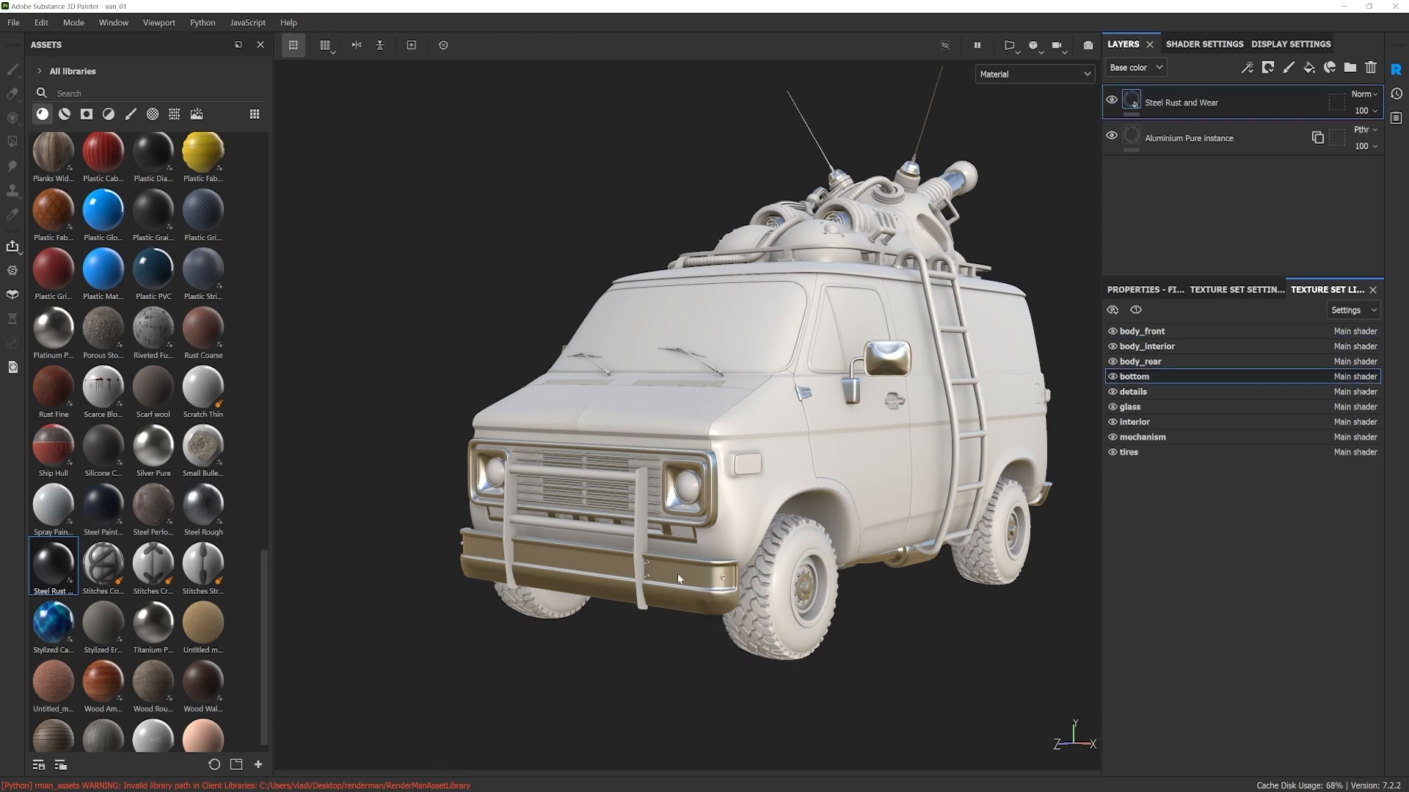
Step: Examine the front bumper and lower front of the van with the Steel Rust and Wear material applied
{"action": "left_click_drag", "start_coordinate": [829, 583], "coordinate": [843, 513], "text": "alt"}
{"action": "middle_click_drag", "start_coordinate": [822, 587], "coordinate": [829, 498], "text": "alt"}
{"action": "right_click_drag", "start_coordinate": [763, 558], "coordinate": [785, 587], "text": "alt"}
{"action": "left_click_drag", "start_coordinate": [785, 587], "coordinate": [842, 541], "text": "alt"}
{"action": "right_click_drag", "start_coordinate": [841, 541], "coordinate": [718, 578], "text": "shift"}
{"action": "left_click_drag", "start_coordinate": [748, 448], "coordinate": [769, 576], "text": "alt"}
{"action": "middle_click_drag", "start_coordinate": [789, 381], "coordinate": [832, 501], "text": "alt"}
{"action": "left_click_drag", "start_coordinate": [832, 501], "coordinate": [816, 480], "text": "alt"}
{"action": "middle_click_drag", "start_coordinate": [813, 470], "coordinate": [737, 512], "text": "alt"}
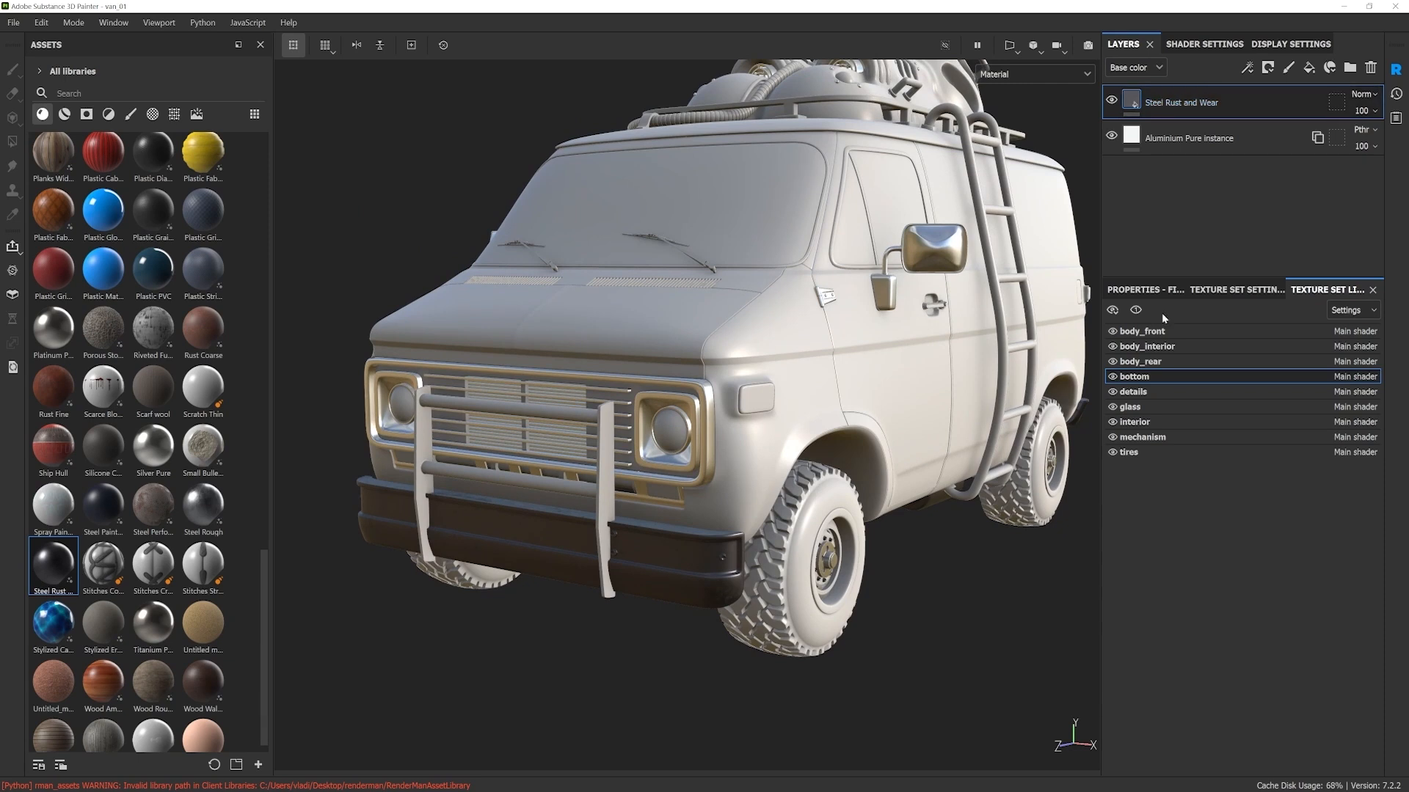
Step: Randomize the seed of the Steel Rust and Wear fill layer several times to vary the bumper's wear pattern
{"action": "left_click", "coordinate": [1143, 291]}
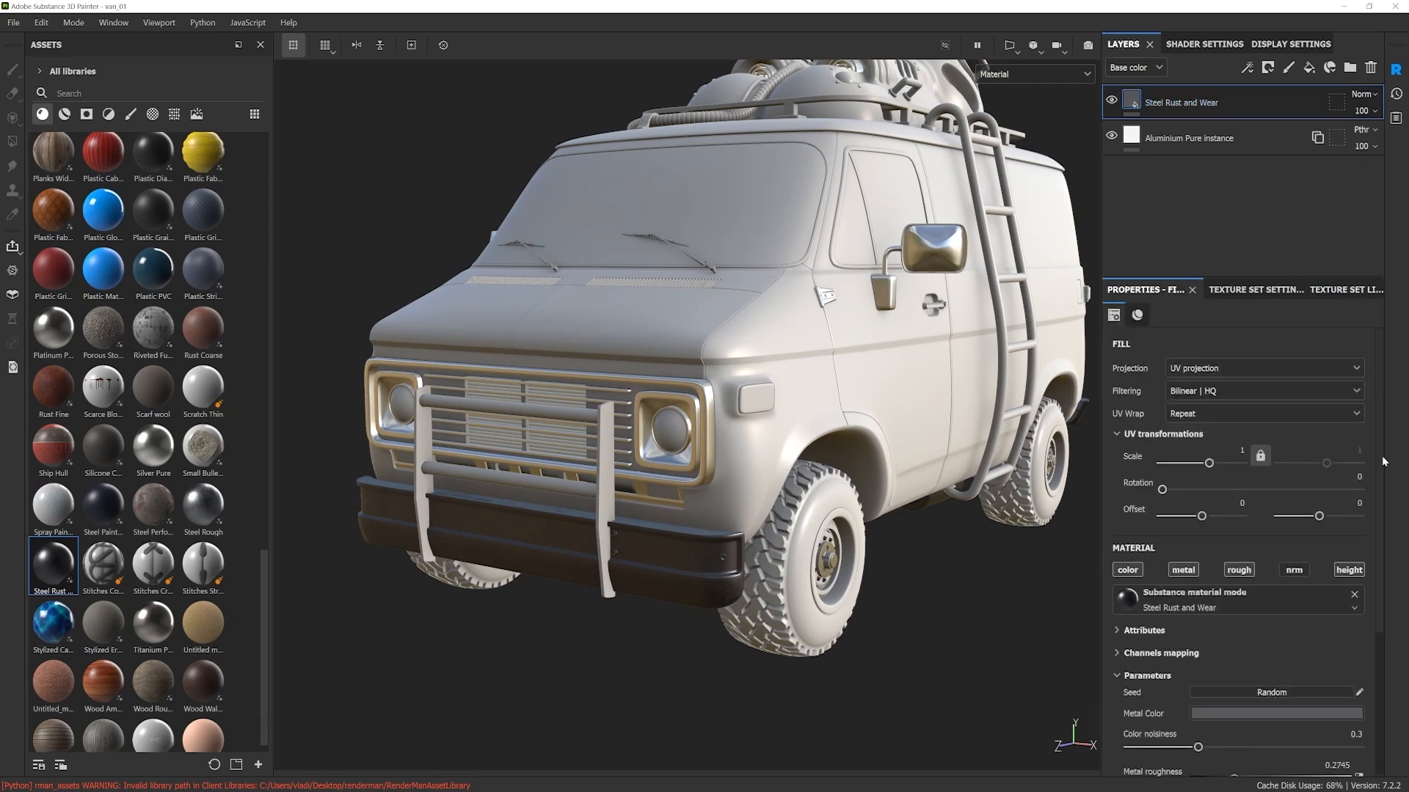
{"action": "scroll", "coordinate": [1380, 495], "scroll_direction": "down", "scroll_amount": 3}
{"action": "scroll", "coordinate": [1388, 575], "scroll_direction": "down", "scroll_amount": 1}
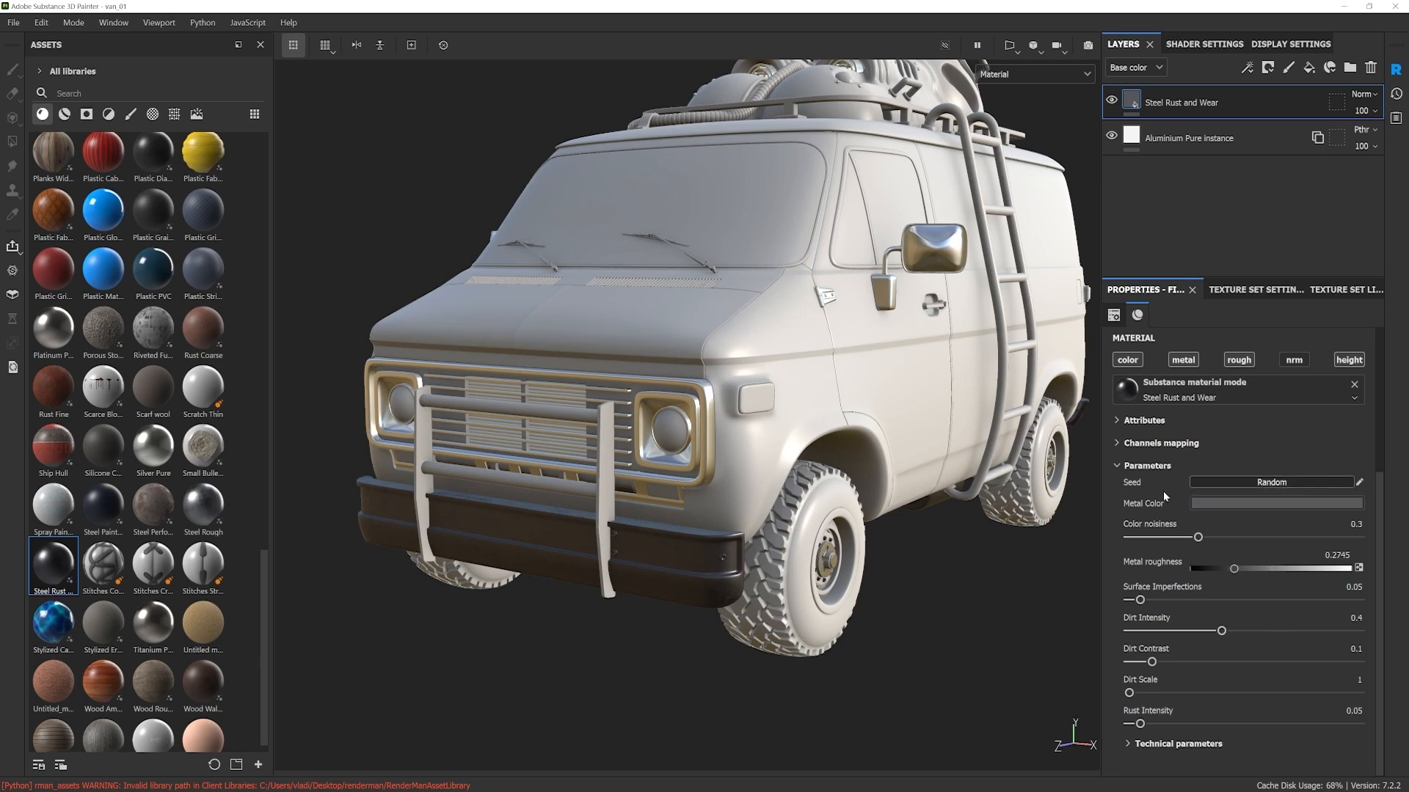
{"action": "scroll", "coordinate": [710, 571], "scroll_direction": "up", "scroll_amount": 10}
{"action": "left_click_drag", "start_coordinate": [750, 513], "coordinate": [896, 431], "text": "alt"}
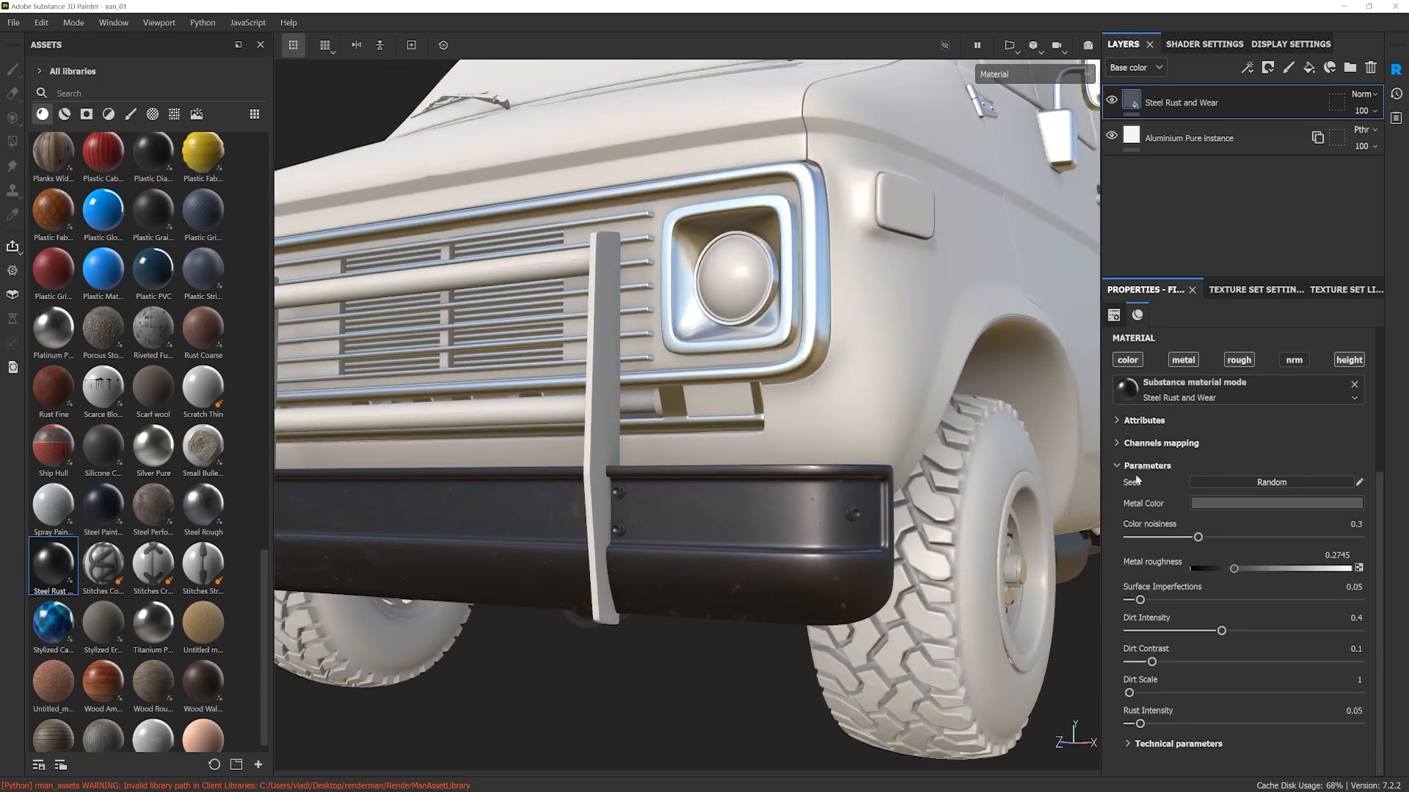
{"action": "left_click", "coordinate": [1265, 482]}
{"action": "left_click", "coordinate": [1265, 482]}
{"action": "left_click", "coordinate": [1265, 482]}
{"action": "left_click", "coordinate": [1265, 482]}
{"action": "middle_click_drag", "start_coordinate": [860, 566], "coordinate": [856, 528], "text": "alt"}
{"action": "left_click_drag", "start_coordinate": [856, 529], "coordinate": [845, 527], "text": "alt"}
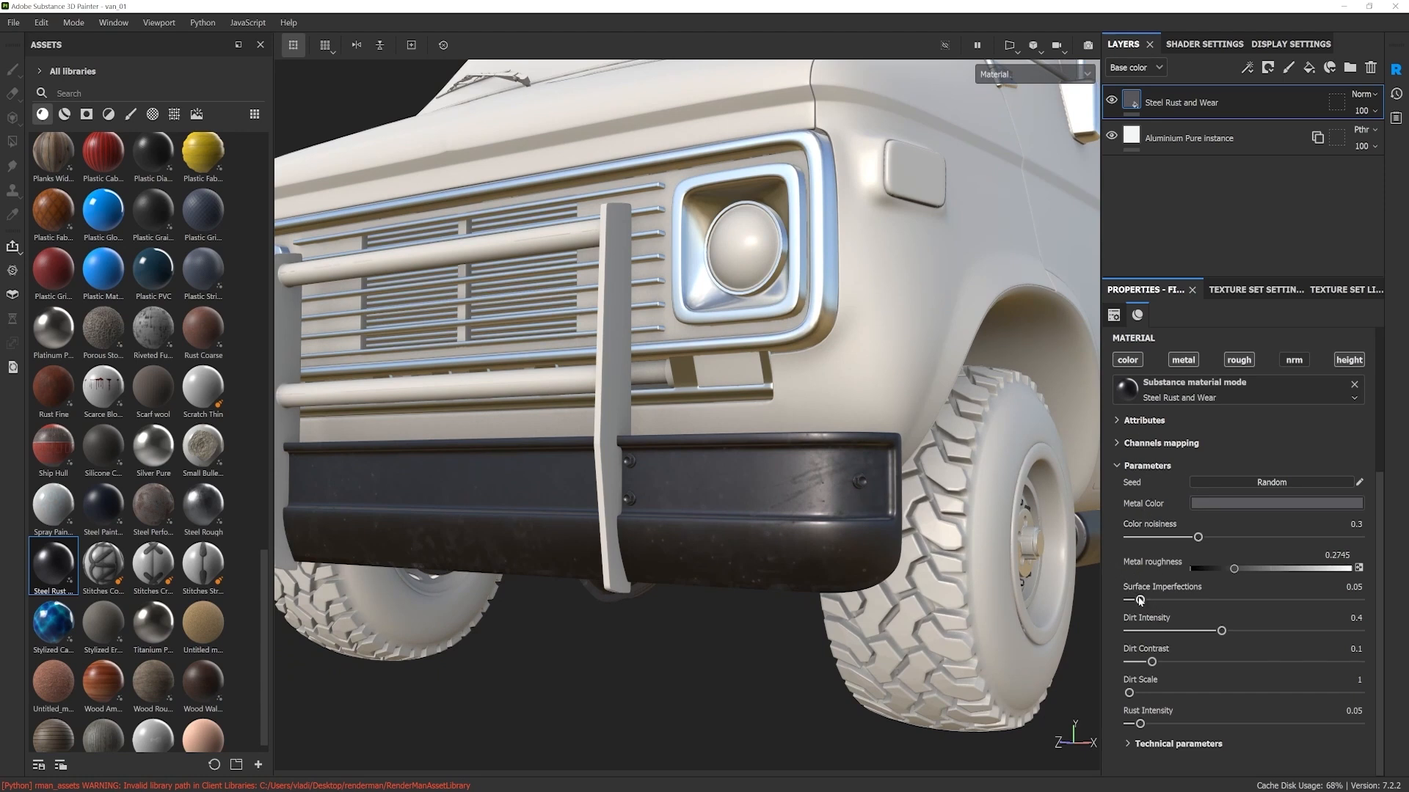
Step: Set the Steel Rust and Wear material's Surface Imperfections to 0.45 and its Dirt Scale to 7
{"action": "left_click_drag", "start_coordinate": [1140, 601], "coordinate": [1233, 600]}
{"action": "scroll", "coordinate": [571, 464], "scroll_direction": "down", "scroll_amount": 3}
{"action": "left_click_drag", "start_coordinate": [621, 473], "coordinate": [690, 492], "text": "alt"}
{"action": "scroll", "coordinate": [690, 501], "scroll_direction": "up", "scroll_amount": 3}
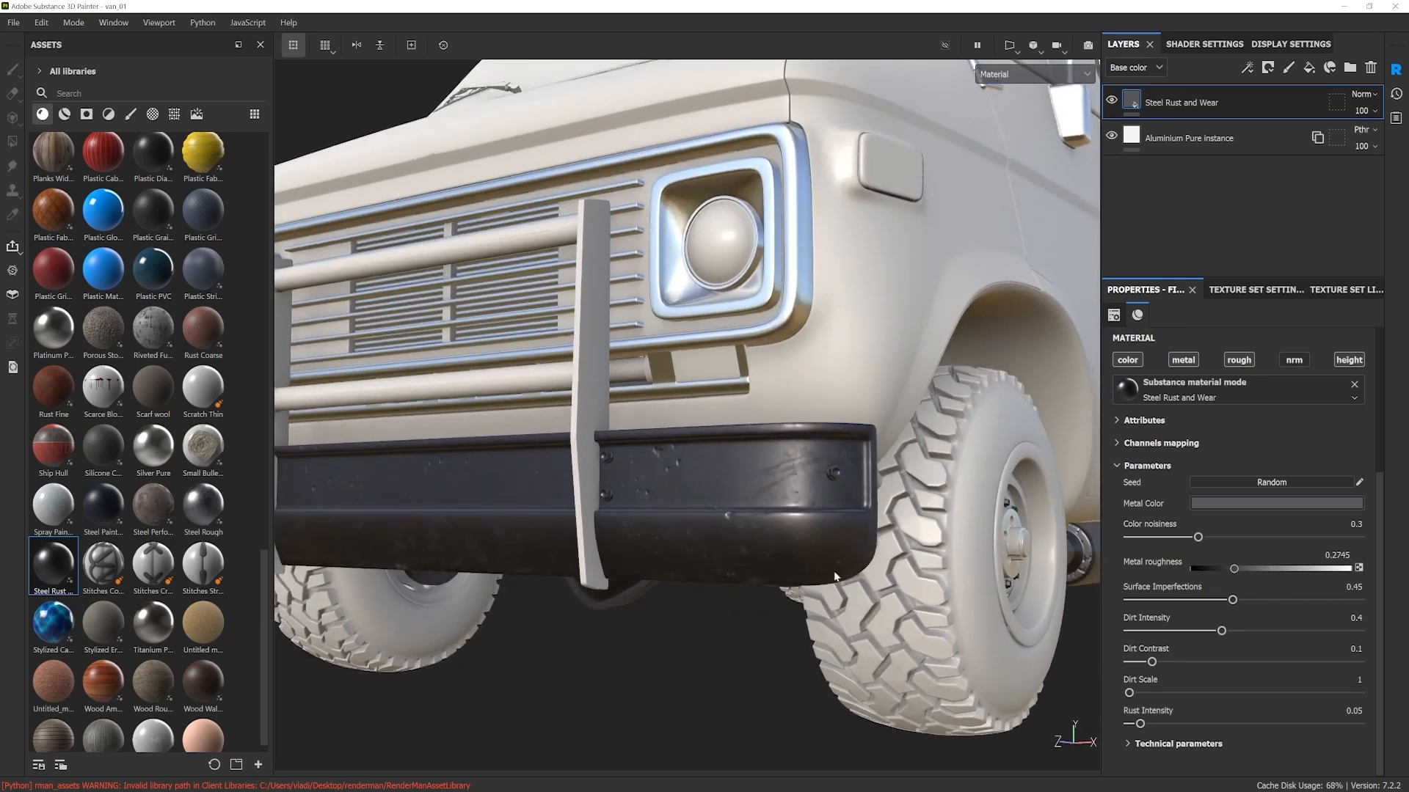
{"action": "left_click_drag", "start_coordinate": [1176, 697], "coordinate": [1225, 698]}
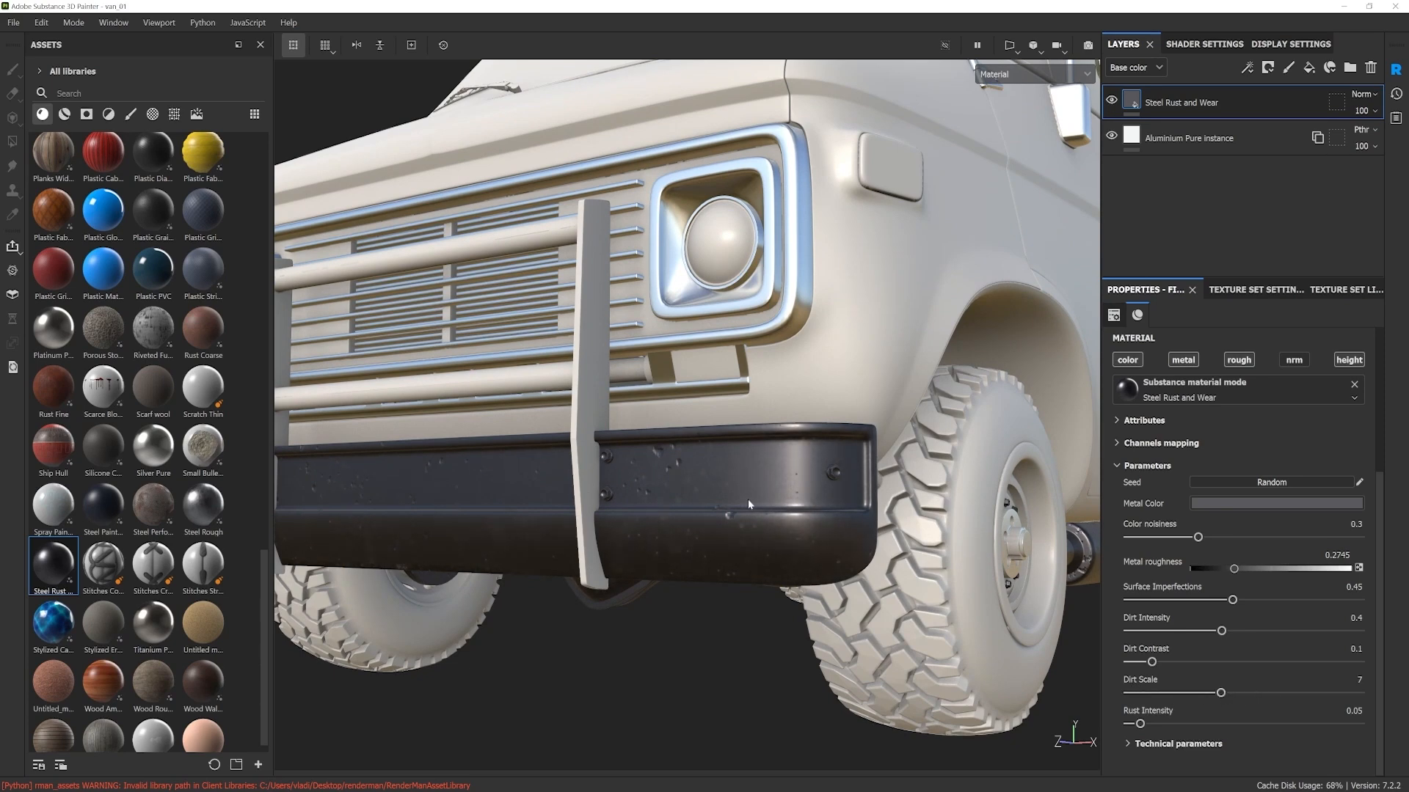
{"action": "mouse_move", "coordinate": [769, 504]}
{"action": "left_mouse_down", "text": "alt"}
{"action": "mouse_move", "coordinate": [689, 518]}
{"action": "mouse_move", "coordinate": [750, 506]}
{"action": "left_mouse_up", "text": "alt"}
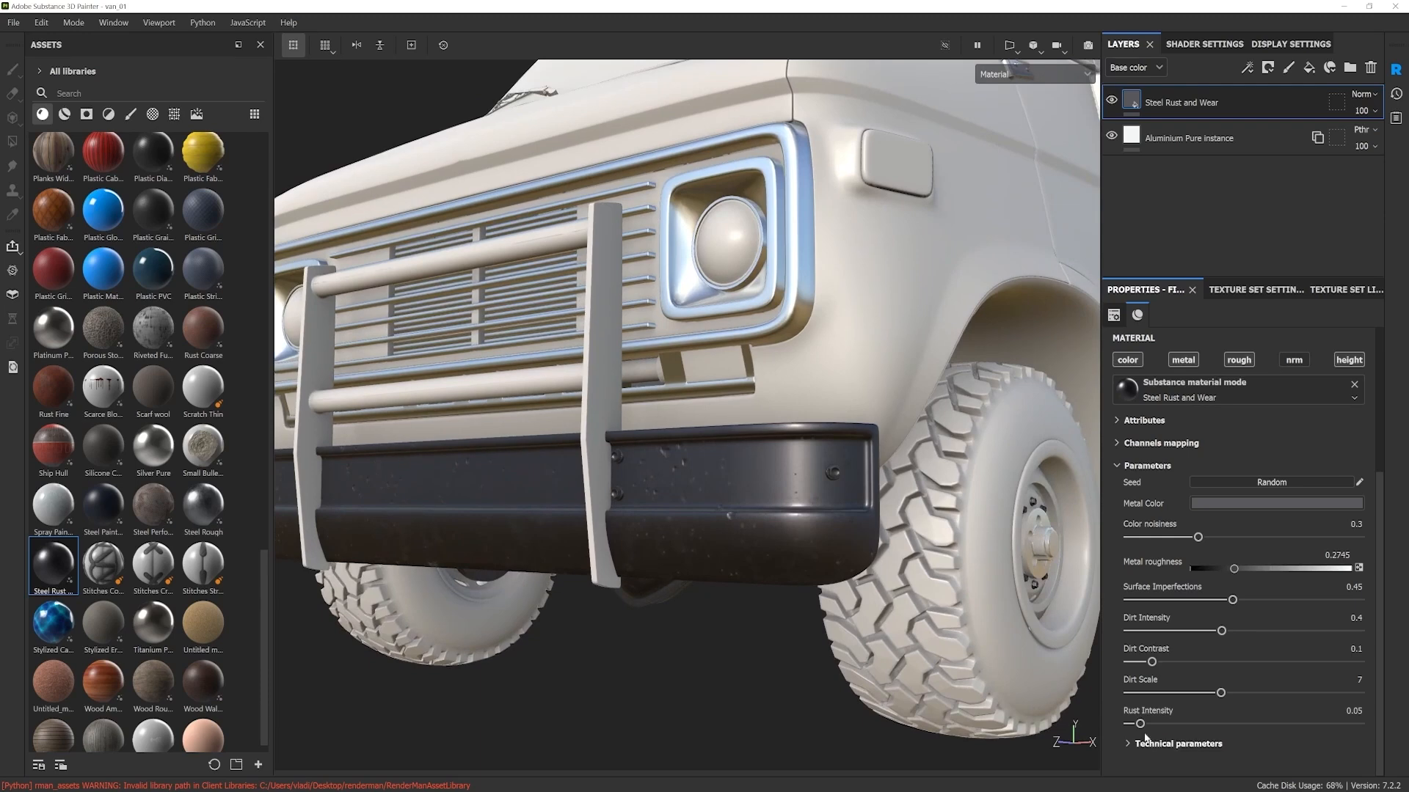
Step: Try a heavy rust look on the bumper by setting the material's Rust Intensity to 0.43
{"action": "left_click_drag", "start_coordinate": [1140, 724], "coordinate": [1230, 729]}
{"action": "left_click_drag", "start_coordinate": [763, 506], "coordinate": [800, 507], "text": "alt"}
{"action": "scroll", "coordinate": [747, 505], "scroll_direction": "up", "scroll_amount": 3}
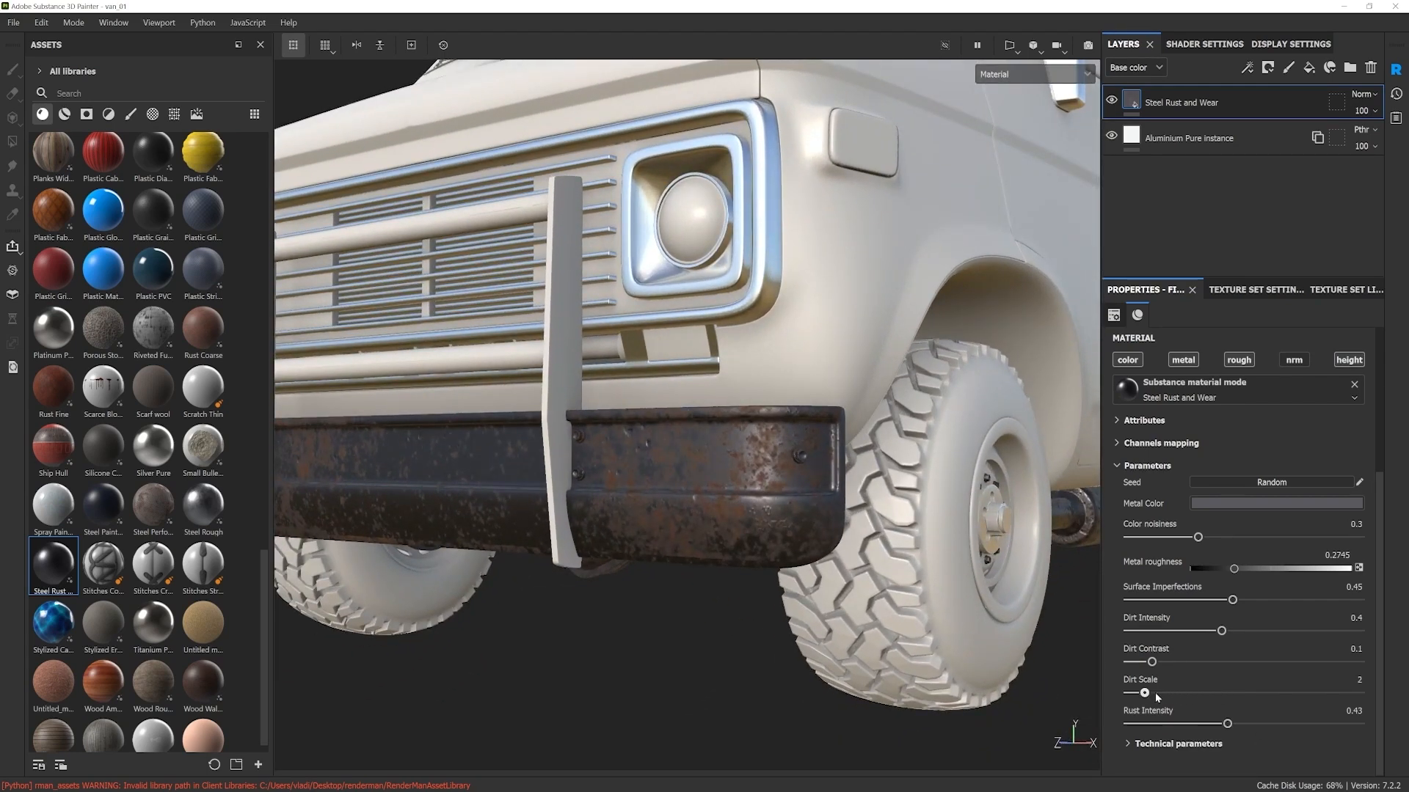
Step: Tone down the bumper's wear with Rust Intensity 0.18, Surface Imperfections 0.36, Dirt Intensity 0.41 and Dirt Scale 5
{"action": "left_click_drag", "start_coordinate": [1227, 723], "coordinate": [1170, 725]}
{"action": "left_click_drag", "start_coordinate": [1178, 631], "coordinate": [1211, 600]}
{"action": "scroll", "coordinate": [758, 455], "scroll_direction": "down", "scroll_amount": 7}
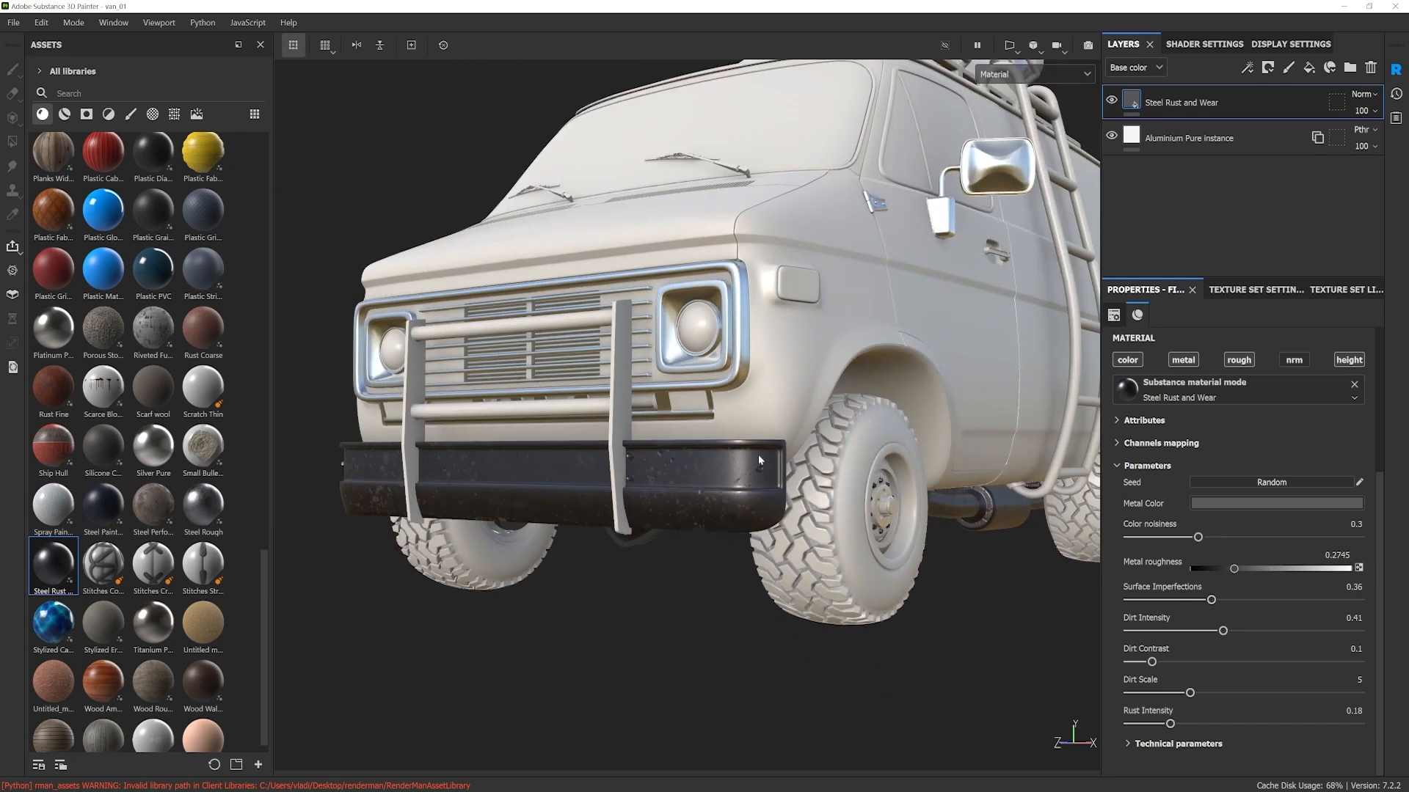
{"action": "middle_click_drag", "start_coordinate": [758, 477], "coordinate": [717, 525], "text": "alt"}
{"action": "left_click_drag", "start_coordinate": [717, 525], "coordinate": [759, 514], "text": "alt"}
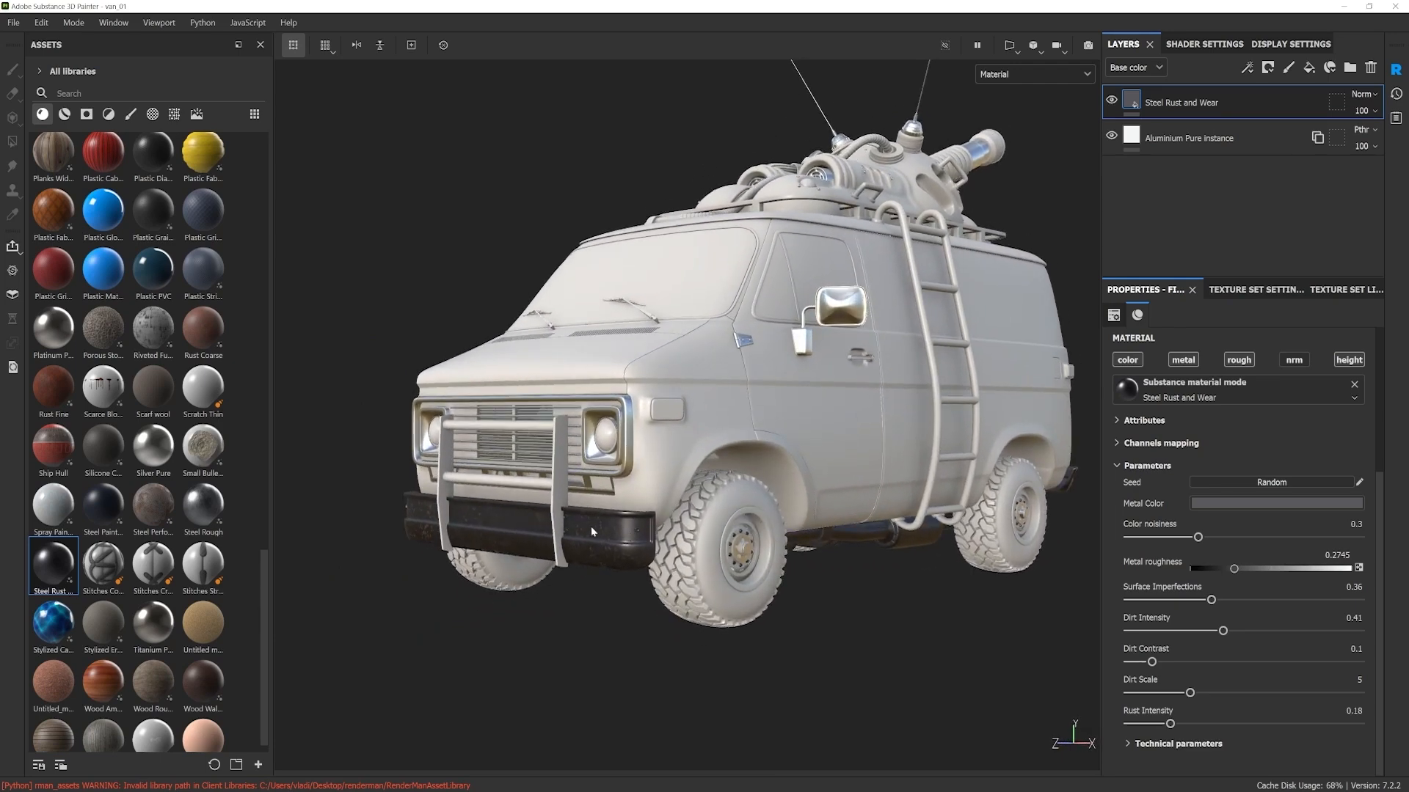
Step: Show the texture set list and pick the front bull bar on the model to identify its texture set
{"action": "scroll", "coordinate": [541, 471], "scroll_direction": "up", "scroll_amount": 3}
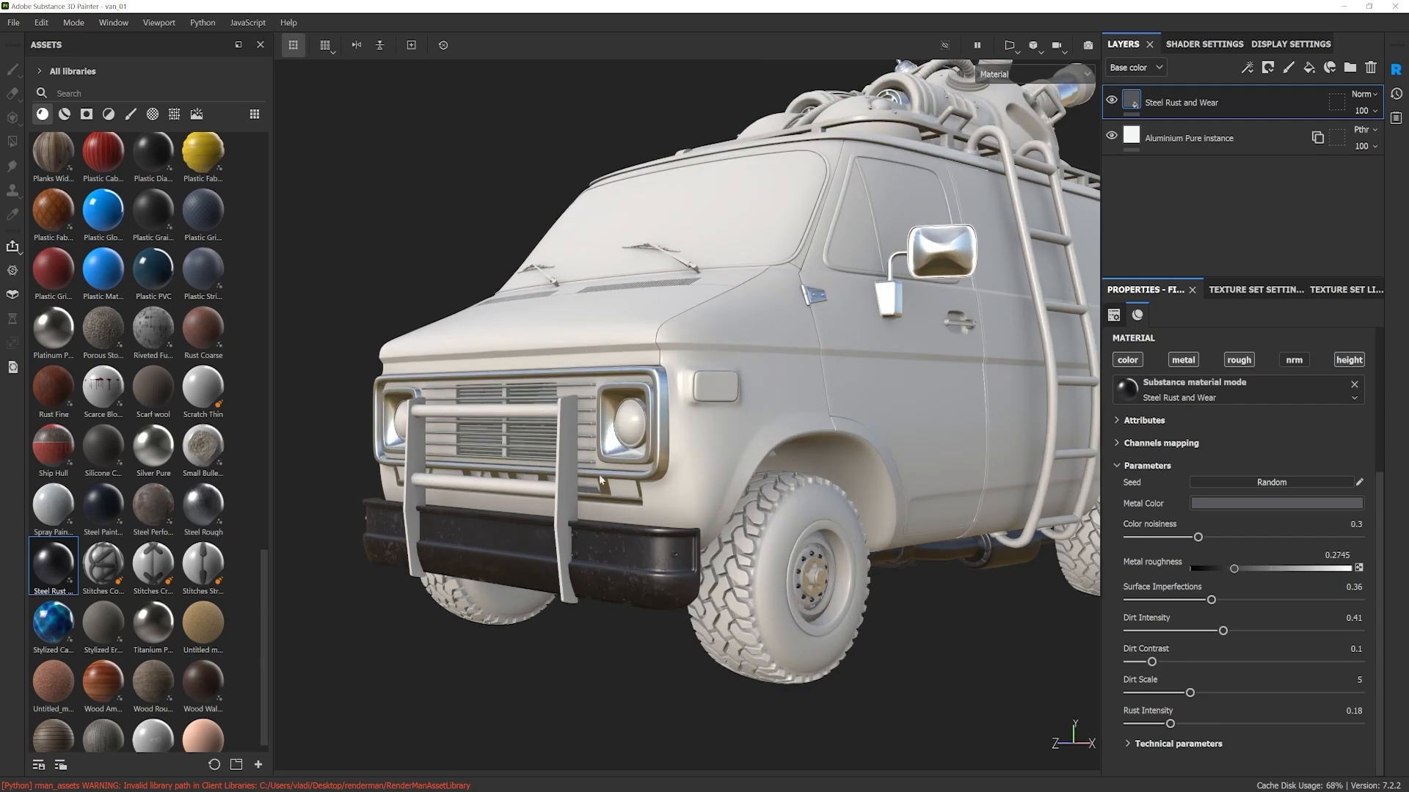
{"action": "left_click_drag", "start_coordinate": [599, 475], "coordinate": [598, 472], "text": "alt"}
{"action": "left_click_drag", "start_coordinate": [755, 549], "coordinate": [496, 424], "text": "alt"}
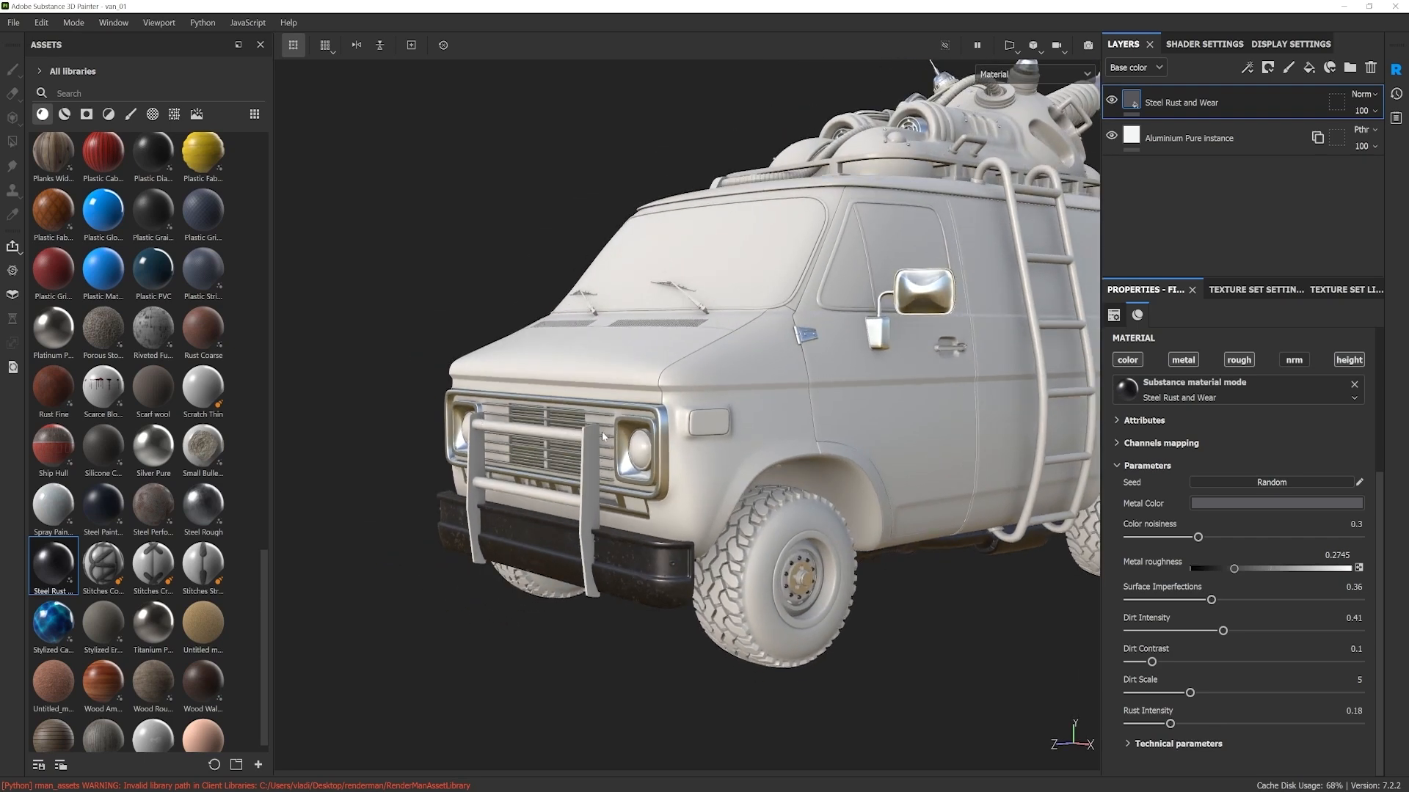
{"action": "left_click_drag", "start_coordinate": [626, 453], "coordinate": [704, 470], "text": "alt"}
{"action": "left_click", "coordinate": [1329, 291]}
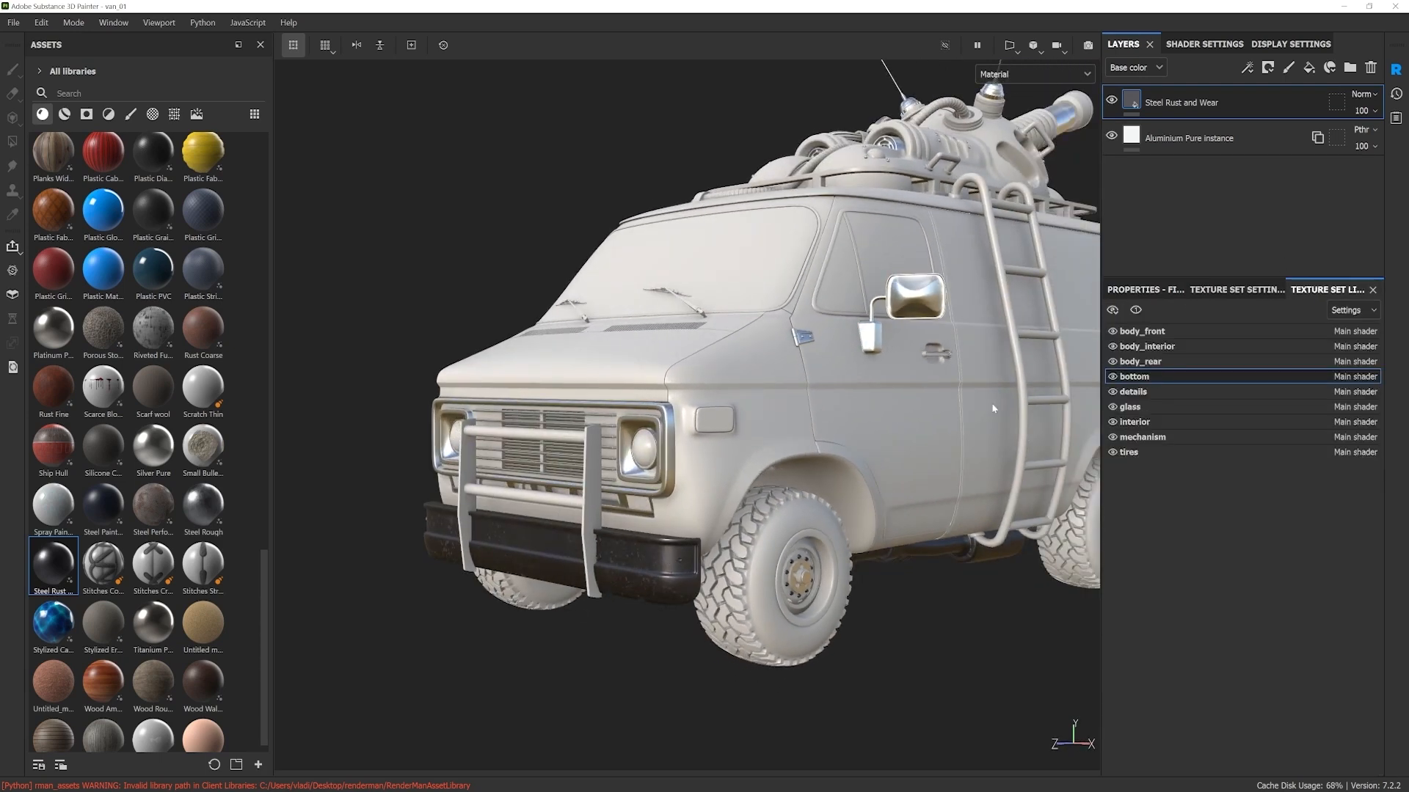
{"action": "middle_click_drag", "start_coordinate": [571, 507], "coordinate": [617, 499], "text": "alt"}
{"action": "left_click_drag", "start_coordinate": [618, 499], "coordinate": [576, 484], "text": "alt"}
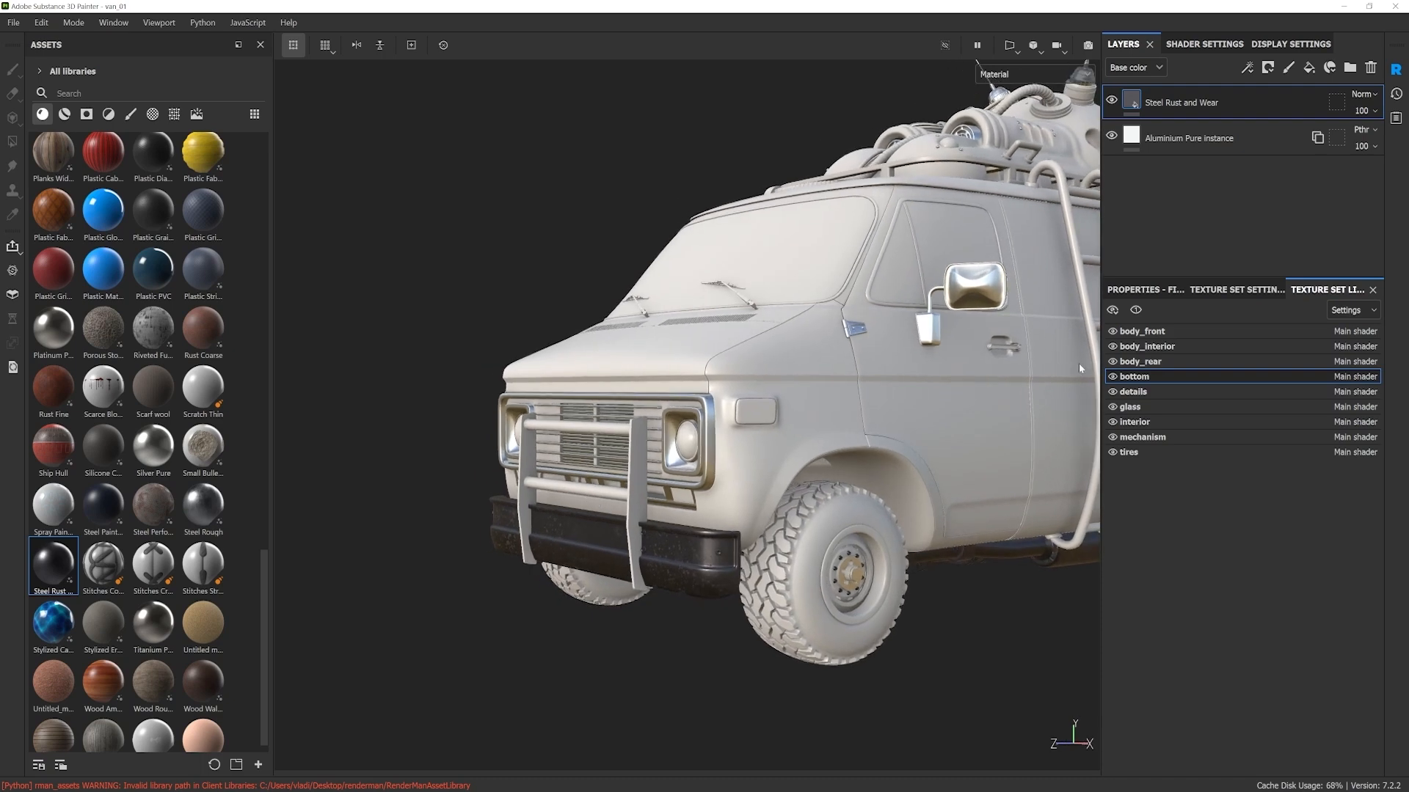
{"action": "middle_click_drag", "start_coordinate": [693, 408], "coordinate": [637, 440], "text": "alt"}
{"action": "left_click_drag", "start_coordinate": [637, 440], "coordinate": [665, 461], "text": "alt"}
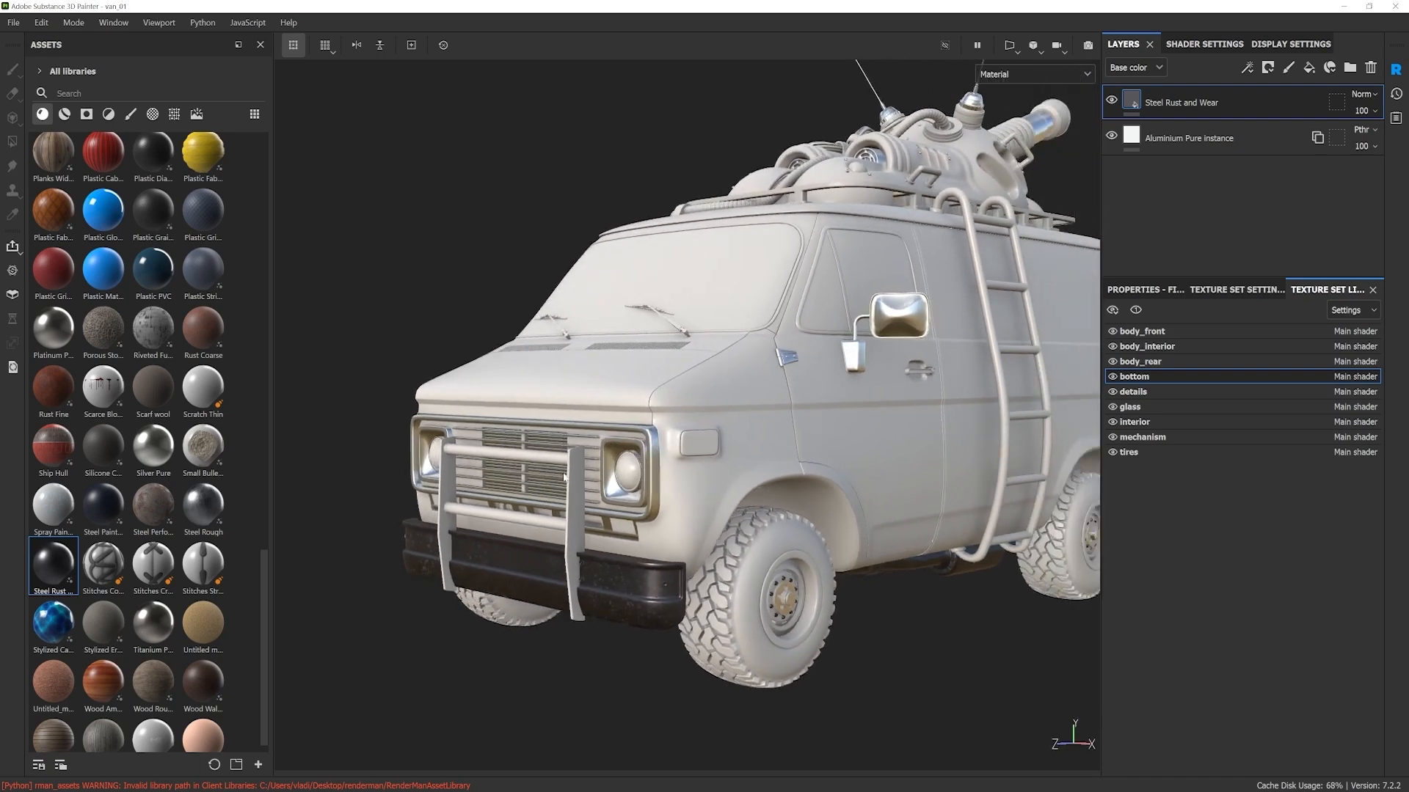
{"action": "scroll", "coordinate": [576, 533], "scroll_direction": "up", "scroll_amount": 3}
{"action": "right_click", "coordinate": [578, 529], "text": "ctrl+alt"}
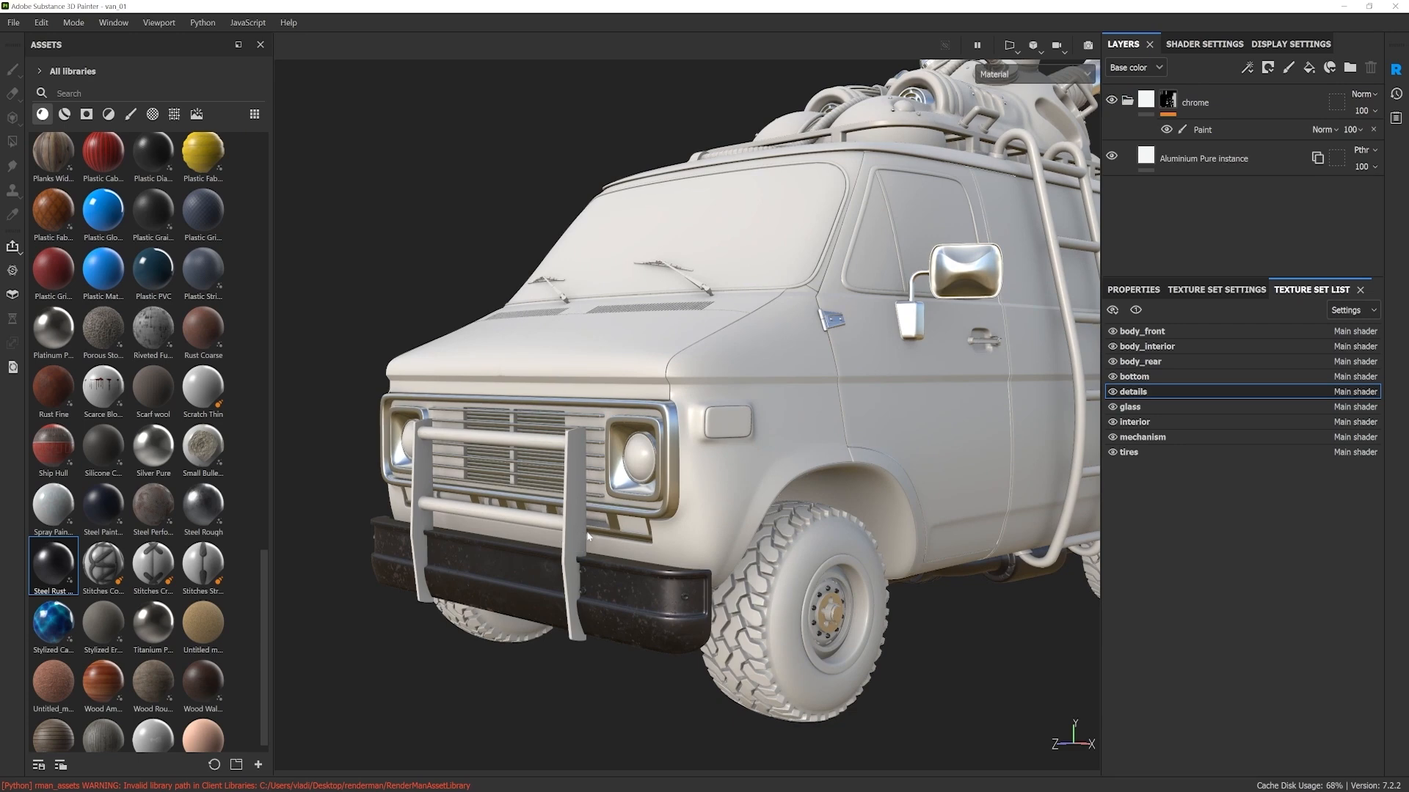
{"action": "middle_click_drag", "start_coordinate": [580, 509], "coordinate": [576, 521], "text": "alt"}
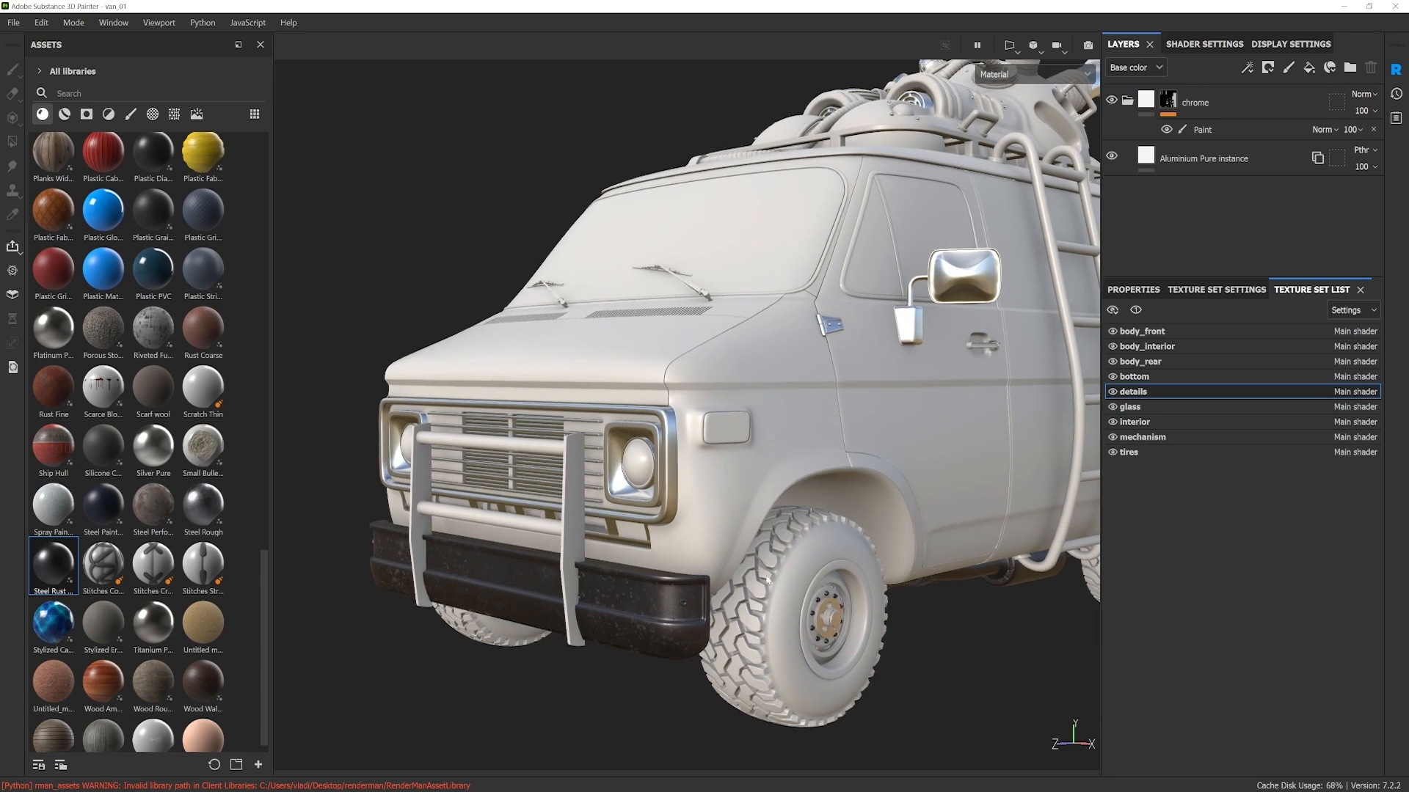
{"action": "middle_click_drag", "start_coordinate": [769, 561], "coordinate": [763, 490], "text": "alt"}
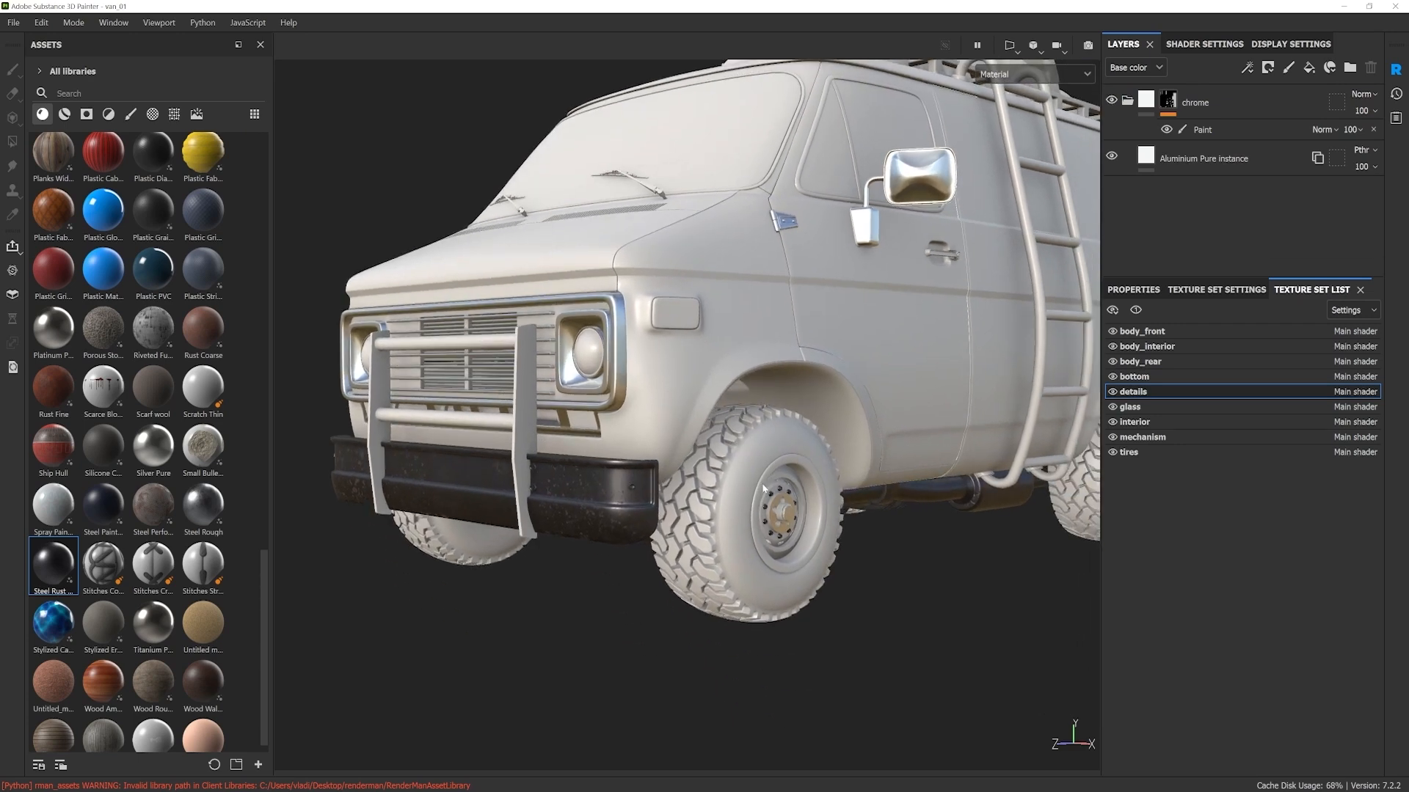
Step: Pick the front tire, bumper and bull bar on the model to compare their texture sets, ending on the bumper's set
{"action": "right_click", "coordinate": [730, 507], "text": "ctrl+alt"}
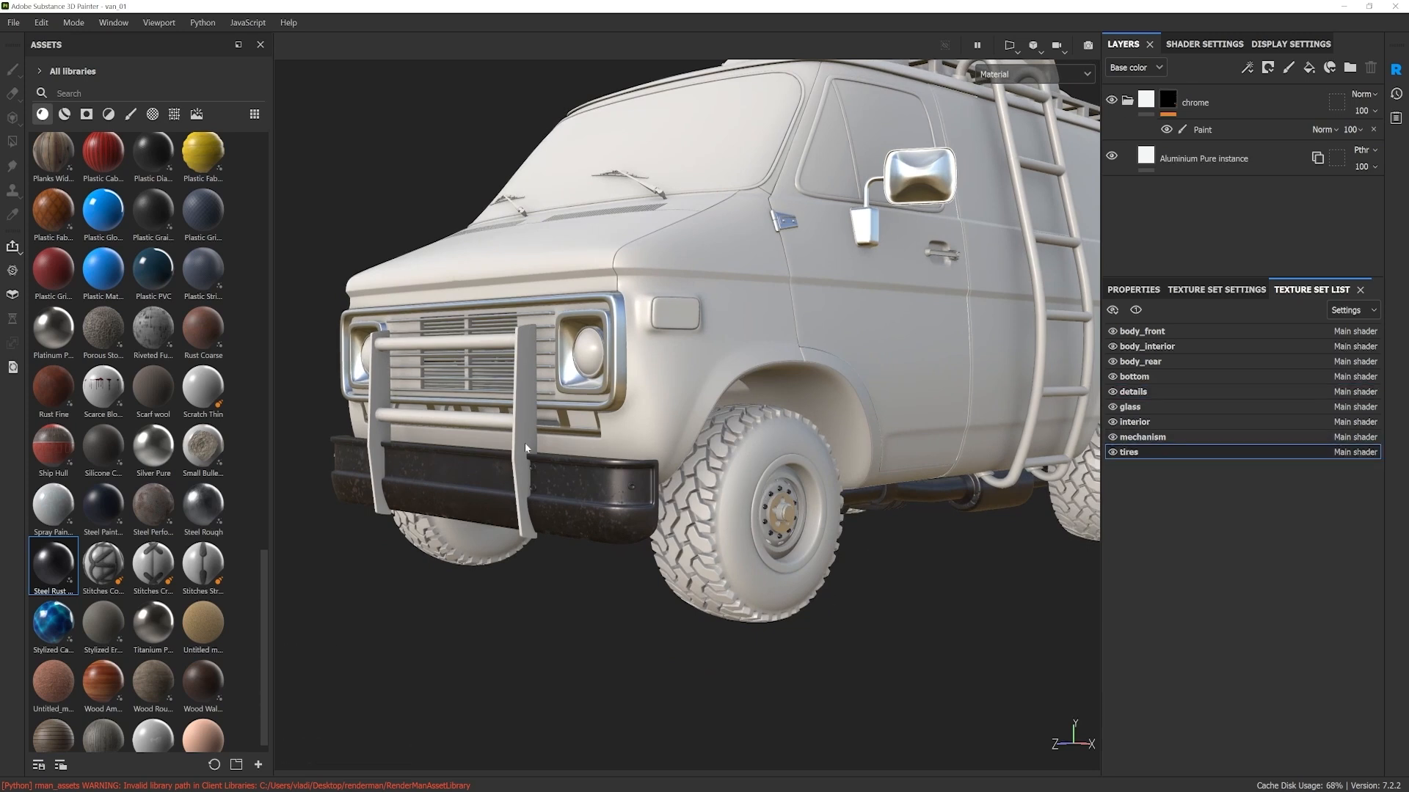
{"action": "right_click", "coordinate": [582, 484], "text": "ctrl+alt"}
{"action": "middle_click_drag", "start_coordinate": [582, 484], "coordinate": [606, 522]}
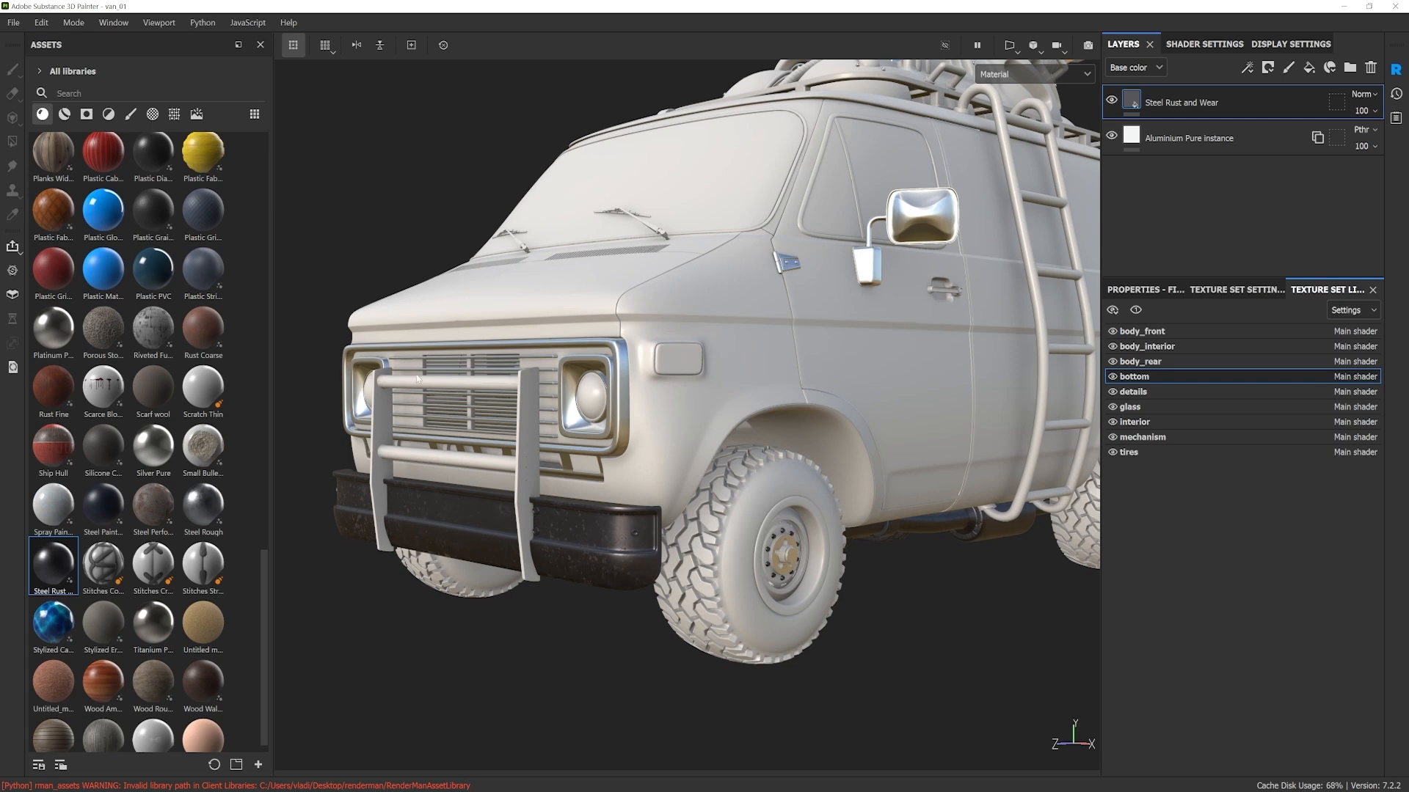
{"action": "right_click", "coordinate": [525, 438], "text": "ctrl+alt"}
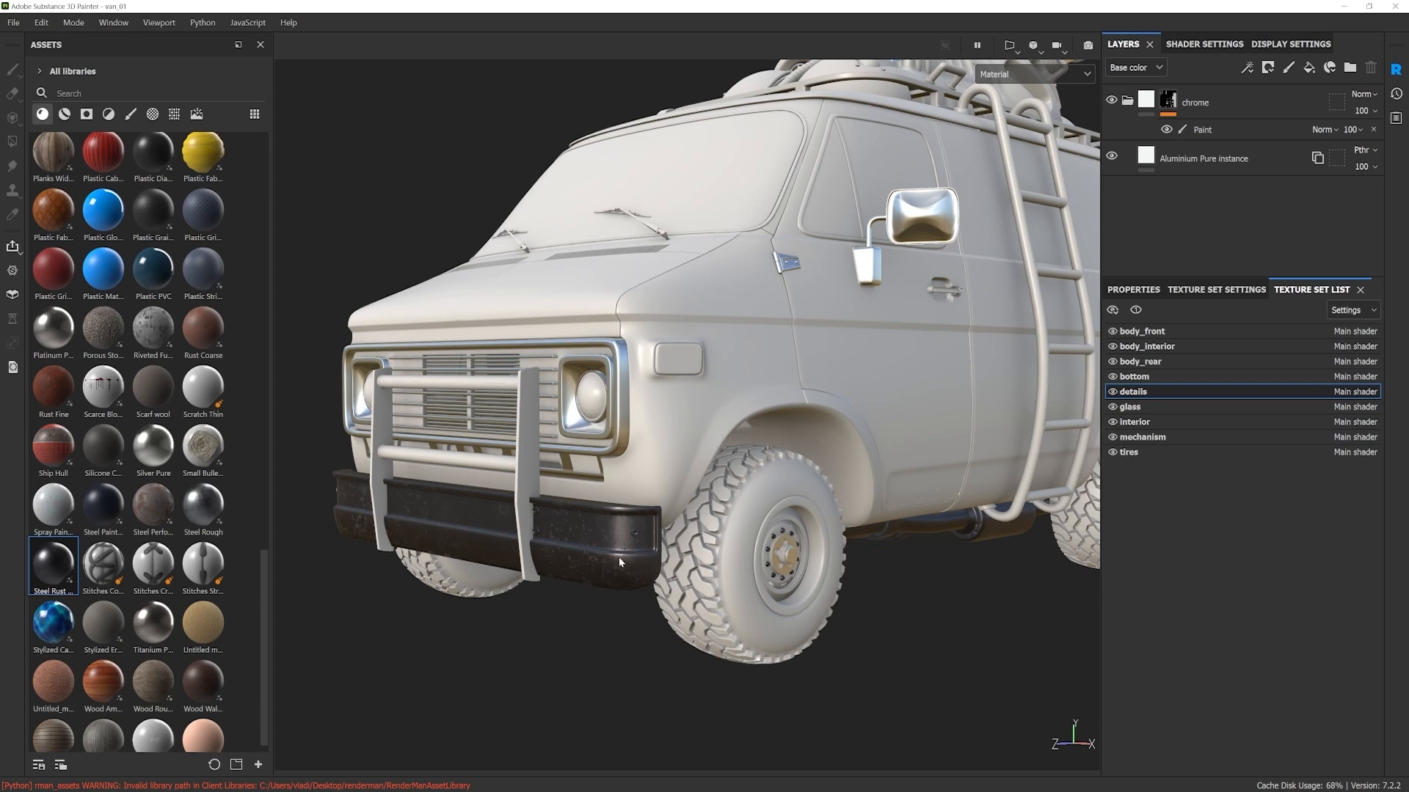
{"action": "right_click", "coordinate": [605, 526], "text": "ctrl+alt"}
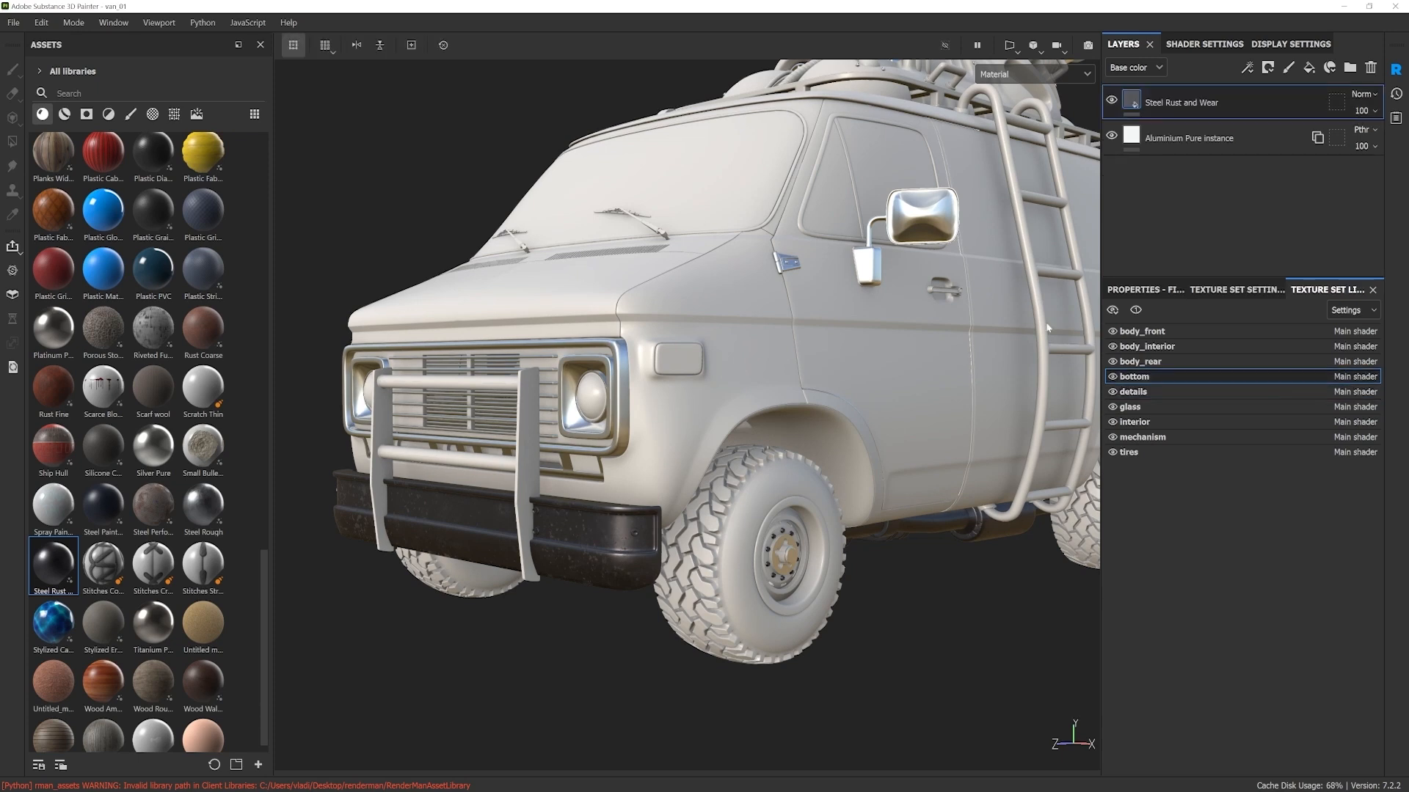
Step: Instantiate the Steel Rust and Wear layer from the bottom texture set into the details texture set only
{"action": "right_click", "coordinate": [1203, 107]}
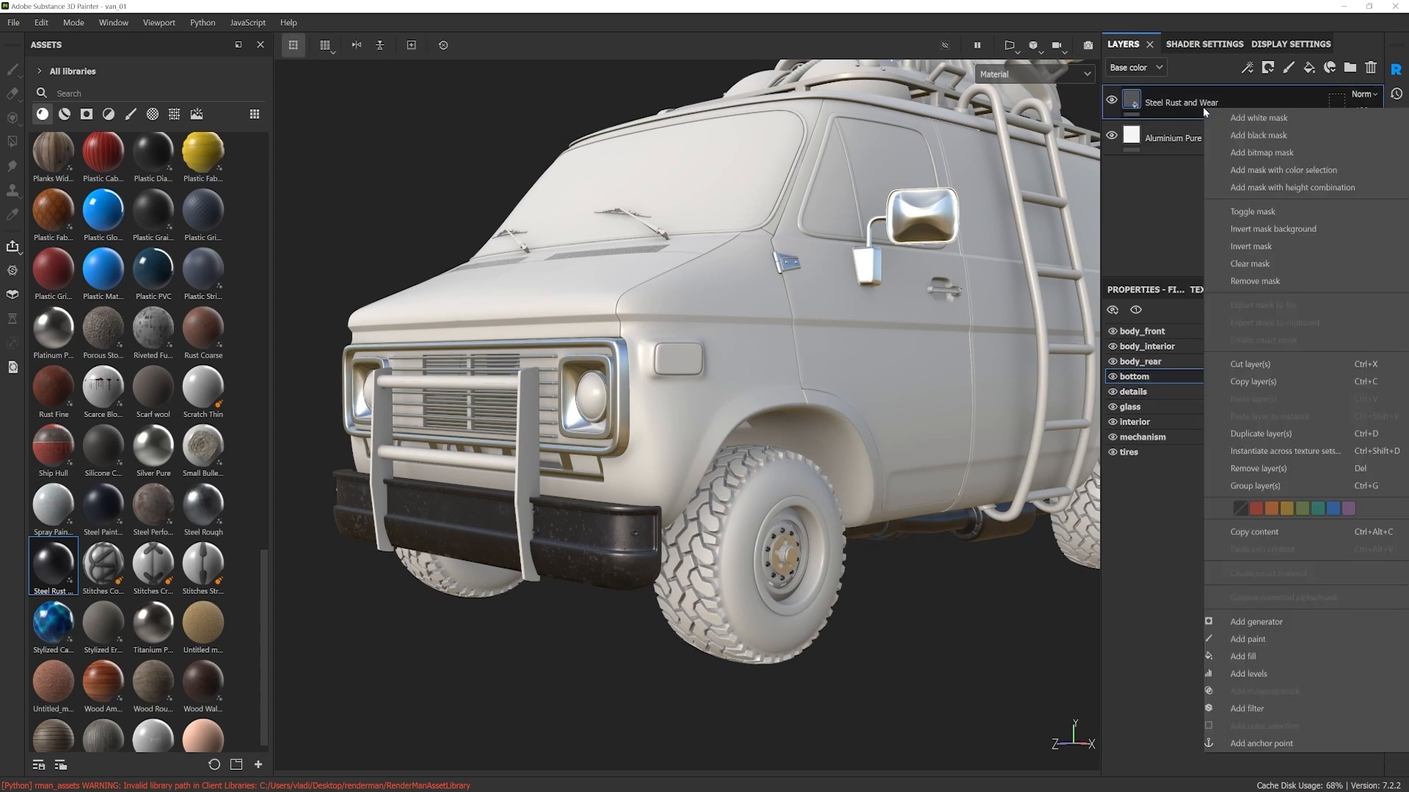
{"action": "left_click", "coordinate": [1238, 452]}
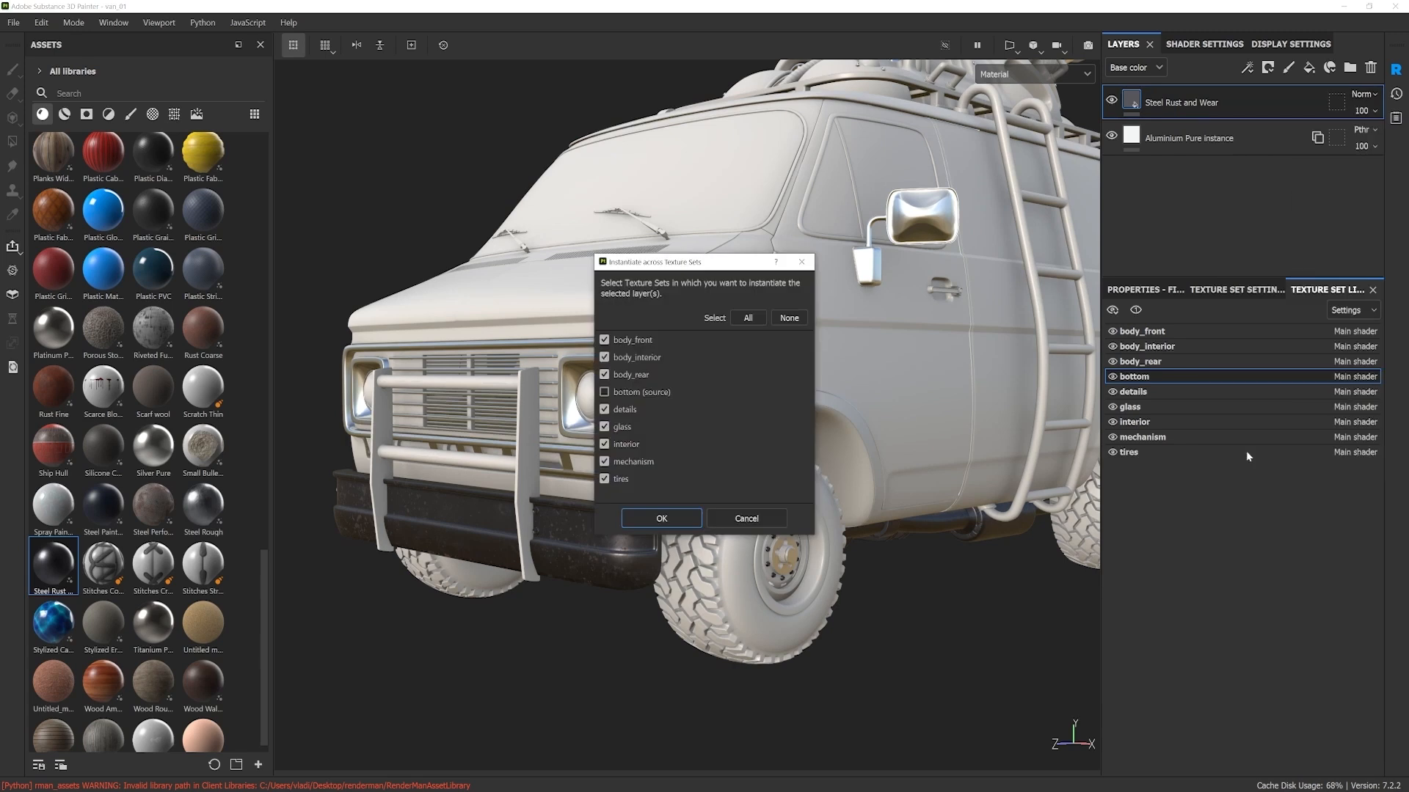
{"action": "left_click", "coordinate": [785, 320]}
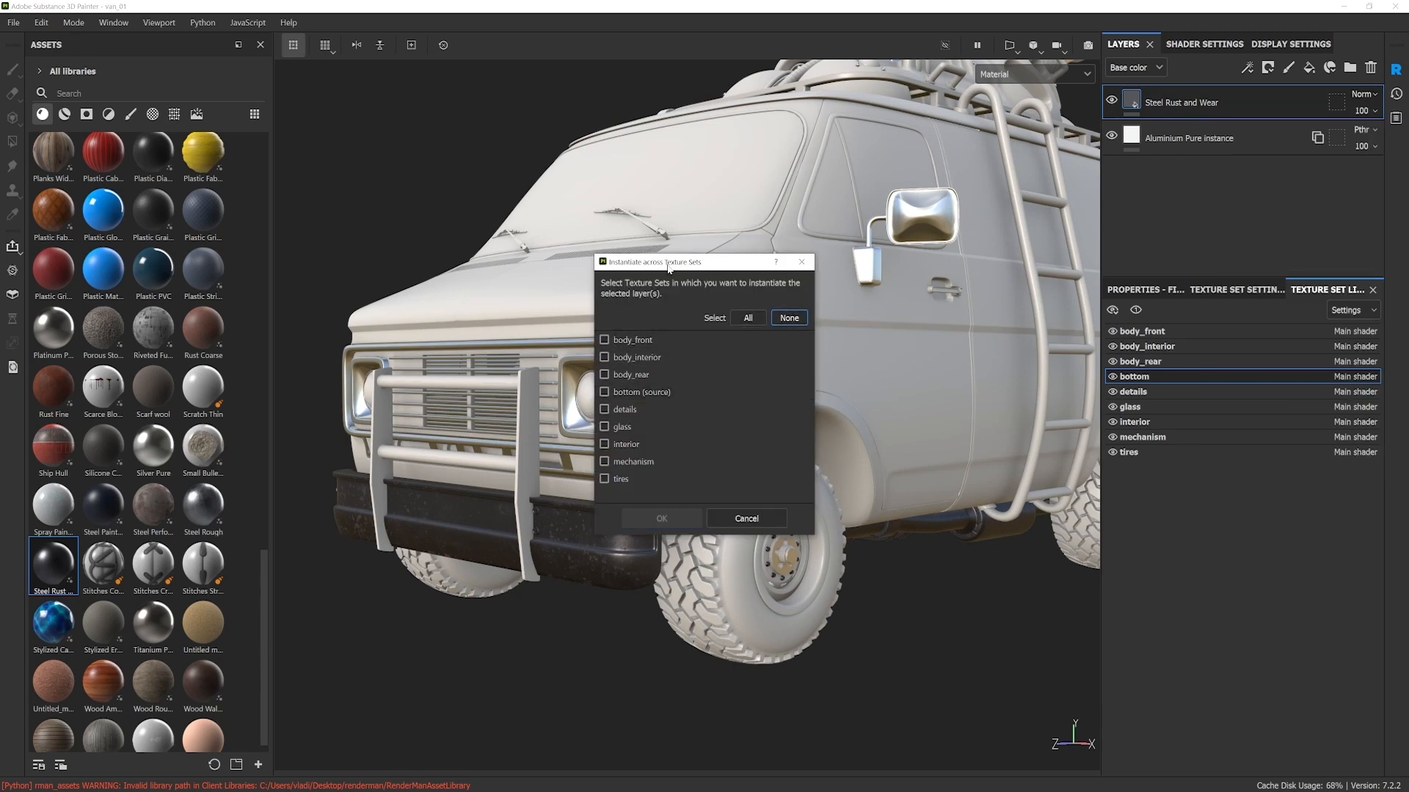
{"action": "left_click_drag", "start_coordinate": [669, 270], "coordinate": [781, 267]}
{"action": "left_click", "coordinate": [716, 407]}
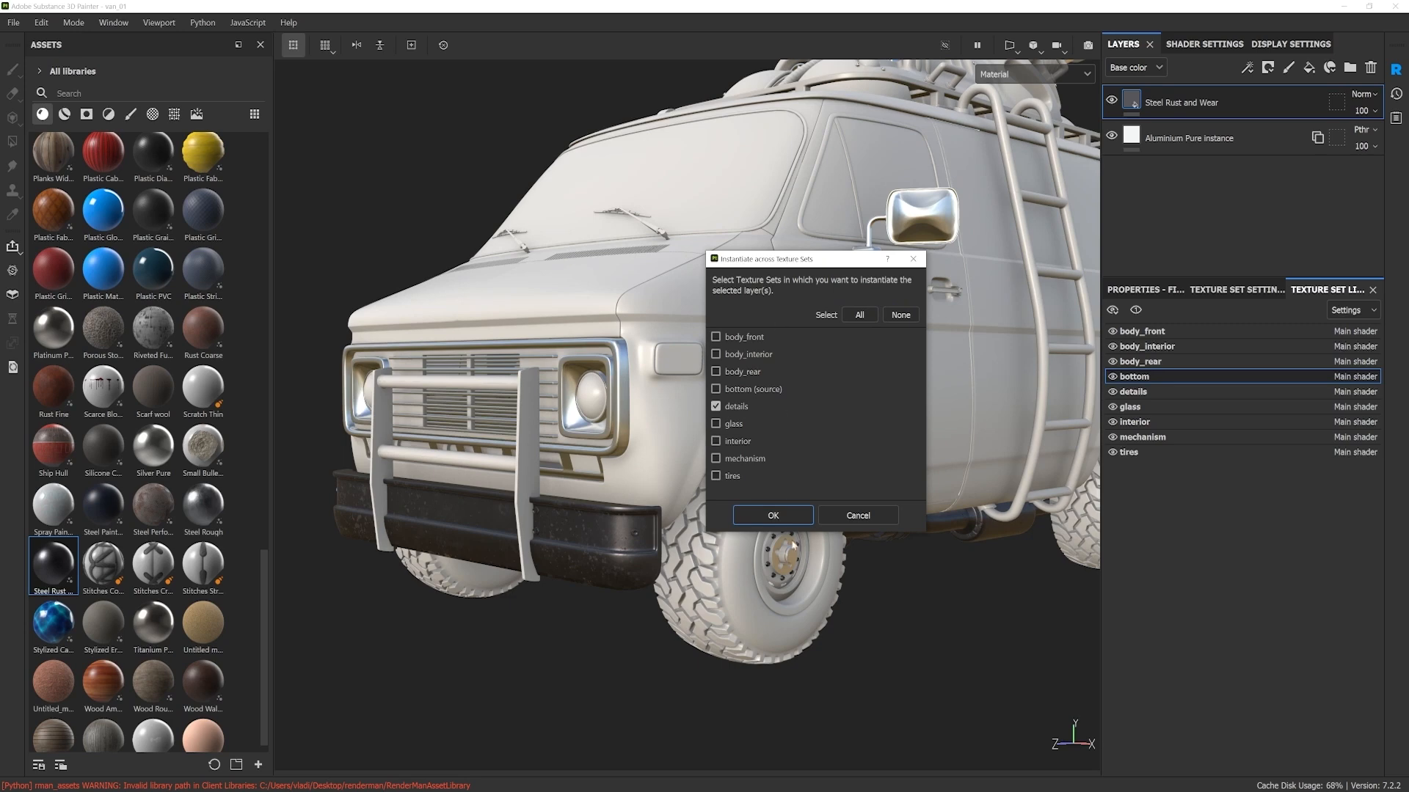
{"action": "left_click", "coordinate": [781, 518]}
Step: Add a white mask with a paint effect to the Steel Rust and Wear layer in the bottom texture set
{"action": "middle_click_drag", "start_coordinate": [735, 485], "coordinate": [735, 503]}
{"action": "left_click_drag", "start_coordinate": [736, 504], "coordinate": [756, 506], "text": "alt"}
{"action": "scroll", "coordinate": [756, 469], "scroll_direction": "down", "scroll_amount": 3}
{"action": "middle_click_drag", "start_coordinate": [753, 459], "coordinate": [754, 487], "text": "alt"}
{"action": "left_click_drag", "start_coordinate": [754, 488], "coordinate": [1057, 404], "text": "alt"}
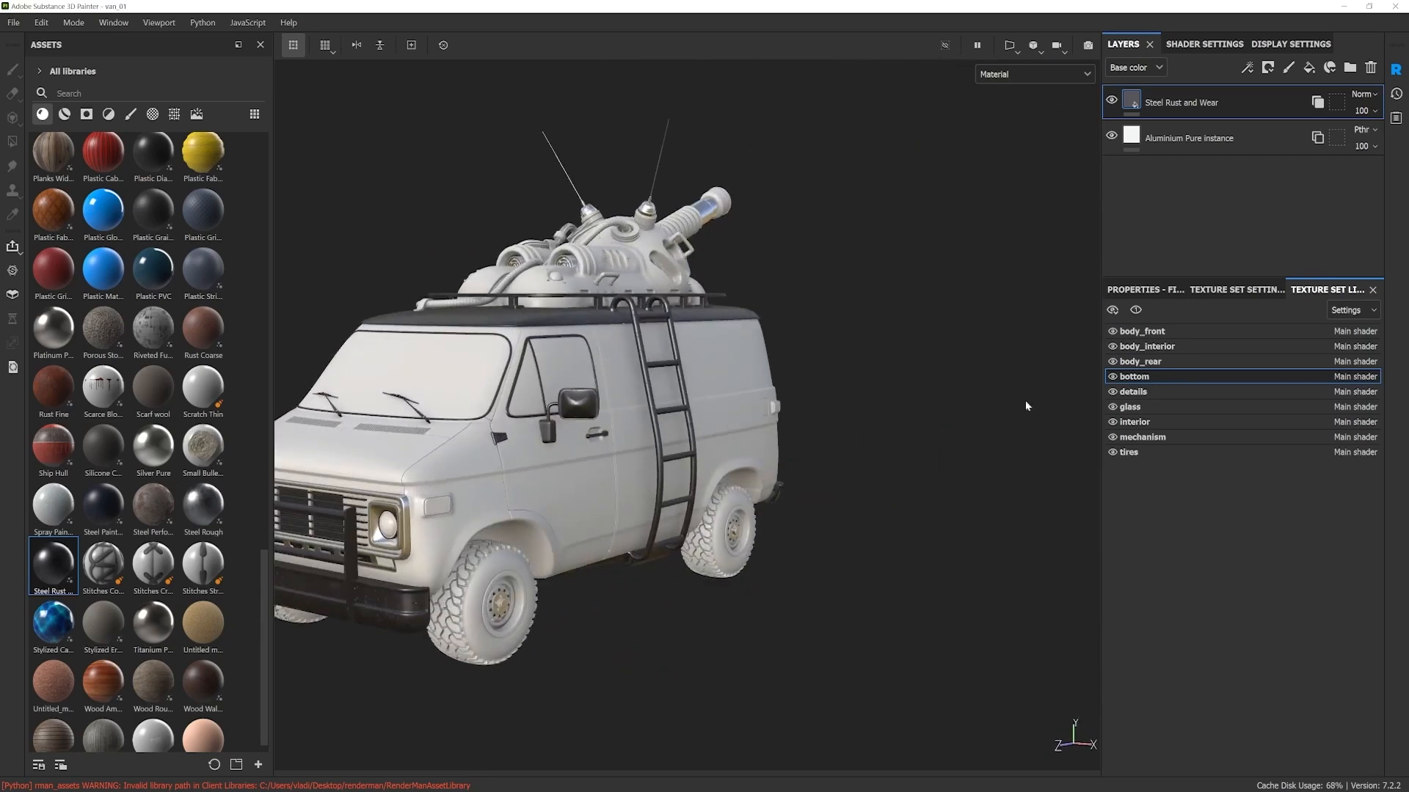
{"action": "middle_click_drag", "start_coordinate": [601, 479], "coordinate": [797, 455], "text": "alt"}
{"action": "left_click_drag", "start_coordinate": [801, 445], "coordinate": [844, 438], "text": "alt"}
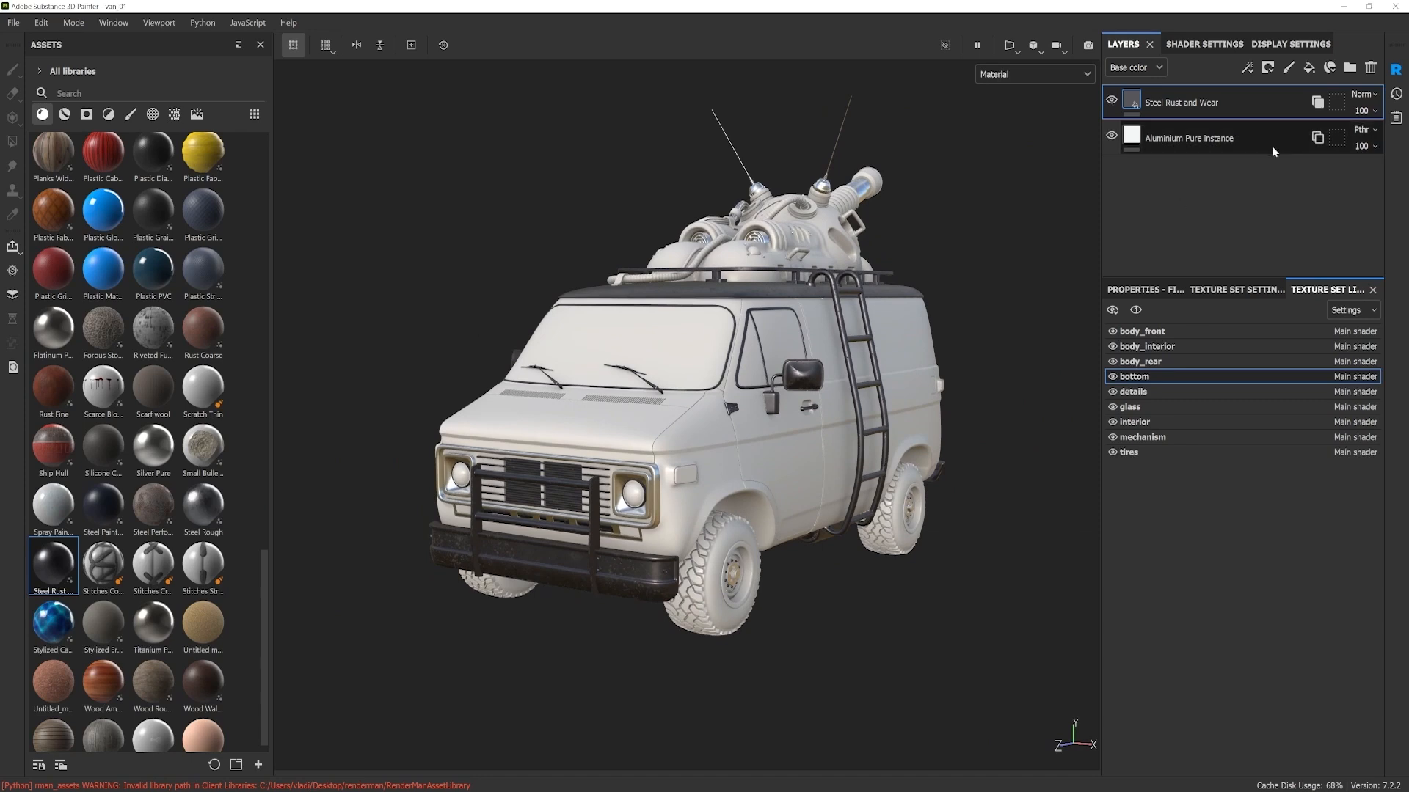
{"action": "right_click", "coordinate": [1196, 96]}
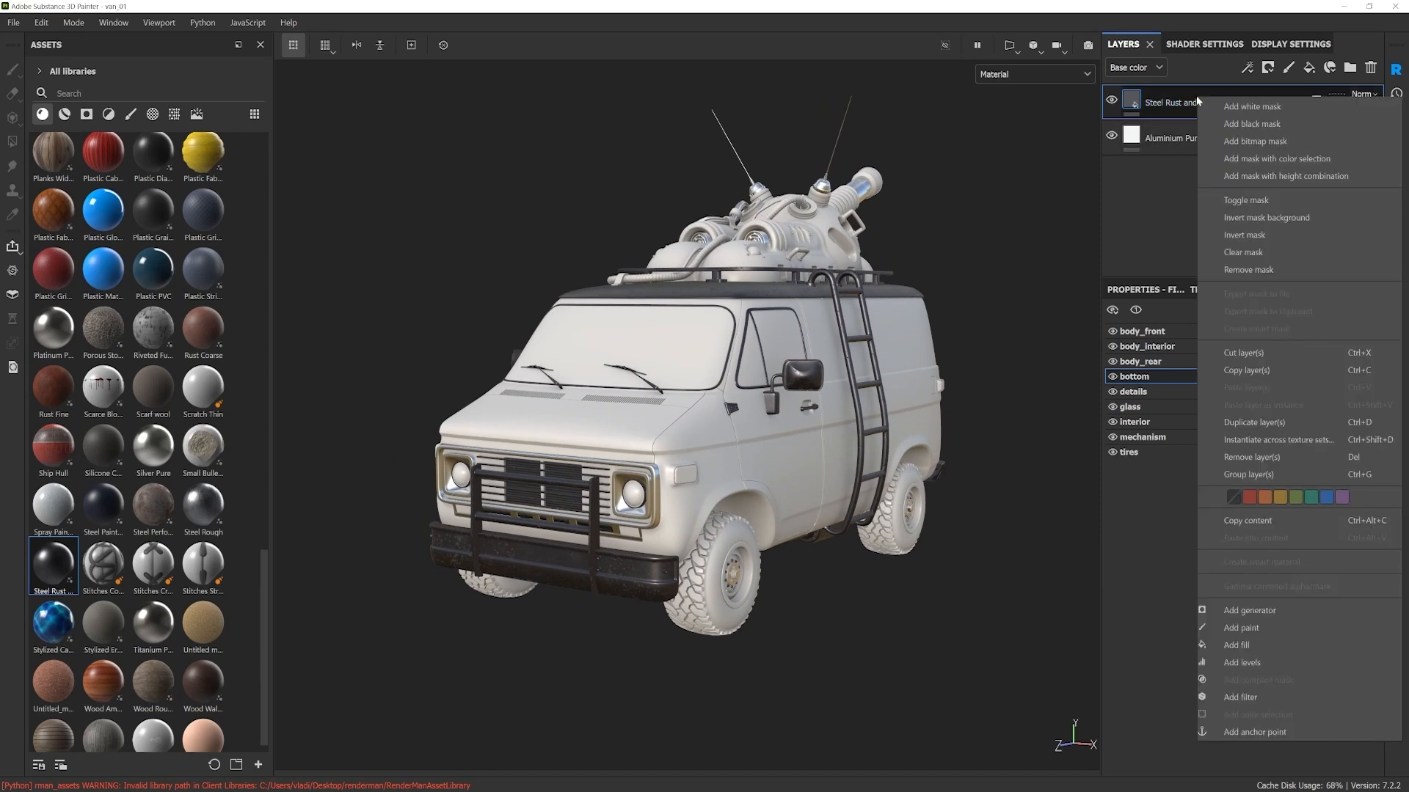
{"action": "left_click", "coordinate": [1257, 106]}
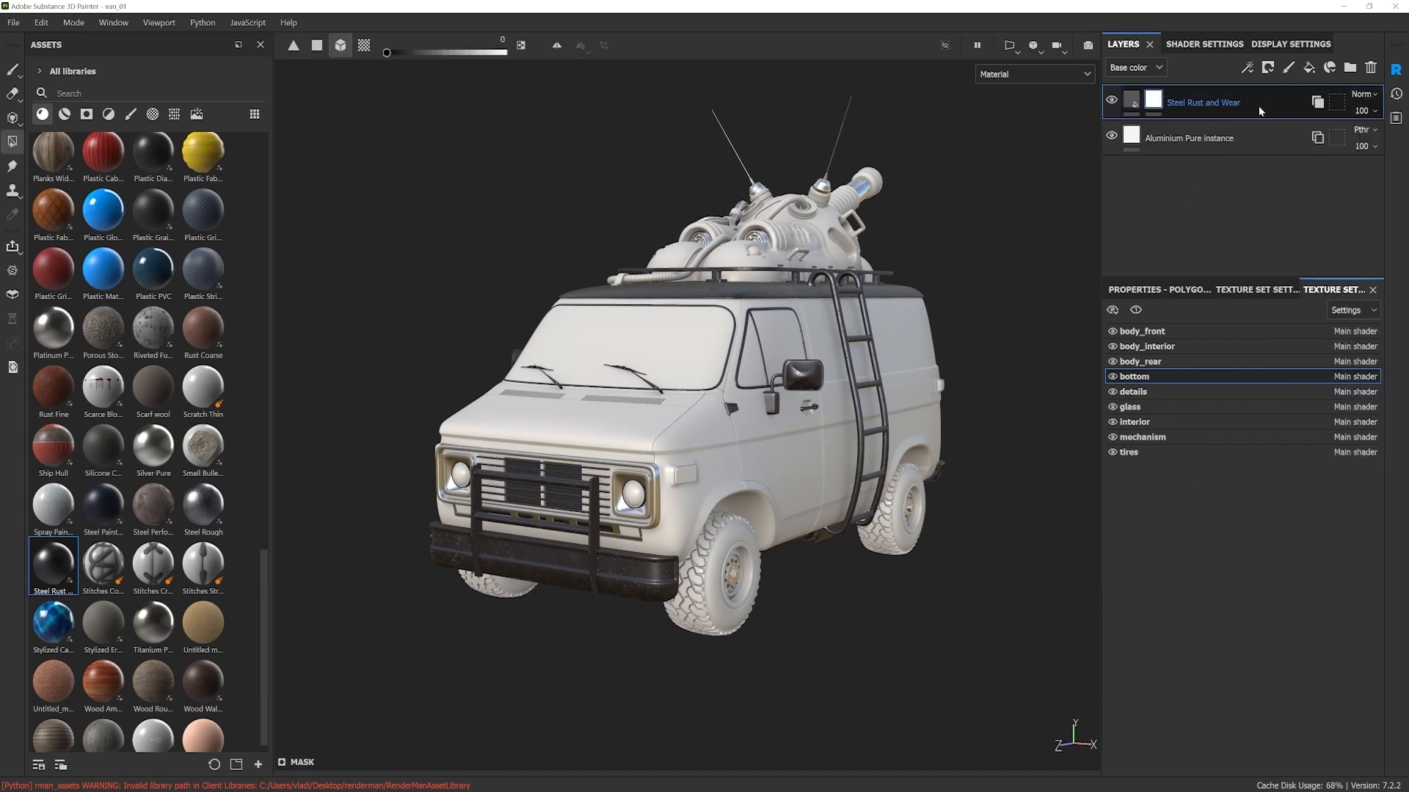
{"action": "right_click", "coordinate": [1155, 100]}
{"action": "left_click", "coordinate": [1206, 583]}
Step: Examine the front grille, bull bar and headlight frames up close for parts the steel layer should not cover
{"action": "scroll", "coordinate": [553, 466], "scroll_direction": "up", "scroll_amount": 5}
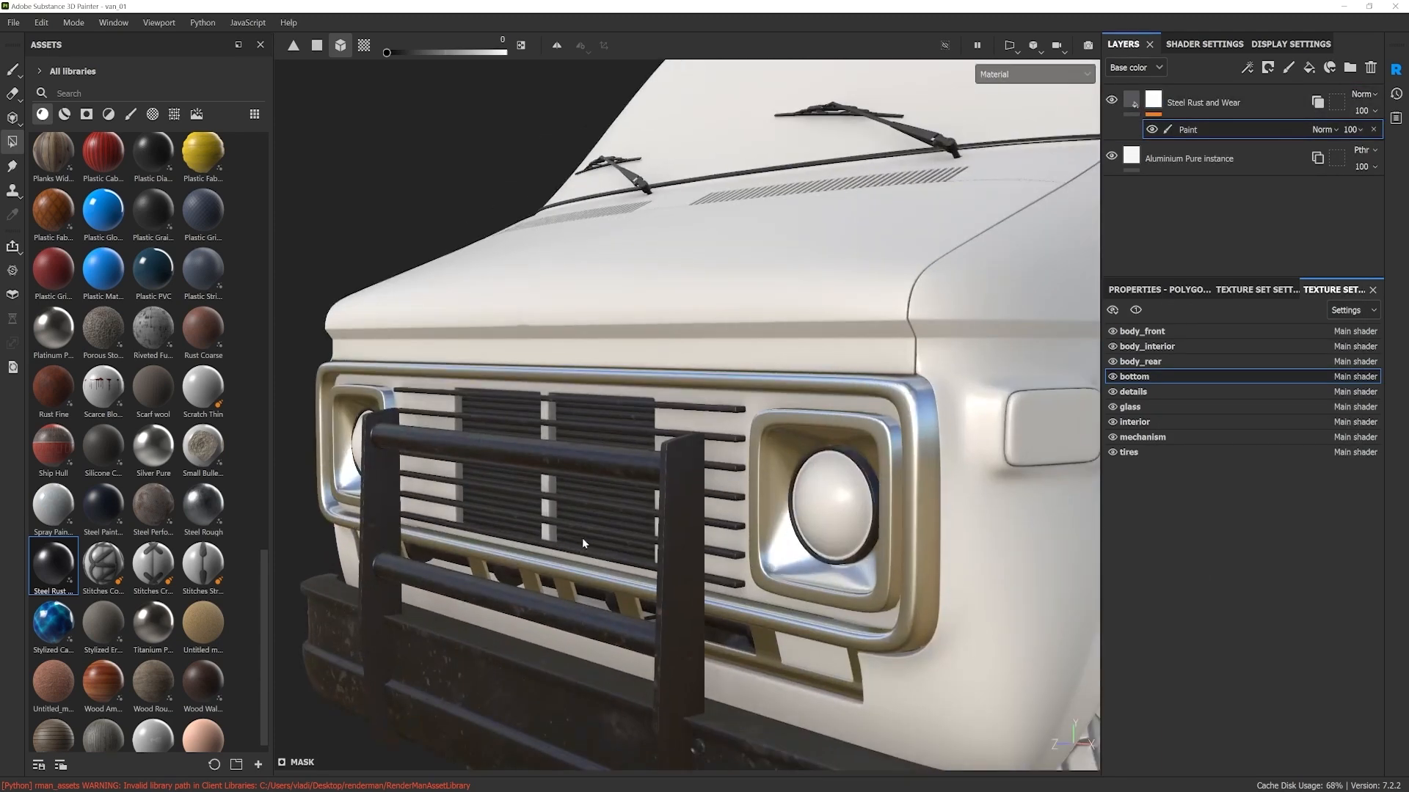
{"action": "mouse_move", "coordinate": [583, 539]}
{"action": "left_mouse_down", "text": "alt"}
{"action": "mouse_move", "coordinate": [566, 508]}
{"action": "mouse_move", "coordinate": [568, 527]}
{"action": "left_mouse_up", "text": "alt"}
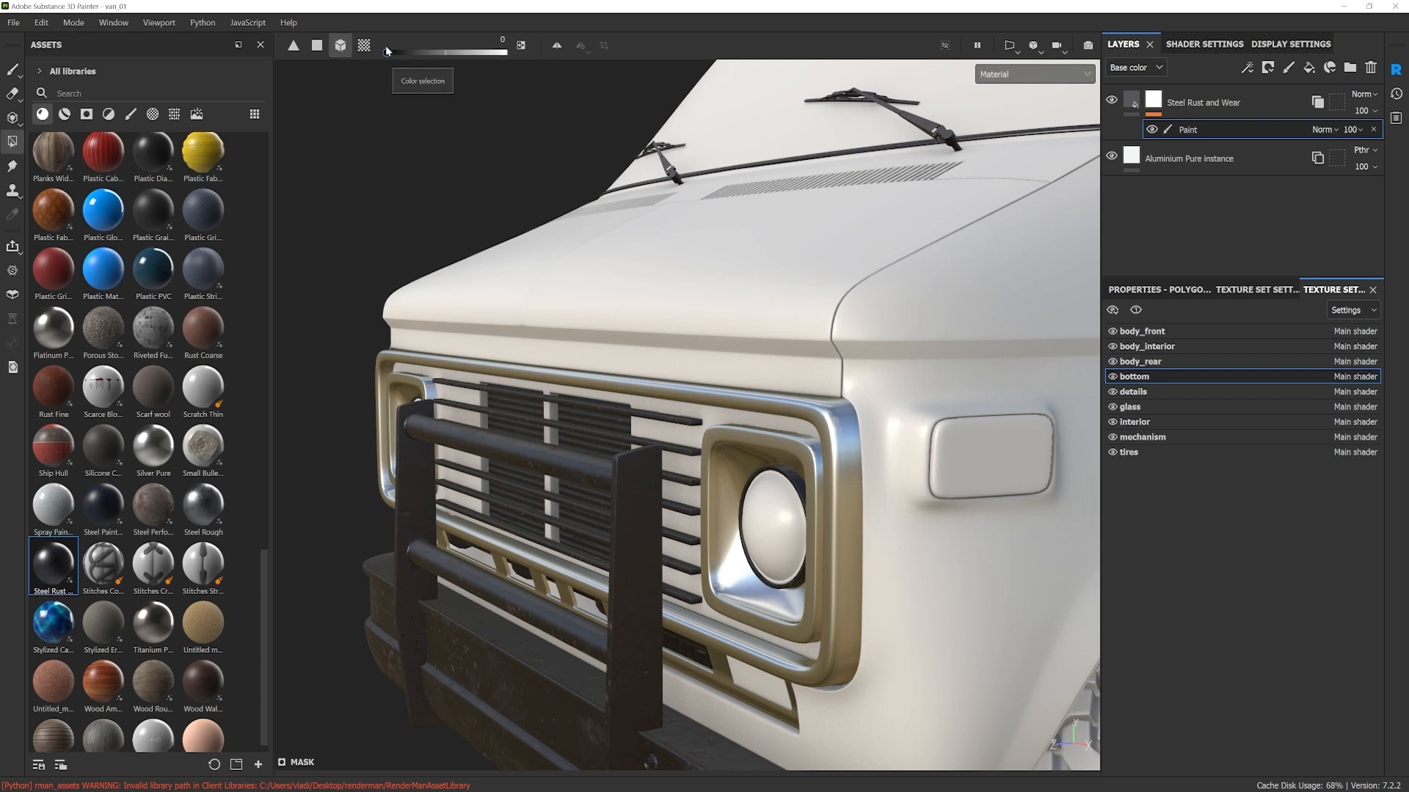
{"action": "left_click_drag", "start_coordinate": [564, 370], "coordinate": [527, 368], "text": "alt"}
{"action": "left_click_drag", "start_coordinate": [533, 268], "coordinate": [657, 418], "text": "alt"}
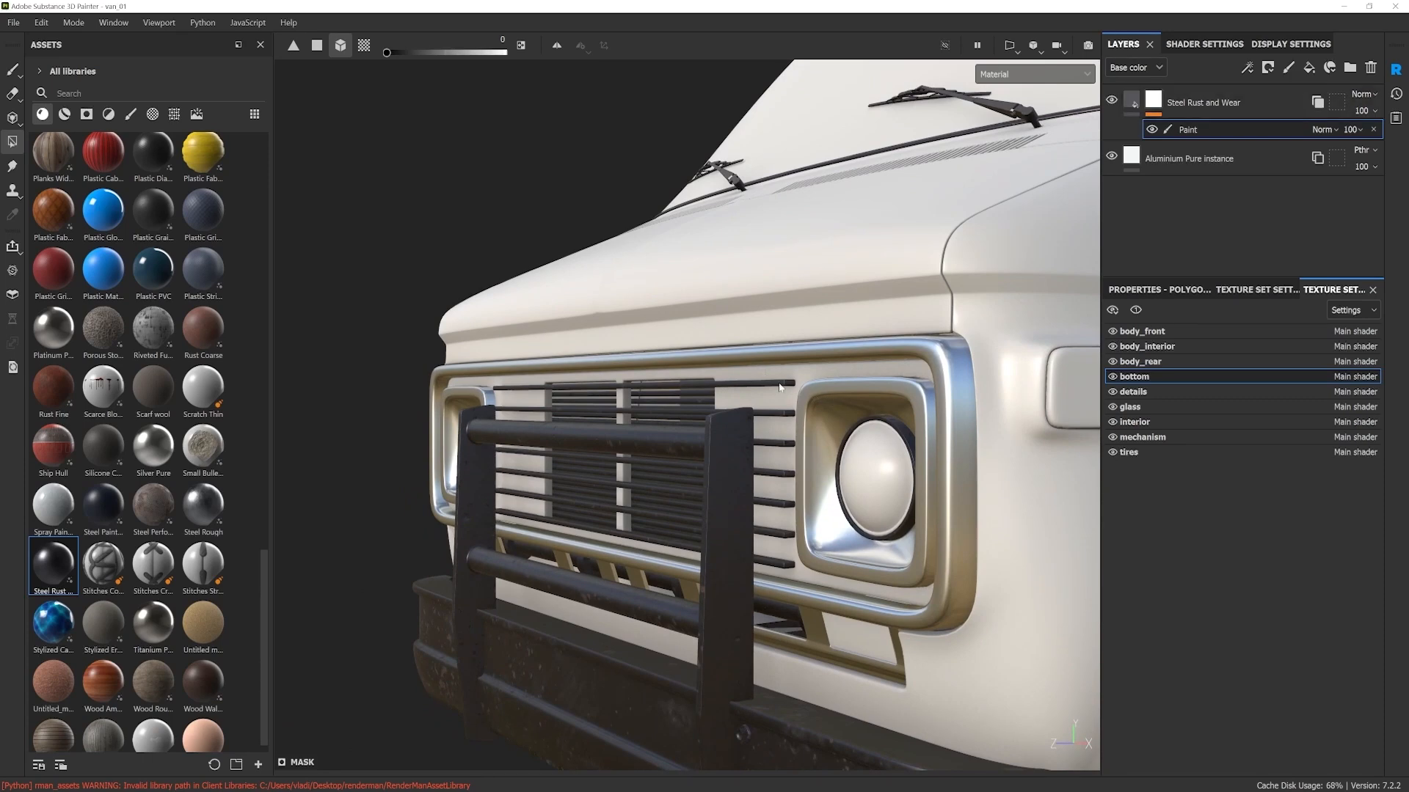
{"action": "left_click_drag", "start_coordinate": [808, 527], "coordinate": [792, 532], "text": "alt"}
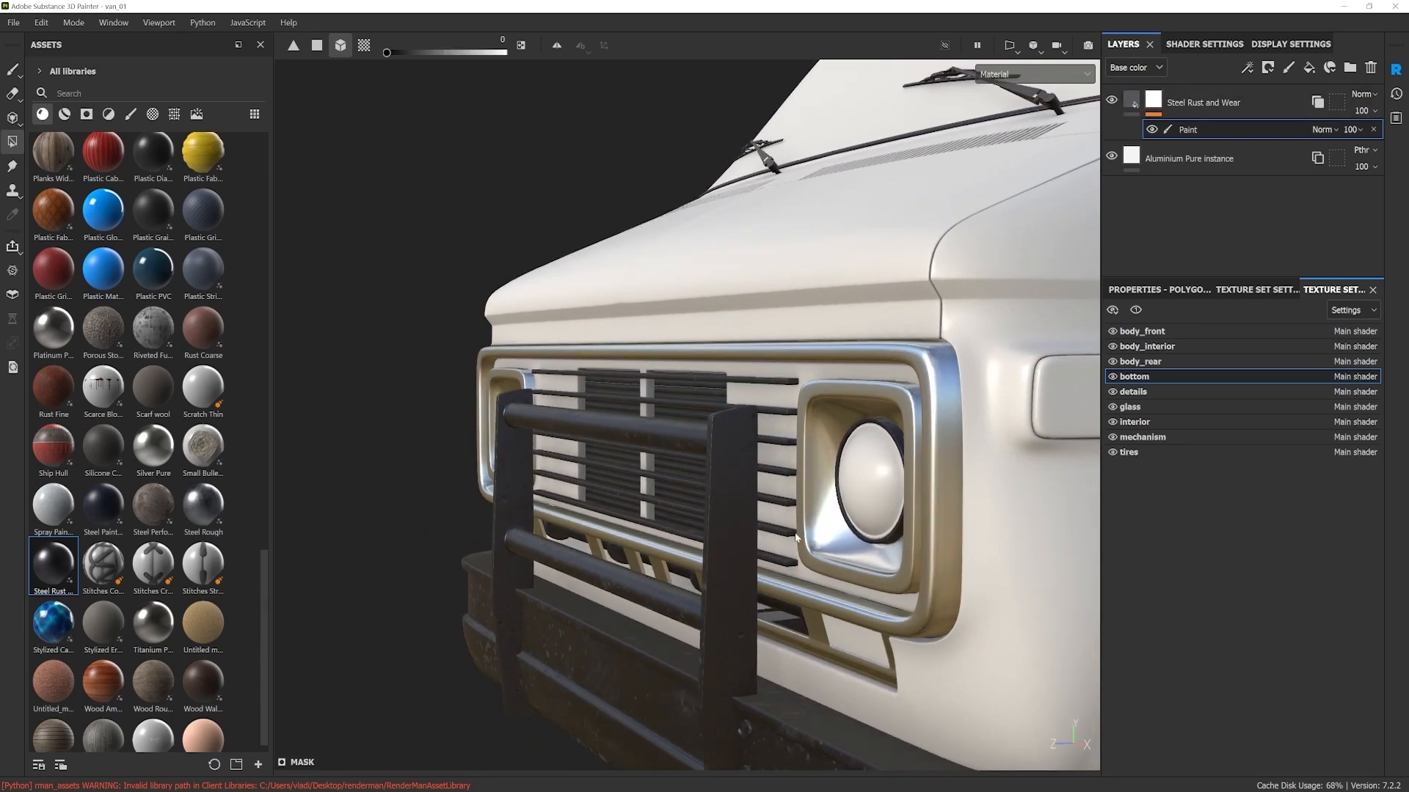
{"action": "scroll", "coordinate": [793, 532], "scroll_direction": "up", "scroll_amount": 2}
{"action": "left_click_drag", "start_coordinate": [737, 408], "coordinate": [728, 402], "text": "alt"}
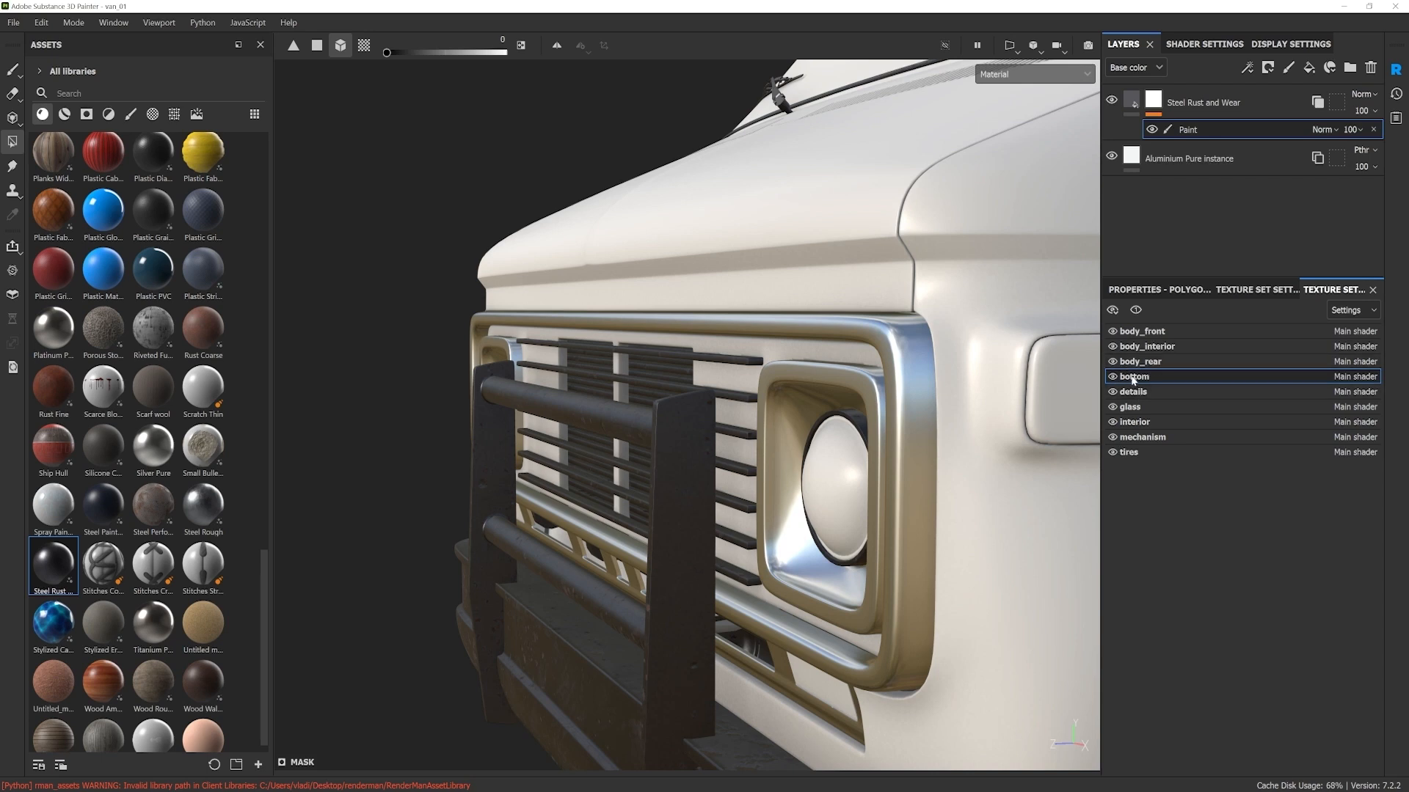
Step: In the details texture set, add a white mask with a paint effect to the Steel Rust and Wear instance layer
{"action": "left_click", "coordinate": [1158, 392]}
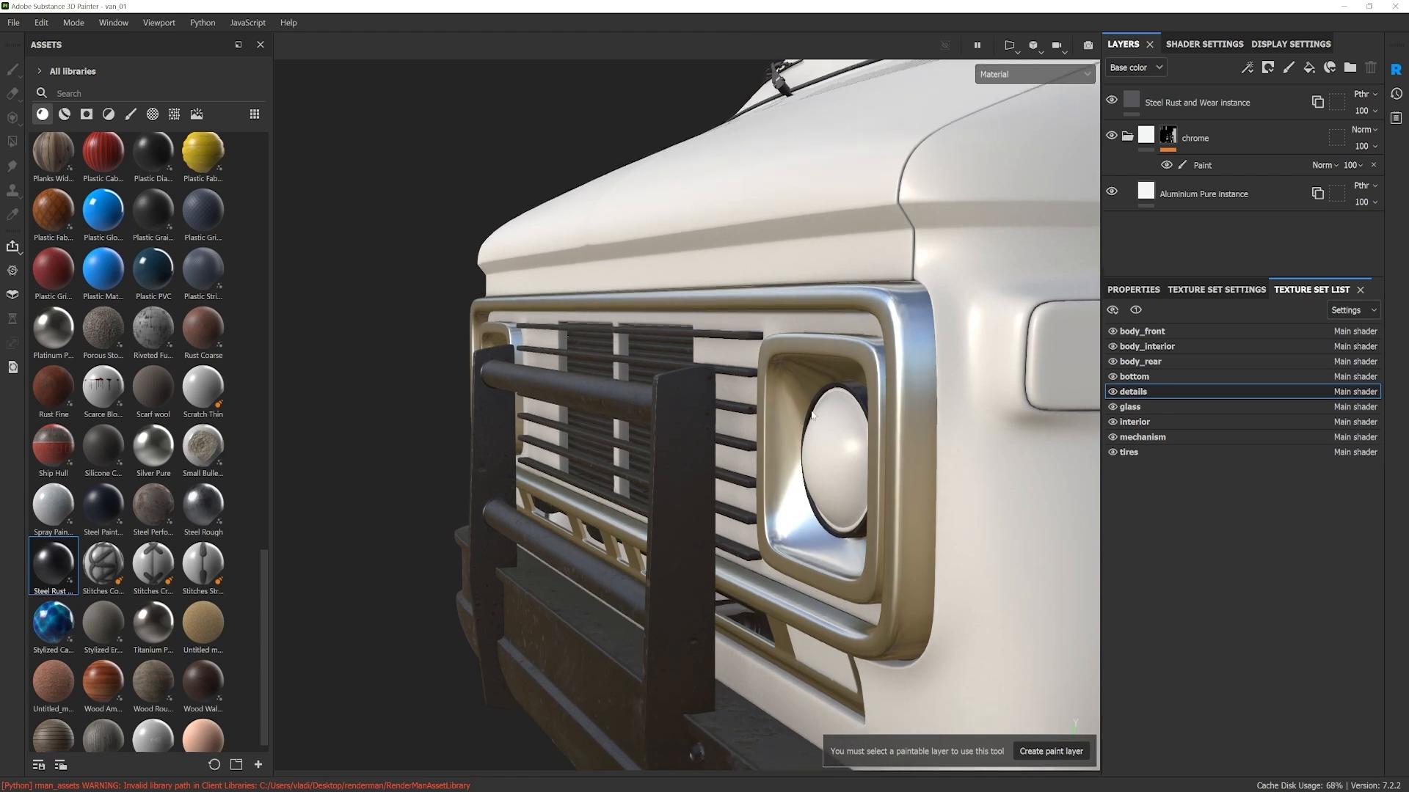
{"action": "left_click", "coordinate": [1181, 102]}
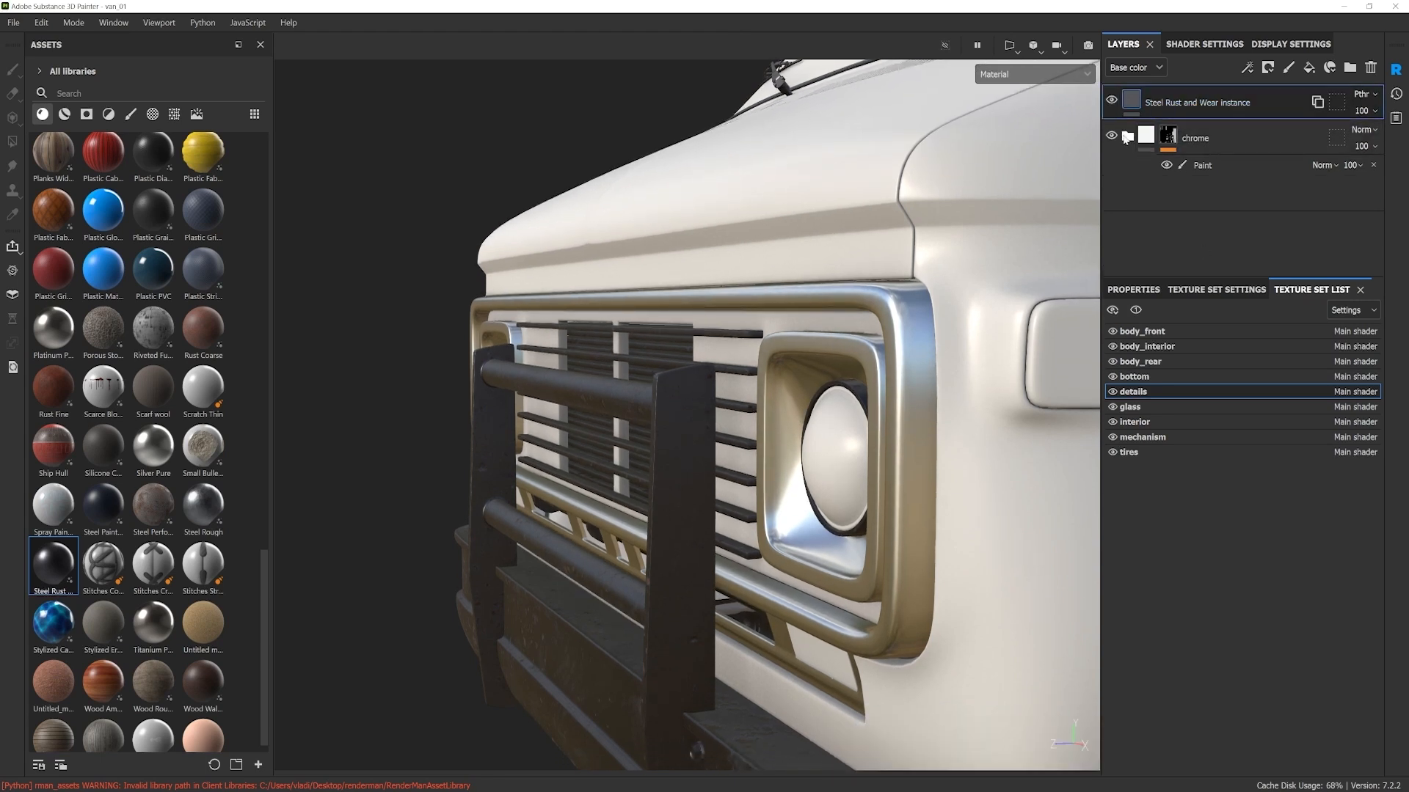
{"action": "right_click", "coordinate": [1193, 101]}
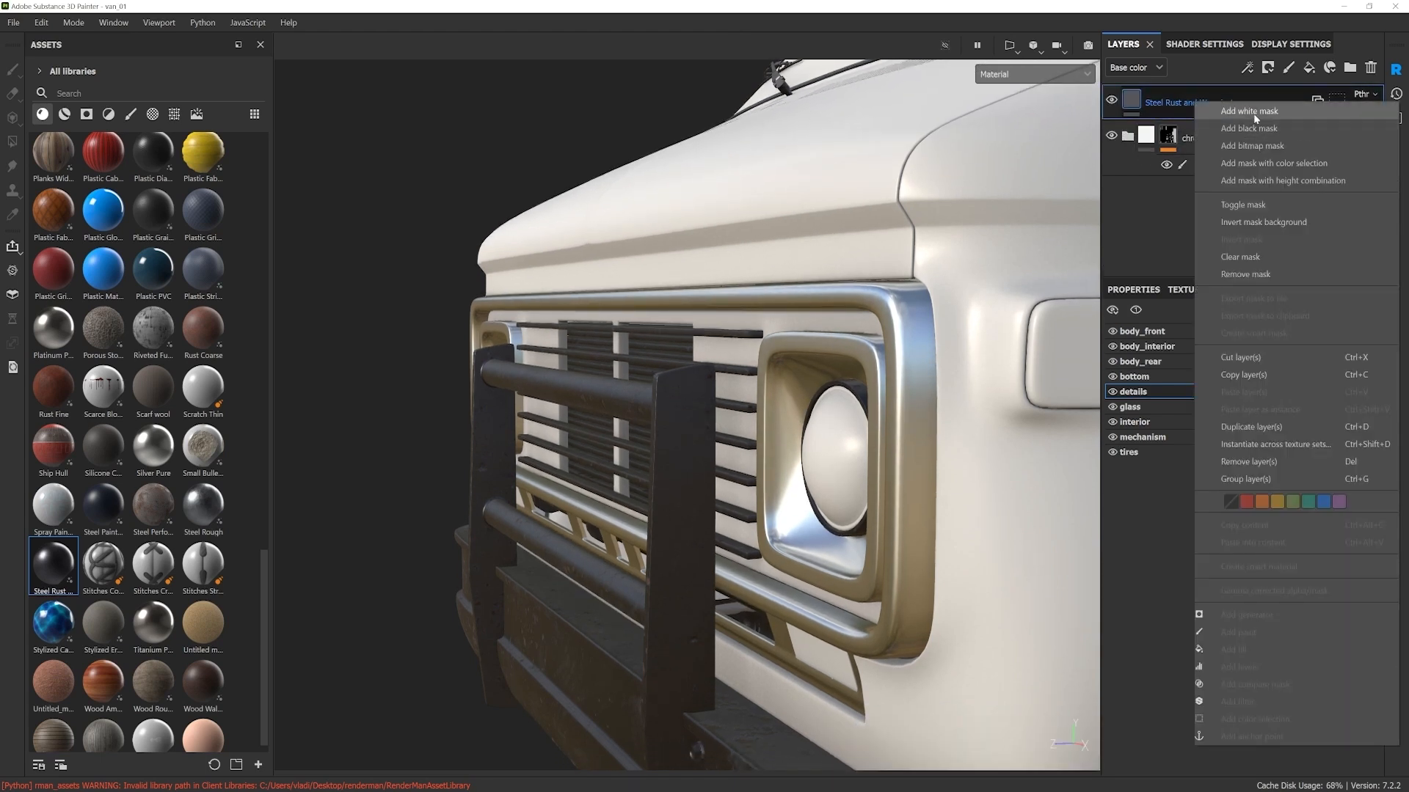
{"action": "left_click", "coordinate": [1251, 128]}
{"action": "right_click", "coordinate": [1157, 105]}
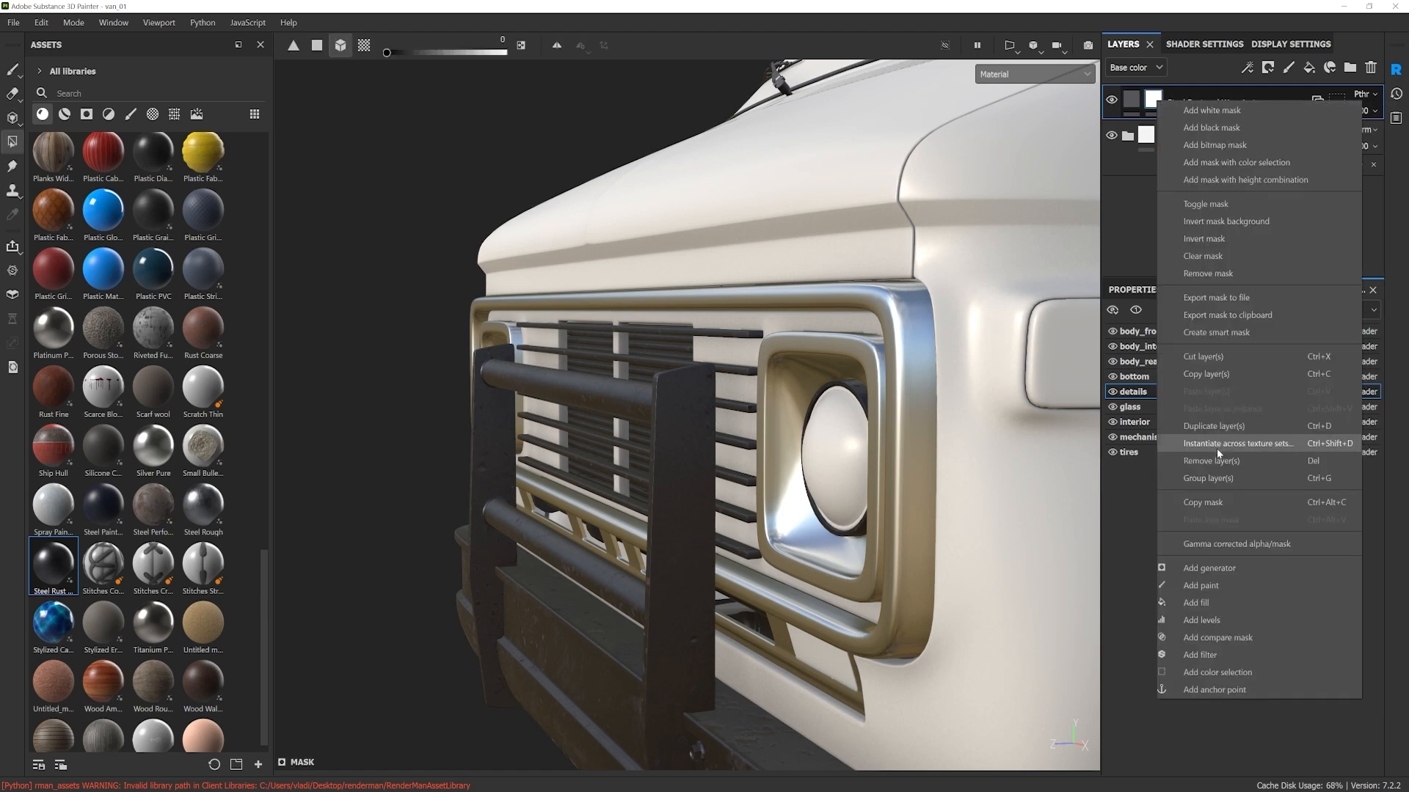
{"action": "left_click", "coordinate": [1203, 583]}
Step: Mask the steel layer off all the front grille bars using Polygon Fill with the mask colour at 0
{"action": "left_click_drag", "start_coordinate": [736, 363], "coordinate": [750, 546]}
{"action": "left_click_drag", "start_coordinate": [857, 328], "coordinate": [824, 326], "text": "alt"}
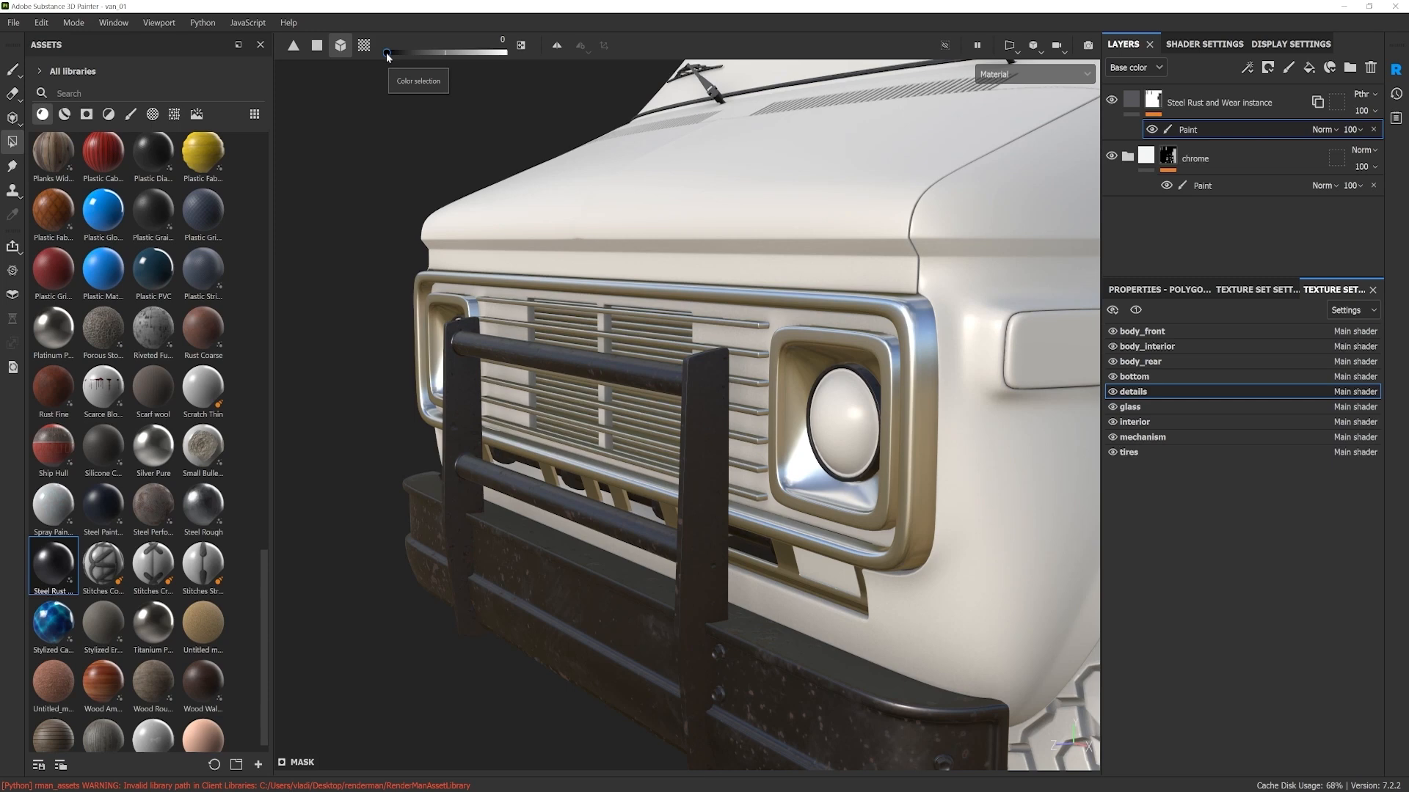
{"action": "left_click_drag", "start_coordinate": [763, 374], "coordinate": [765, 339], "text": "alt"}
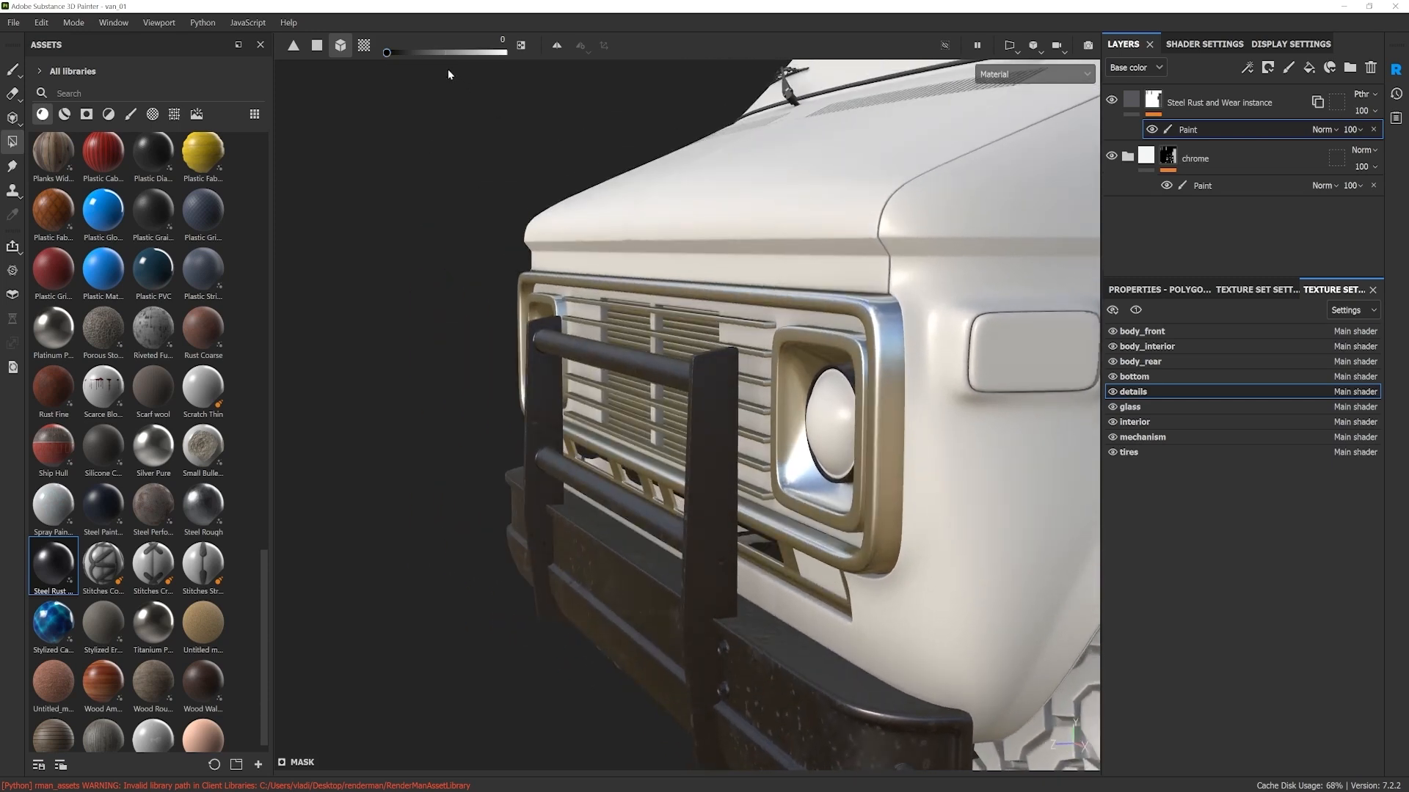
{"action": "left_click_drag", "start_coordinate": [385, 54], "coordinate": [518, 56]}
{"action": "left_click_drag", "start_coordinate": [428, 255], "coordinate": [773, 422]}
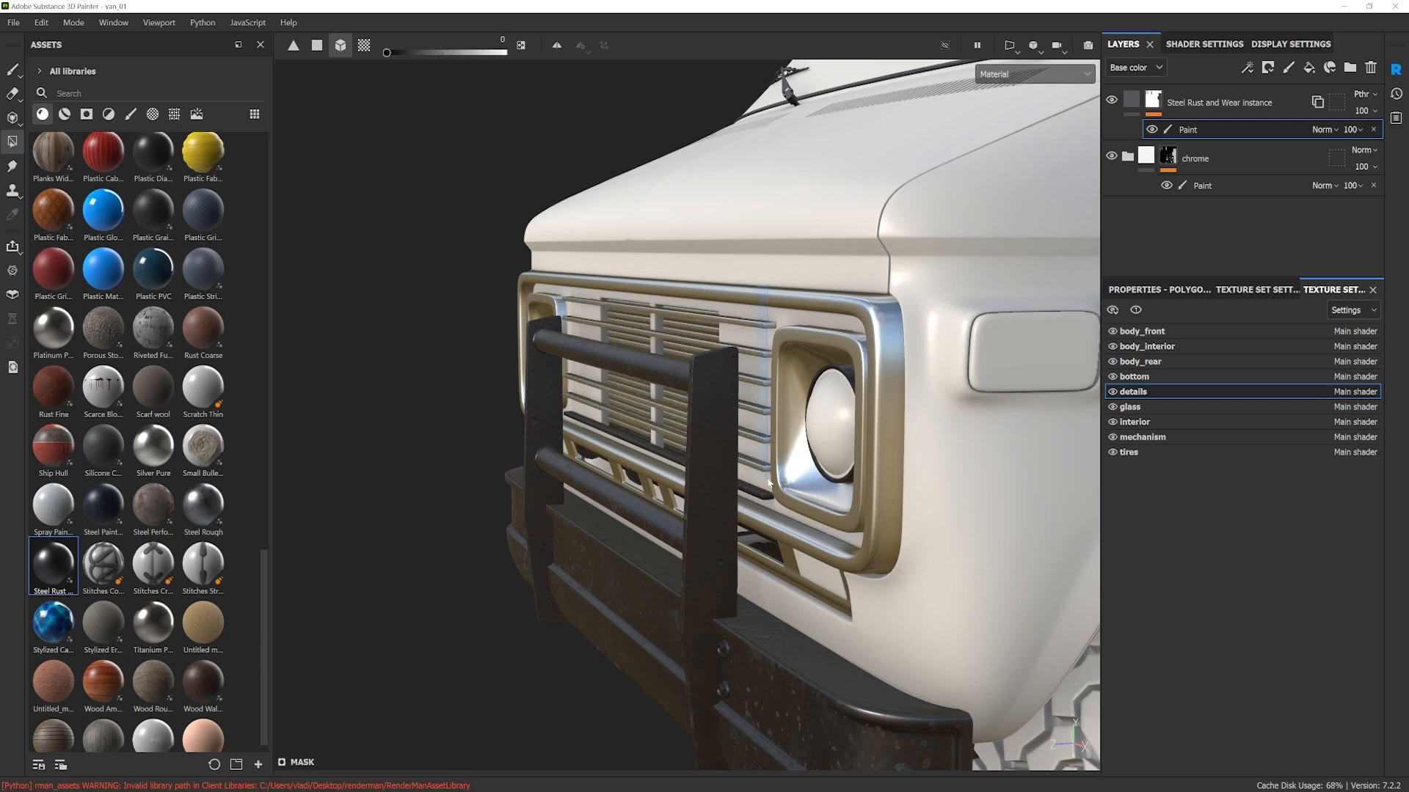
{"action": "scroll", "coordinate": [814, 433], "scroll_direction": "down", "scroll_amount": 4}
{"action": "left_click_drag", "start_coordinate": [815, 433], "coordinate": [932, 469], "text": "alt"}
{"action": "scroll", "coordinate": [830, 396], "scroll_direction": "up", "scroll_amount": 5}
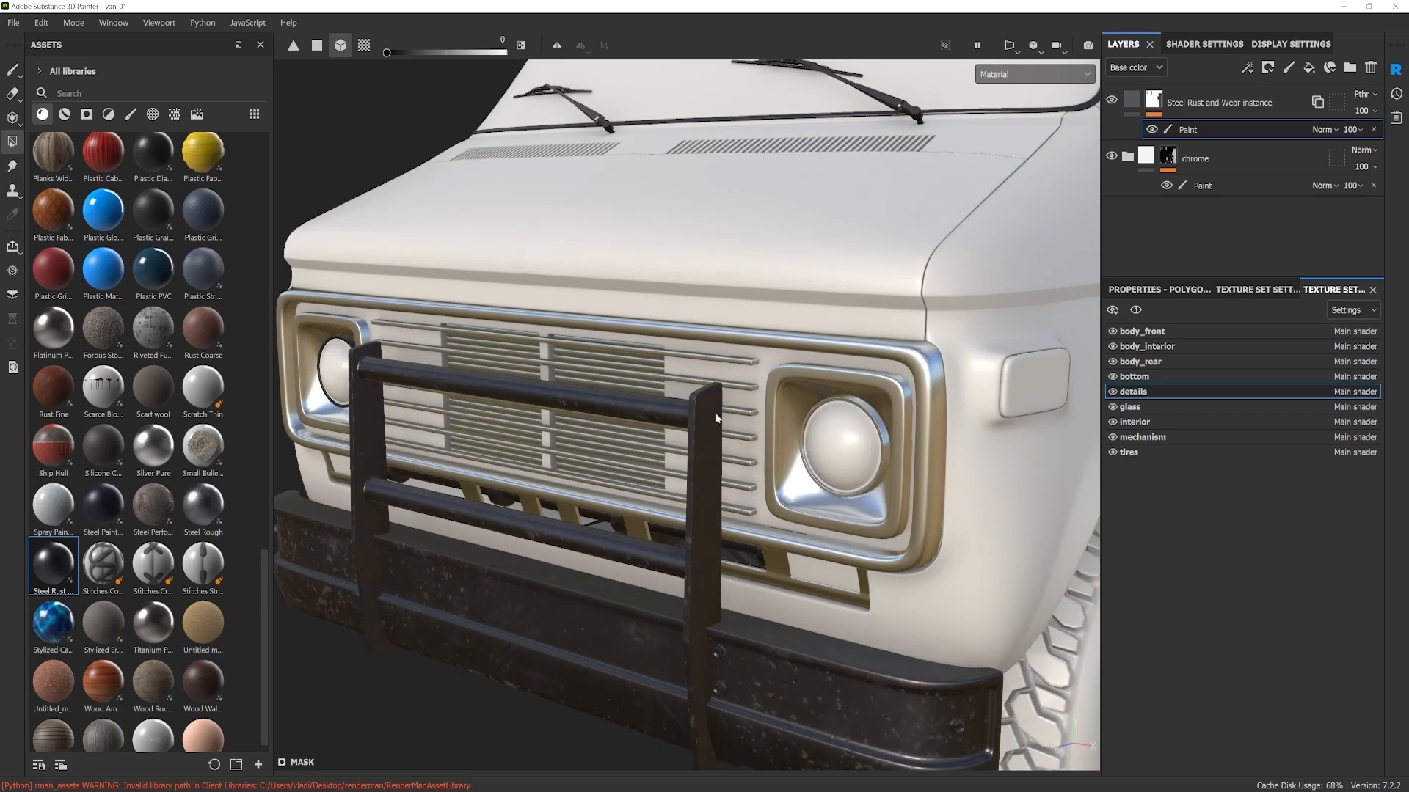
Step: Turn on symmetry and mask the steel layer off the seals around the van's rear door windows
{"action": "scroll", "coordinate": [526, 322], "scroll_direction": "down", "scroll_amount": 2}
{"action": "scroll", "coordinate": [700, 310], "scroll_direction": "down", "scroll_amount": 3}
{"action": "scroll", "coordinate": [700, 309], "scroll_direction": "down", "scroll_amount": 3}
{"action": "left_click_drag", "start_coordinate": [741, 323], "coordinate": [748, 359], "text": "alt"}
{"action": "middle_click_drag", "start_coordinate": [1027, 345], "coordinate": [796, 407], "text": "alt"}
{"action": "left_click_drag", "start_coordinate": [796, 407], "coordinate": [829, 412], "text": "alt"}
{"action": "middle_click_drag", "start_coordinate": [829, 412], "coordinate": [719, 444], "text": "alt"}
{"action": "left_click_drag", "start_coordinate": [719, 445], "coordinate": [405, 440], "text": "alt"}
{"action": "scroll", "coordinate": [820, 440], "scroll_direction": "up", "scroll_amount": 2}
{"action": "scroll", "coordinate": [820, 441], "scroll_direction": "up", "scroll_amount": 4}
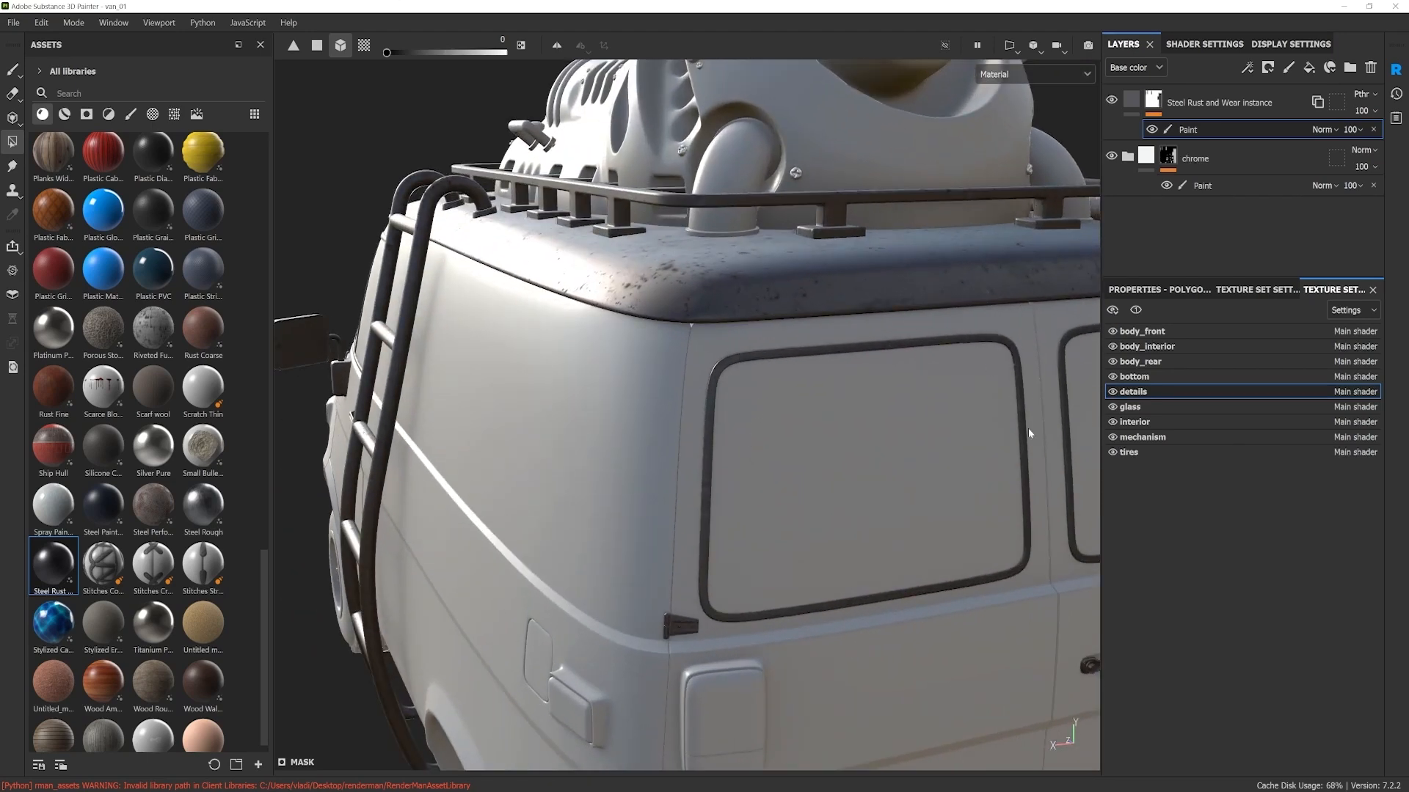
{"action": "left_click", "coordinate": [557, 44]}
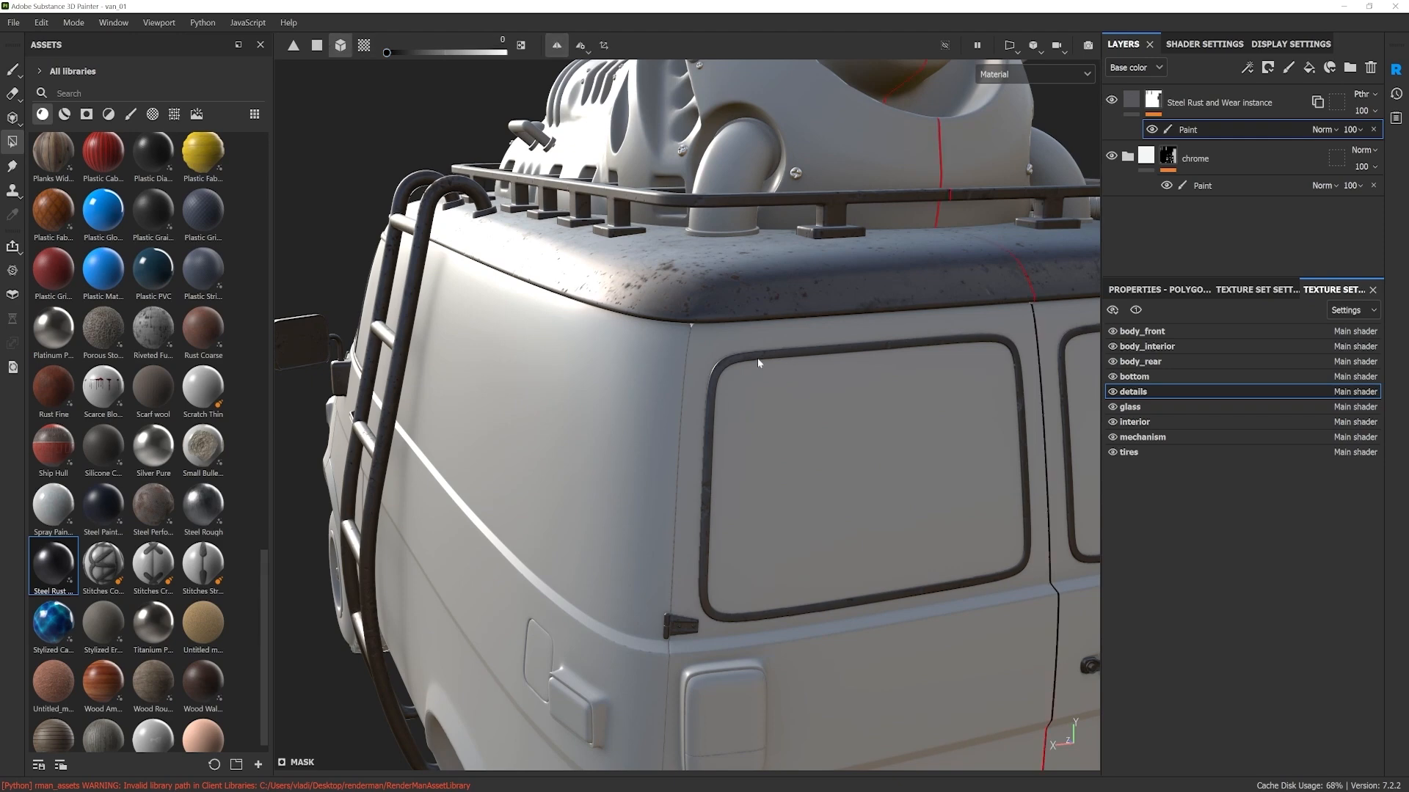
{"action": "left_click", "coordinate": [719, 369]}
Step: Mask the steel layer off the front door window seal and the windshield seal
{"action": "scroll", "coordinate": [719, 370], "scroll_direction": "down", "scroll_amount": 3}
{"action": "left_click_drag", "start_coordinate": [440, 440], "coordinate": [528, 454], "text": "alt"}
{"action": "middle_click_drag", "start_coordinate": [528, 455], "coordinate": [565, 459], "text": "alt"}
{"action": "left_click_drag", "start_coordinate": [565, 458], "coordinate": [589, 468], "text": "alt"}
{"action": "scroll", "coordinate": [590, 477], "scroll_direction": "up", "scroll_amount": 5}
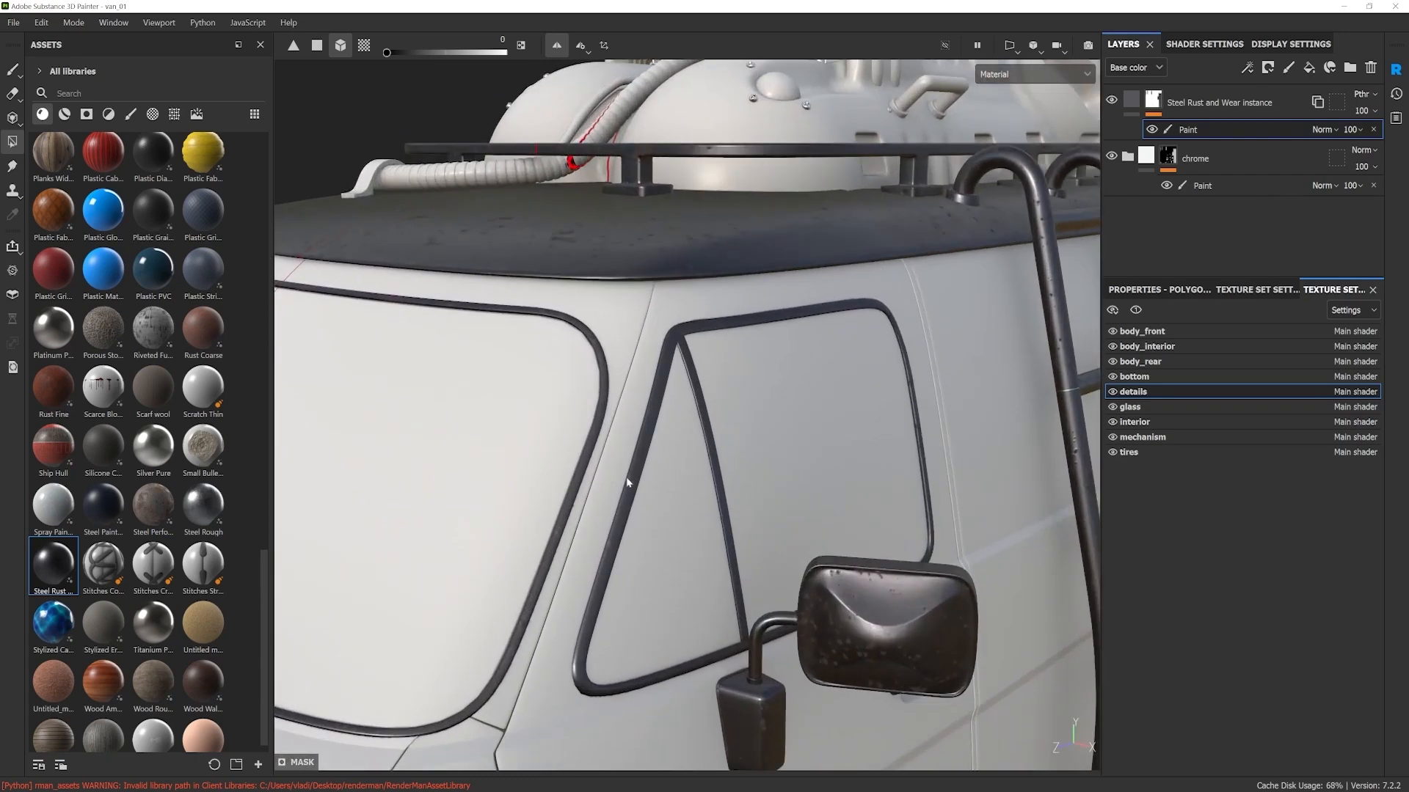
{"action": "left_click", "coordinate": [698, 377]}
{"action": "left_click", "coordinate": [606, 383]}
Step: Mask the steel layer off the rubber blades of both windshield wipers
{"action": "scroll", "coordinate": [524, 454], "scroll_direction": "down", "scroll_amount": 5}
{"action": "left_click_drag", "start_coordinate": [524, 455], "coordinate": [525, 494], "text": "alt"}
{"action": "middle_click_drag", "start_coordinate": [525, 494], "coordinate": [638, 484], "text": "alt"}
{"action": "left_click_drag", "start_coordinate": [638, 484], "coordinate": [455, 470], "text": "alt"}
{"action": "scroll", "coordinate": [662, 518], "scroll_direction": "up", "scroll_amount": 5}
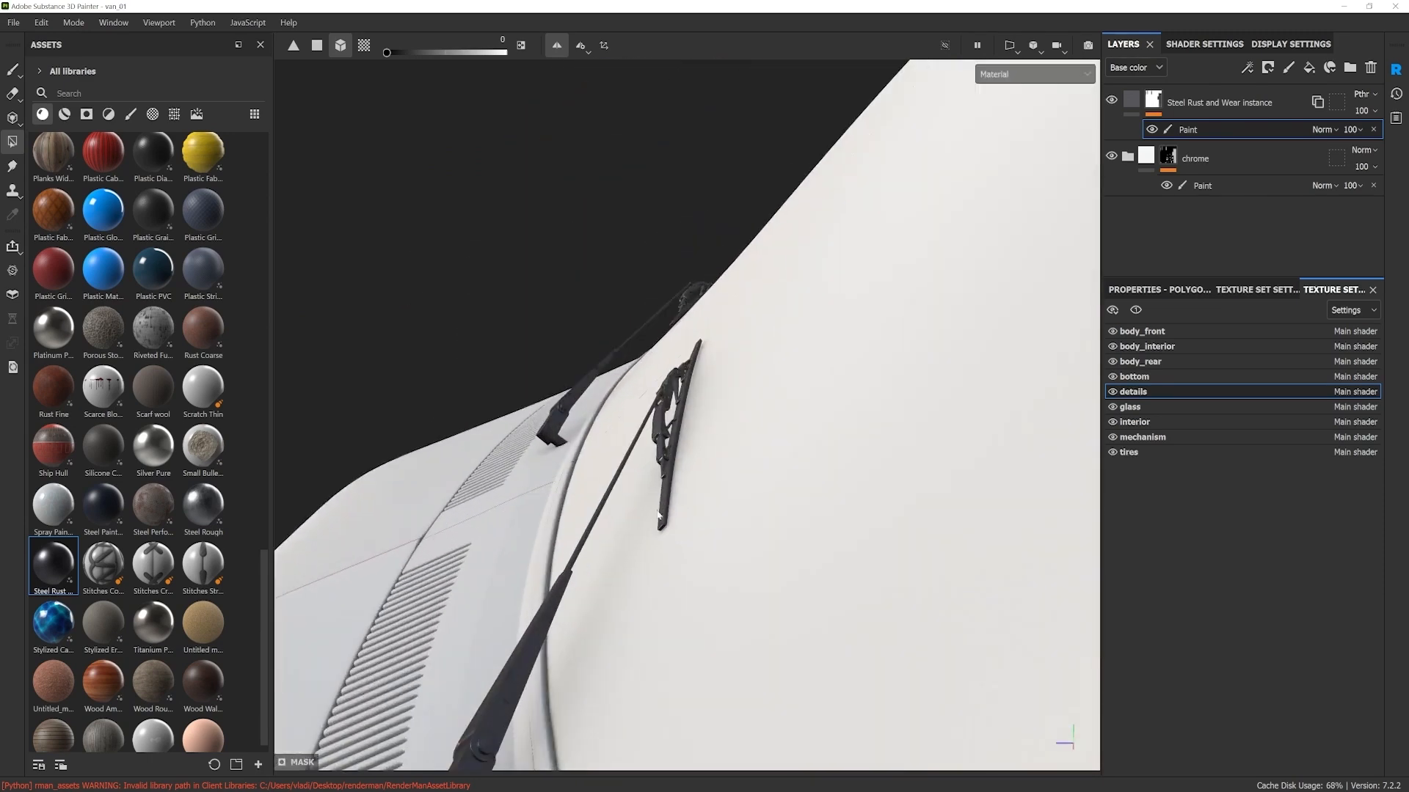
{"action": "left_click", "coordinate": [671, 497]}
{"action": "left_click_drag", "start_coordinate": [630, 284], "coordinate": [513, 73], "text": "alt"}
{"action": "middle_click_drag", "start_coordinate": [514, 73], "coordinate": [615, 240], "text": "alt"}
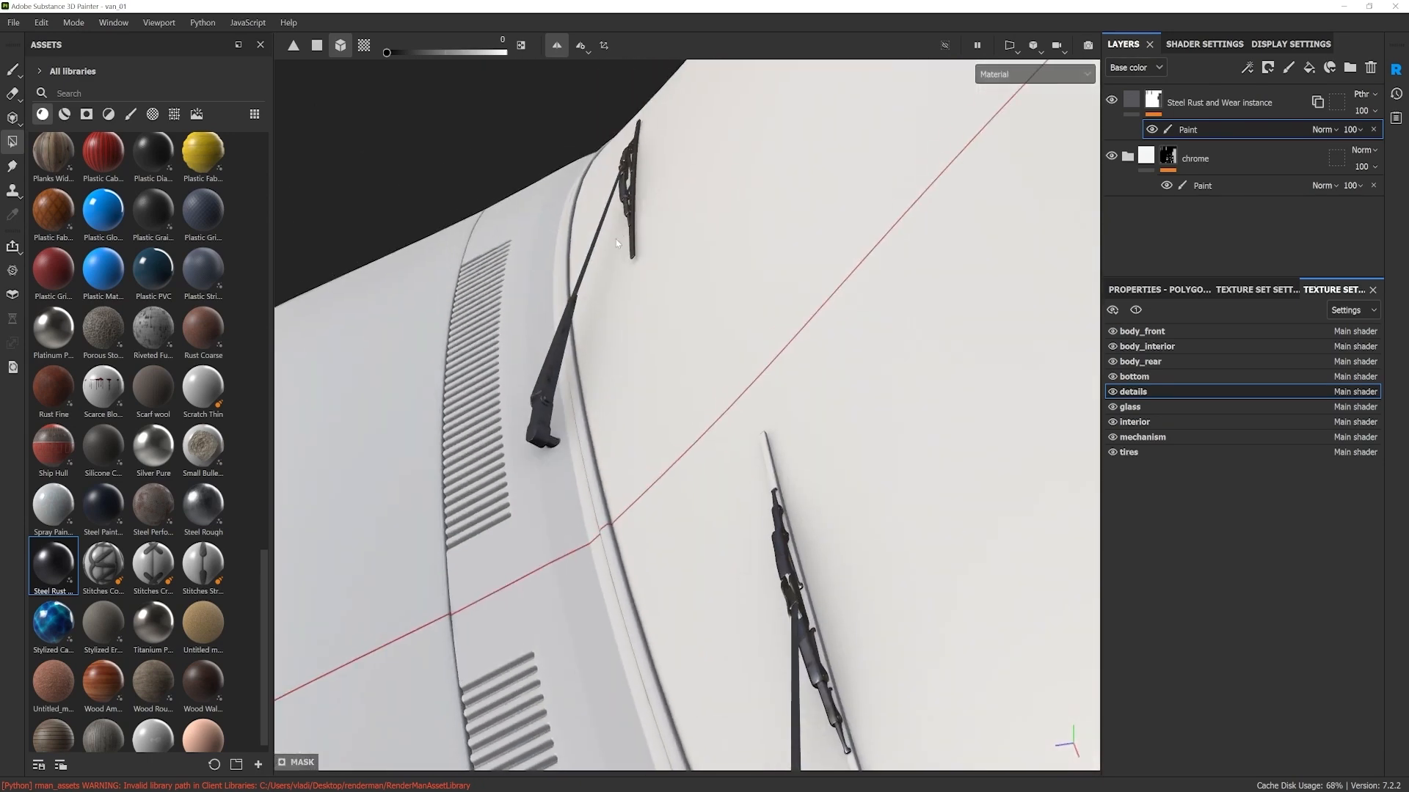
{"action": "left_click", "coordinate": [631, 238]}
Step: Search the asset library's materials for "rubber" and clear the search
{"action": "scroll", "coordinate": [692, 241], "scroll_direction": "down", "scroll_amount": 8}
{"action": "left_click_drag", "start_coordinate": [863, 396], "coordinate": [905, 350], "text": "alt"}
{"action": "scroll", "coordinate": [864, 460], "scroll_direction": "down", "scroll_amount": 5}
{"action": "mouse_move", "coordinate": [864, 459]}
{"action": "left_mouse_down", "text": "alt"}
{"action": "mouse_move", "coordinate": [804, 474]}
{"action": "mouse_move", "coordinate": [824, 453]}
{"action": "mouse_move", "coordinate": [832, 492]}
{"action": "mouse_move", "coordinate": [808, 483]}
{"action": "left_mouse_up", "text": "alt"}
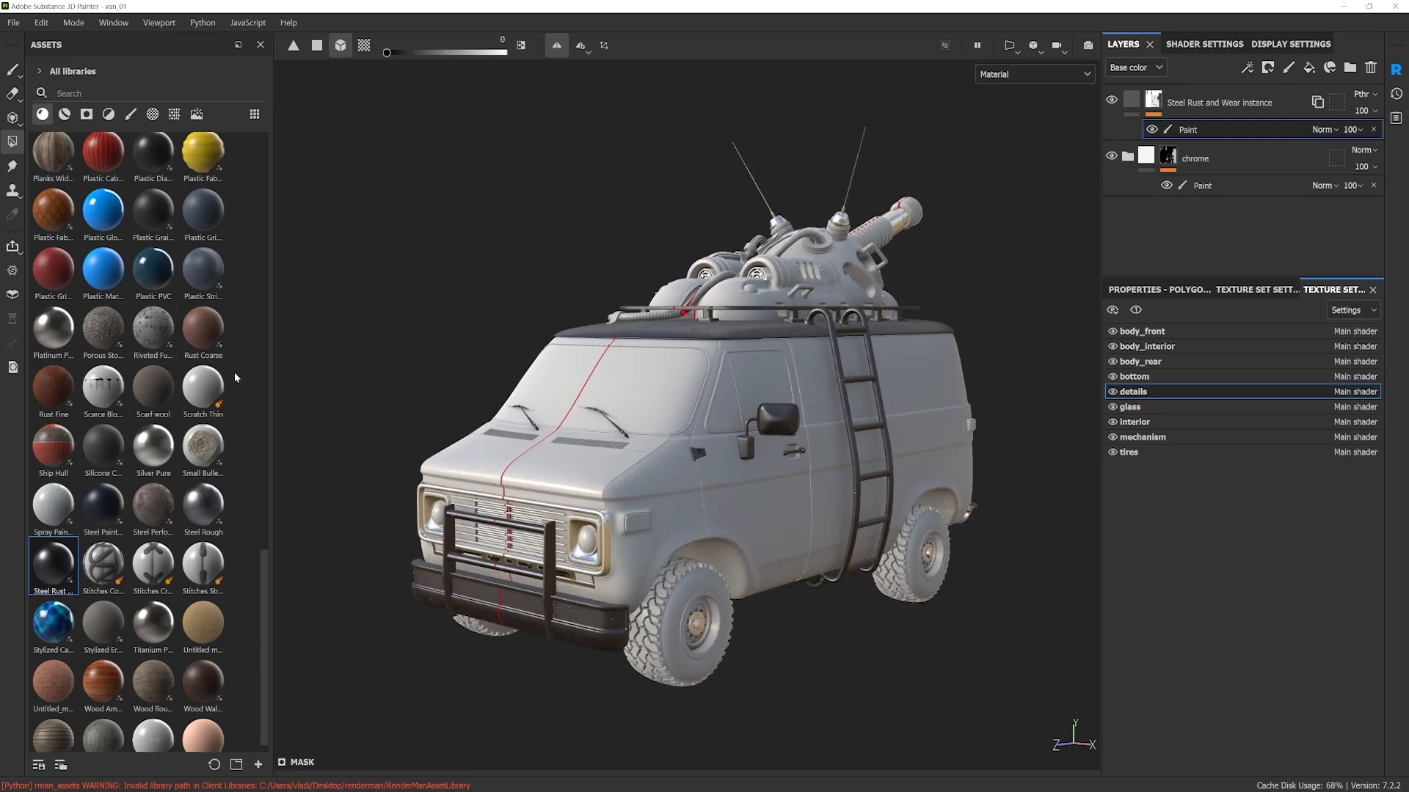
{"action": "left_click_drag", "start_coordinate": [263, 565], "coordinate": [264, 146]}
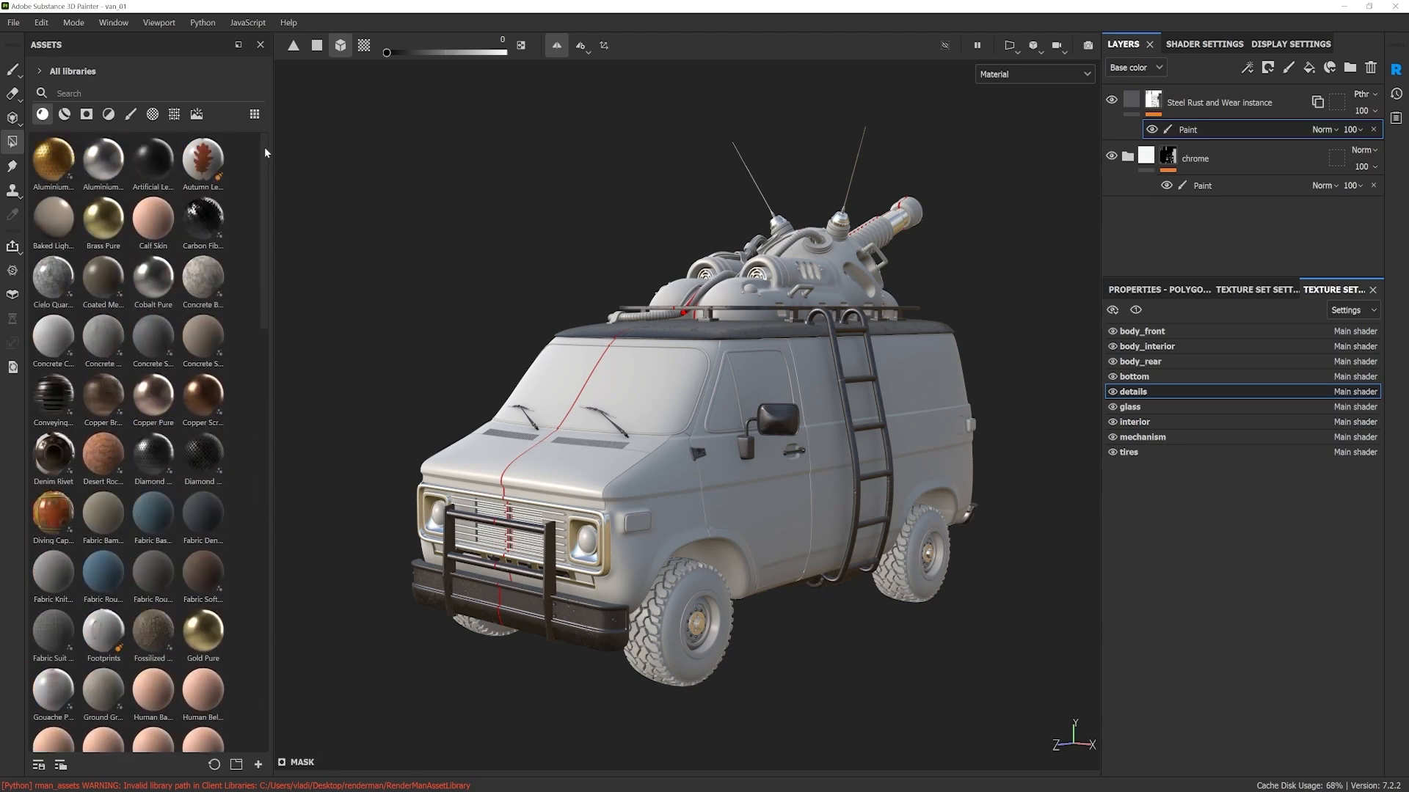
{"action": "right_click_drag", "start_coordinate": [670, 421], "coordinate": [713, 560], "text": "alt"}
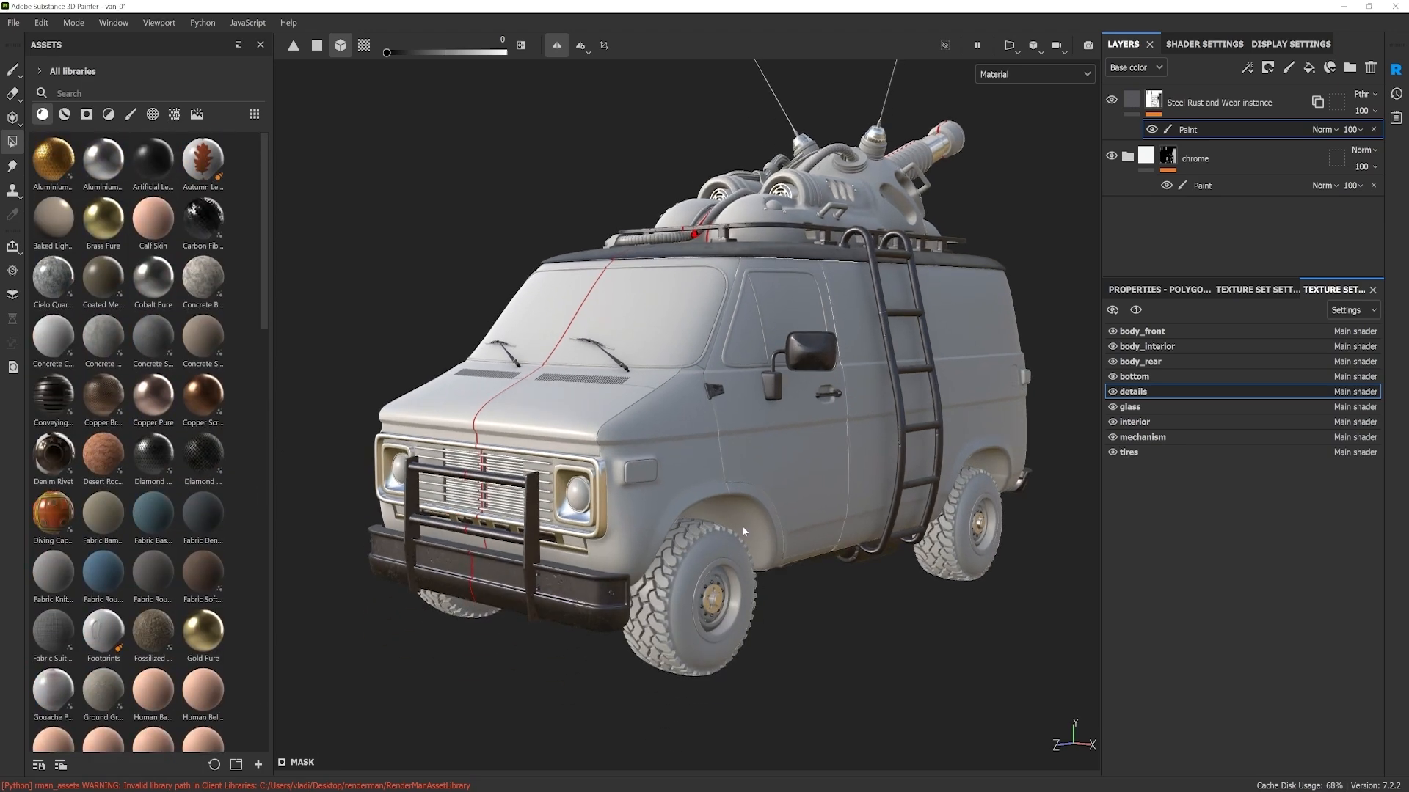
{"action": "left_click_drag", "start_coordinate": [713, 232], "coordinate": [715, 268], "text": "alt"}
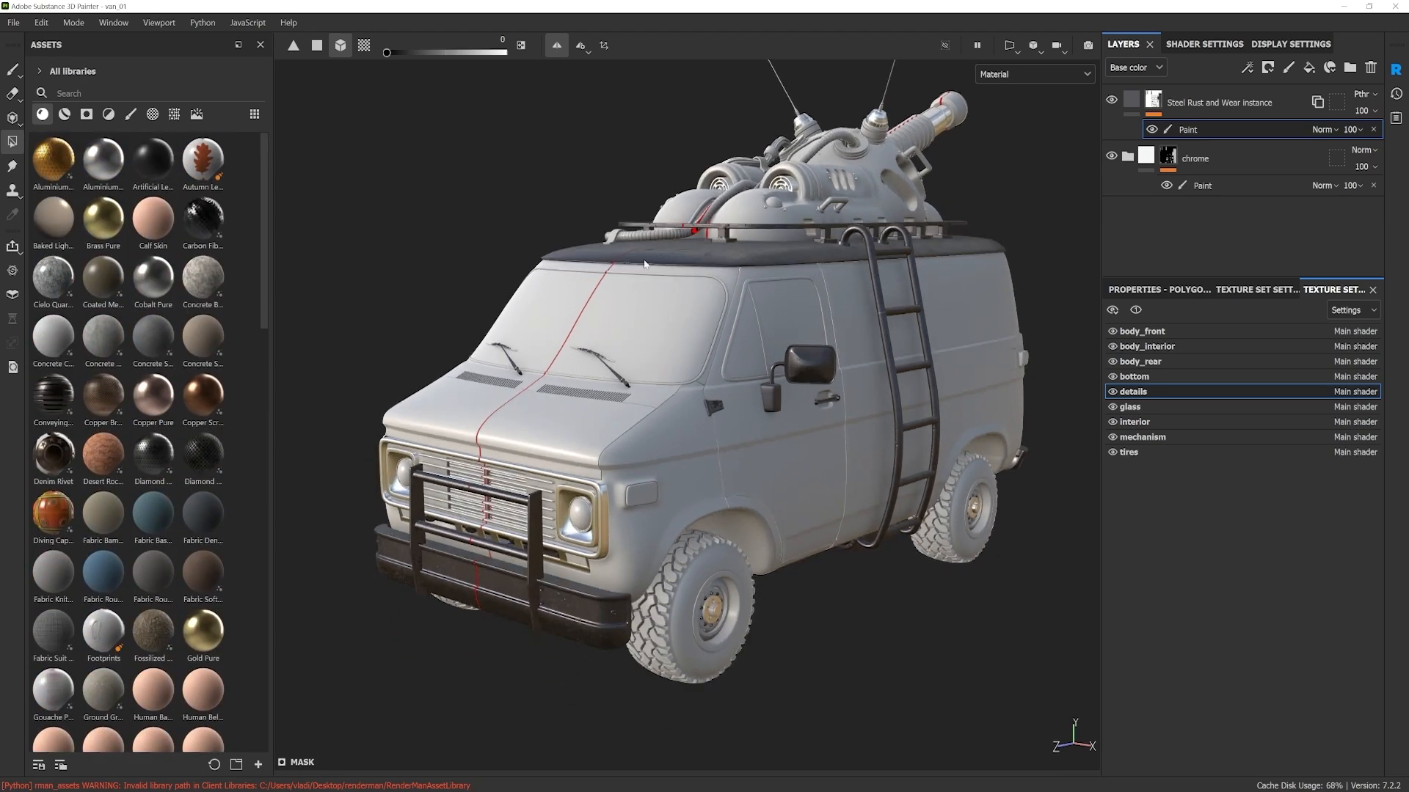
{"action": "left_click", "coordinate": [67, 93]}
{"action": "type", "text": "rubb"}
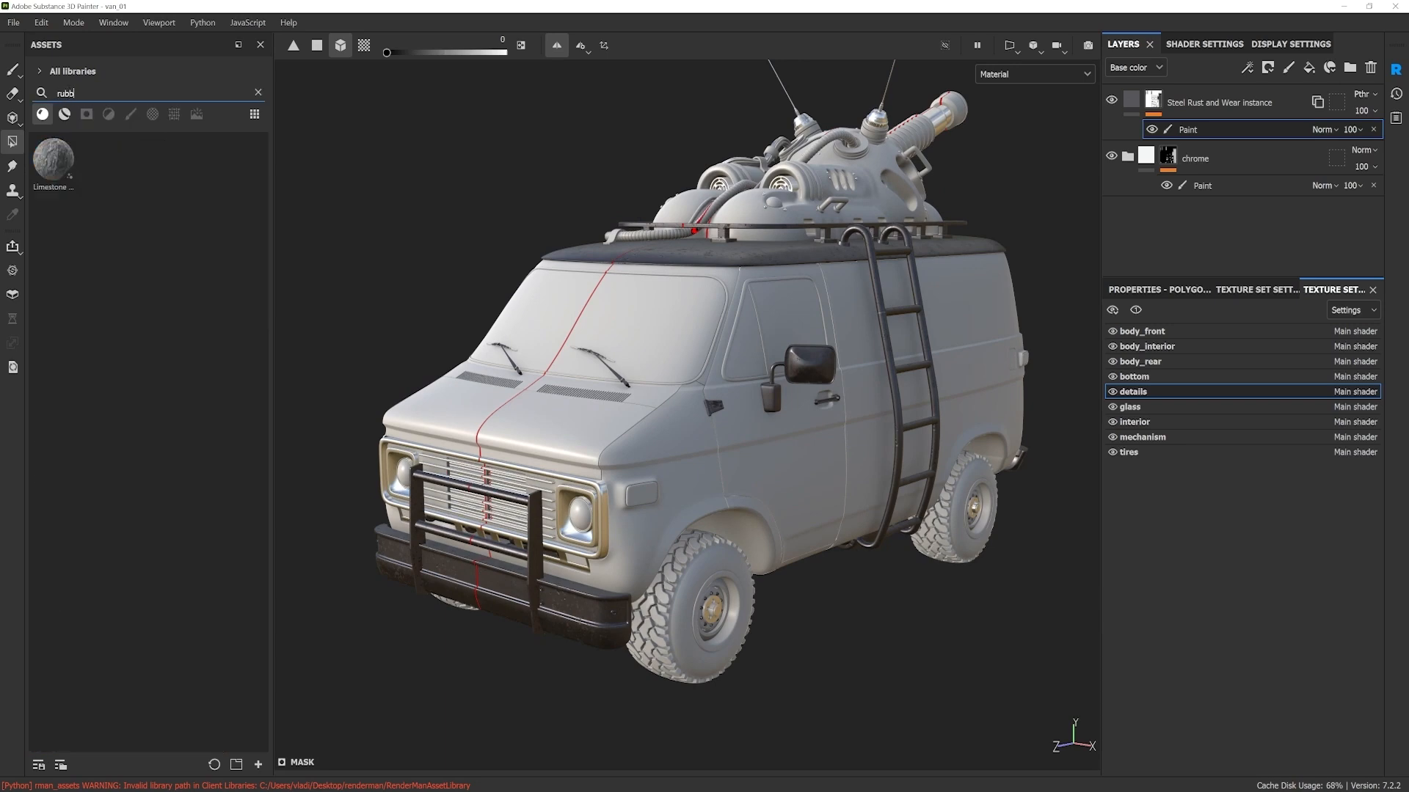
{"action": "type", "text": "er"}
{"action": "key", "text": "ctrl+a"}
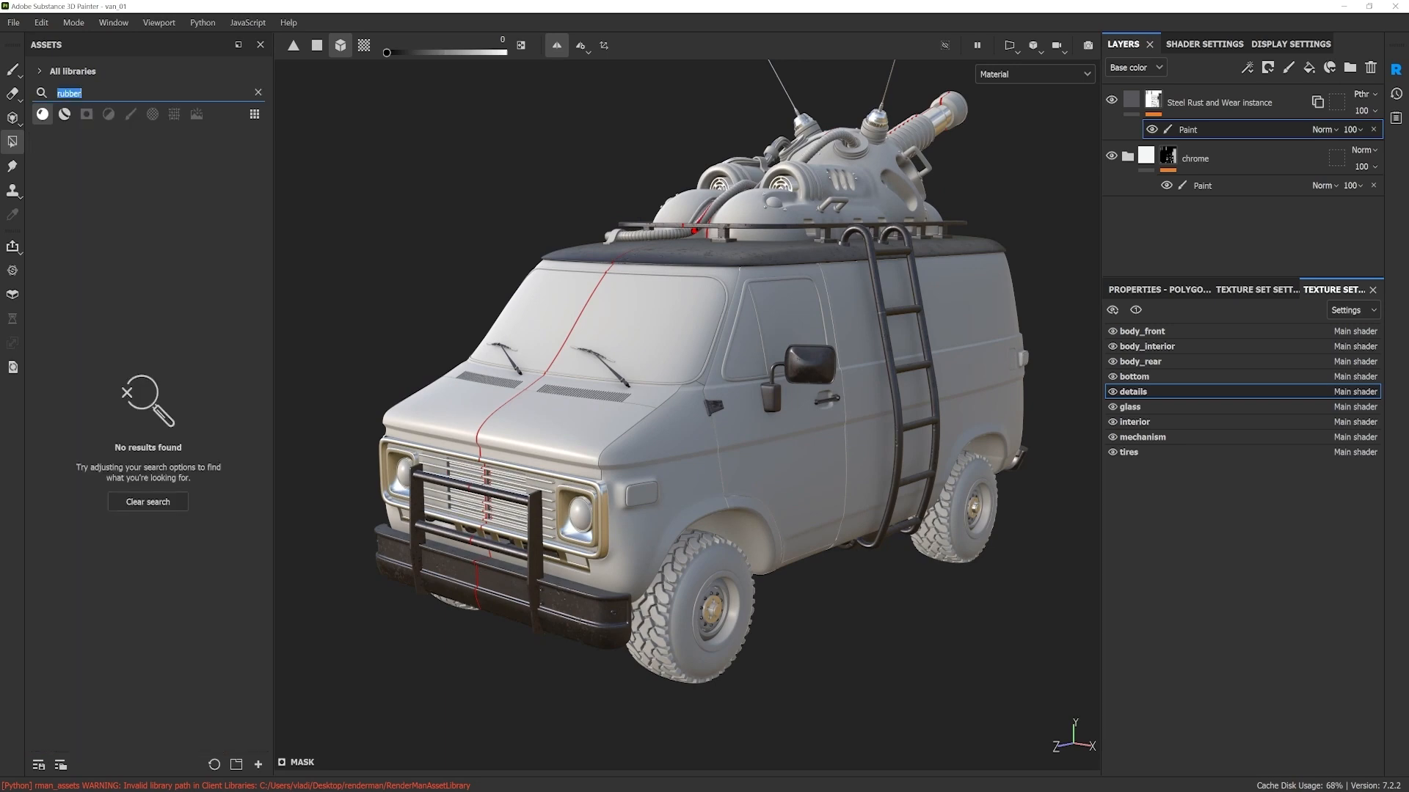
{"action": "key", "text": "BackSpace"}
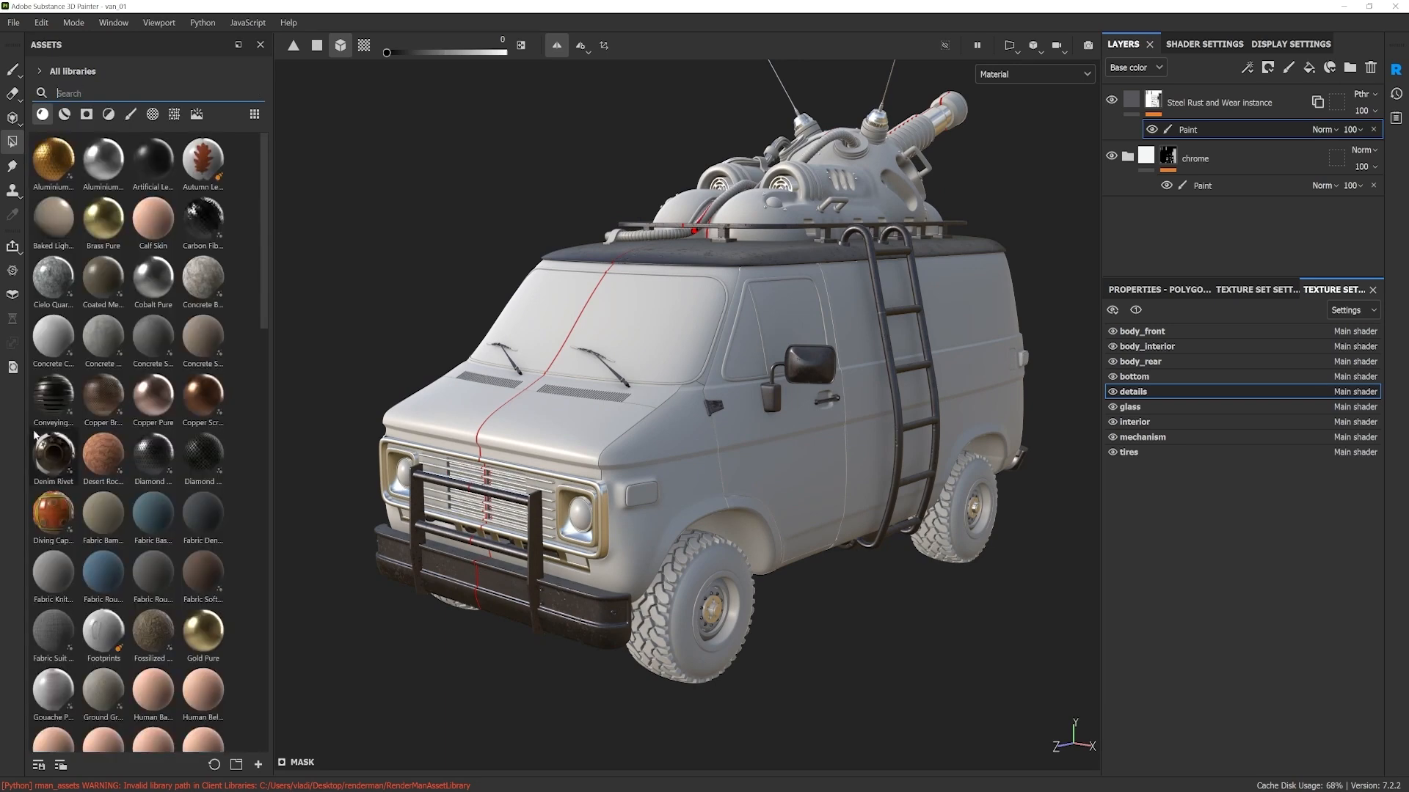
Step: Open the 3D assets marketplace in Creative Cloud Desktop, enlarge its window and search for "rubber"
{"action": "left_click", "coordinate": [17, 298]}
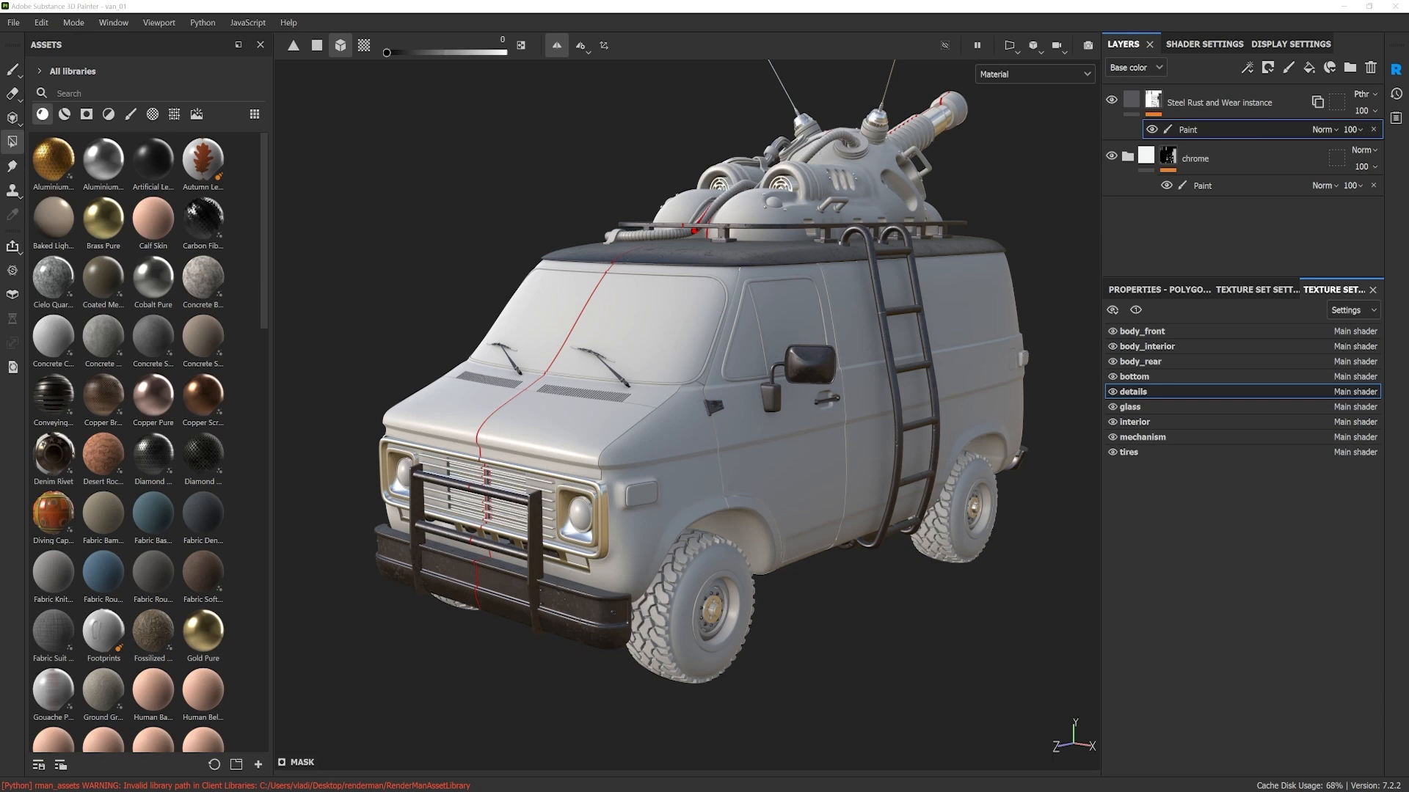
{"action": "left_click_drag", "start_coordinate": [1408, 112], "coordinate": [688, 116]}
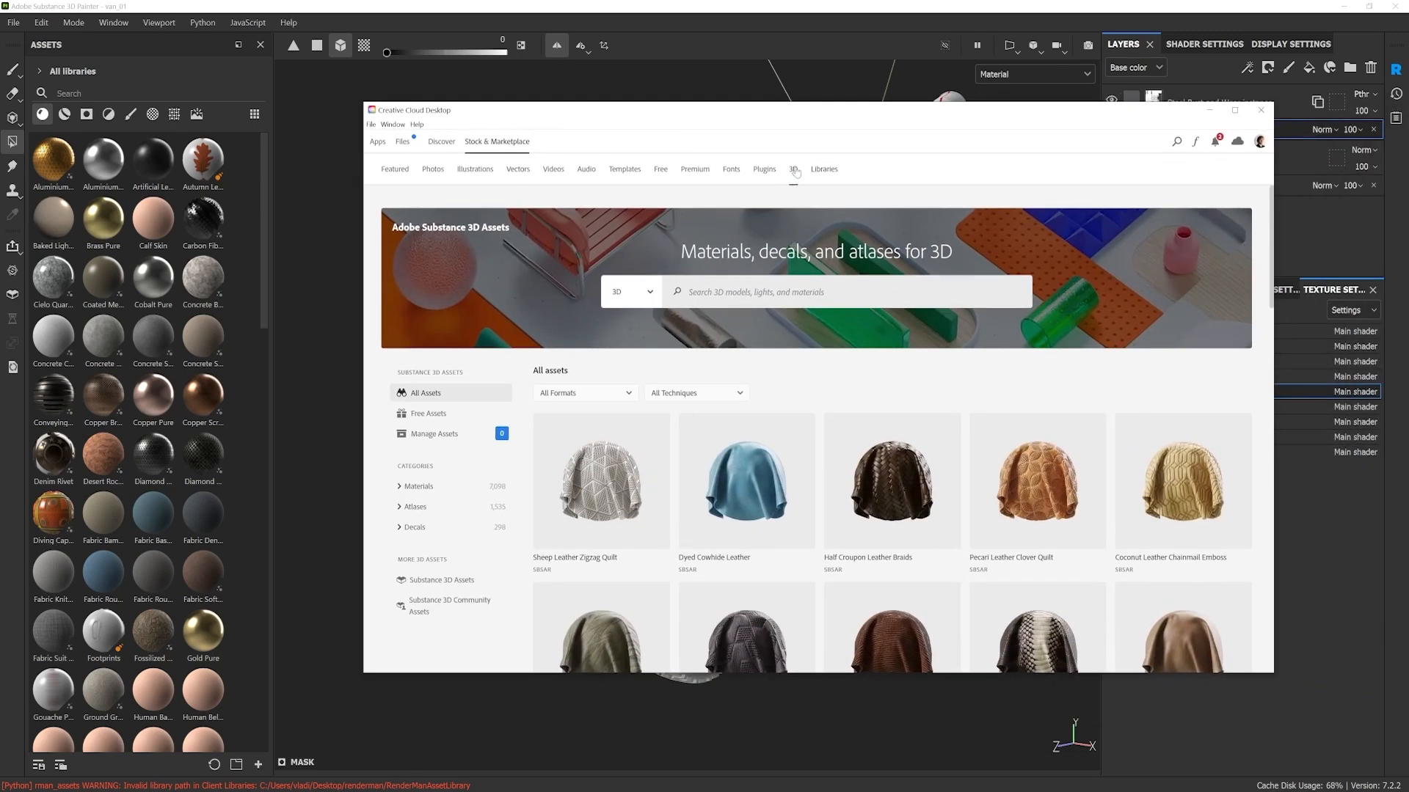
{"action": "left_click", "coordinate": [737, 292]}
{"action": "left_click_drag", "start_coordinate": [597, 116], "coordinate": [587, 114]}
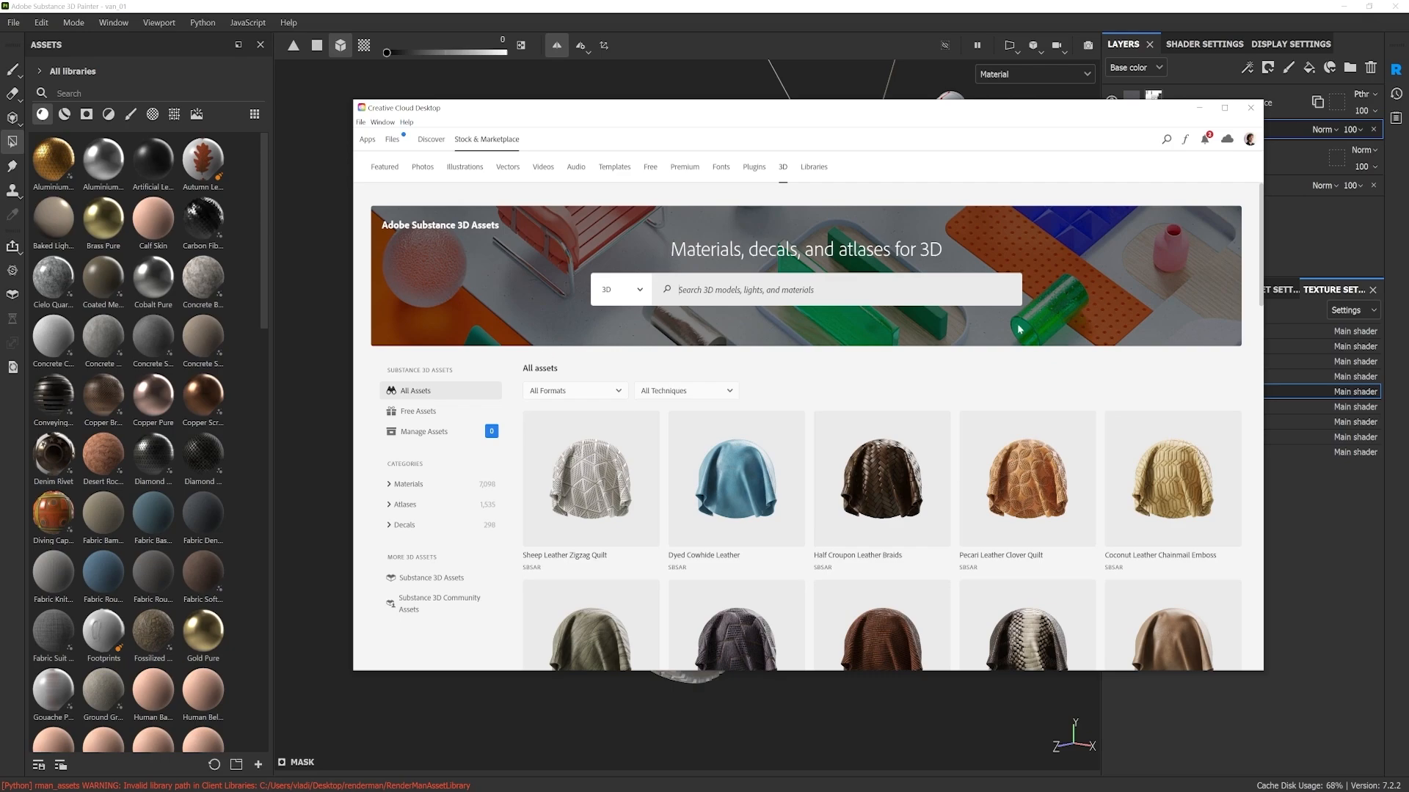
{"action": "left_click", "coordinate": [1225, 108]}
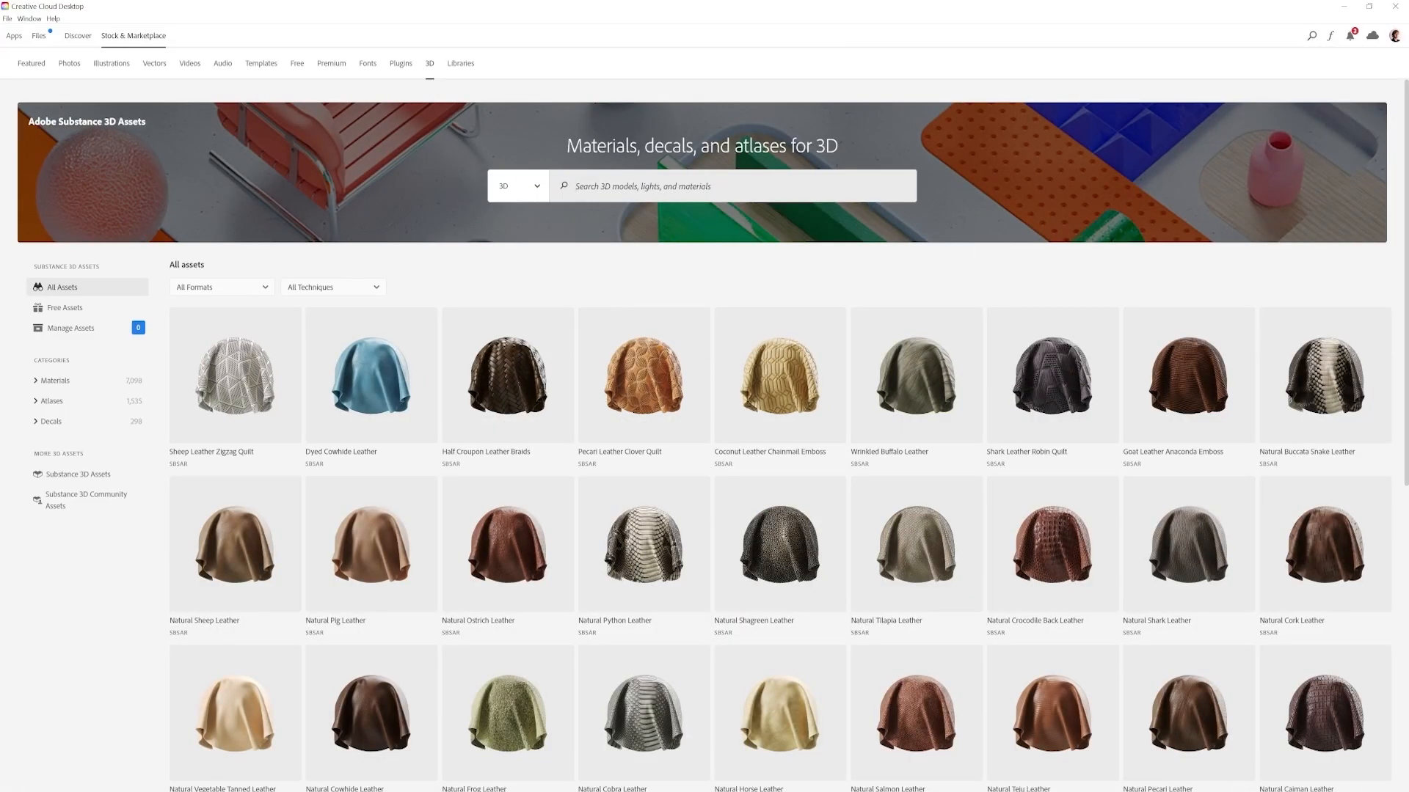
{"action": "type", "text": "rubber"}
{"action": "key", "text": "Return"}
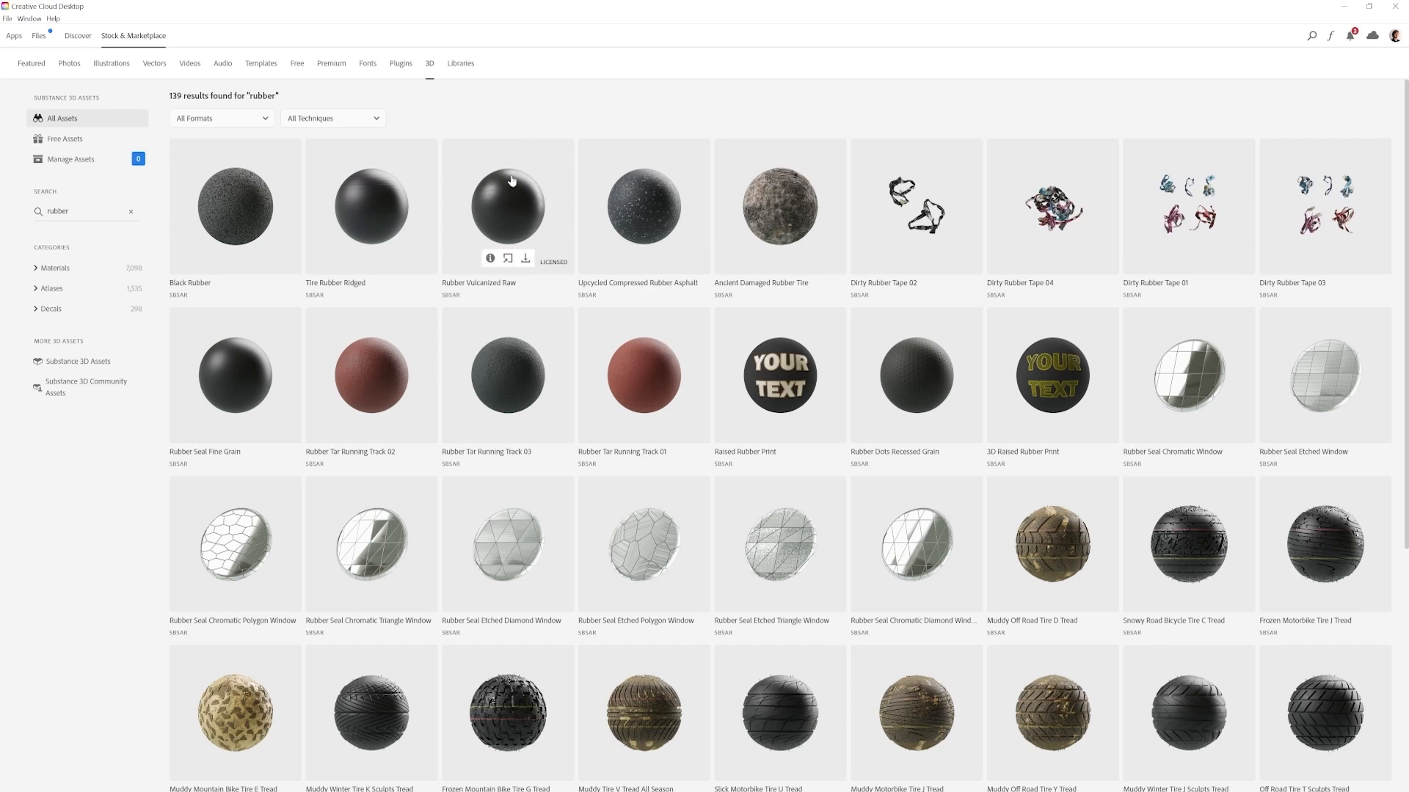
Step: Send the Rubber Vulcanized Raw material to Substance 3D Painter, switch back there and locate it in the asset library
{"action": "left_click", "coordinate": [507, 259]}
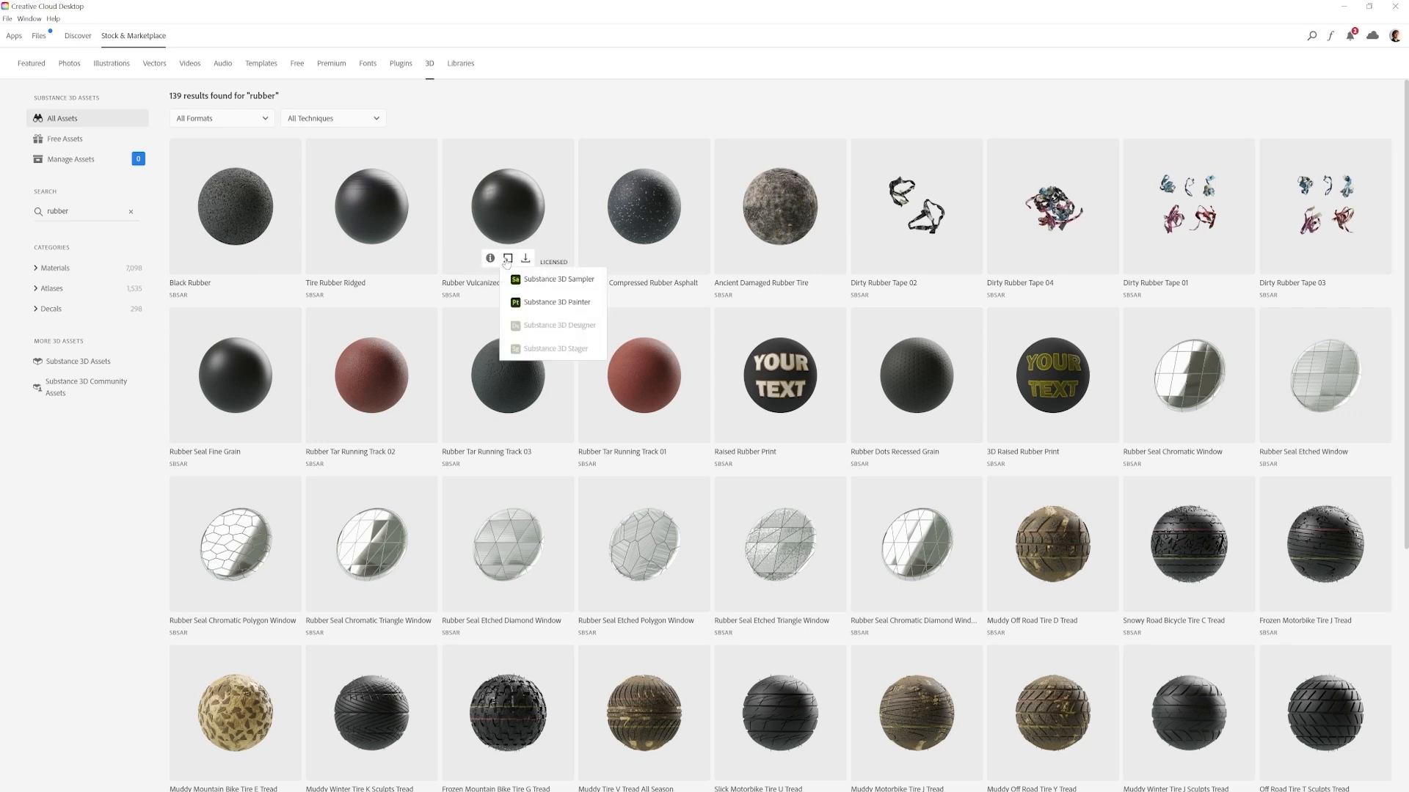
{"action": "left_click", "coordinate": [552, 304]}
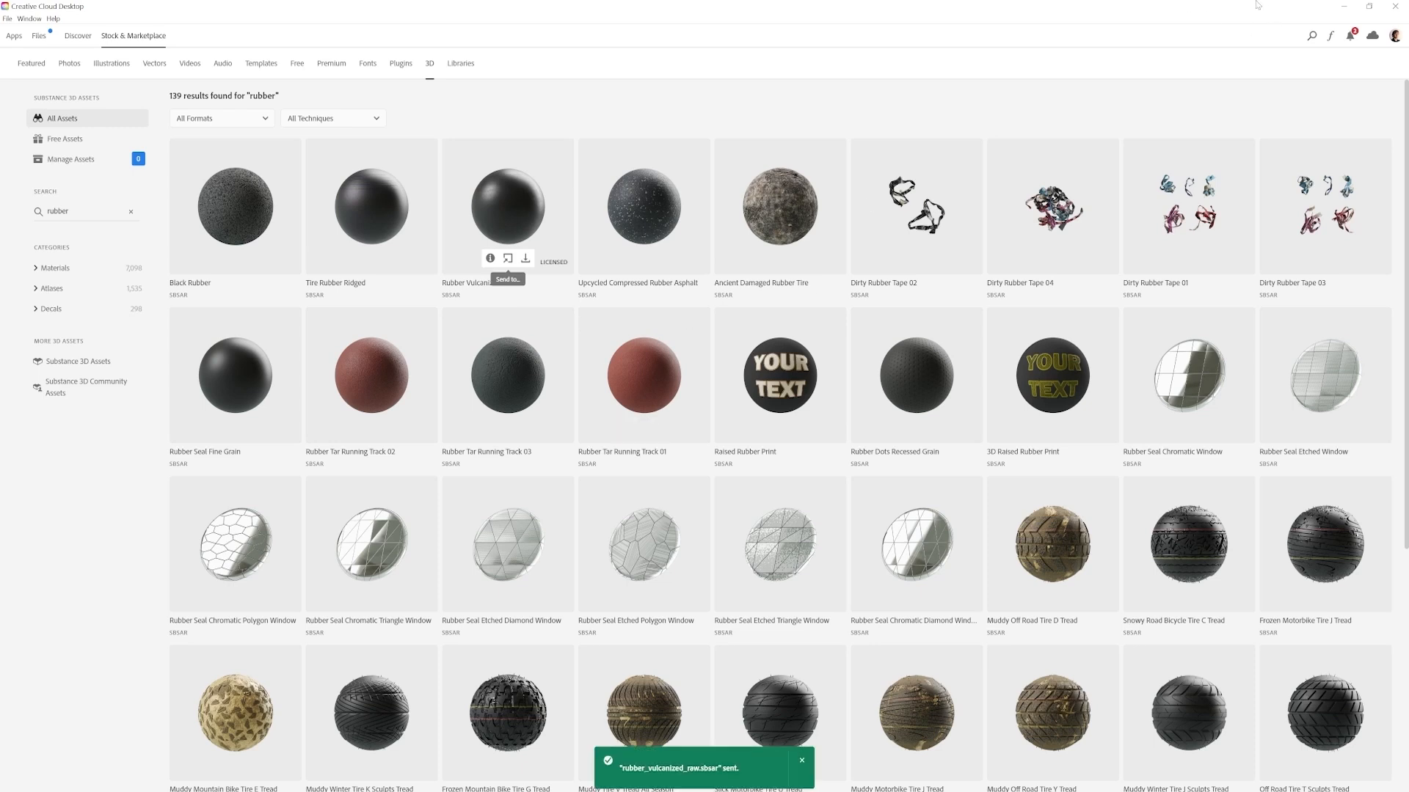
{"action": "left_click", "coordinate": [1344, 8]}
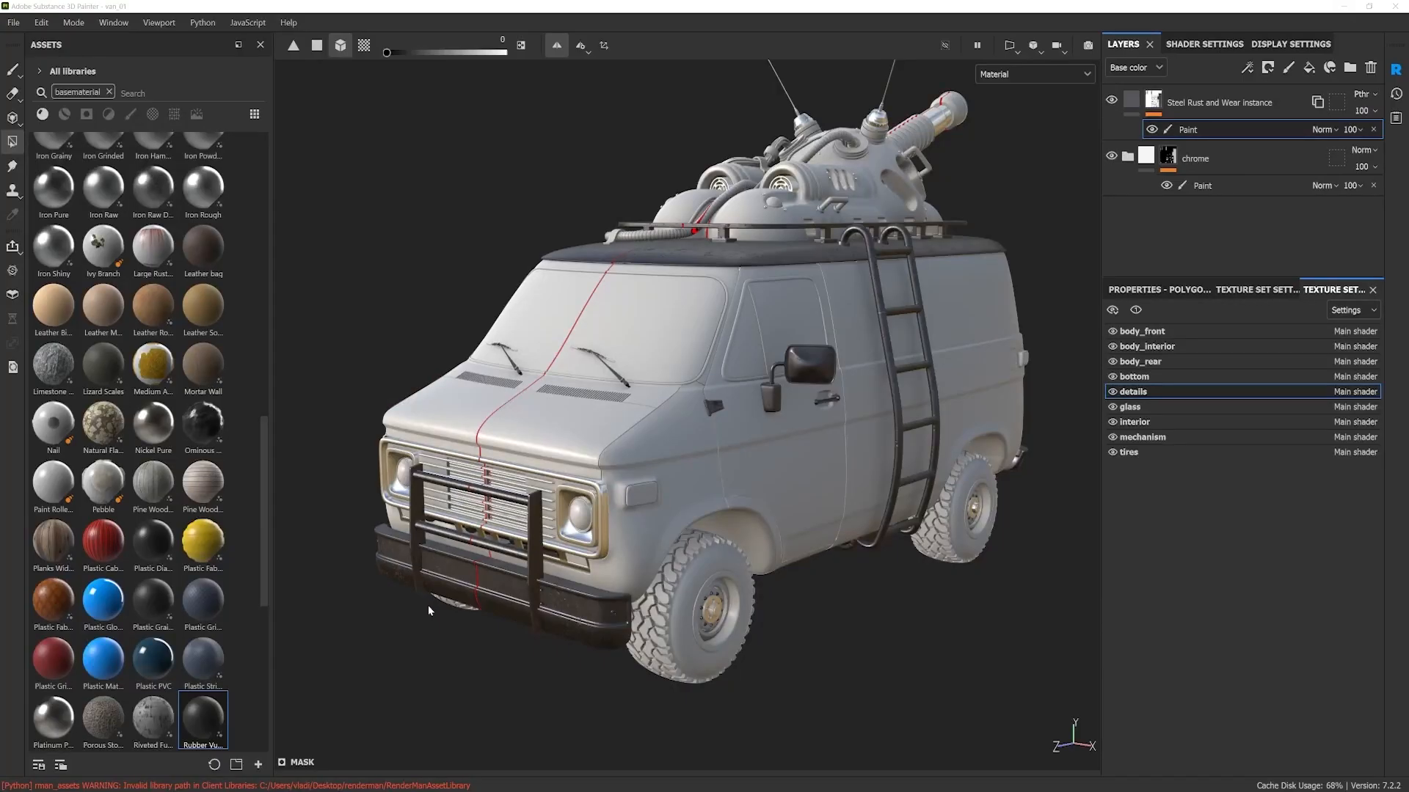
{"action": "left_click_drag", "start_coordinate": [262, 591], "coordinate": [267, 632]}
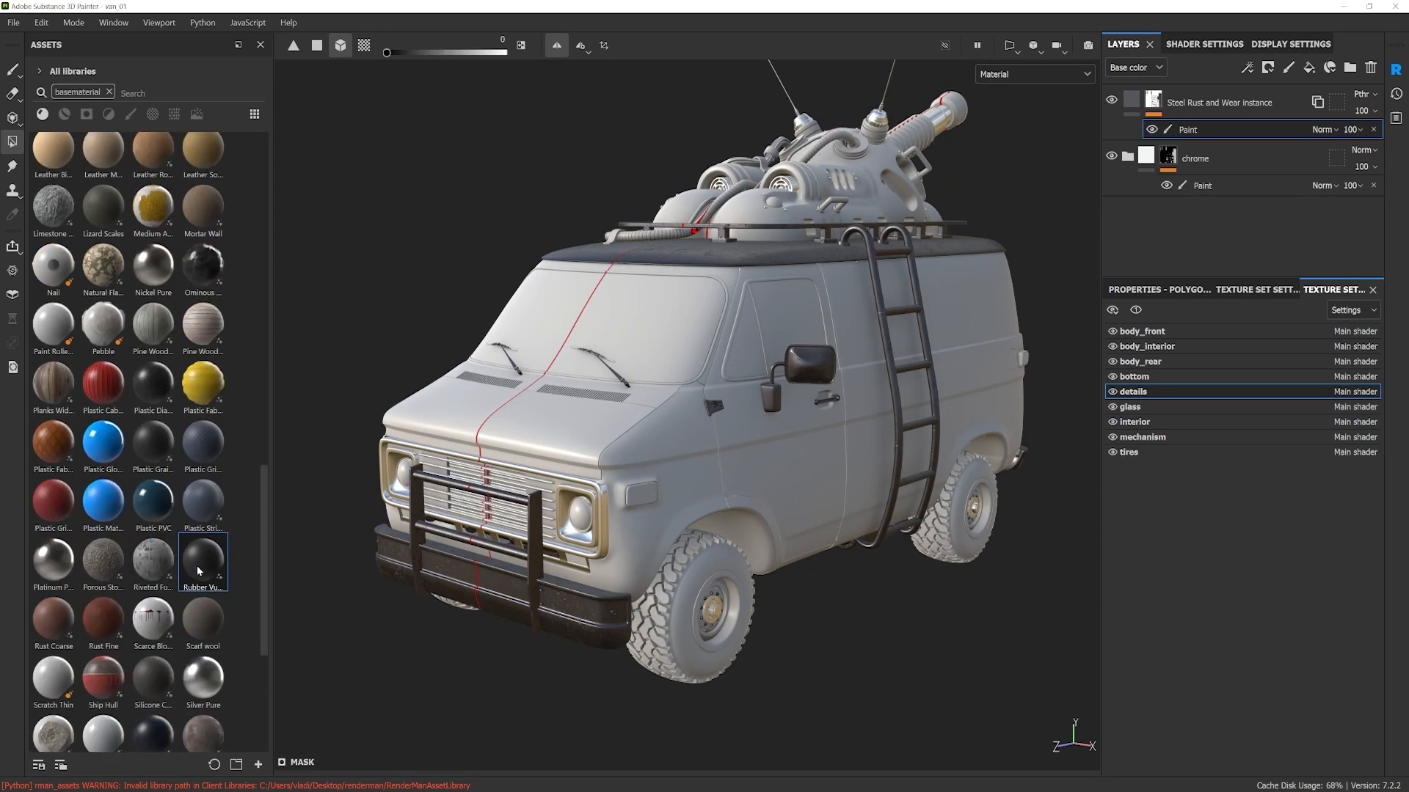
{"action": "mouse_move", "coordinate": [197, 566]}
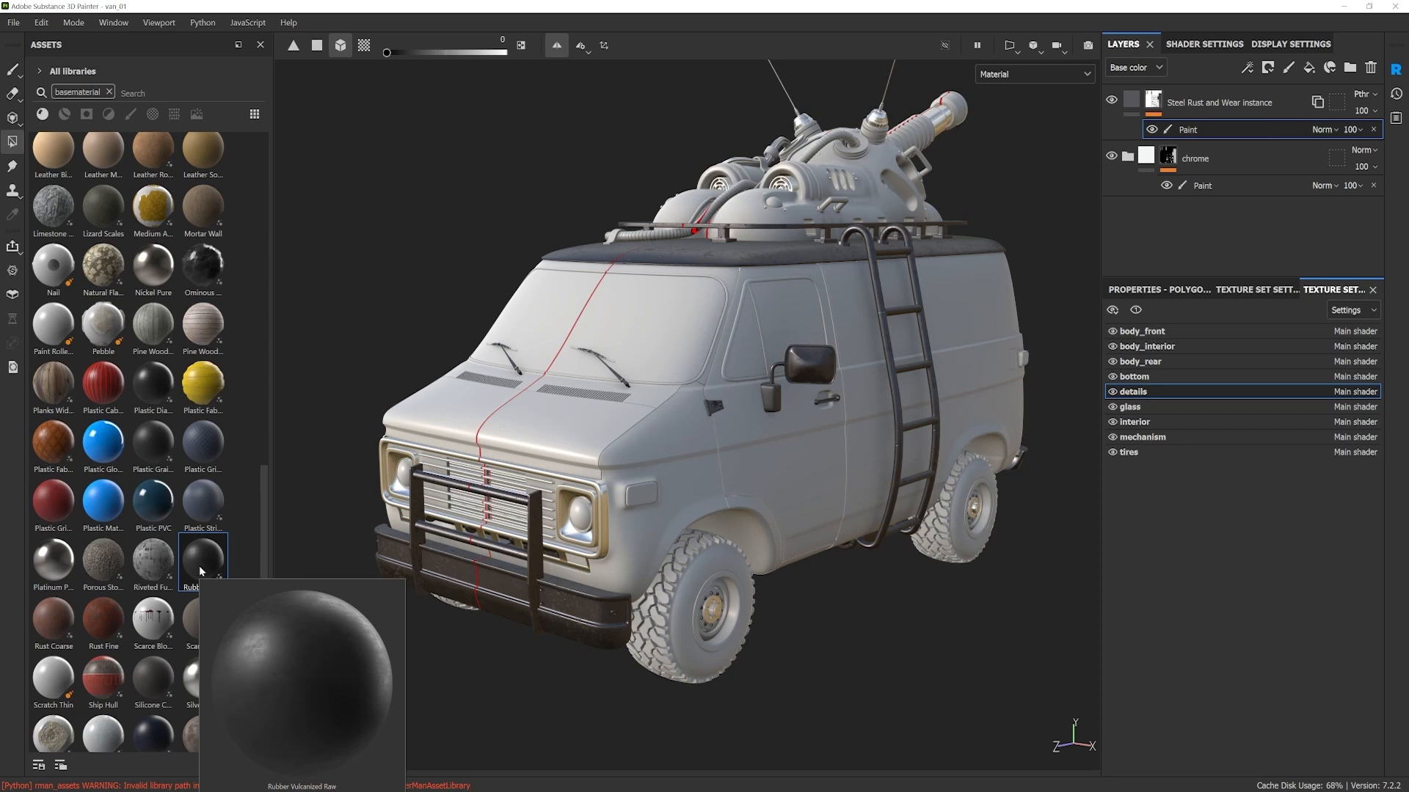
Step: Apply the Rubber Vulcanized Raw base material to the tires texture set
{"action": "left_click_drag", "start_coordinate": [266, 505], "coordinate": [265, 498]}
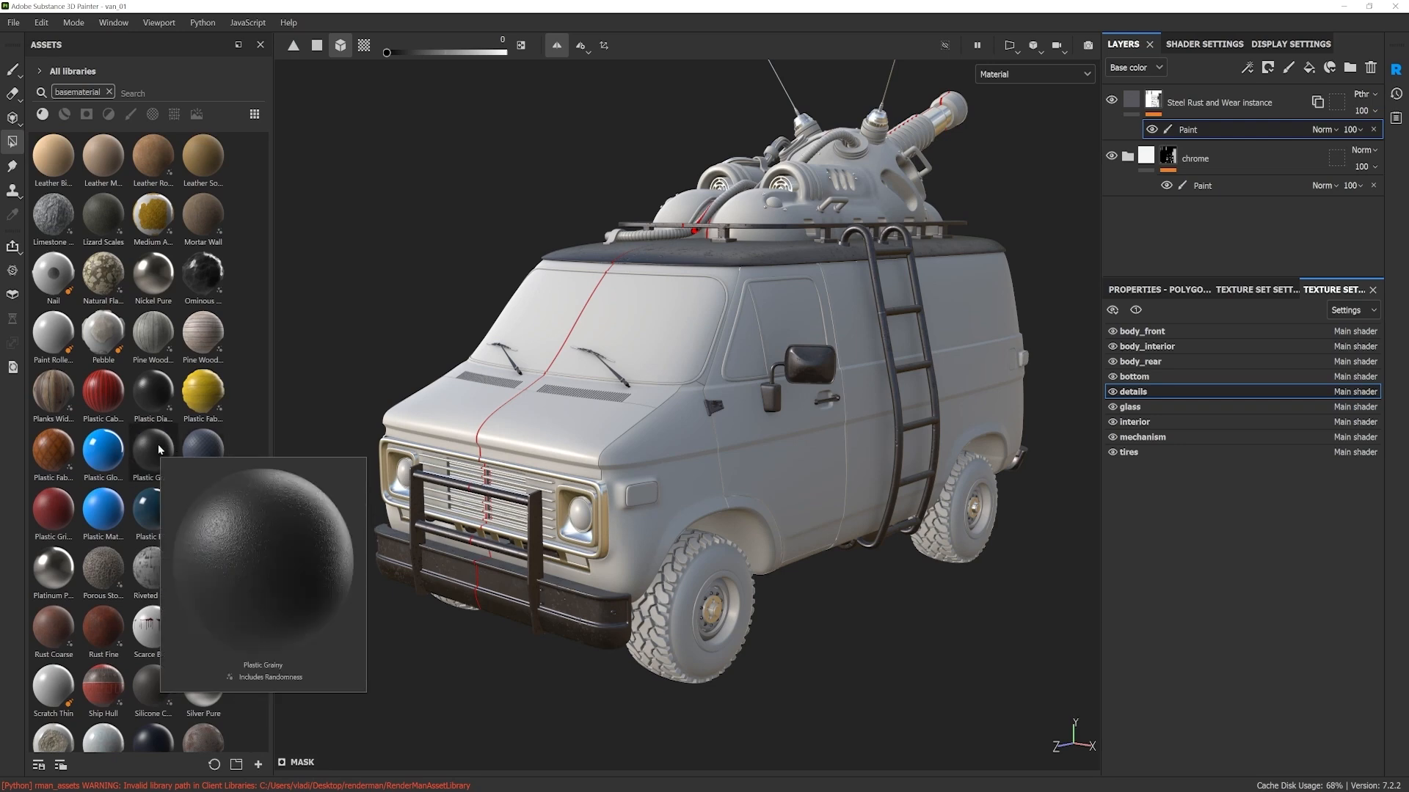
{"action": "left_click_drag", "start_coordinate": [263, 516], "coordinate": [245, 187]}
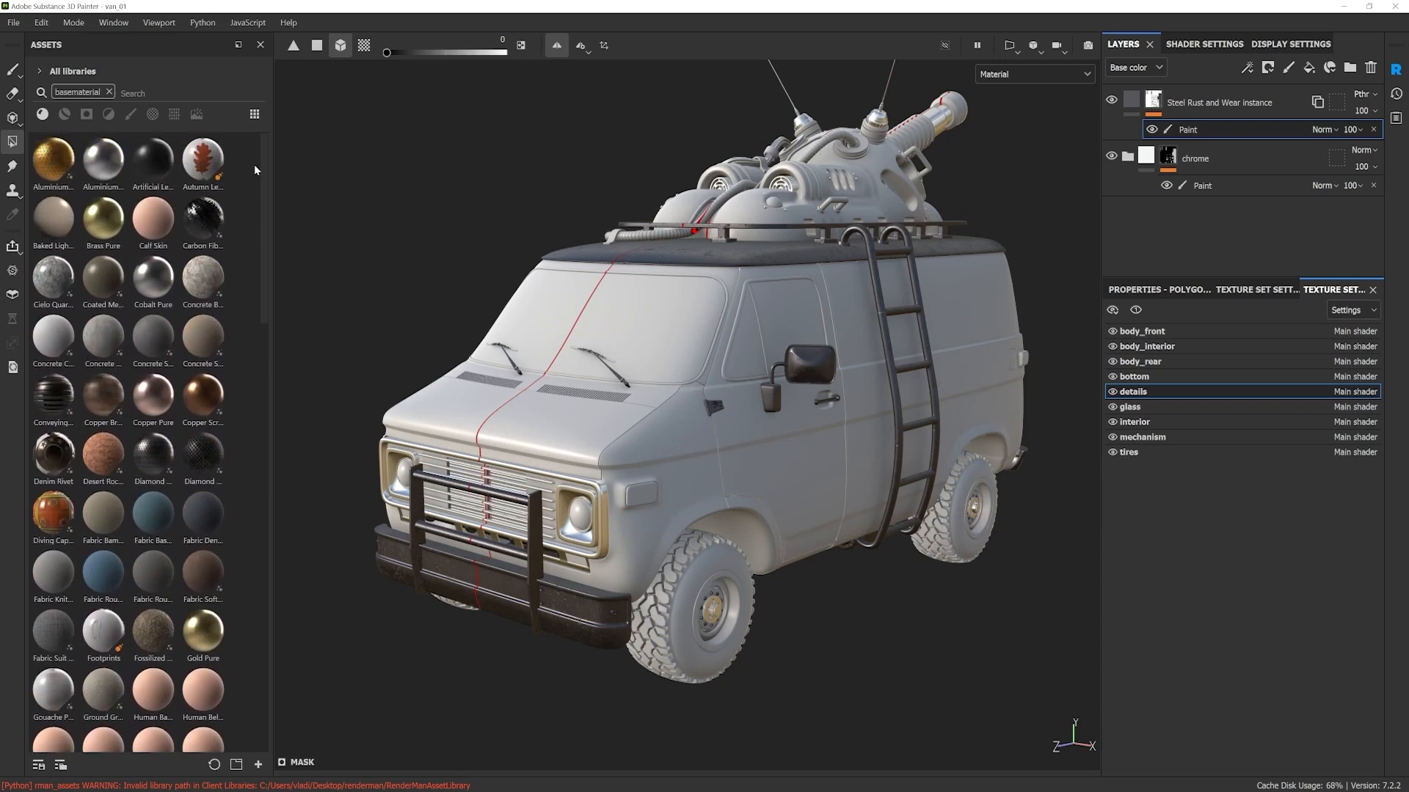
{"action": "scroll", "coordinate": [236, 433], "scroll_direction": "down", "scroll_amount": 15}
{"action": "left_click_drag", "start_coordinate": [218, 506], "coordinate": [710, 581]}
{"action": "right_click_drag", "start_coordinate": [697, 602], "coordinate": [708, 695], "text": "alt"}
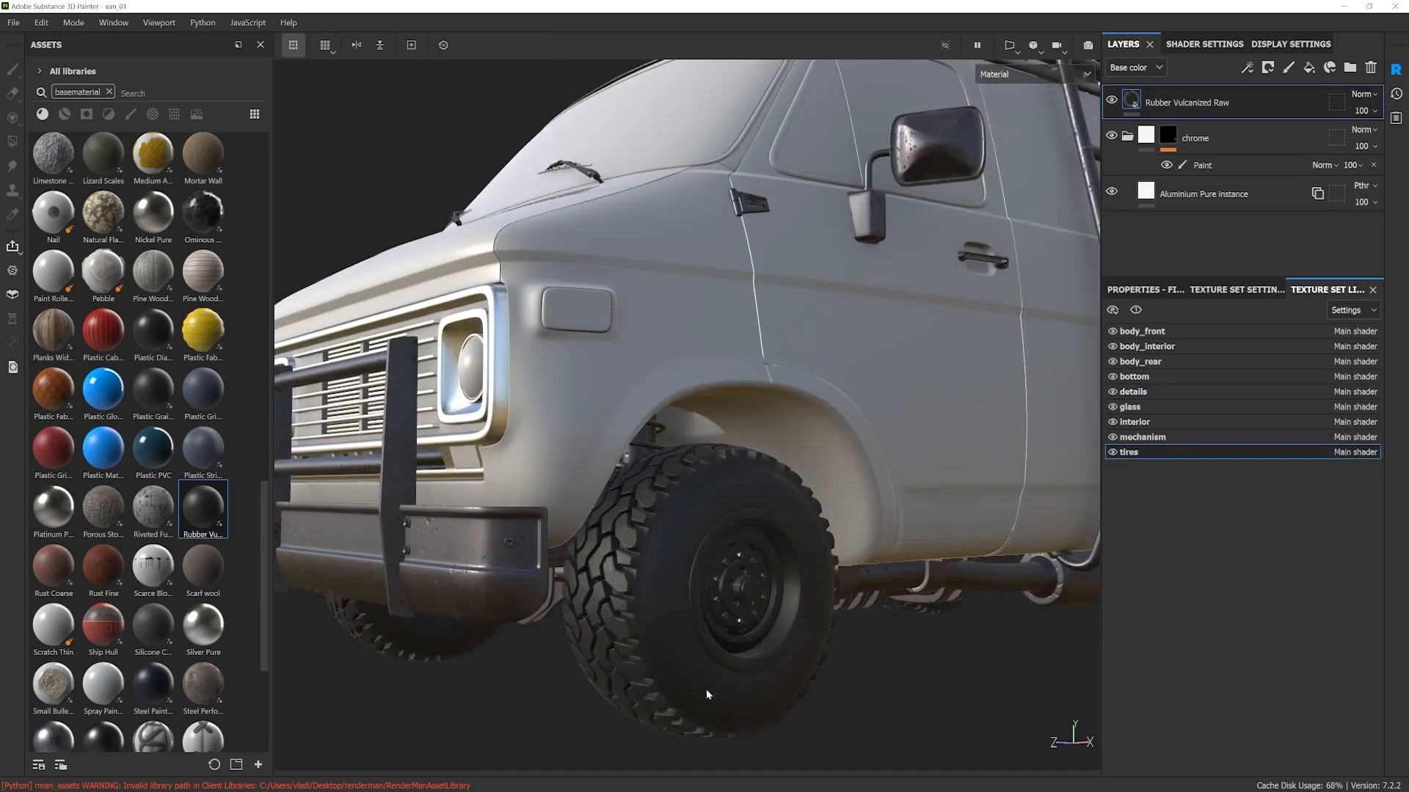
Step: Collapse the chrome folder in the tires layer stack and examine the rubber on the front wheel from several sides
{"action": "left_click_drag", "start_coordinate": [724, 577], "coordinate": [636, 593], "text": "alt"}
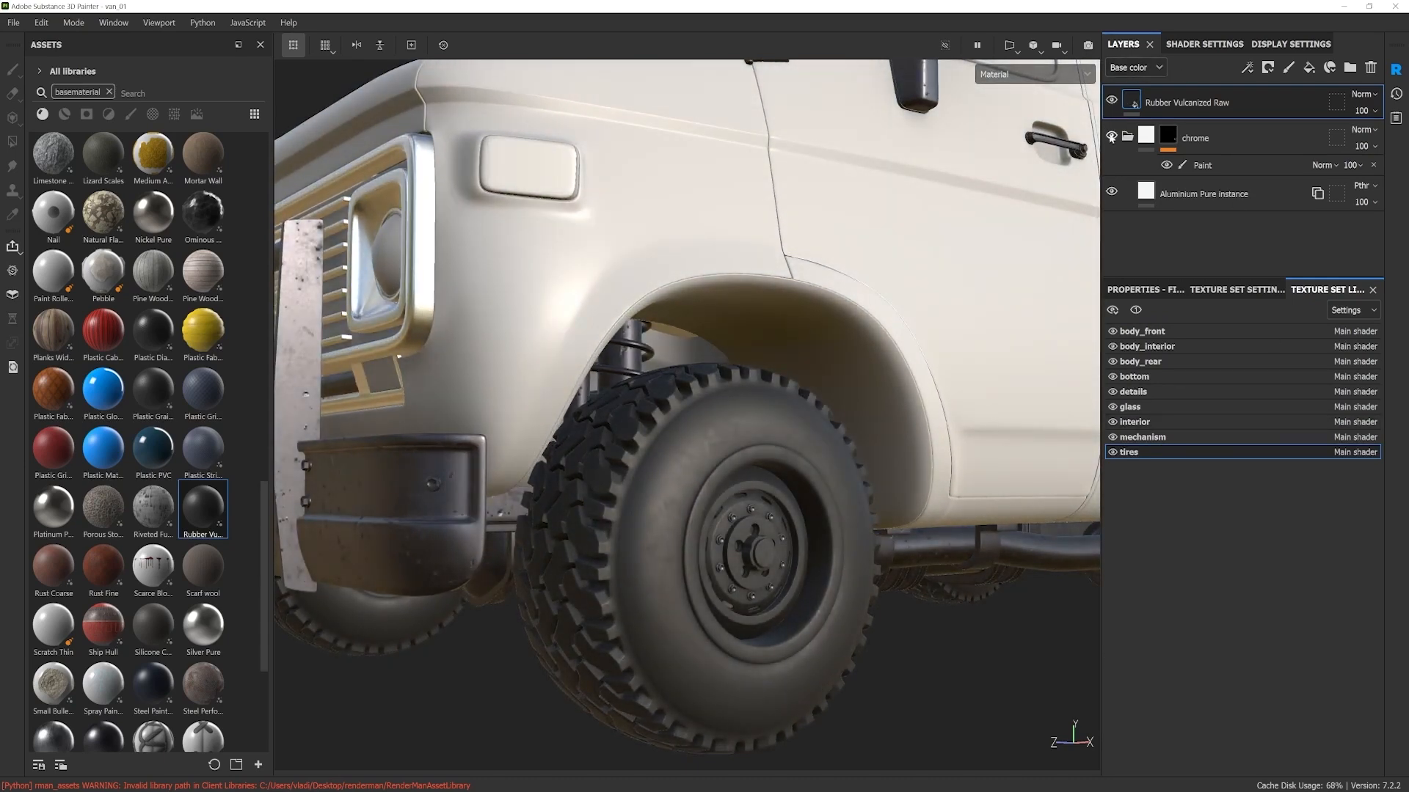
{"action": "left_click", "coordinate": [1127, 137]}
{"action": "right_click_drag", "start_coordinate": [796, 418], "coordinate": [778, 396], "text": "alt"}
{"action": "left_click_drag", "start_coordinate": [778, 418], "coordinate": [784, 513], "text": "alt"}
{"action": "left_click_drag", "start_coordinate": [784, 447], "coordinate": [793, 438], "text": "alt"}
{"action": "right_click_drag", "start_coordinate": [792, 437], "coordinate": [771, 425], "text": "alt"}
{"action": "middle_click_drag", "start_coordinate": [811, 428], "coordinate": [790, 437], "text": "alt"}
{"action": "left_click_drag", "start_coordinate": [789, 436], "coordinate": [781, 280], "text": "alt"}
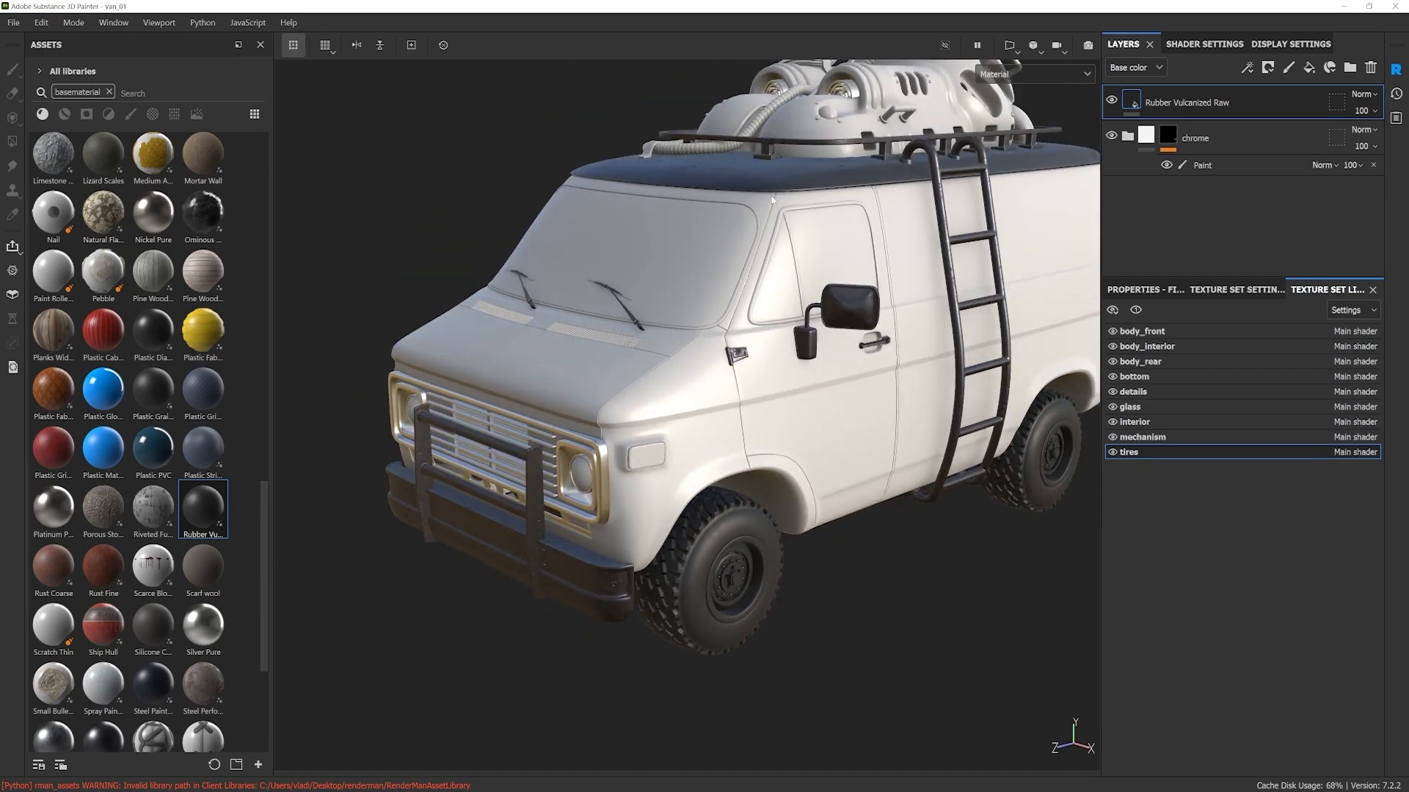
Step: Check the layer stack of the details texture set around the window seals and return to the tires texture set
{"action": "right_click_drag", "start_coordinate": [772, 200], "coordinate": [768, 259], "text": "alt"}
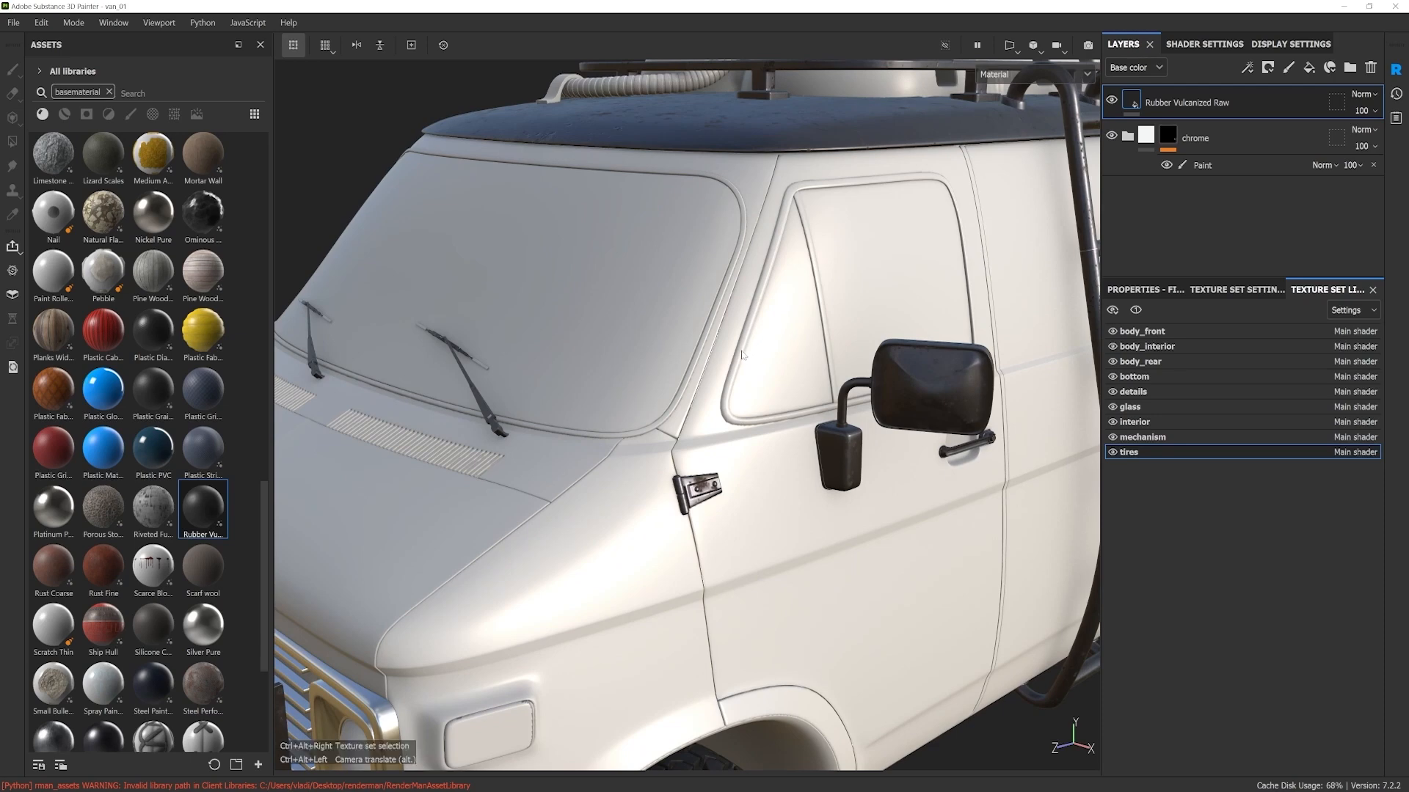
{"action": "left_click", "coordinate": [1166, 391]}
{"action": "left_click_drag", "start_coordinate": [786, 481], "coordinate": [763, 429], "text": "alt"}
{"action": "middle_click_drag", "start_coordinate": [752, 469], "coordinate": [742, 346], "text": "alt"}
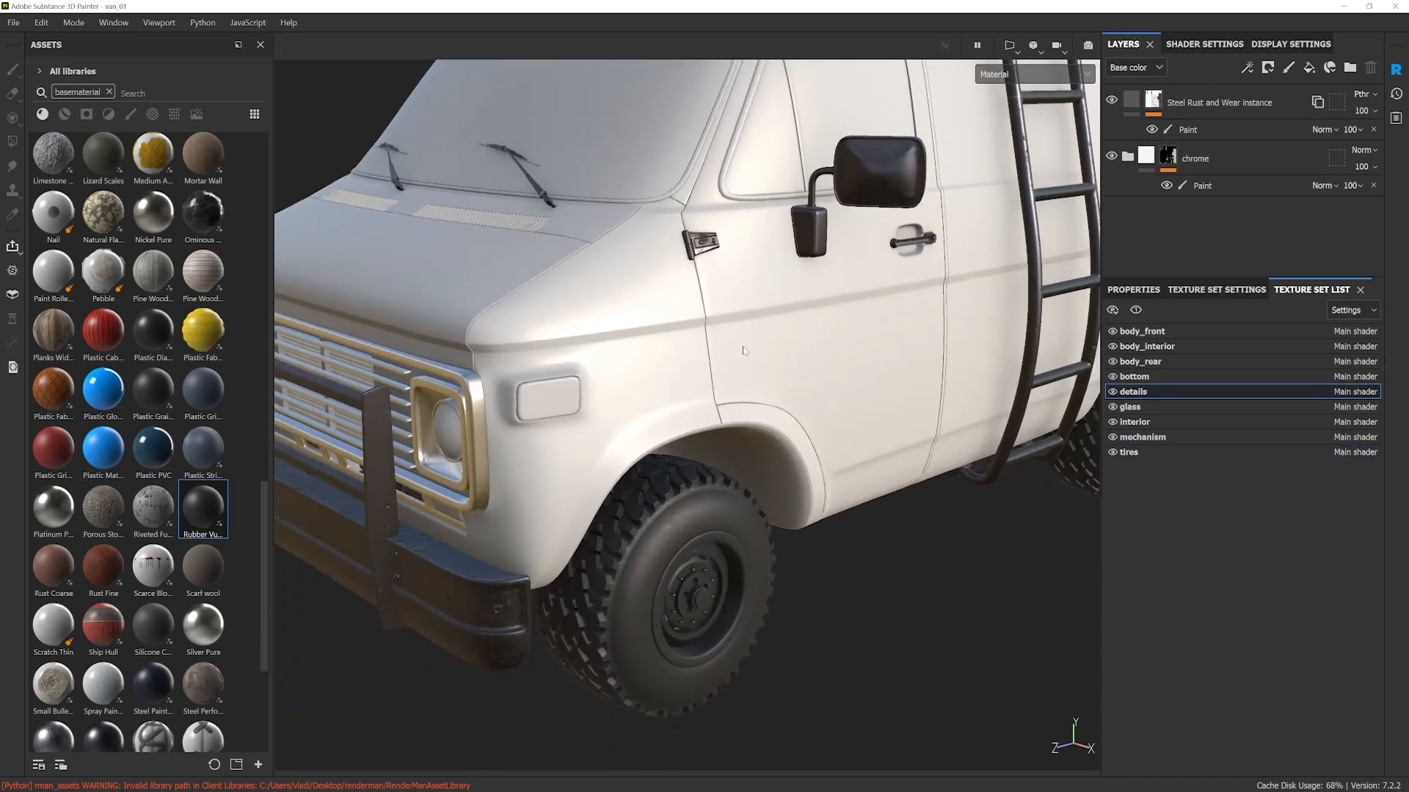
{"action": "left_click_drag", "start_coordinate": [690, 547], "coordinate": [652, 567], "text": "alt"}
{"action": "right_click", "coordinate": [646, 563], "text": "ctrl+alt"}
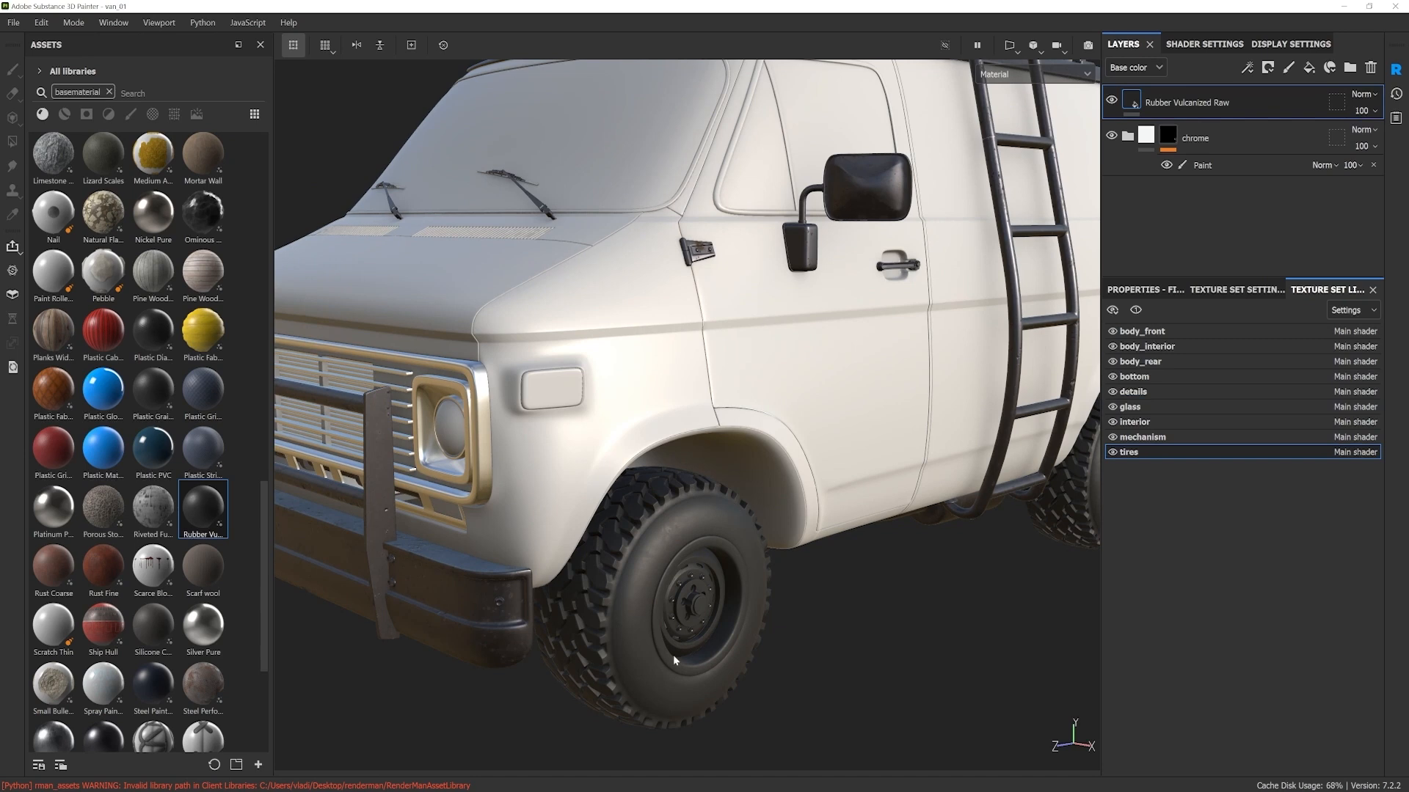
Step: Instantiate the Rubber Vulcanized Raw layer from the tires texture set into the details texture set
{"action": "right_click", "coordinate": [1188, 103]}
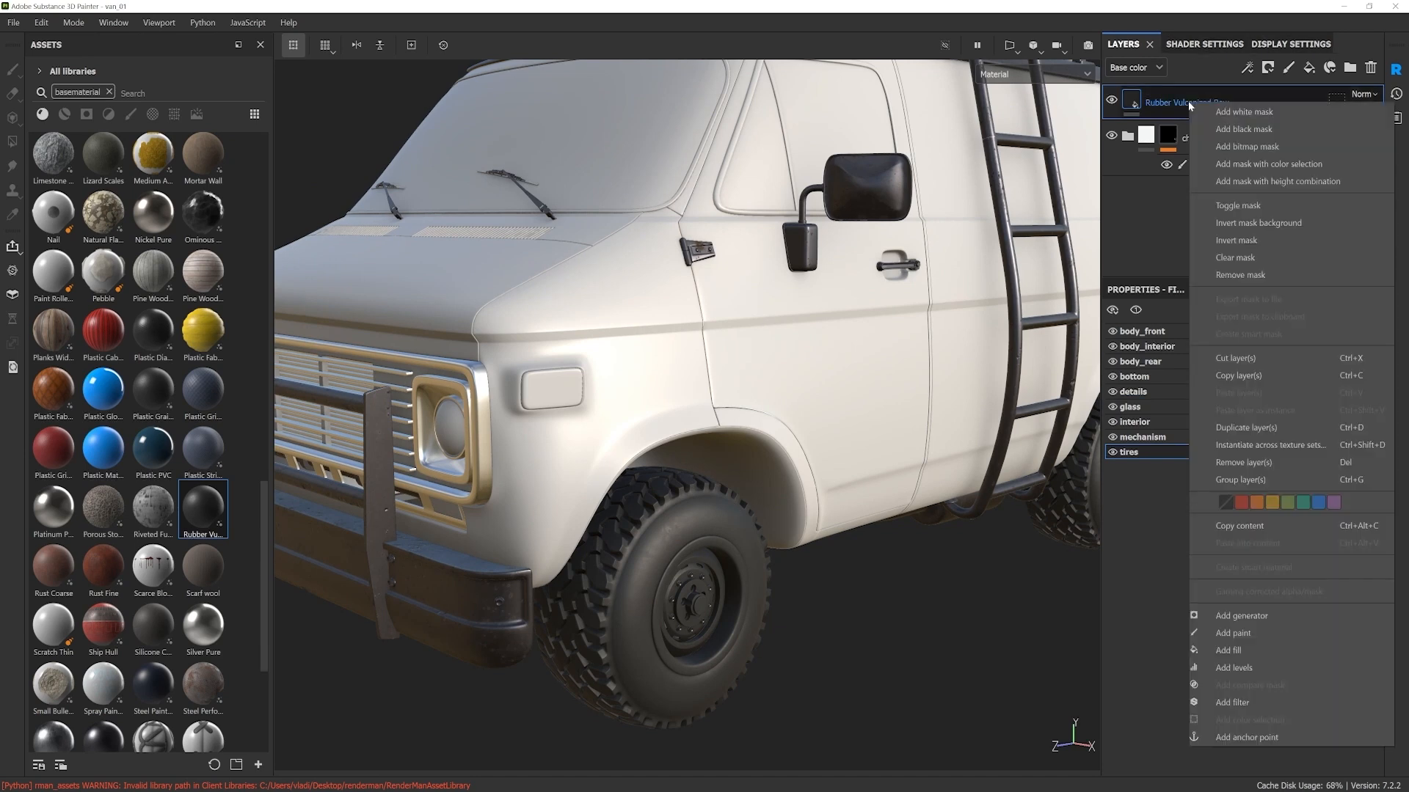
{"action": "left_click", "coordinate": [1249, 445]}
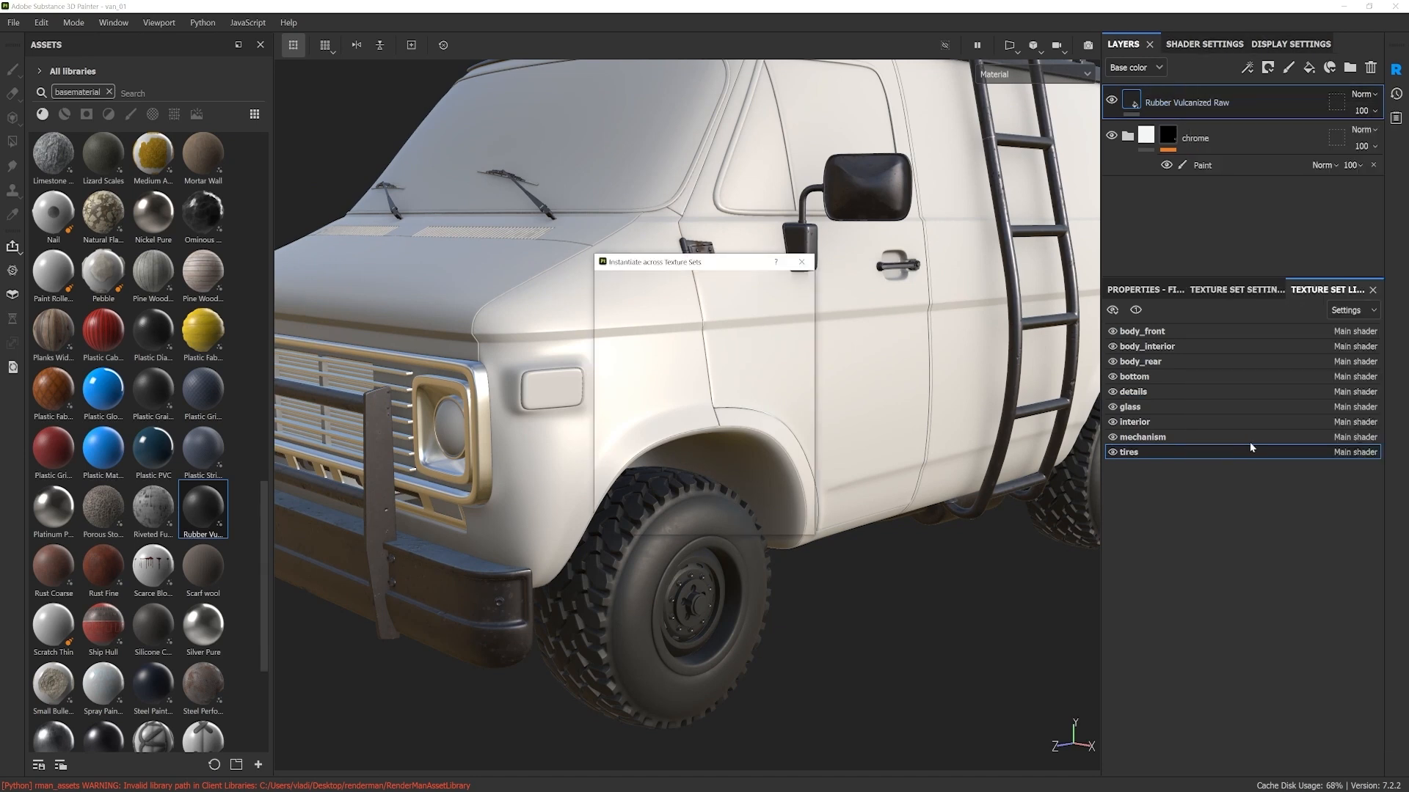
{"action": "left_click", "coordinate": [605, 408]}
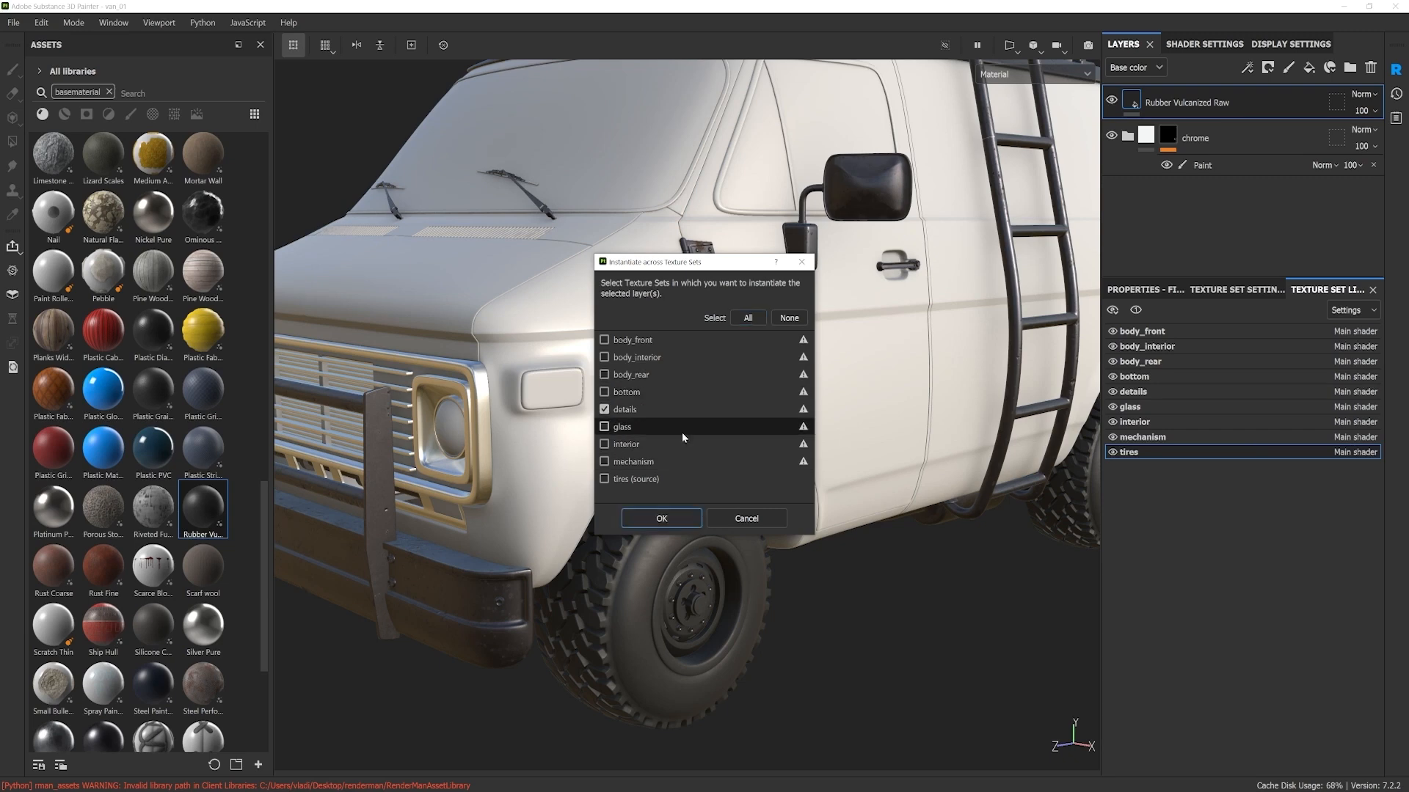
{"action": "left_click", "coordinate": [675, 518]}
{"action": "left_click_drag", "start_coordinate": [675, 518], "coordinate": [749, 356], "text": "alt"}
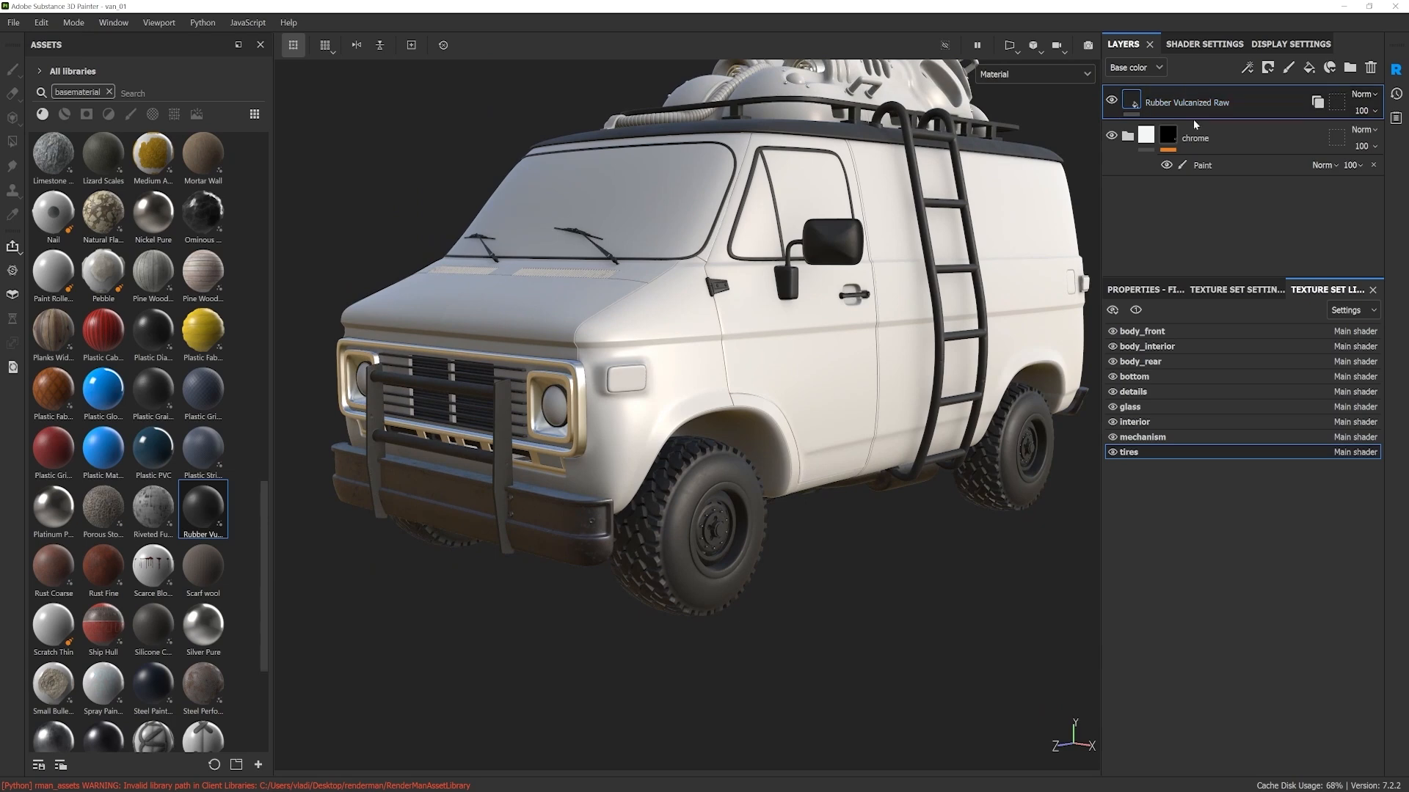
Step: Group the Rubber Vulcanized Raw layer into a folder and name it tires
{"action": "left_click_drag", "start_coordinate": [819, 521], "coordinate": [808, 485], "text": "alt"}
{"action": "scroll", "coordinate": [695, 545], "scroll_direction": "up", "scroll_amount": 3}
{"action": "left_click_drag", "start_coordinate": [694, 546], "coordinate": [690, 518], "text": "alt"}
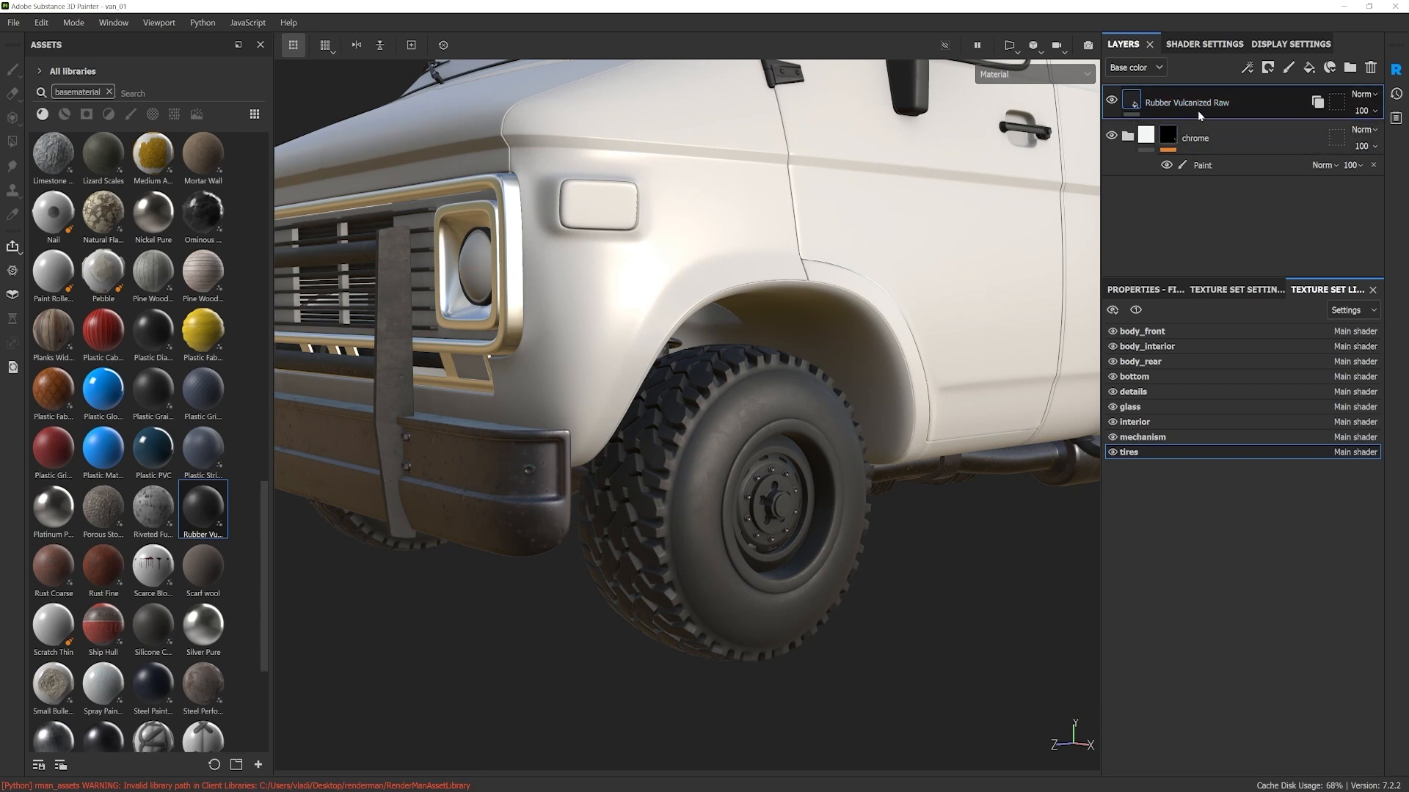
{"action": "key", "text": "ctrl+g"}
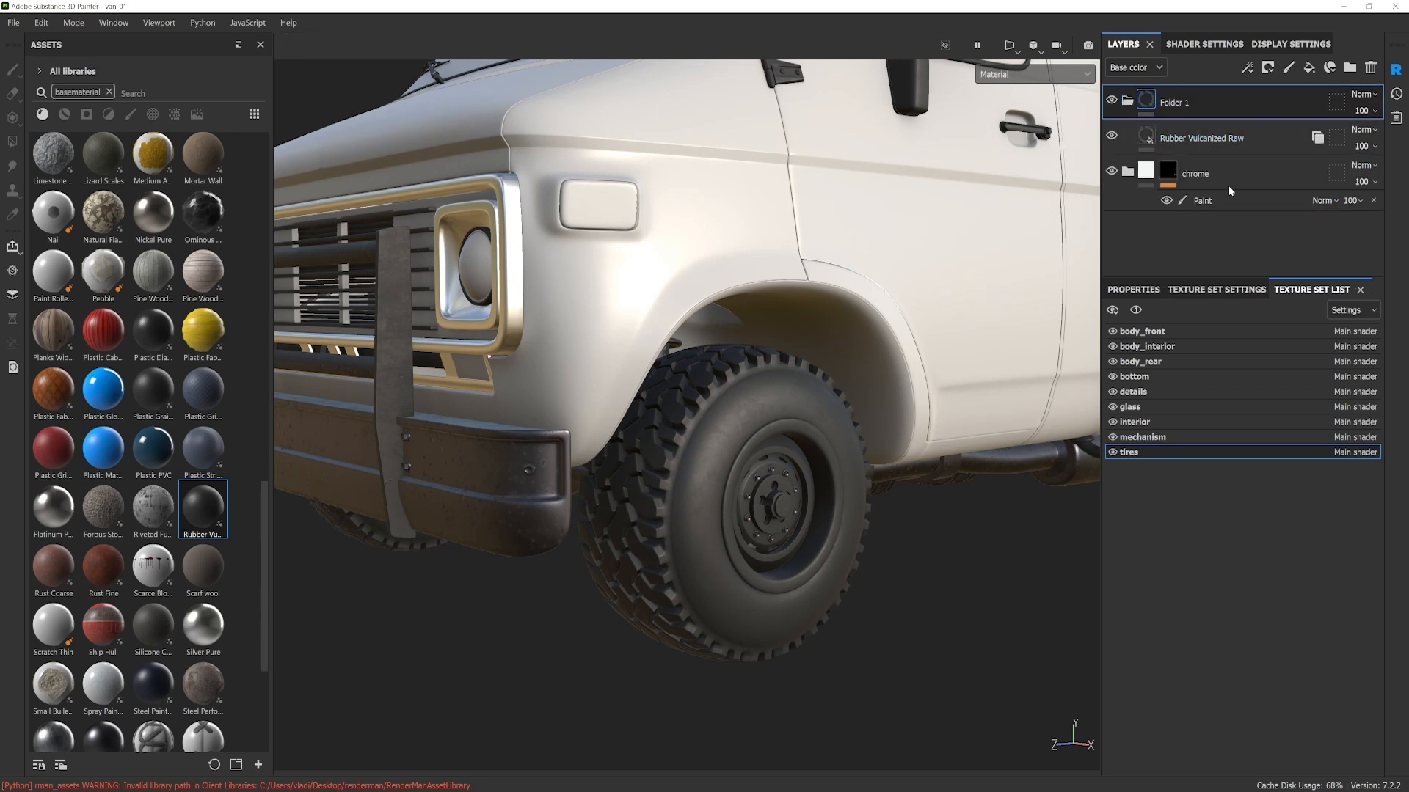
{"action": "double_click", "coordinate": [1179, 103]}
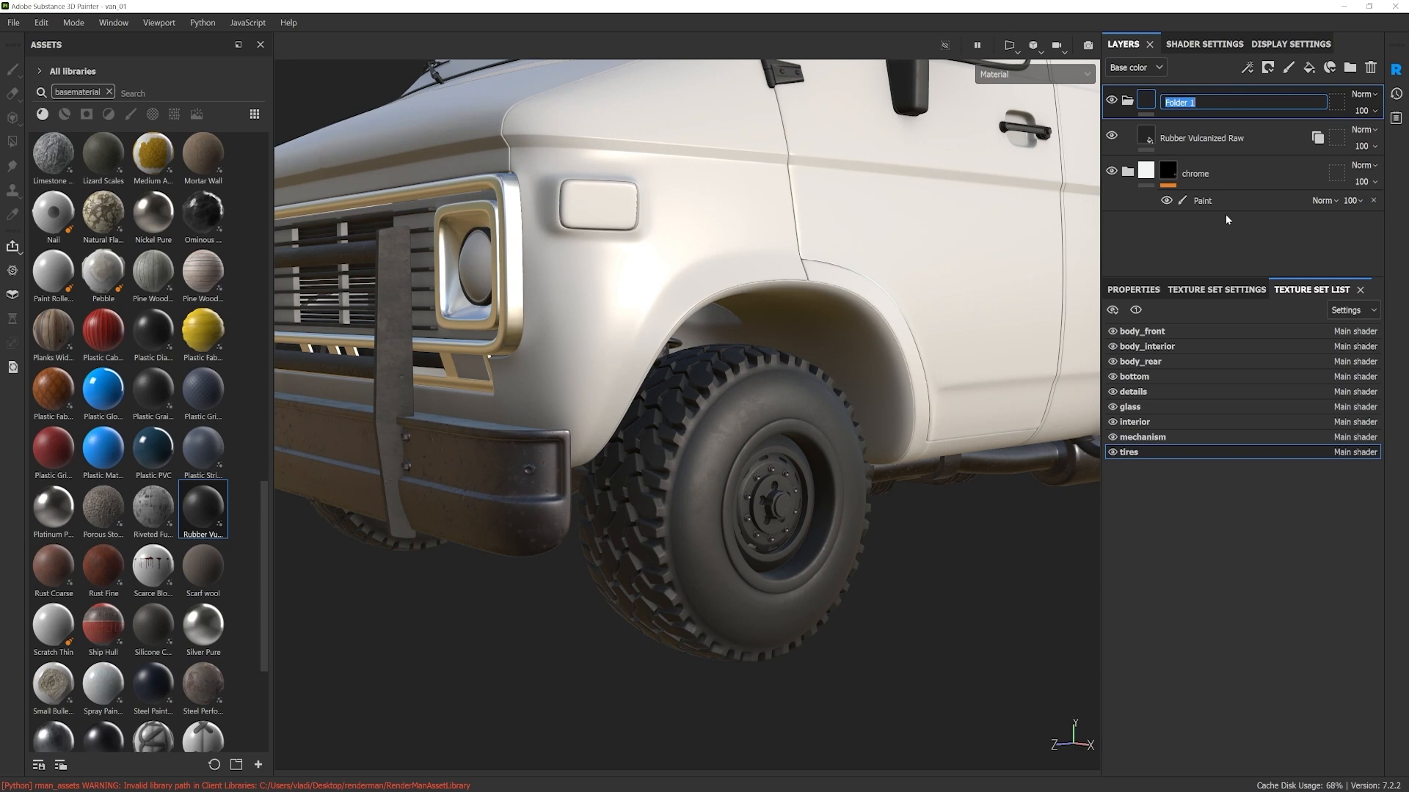
{"action": "type", "text": "tires"}
{"action": "key", "text": "Return"}
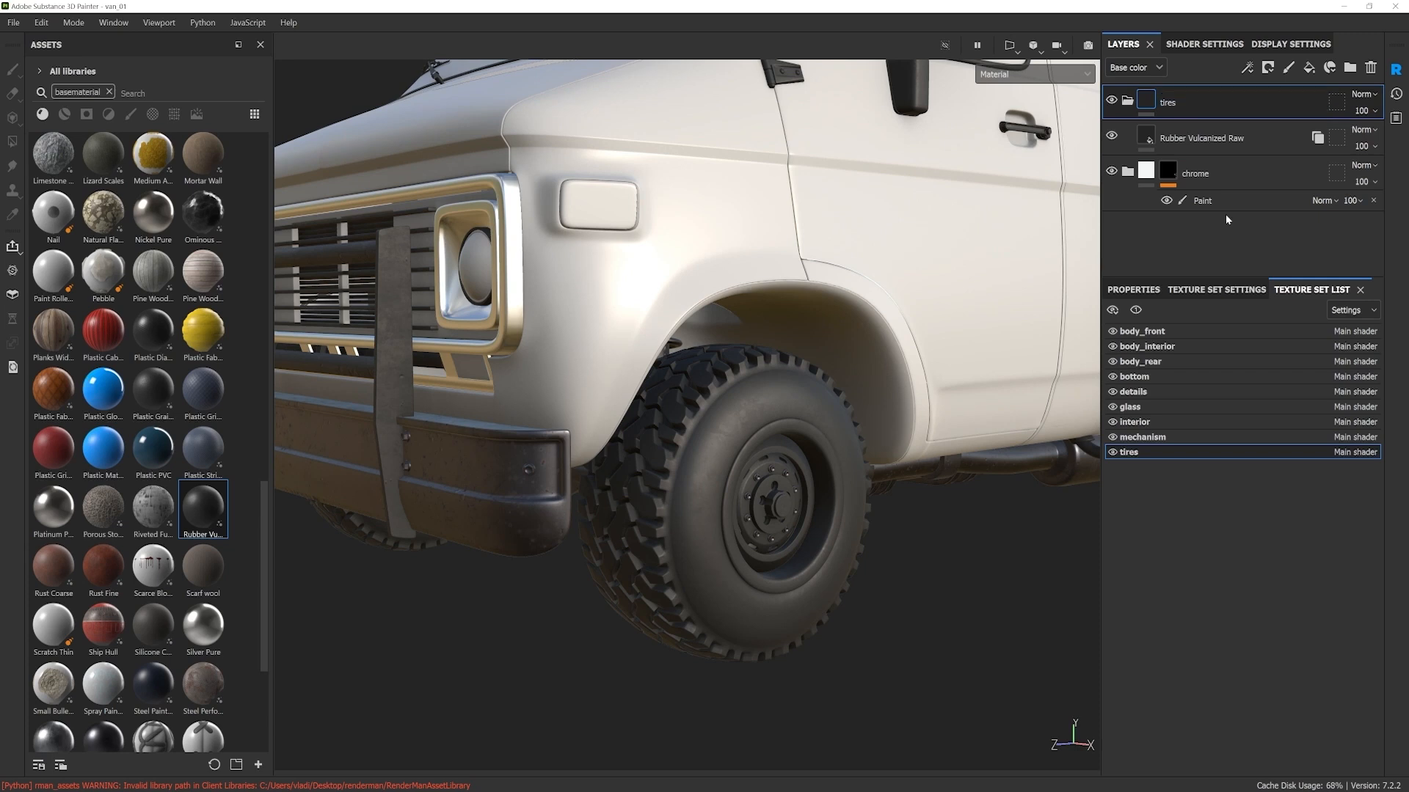
Step: Add a black mask with a paint effect to the tires folder
{"action": "right_click", "coordinate": [1192, 103]}
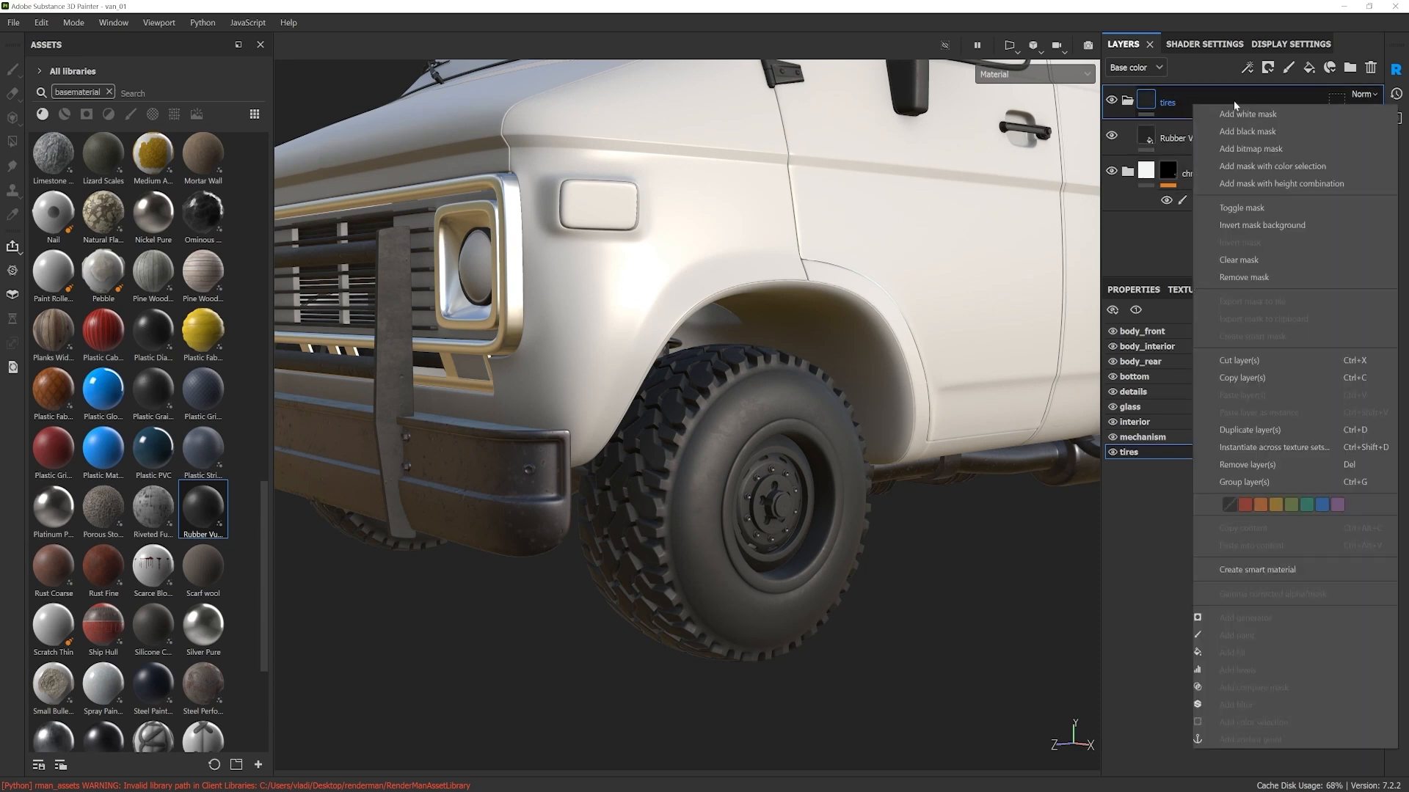
{"action": "left_click", "coordinate": [1263, 132]}
{"action": "right_click", "coordinate": [1174, 100]}
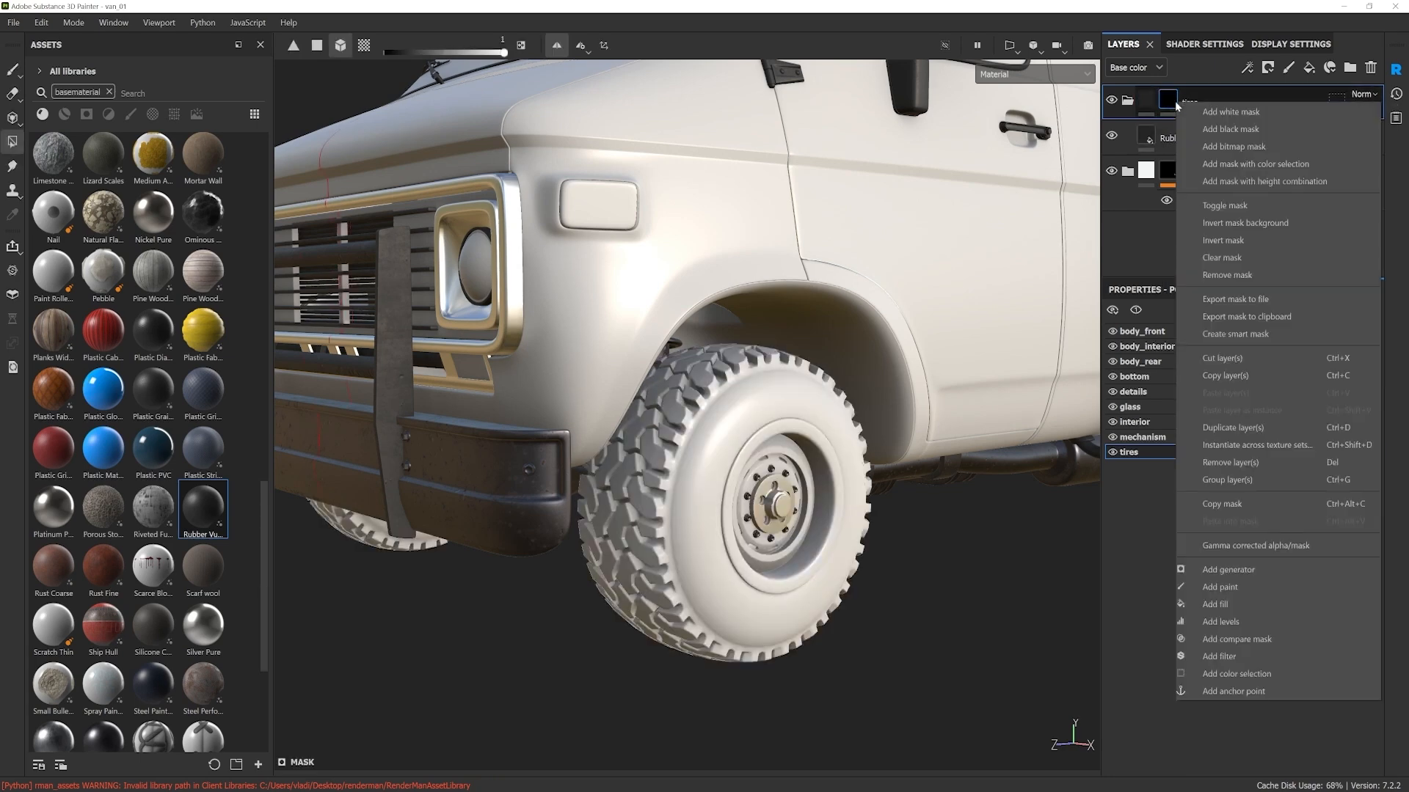
{"action": "left_click", "coordinate": [1240, 591]}
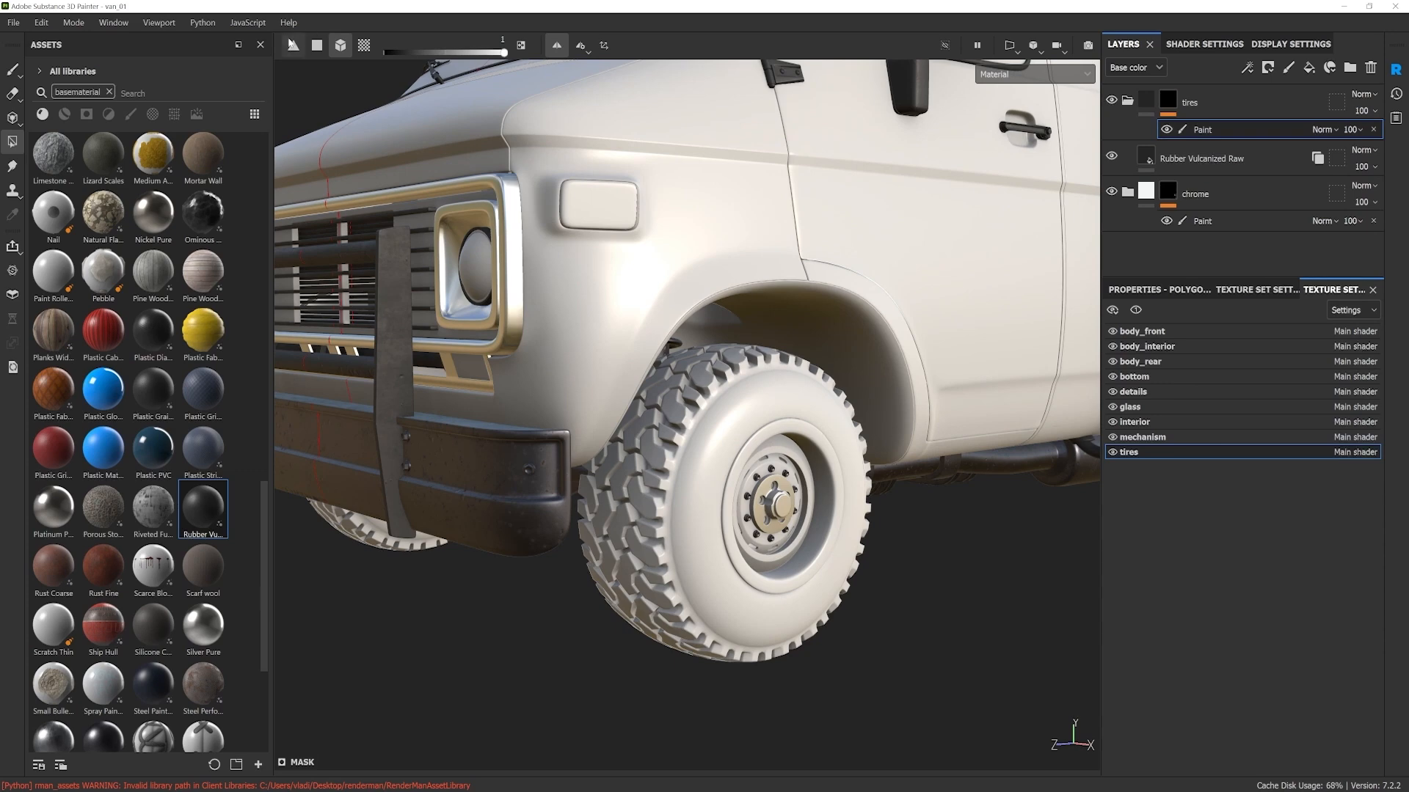
Step: Fill the mask over the rubber parts of all the van's tires, leaving the metal rims masked out
{"action": "scroll", "coordinate": [728, 460], "scroll_direction": "down", "scroll_amount": 2}
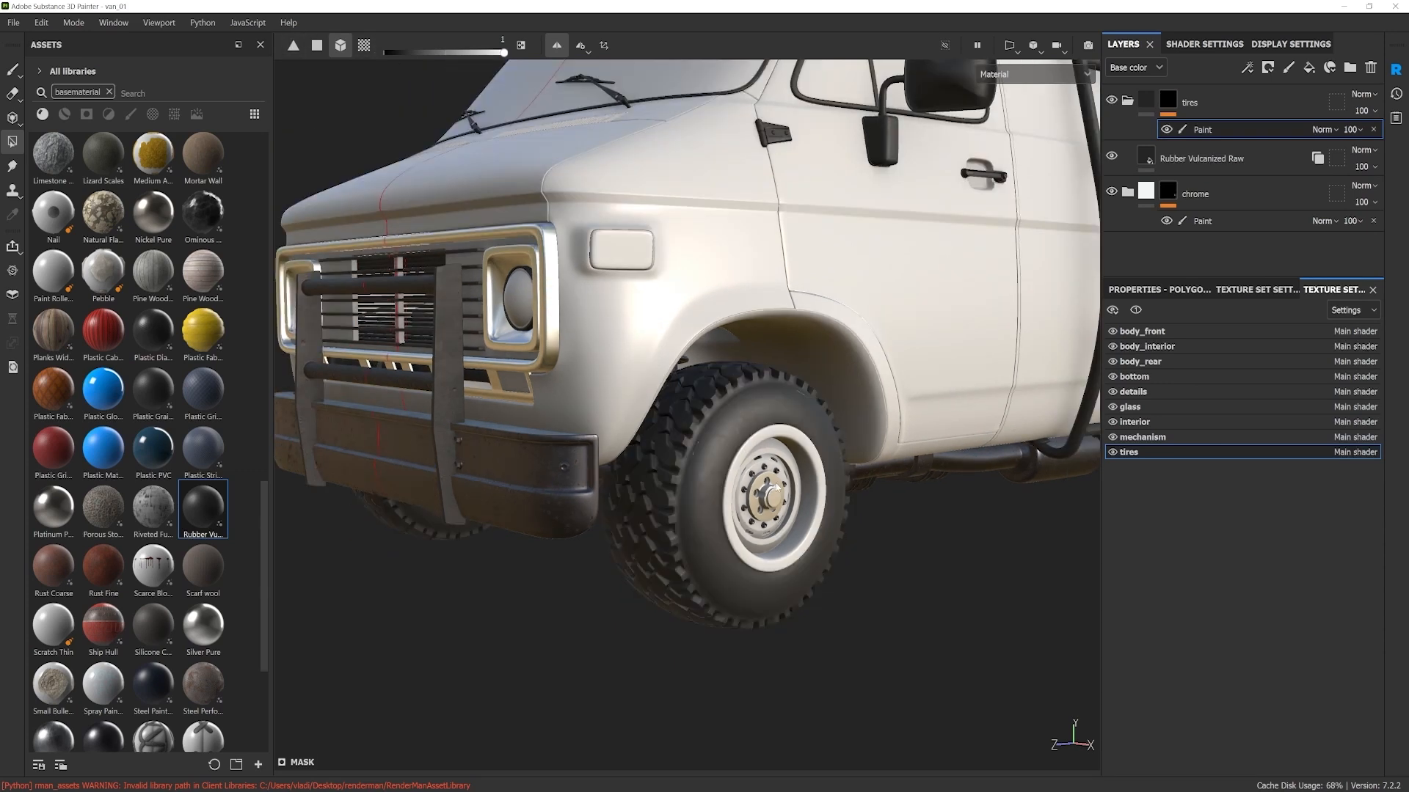
{"action": "scroll", "coordinate": [734, 483], "scroll_direction": "down", "scroll_amount": 4}
{"action": "left_click", "coordinate": [904, 487]}
{"action": "scroll", "coordinate": [906, 525], "scroll_direction": "down", "scroll_amount": 3}
{"action": "left_click_drag", "start_coordinate": [905, 527], "coordinate": [564, 541], "text": "alt"}
{"action": "scroll", "coordinate": [563, 542], "scroll_direction": "up", "scroll_amount": 1}
{"action": "middle_click_drag", "start_coordinate": [857, 486], "coordinate": [570, 541], "text": "alt"}
{"action": "left_click_drag", "start_coordinate": [570, 542], "coordinate": [589, 540], "text": "alt"}
{"action": "scroll", "coordinate": [781, 442], "scroll_direction": "up", "scroll_amount": 1}
{"action": "middle_click_drag", "start_coordinate": [782, 441], "coordinate": [764, 460], "text": "alt"}
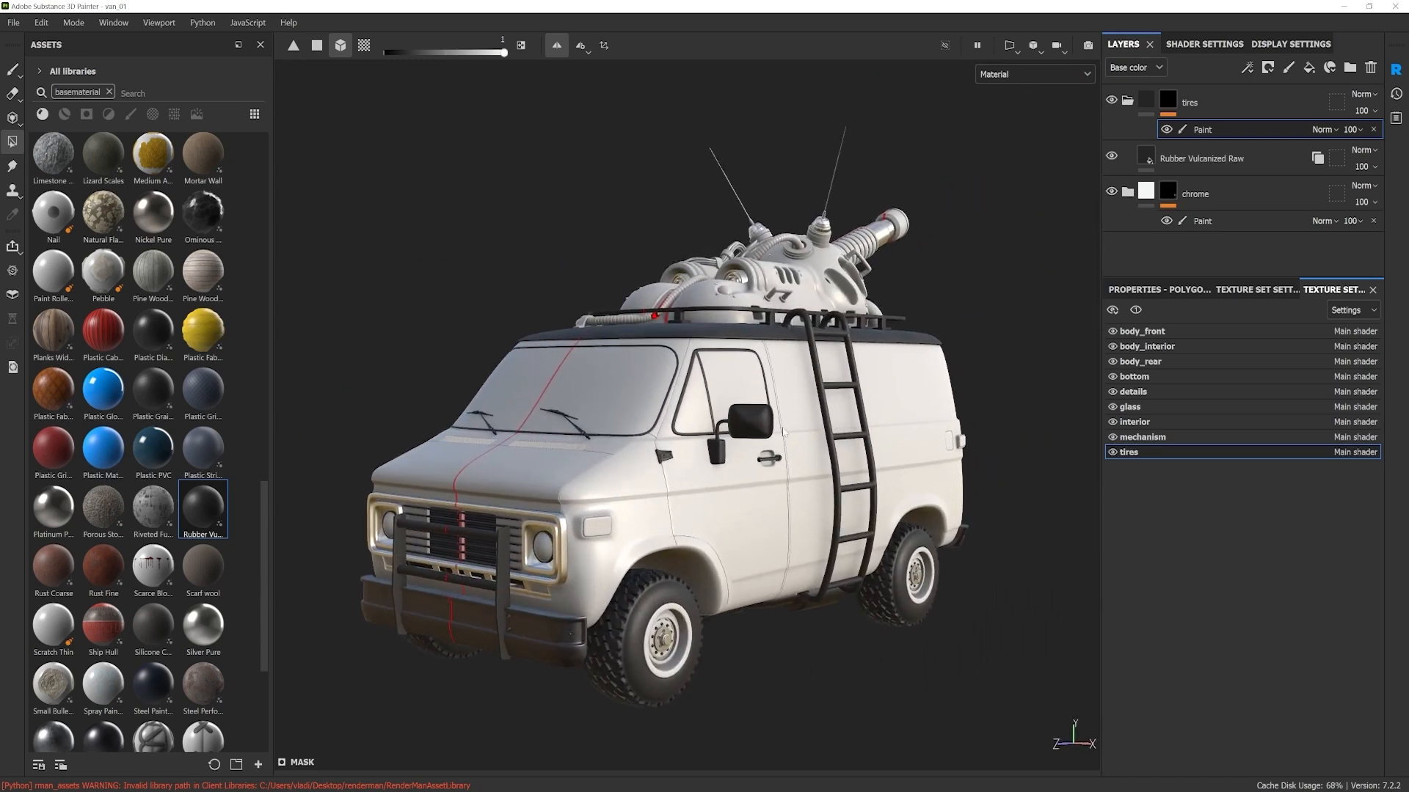
Step: In the details texture set, add a black mask with a paint effect to the Rubber Vulcanized Raw instance
{"action": "left_click", "coordinate": [1142, 393]}
{"action": "left_click", "coordinate": [1197, 105]}
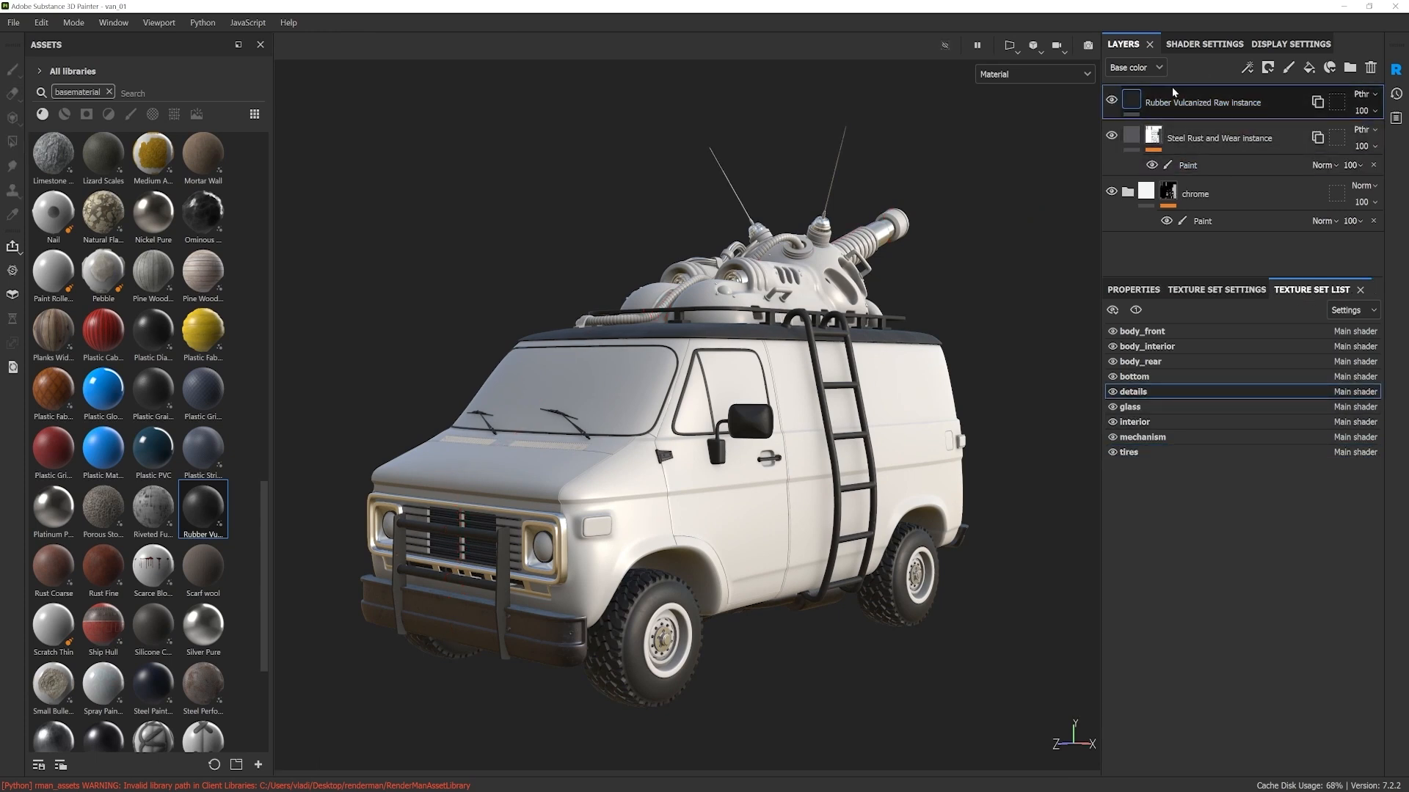
{"action": "right_click", "coordinate": [1177, 103]}
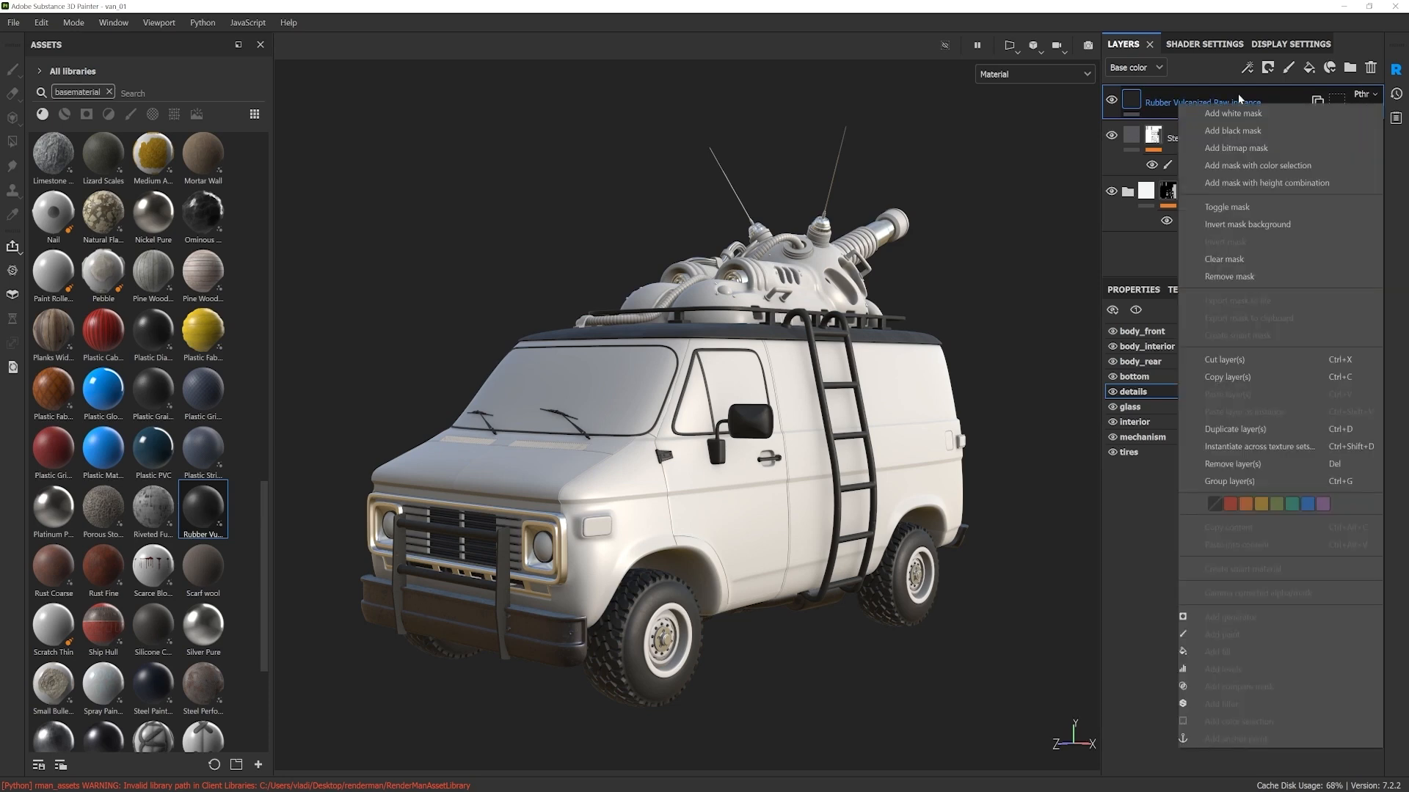
{"action": "left_click", "coordinate": [1232, 131]}
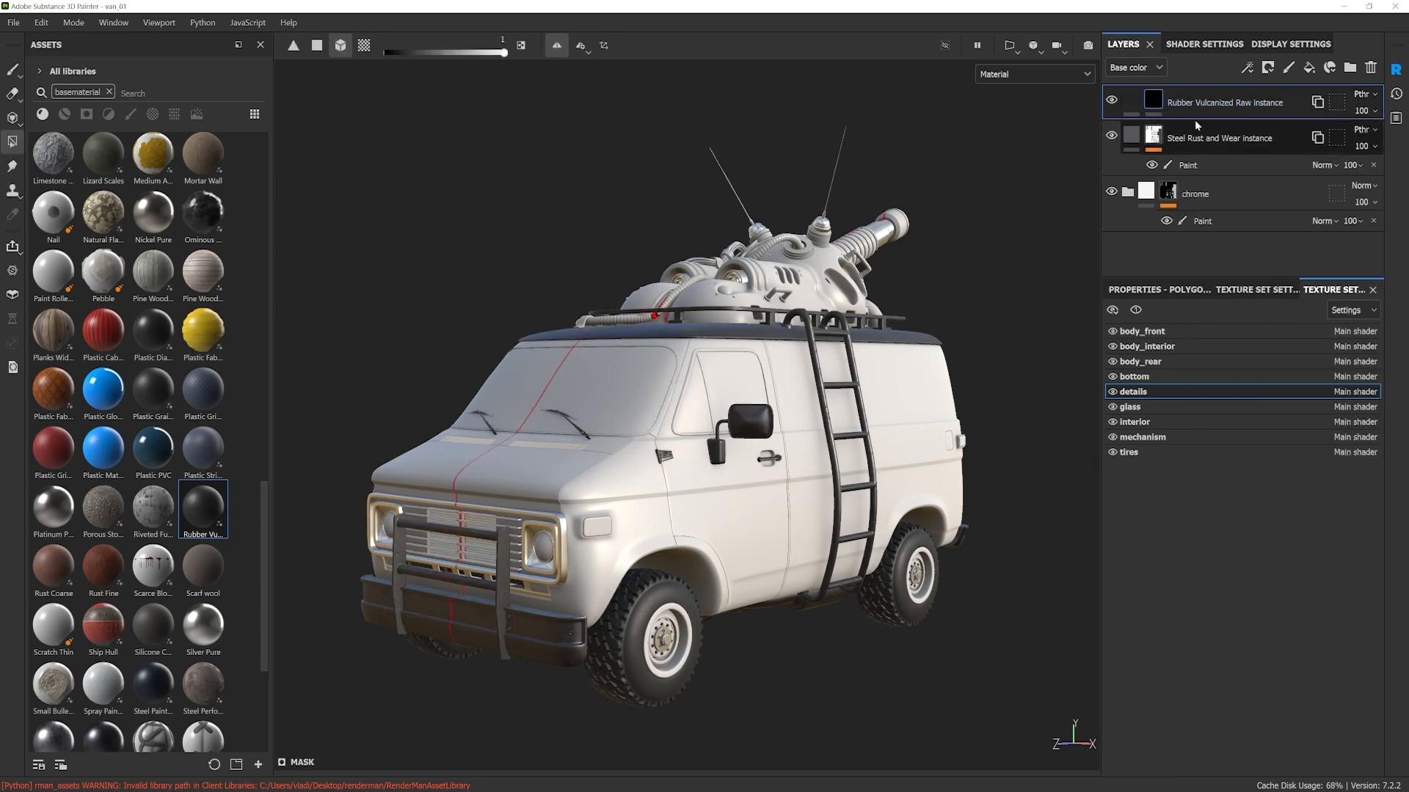
{"action": "right_click", "coordinate": [1149, 99]}
{"action": "left_click", "coordinate": [1193, 583]}
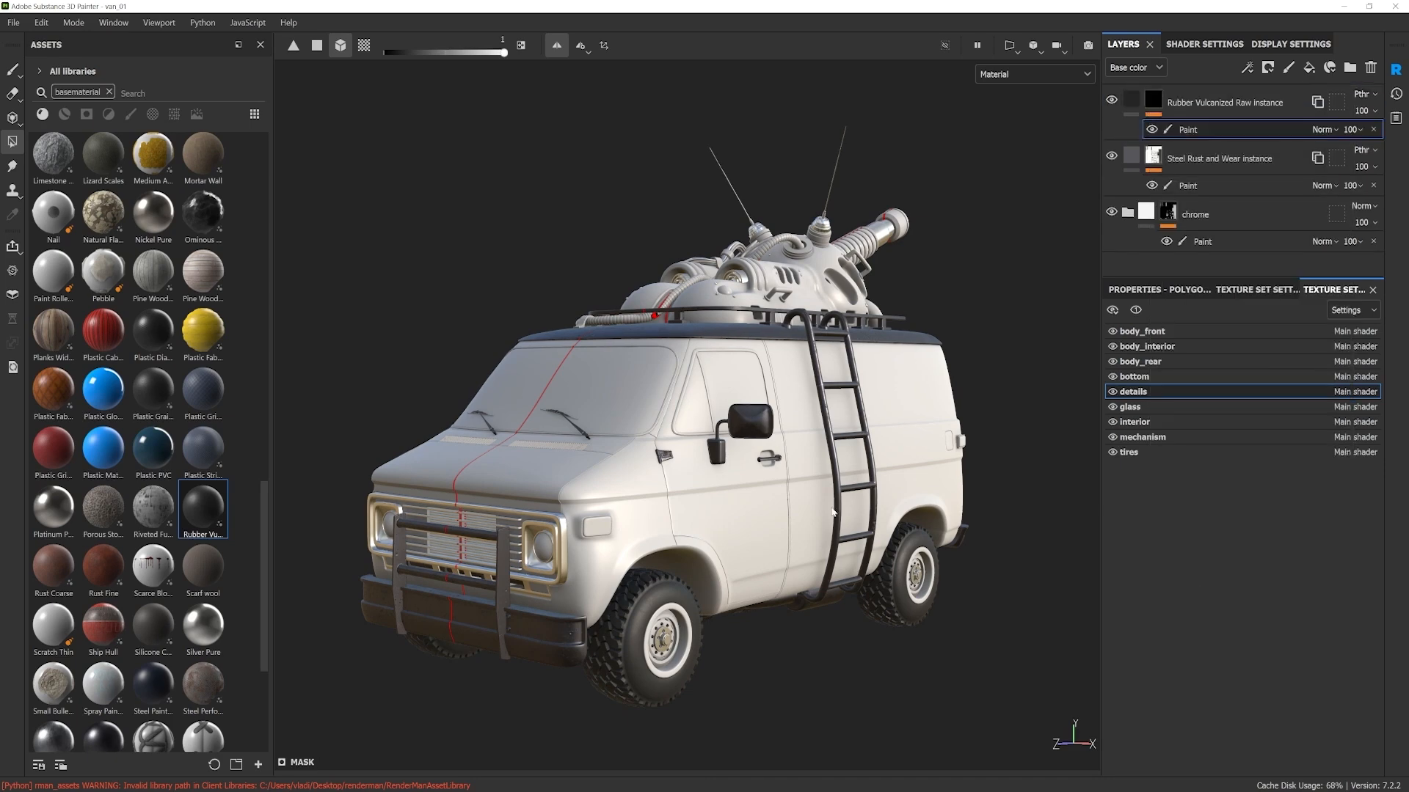
Step: Reveal the rubber in the mask on the seals of the windshield, the door window with its divider, and the rear windows
{"action": "scroll", "coordinate": [621, 397], "scroll_direction": "up", "scroll_amount": 5}
{"action": "left_click_drag", "start_coordinate": [597, 541], "coordinate": [611, 518], "text": "alt"}
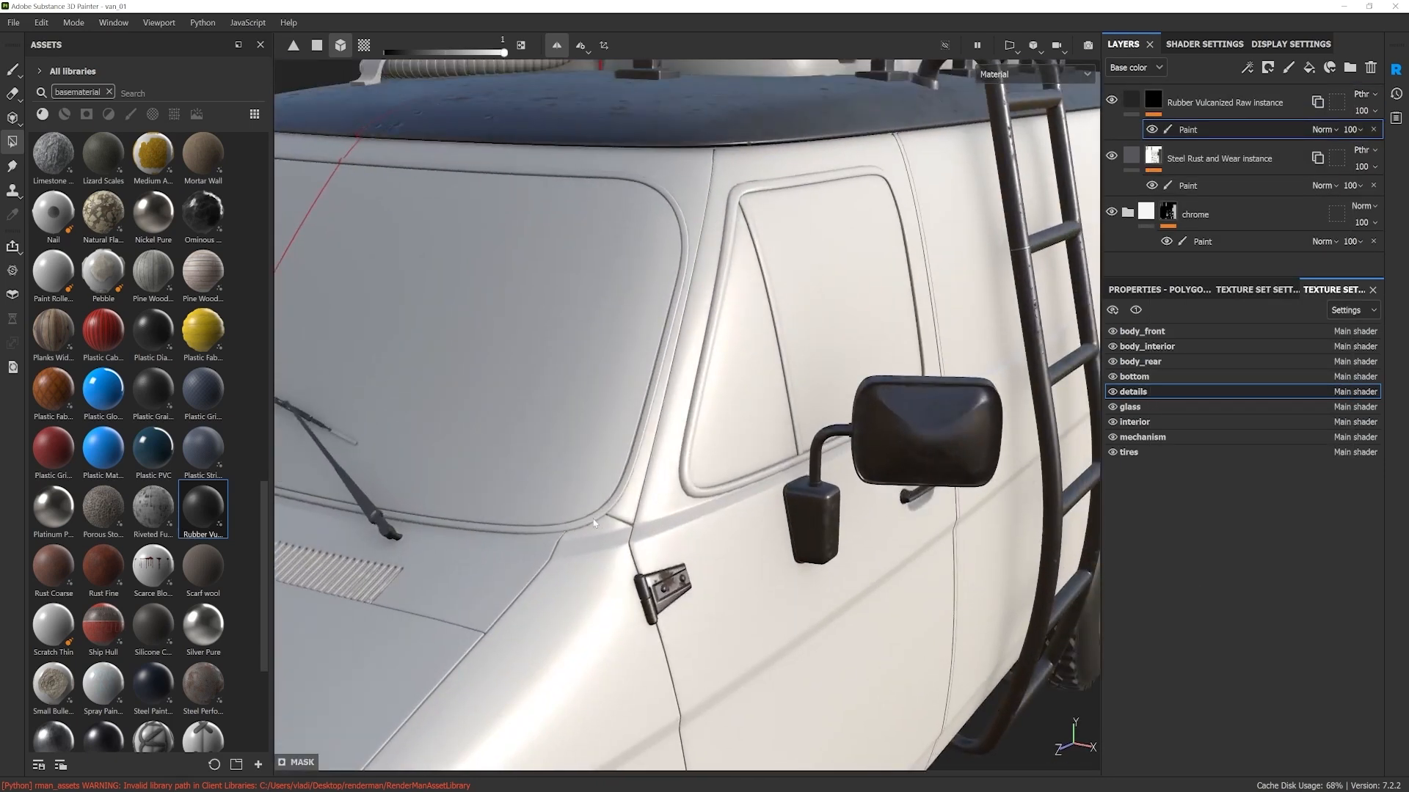
{"action": "left_click", "coordinate": [594, 522]}
{"action": "left_click", "coordinate": [688, 462]}
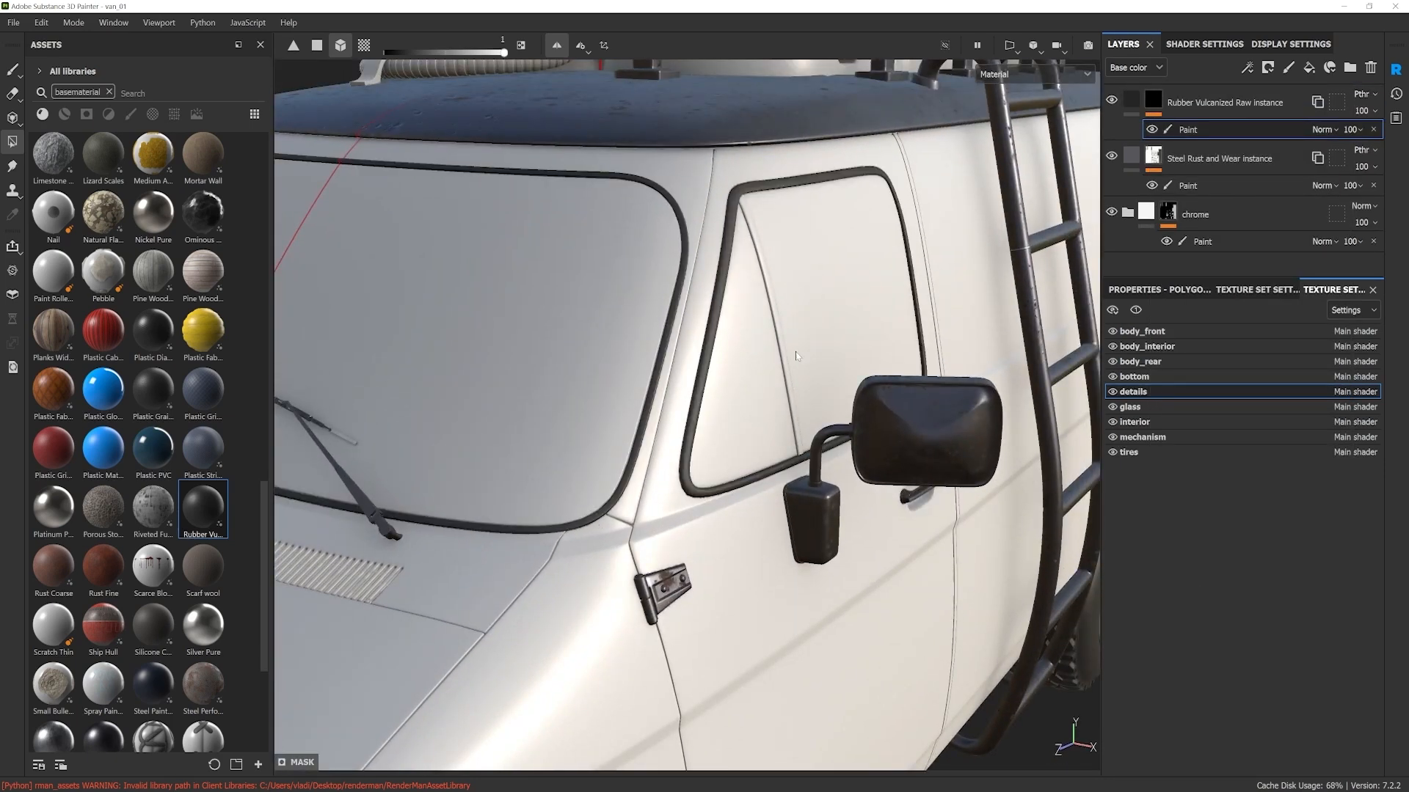
{"action": "left_click", "coordinate": [785, 361]}
{"action": "right_click_drag", "start_coordinate": [785, 361], "coordinate": [1013, 376], "text": "alt"}
{"action": "left_click_drag", "start_coordinate": [1012, 376], "coordinate": [717, 403], "text": "alt"}
{"action": "scroll", "coordinate": [719, 334], "scroll_direction": "up", "scroll_amount": 4}
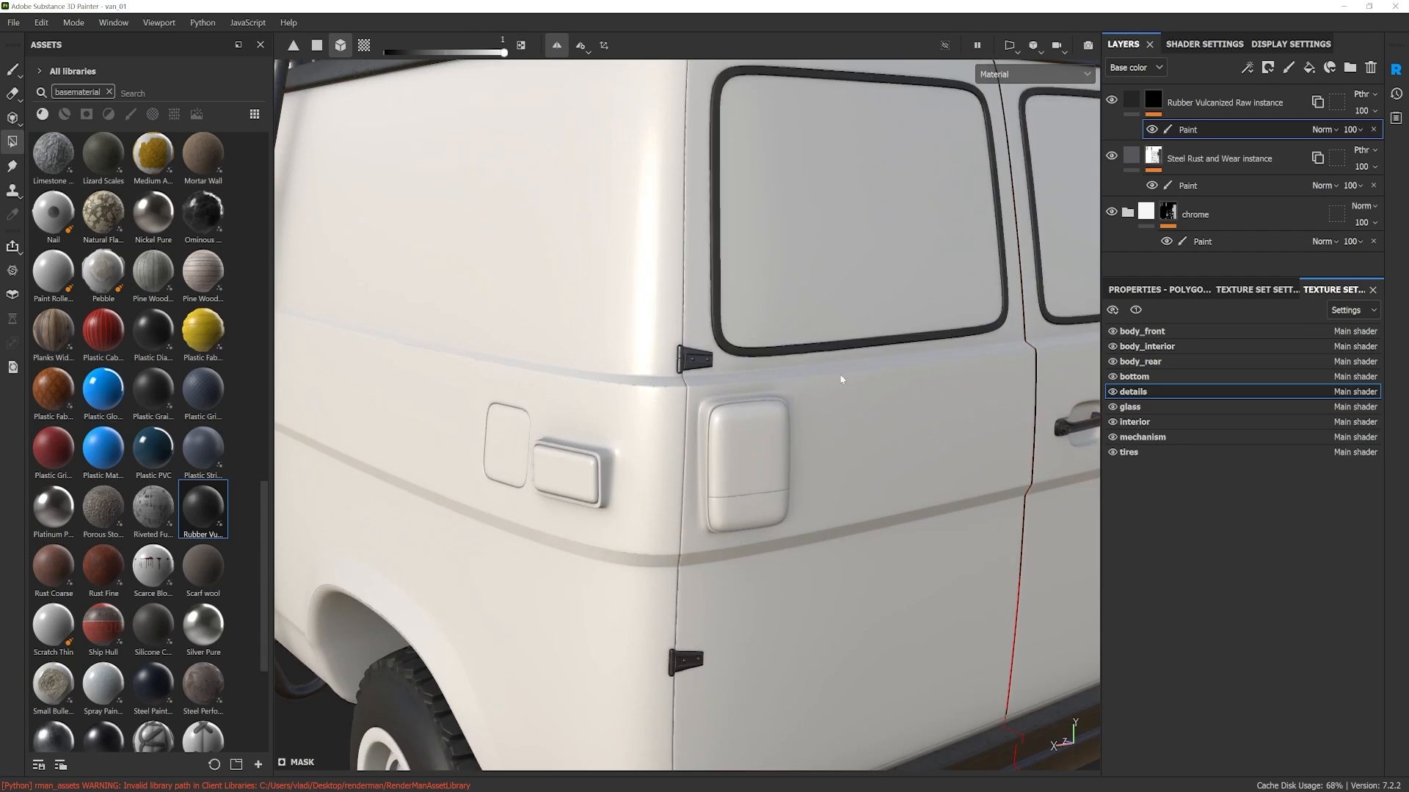
Step: Inspect the van from rear and front, briefly hide and show texture sets, and select the body_front texture set
{"action": "right_click_drag", "start_coordinate": [841, 380], "coordinate": [746, 488], "text": "alt"}
{"action": "left_click_drag", "start_coordinate": [746, 487], "coordinate": [958, 455], "text": "alt"}
{"action": "right_click_drag", "start_coordinate": [958, 455], "coordinate": [654, 467], "text": "alt"}
{"action": "middle_click_drag", "start_coordinate": [655, 467], "coordinate": [669, 500], "text": "alt"}
{"action": "left_click_drag", "start_coordinate": [669, 500], "coordinate": [675, 459], "text": "alt"}
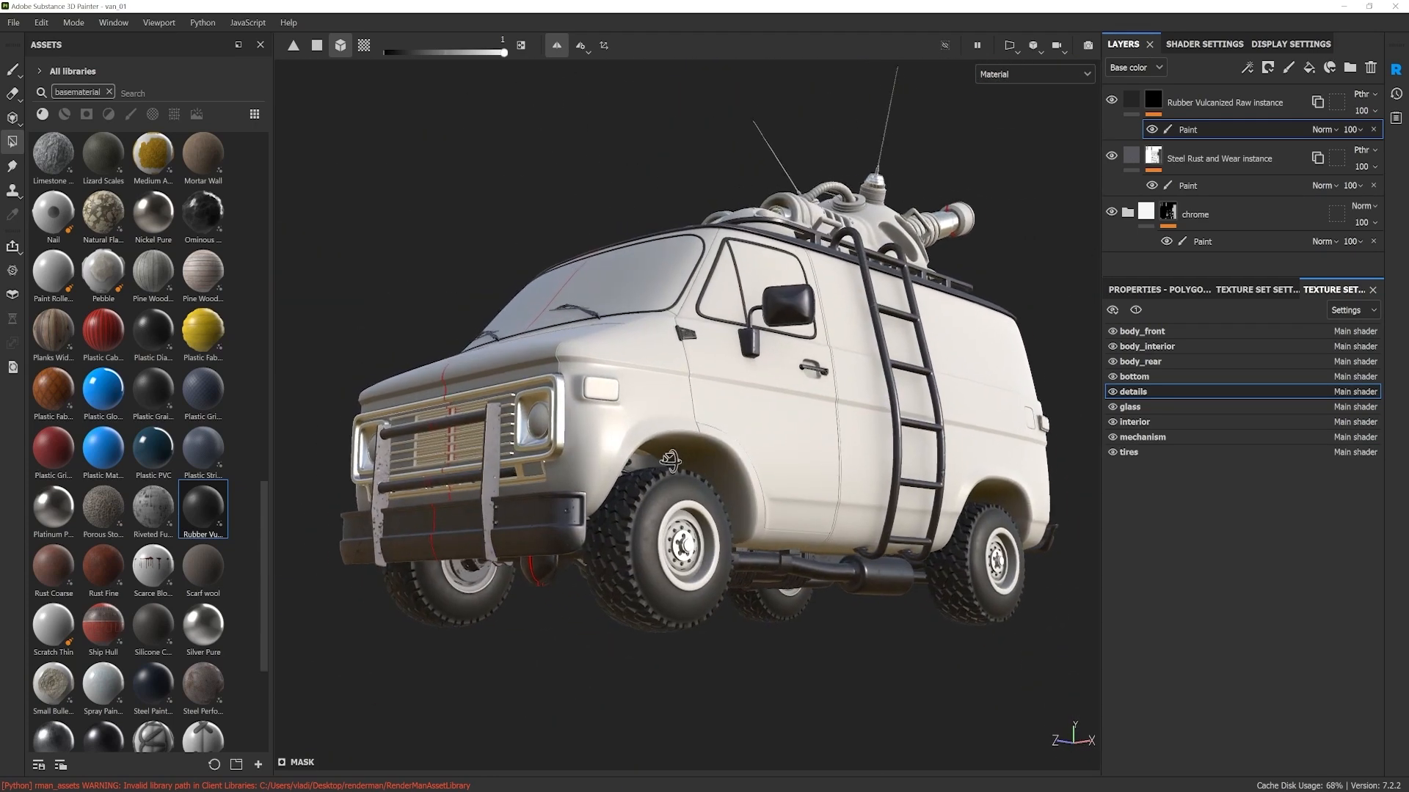
{"action": "scroll", "coordinate": [675, 460], "scroll_direction": "up", "scroll_amount": 2}
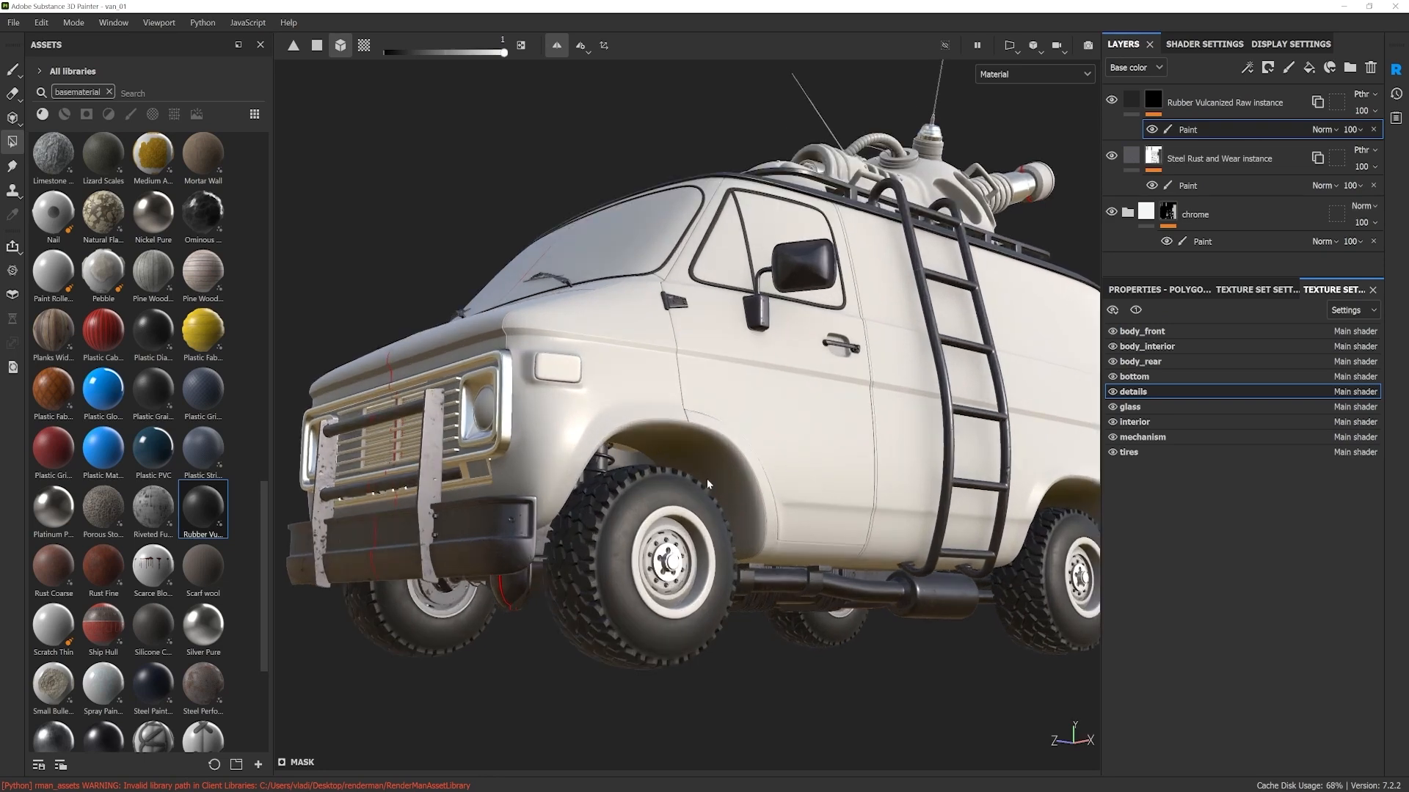
{"action": "left_click", "coordinate": [1113, 392]}
{"action": "left_click", "coordinate": [1113, 391]}
{"action": "right_click", "coordinate": [713, 463], "text": "ctrl+alt"}
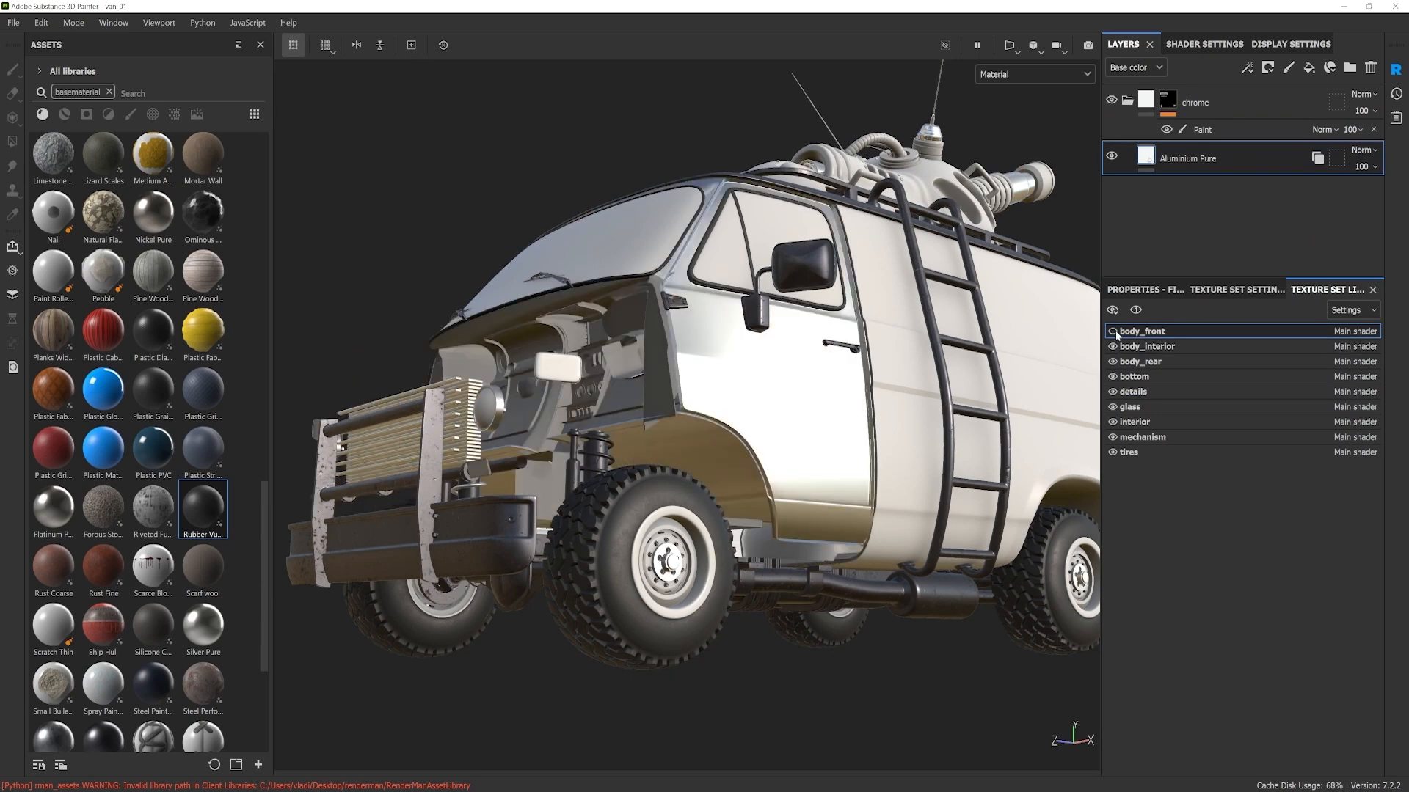
Step: Examine the front wheel, wheel arch, underside and overall van with the rubber and steel materials applied
{"action": "left_click_drag", "start_coordinate": [727, 566], "coordinate": [500, 531], "text": "alt"}
{"action": "scroll", "coordinate": [532, 527], "scroll_direction": "up", "scroll_amount": 5}
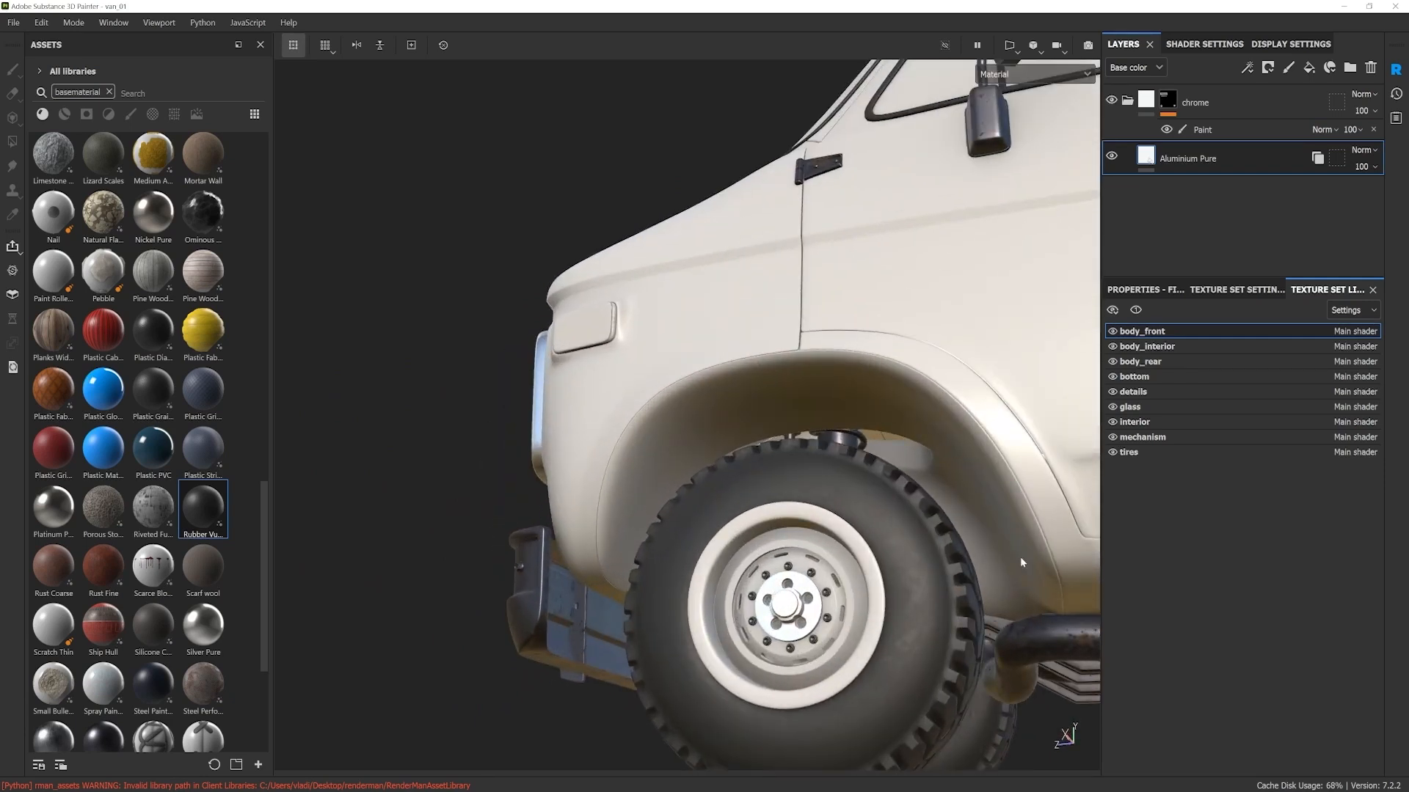
{"action": "scroll", "coordinate": [1020, 562], "scroll_direction": "down", "scroll_amount": 5}
{"action": "left_click_drag", "start_coordinate": [1020, 562], "coordinate": [813, 532], "text": "alt"}
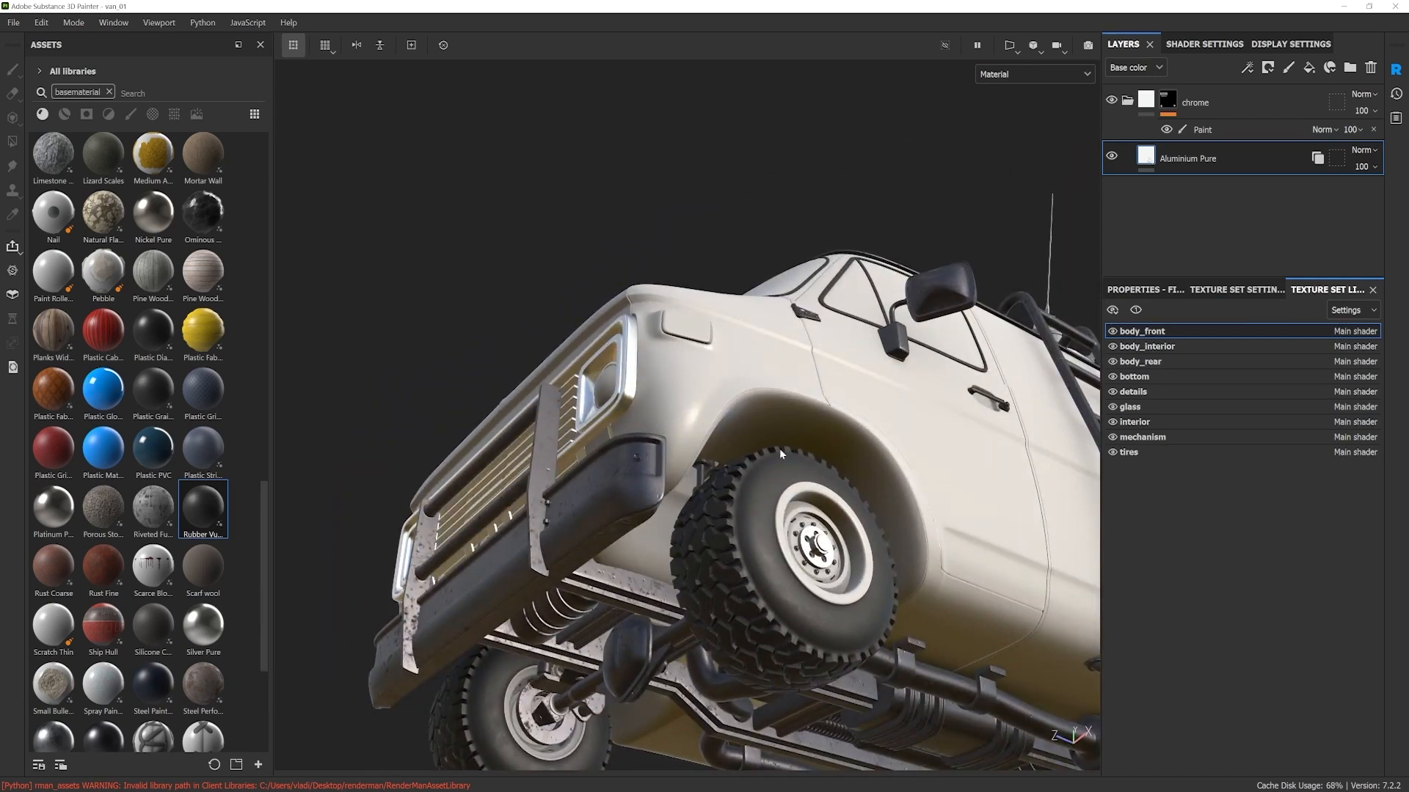
{"action": "left_click_drag", "start_coordinate": [781, 453], "coordinate": [667, 525], "text": "alt"}
{"action": "left_click_drag", "start_coordinate": [821, 417], "coordinate": [831, 618], "text": "alt"}
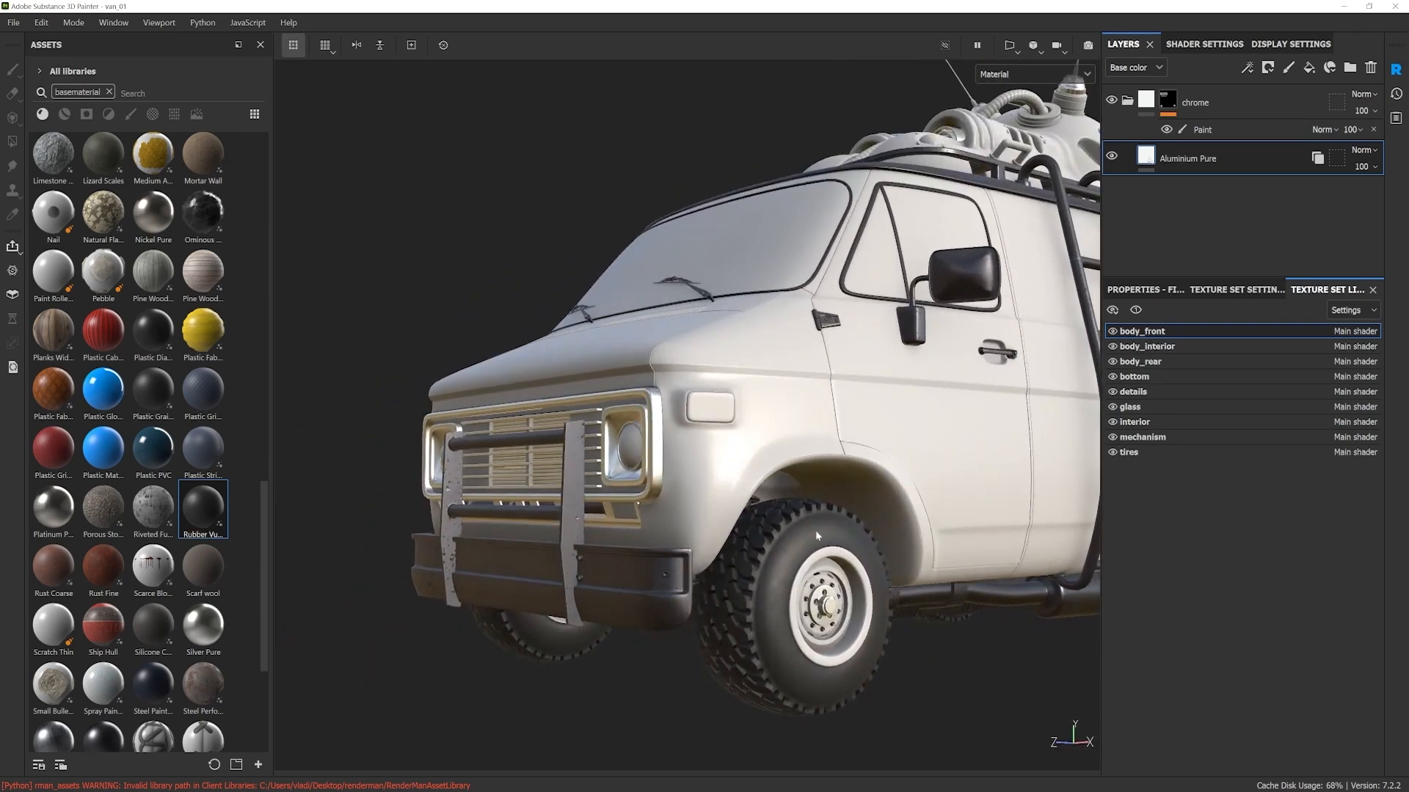
{"action": "right_click_drag", "start_coordinate": [824, 535], "coordinate": [848, 527], "text": "alt"}
{"action": "left_click_drag", "start_coordinate": [847, 527], "coordinate": [813, 539], "text": "alt"}
{"action": "right_click_drag", "start_coordinate": [813, 539], "coordinate": [794, 489], "text": "alt"}
{"action": "left_click_drag", "start_coordinate": [794, 488], "coordinate": [846, 505], "text": "alt"}
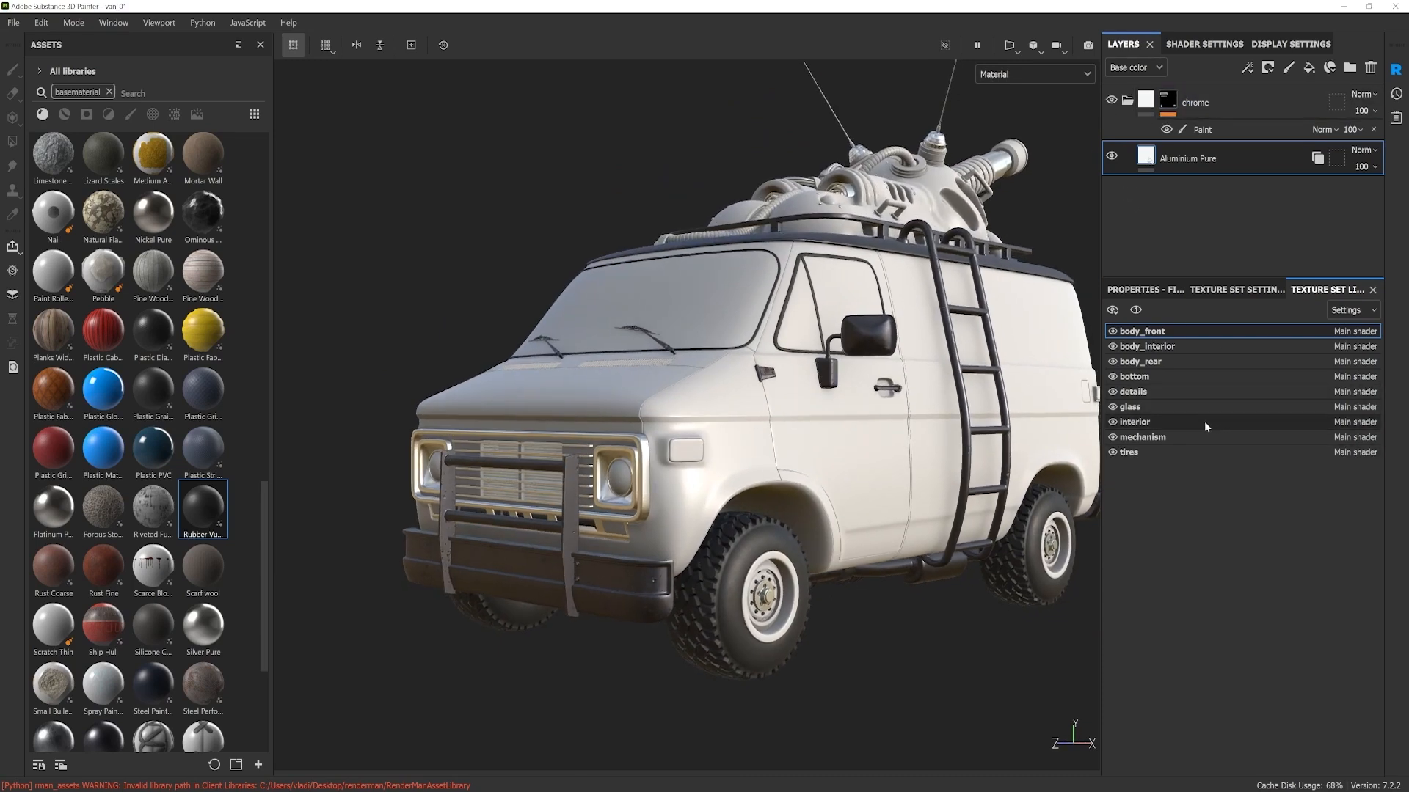
Step: Instantiate the Rubber Vulcanized Raw layer from the tires texture set into the body_front texture set
{"action": "mouse_move", "coordinate": [880, 437]}
{"action": "left_mouse_down", "text": "alt"}
{"action": "mouse_move", "coordinate": [837, 433]}
{"action": "mouse_move", "coordinate": [855, 433]}
{"action": "left_mouse_up", "text": "alt"}
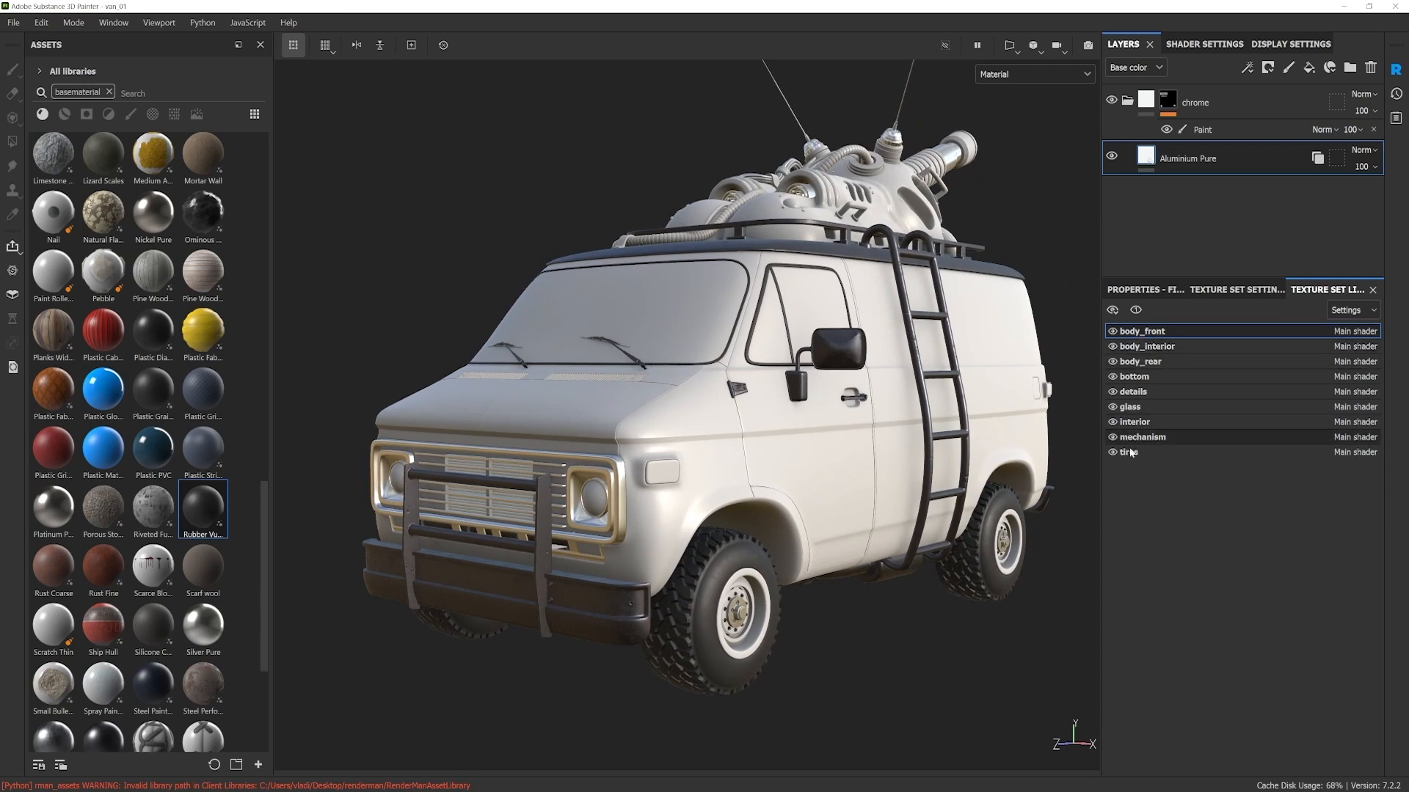
{"action": "left_click", "coordinate": [1141, 452]}
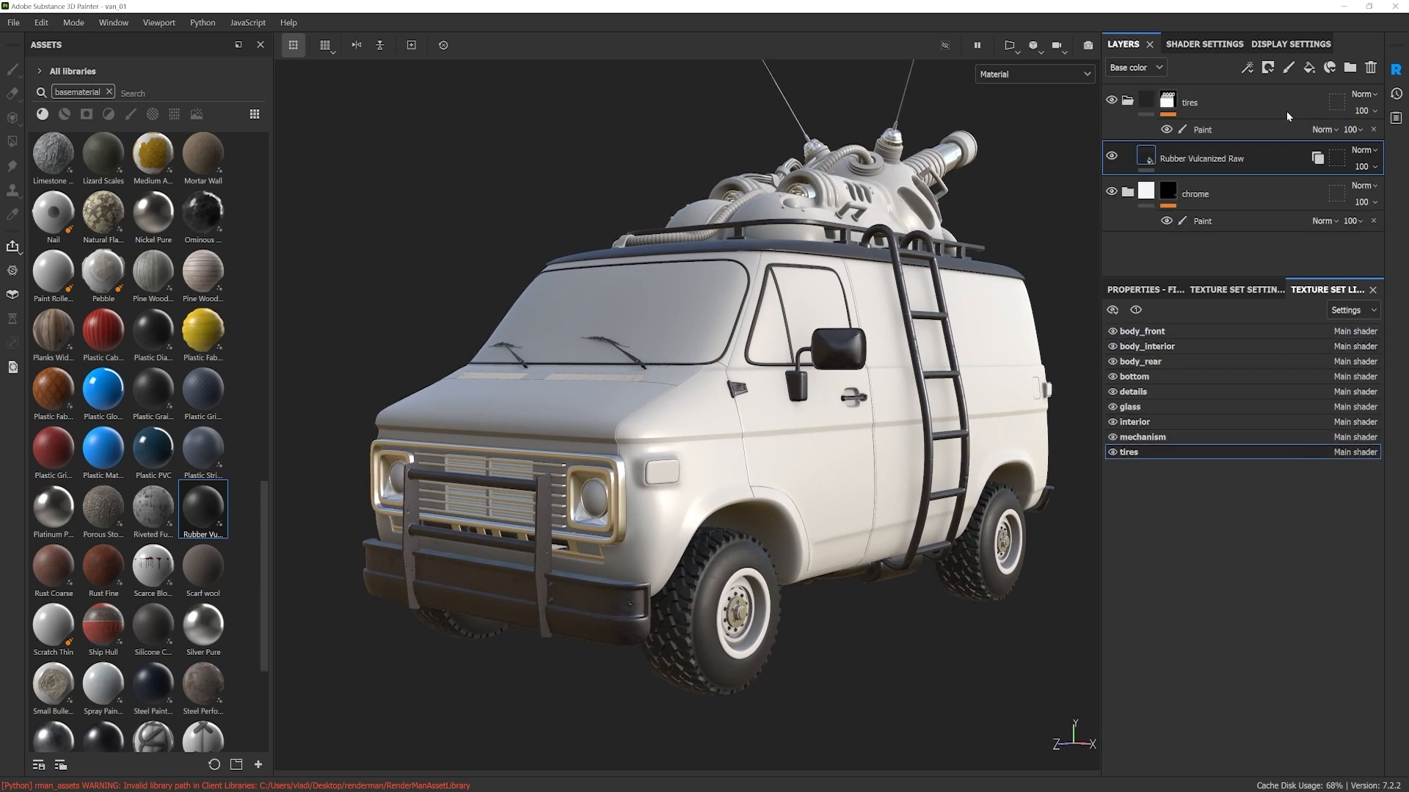
{"action": "right_click", "coordinate": [1188, 160]}
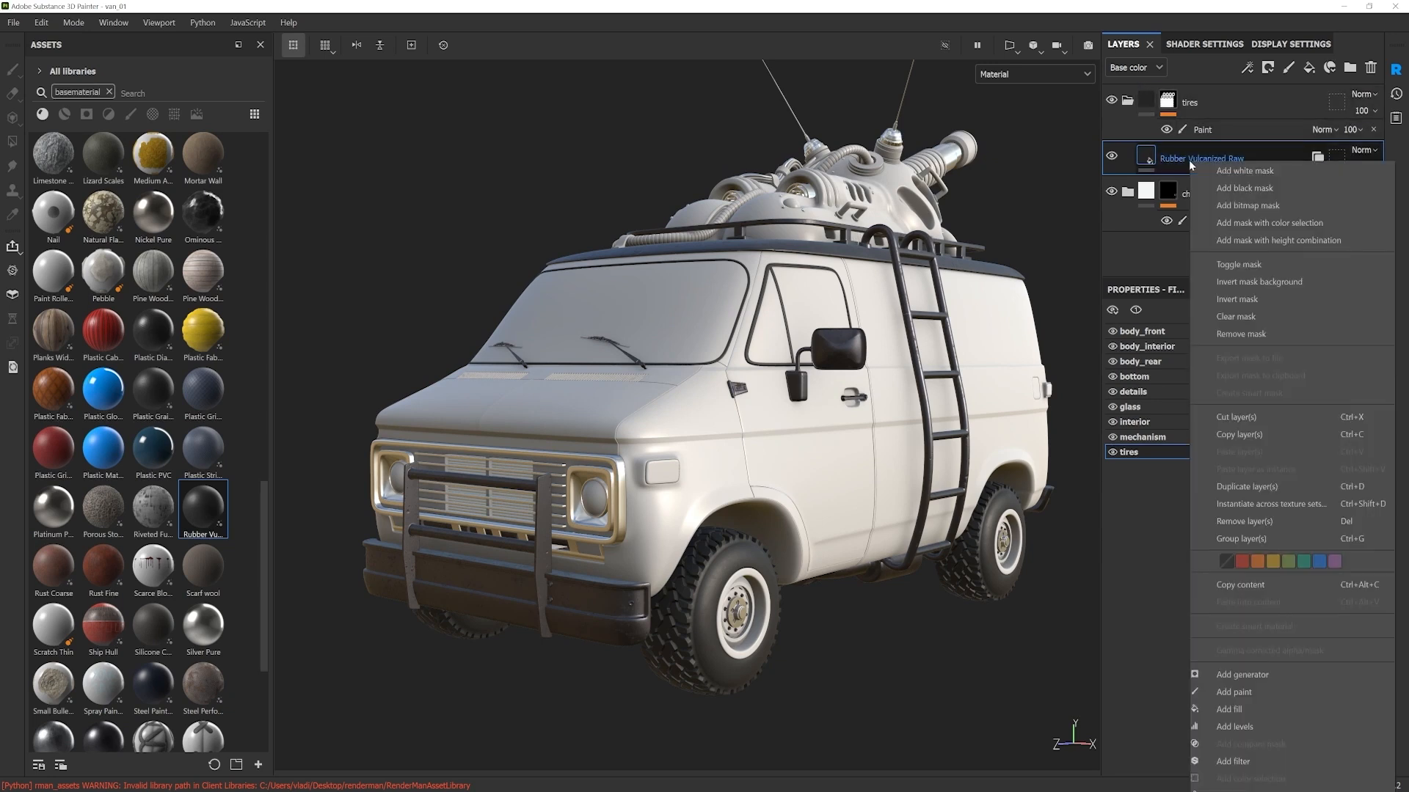
{"action": "left_click", "coordinate": [1236, 505]}
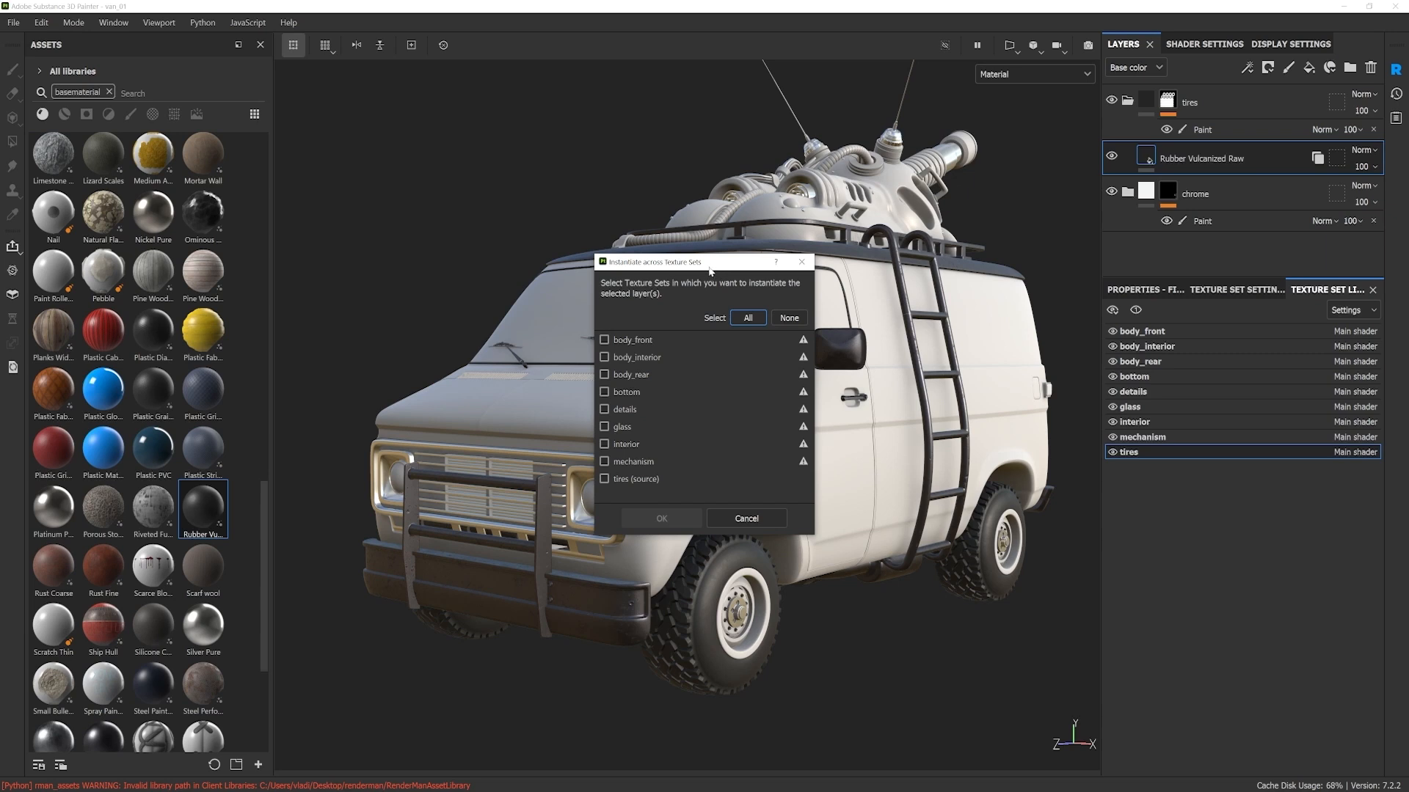
{"action": "left_click_drag", "start_coordinate": [696, 268], "coordinate": [918, 286]}
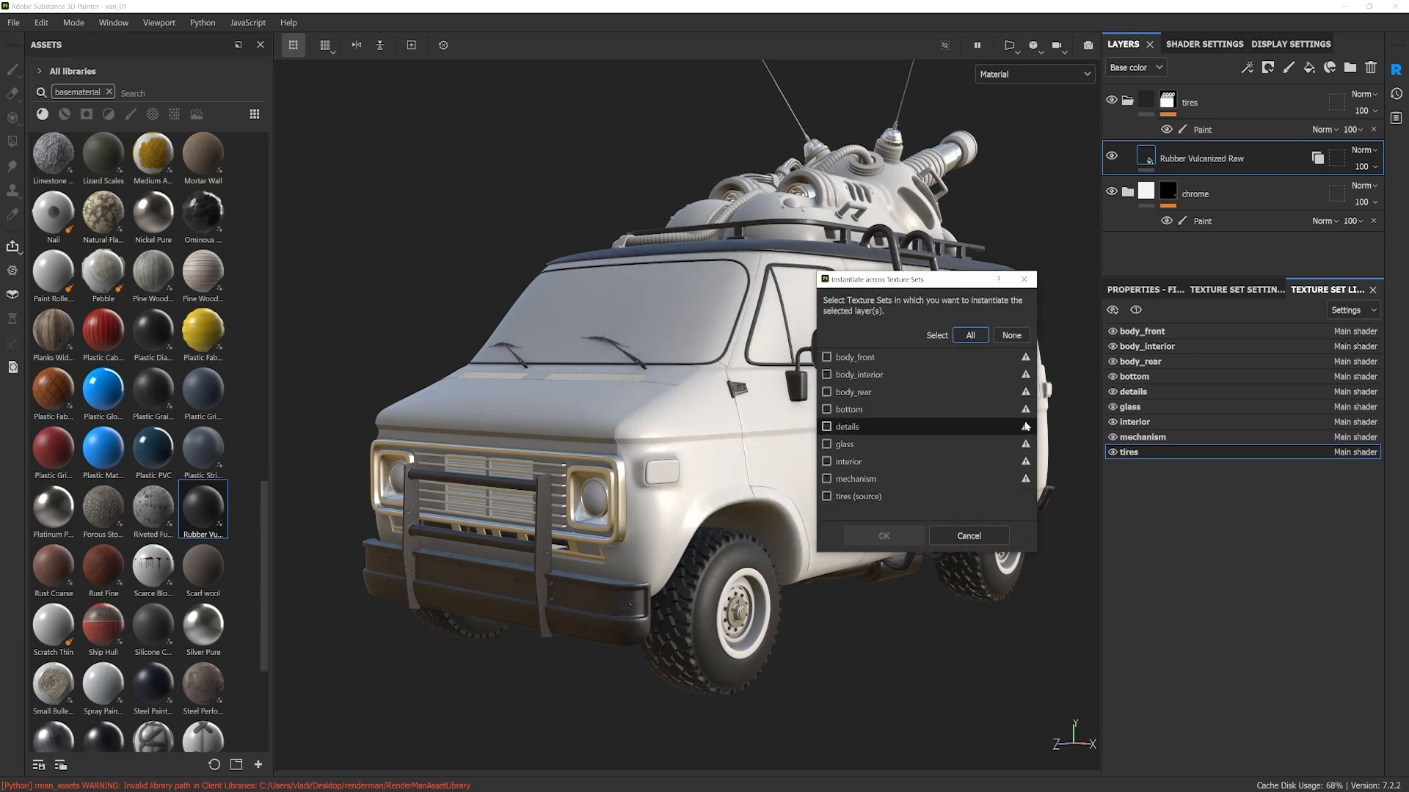
{"action": "left_click", "coordinate": [827, 357]}
{"action": "left_click", "coordinate": [895, 535]}
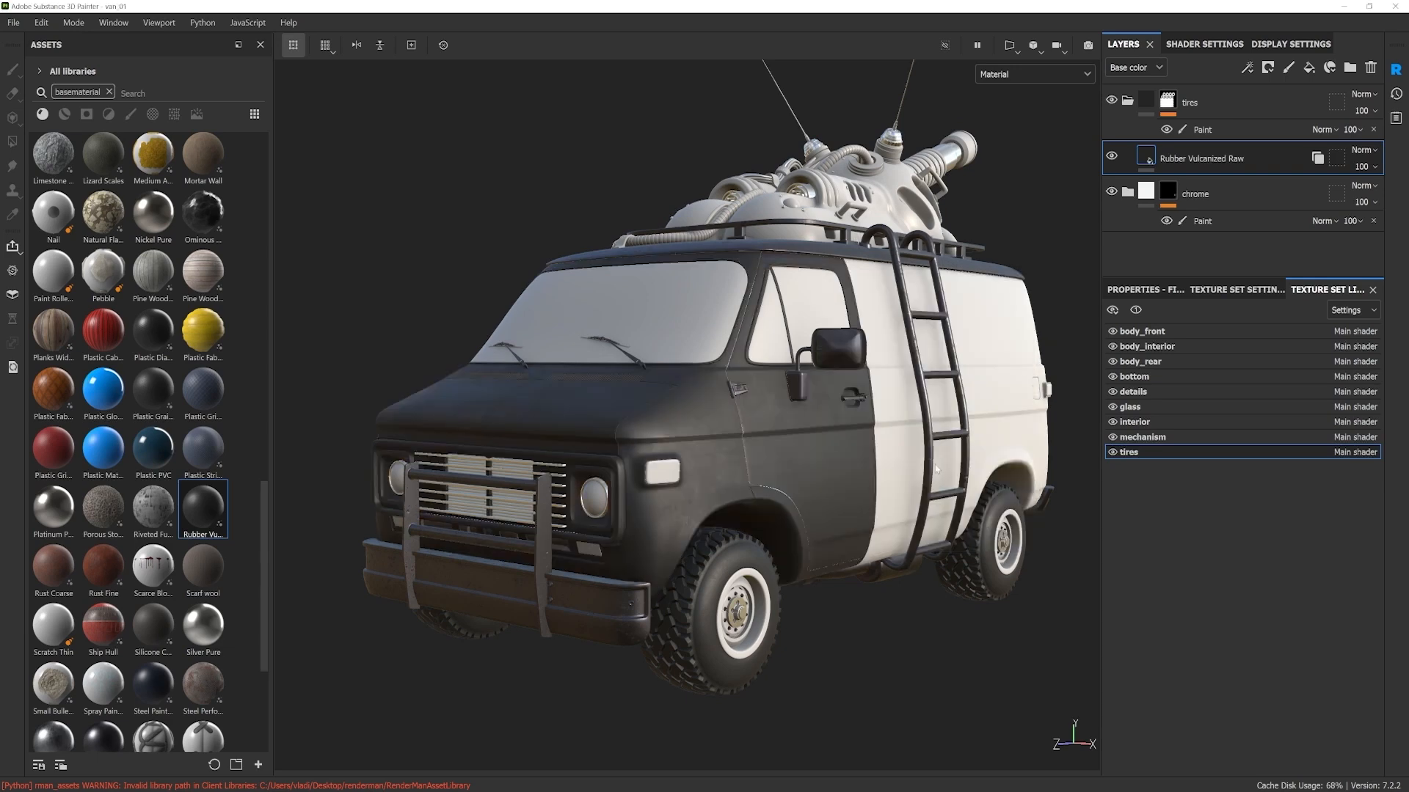
Step: In the body_front texture set, add a black mask with a paint effect to the Rubber Vulcanized Raw instance
{"action": "left_click_drag", "start_coordinate": [808, 423], "coordinate": [863, 462], "text": "alt"}
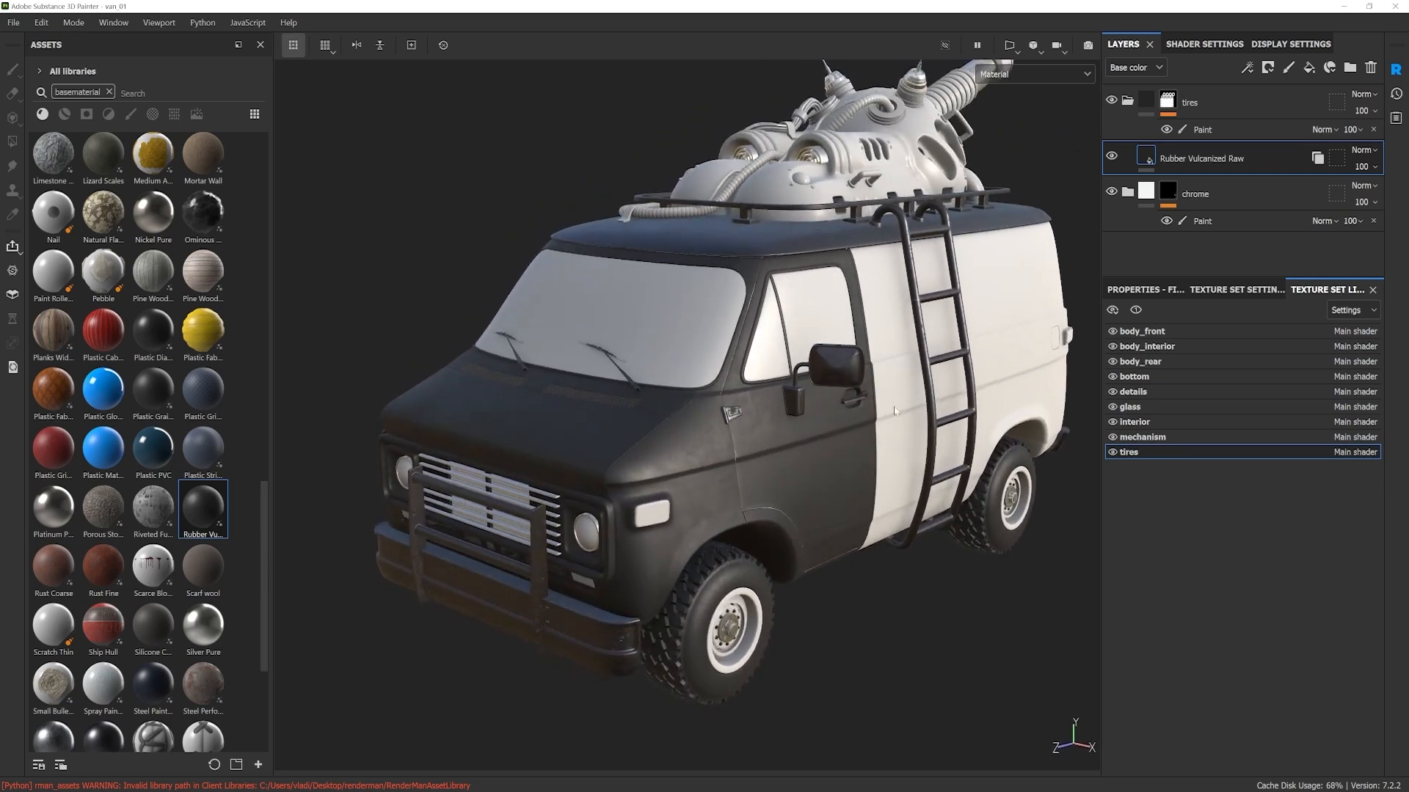
{"action": "left_click", "coordinate": [1153, 336]}
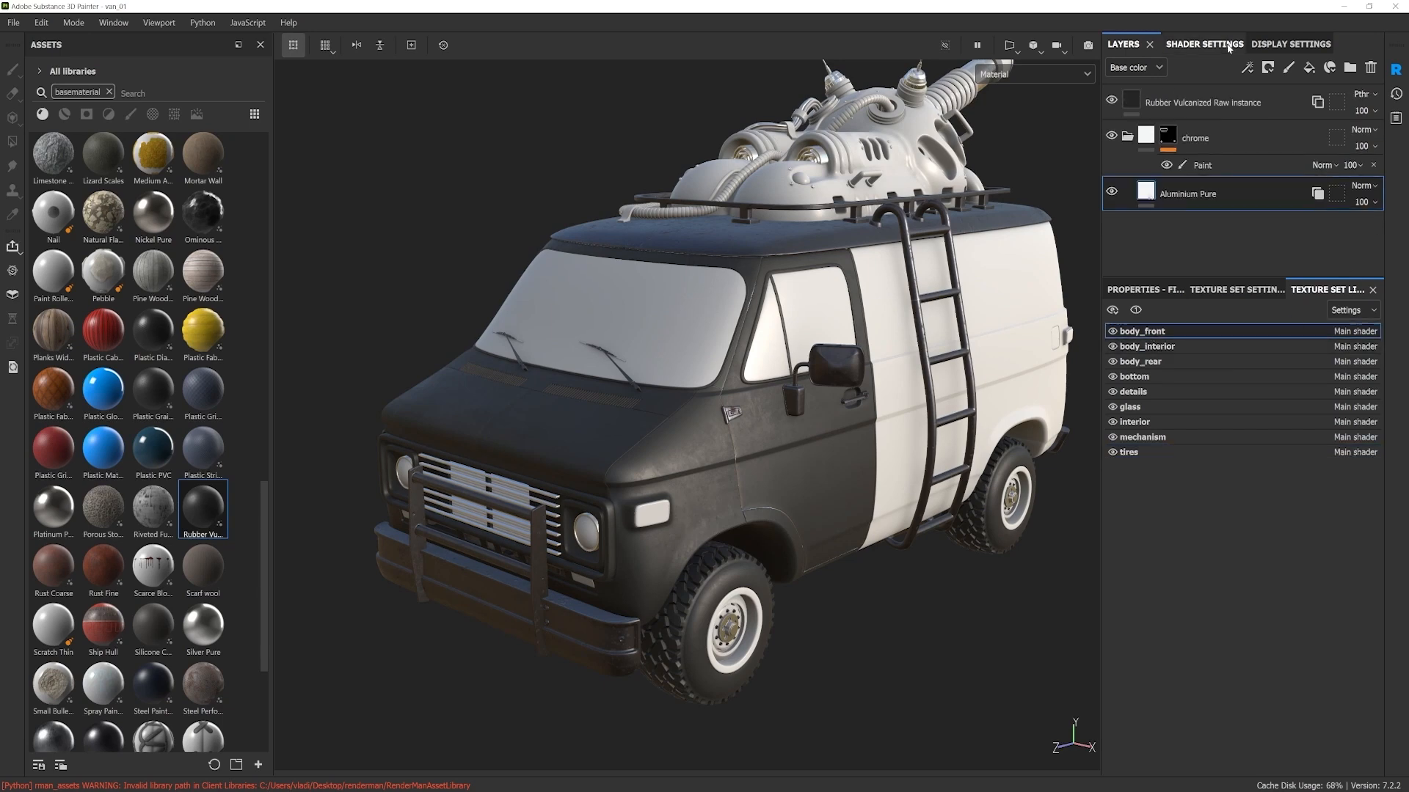
{"action": "left_click", "coordinate": [1193, 107]}
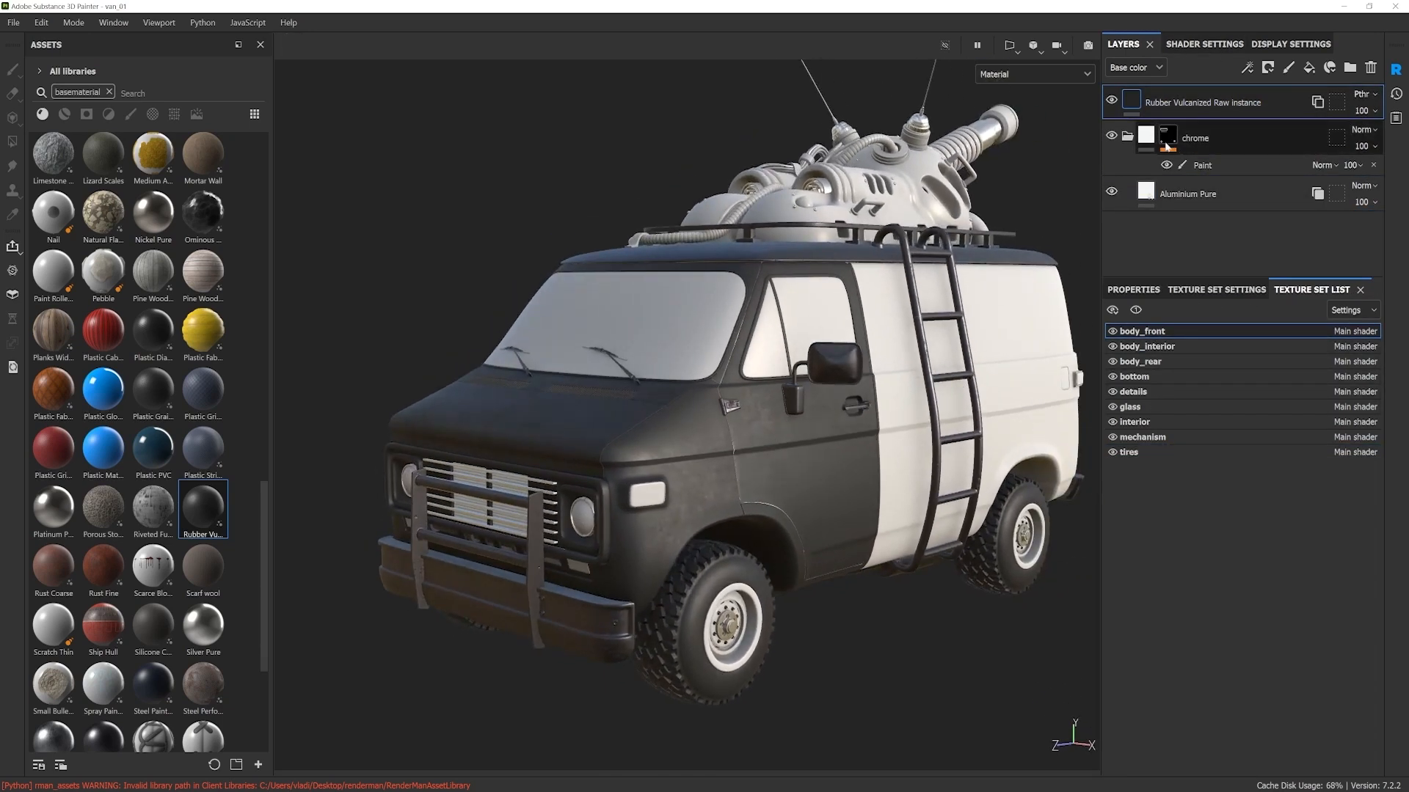
{"action": "right_click", "coordinate": [1174, 103]}
{"action": "left_click", "coordinate": [1218, 132]}
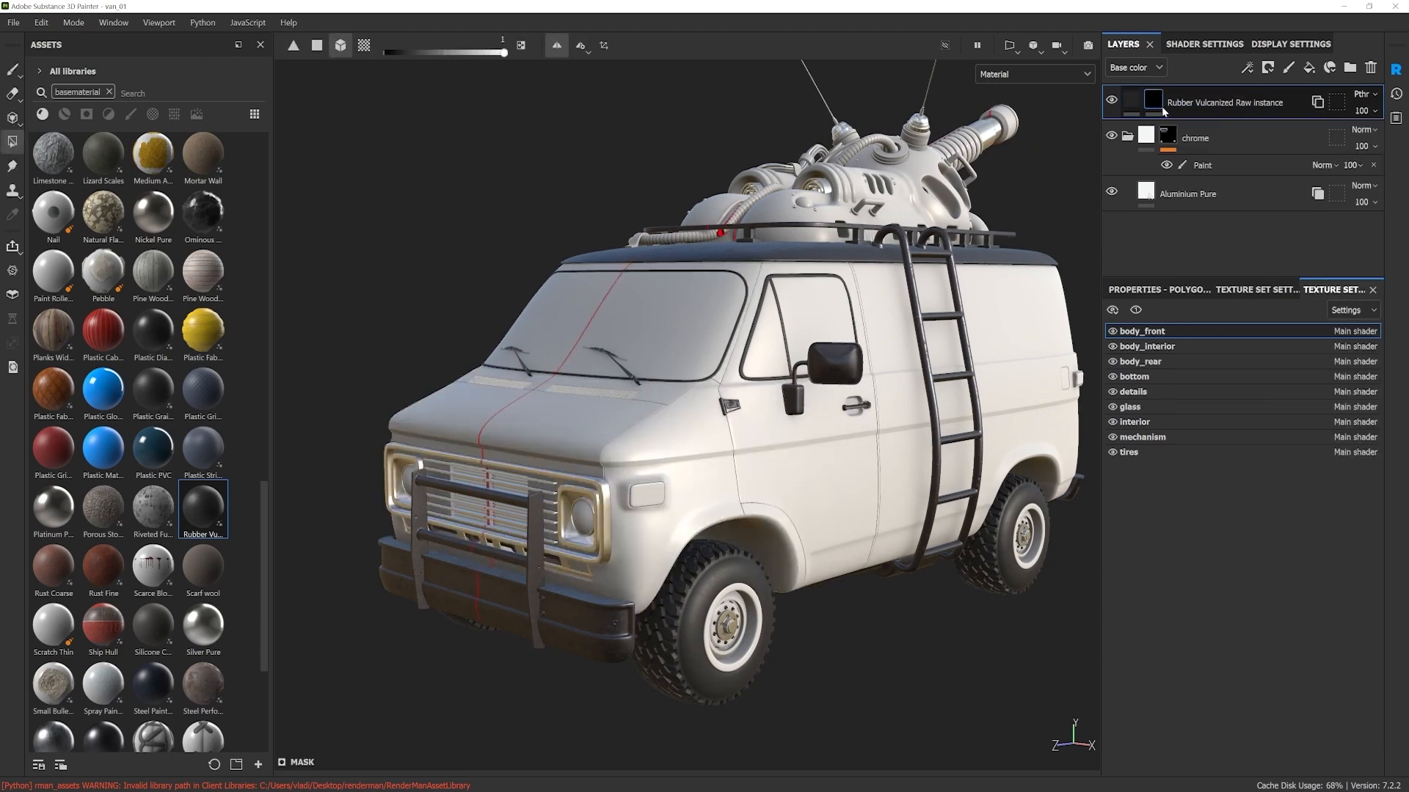
{"action": "right_click", "coordinate": [1161, 103]}
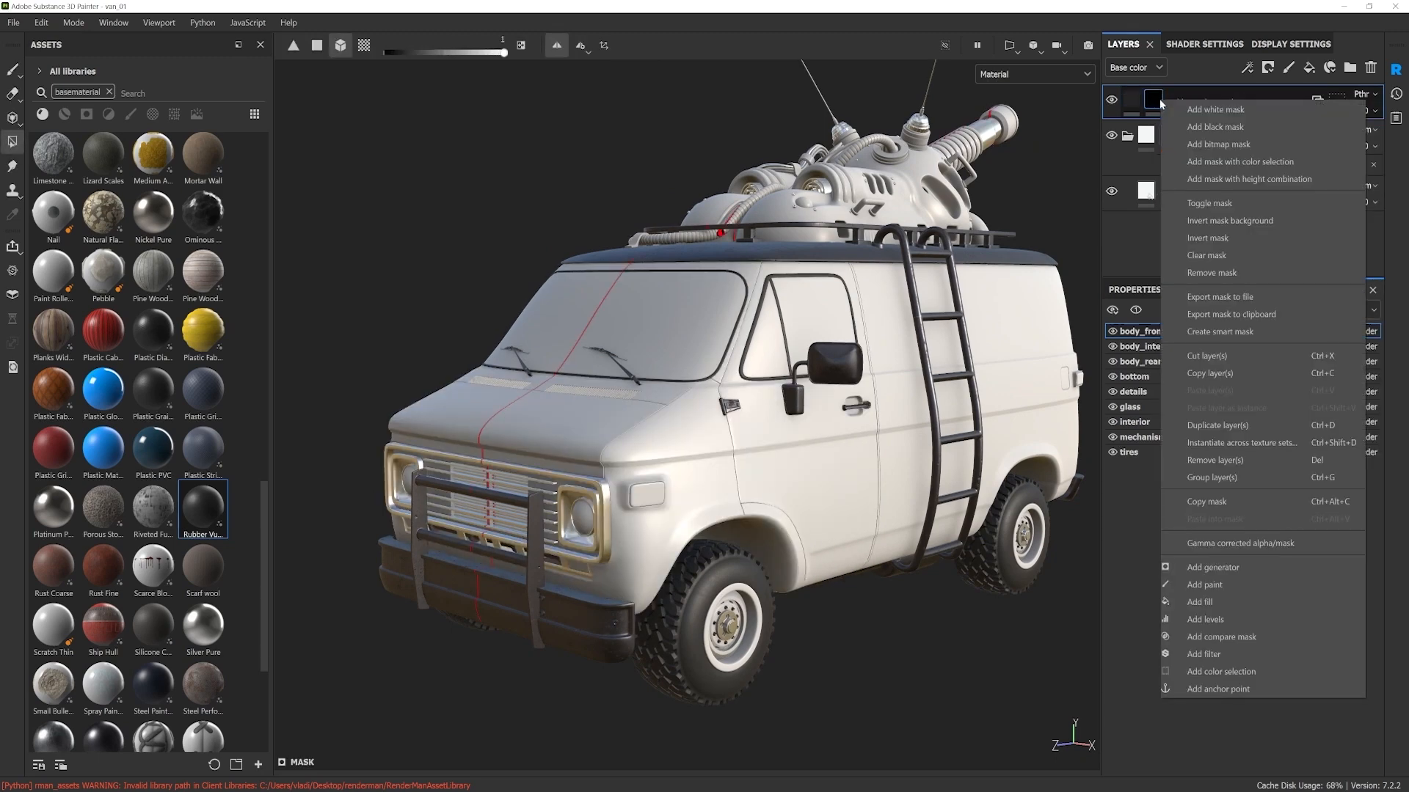
{"action": "left_click", "coordinate": [1219, 587]}
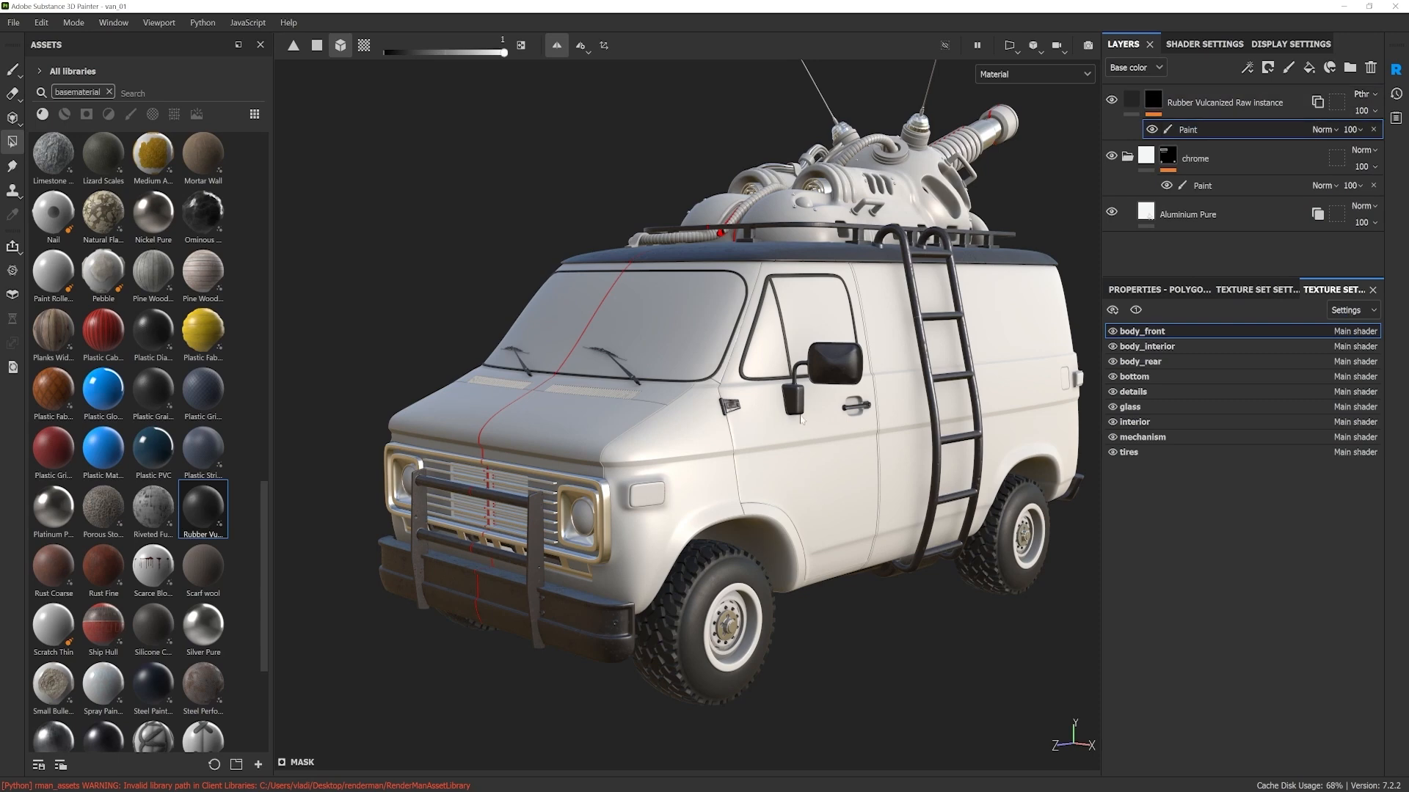
Step: Reveal the rubber in the body_front mask on the inner surfaces of the front wheel arches
{"action": "left_click_drag", "start_coordinate": [893, 358], "coordinate": [835, 437], "text": "alt"}
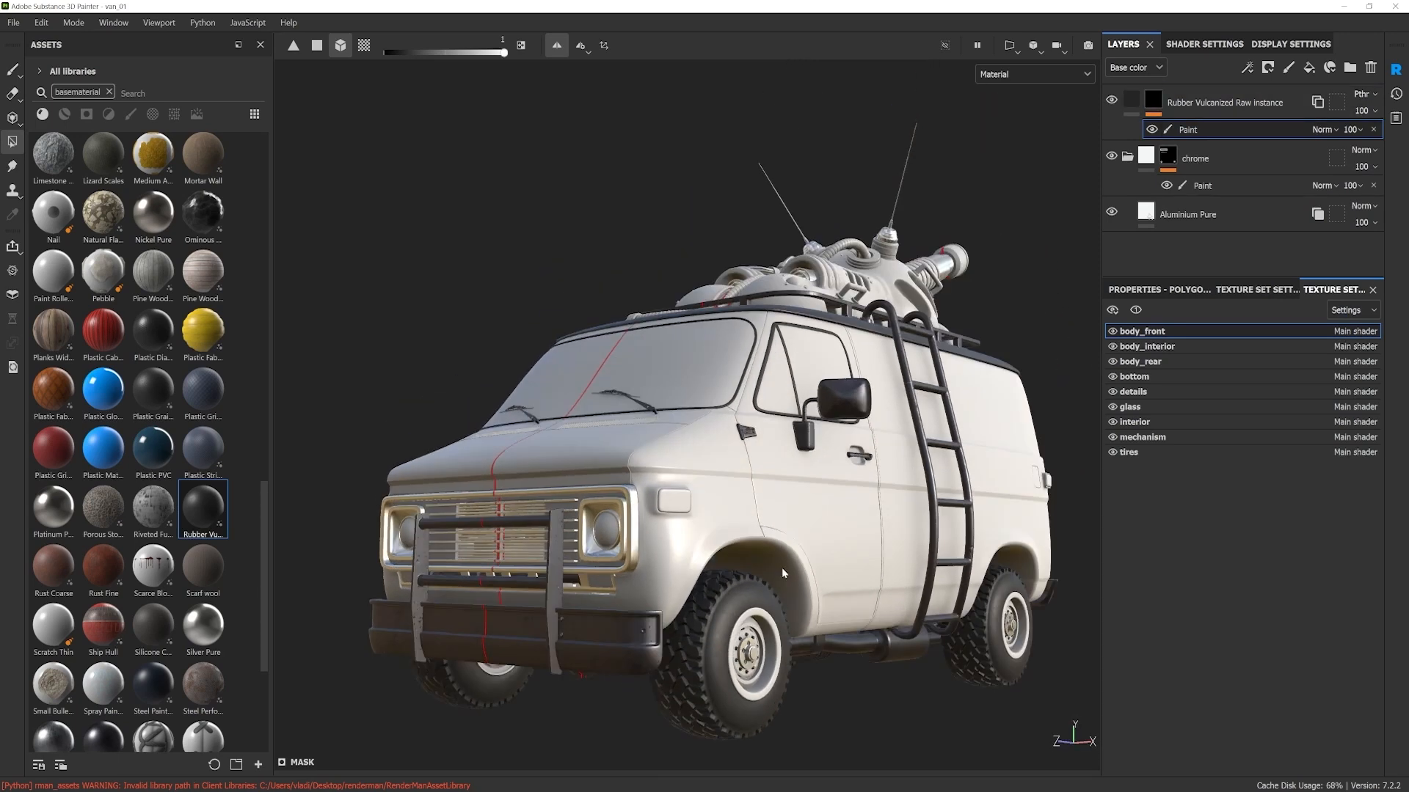
{"action": "left_click_drag", "start_coordinate": [731, 549], "coordinate": [903, 560], "text": "alt"}
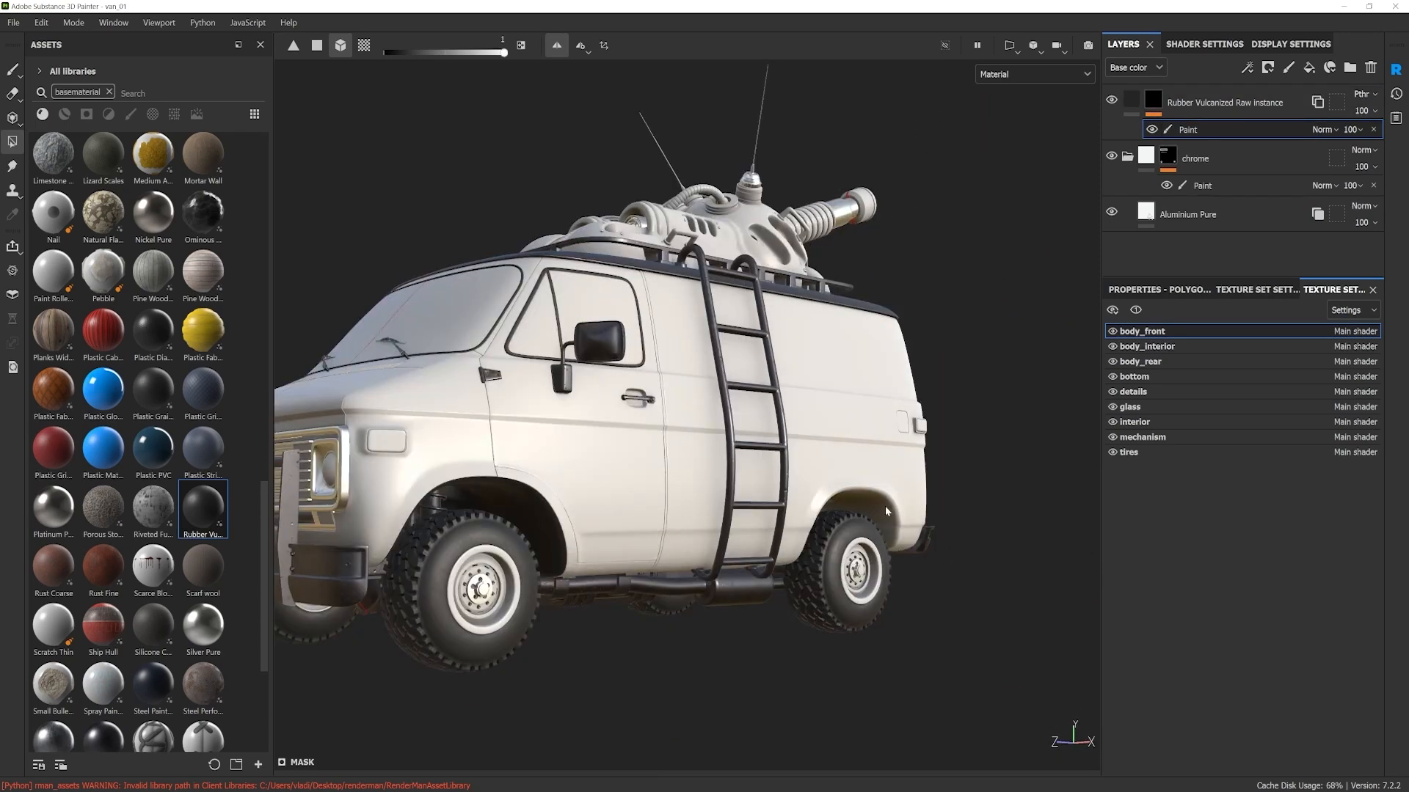
{"action": "mouse_move", "coordinate": [879, 509]}
{"action": "left_mouse_down", "text": "alt"}
{"action": "mouse_move", "coordinate": [884, 470]}
{"action": "mouse_move", "coordinate": [891, 525]}
{"action": "left_mouse_up", "text": "alt"}
{"action": "scroll", "coordinate": [888, 495], "scroll_direction": "up", "scroll_amount": 3}
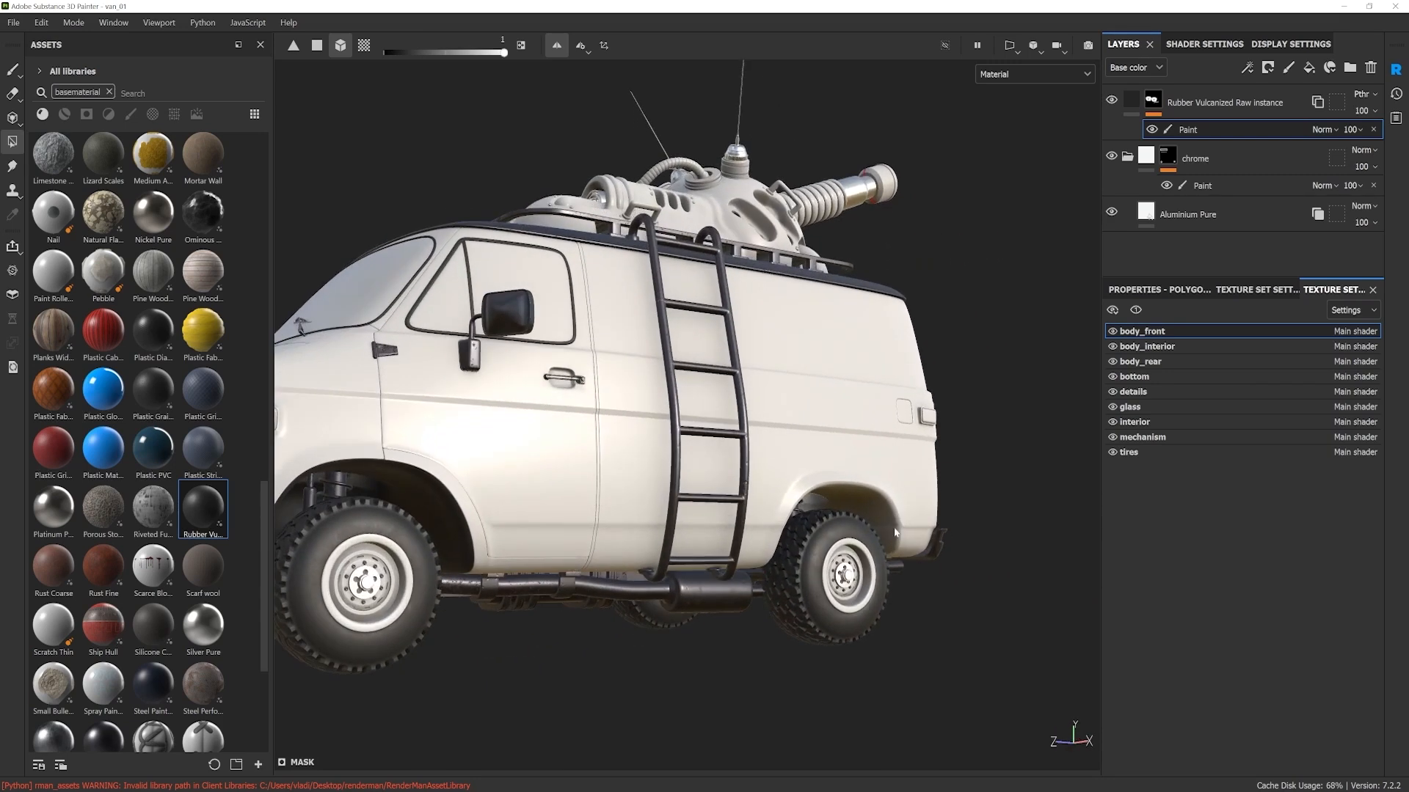
{"action": "middle_click_drag", "start_coordinate": [772, 521], "coordinate": [871, 540], "text": "alt"}
Step: Check which part body_rear covers and instantiate the tires' Rubber Vulcanized Raw layer into the body_rear texture set
{"action": "left_click", "coordinate": [1113, 363]}
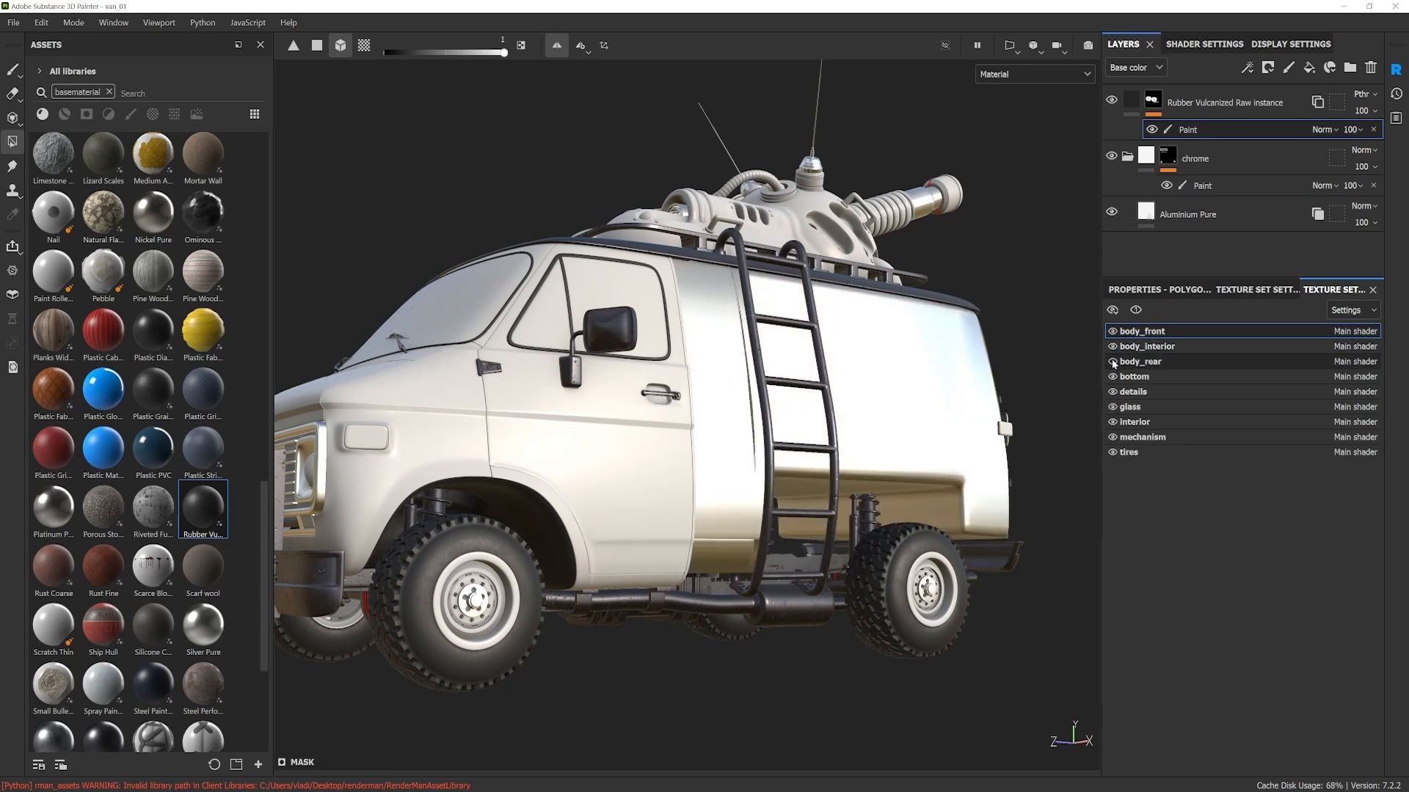
{"action": "left_click", "coordinate": [1113, 362]}
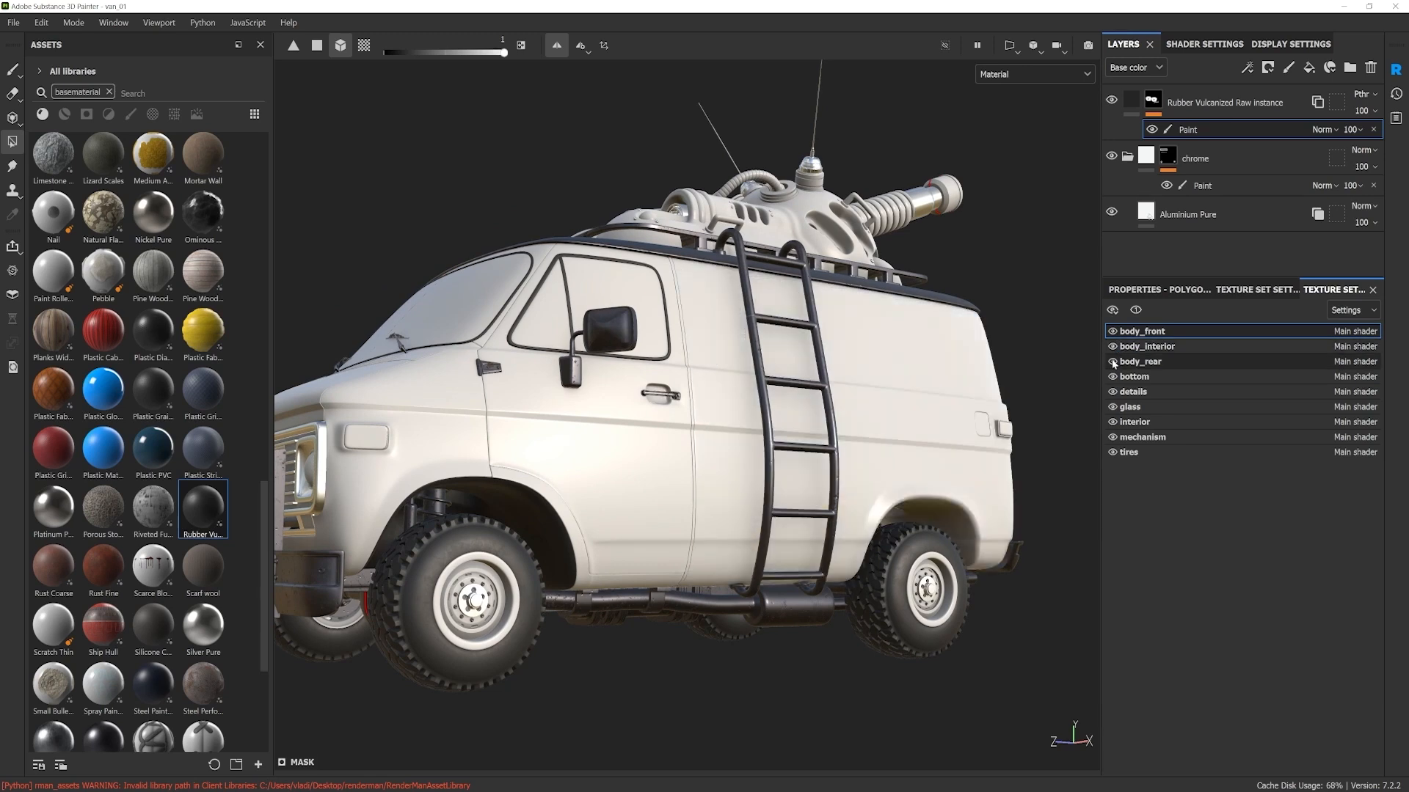
{"action": "left_click", "coordinate": [1130, 452]}
{"action": "left_click", "coordinate": [1207, 163]}
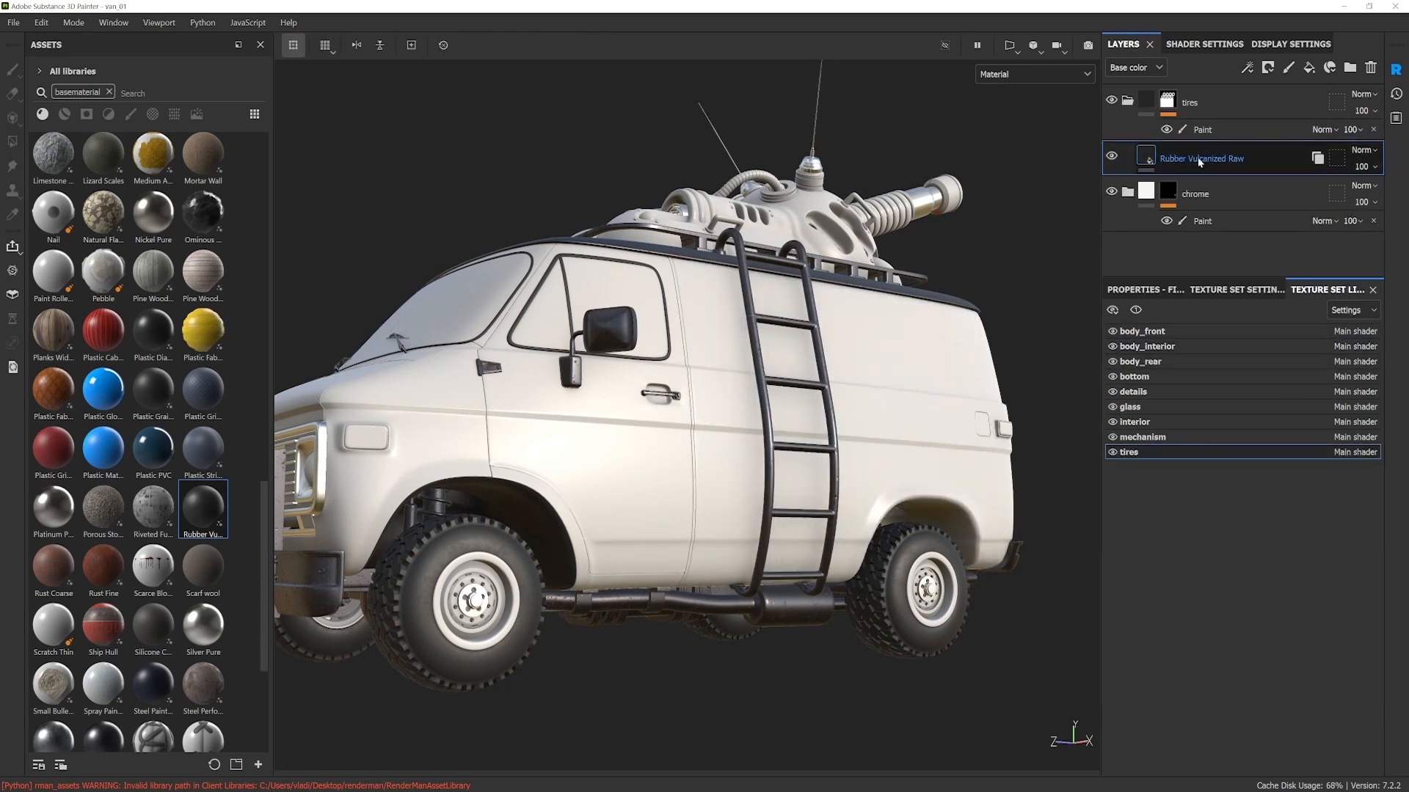
{"action": "right_click", "coordinate": [1207, 163]}
{"action": "left_click", "coordinate": [1221, 504]}
{"action": "left_click", "coordinate": [645, 374]}
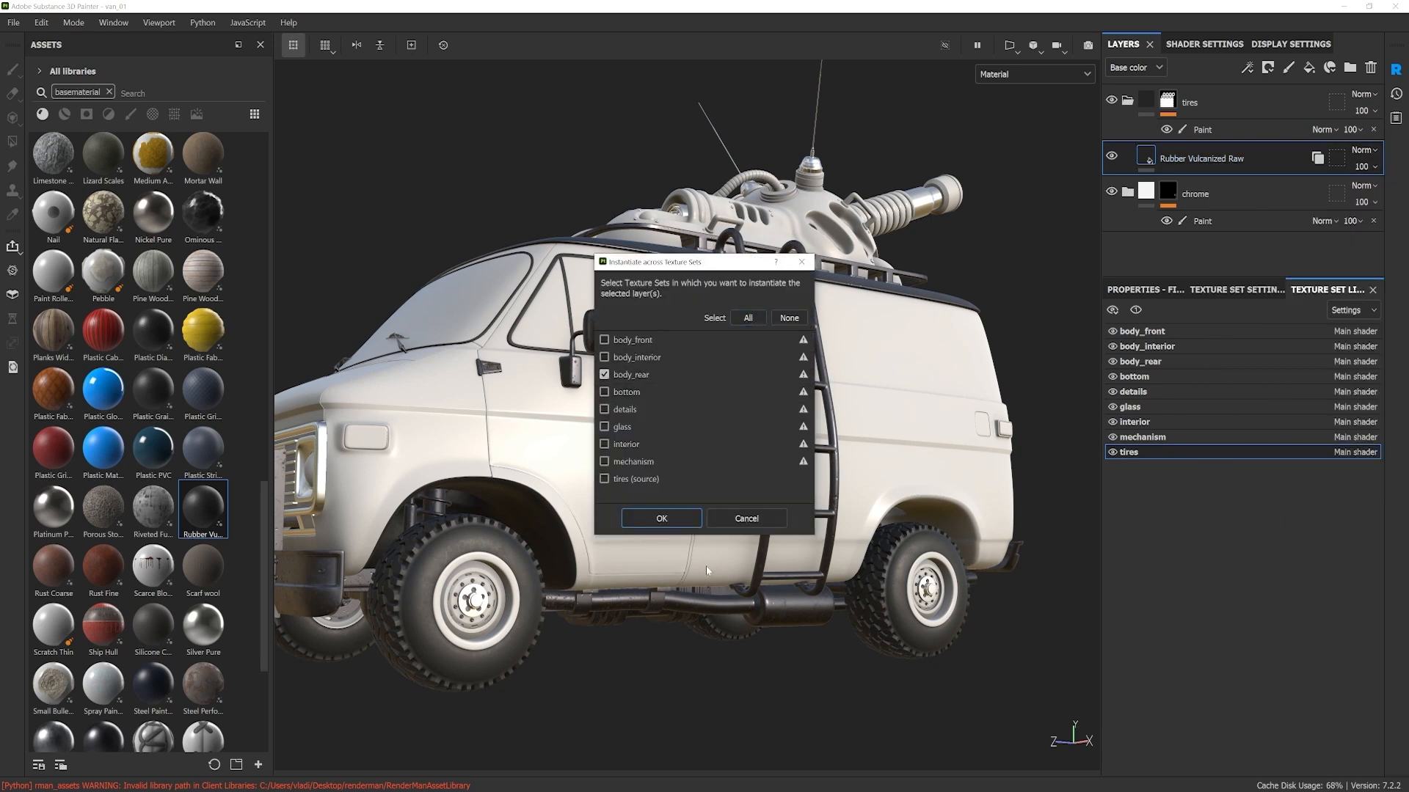
{"action": "left_click", "coordinate": [663, 521]}
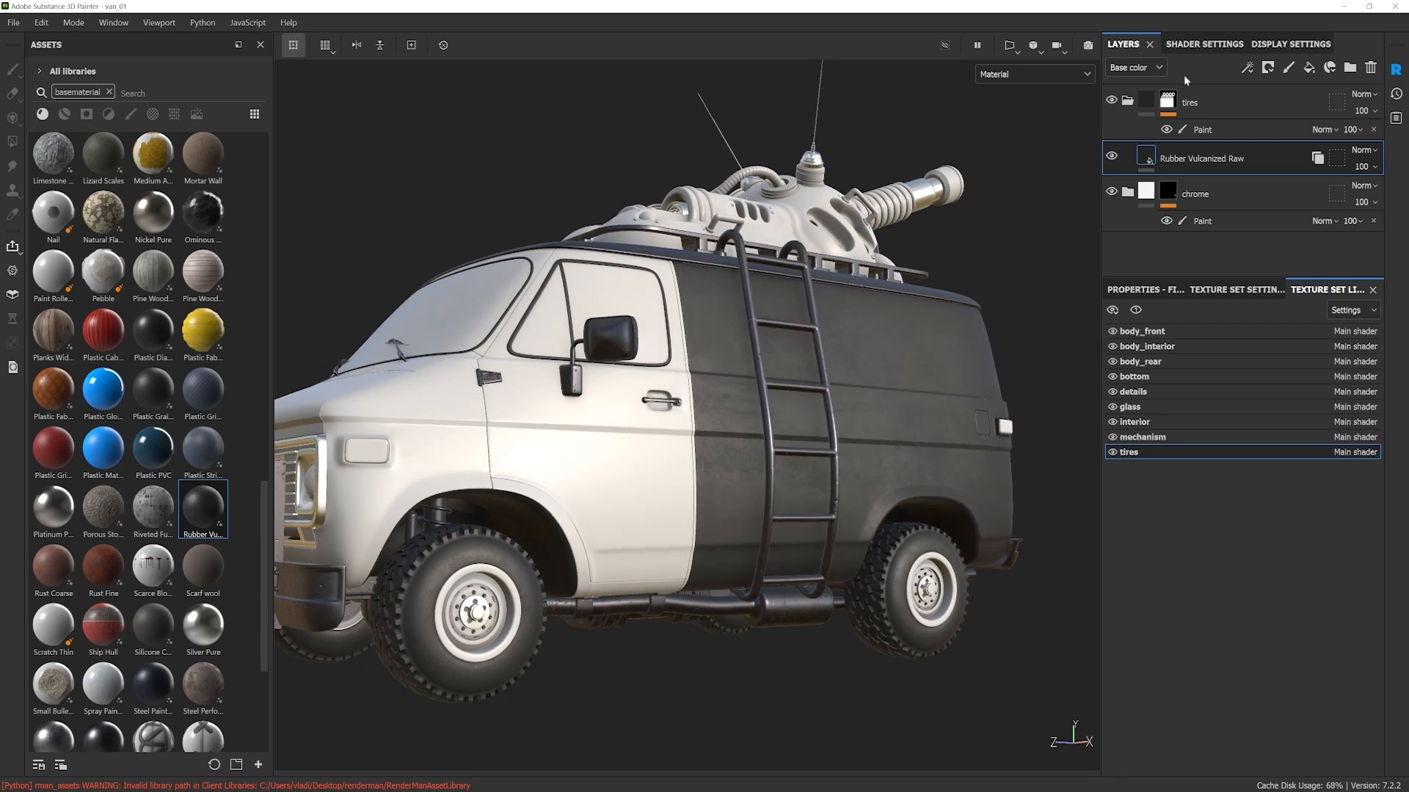
Step: In the body_rear texture set, add a black mask with a paint effect to the Rubber Vulcanized Raw instance
{"action": "left_click", "coordinate": [1220, 359]}
{"action": "left_click", "coordinate": [1211, 104]}
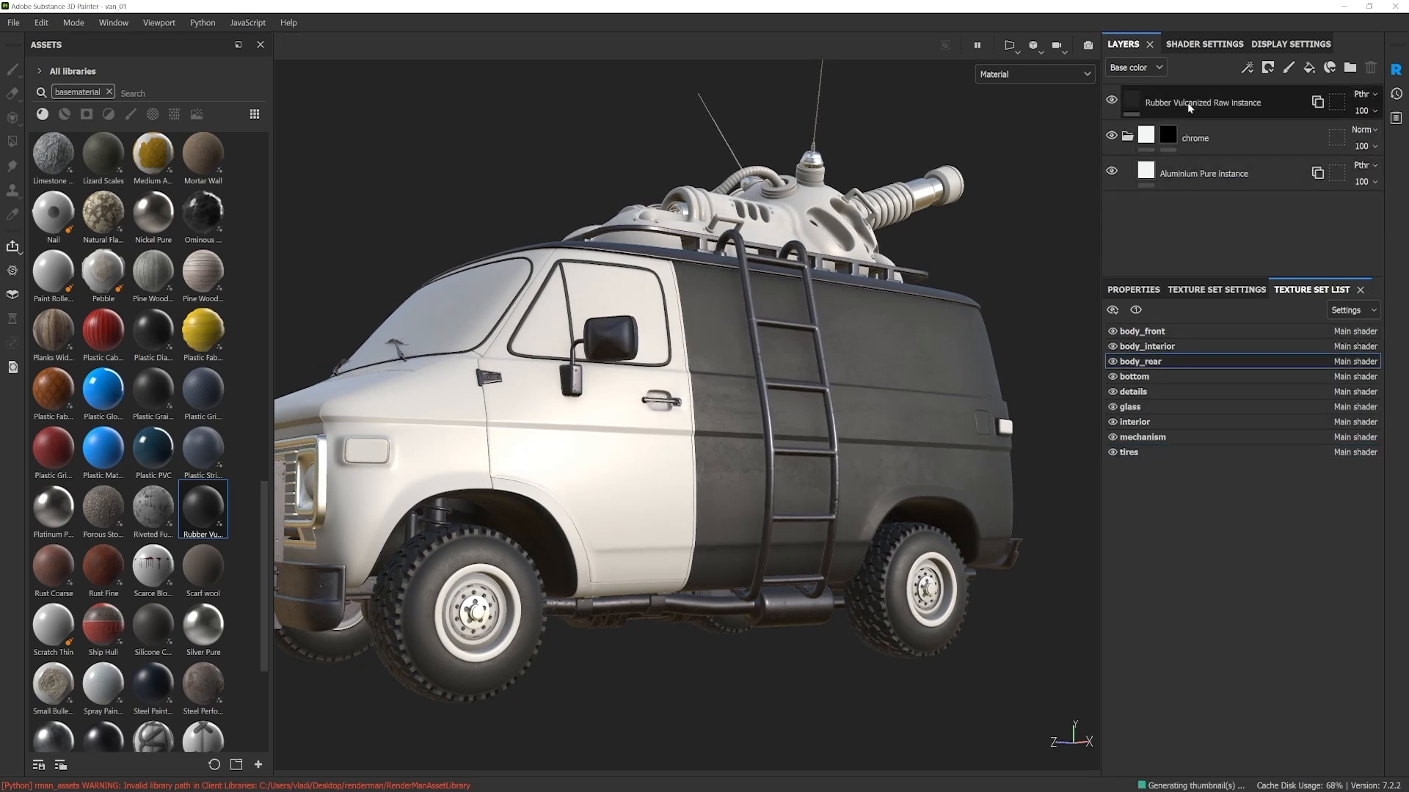
{"action": "right_click", "coordinate": [1218, 103]}
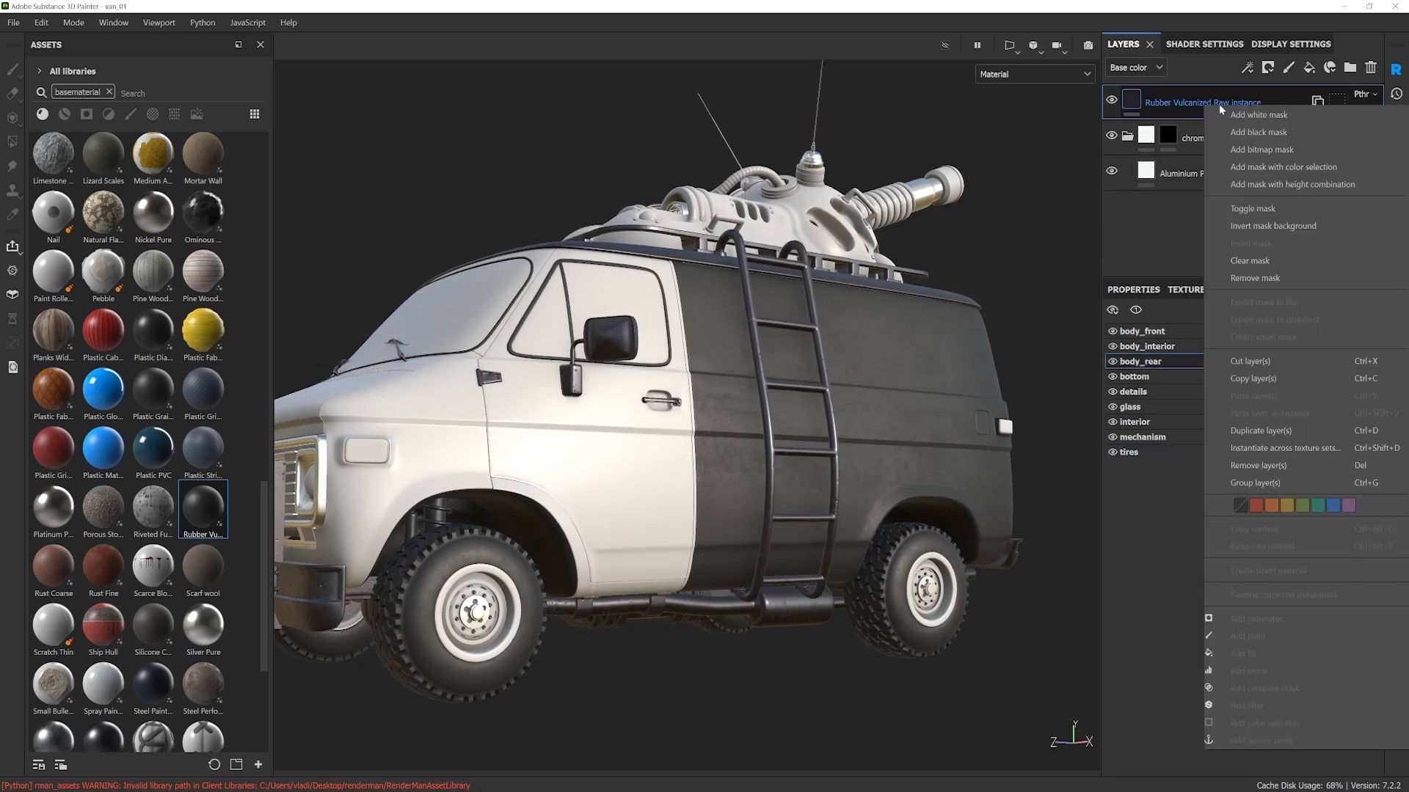
{"action": "left_click", "coordinate": [1293, 132]}
{"action": "right_click", "coordinate": [1156, 102]}
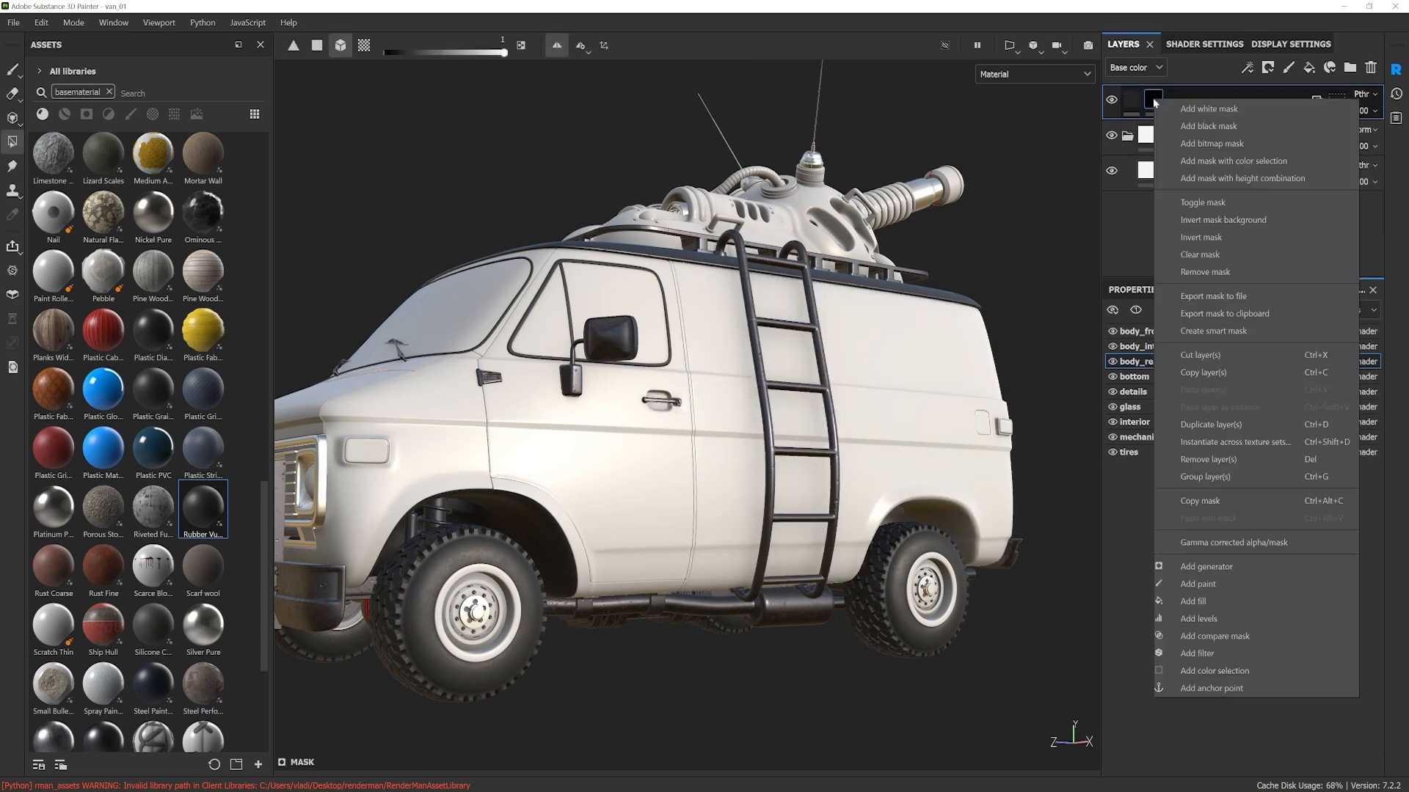
{"action": "left_click", "coordinate": [1198, 584]}
Step: Replace the basematerial asset filter with a search for steel and apply the Steel smart material to the van's front body
{"action": "scroll", "coordinate": [968, 512], "scroll_direction": "down", "scroll_amount": 4}
{"action": "left_click_drag", "start_coordinate": [907, 501], "coordinate": [789, 466], "text": "alt"}
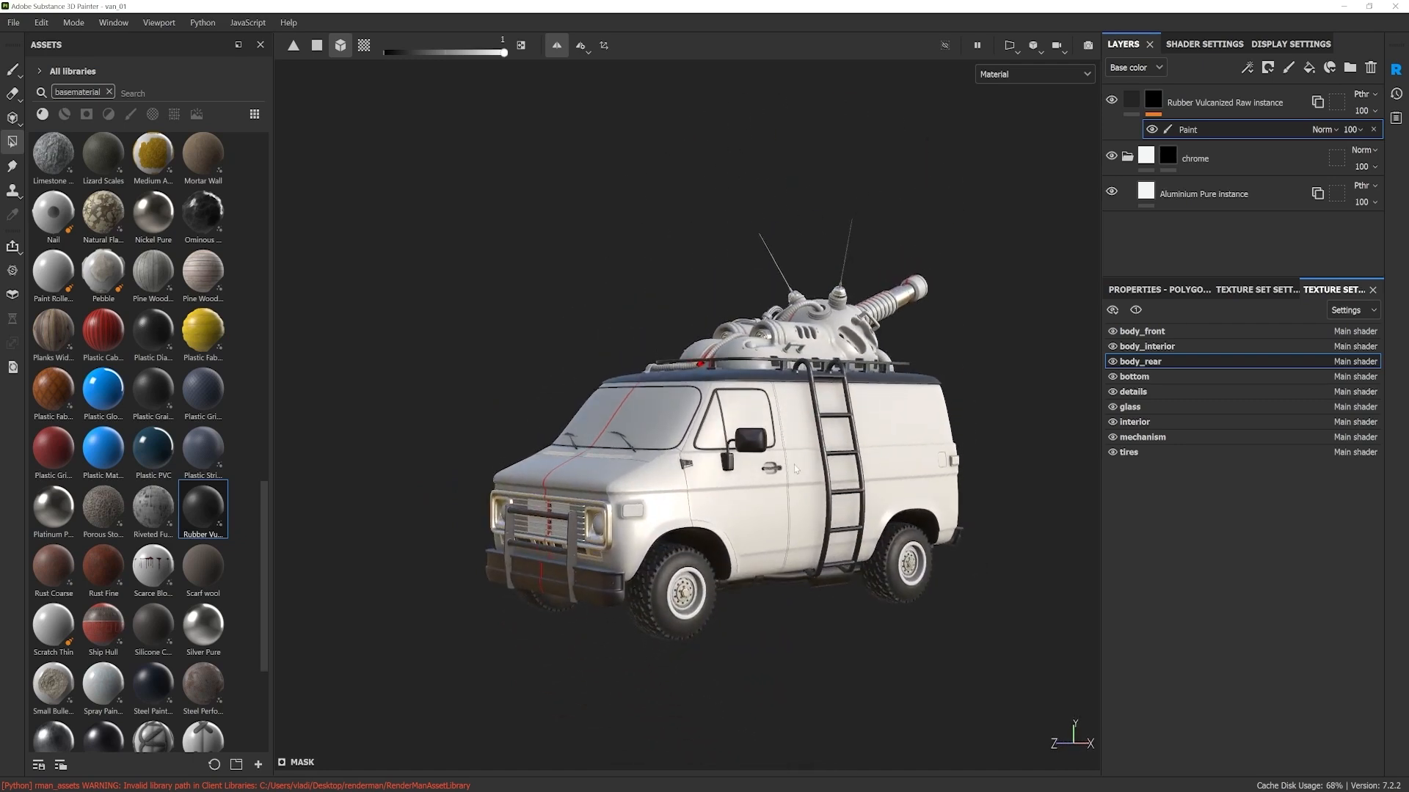
{"action": "scroll", "coordinate": [796, 477], "scroll_direction": "up", "scroll_amount": 3}
{"action": "middle_click_drag", "start_coordinate": [801, 499], "coordinate": [795, 490], "text": "alt"}
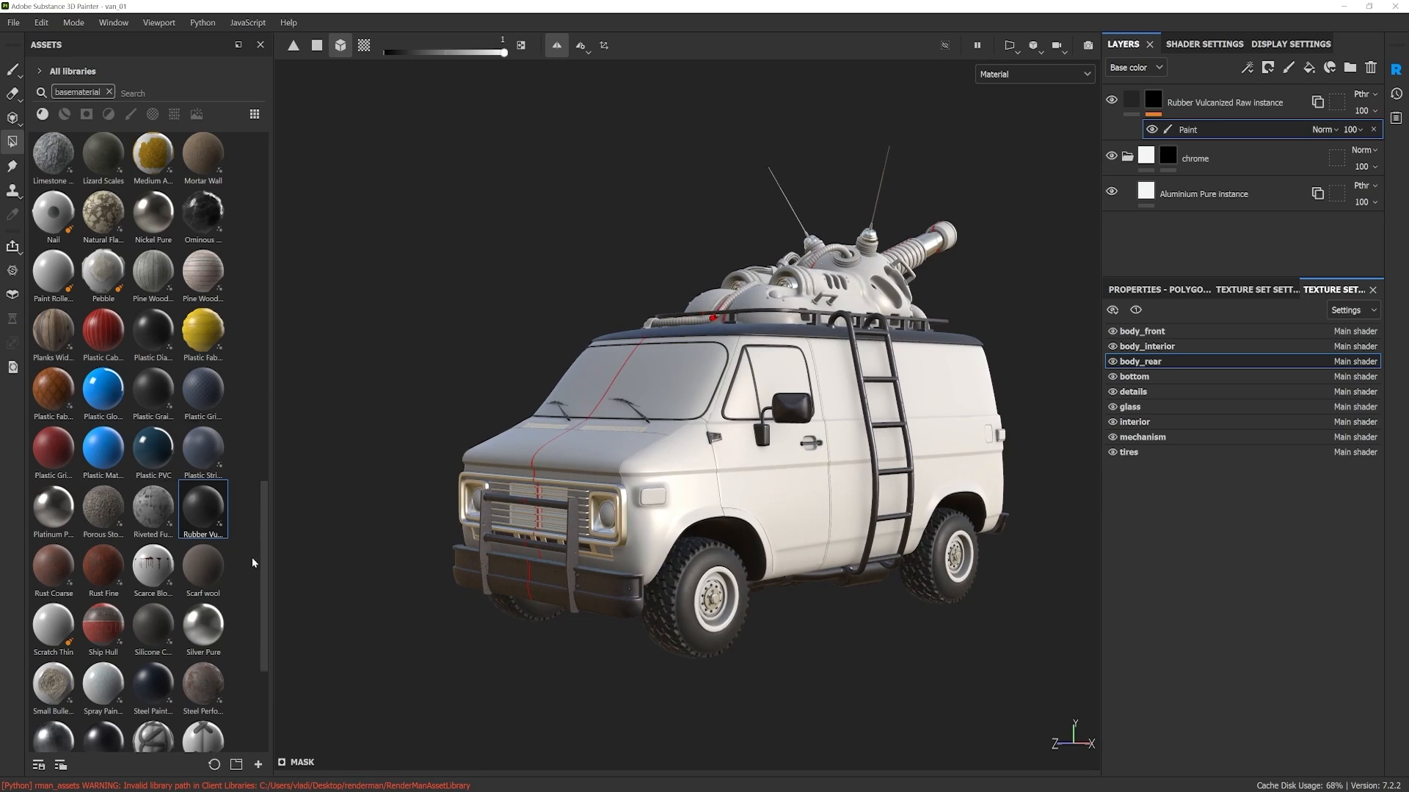
{"action": "scroll", "coordinate": [258, 618], "scroll_direction": "down", "scroll_amount": 5}
{"action": "left_click_drag", "start_coordinate": [260, 610], "coordinate": [257, 301]}
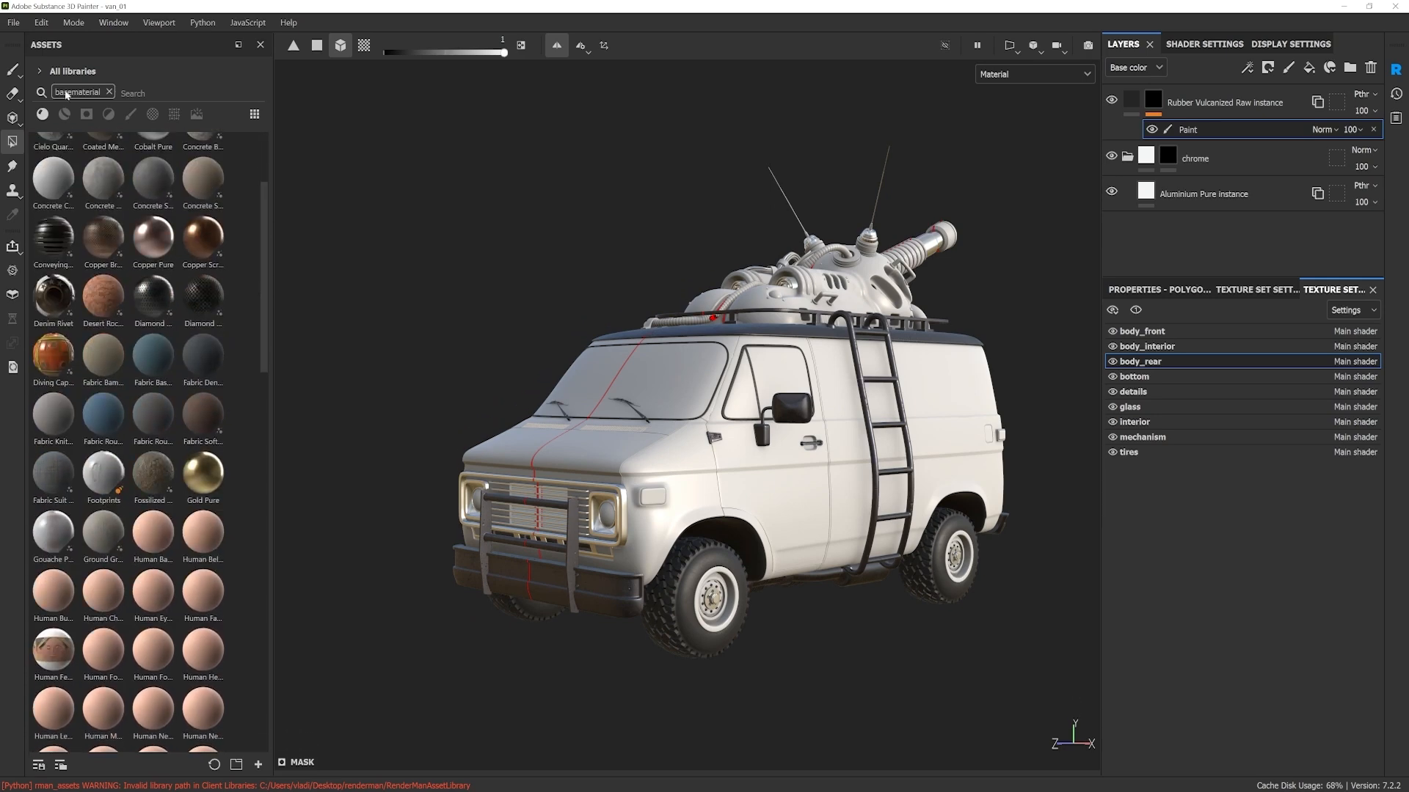
{"action": "left_click", "coordinate": [109, 92]}
{"action": "type", "text": "st"}
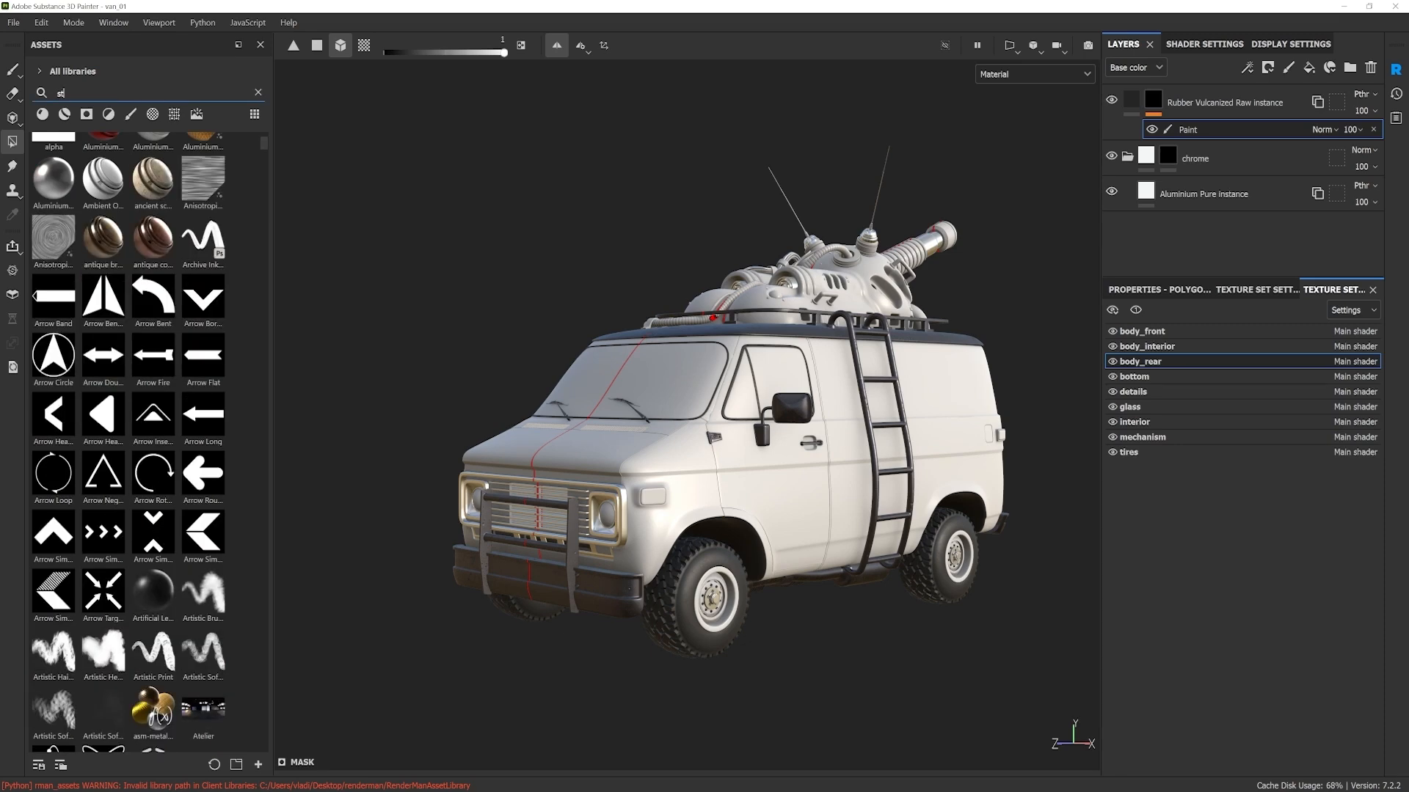
{"action": "type", "text": "eell"}
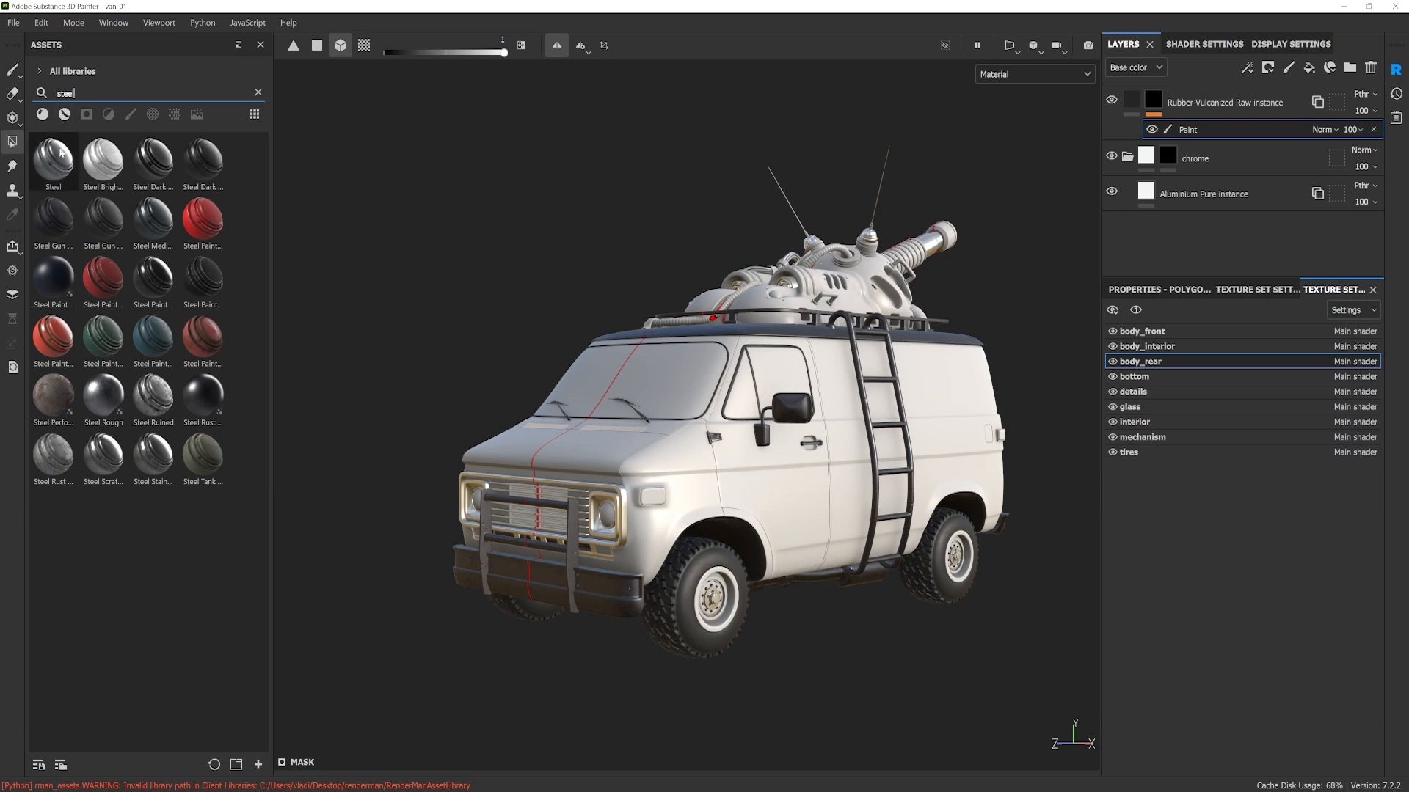
{"action": "mouse_move", "coordinate": [52, 177]}
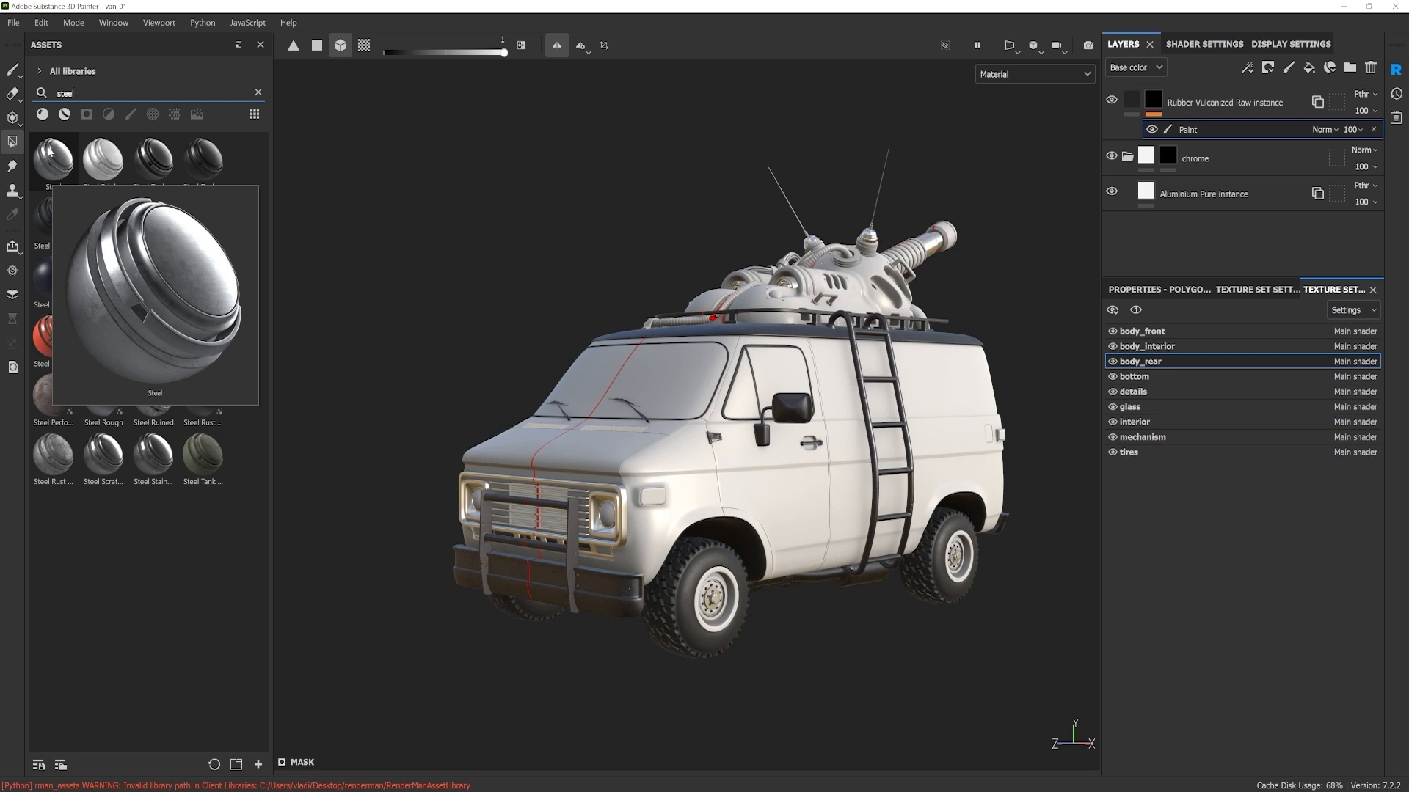
{"action": "left_click_drag", "start_coordinate": [71, 163], "coordinate": [744, 502]}
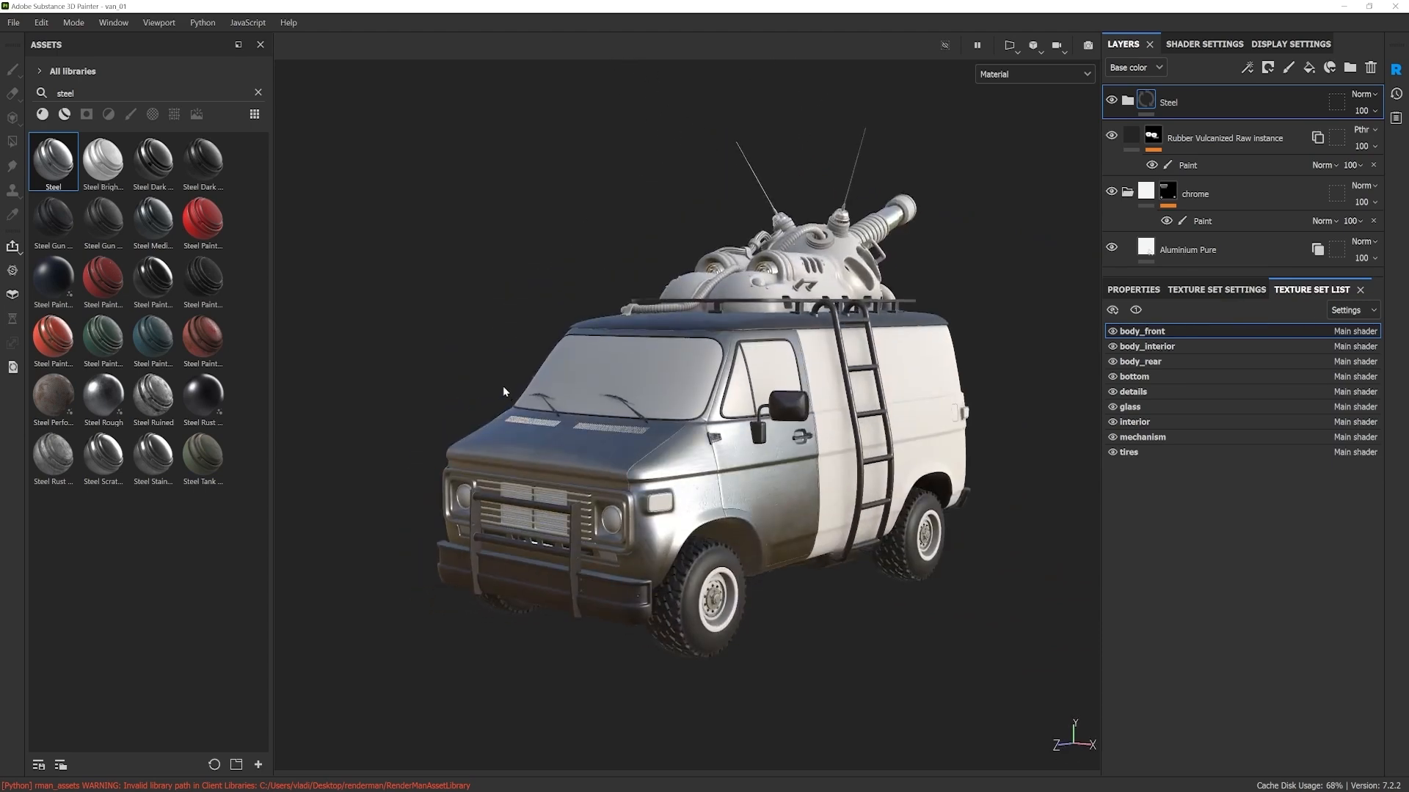
{"action": "scroll", "coordinate": [730, 501], "scroll_direction": "up", "scroll_amount": 4}
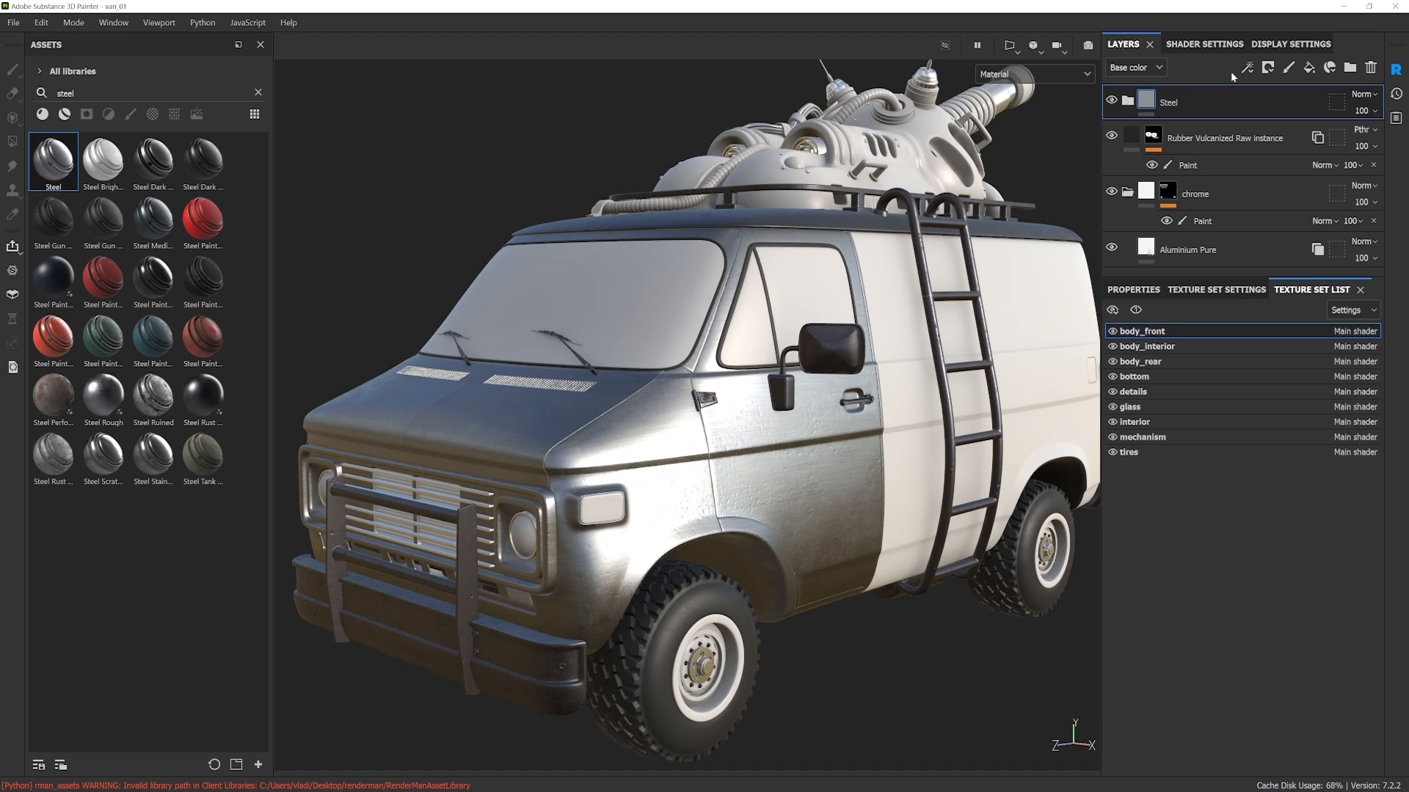
Step: Examine the layers inside the Steel folder, collapse it again, and clear the asset search
{"action": "left_click", "coordinate": [1127, 102]}
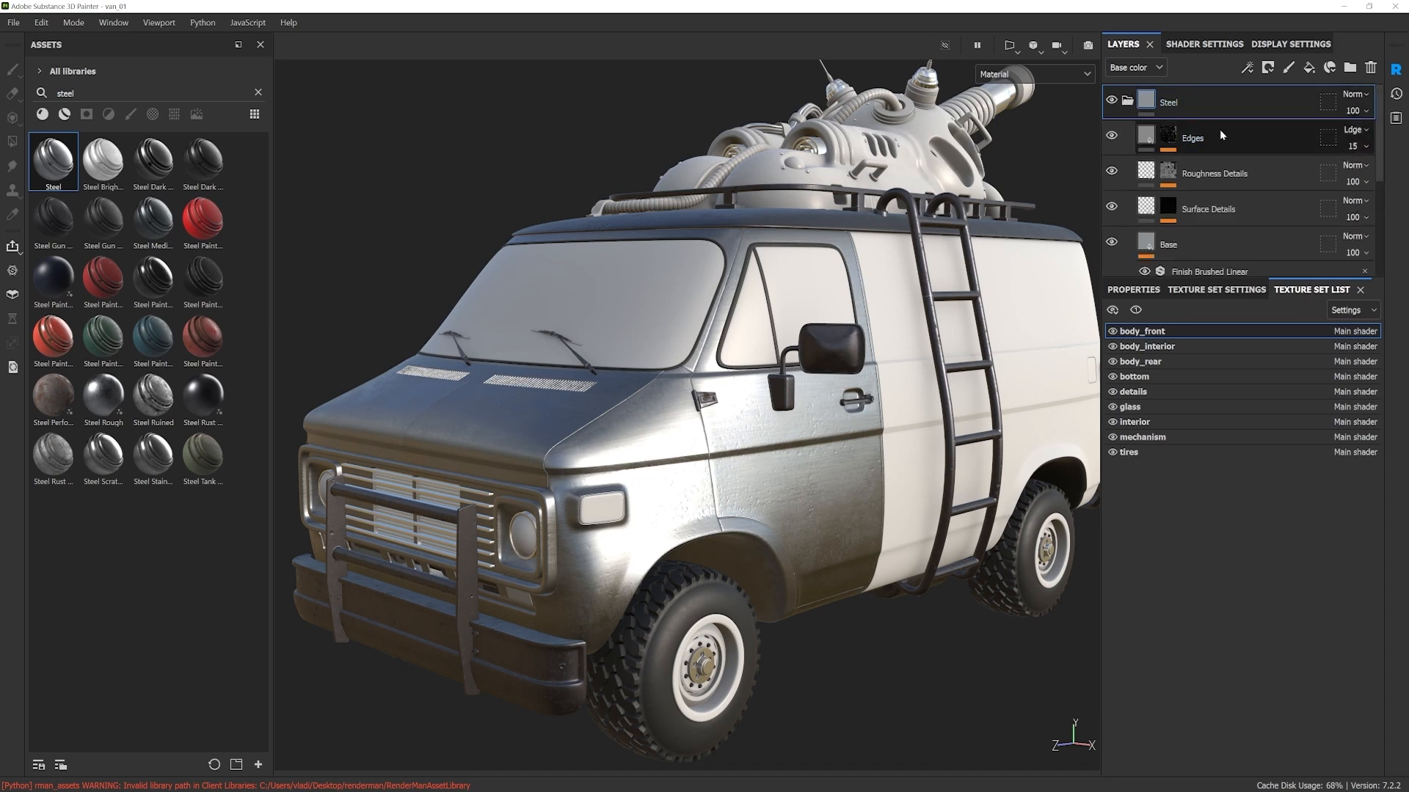
{"action": "scroll", "coordinate": [1235, 133], "scroll_direction": "down", "scroll_amount": 2}
{"action": "scroll", "coordinate": [1236, 213], "scroll_direction": "up", "scroll_amount": 2}
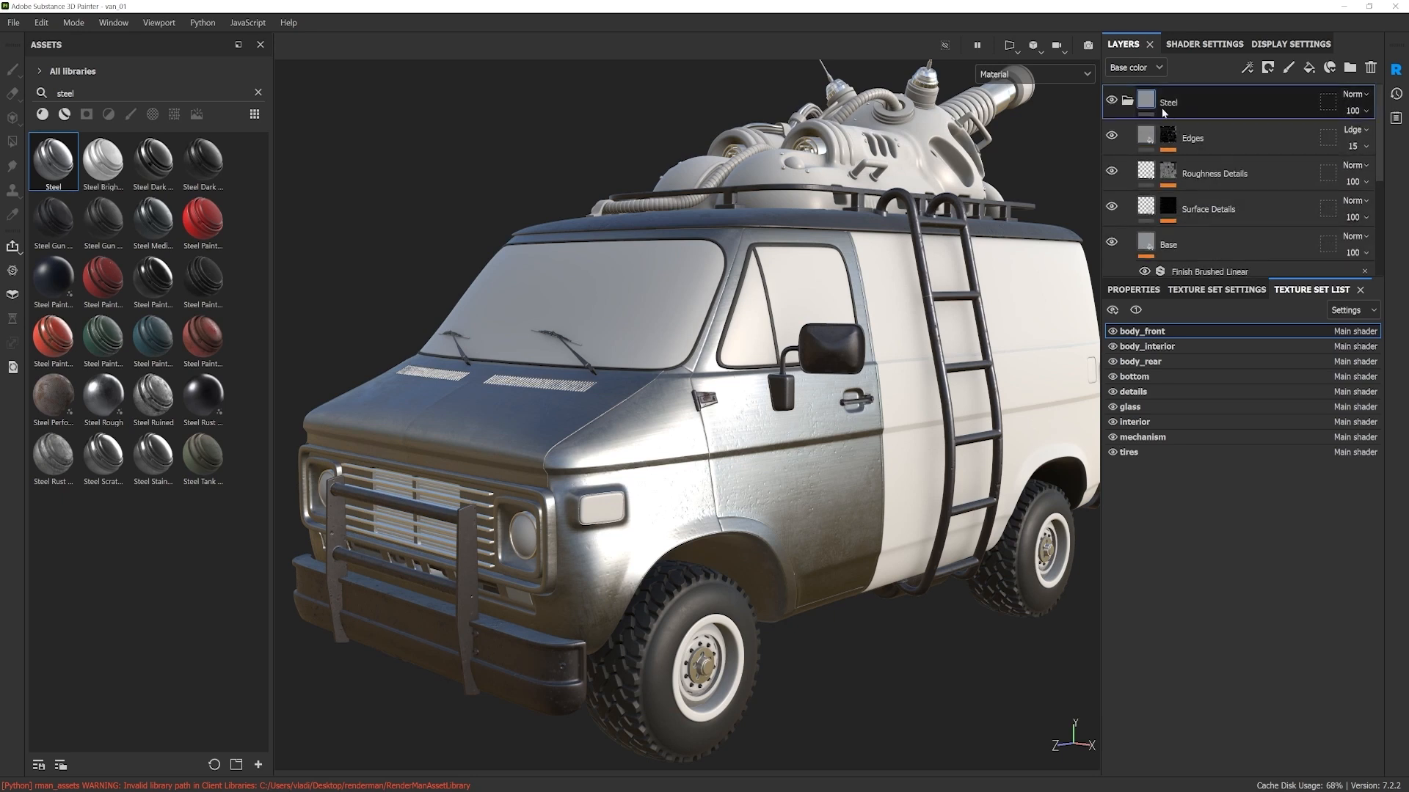
{"action": "left_click", "coordinate": [1127, 102]}
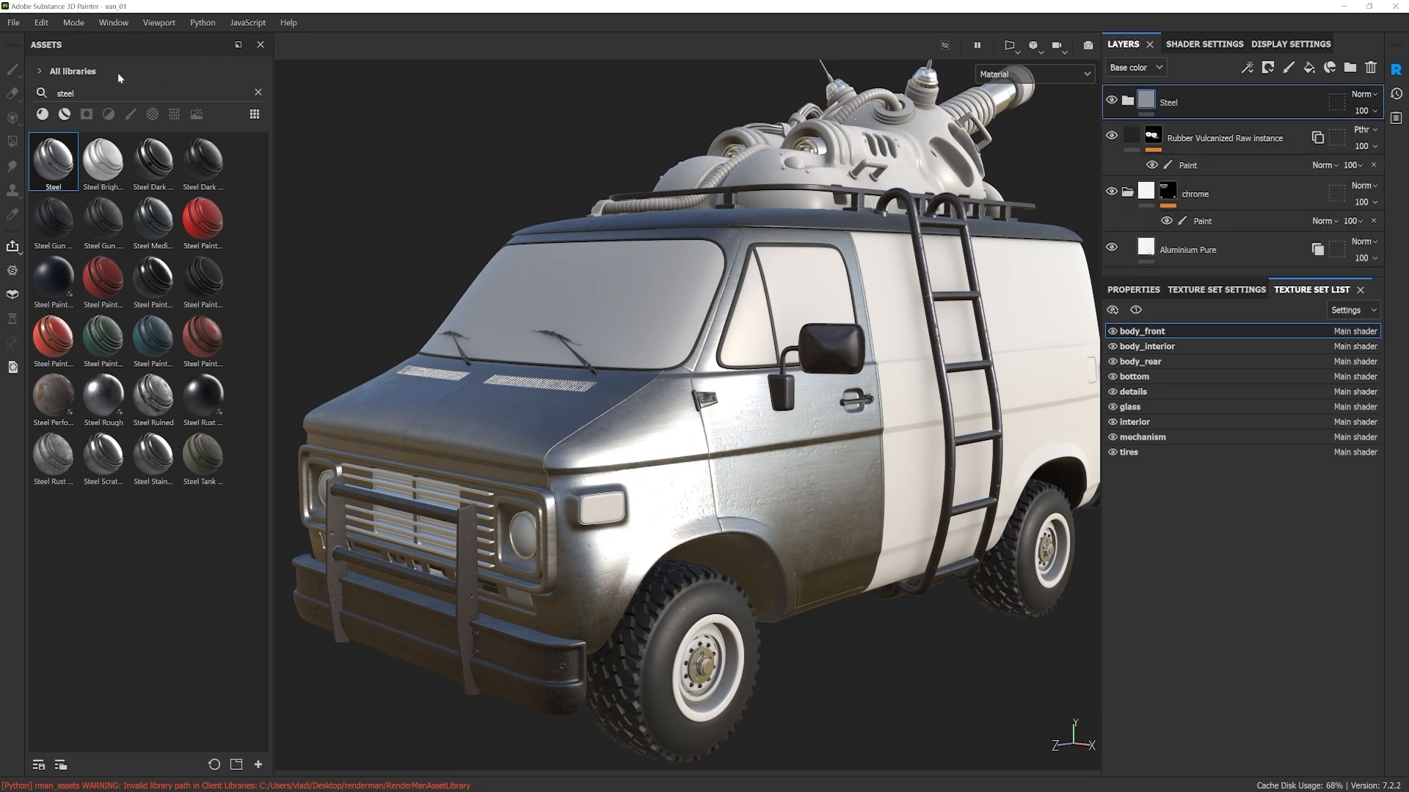
{"action": "left_click", "coordinate": [259, 93]}
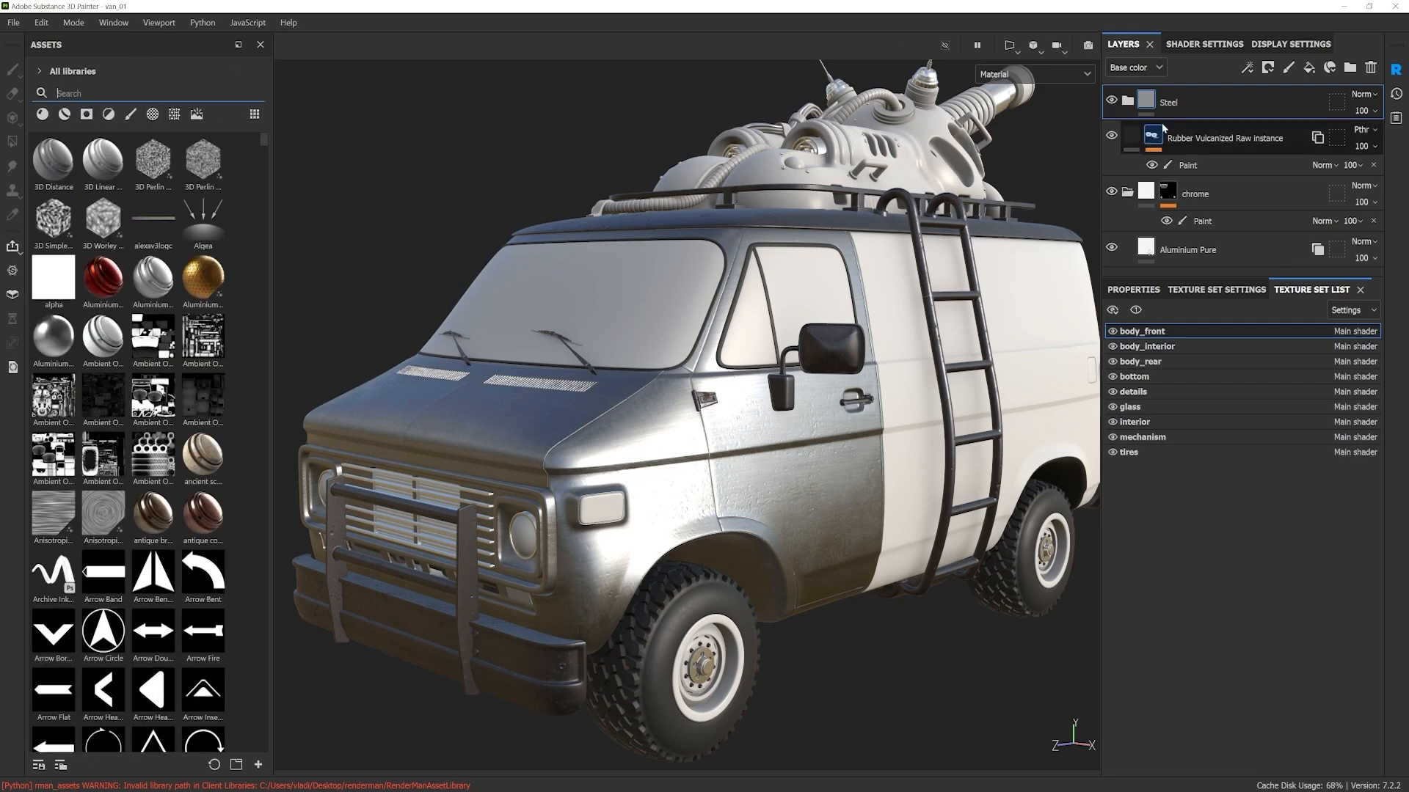
Step: Delete the Steel folder from the body_front layers and browse the smart materials for a replacement
{"action": "left_click", "coordinate": [1370, 66]}
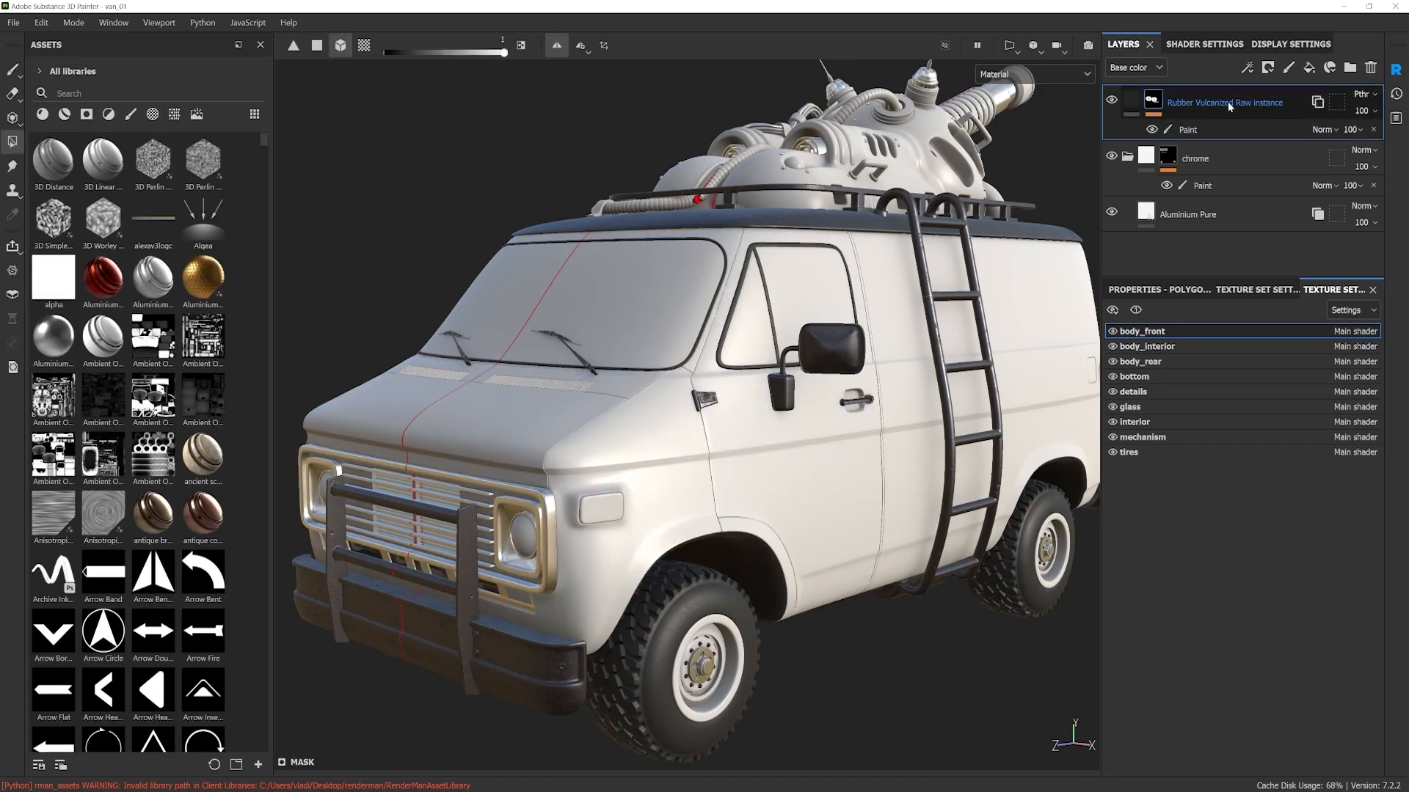
{"action": "left_click", "coordinate": [64, 114]}
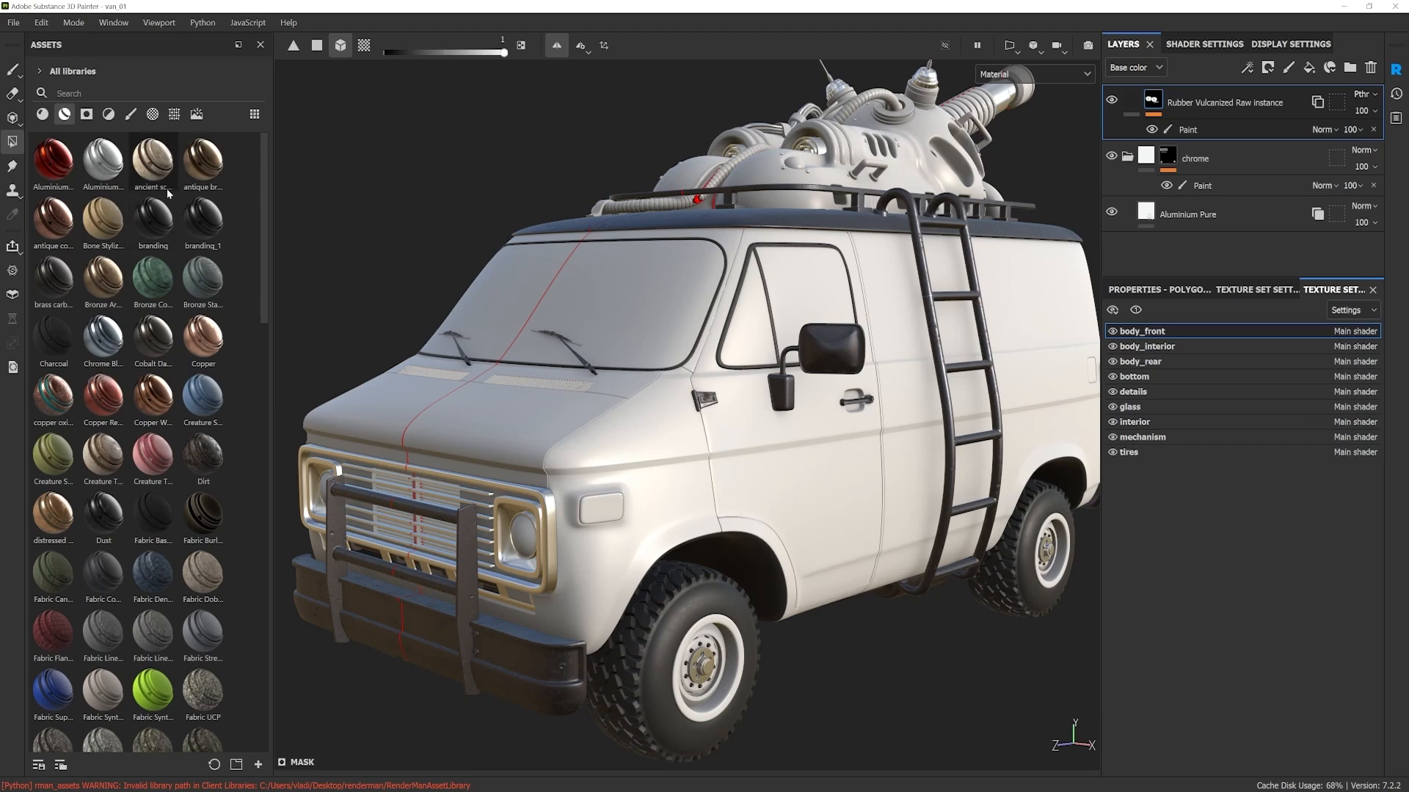
{"action": "mouse_move", "coordinate": [168, 193]}
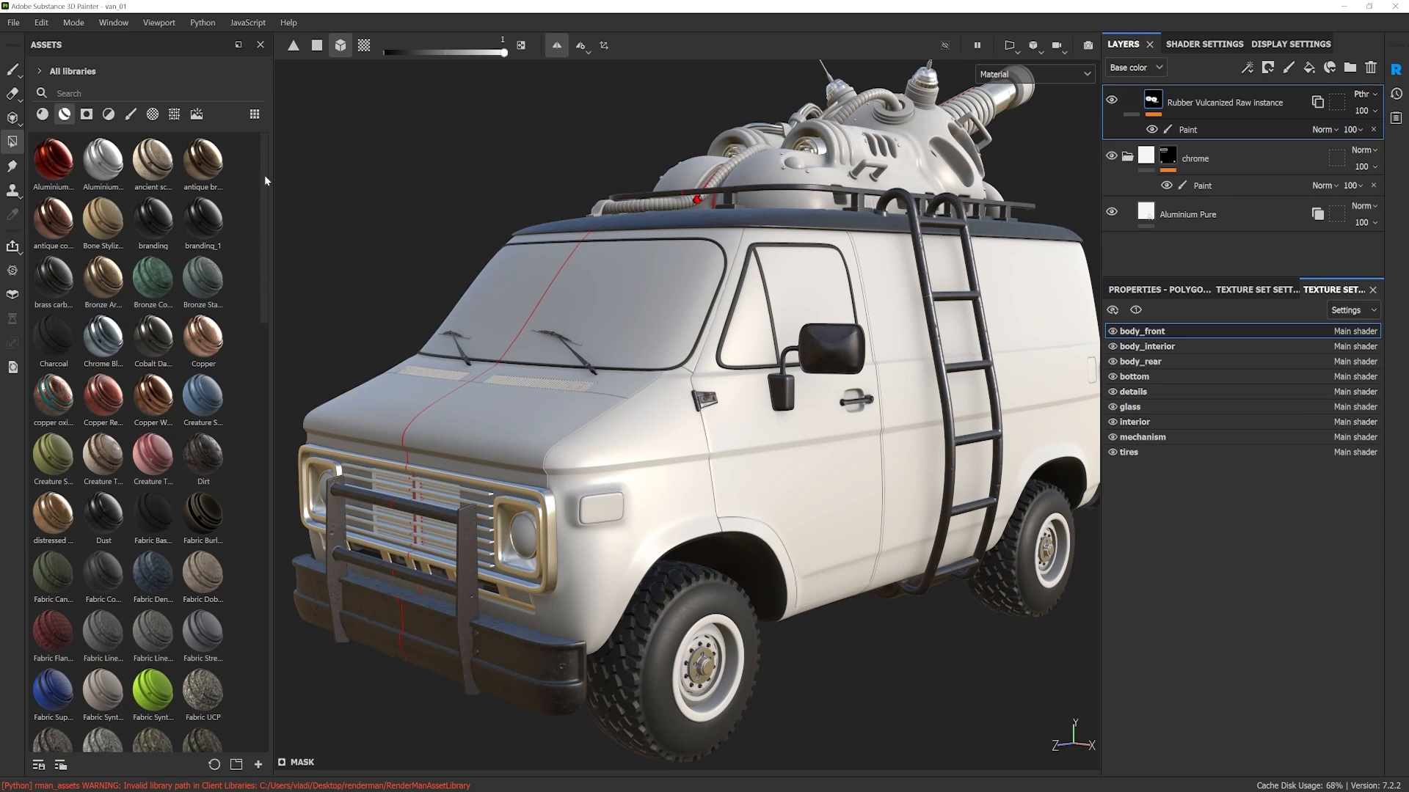
{"action": "left_click_drag", "start_coordinate": [266, 217], "coordinate": [248, 561]}
{"action": "scroll", "coordinate": [248, 561], "scroll_direction": "down", "scroll_amount": 2}
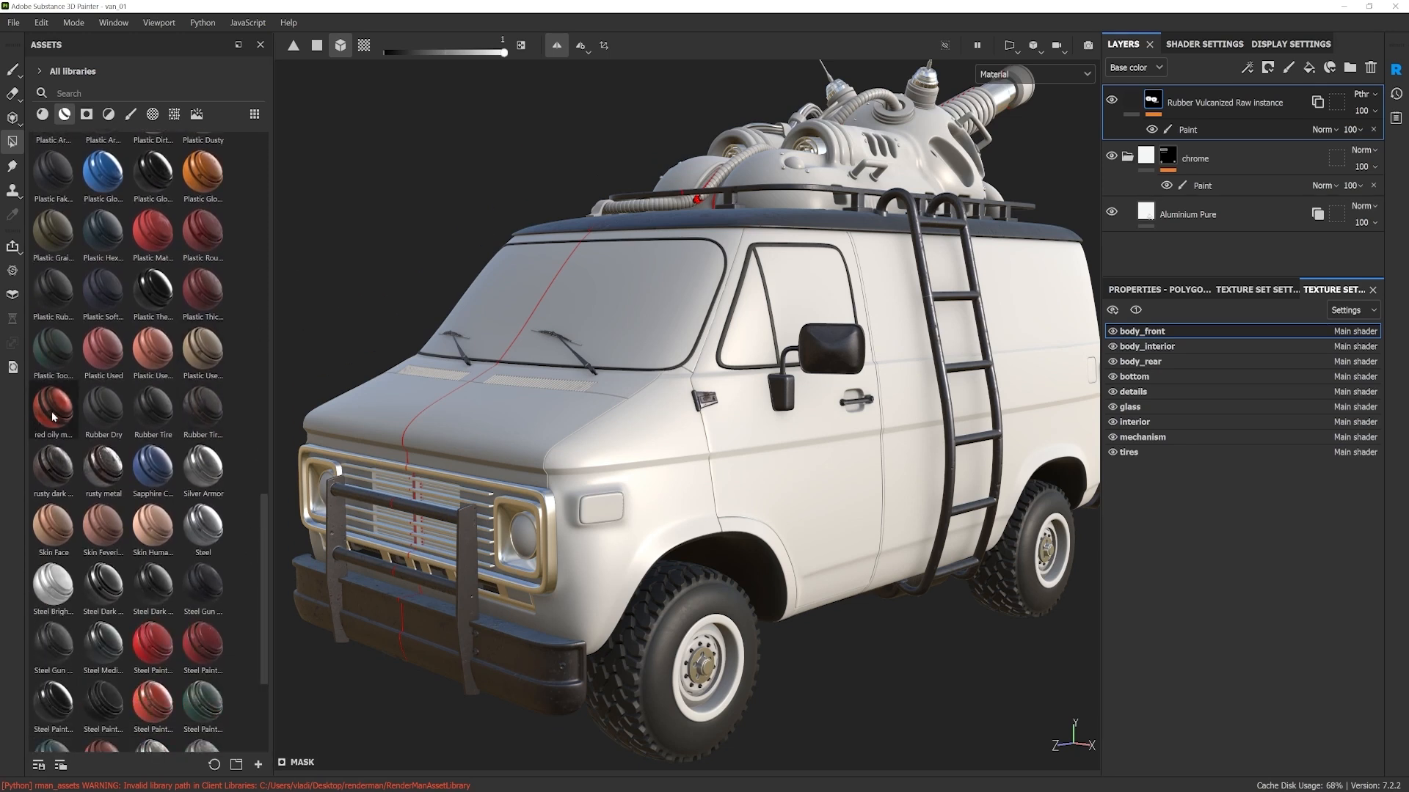
{"action": "mouse_move", "coordinate": [53, 417]}
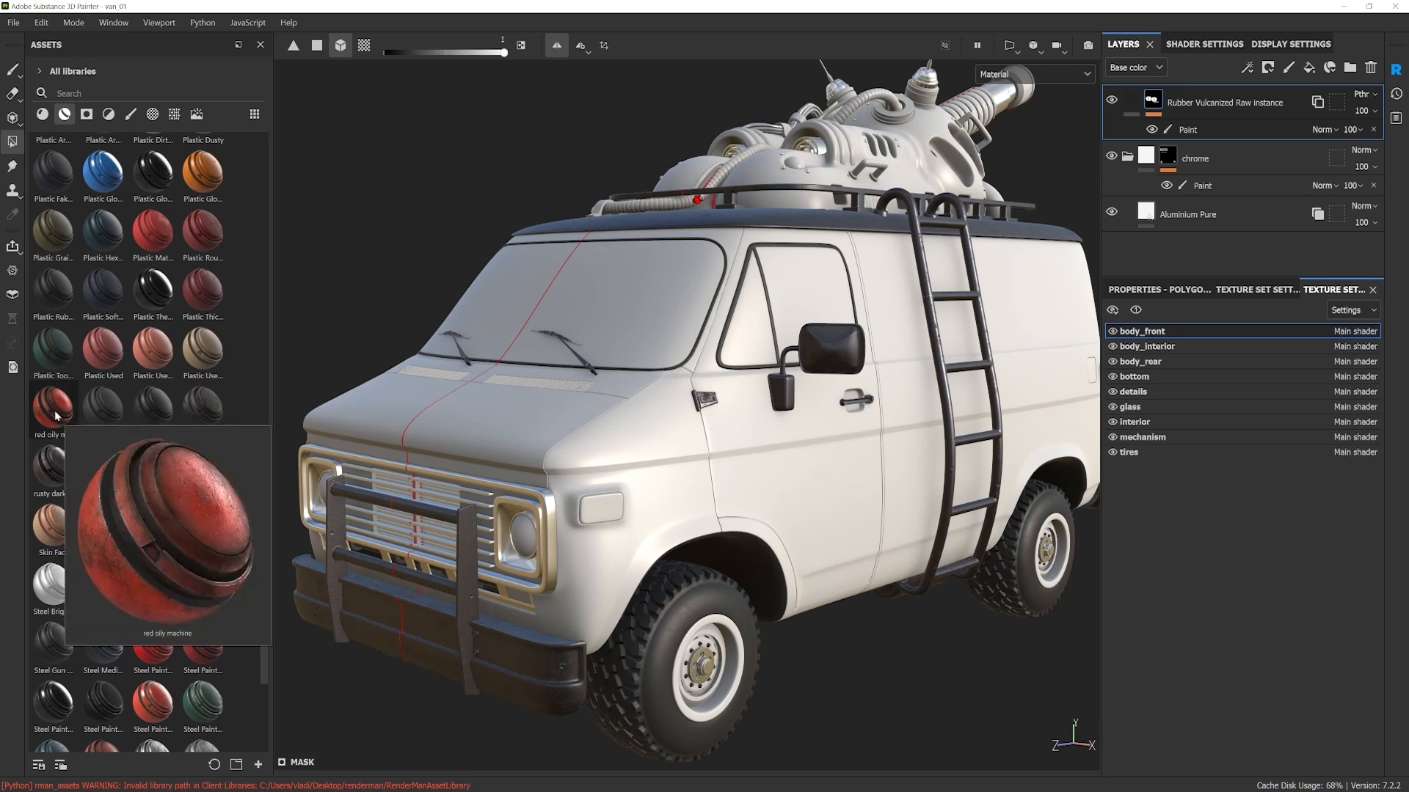
Step: Apply the red oily machine smart material to the van's front body
{"action": "left_click_drag", "start_coordinate": [55, 415], "coordinate": [641, 426]}
{"action": "left_click_drag", "start_coordinate": [722, 466], "coordinate": [710, 497], "text": "alt"}
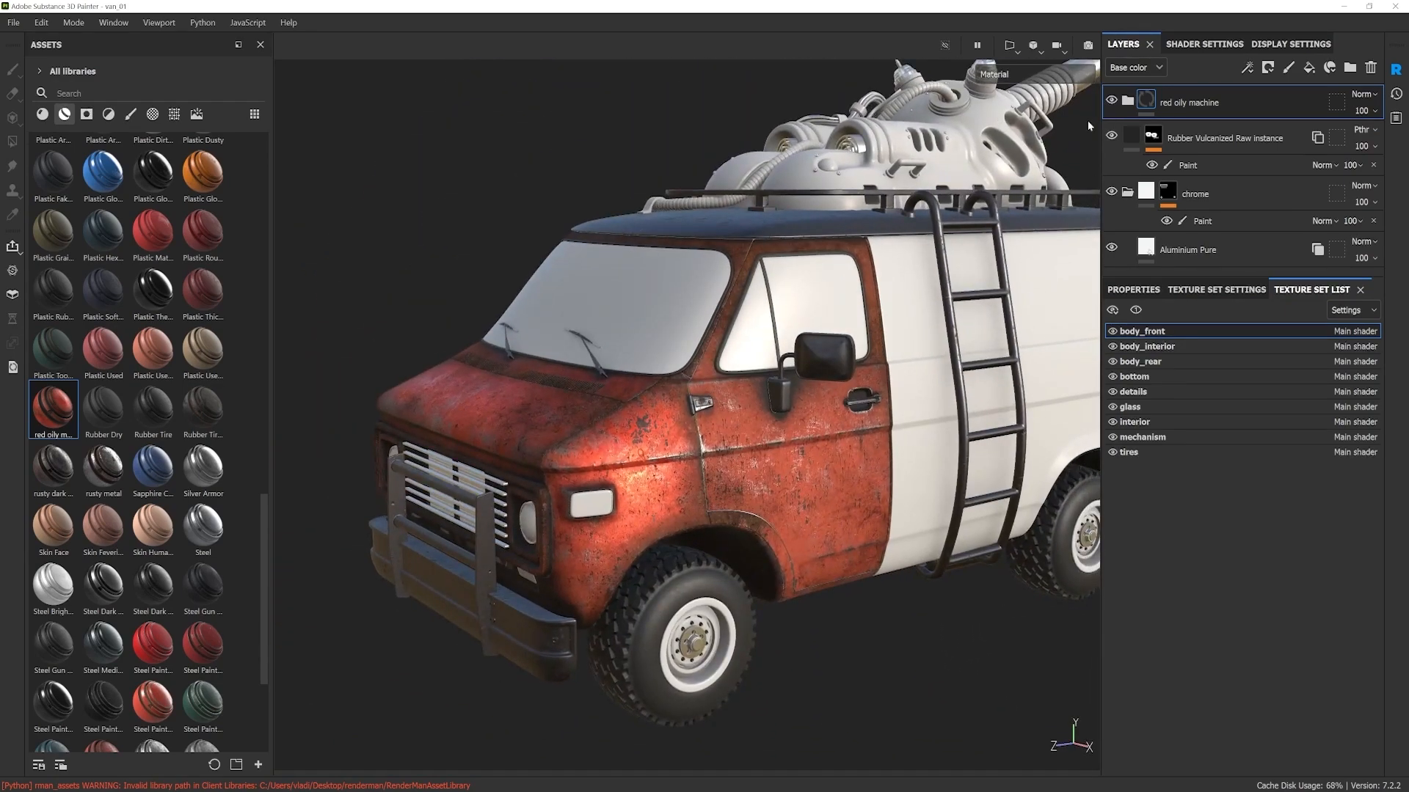
{"action": "right_click_drag", "start_coordinate": [949, 288], "coordinate": [906, 357], "text": "alt"}
{"action": "left_click_drag", "start_coordinate": [906, 356], "coordinate": [946, 355], "text": "alt"}
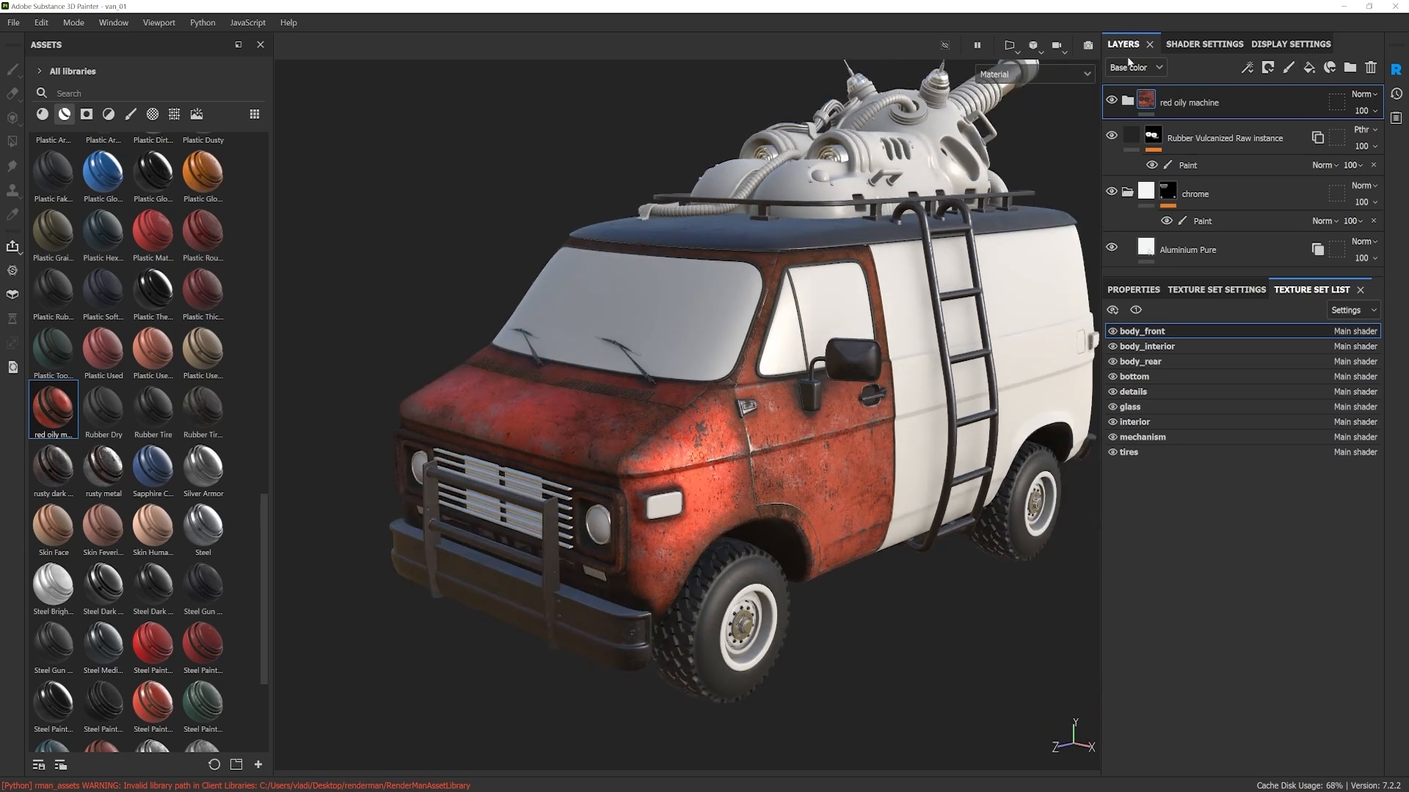
Step: Enlarge the layer stack, open the red oily machine folder, and examine the paint, rust and dirt layers inside it
{"action": "left_click_drag", "start_coordinate": [1219, 275], "coordinate": [1250, 551]}
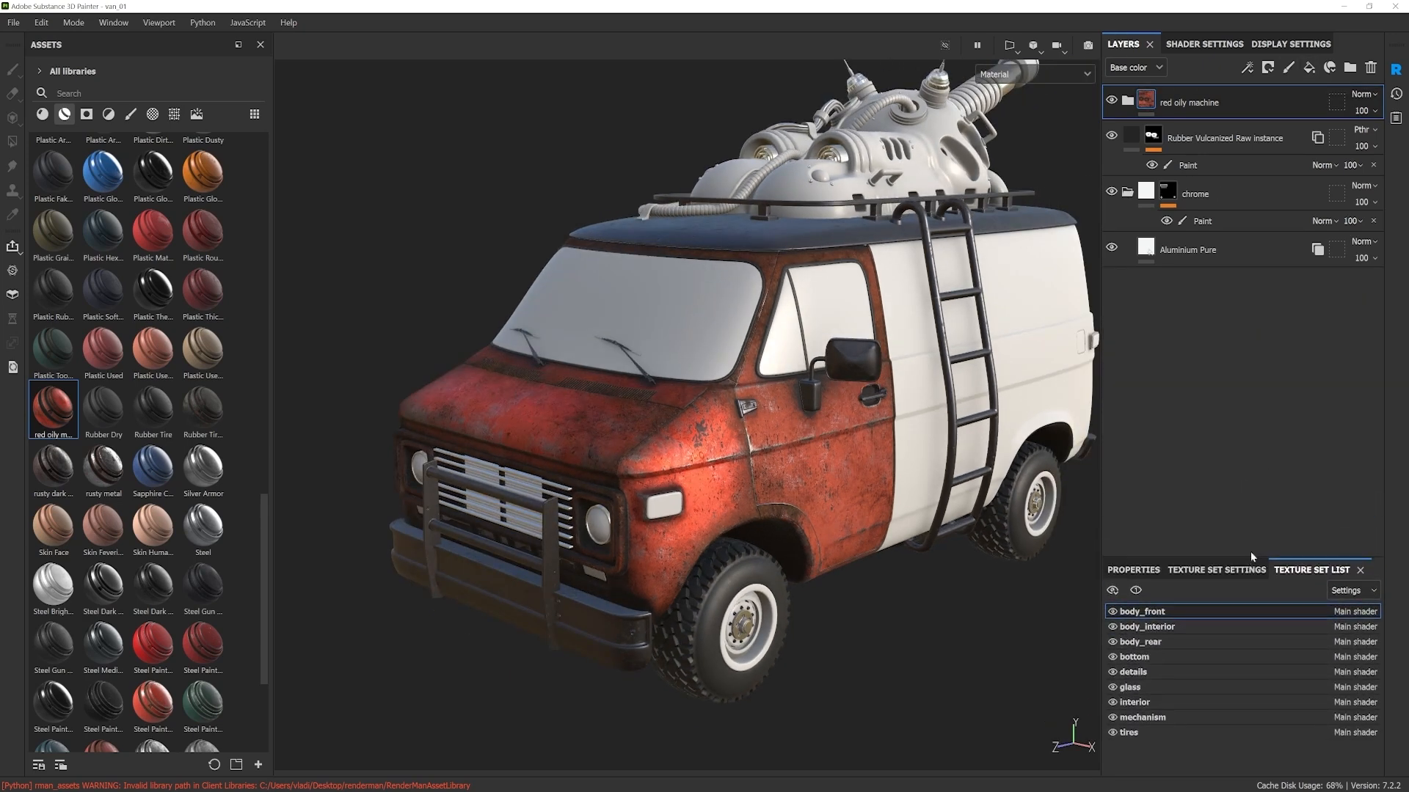
{"action": "left_click", "coordinate": [1129, 103]}
{"action": "scroll", "coordinate": [1210, 330], "scroll_direction": "down", "scroll_amount": 5}
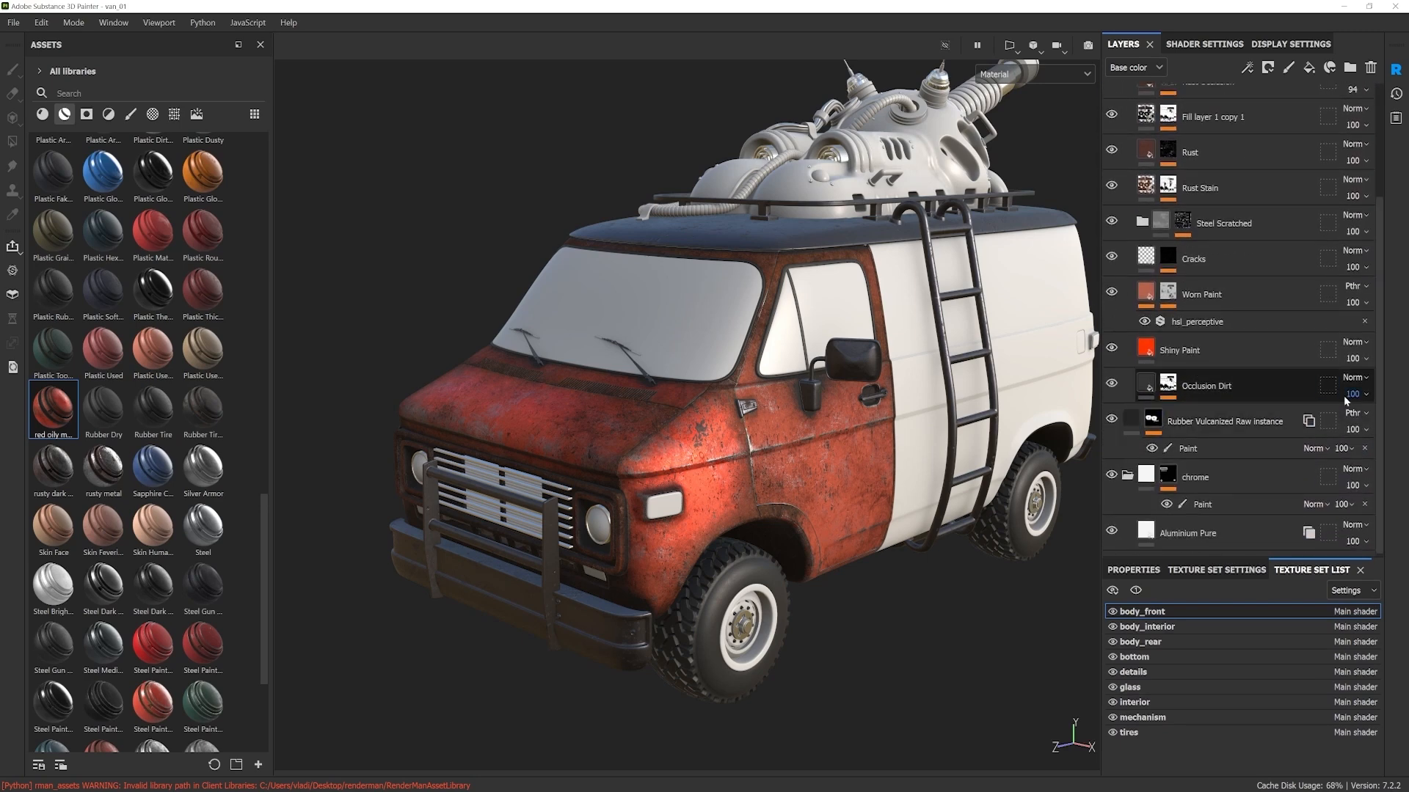
{"action": "scroll", "coordinate": [1372, 374], "scroll_direction": "up", "scroll_amount": 4}
{"action": "scroll", "coordinate": [1379, 345], "scroll_direction": "up", "scroll_amount": 1}
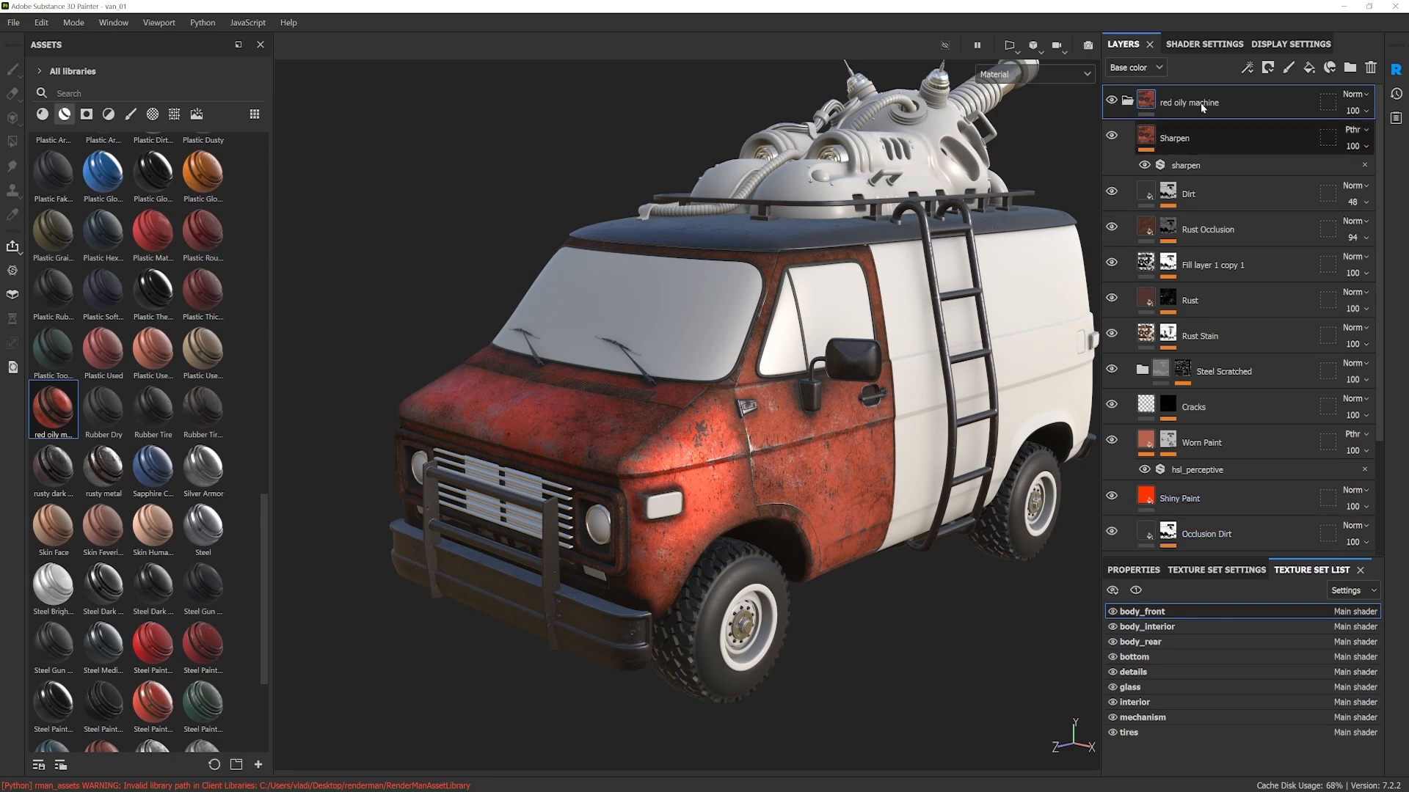
{"action": "mouse_move", "coordinate": [806, 450]}
{"action": "left_mouse_down", "text": "alt"}
{"action": "mouse_move", "coordinate": [720, 434]}
{"action": "mouse_move", "coordinate": [814, 446]}
{"action": "mouse_move", "coordinate": [849, 533]}
{"action": "mouse_move", "coordinate": [801, 453]}
{"action": "left_mouse_up", "text": "alt"}
{"action": "middle_click_drag", "start_coordinate": [802, 456], "coordinate": [807, 454], "text": "alt"}
{"action": "left_click_drag", "start_coordinate": [808, 453], "coordinate": [846, 438], "text": "alt"}
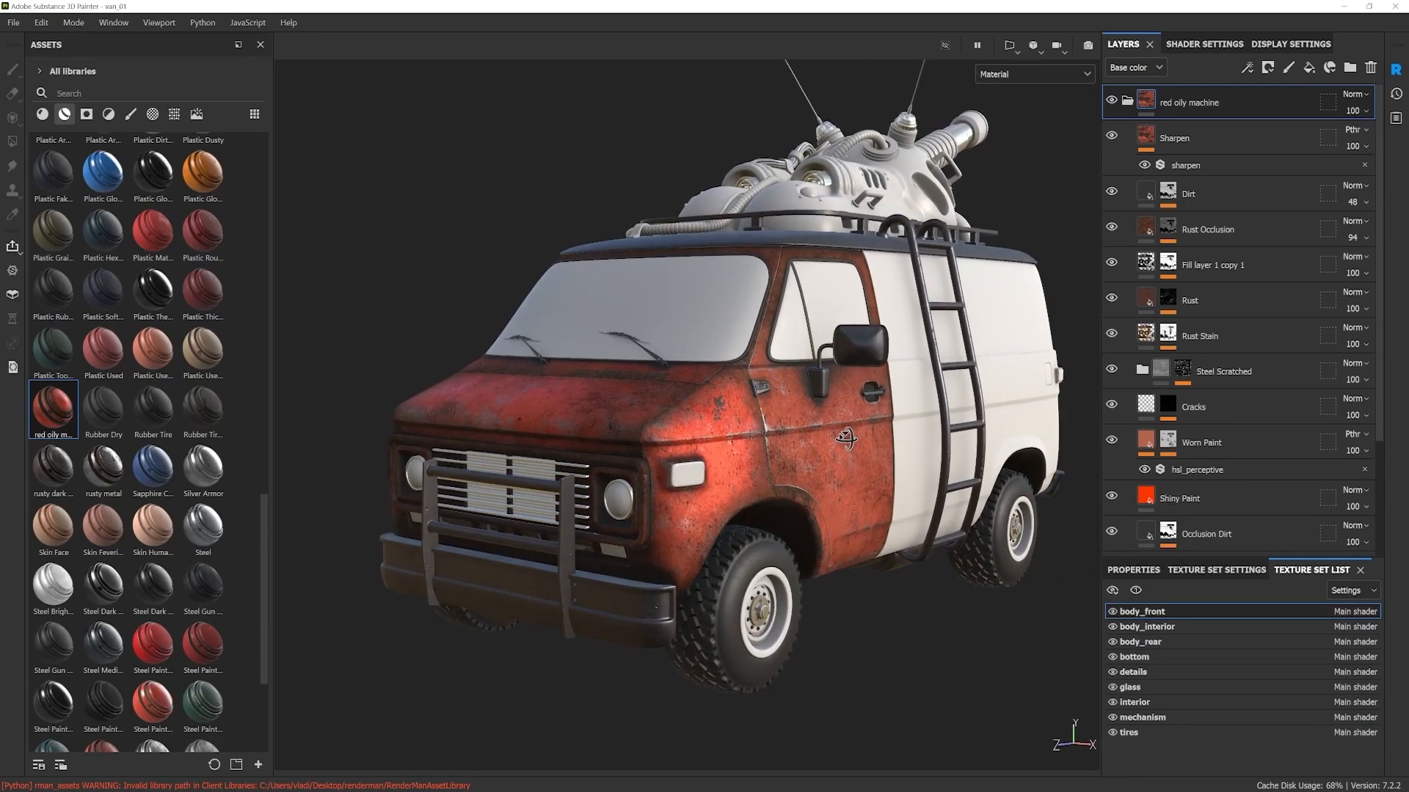
{"action": "middle_click_drag", "start_coordinate": [763, 442], "coordinate": [782, 439], "text": "alt"}
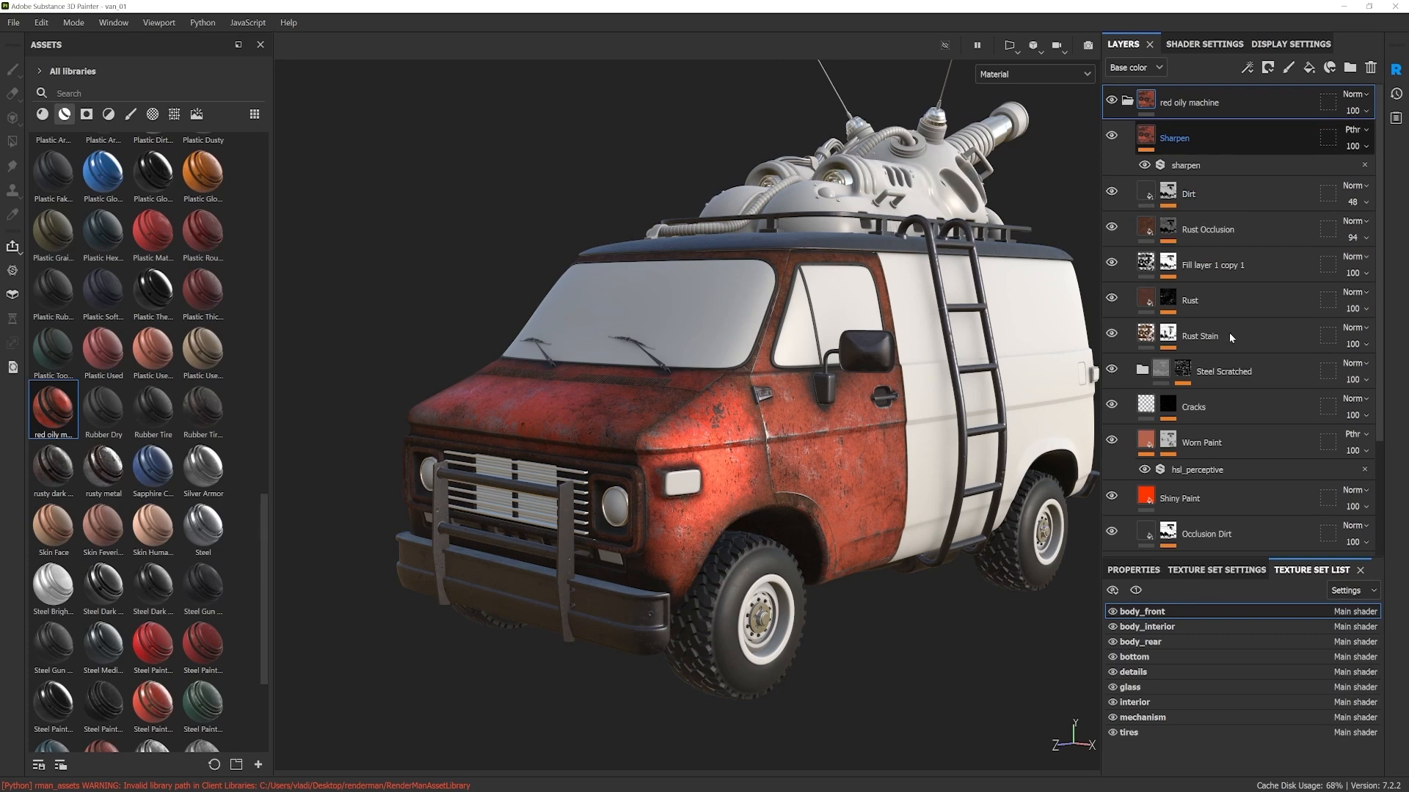
{"action": "scroll", "coordinate": [1231, 403], "scroll_direction": "down", "scroll_amount": 1}
{"action": "scroll", "coordinate": [1266, 367], "scroll_direction": "down", "scroll_amount": 1}
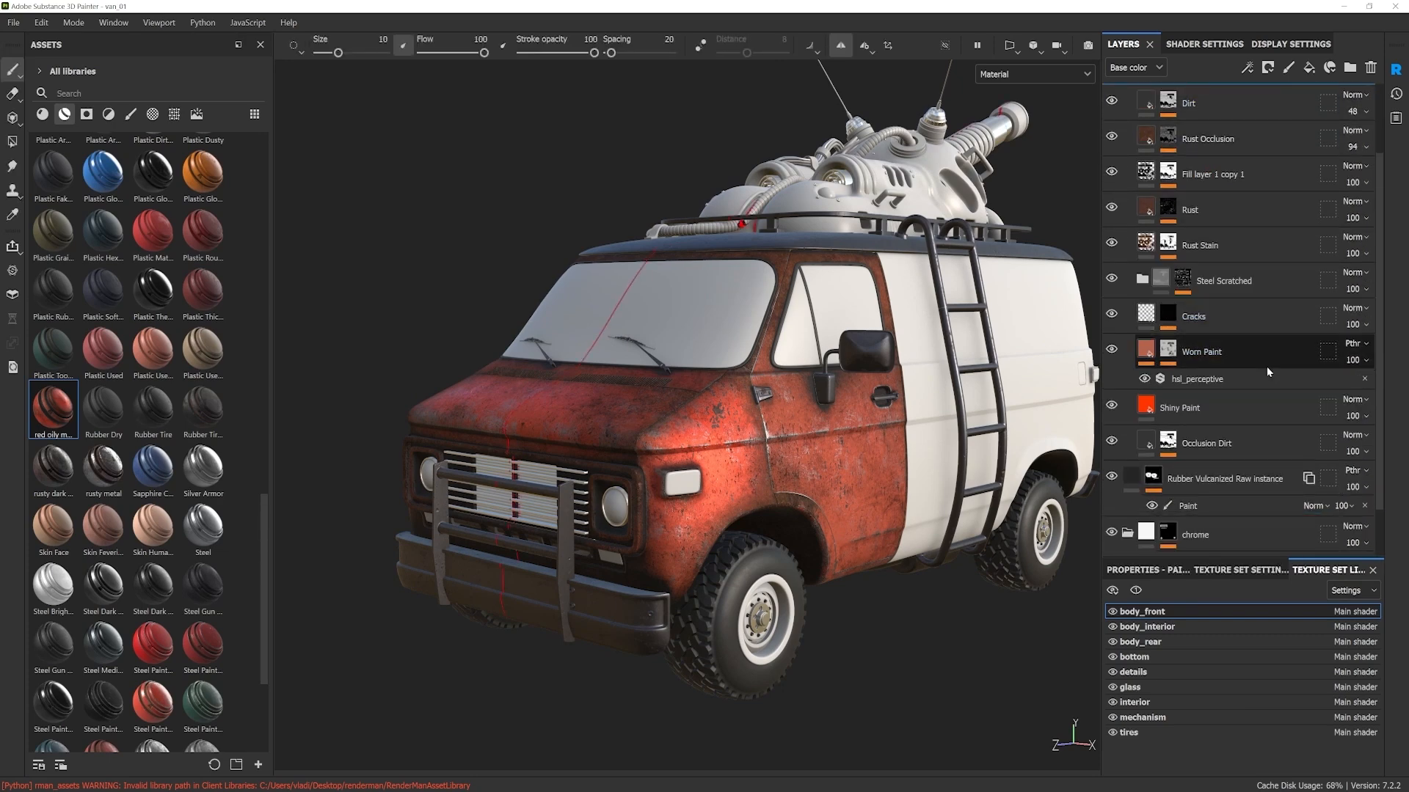
{"action": "scroll", "coordinate": [1214, 404], "scroll_direction": "up", "scroll_amount": 2}
{"action": "left_click", "coordinate": [1147, 110]}
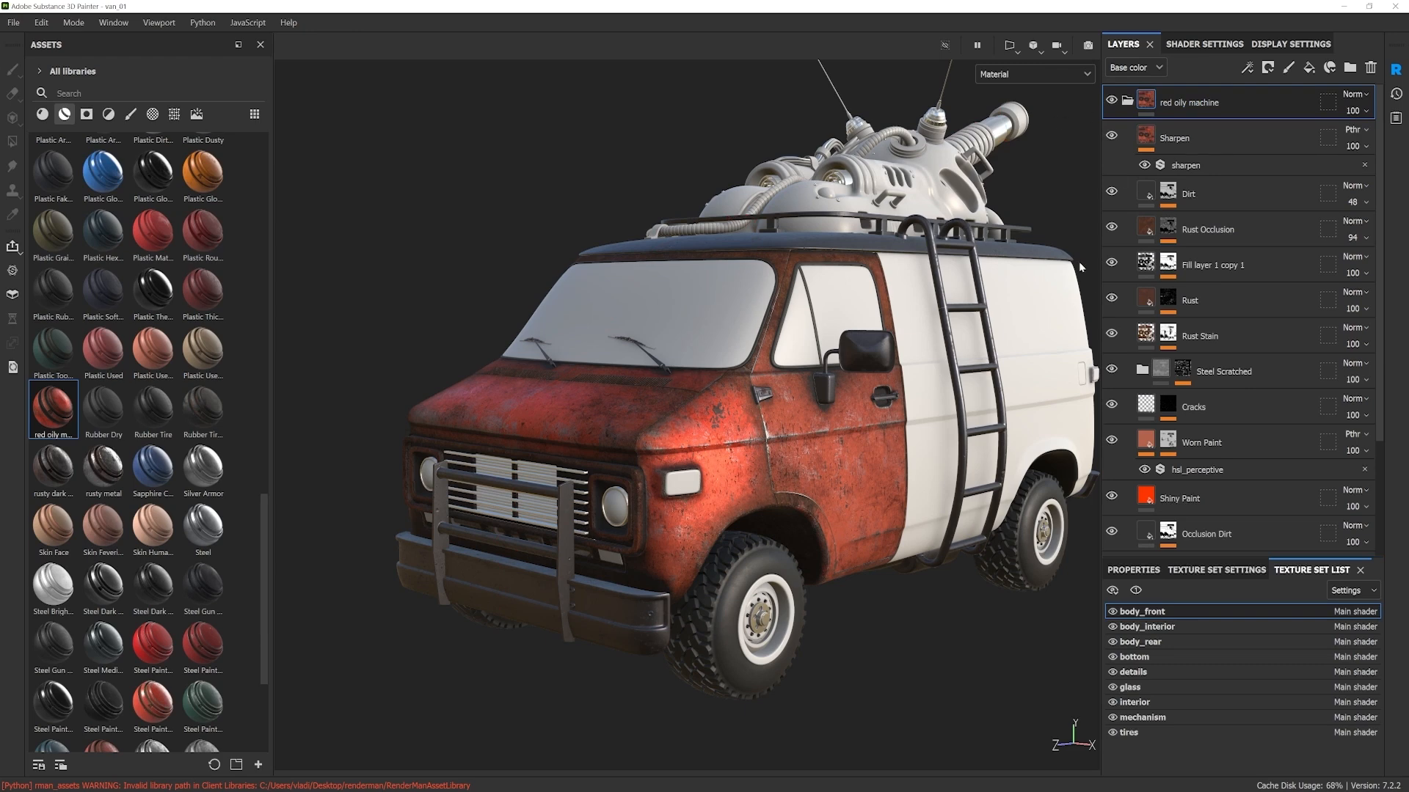
Step: Delete the red oily machine folder and apply the Steel Rough base material to the van's front body
{"action": "left_click", "coordinate": [1373, 72]}
{"action": "left_click_drag", "start_coordinate": [488, 466], "coordinate": [508, 464], "text": "alt"}
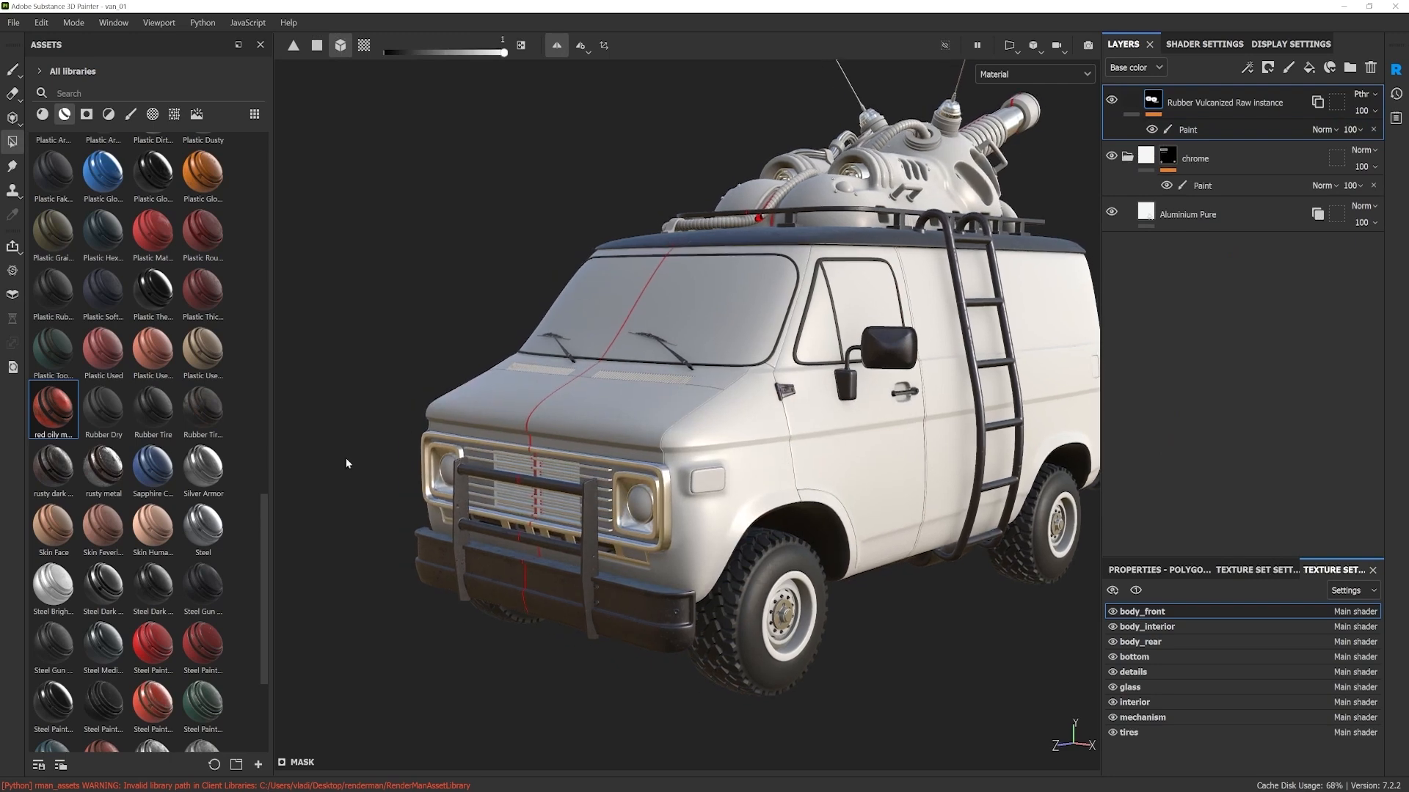
{"action": "left_click", "coordinate": [41, 115]}
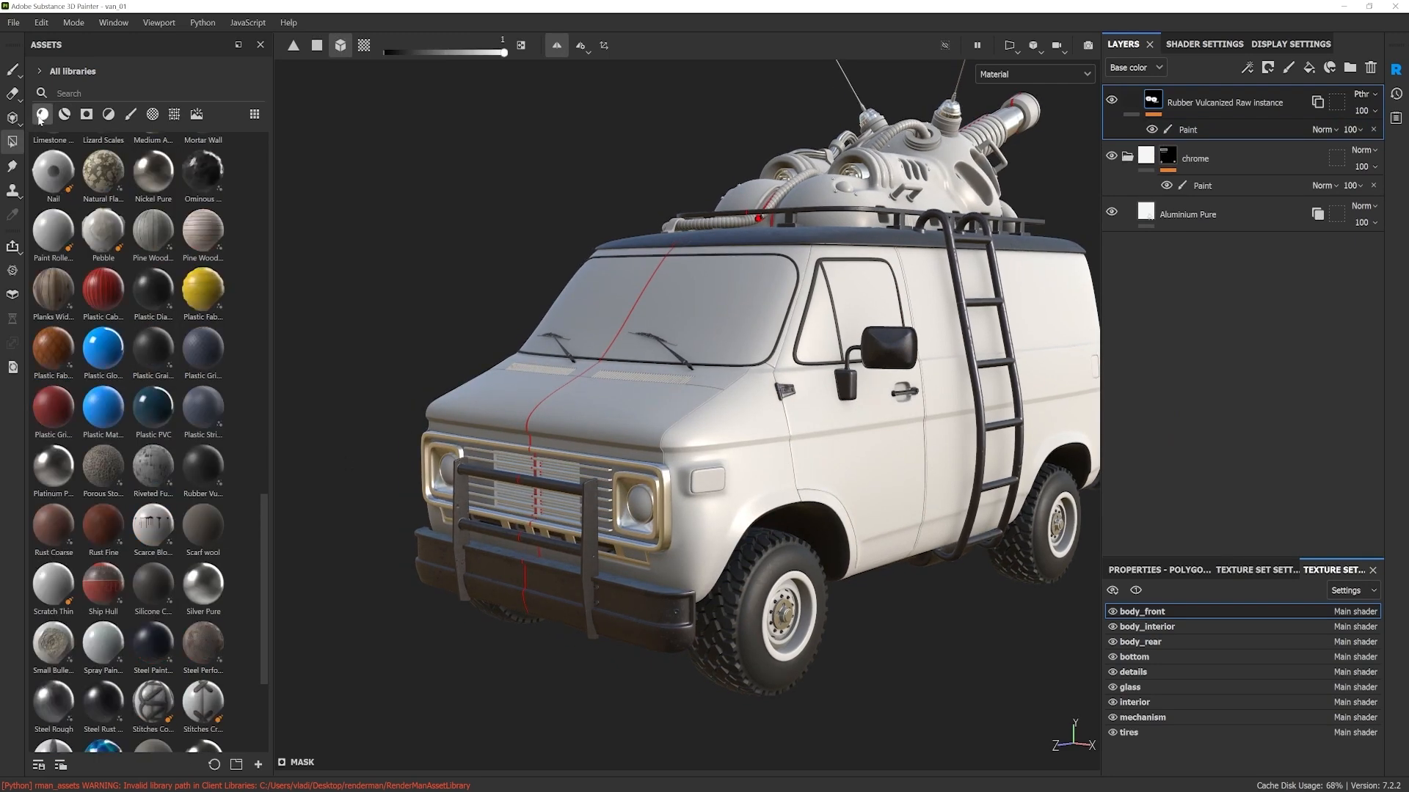
{"action": "scroll", "coordinate": [262, 622], "scroll_direction": "down", "scroll_amount": 1}
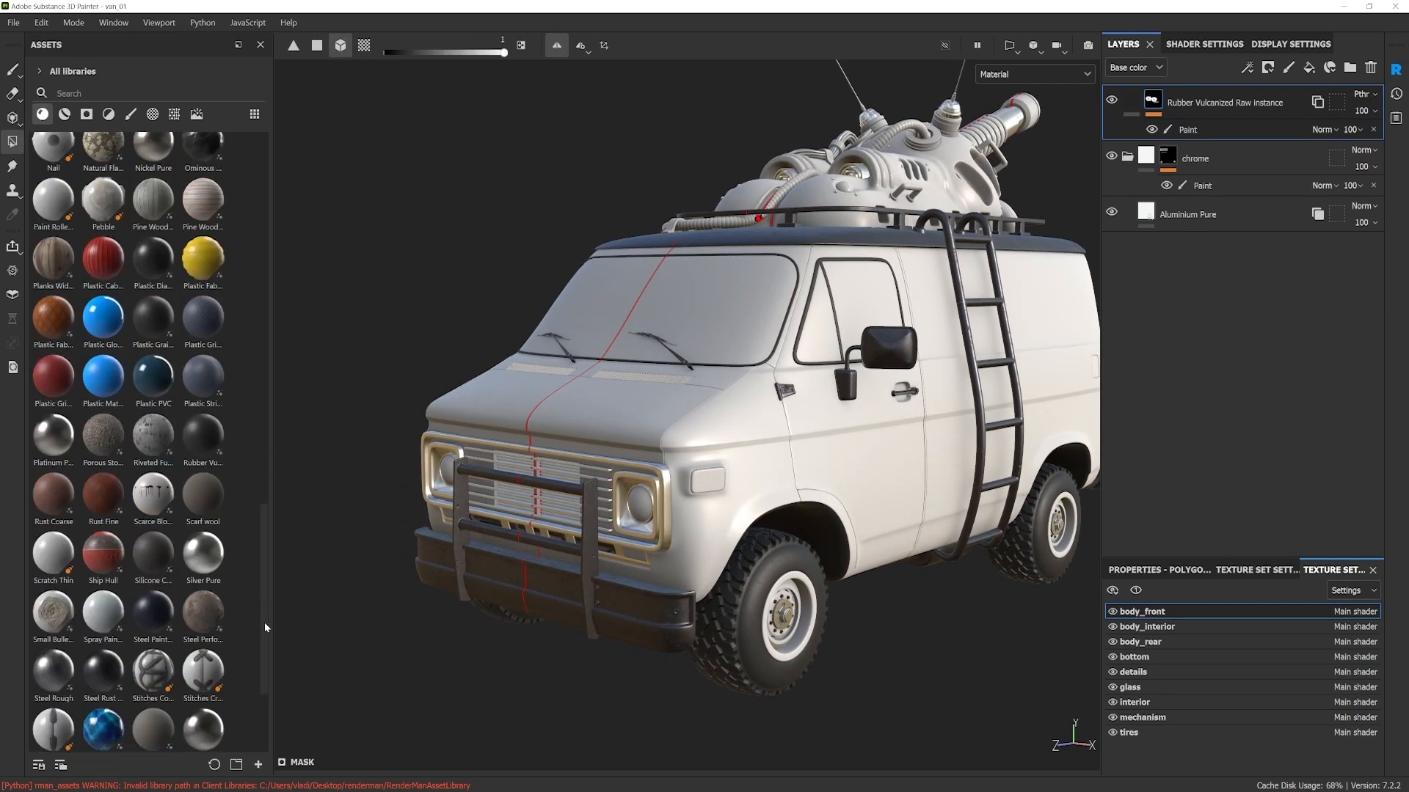
{"action": "mouse_move", "coordinate": [55, 627]}
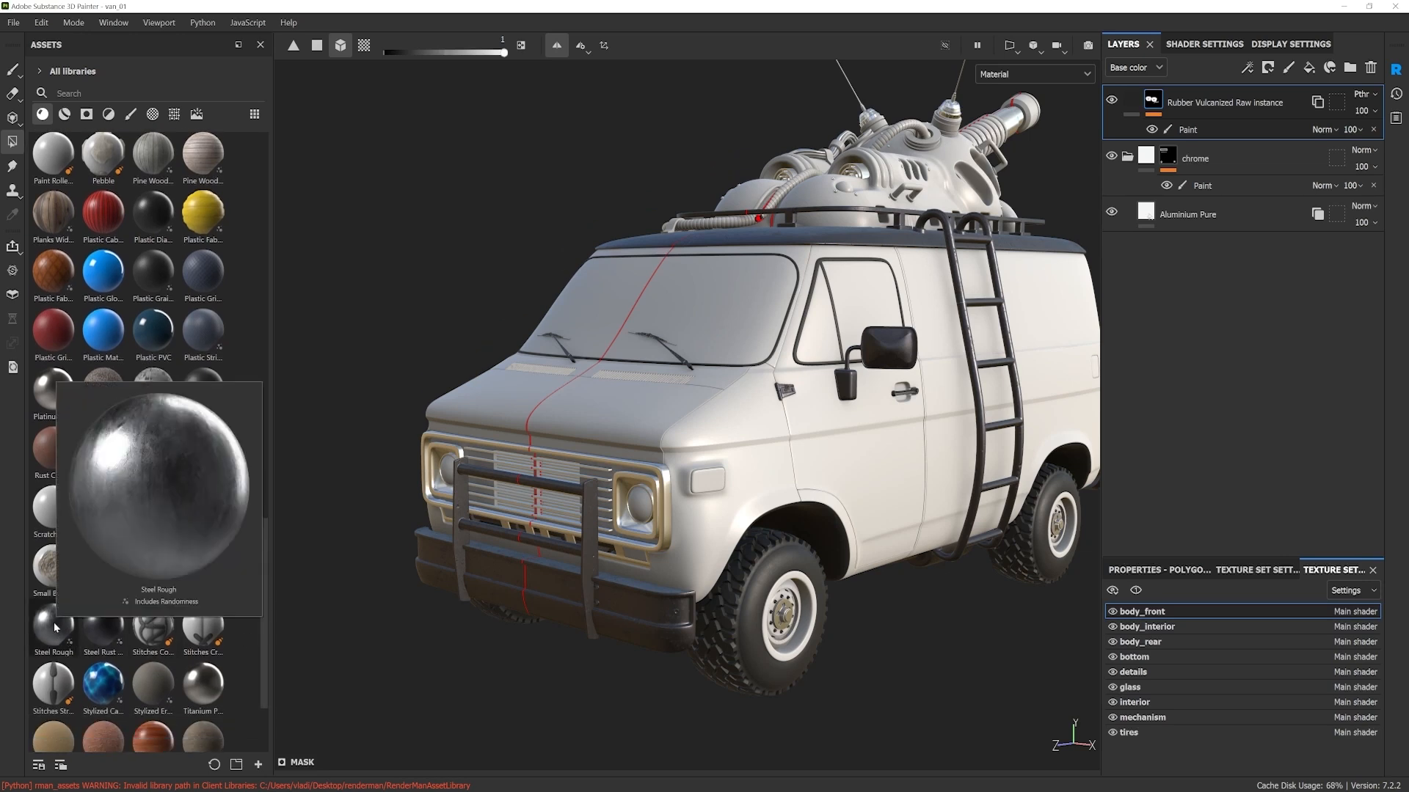
{"action": "left_click_drag", "start_coordinate": [53, 631], "coordinate": [823, 477]}
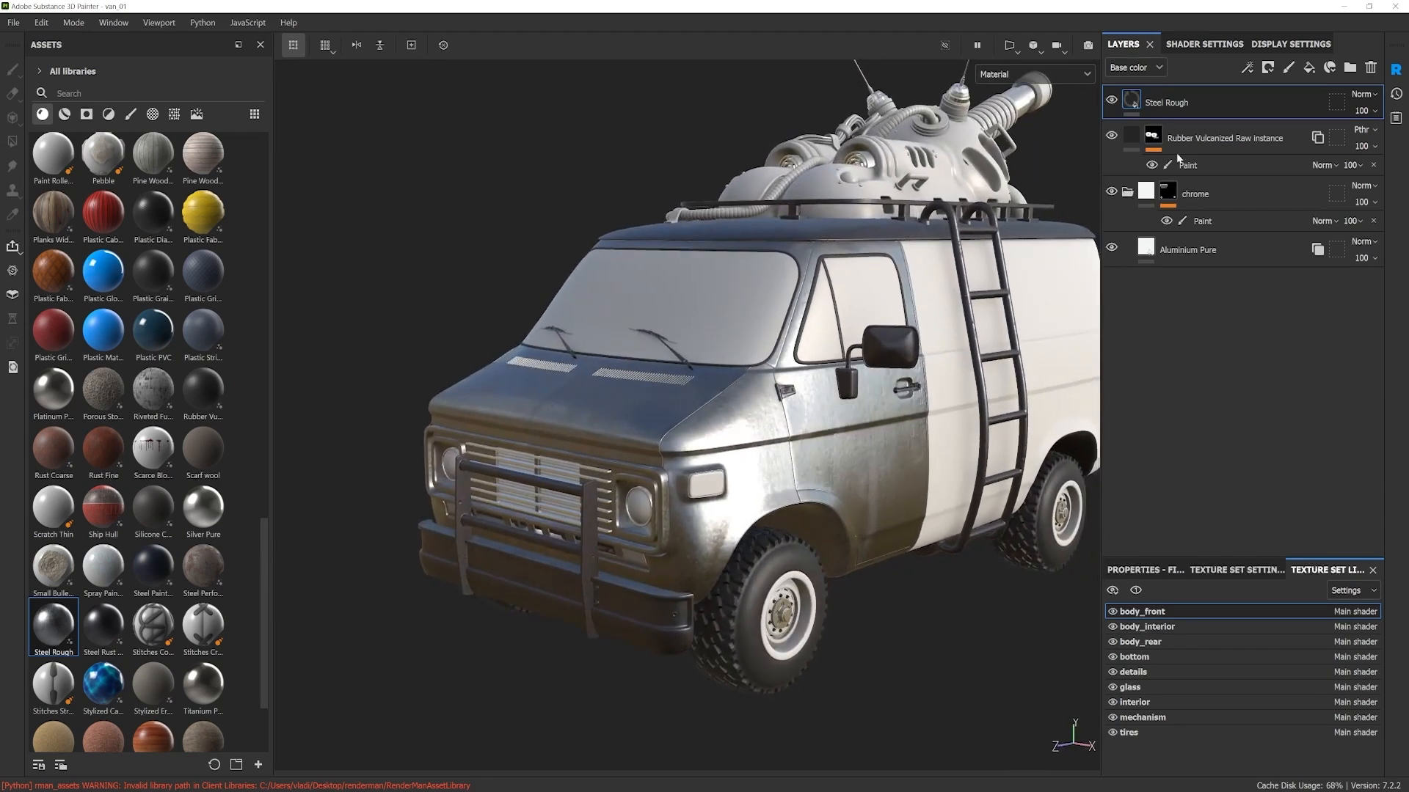
{"action": "left_click_drag", "start_coordinate": [704, 504], "coordinate": [1174, 460], "text": "alt"}
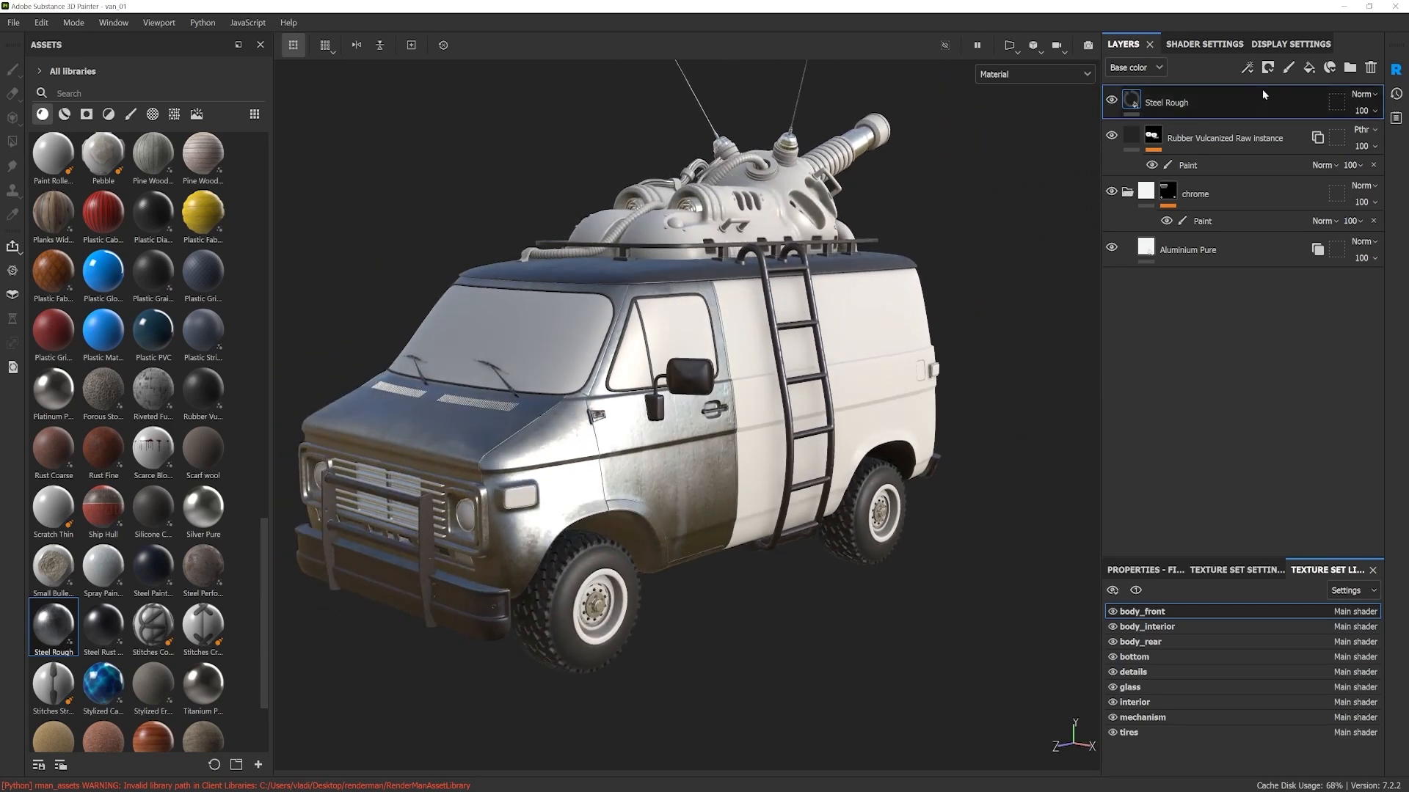
Step: Instantiate the Steel Rough layer across texture sets, targeting only body_rear
{"action": "right_click", "coordinate": [1187, 105]}
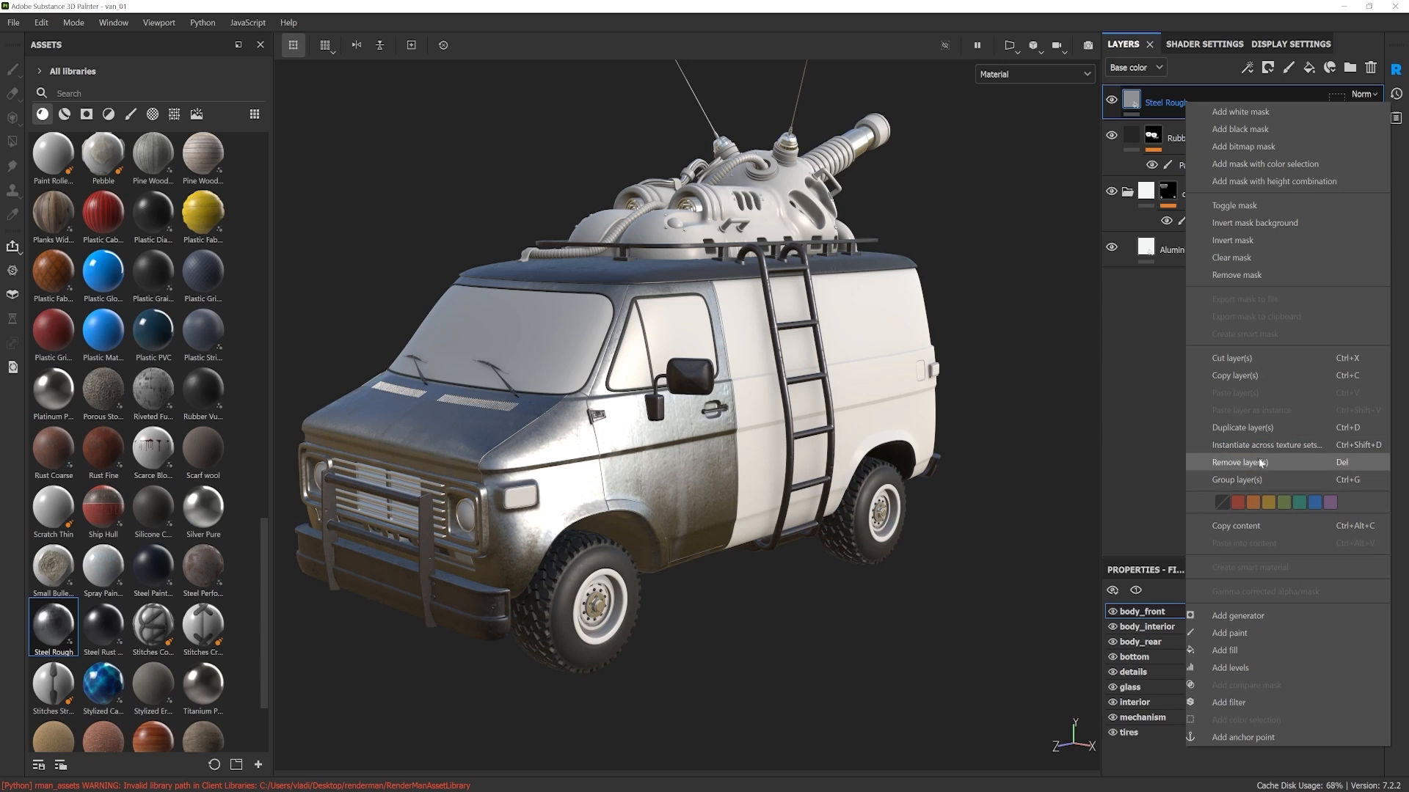
{"action": "left_click", "coordinate": [1238, 445]}
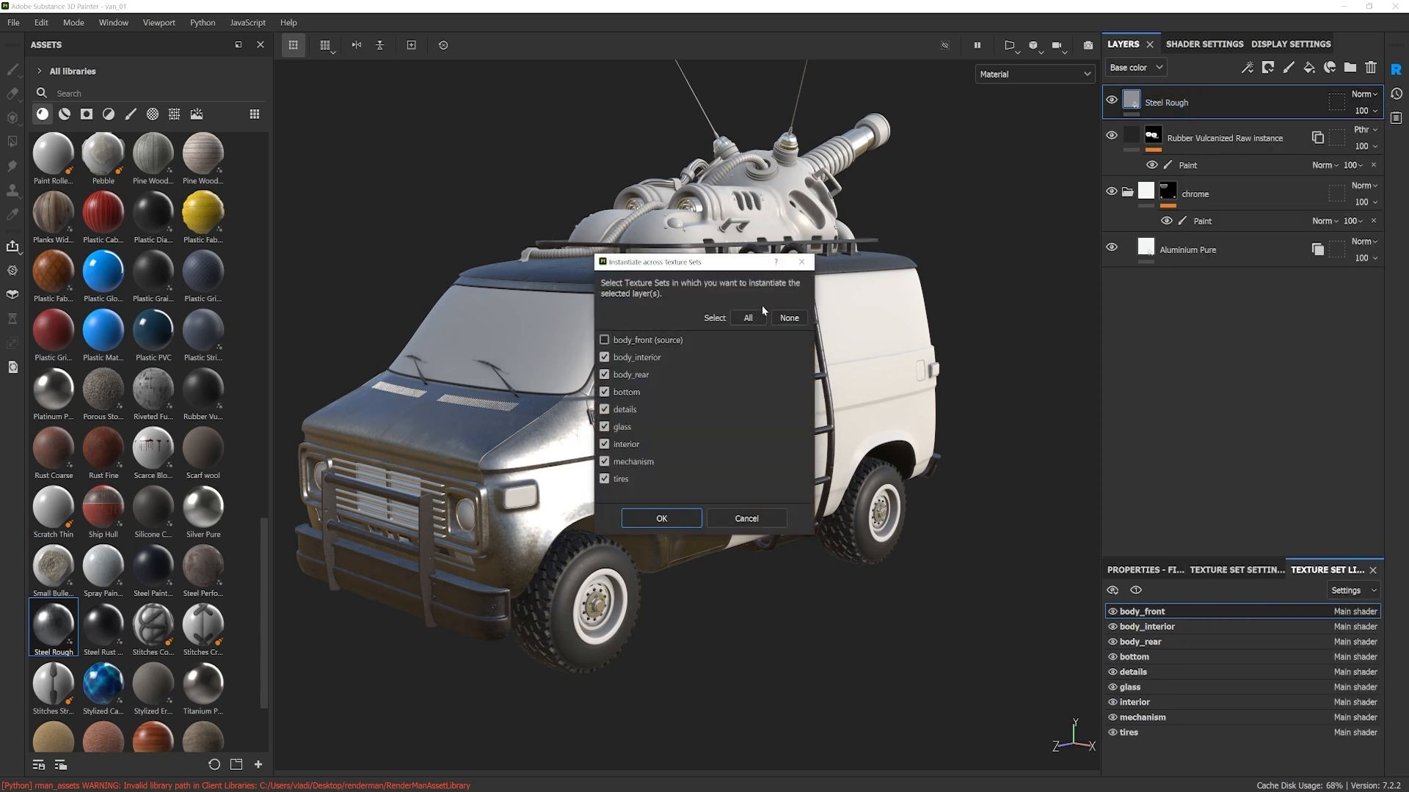
{"action": "left_click", "coordinate": [787, 318]}
{"action": "left_click", "coordinate": [633, 357]}
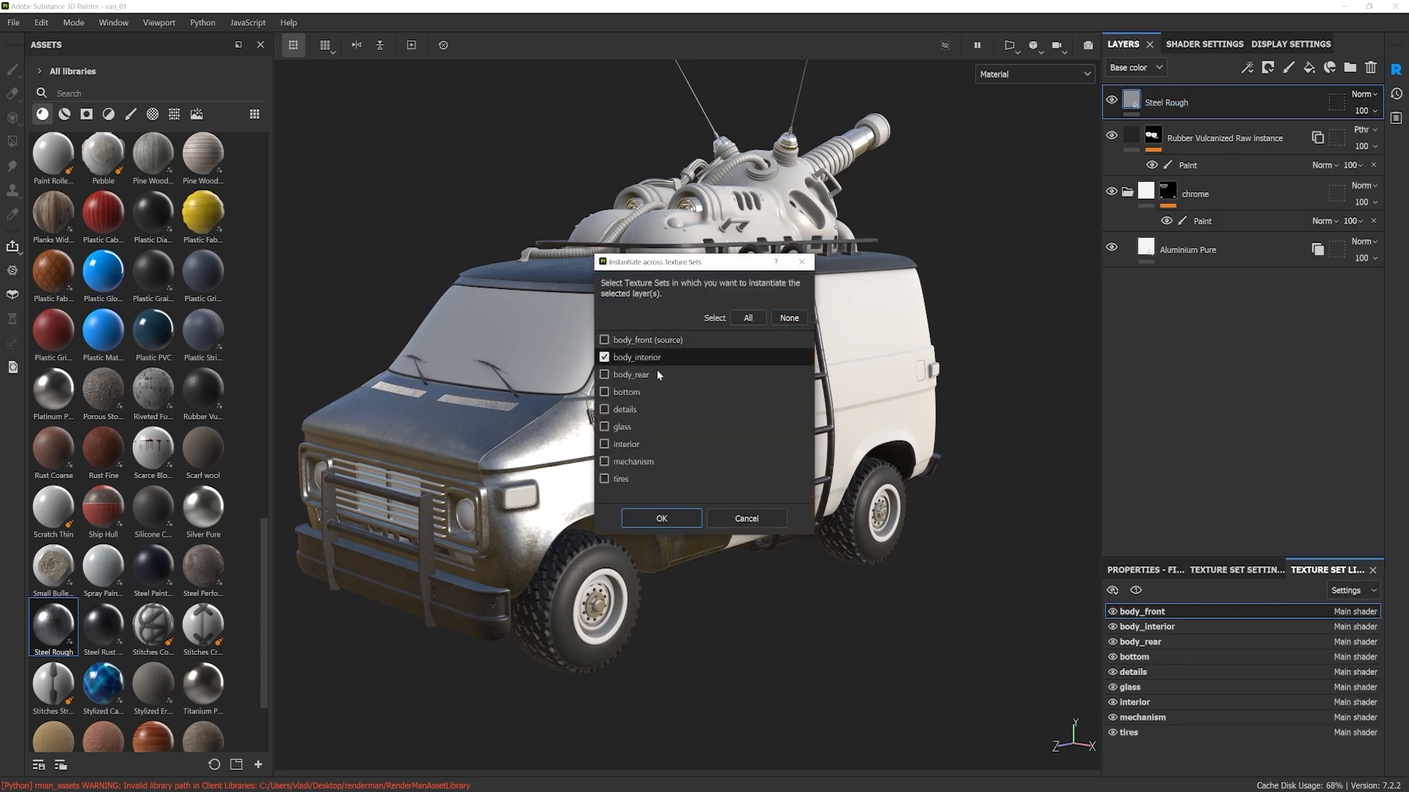
{"action": "left_click", "coordinate": [604, 357]}
{"action": "left_click", "coordinate": [604, 375]}
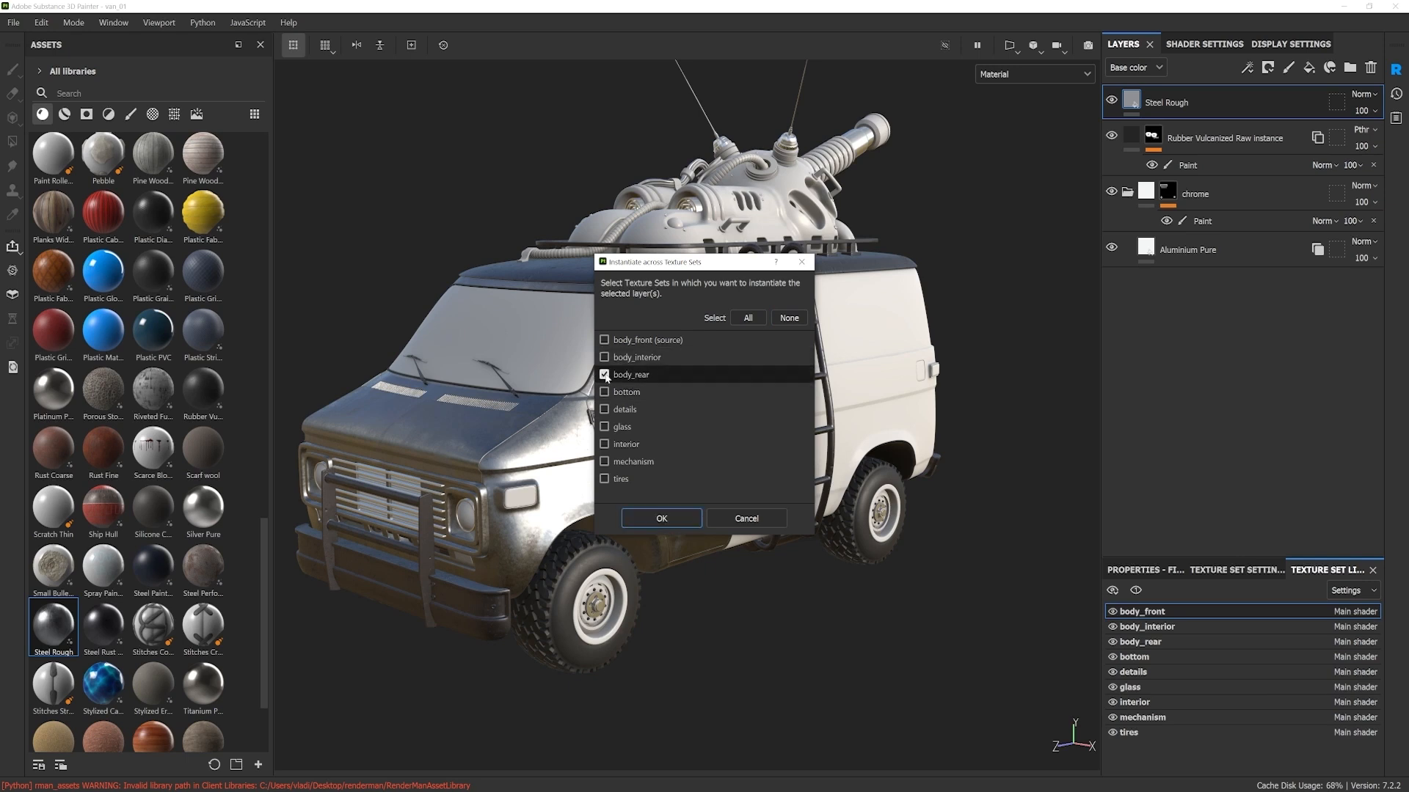
{"action": "left_click", "coordinate": [663, 519]}
{"action": "left_click_drag", "start_coordinate": [807, 411], "coordinate": [808, 380], "text": "alt"}
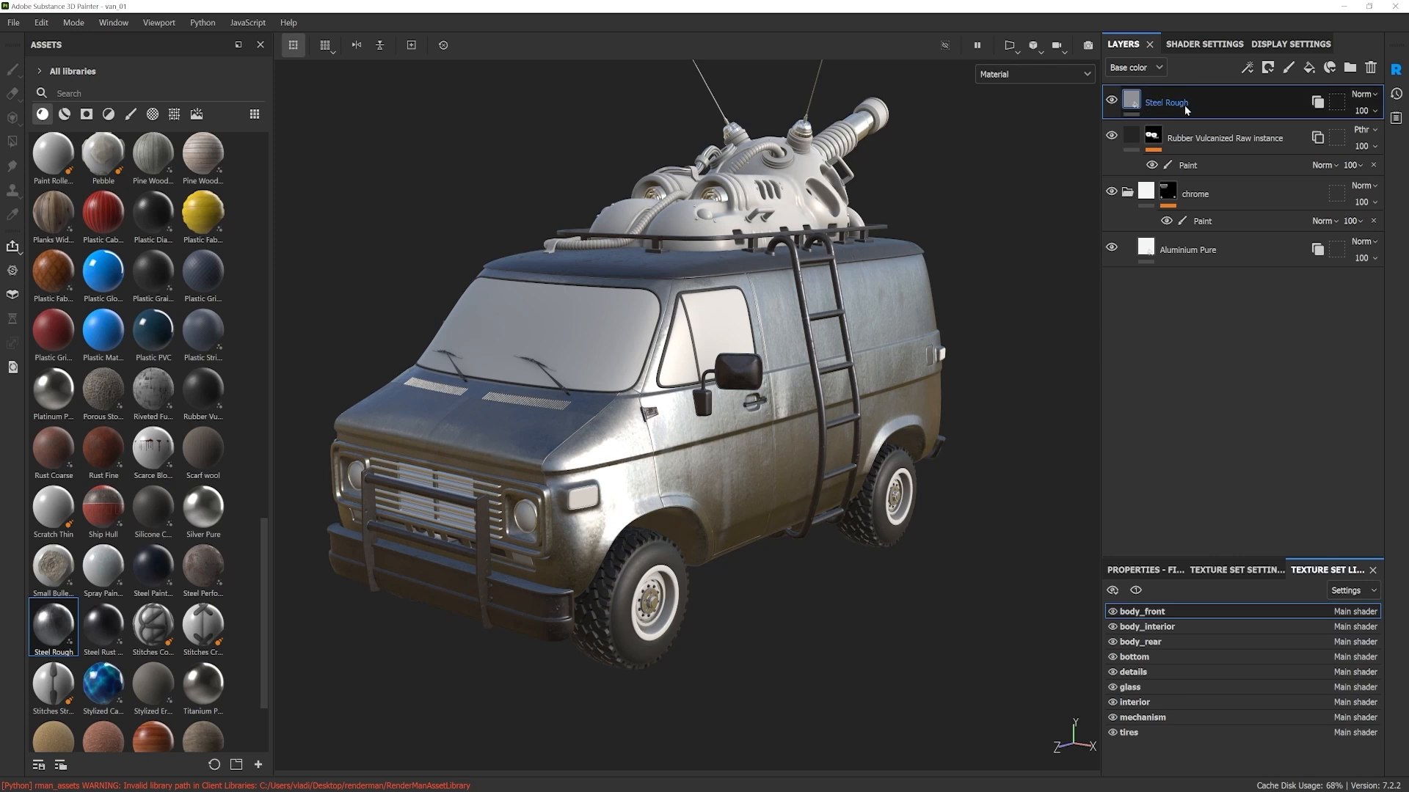
{"action": "left_click_drag", "start_coordinate": [796, 484], "coordinate": [766, 487], "text": "alt"}
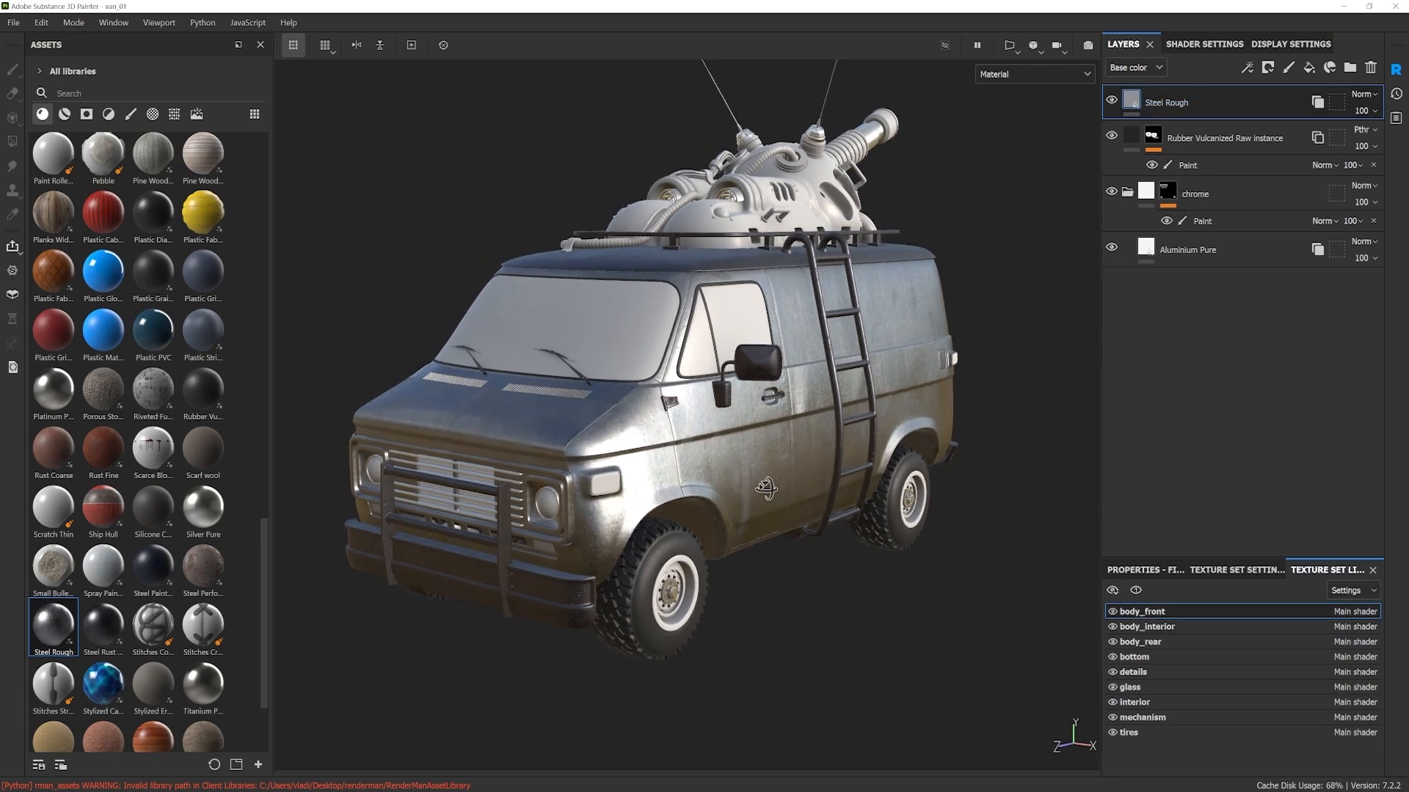
Step: Open the Steel Rough layer's material parameters and set its Steel Color to blue 2863bc
{"action": "left_click", "coordinate": [1159, 573]}
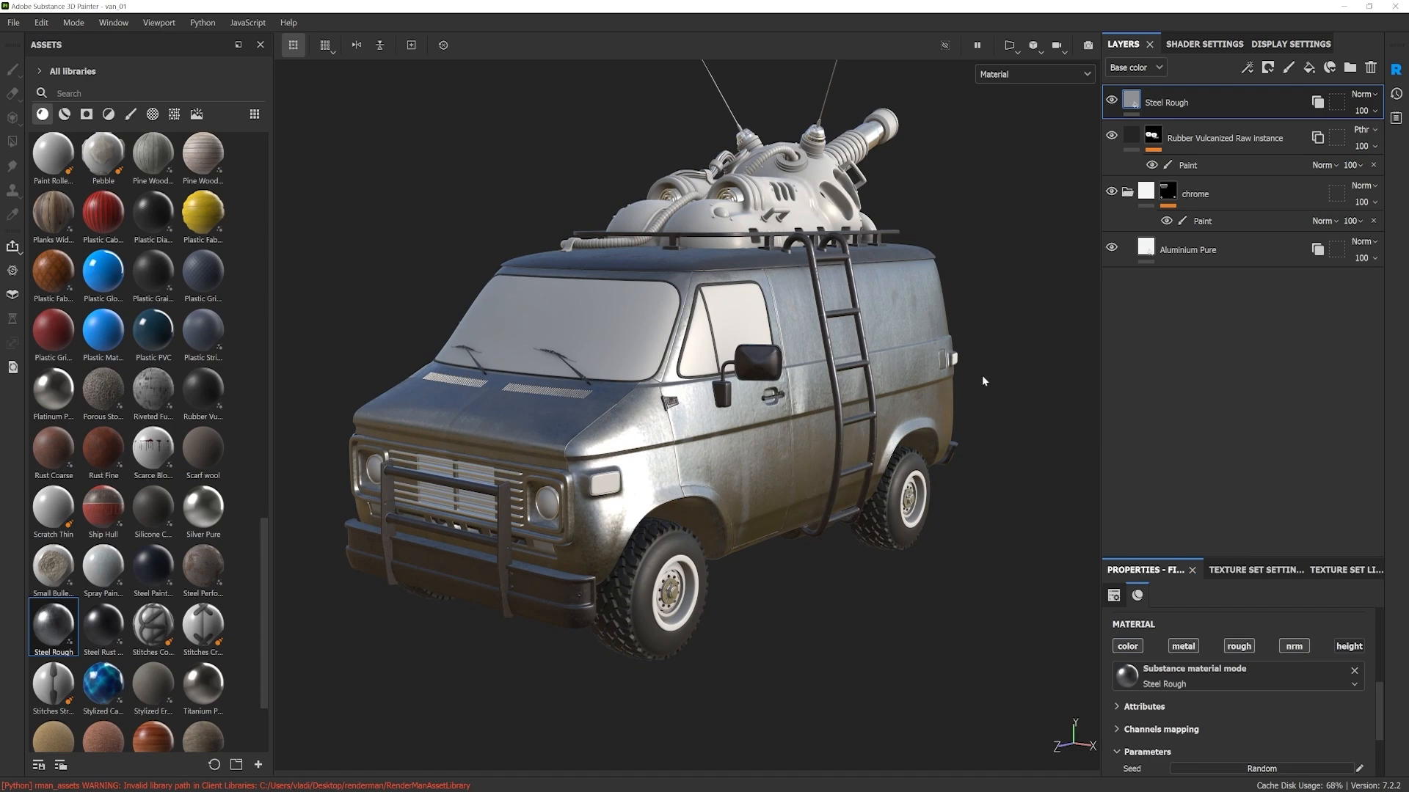
{"action": "left_click_drag", "start_coordinate": [796, 421], "coordinate": [860, 364], "text": "alt"}
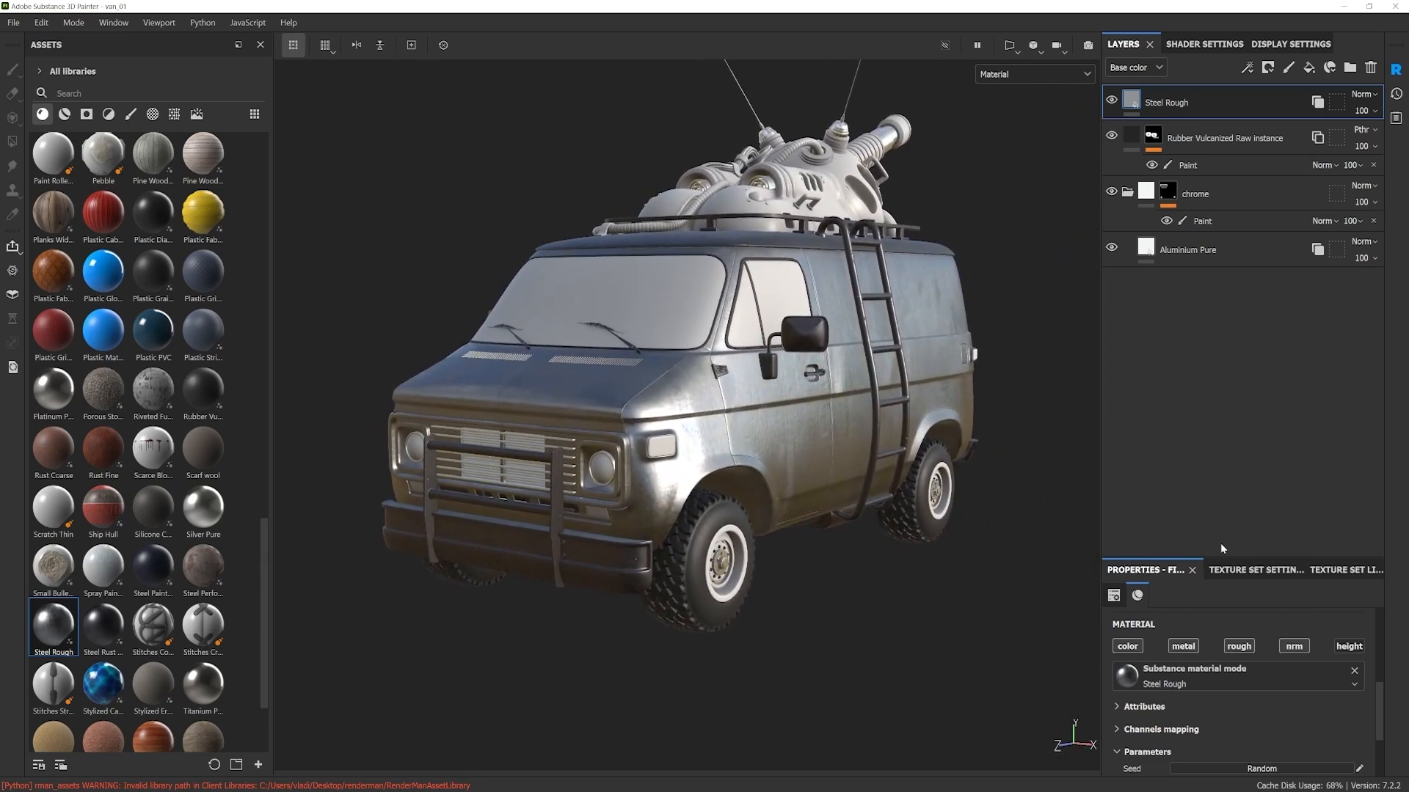
{"action": "left_click_drag", "start_coordinate": [1223, 557], "coordinate": [1223, 387]}
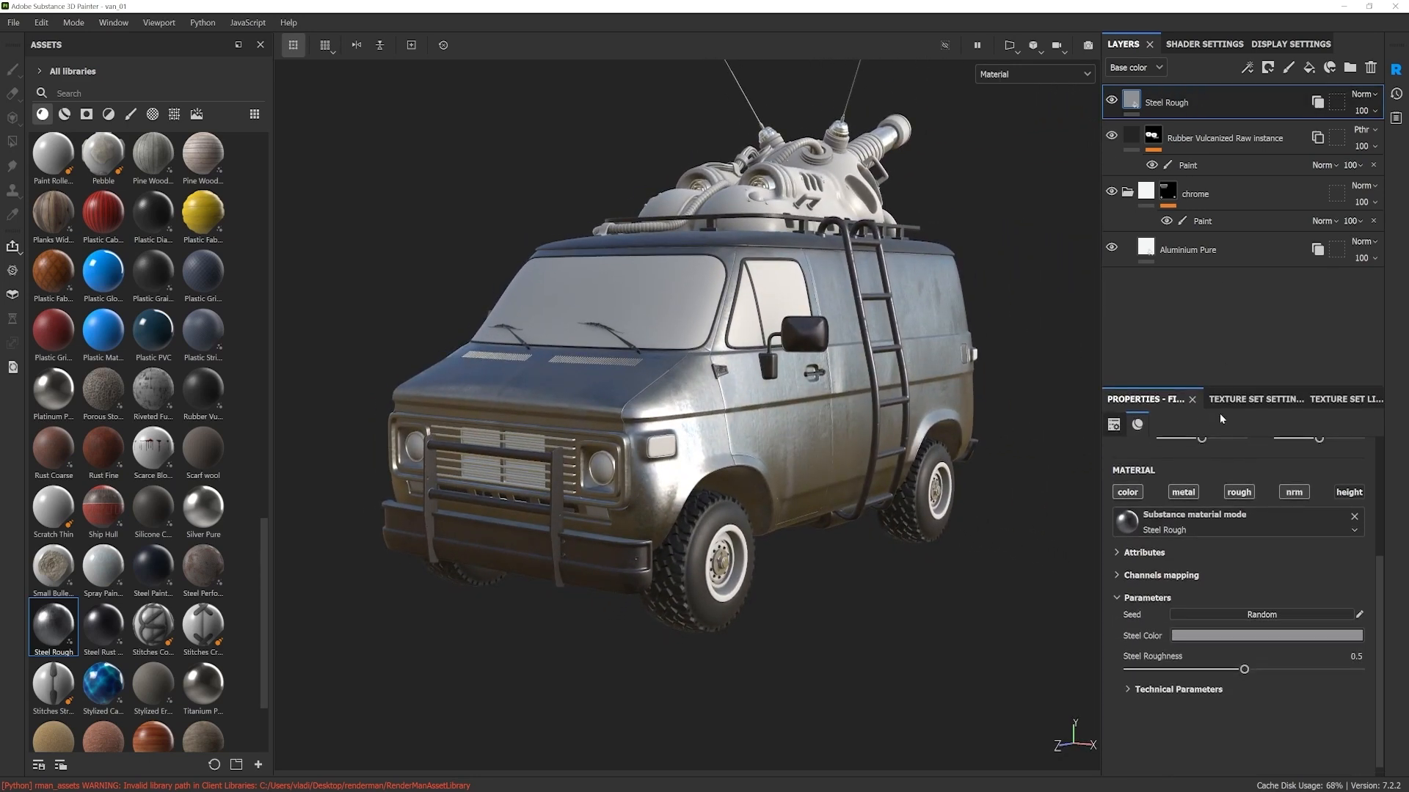
{"action": "left_click", "coordinate": [1205, 639]}
{"action": "left_click_drag", "start_coordinate": [1257, 537], "coordinate": [1287, 507]}
{"action": "left_click_drag", "start_coordinate": [1024, 354], "coordinate": [899, 363], "text": "alt"}
{"action": "middle_click_drag", "start_coordinate": [899, 363], "coordinate": [845, 371], "text": "alt"}
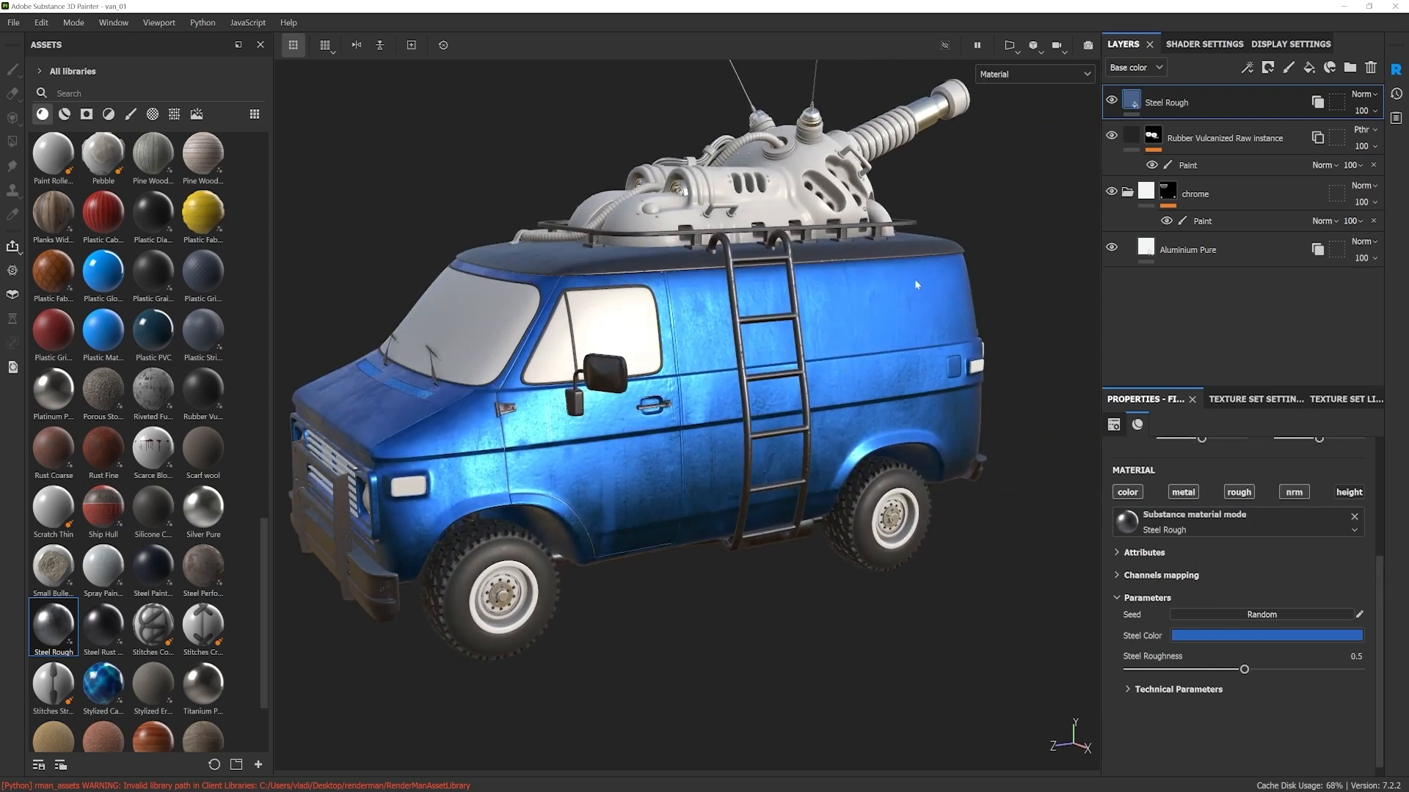
Step: Inspect the van's painted body under different lighting and lower the Steel Roughness to 0.21
{"action": "left_click_drag", "start_coordinate": [936, 397], "coordinate": [838, 437], "text": "alt"}
{"action": "right_click_drag", "start_coordinate": [838, 437], "coordinate": [591, 479], "text": "shift"}
{"action": "left_click_drag", "start_coordinate": [722, 426], "coordinate": [755, 397], "text": "alt"}
{"action": "left_click_drag", "start_coordinate": [845, 541], "coordinate": [844, 507], "text": "alt"}
{"action": "mouse_move", "coordinate": [1241, 670]}
{"action": "left_mouse_down"}
{"action": "mouse_move", "coordinate": [1173, 670]}
{"action": "mouse_move", "coordinate": [1190, 670]}
{"action": "left_mouse_up"}
{"action": "left_click_drag", "start_coordinate": [715, 354], "coordinate": [766, 481], "text": "alt"}
Step: Change the Steel Rough layer's Steel Color to a neutral grey
{"action": "left_click", "coordinate": [1189, 635]}
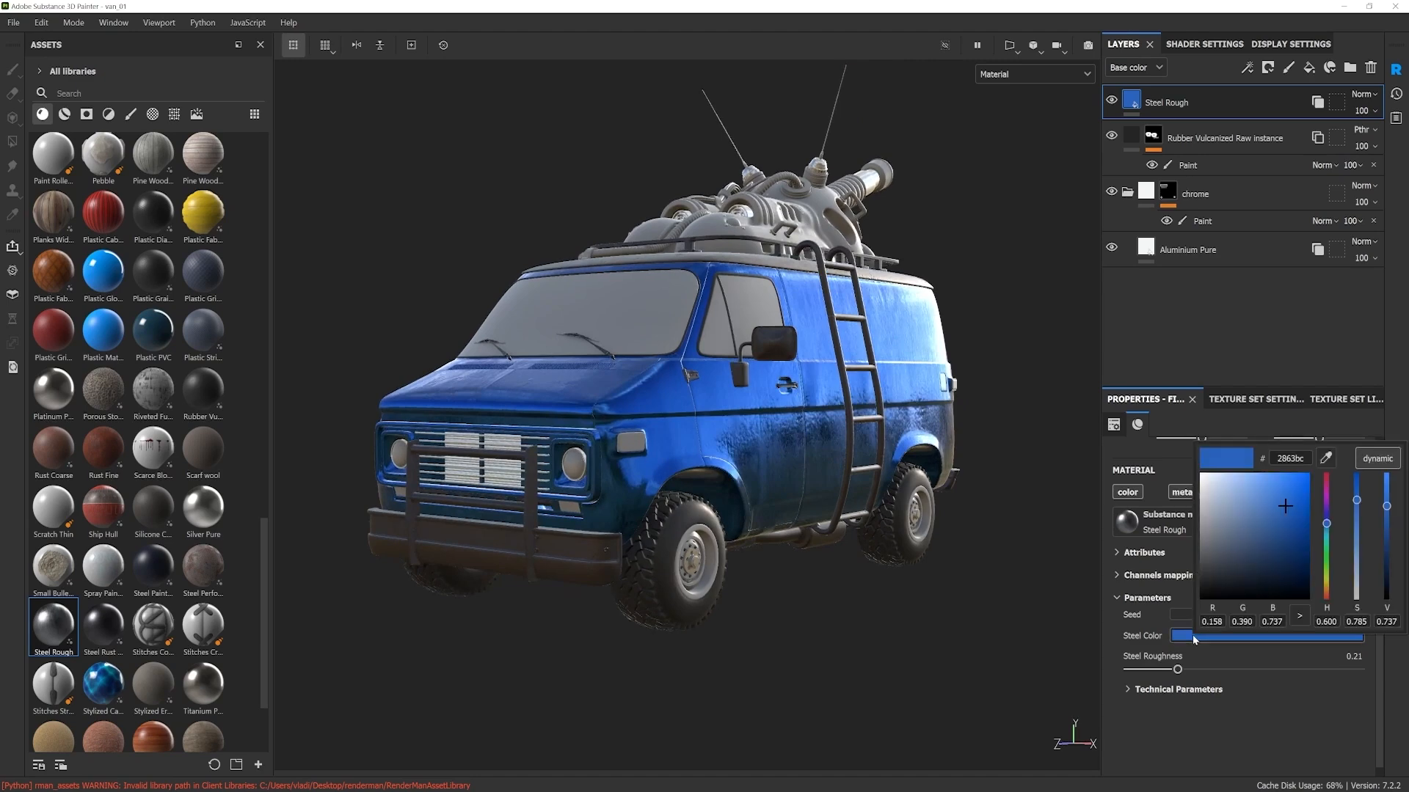
{"action": "left_click_drag", "start_coordinate": [1260, 530], "coordinate": [1189, 534]}
{"action": "left_click_drag", "start_coordinate": [711, 438], "coordinate": [651, 439], "text": "alt"}
{"action": "mouse_move", "coordinate": [794, 452]}
{"action": "left_mouse_down", "text": "alt"}
{"action": "mouse_move", "coordinate": [813, 448]}
{"action": "mouse_move", "coordinate": [711, 475]}
{"action": "mouse_move", "coordinate": [758, 452]}
{"action": "mouse_move", "coordinate": [780, 465]}
{"action": "mouse_move", "coordinate": [780, 496]}
{"action": "mouse_move", "coordinate": [779, 455]}
{"action": "left_mouse_up", "text": "alt"}
{"action": "scroll", "coordinate": [791, 477], "scroll_direction": "up", "scroll_amount": 3}
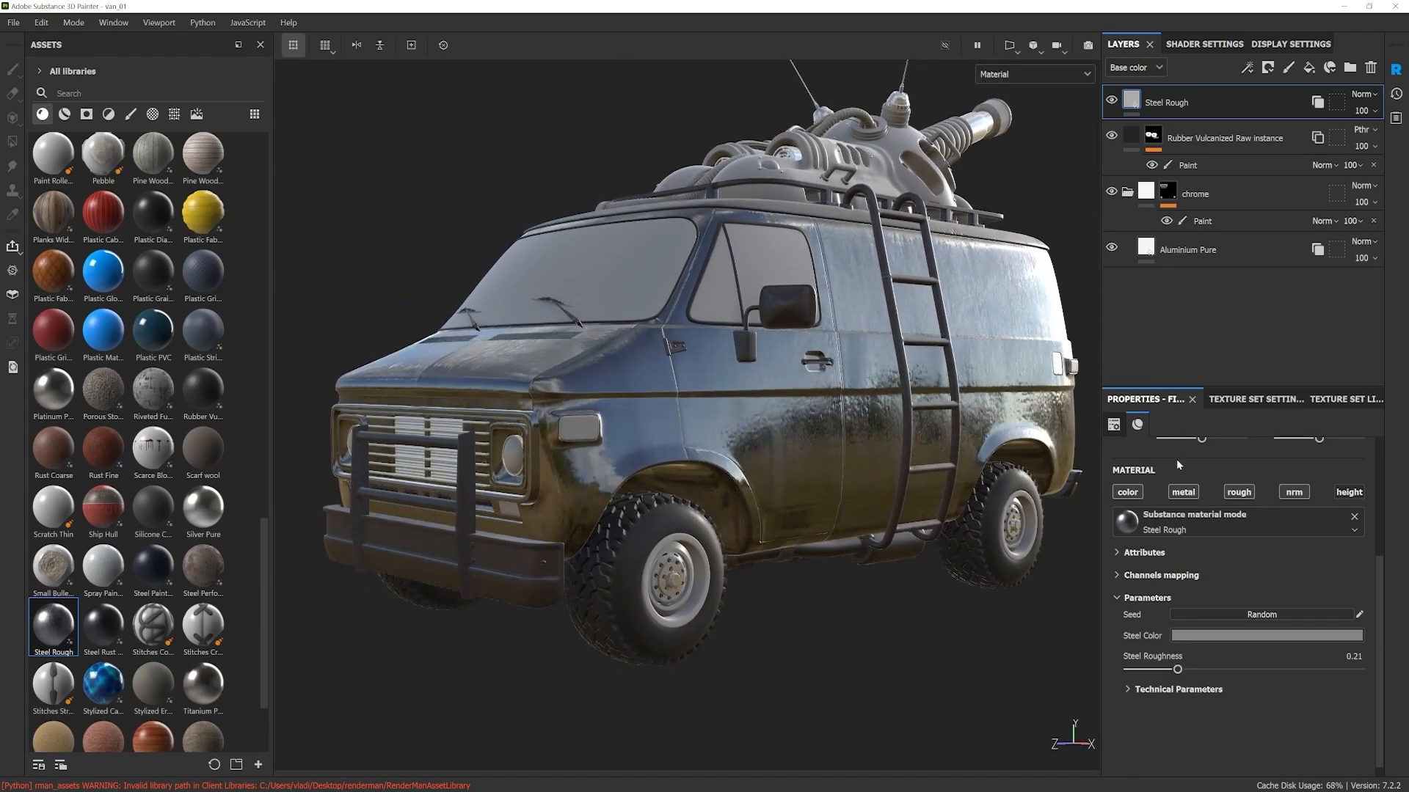
Step: Set the UV scale of the Steel Rough fill to 2 and check the texture on the van's side
{"action": "left_click_drag", "start_coordinate": [1380, 576], "coordinate": [1383, 457]}
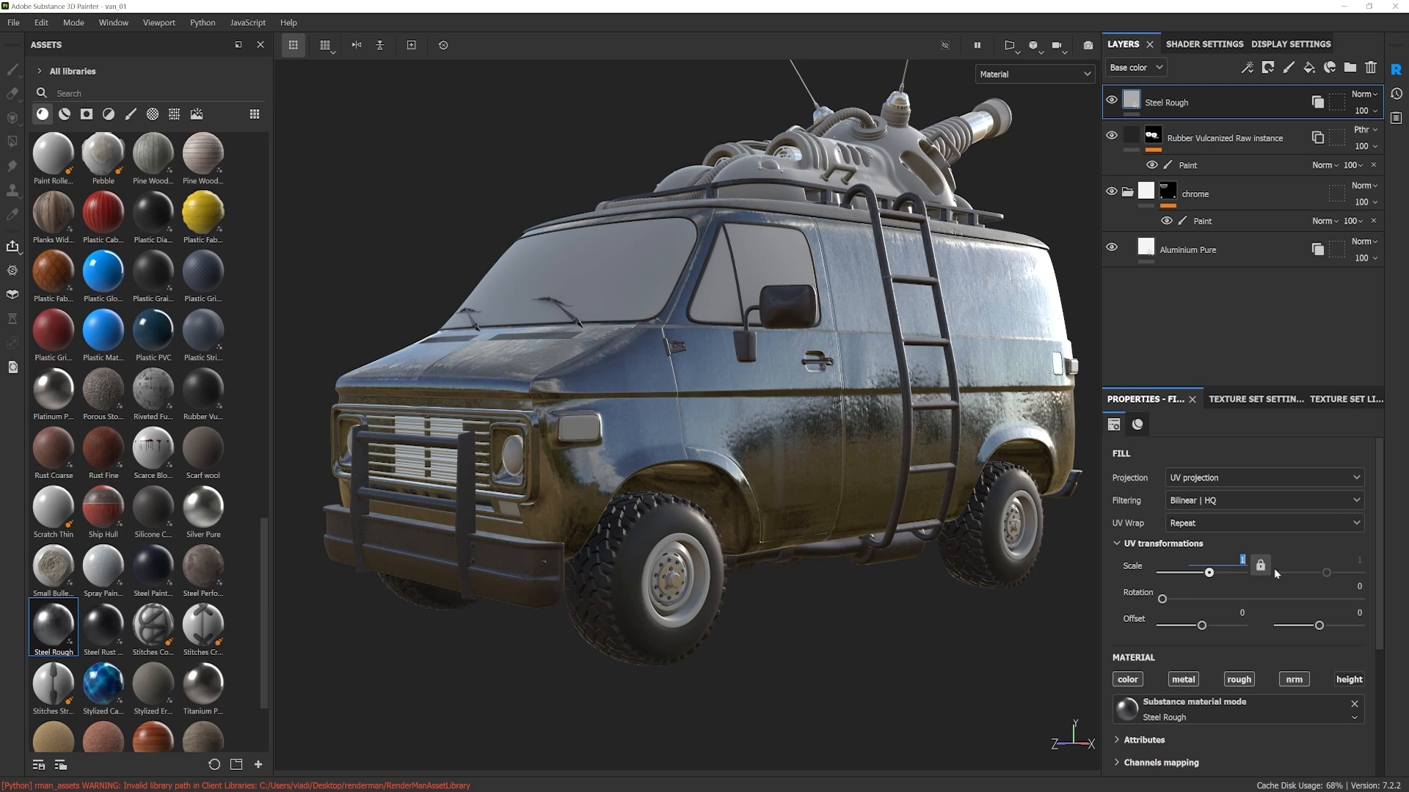
{"action": "type", "text": "2"}
{"action": "key", "text": "Return"}
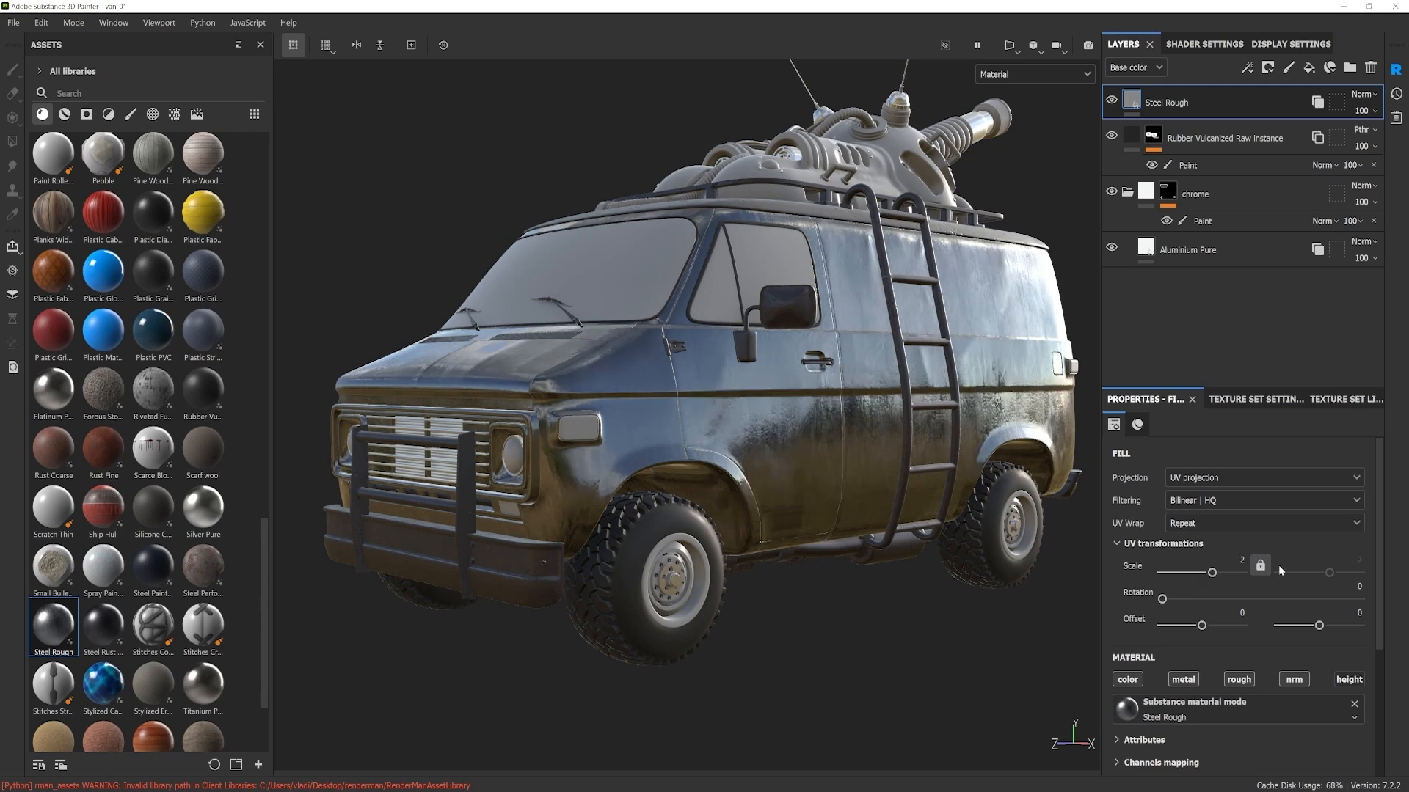
{"action": "mouse_move", "coordinate": [957, 422]}
{"action": "left_mouse_down", "text": "alt"}
{"action": "mouse_move", "coordinate": [980, 425]}
{"action": "mouse_move", "coordinate": [907, 429]}
{"action": "mouse_move", "coordinate": [934, 428]}
{"action": "left_mouse_up", "text": "alt"}
{"action": "scroll", "coordinate": [811, 452], "scroll_direction": "up", "scroll_amount": 3}
{"action": "middle_click_drag", "start_coordinate": [812, 453], "coordinate": [847, 459], "text": "alt"}
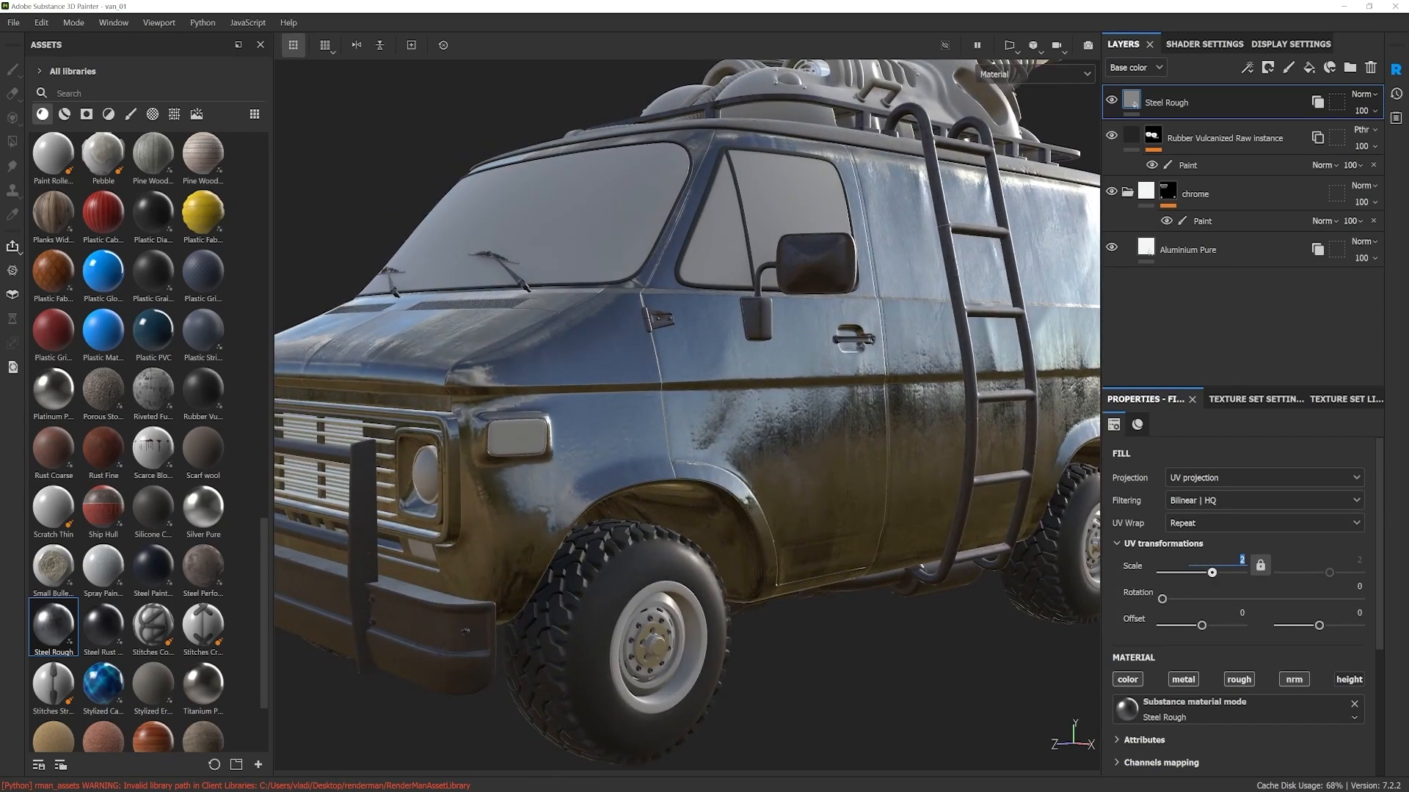
Step: Set the UV scale of the Steel Rough fill to 3
{"action": "type", "text": "3"}
{"action": "key", "text": "Return"}
{"action": "left_click_drag", "start_coordinate": [873, 467], "coordinate": [834, 494], "text": "alt"}
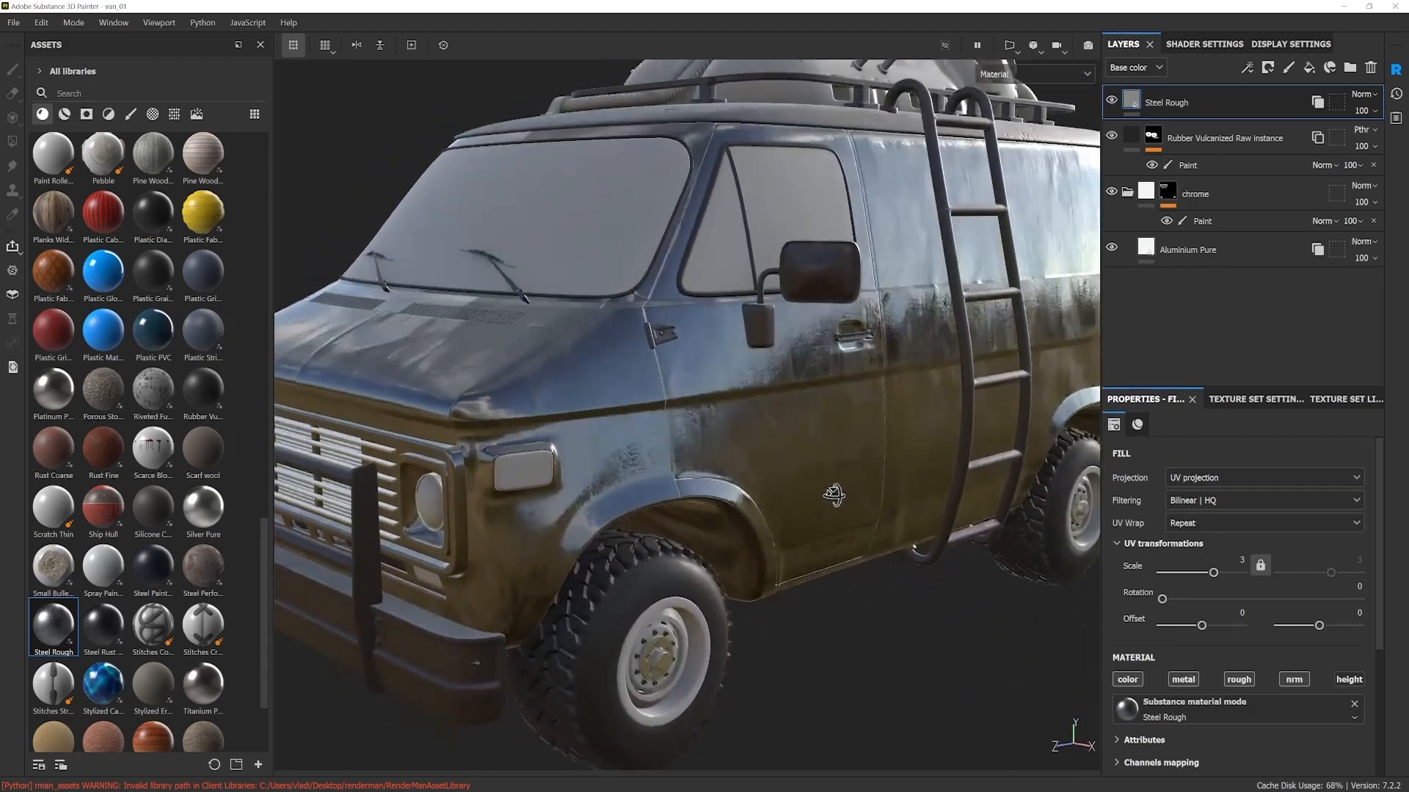
Step: Inspect the steel reflections on the van's front and side from several distances and lighting directions
{"action": "middle_click_drag", "start_coordinate": [833, 493], "coordinate": [1005, 551], "text": "alt"}
{"action": "right_click_drag", "start_coordinate": [682, 514], "coordinate": [755, 512], "text": "alt"}
{"action": "left_click_drag", "start_coordinate": [755, 512], "coordinate": [744, 424], "text": "alt"}
{"action": "right_click_drag", "start_coordinate": [744, 424], "coordinate": [679, 422], "text": "shift"}
{"action": "left_click_drag", "start_coordinate": [799, 449], "coordinate": [870, 473], "text": "alt"}
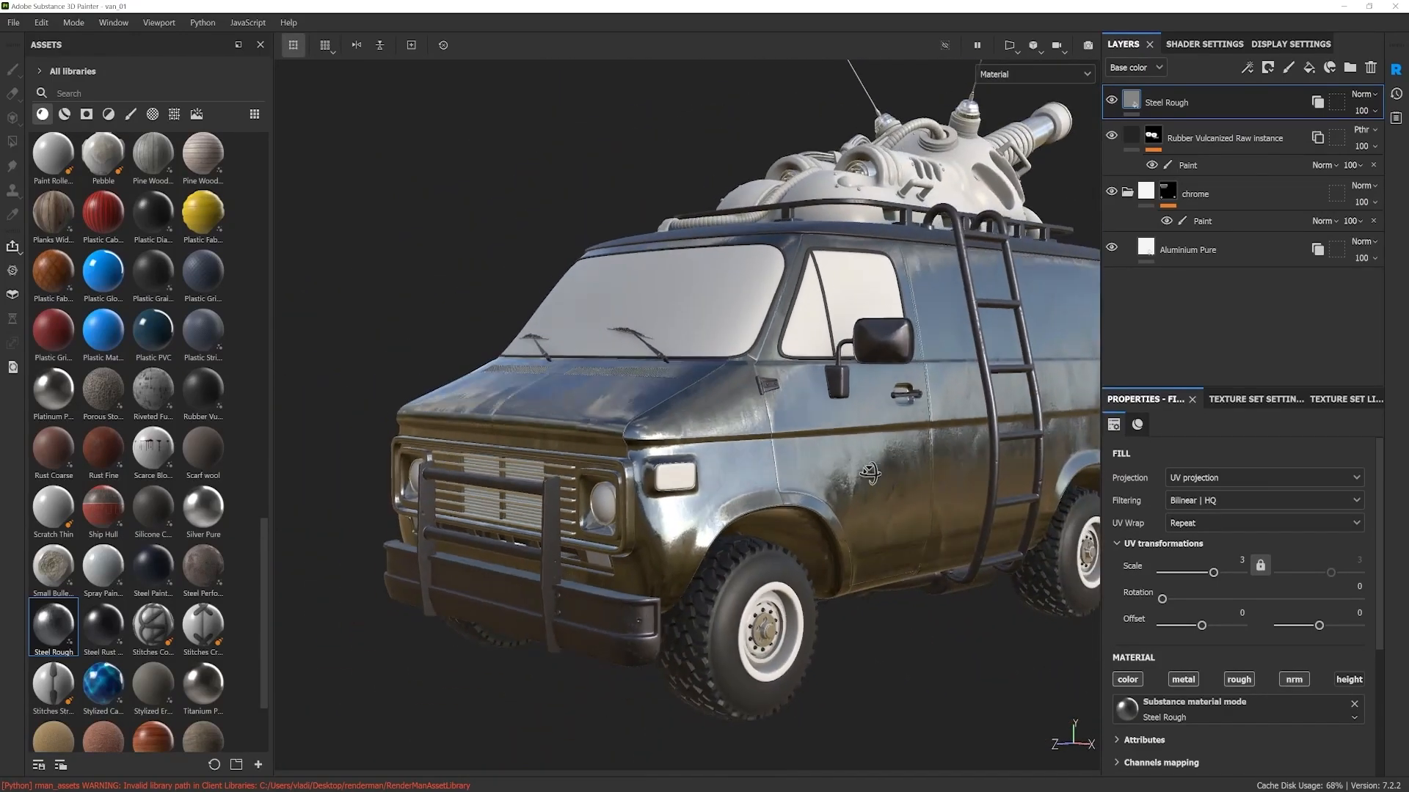
{"action": "left_click_drag", "start_coordinate": [823, 471], "coordinate": [853, 462], "text": "alt"}
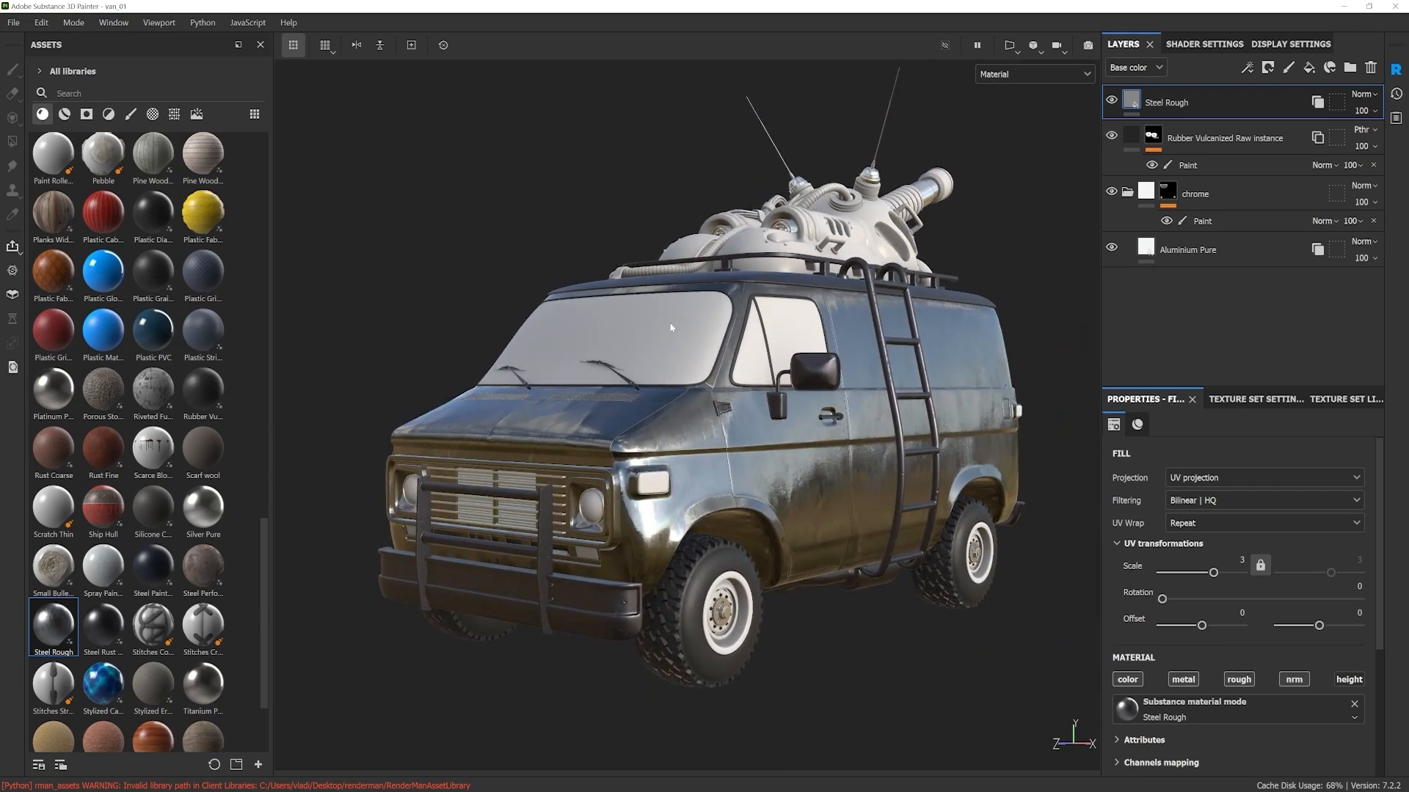
{"action": "left_click_drag", "start_coordinate": [816, 511], "coordinate": [795, 462], "text": "alt"}
{"action": "middle_click_drag", "start_coordinate": [785, 470], "coordinate": [805, 450], "text": "alt"}
{"action": "right_click_drag", "start_coordinate": [805, 449], "coordinate": [655, 449], "text": "alt"}
{"action": "right_click_drag", "start_coordinate": [708, 441], "coordinate": [689, 443], "text": "alt"}
{"action": "middle_click_drag", "start_coordinate": [689, 443], "coordinate": [711, 444], "text": "alt"}
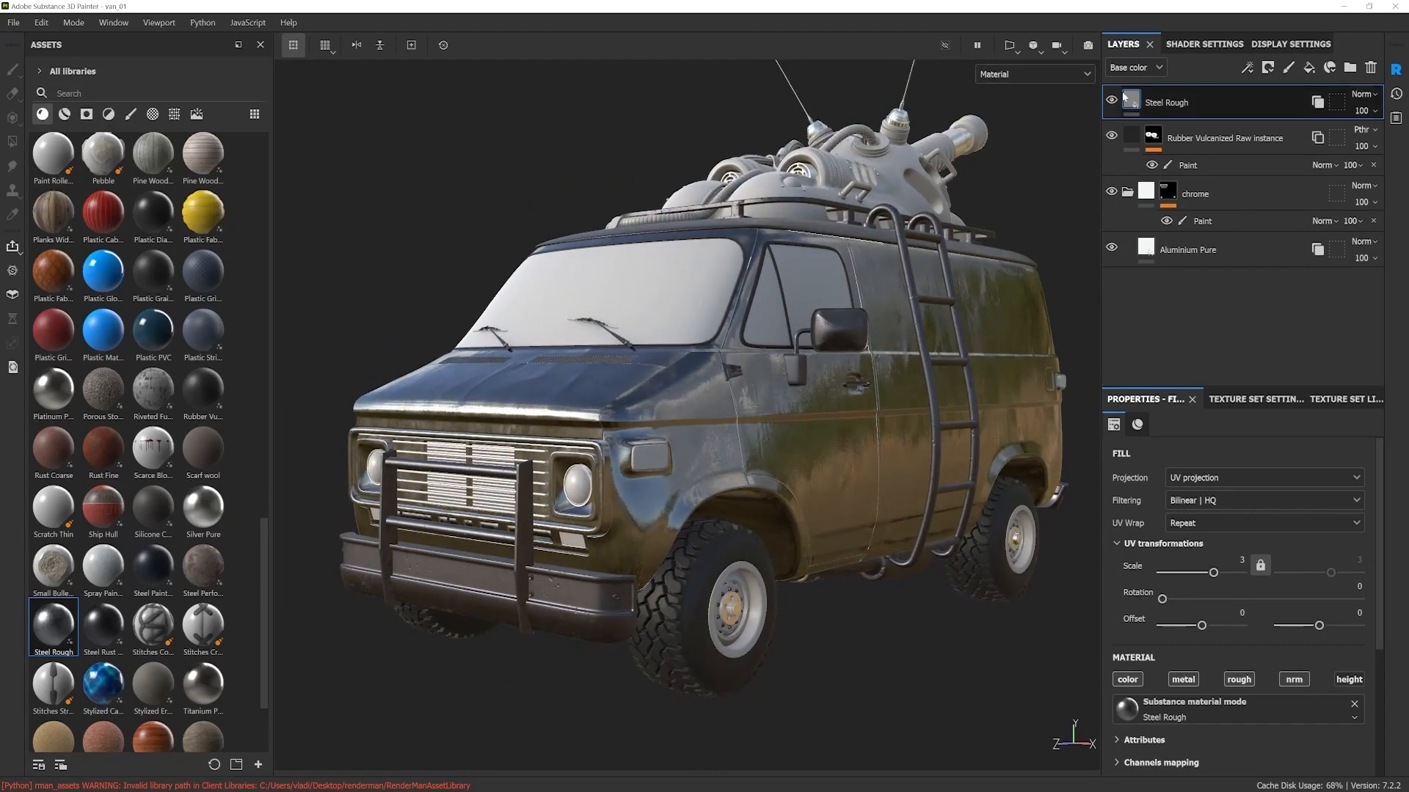
Step: Switch the environment map to Bonifacio Street and rotate the lighting around the van
{"action": "left_click", "coordinate": [1277, 46]}
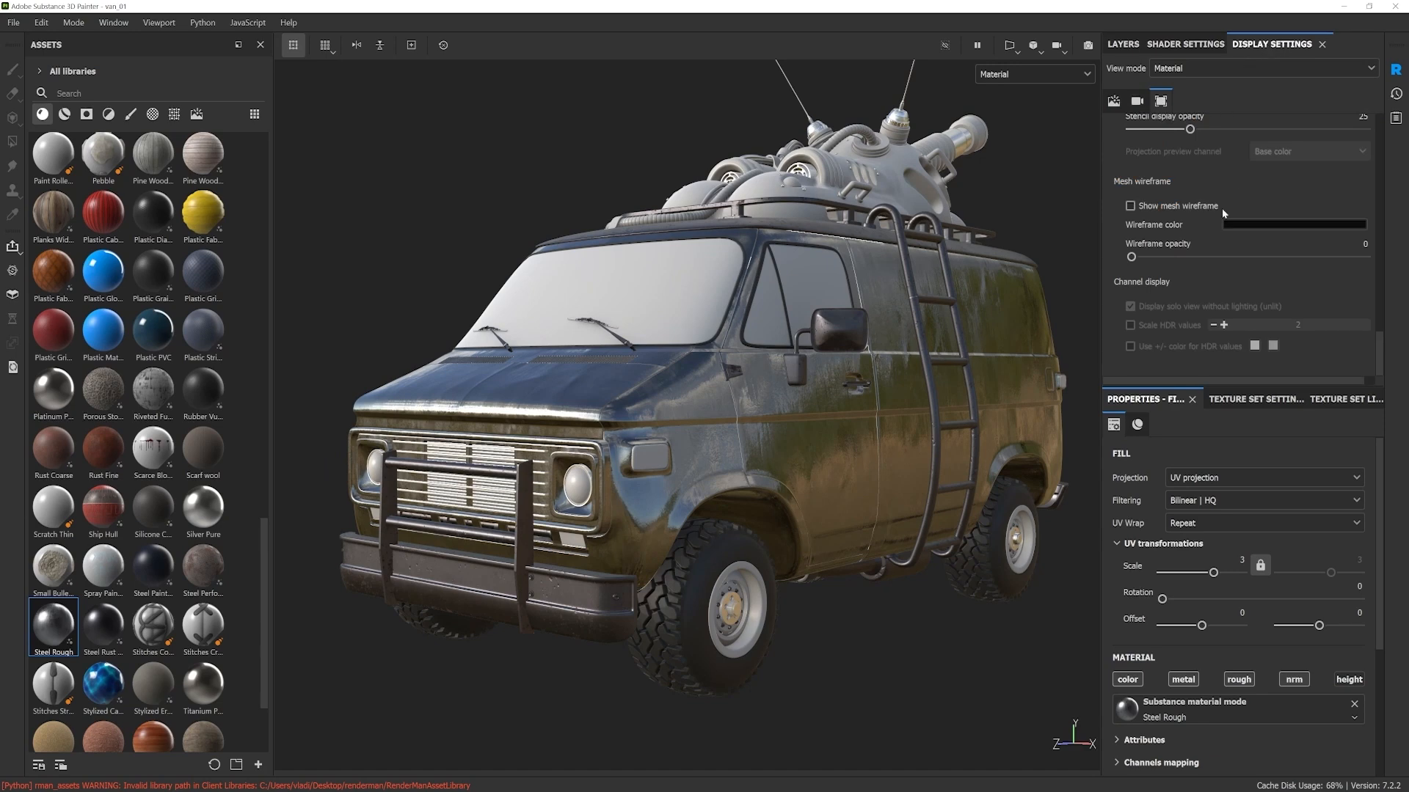
{"action": "scroll", "coordinate": [1222, 213], "scroll_direction": "up", "scroll_amount": 10}
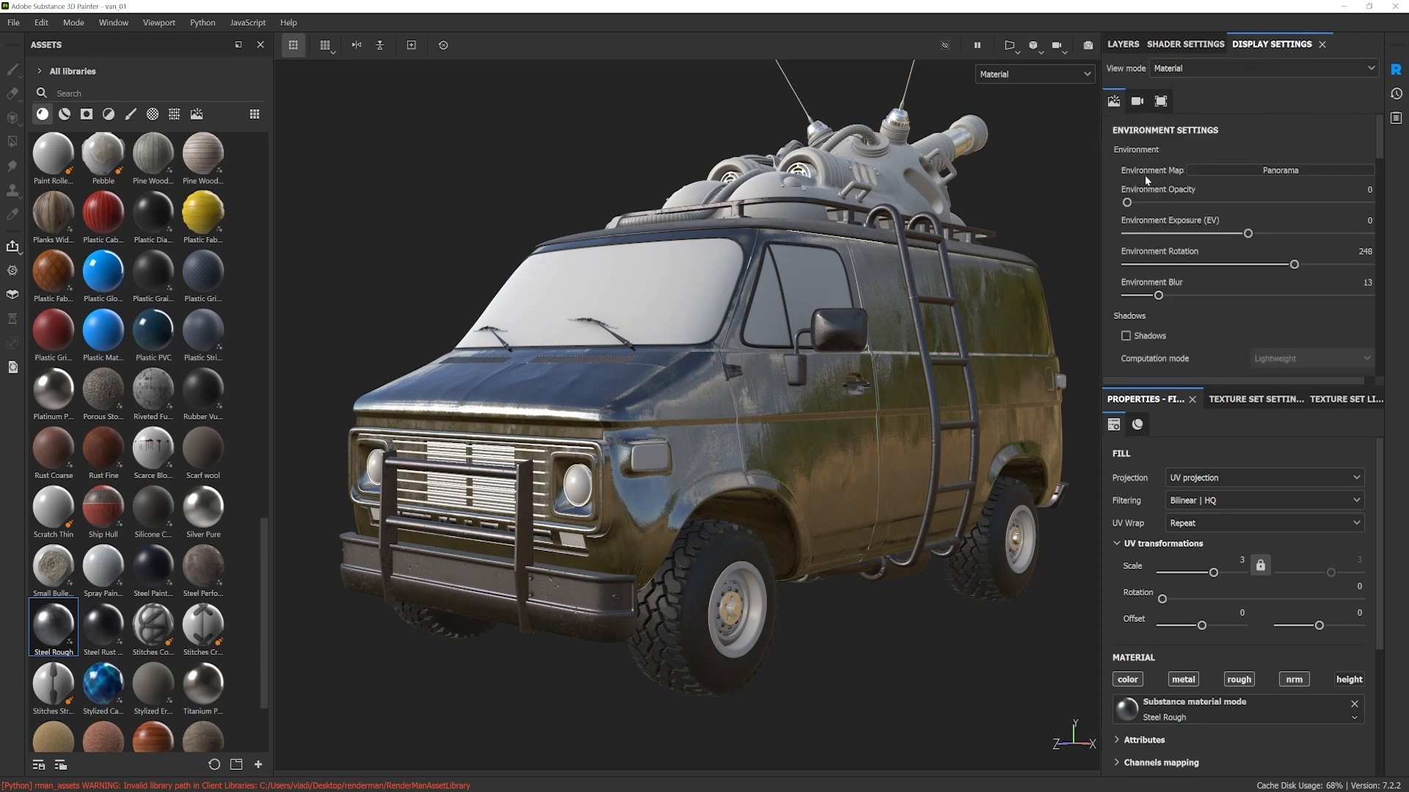
{"action": "left_click", "coordinate": [1256, 171]}
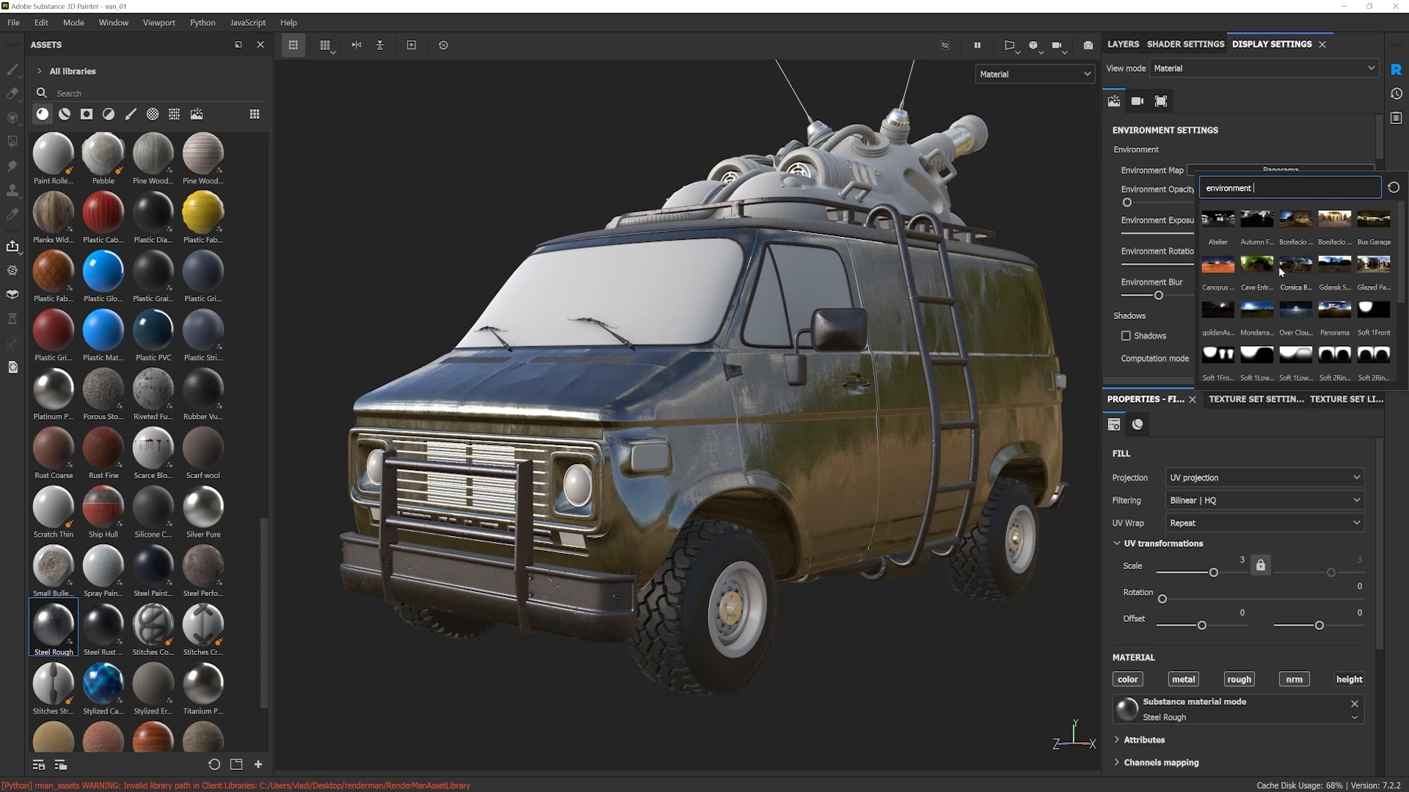
{"action": "left_click", "coordinate": [1336, 221]}
{"action": "mouse_move", "coordinate": [848, 424]}
{"action": "left_mouse_down", "text": "alt"}
{"action": "mouse_move", "coordinate": [569, 416]}
{"action": "mouse_move", "coordinate": [846, 439]}
{"action": "left_mouse_up", "text": "alt"}
{"action": "right_click_drag", "start_coordinate": [846, 439], "coordinate": [681, 376], "text": "shift"}
{"action": "left_click_drag", "start_coordinate": [730, 430], "coordinate": [963, 400], "text": "alt"}
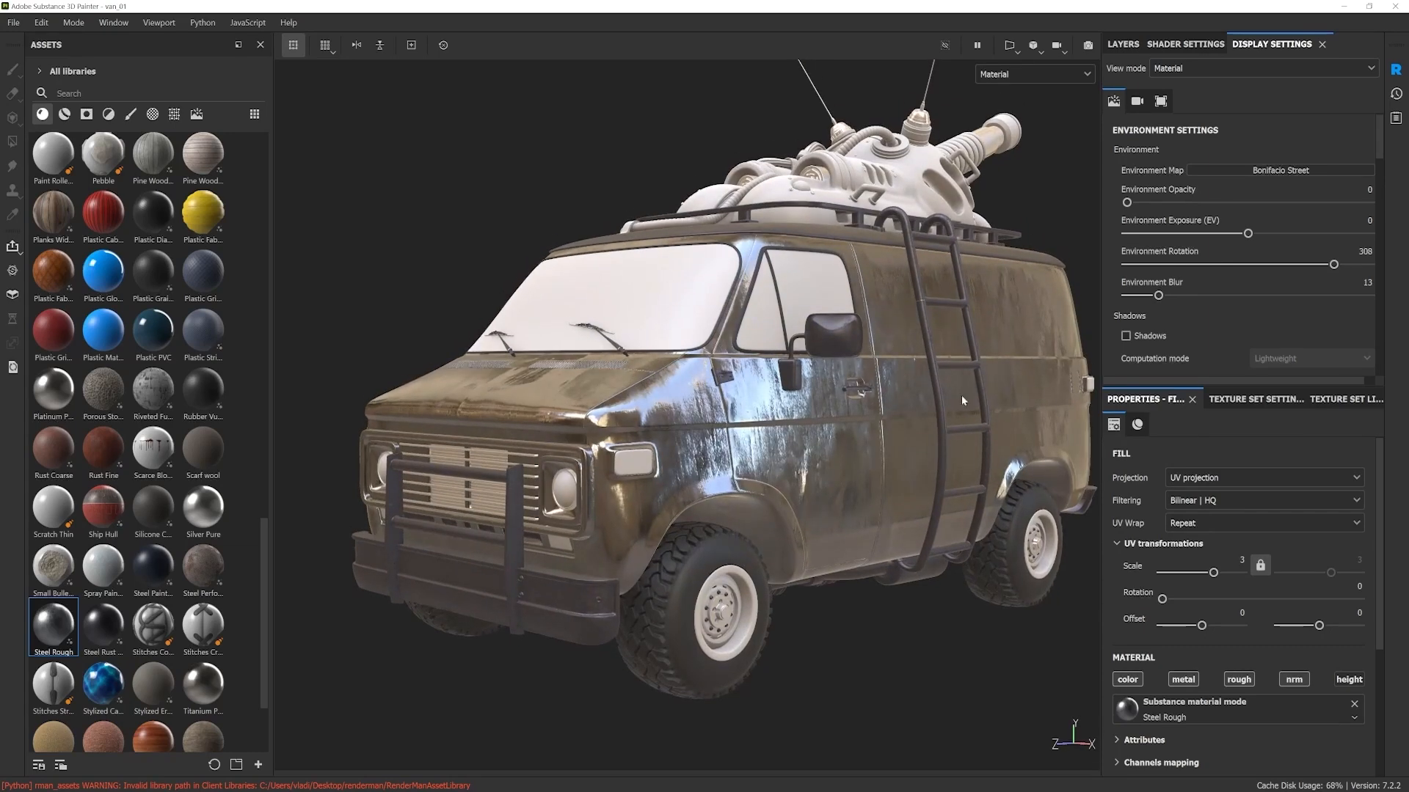
Step: Turn on environment shadows to preview them on the van, and turn them off again
{"action": "left_click", "coordinate": [1126, 336]}
{"action": "right_click_drag", "start_coordinate": [881, 448], "coordinate": [596, 455], "text": "shift"}
{"action": "left_click", "coordinate": [1127, 336]}
{"action": "mouse_move", "coordinate": [830, 438]}
{"action": "left_mouse_down", "text": "alt"}
{"action": "mouse_move", "coordinate": [758, 434]}
{"action": "mouse_move", "coordinate": [837, 441]}
{"action": "left_mouse_up", "text": "alt"}
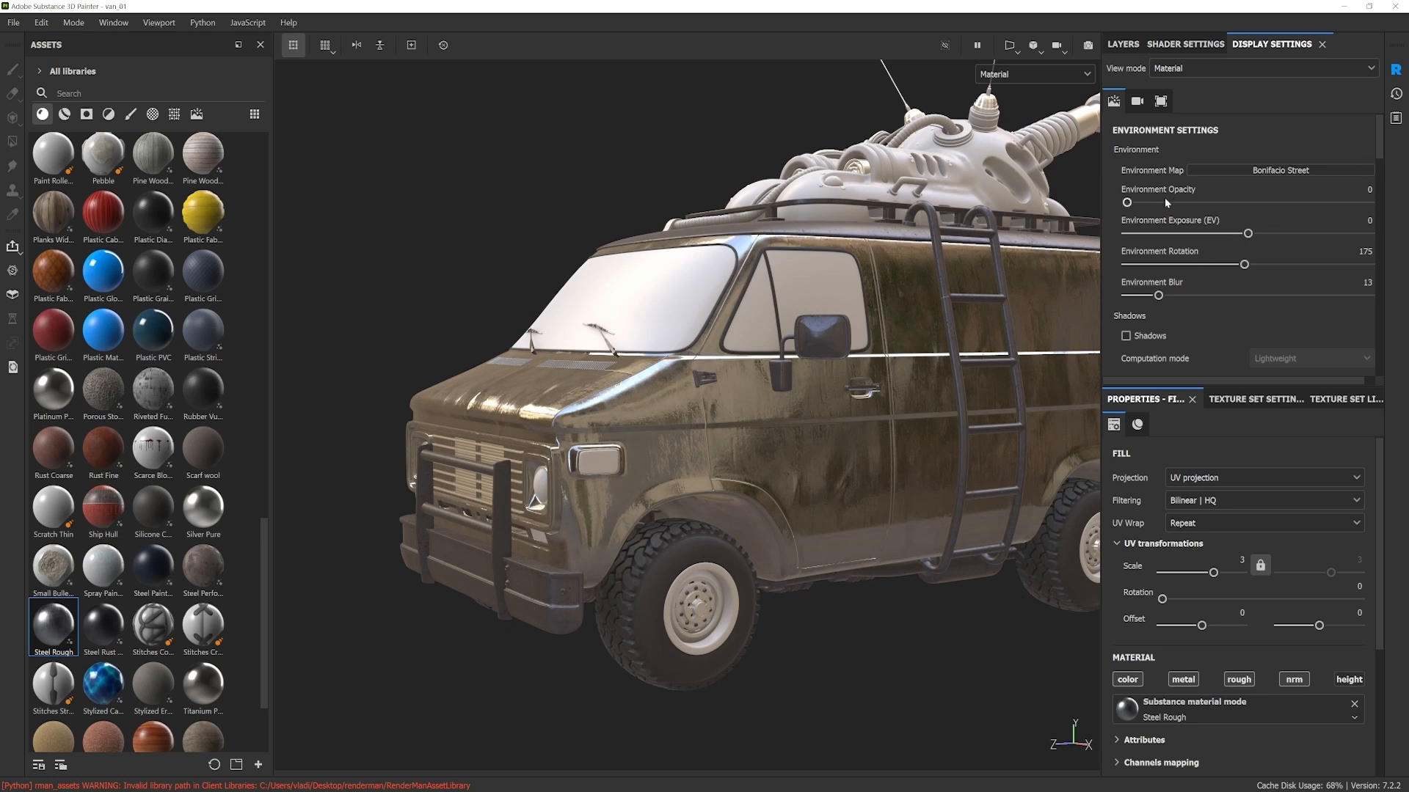
{"action": "left_click_drag", "start_coordinate": [972, 360], "coordinate": [971, 395], "text": "alt"}
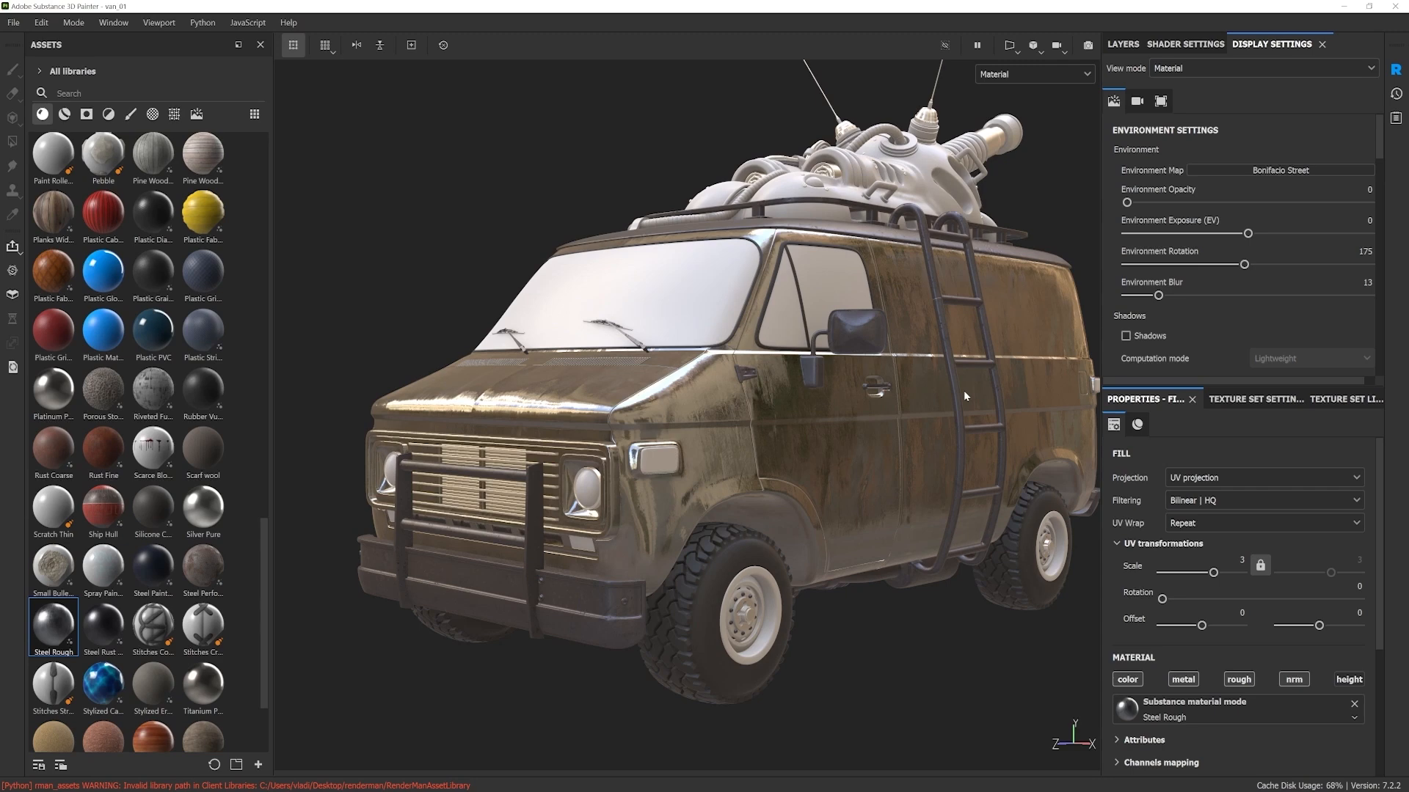
{"action": "left_click_drag", "start_coordinate": [967, 389], "coordinate": [901, 408], "text": "alt"}
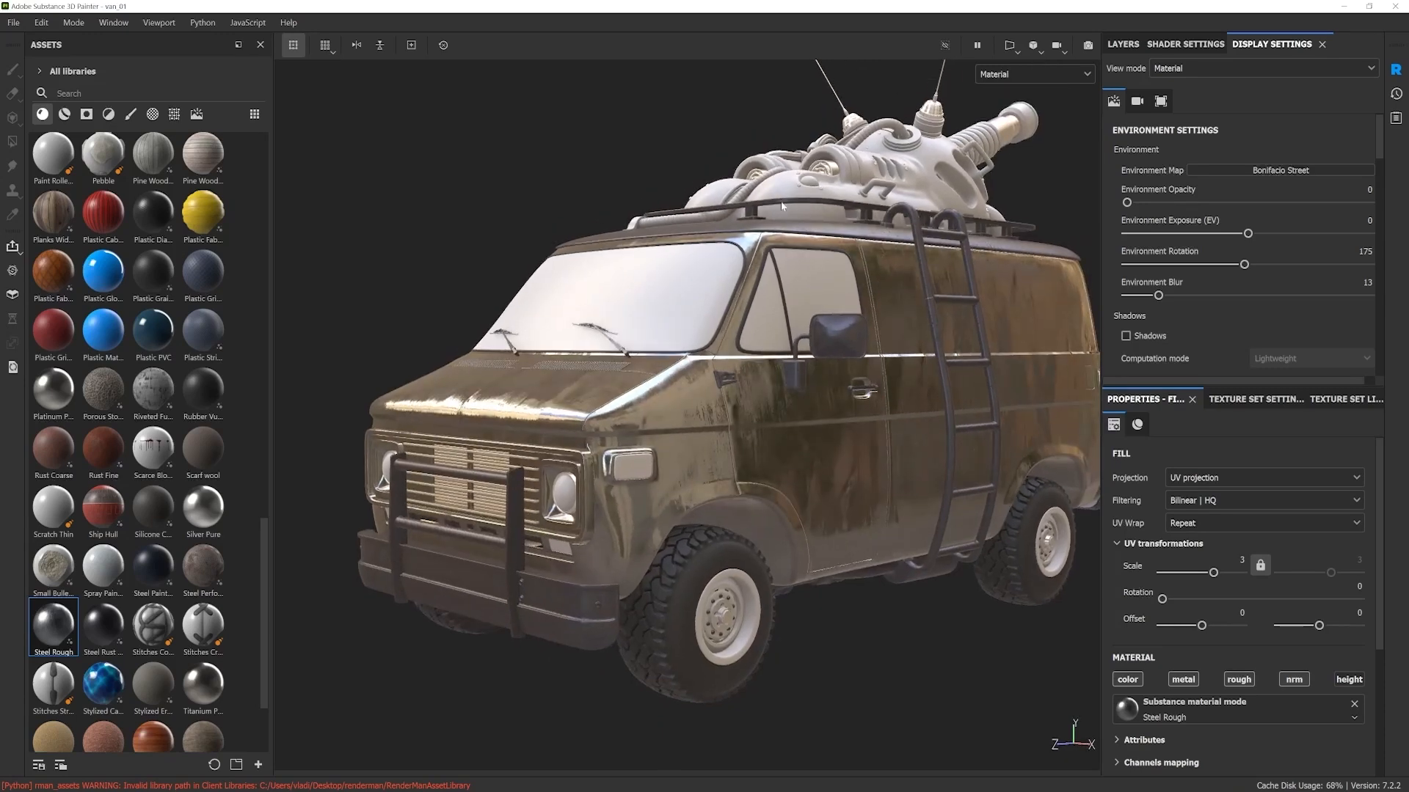
Step: Set the environment map back to Panorama and rotate the lighting on the van's side
{"action": "left_click", "coordinate": [1283, 170]}
{"action": "left_click", "coordinate": [1331, 310]}
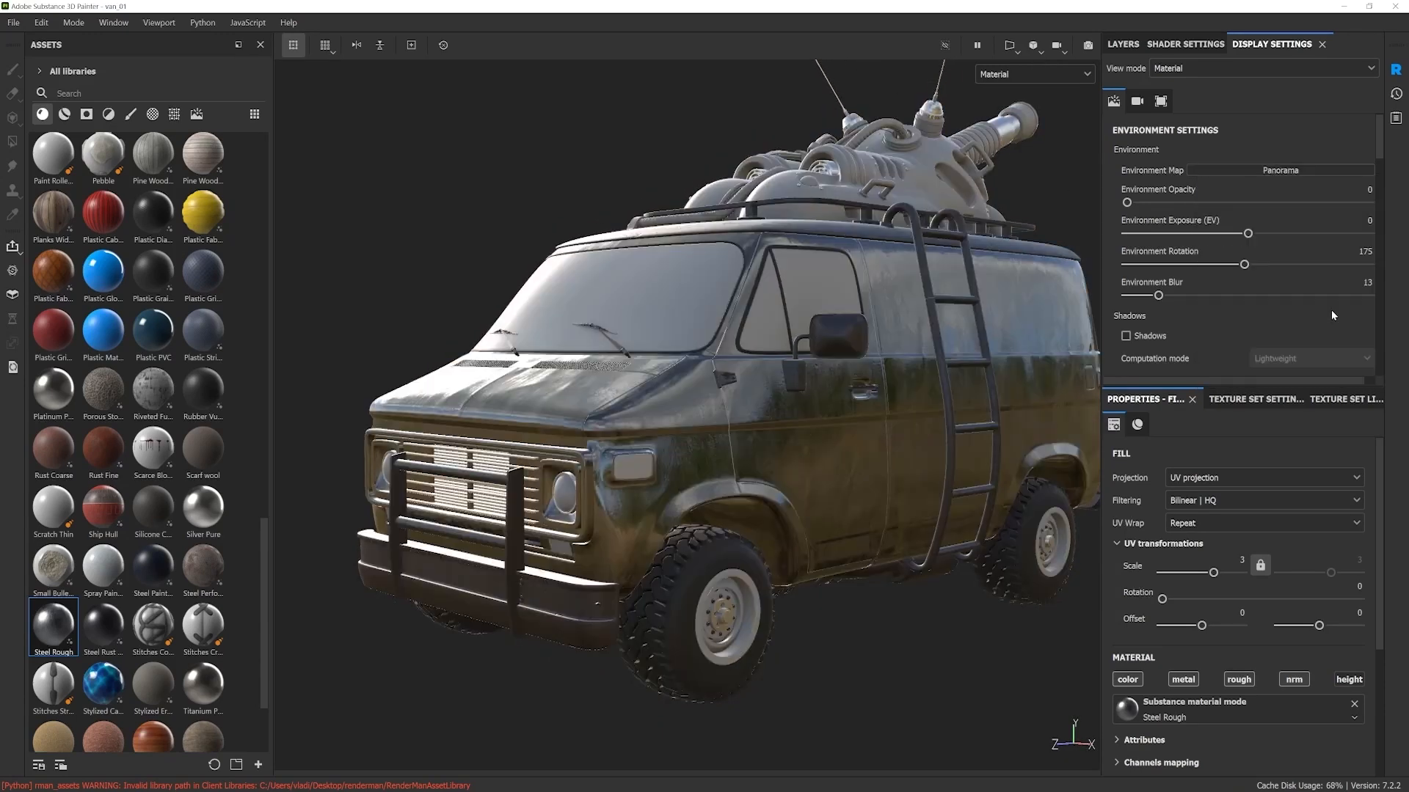
{"action": "right_click_drag", "start_coordinate": [734, 465], "coordinate": [812, 462], "text": "shift"}
Step: Disable the color, metal, rough and nrm channels of the Steel Rough layer and check the bare body
{"action": "left_click", "coordinate": [1122, 44]}
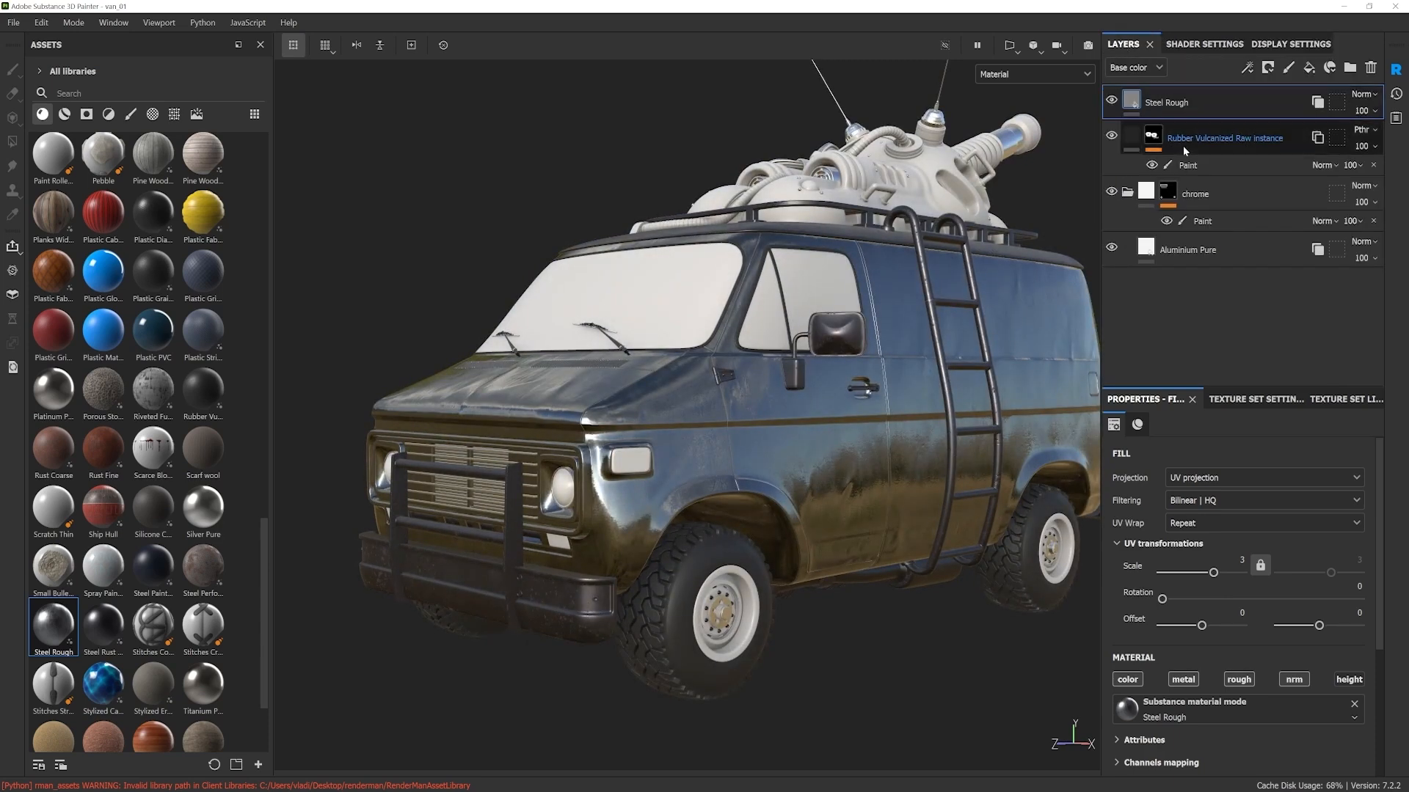
{"action": "left_click_drag", "start_coordinate": [1257, 385], "coordinate": [1254, 276]}
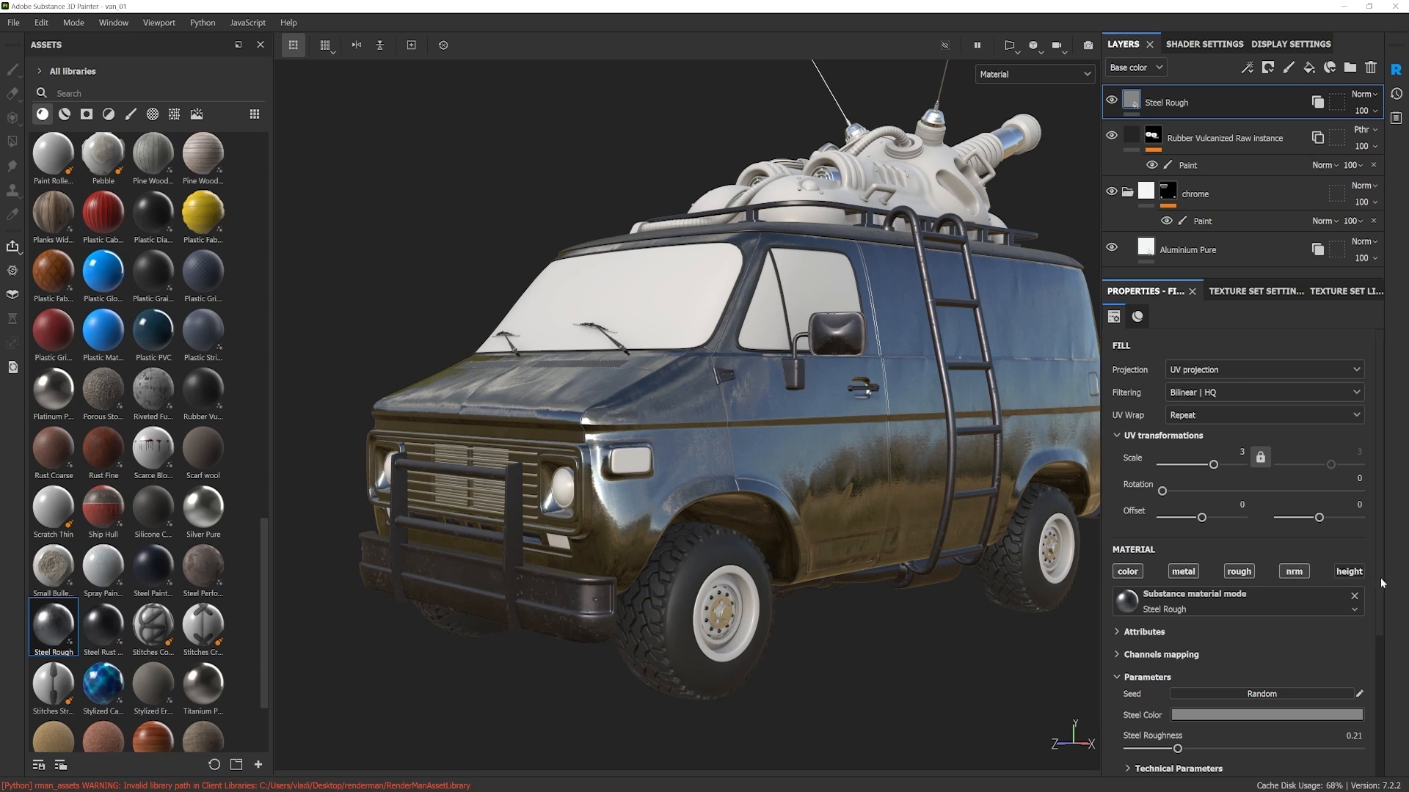
{"action": "scroll", "coordinate": [1379, 579], "scroll_direction": "down", "scroll_amount": 1}
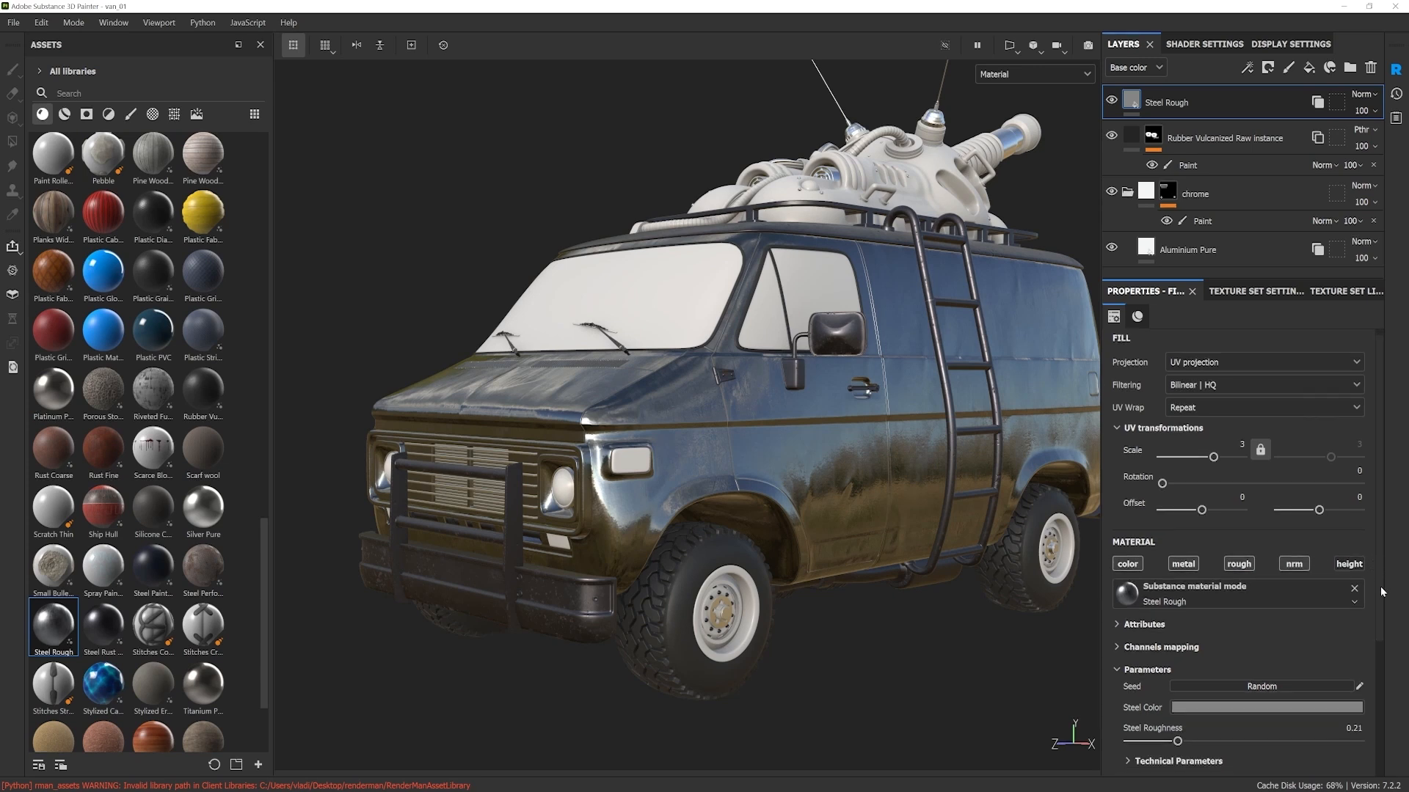
{"action": "left_click", "coordinate": [1299, 566]}
{"action": "left_click", "coordinate": [1189, 568]}
{"action": "left_click", "coordinate": [1128, 566]}
{"action": "left_click_drag", "start_coordinate": [830, 563], "coordinate": [801, 562], "text": "alt"}
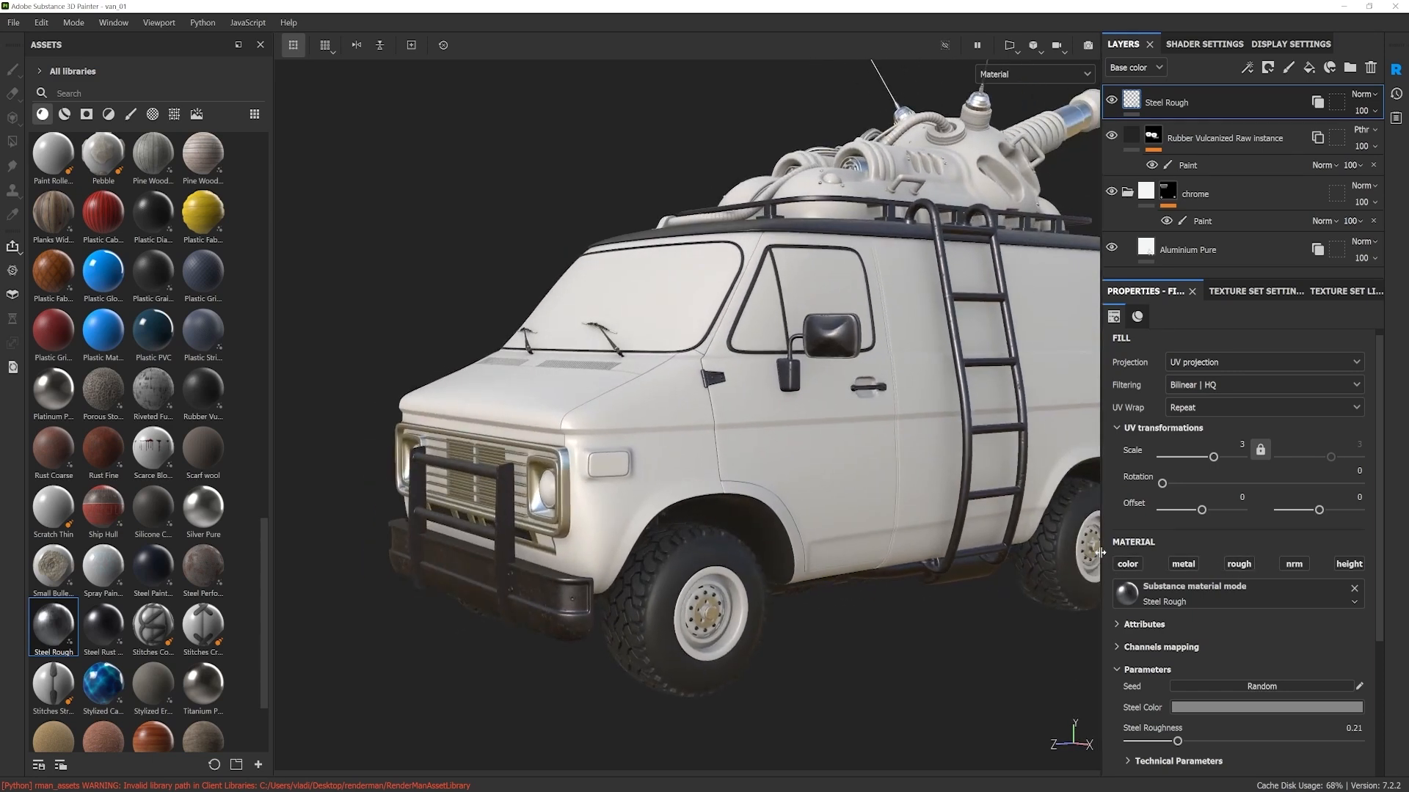
{"action": "mouse_move", "coordinate": [887, 531]}
{"action": "left_mouse_down", "text": "alt"}
{"action": "mouse_move", "coordinate": [844, 532]}
{"action": "mouse_move", "coordinate": [867, 537]}
{"action": "left_mouse_up", "text": "alt"}
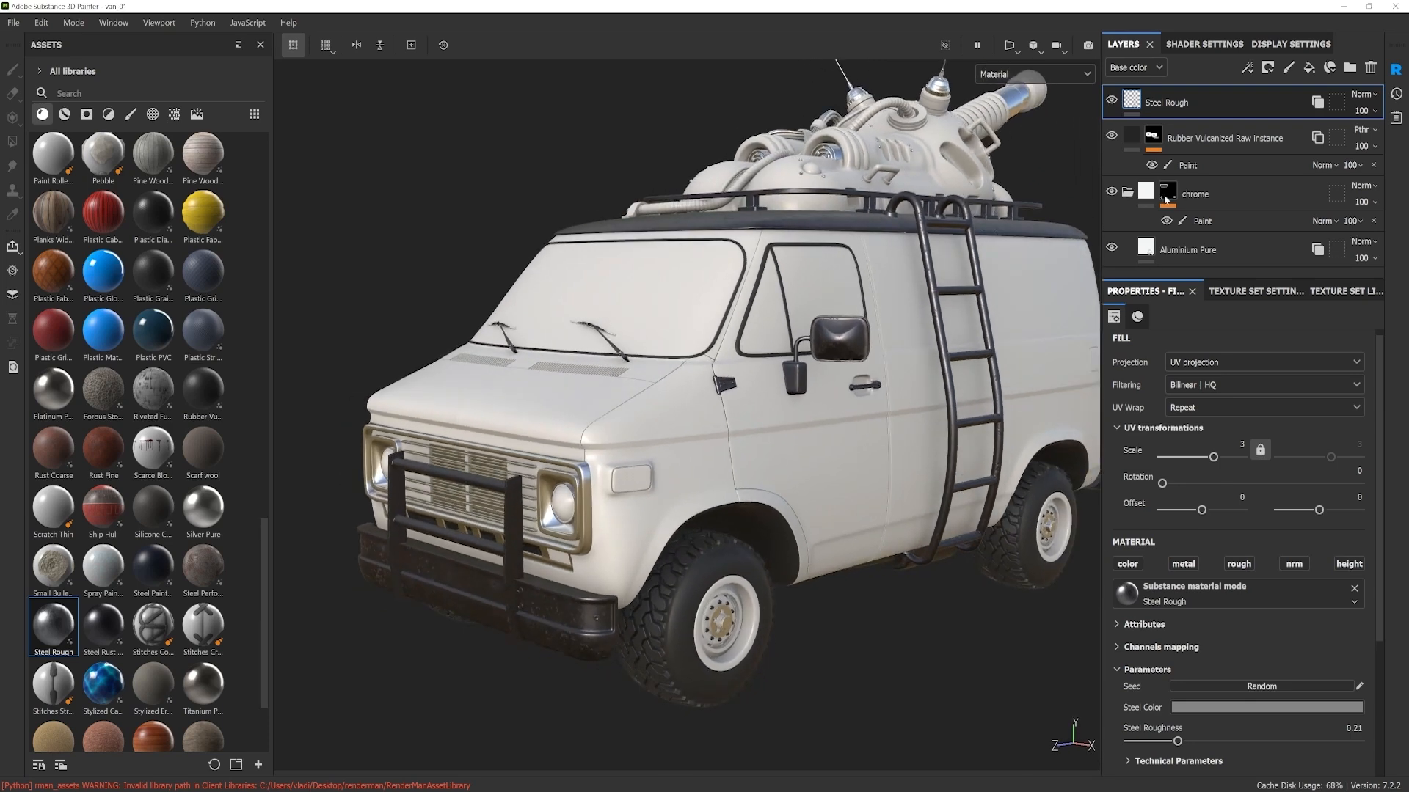
{"action": "mouse_move", "coordinate": [811, 434]}
{"action": "left_mouse_down", "text": "alt"}
{"action": "mouse_move", "coordinate": [829, 422]}
{"action": "mouse_move", "coordinate": [809, 428]}
{"action": "left_mouse_up", "text": "alt"}
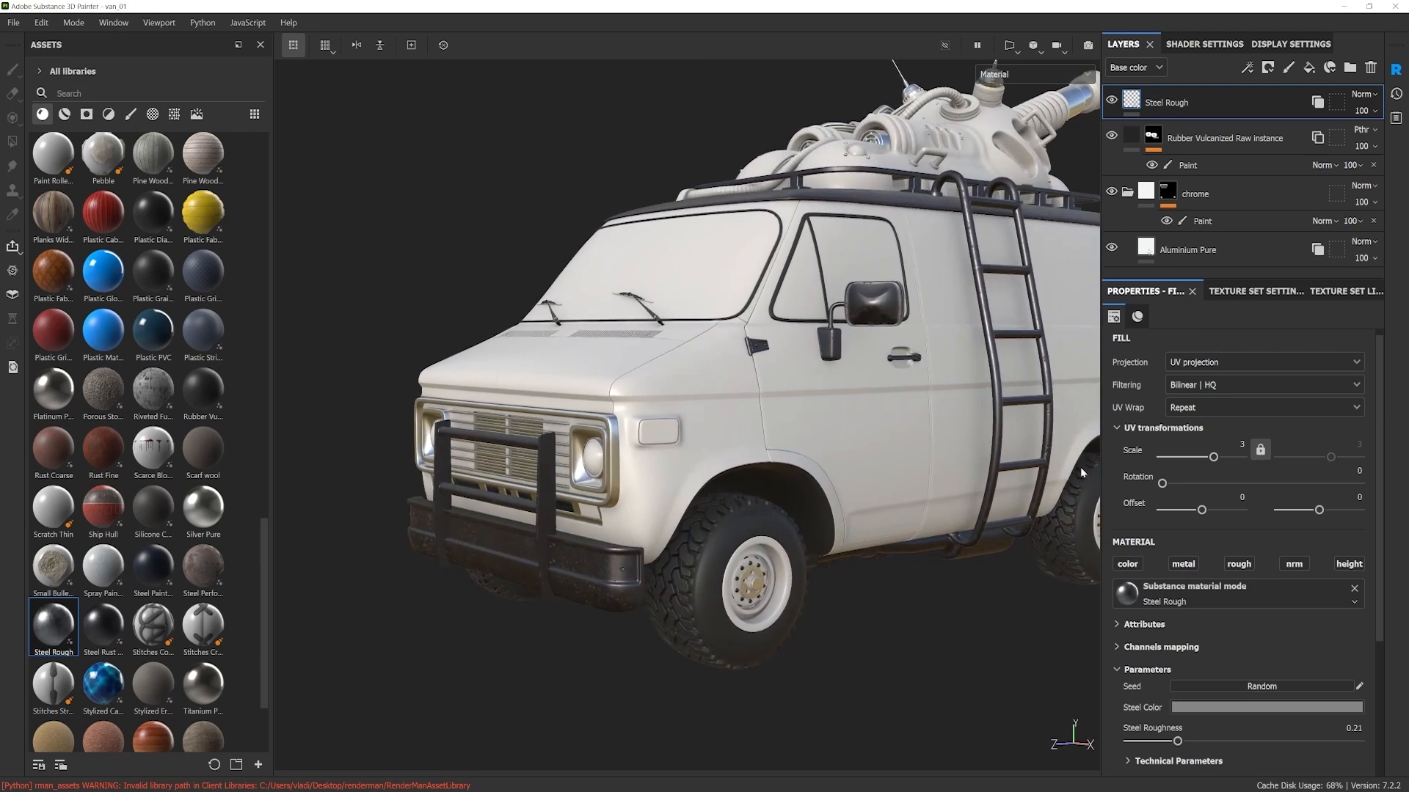
Step: Enable the Steel Rough layer's color channel and set its Steel Color to dark red
{"action": "left_click", "coordinate": [1129, 567]}
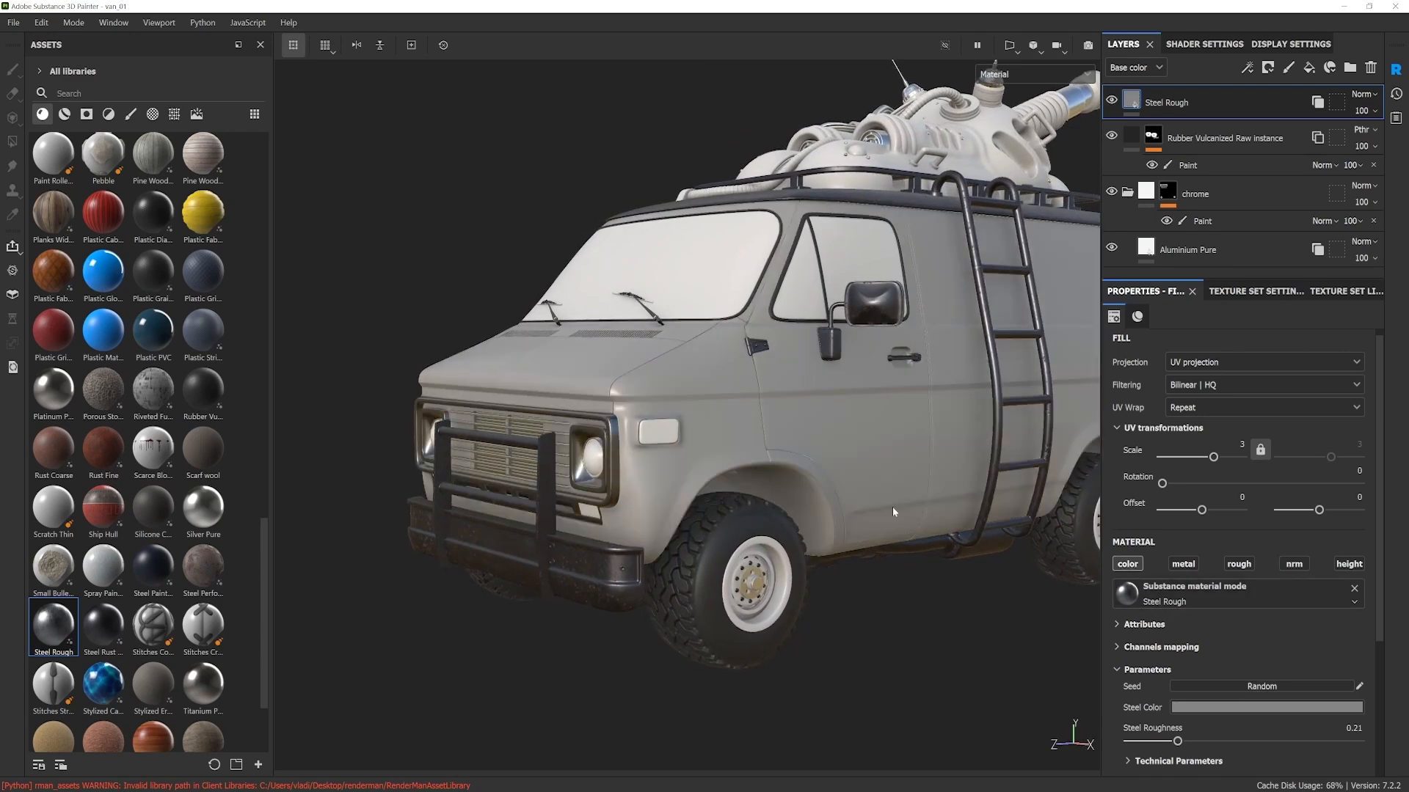
{"action": "left_click_drag", "start_coordinate": [893, 511], "coordinate": [937, 517], "text": "alt"}
{"action": "left_click_drag", "start_coordinate": [1375, 621], "coordinate": [1367, 701]}
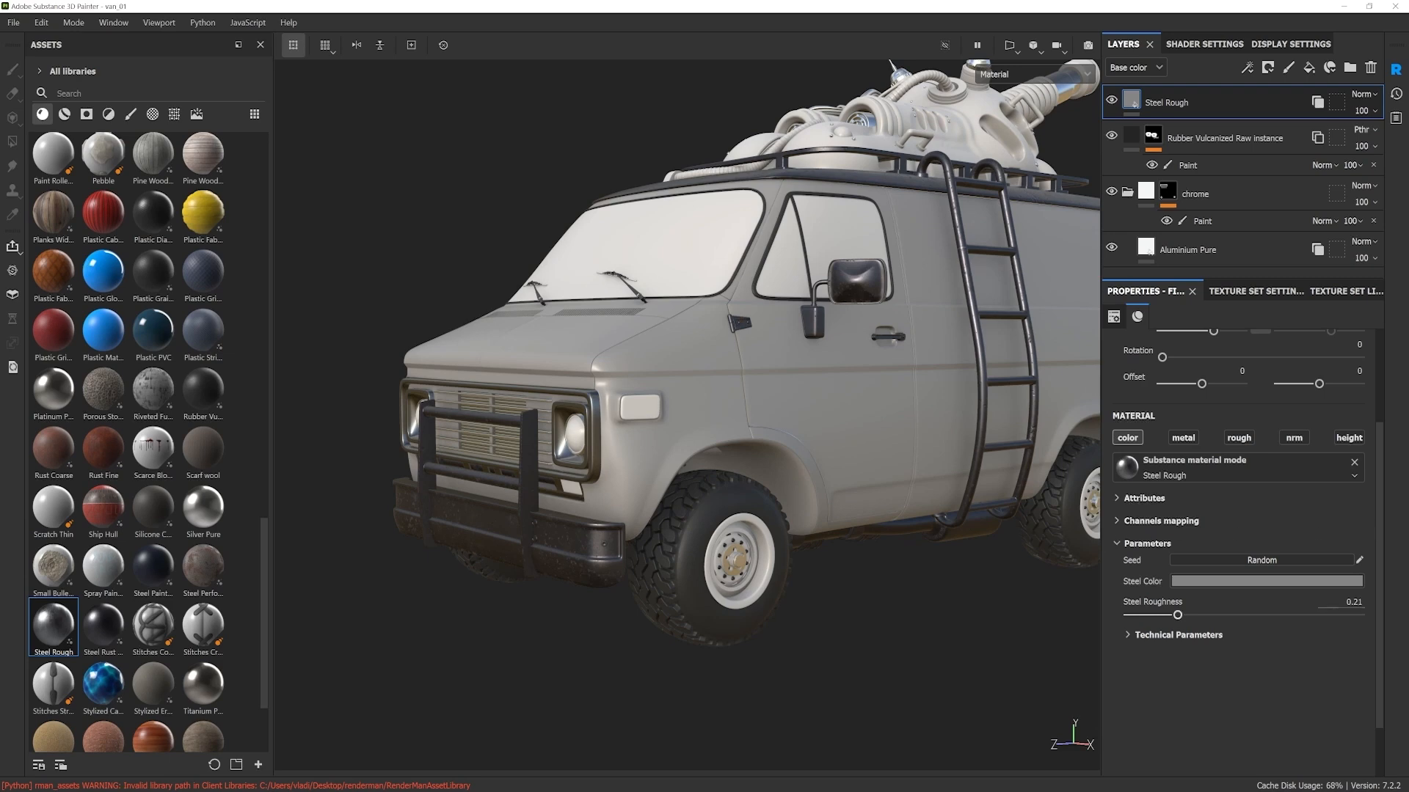
{"action": "left_click", "coordinate": [1220, 584]}
{"action": "mouse_move", "coordinate": [1307, 665]}
{"action": "left_mouse_down"}
{"action": "mouse_move", "coordinate": [1308, 617]}
{"action": "mouse_move", "coordinate": [1270, 650]}
{"action": "mouse_move", "coordinate": [1322, 654]}
{"action": "mouse_move", "coordinate": [1311, 669]}
{"action": "left_mouse_up"}
{"action": "mouse_move", "coordinate": [946, 493]}
{"action": "left_mouse_down", "text": "alt"}
{"action": "mouse_move", "coordinate": [868, 496]}
{"action": "mouse_move", "coordinate": [717, 451]}
{"action": "mouse_move", "coordinate": [991, 516]}
{"action": "mouse_move", "coordinate": [953, 508]}
{"action": "left_mouse_up", "text": "alt"}
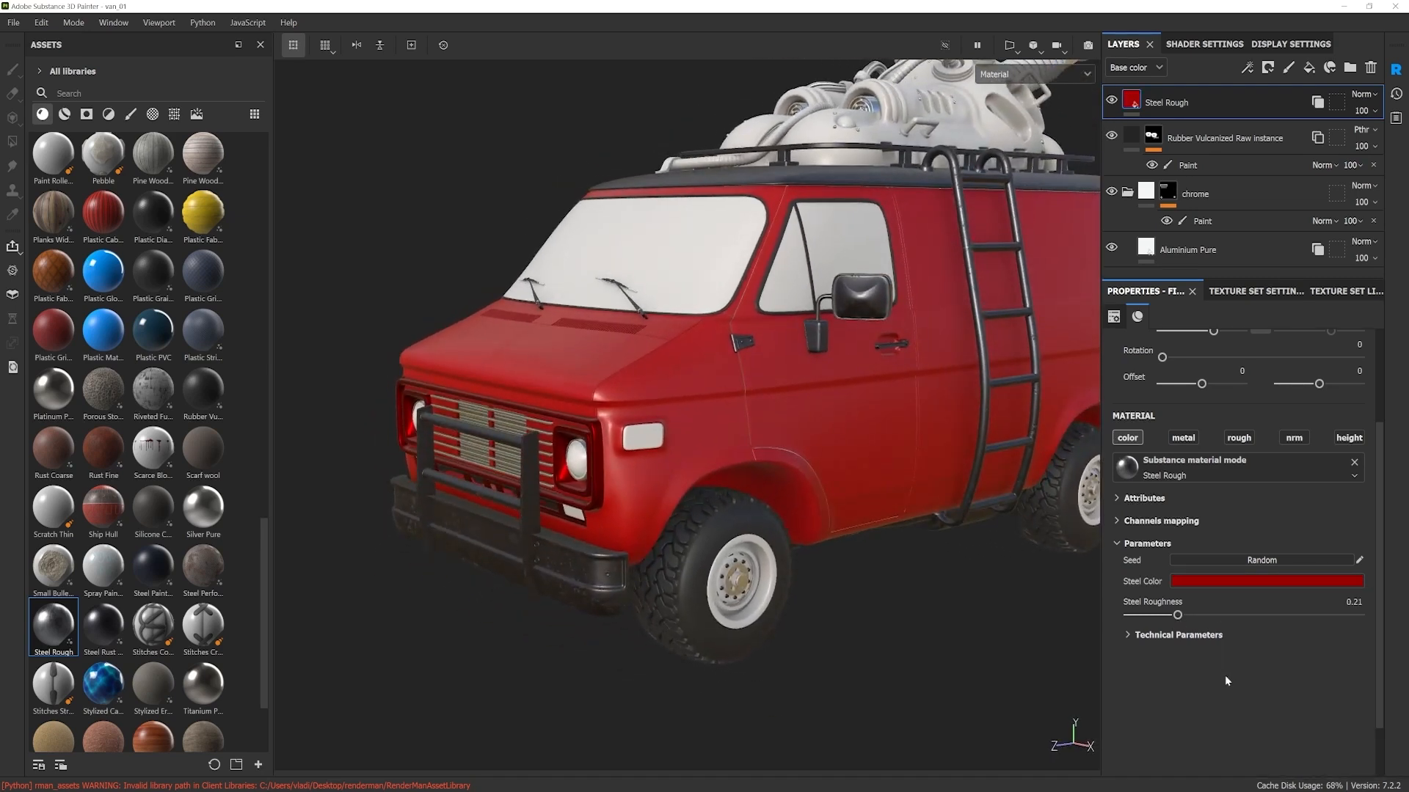
{"action": "left_click_drag", "start_coordinate": [882, 576], "coordinate": [873, 571], "text": "alt"}
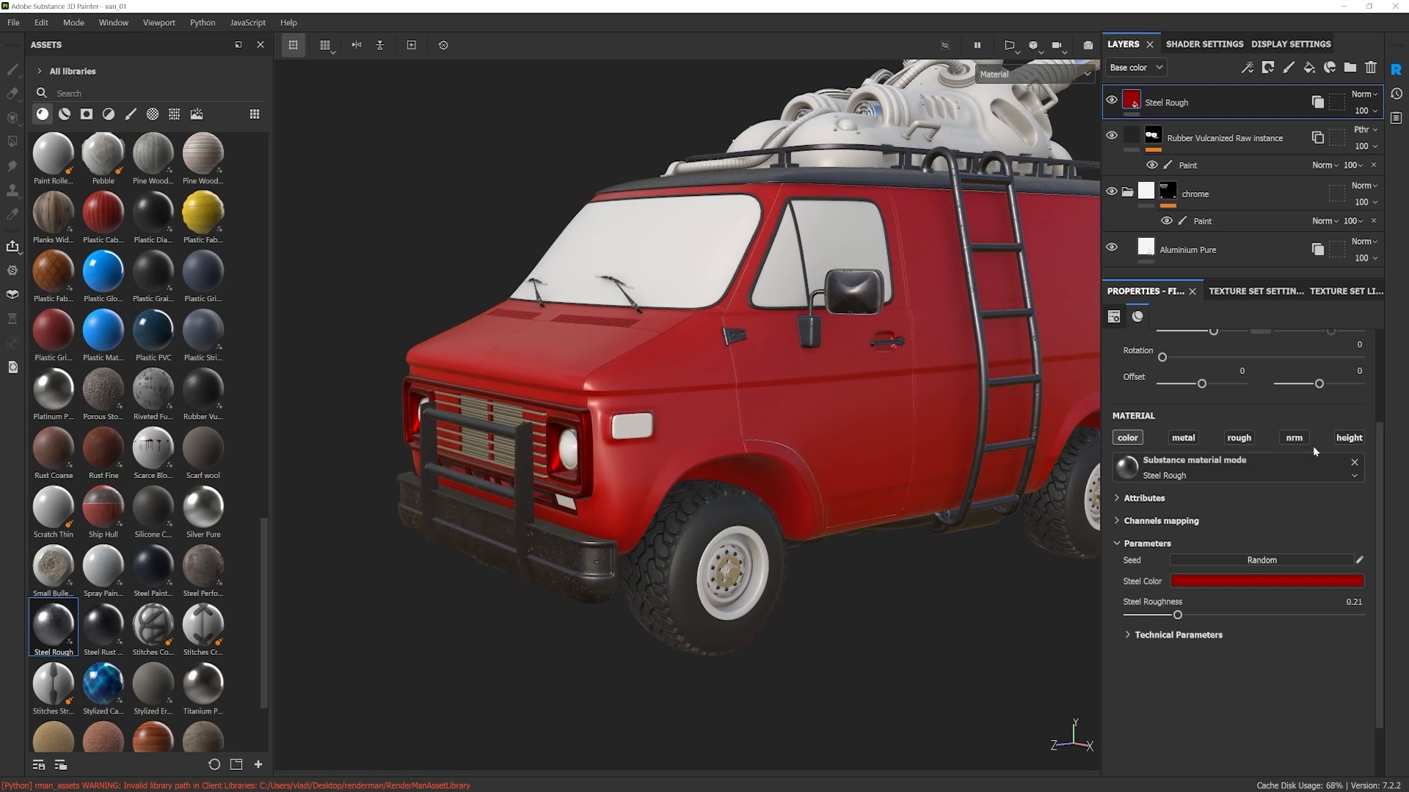
Step: Enable the rough channel of the Steel Rough layer and compare very low and high Steel Roughness on the body
{"action": "left_click", "coordinate": [1239, 438]}
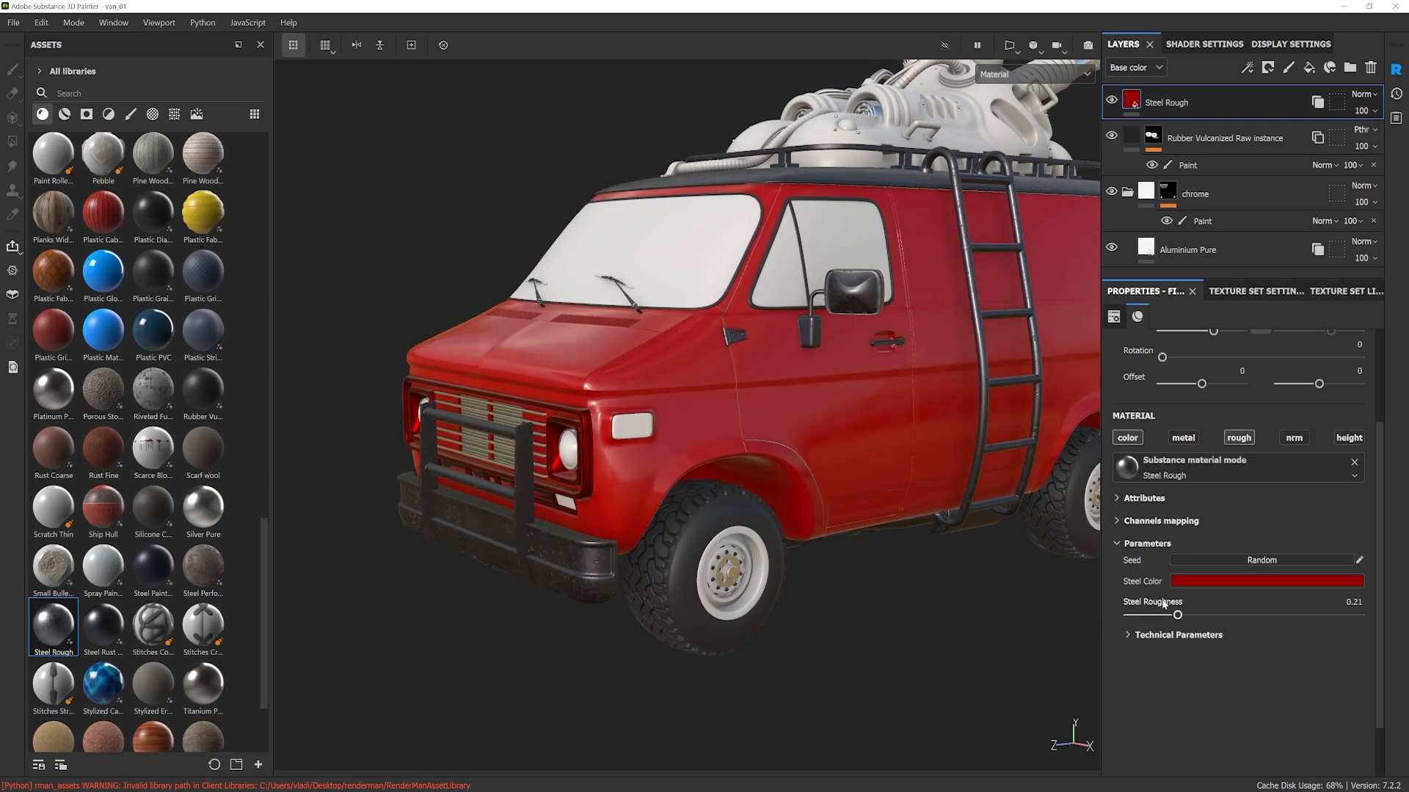
{"action": "left_click_drag", "start_coordinate": [1178, 615], "coordinate": [1107, 619]}
{"action": "left_click_drag", "start_coordinate": [943, 501], "coordinate": [912, 481], "text": "alt"}
{"action": "left_click_drag", "start_coordinate": [1130, 619], "coordinate": [1276, 619]}
{"action": "mouse_move", "coordinate": [873, 473]}
{"action": "left_mouse_down", "text": "alt"}
{"action": "mouse_move", "coordinate": [837, 458]}
{"action": "mouse_move", "coordinate": [930, 503]}
{"action": "mouse_move", "coordinate": [881, 480]}
{"action": "left_mouse_up", "text": "alt"}
Step: Change the Steel Color of the Steel Rough layer to light grey
{"action": "left_click", "coordinate": [1208, 581]}
{"action": "left_click_drag", "start_coordinate": [1226, 647], "coordinate": [1182, 664]}
{"action": "left_click_drag", "start_coordinate": [901, 496], "coordinate": [871, 490], "text": "alt"}
Step: Switch the color channel off and on again, trying a Steel Roughness of 0.42
{"action": "left_click", "coordinate": [1128, 438]}
{"action": "left_click_drag", "start_coordinate": [1270, 616], "coordinate": [1224, 626]}
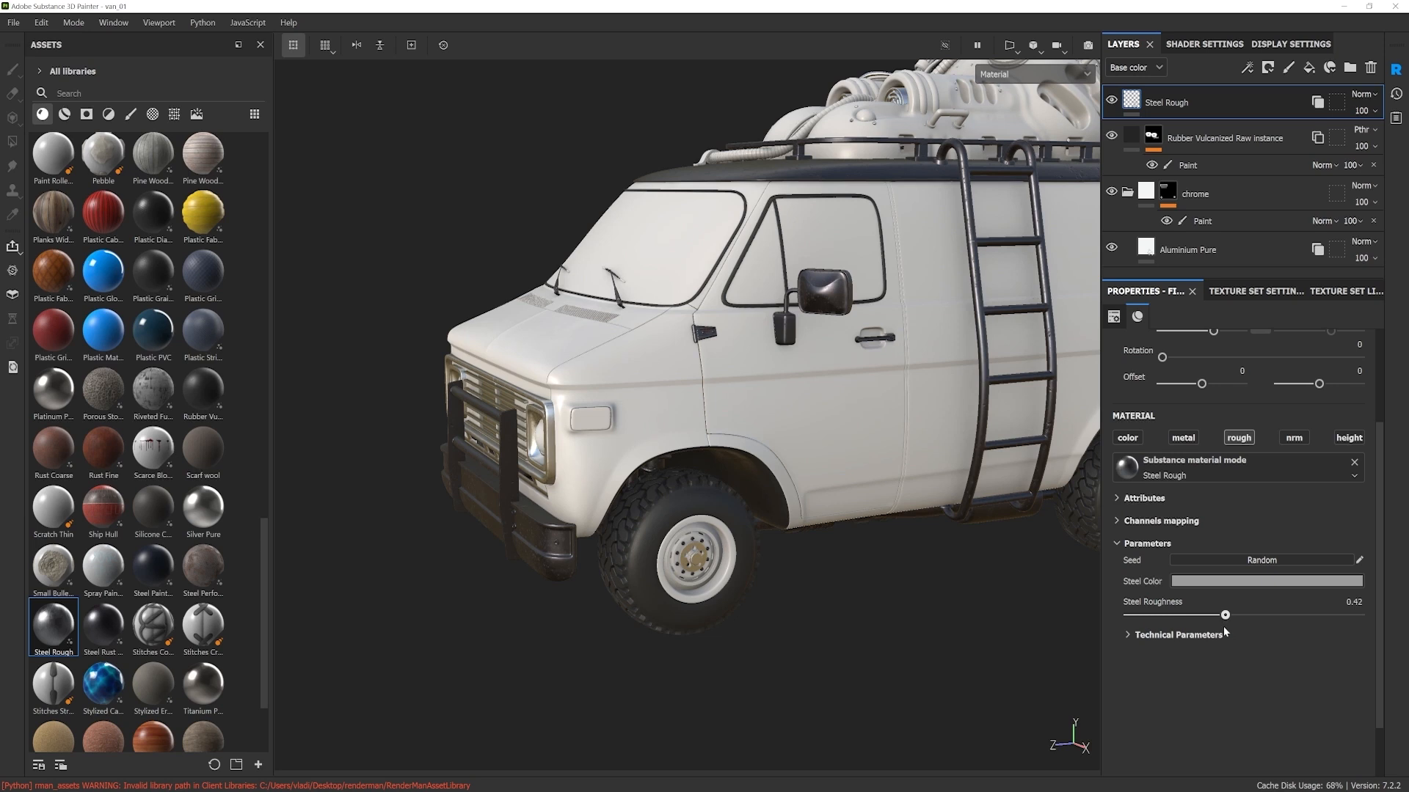
{"action": "left_click", "coordinate": [1129, 440]}
{"action": "left_click_drag", "start_coordinate": [985, 419], "coordinate": [1005, 417], "text": "alt"}
Step: Lower the Steel Roughness to 0.08 and check the reflections on the van's front up close
{"action": "left_click_drag", "start_coordinate": [1226, 614], "coordinate": [1190, 626]}
{"action": "scroll", "coordinate": [689, 385], "scroll_direction": "up", "scroll_amount": 3}
{"action": "left_click_drag", "start_coordinate": [688, 385], "coordinate": [711, 401], "text": "alt"}
{"action": "right_click_drag", "start_coordinate": [711, 400], "coordinate": [824, 411], "text": "shift"}
{"action": "left_click_drag", "start_coordinate": [1190, 615], "coordinate": [1143, 616]}
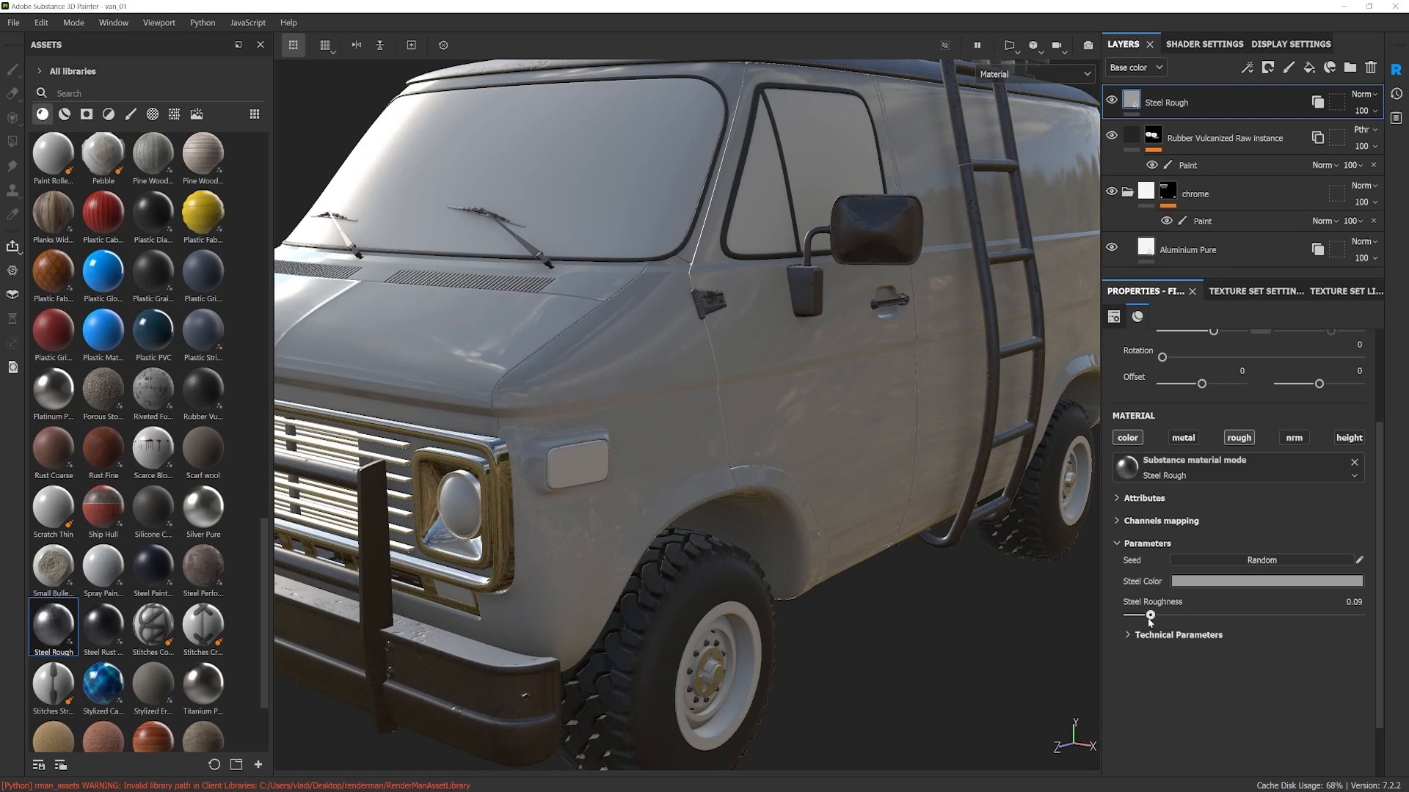
Step: Enable the metal channel of the Steel Rough layer and check the metallic reflections on the door
{"action": "left_click", "coordinate": [1187, 438]}
{"action": "left_click_drag", "start_coordinate": [887, 443], "coordinate": [777, 393], "text": "alt"}
{"action": "scroll", "coordinate": [896, 450], "scroll_direction": "up", "scroll_amount": 5}
{"action": "left_click_drag", "start_coordinate": [893, 453], "coordinate": [873, 459], "text": "alt"}
Step: Enable the nrm channel of the Steel Rough layer, comparing the door surface with it off and on
{"action": "left_click", "coordinate": [1294, 441]}
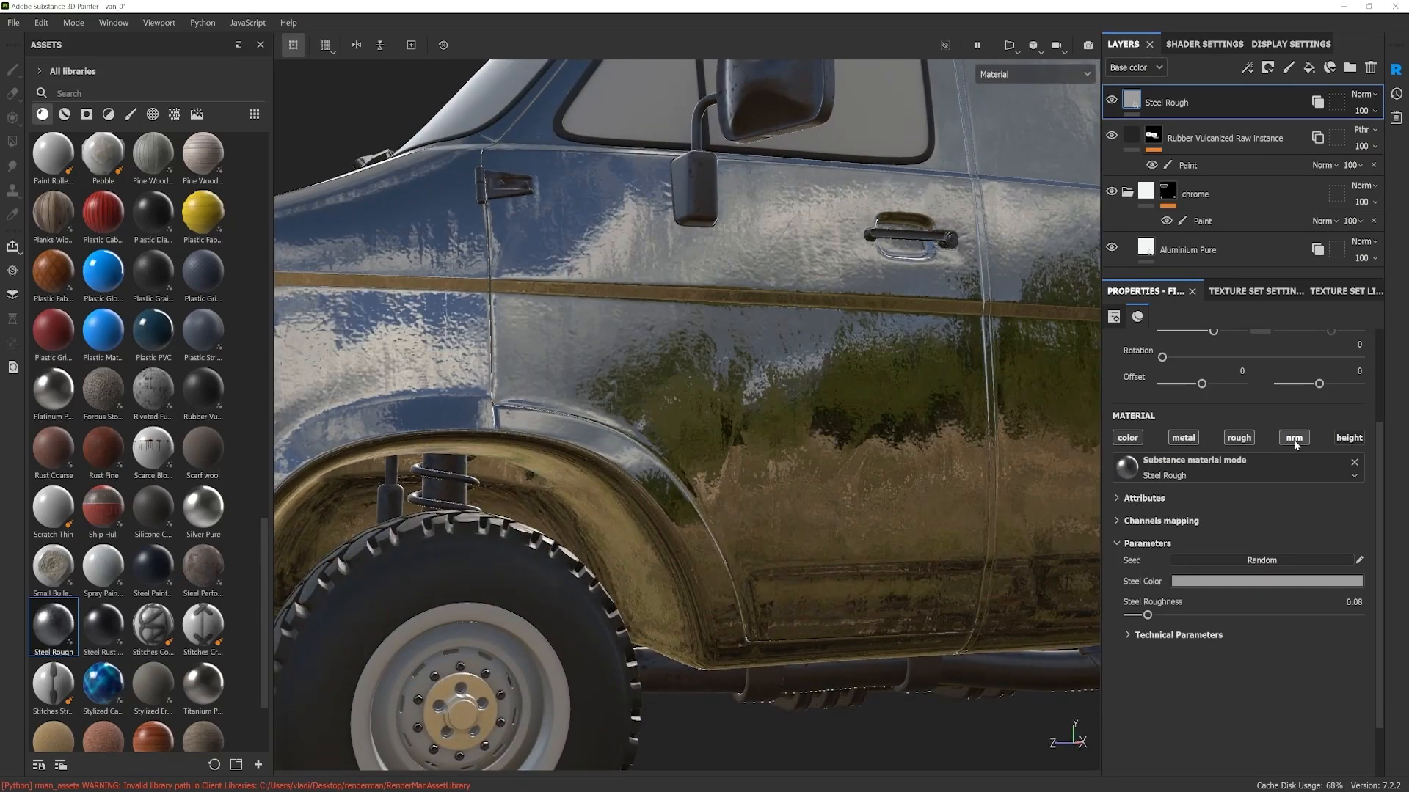
{"action": "left_click", "coordinate": [1294, 438]}
{"action": "left_click", "coordinate": [1295, 439]}
{"action": "left_click_drag", "start_coordinate": [736, 421], "coordinate": [789, 418], "text": "alt"}
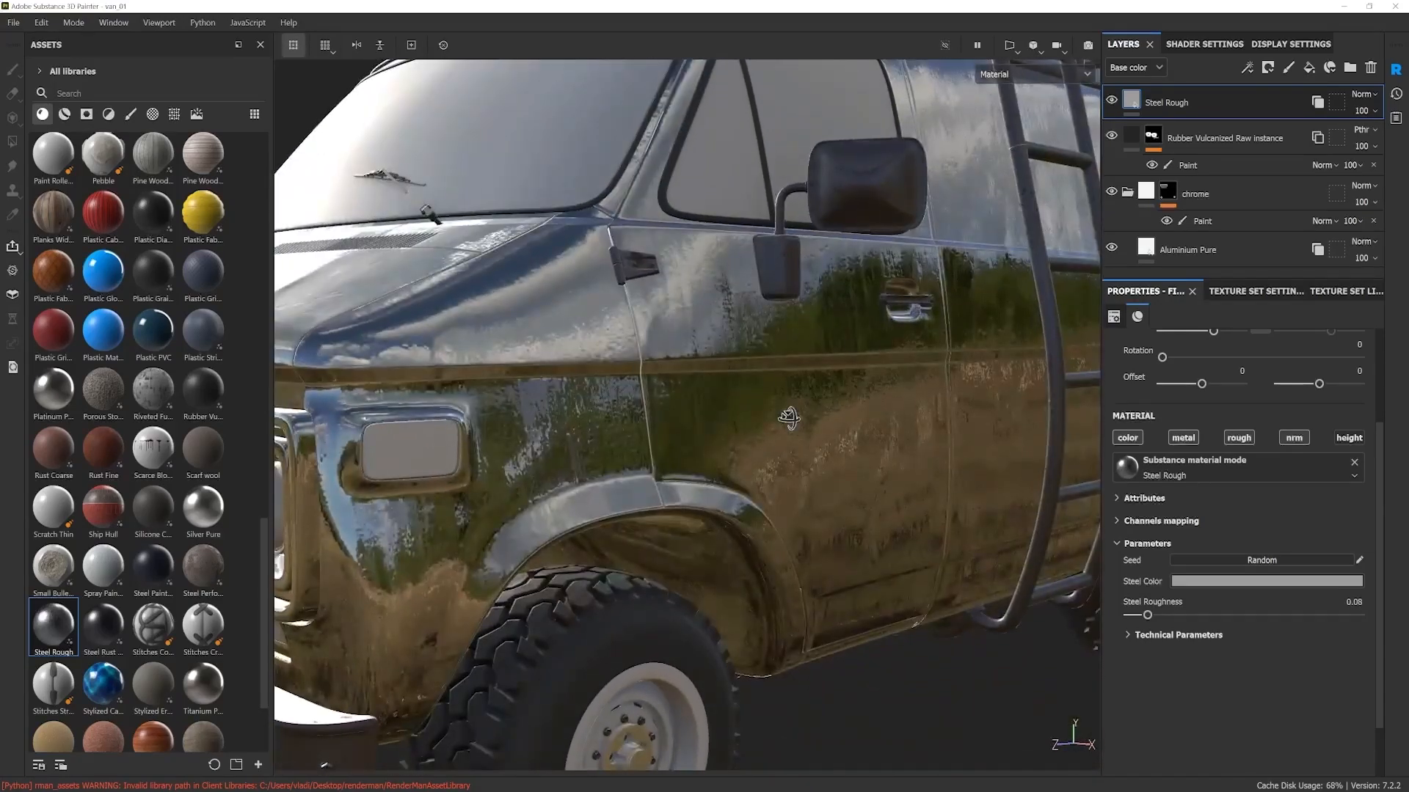
{"action": "left_click_drag", "start_coordinate": [562, 368], "coordinate": [694, 371], "text": "alt"}
{"action": "right_click_drag", "start_coordinate": [668, 474], "coordinate": [710, 399], "text": "alt"}
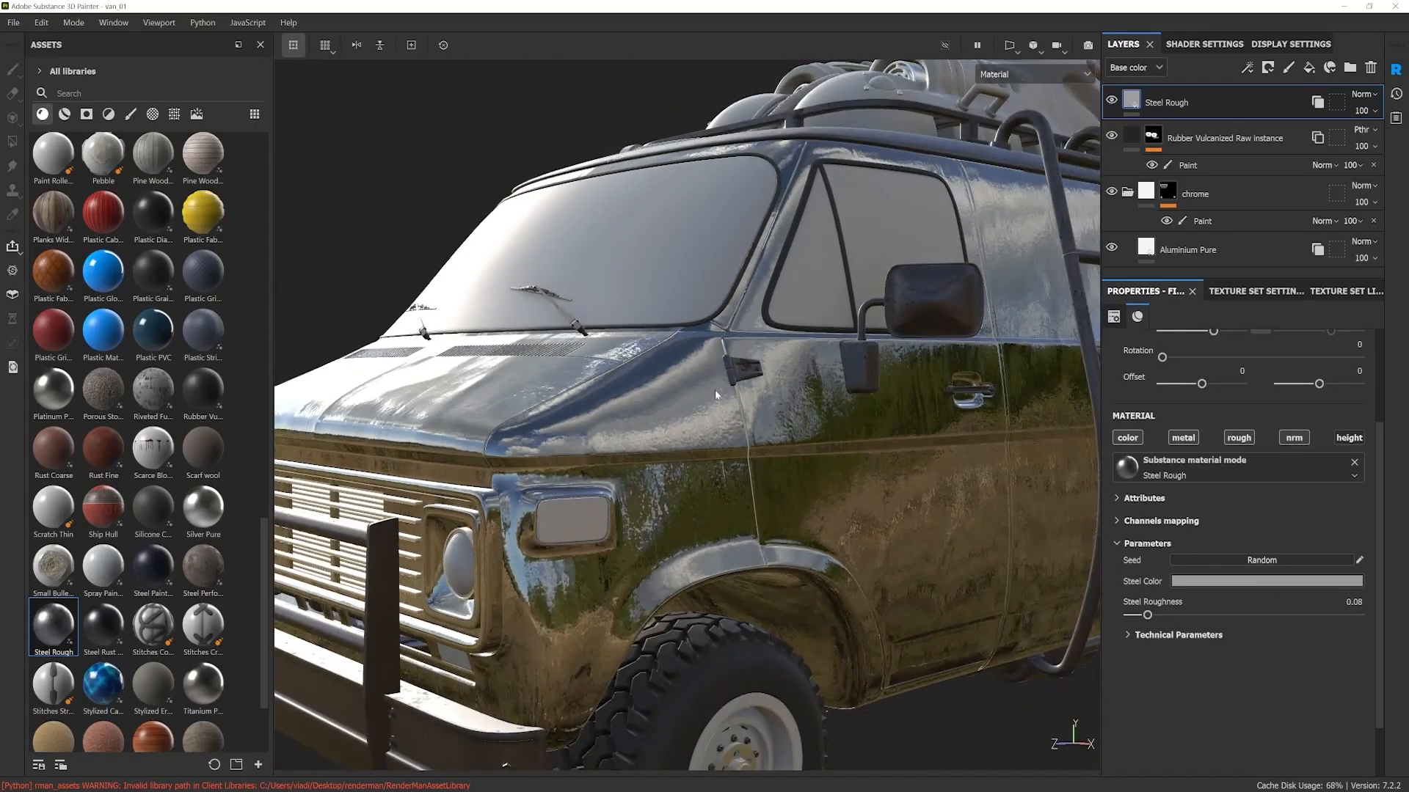
{"action": "left_click_drag", "start_coordinate": [678, 416], "coordinate": [709, 403], "text": "alt"}
{"action": "right_click_drag", "start_coordinate": [709, 403], "coordinate": [790, 482], "text": "alt"}
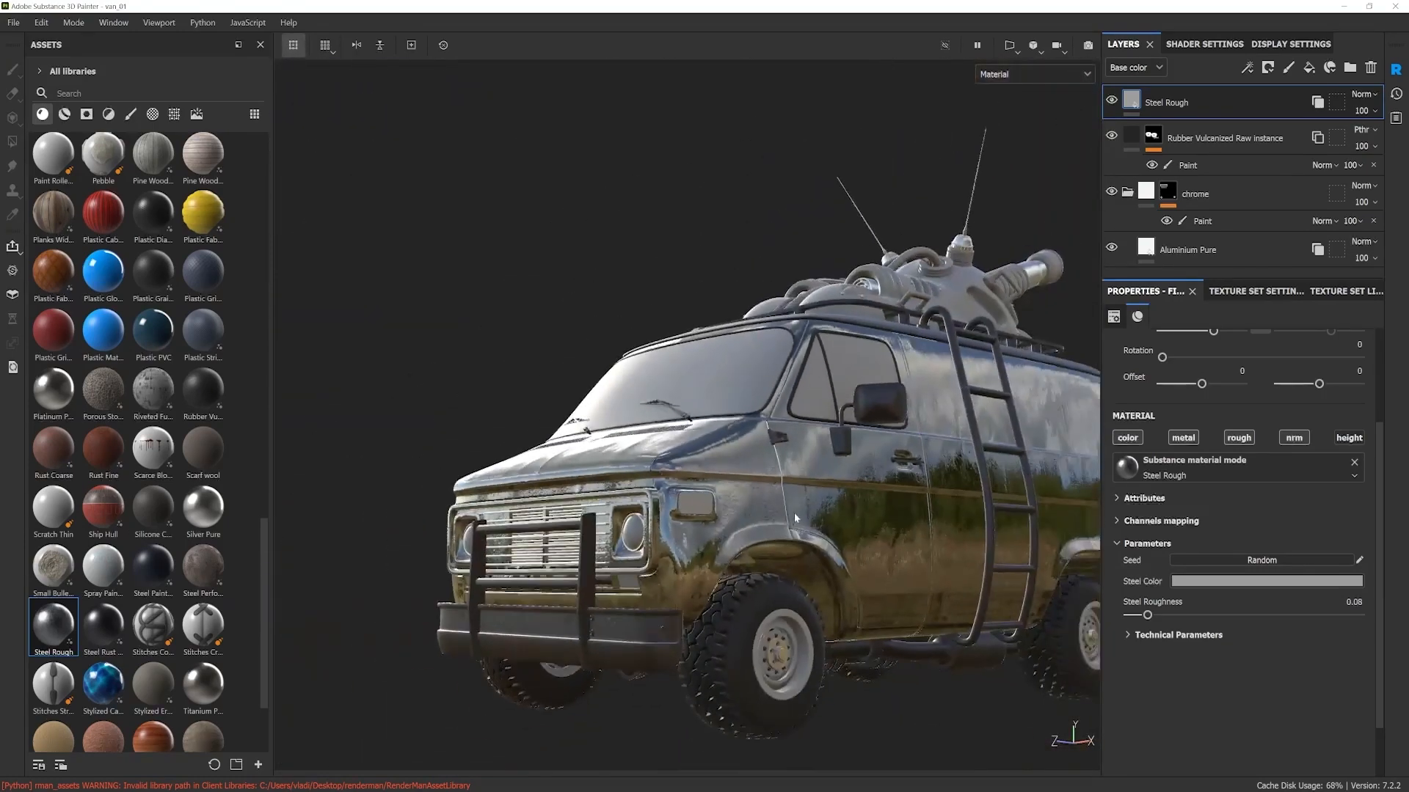
Step: Raise the Steel Roughness of the Steel Rough layer to 0.28
{"action": "left_click_drag", "start_coordinate": [1156, 614], "coordinate": [1194, 616]}
{"action": "left_click_drag", "start_coordinate": [807, 506], "coordinate": [885, 504], "text": "alt"}
{"action": "right_click_drag", "start_coordinate": [885, 503], "coordinate": [849, 535], "text": "alt"}
{"action": "left_click_drag", "start_coordinate": [848, 535], "coordinate": [786, 471], "text": "alt"}
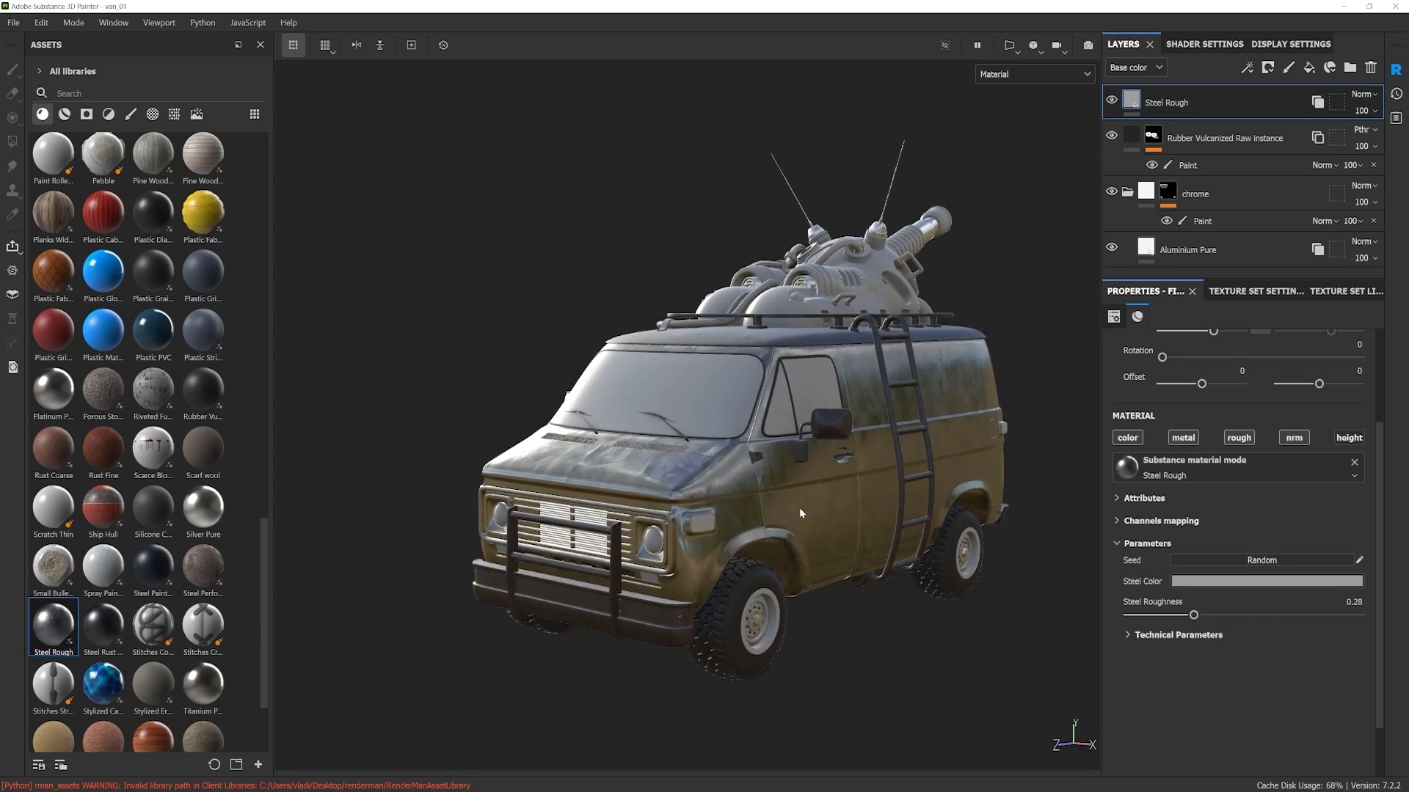
Step: Examine the overall finish of the van's body and roof equipment from several angles
{"action": "middle_click_drag", "start_coordinate": [799, 508], "coordinate": [800, 490], "text": "alt"}
{"action": "left_click_drag", "start_coordinate": [800, 490], "coordinate": [800, 505], "text": "alt"}
{"action": "right_click_drag", "start_coordinate": [723, 489], "coordinate": [759, 508], "text": "alt"}
{"action": "left_click_drag", "start_coordinate": [758, 508], "coordinate": [793, 461], "text": "alt"}
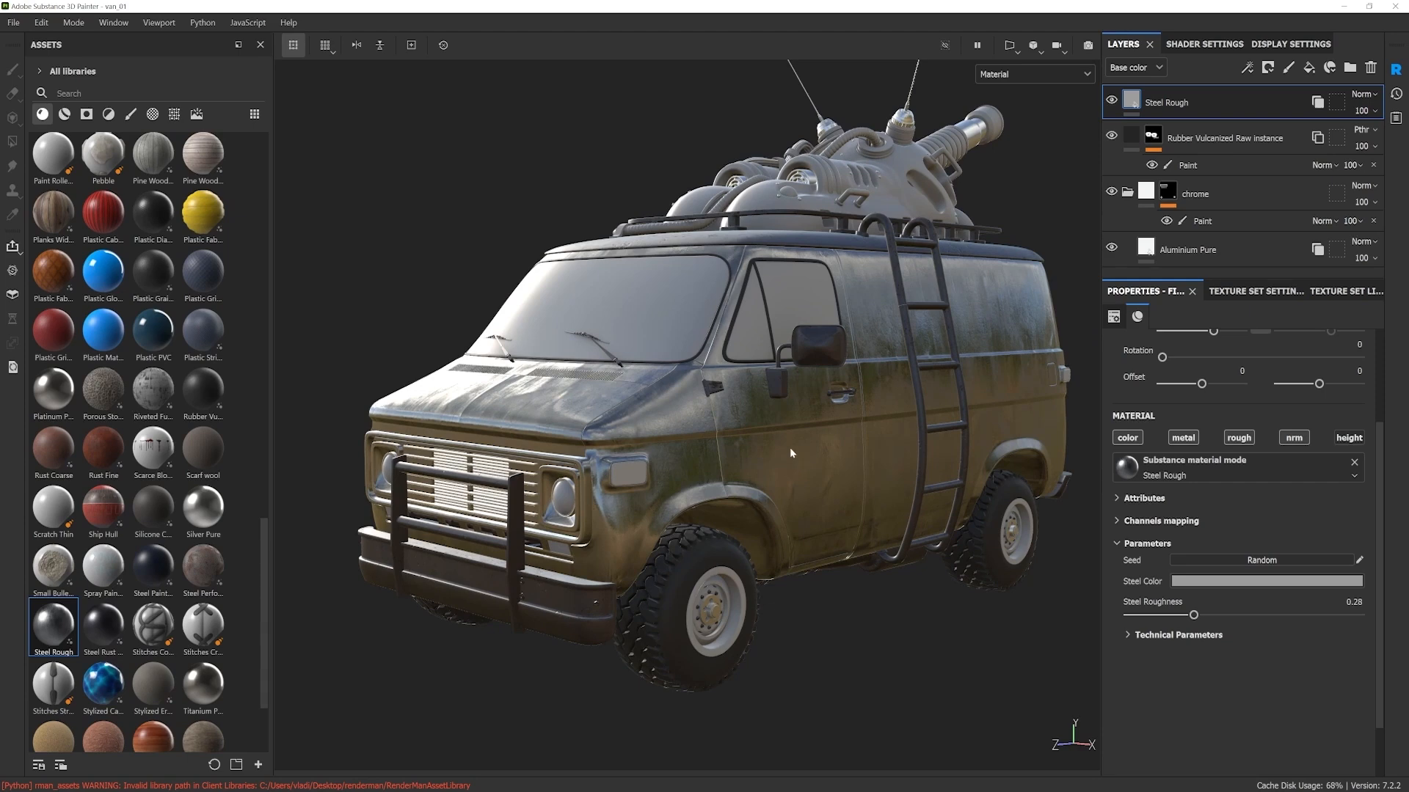
{"action": "left_click_drag", "start_coordinate": [790, 452], "coordinate": [846, 477], "text": "alt"}
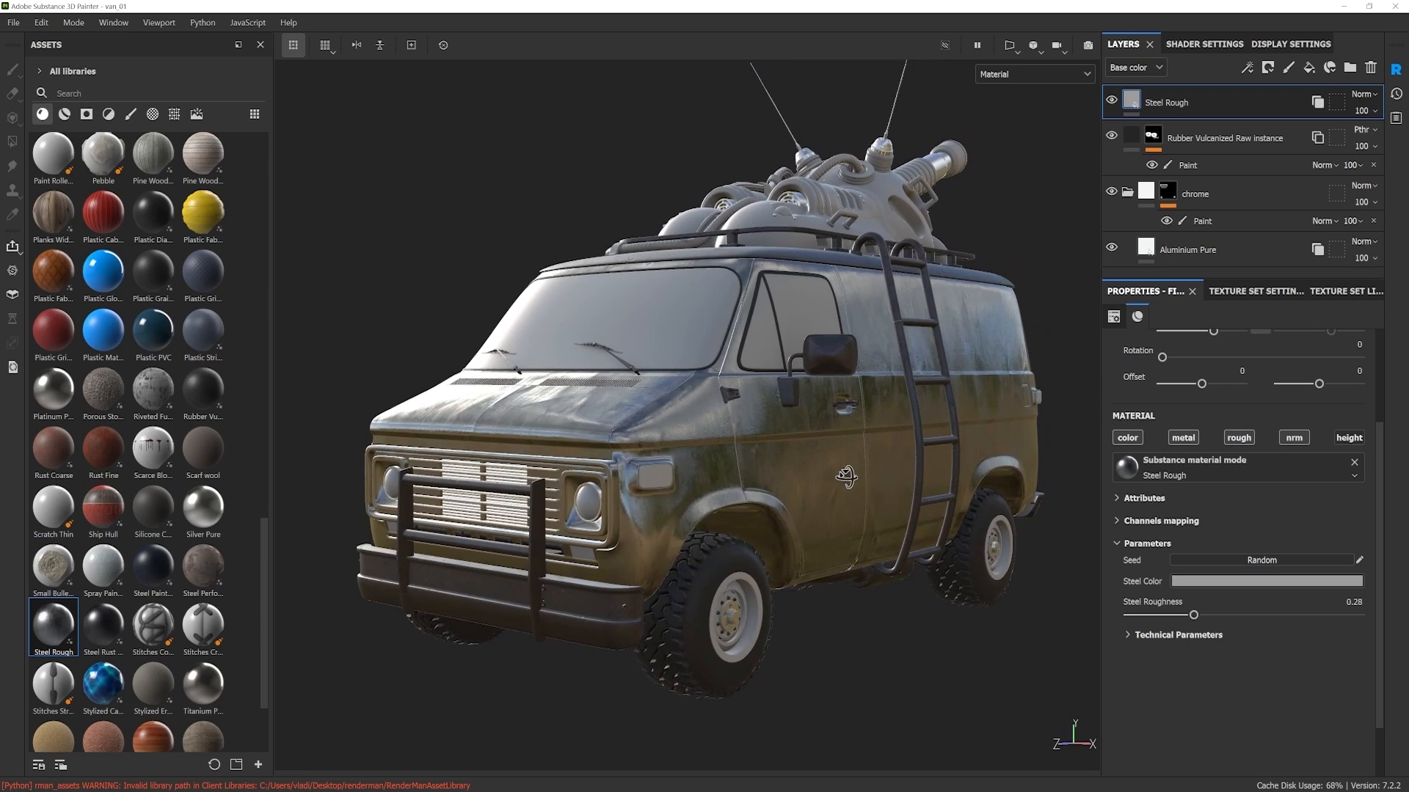
{"action": "scroll", "coordinate": [845, 475], "scroll_direction": "down", "scroll_amount": 2}
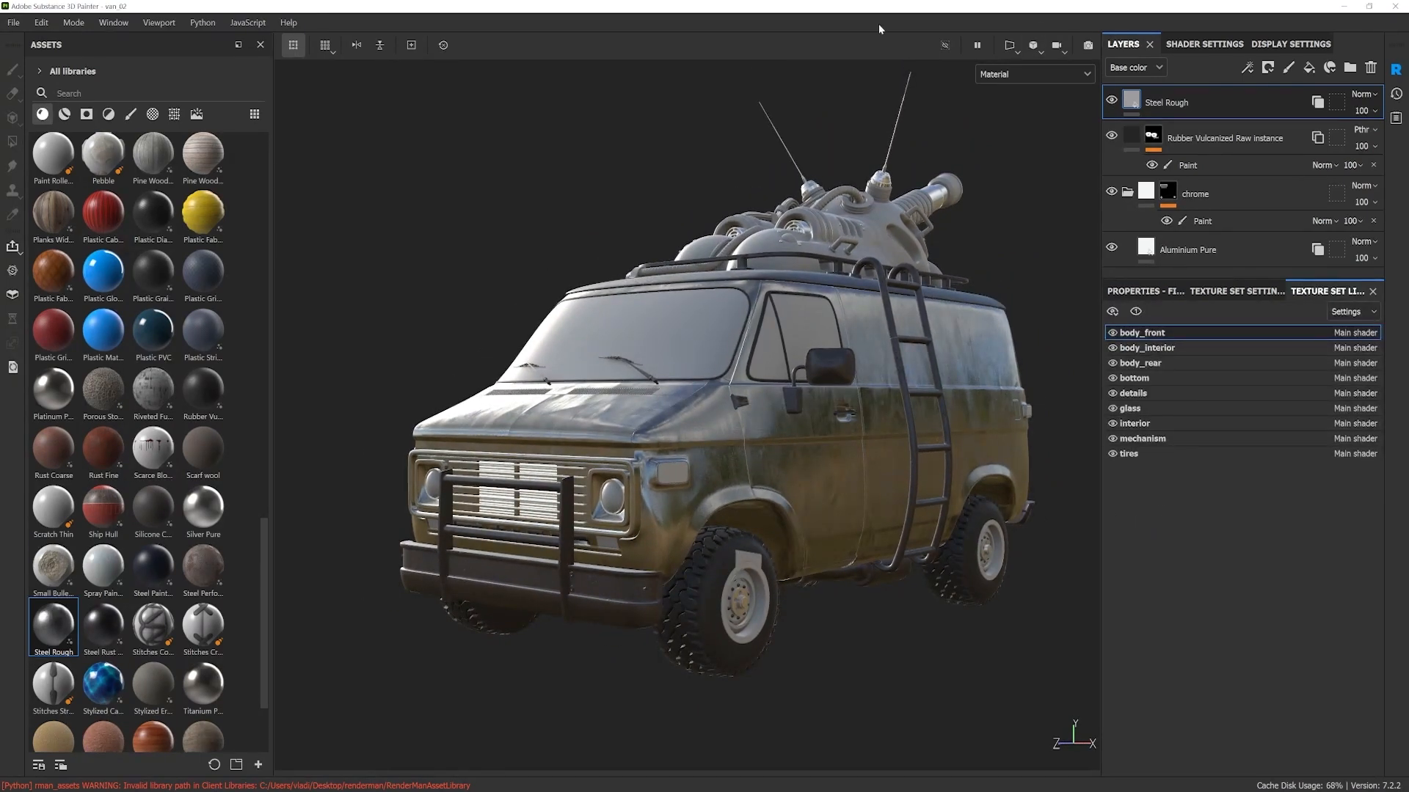
{"action": "left_click_drag", "start_coordinate": [768, 492], "coordinate": [706, 460], "text": "alt"}
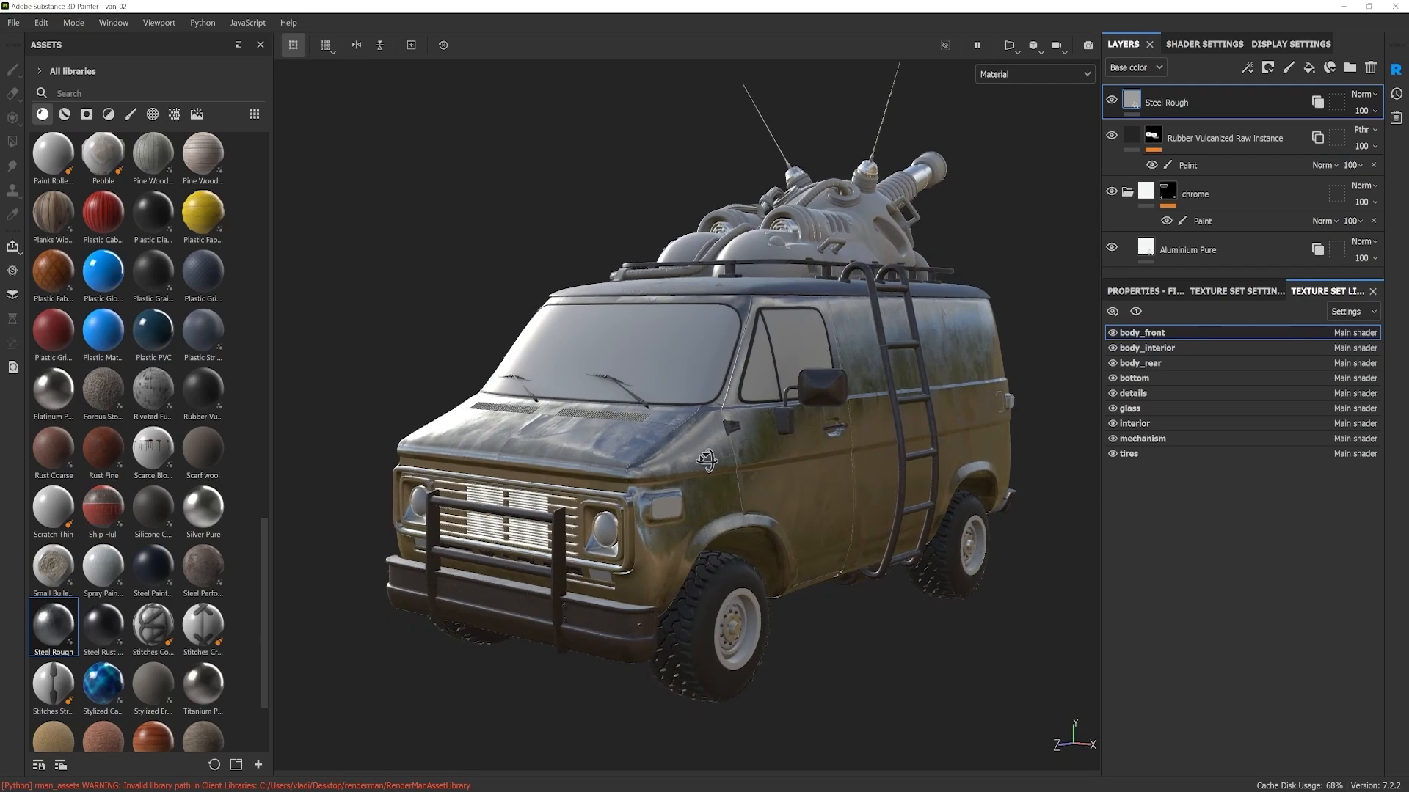
{"action": "left_click_drag", "start_coordinate": [651, 441], "coordinate": [644, 411], "text": "alt"}
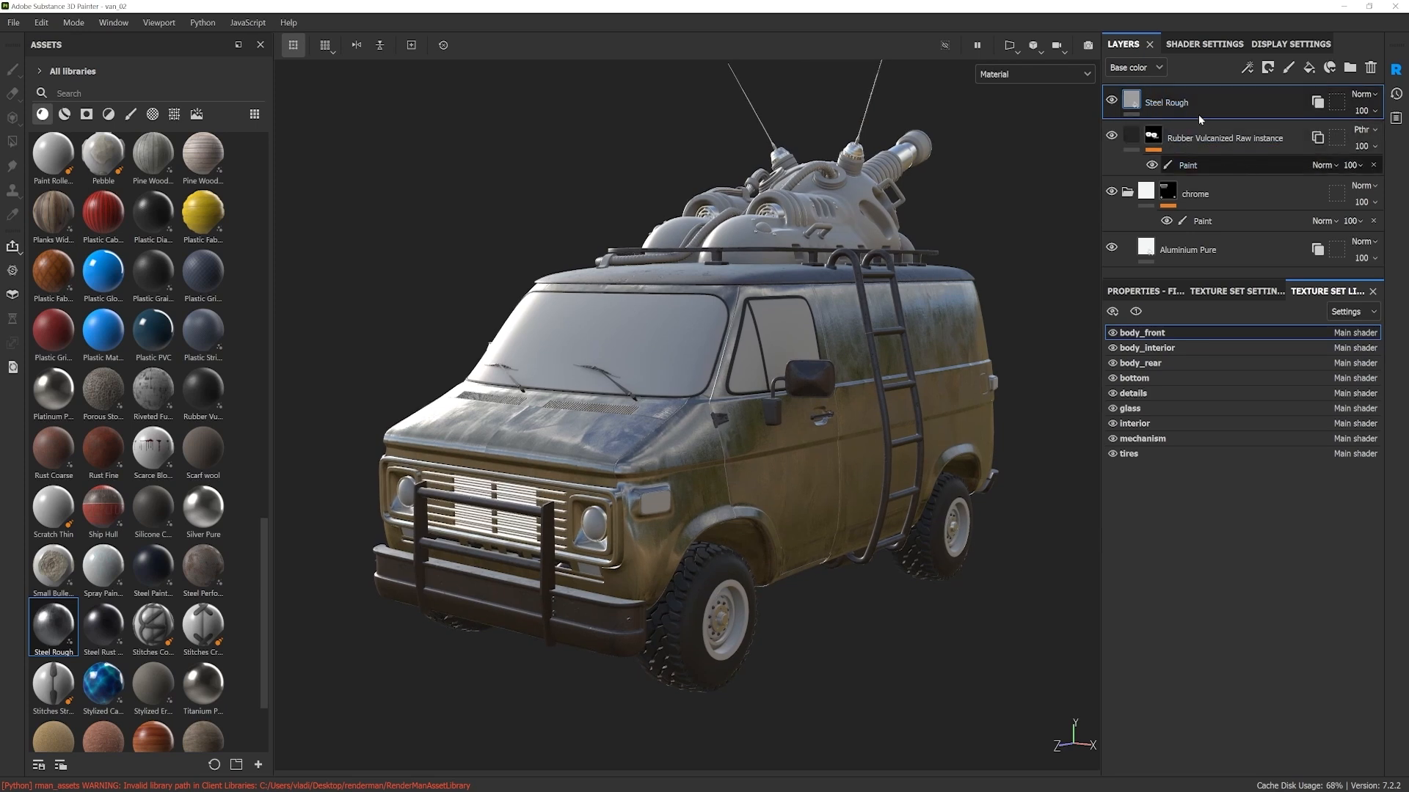
Step: Group the Steel Rough layer into a folder and name the folder base_metal
{"action": "key", "text": "ctrl+g"}
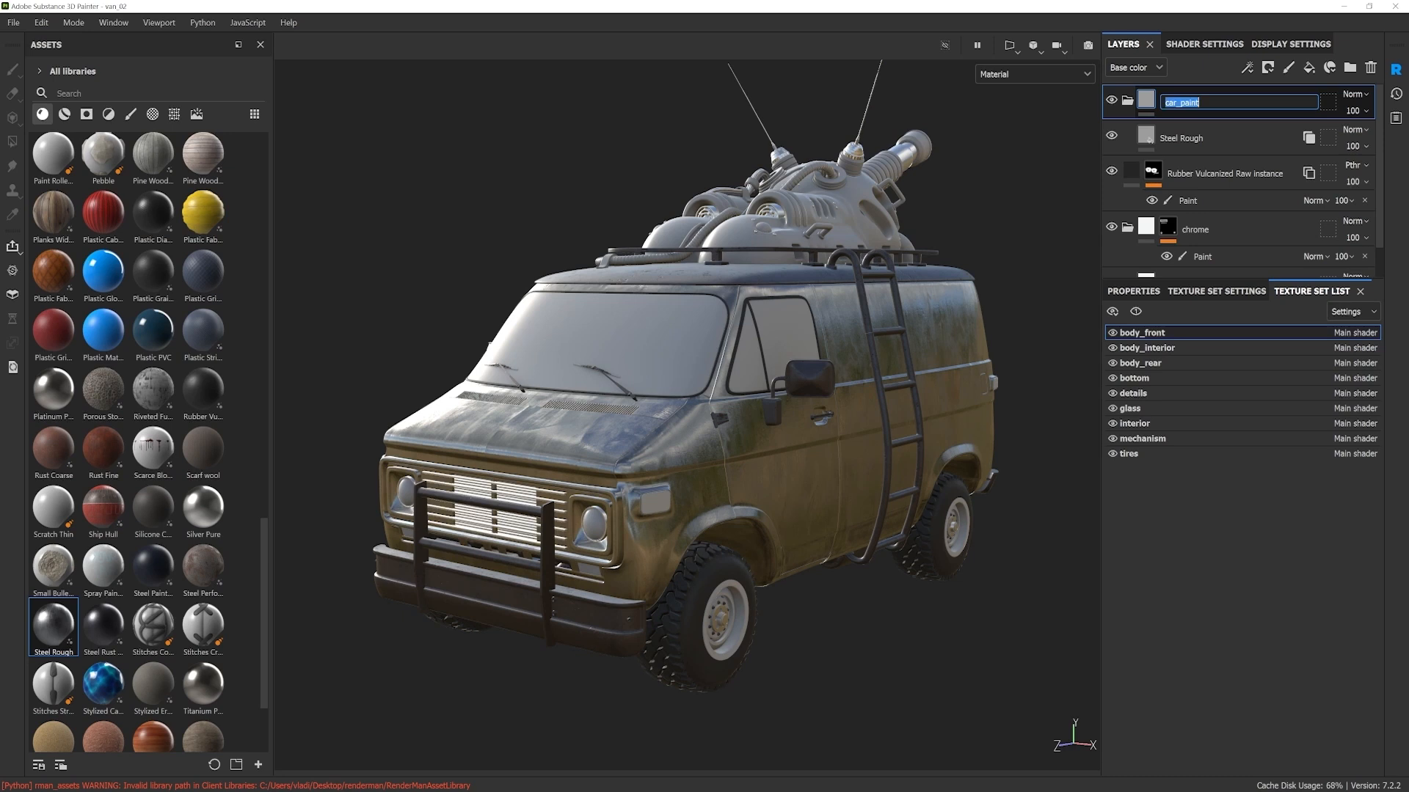
{"action": "type", "text": "al"}
{"action": "key", "text": "Return"}
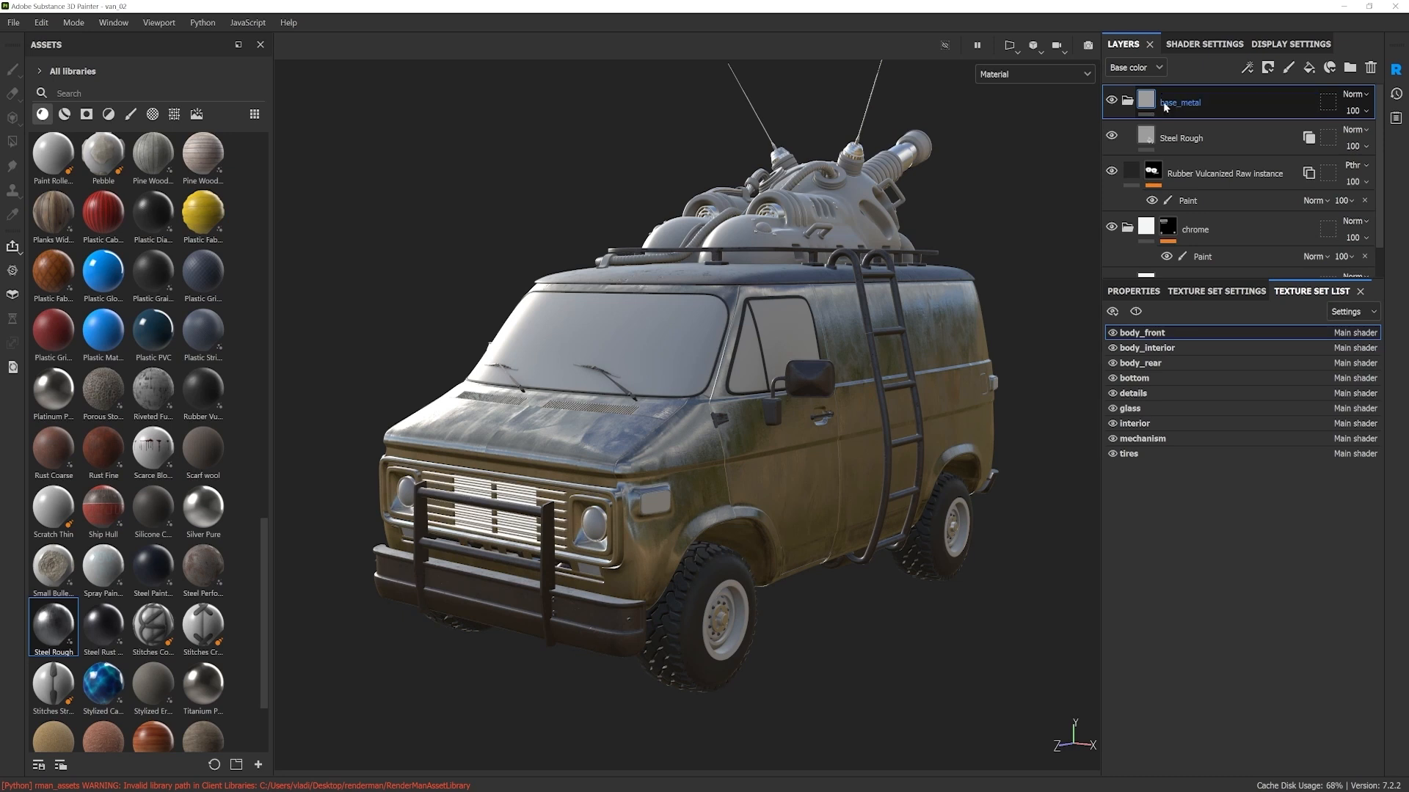
Step: Add a black mask to the base_metal folder and add a paint effect to that mask
{"action": "right_click", "coordinate": [1174, 102]}
{"action": "left_click", "coordinate": [1227, 130]}
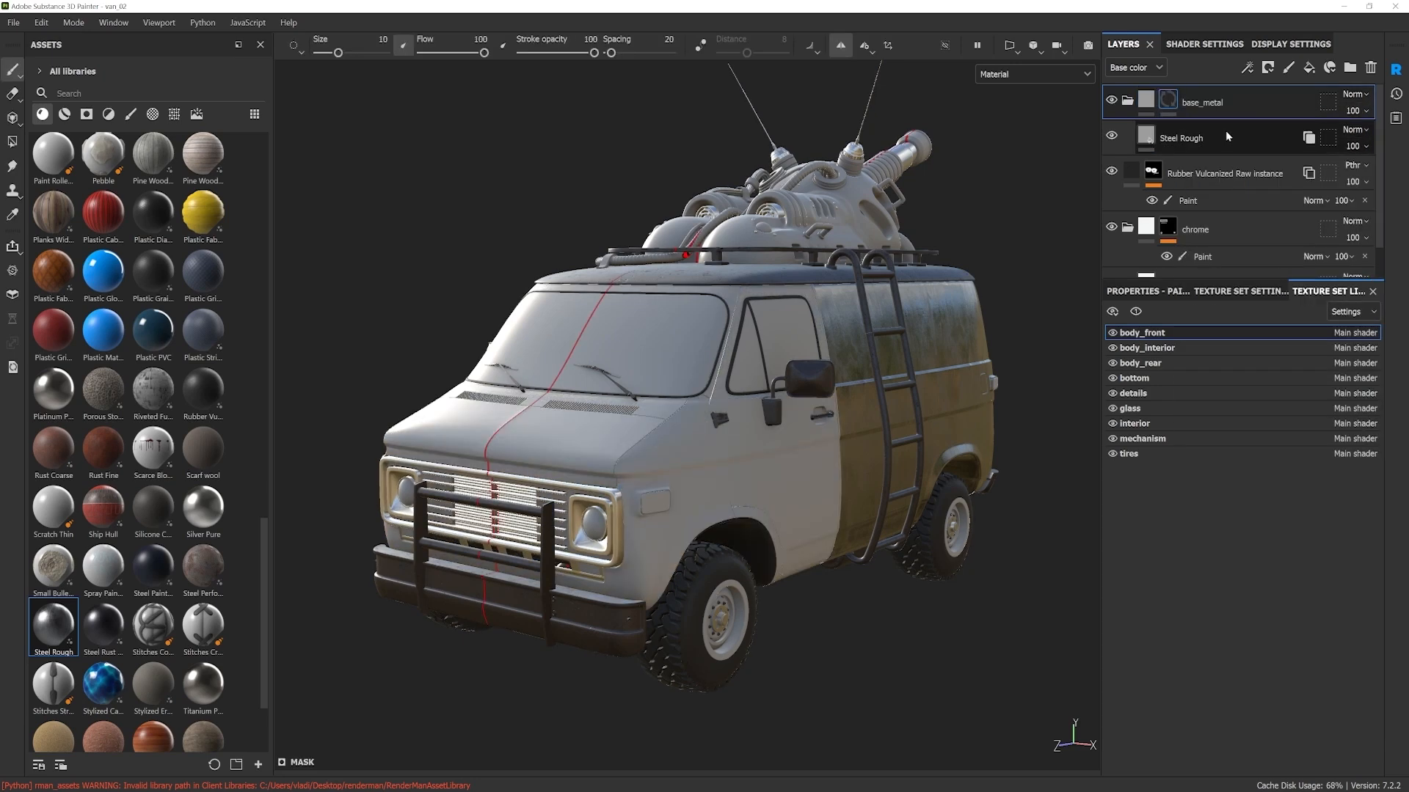
{"action": "left_click", "coordinate": [1168, 138]}
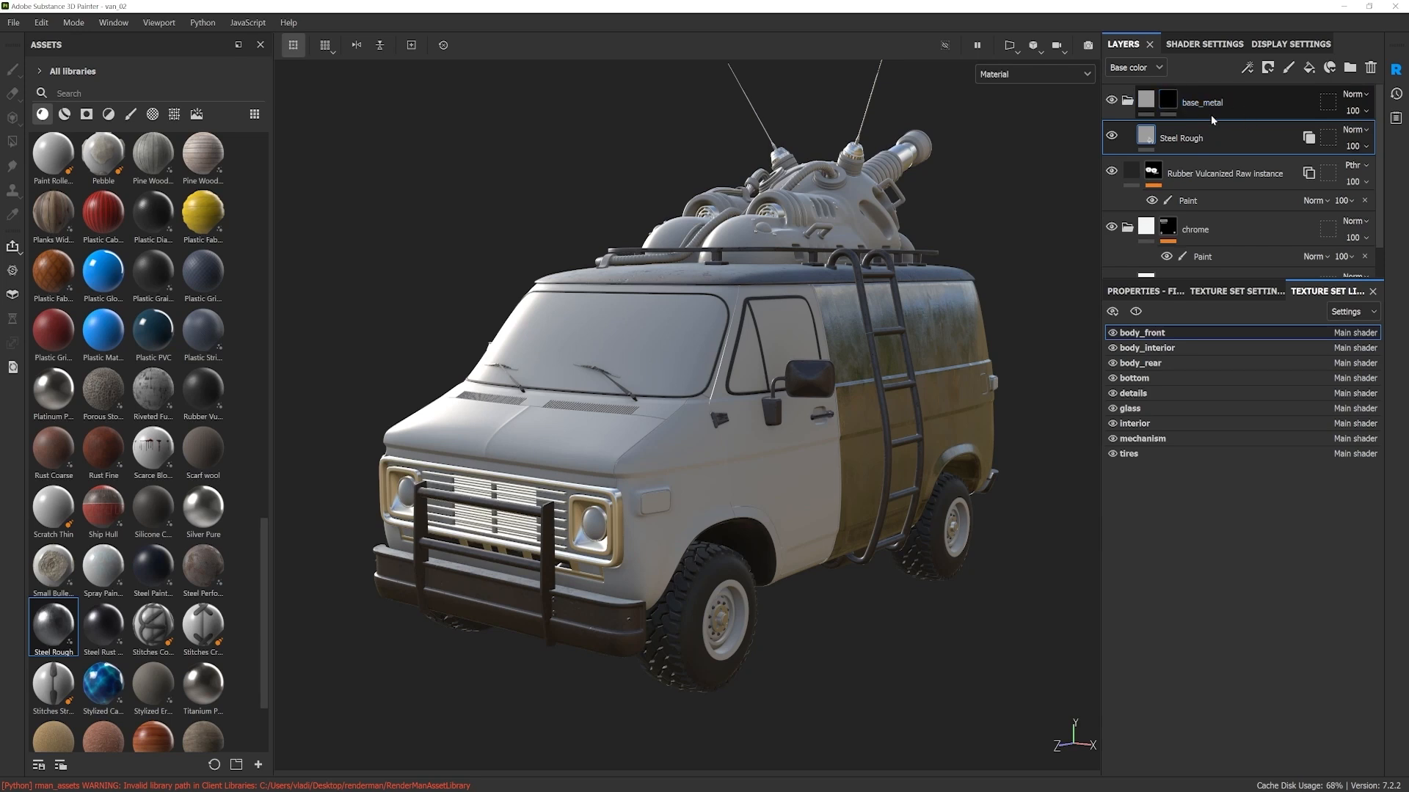
{"action": "left_click", "coordinate": [1174, 102]}
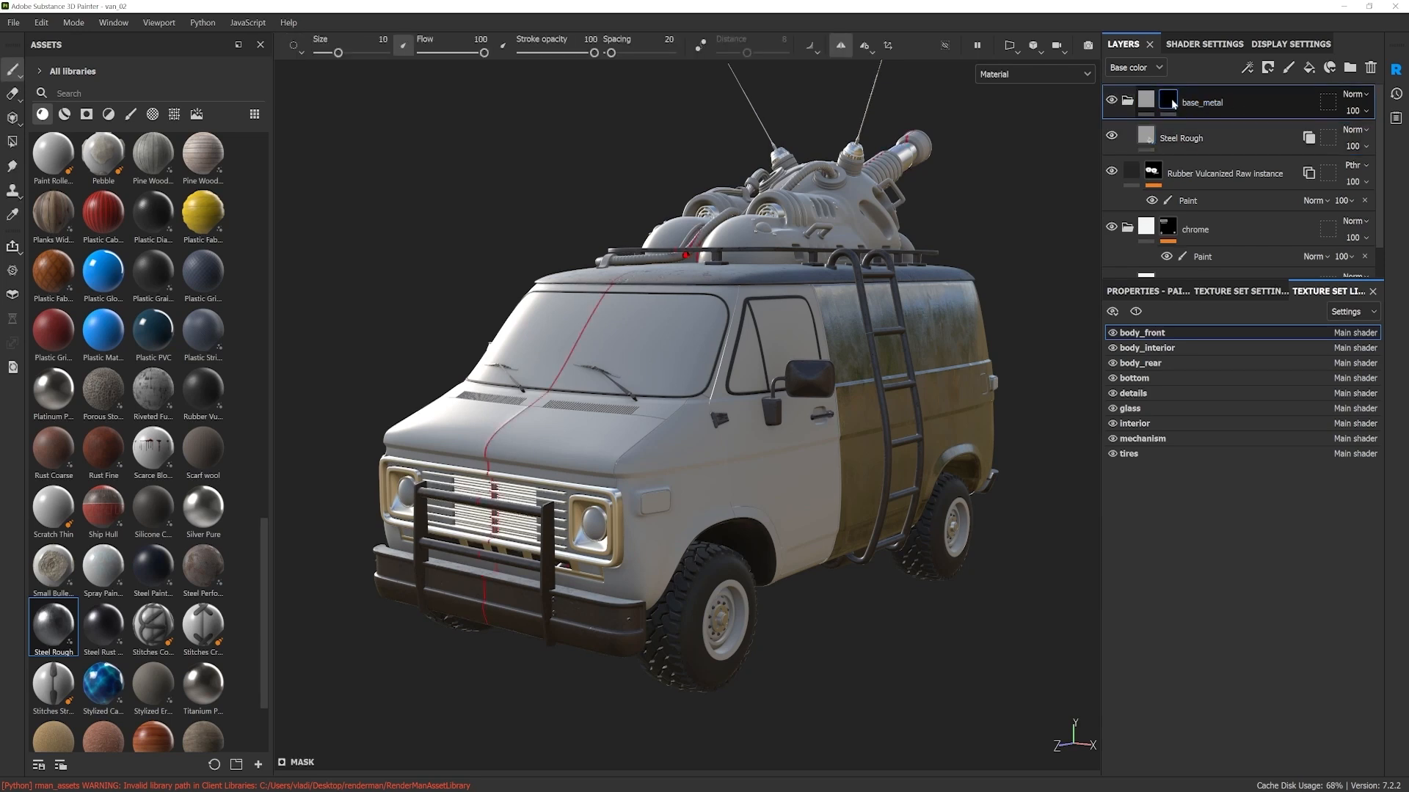
{"action": "right_click", "coordinate": [1175, 104]}
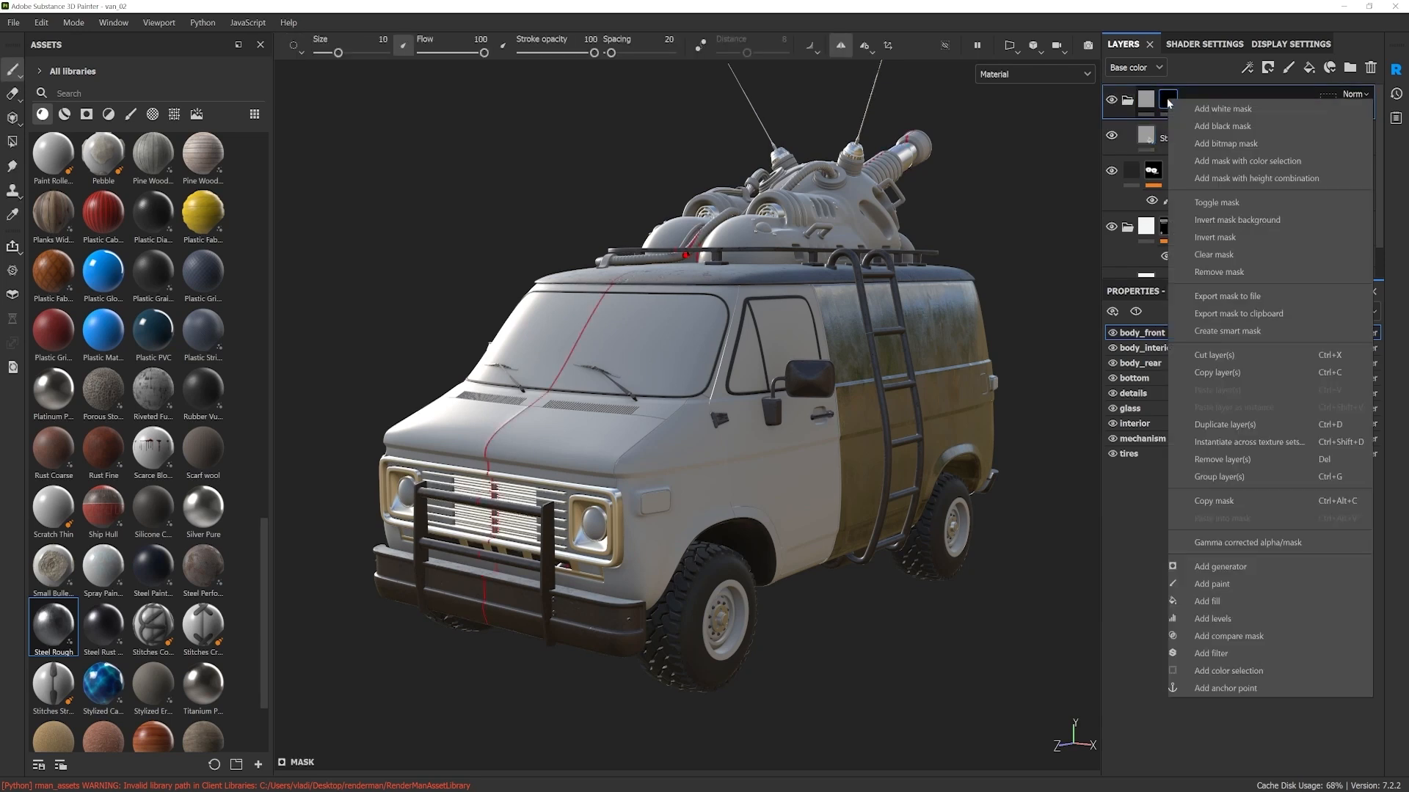
{"action": "left_click", "coordinate": [1221, 585]}
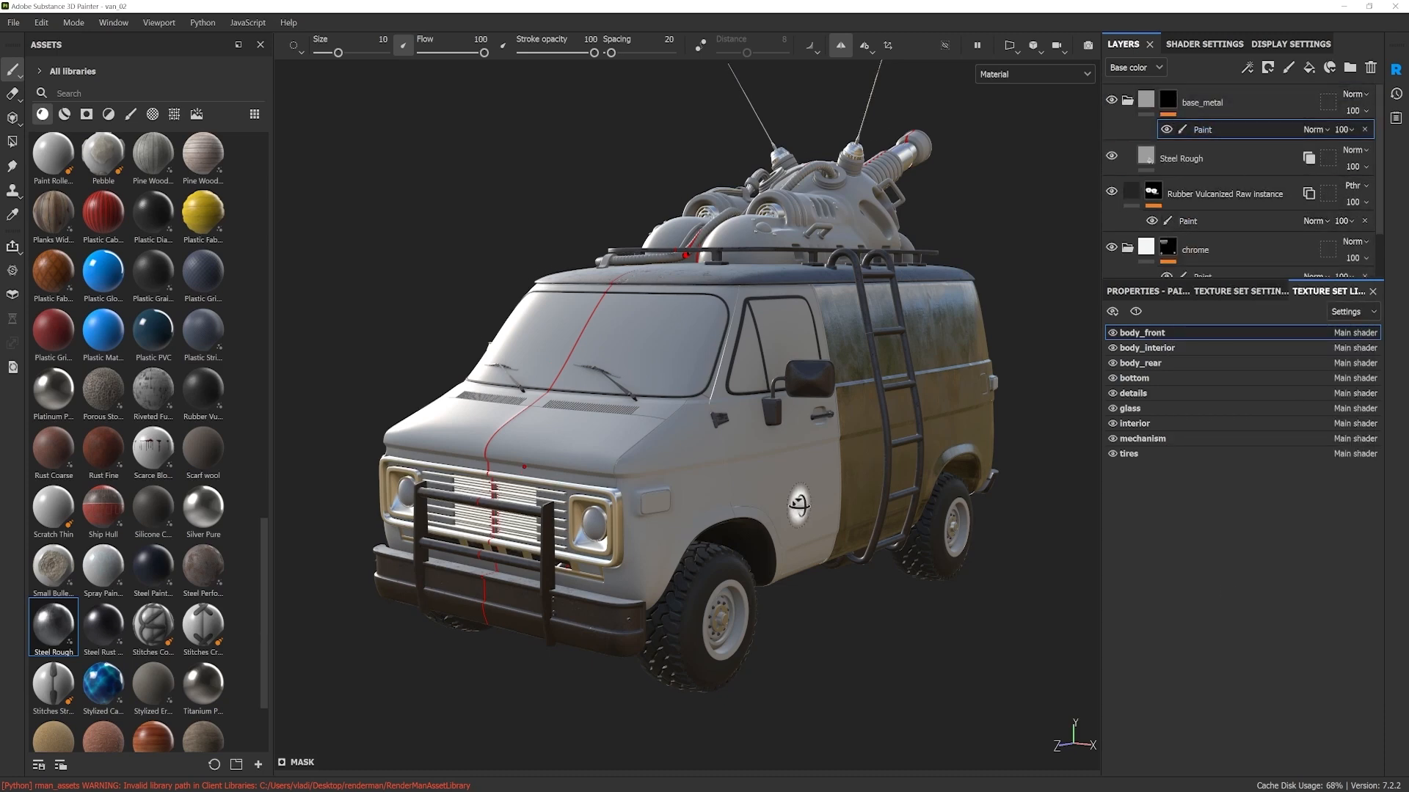
{"action": "left_click_drag", "start_coordinate": [798, 505], "coordinate": [873, 514], "text": "alt"}
{"action": "mouse_move", "coordinate": [711, 414]}
{"action": "left_mouse_down", "text": "alt"}
{"action": "mouse_move", "coordinate": [588, 499]}
{"action": "mouse_move", "coordinate": [638, 444]}
{"action": "mouse_move", "coordinate": [763, 470]}
{"action": "mouse_move", "coordinate": [799, 532]}
{"action": "mouse_move", "coordinate": [767, 502]}
{"action": "left_mouse_up", "text": "alt"}
{"action": "key", "text": "ctrl+z"}
Step: Use Polygon Fill in mesh fill mode to reveal the base metal on the van's hood
{"action": "scroll", "coordinate": [675, 472], "scroll_direction": "up", "scroll_amount": 2}
{"action": "mouse_move", "coordinate": [657, 475]}
{"action": "left_mouse_down", "text": "alt"}
{"action": "mouse_move", "coordinate": [667, 449]}
{"action": "mouse_move", "coordinate": [656, 441]}
{"action": "left_mouse_up", "text": "alt"}
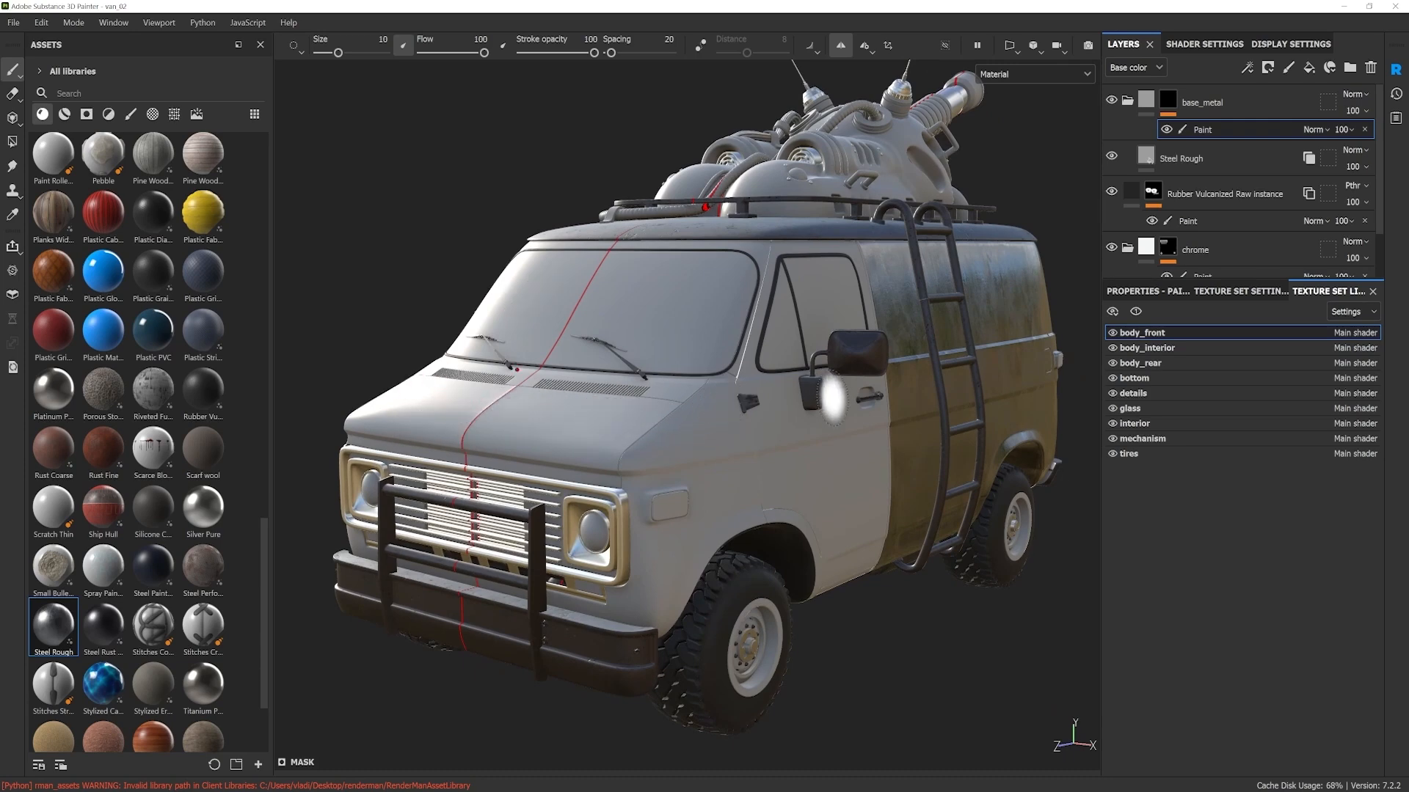
{"action": "left_click_drag", "start_coordinate": [648, 514], "coordinate": [648, 510], "text": "alt"}
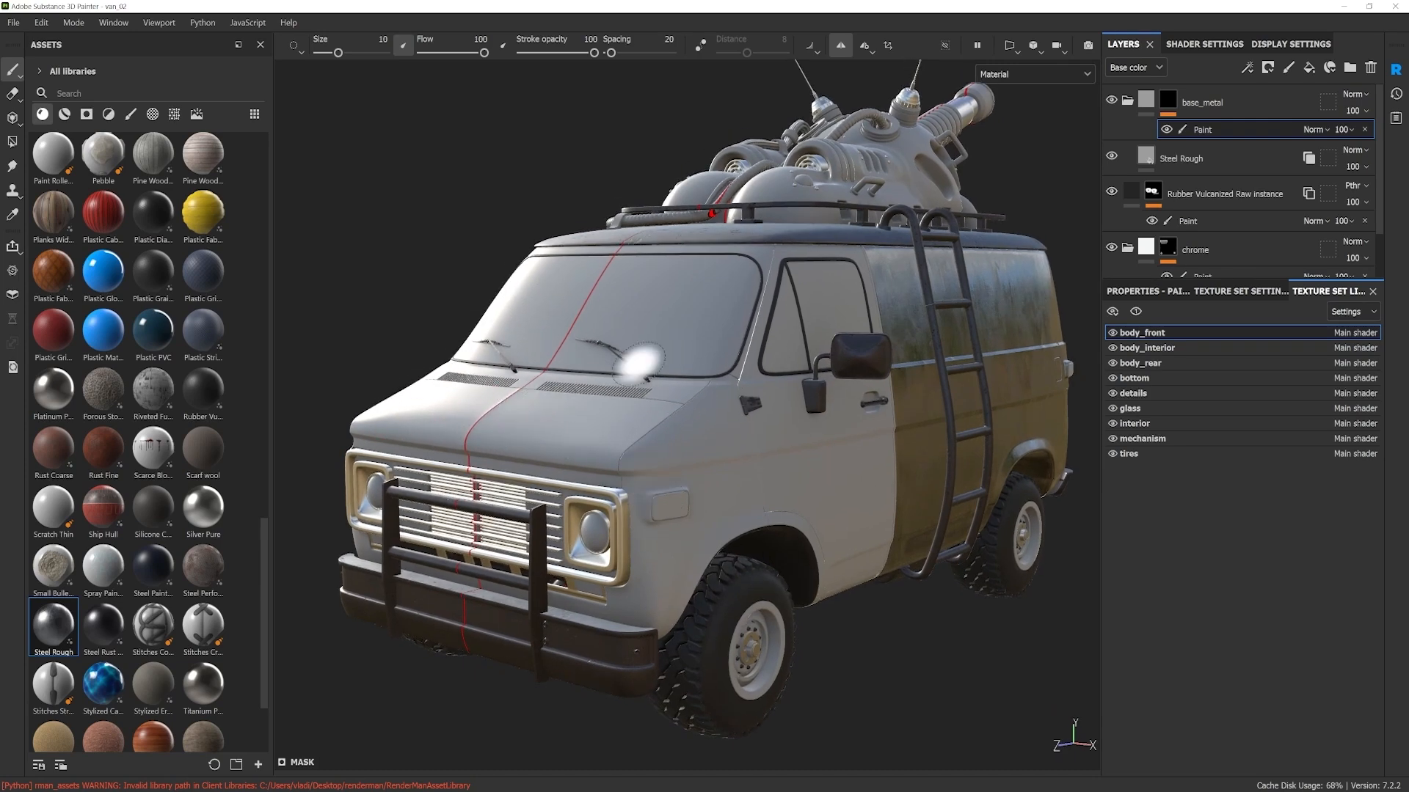
{"action": "left_click", "coordinate": [12, 144]}
{"action": "left_click", "coordinate": [341, 45]}
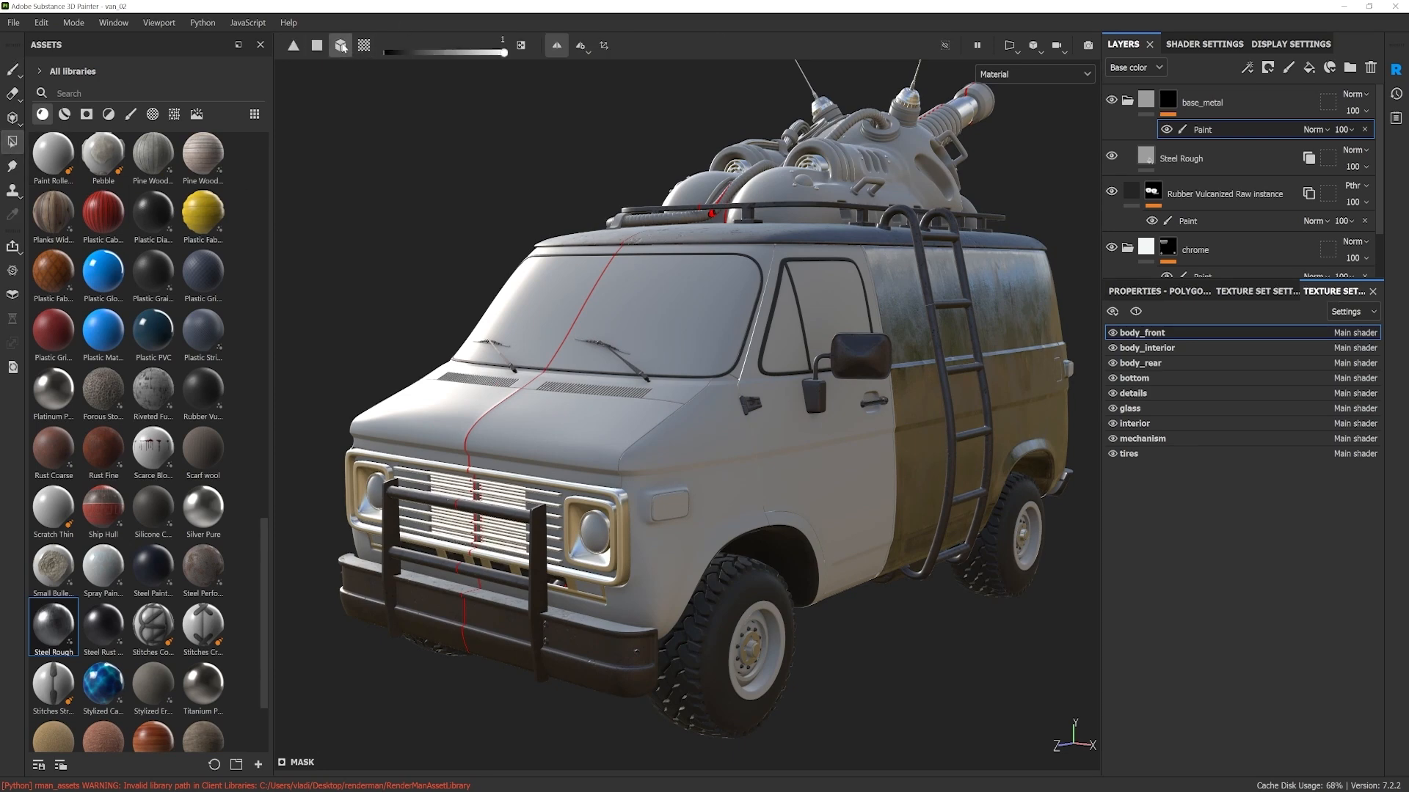
{"action": "left_click_drag", "start_coordinate": [549, 400], "coordinate": [620, 481], "text": "alt"}
{"action": "left_click", "coordinate": [580, 441]}
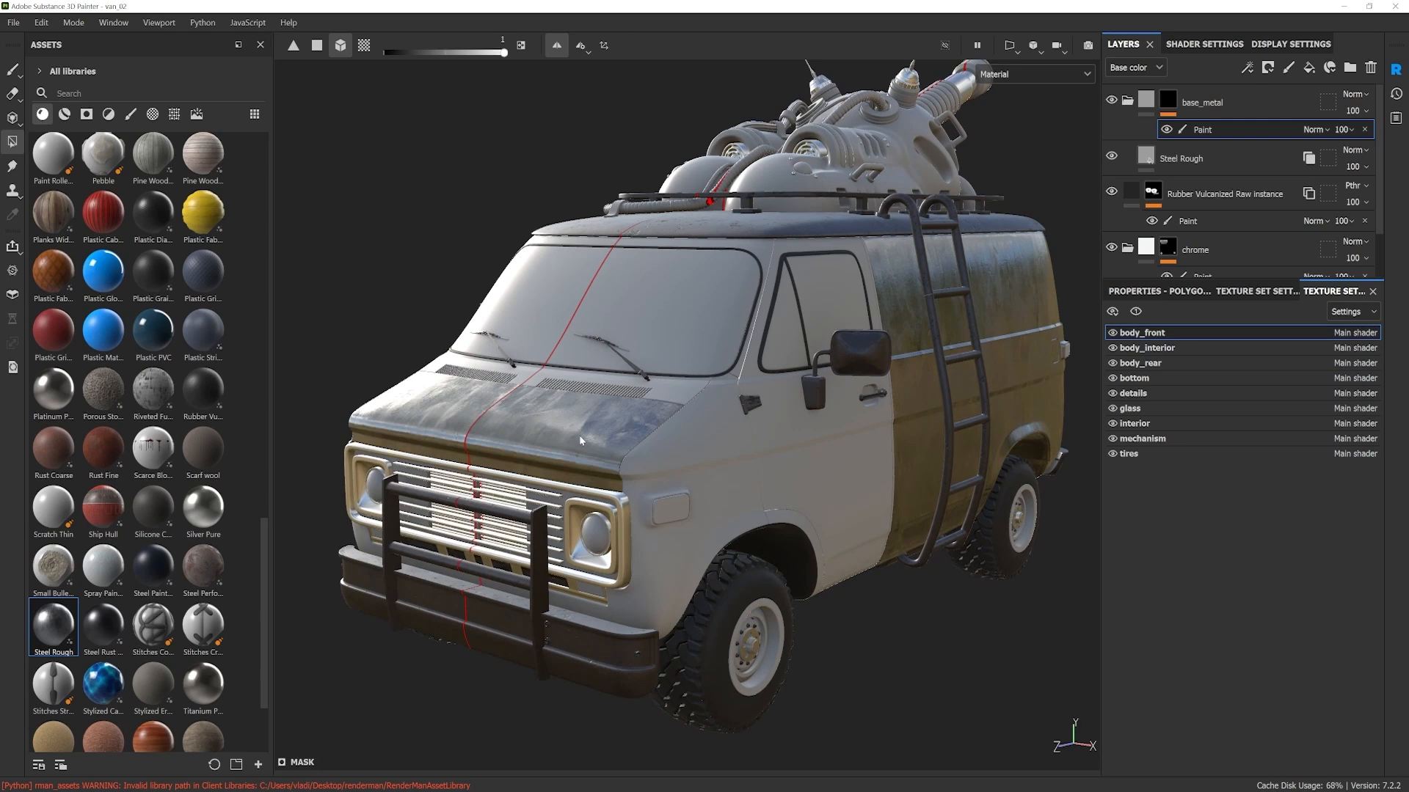
Step: Fill the front body panel with its fender and the front door in the base_metal mask
{"action": "left_click_drag", "start_coordinate": [578, 434], "coordinate": [671, 384], "text": "alt"}
{"action": "left_click", "coordinate": [703, 445]}
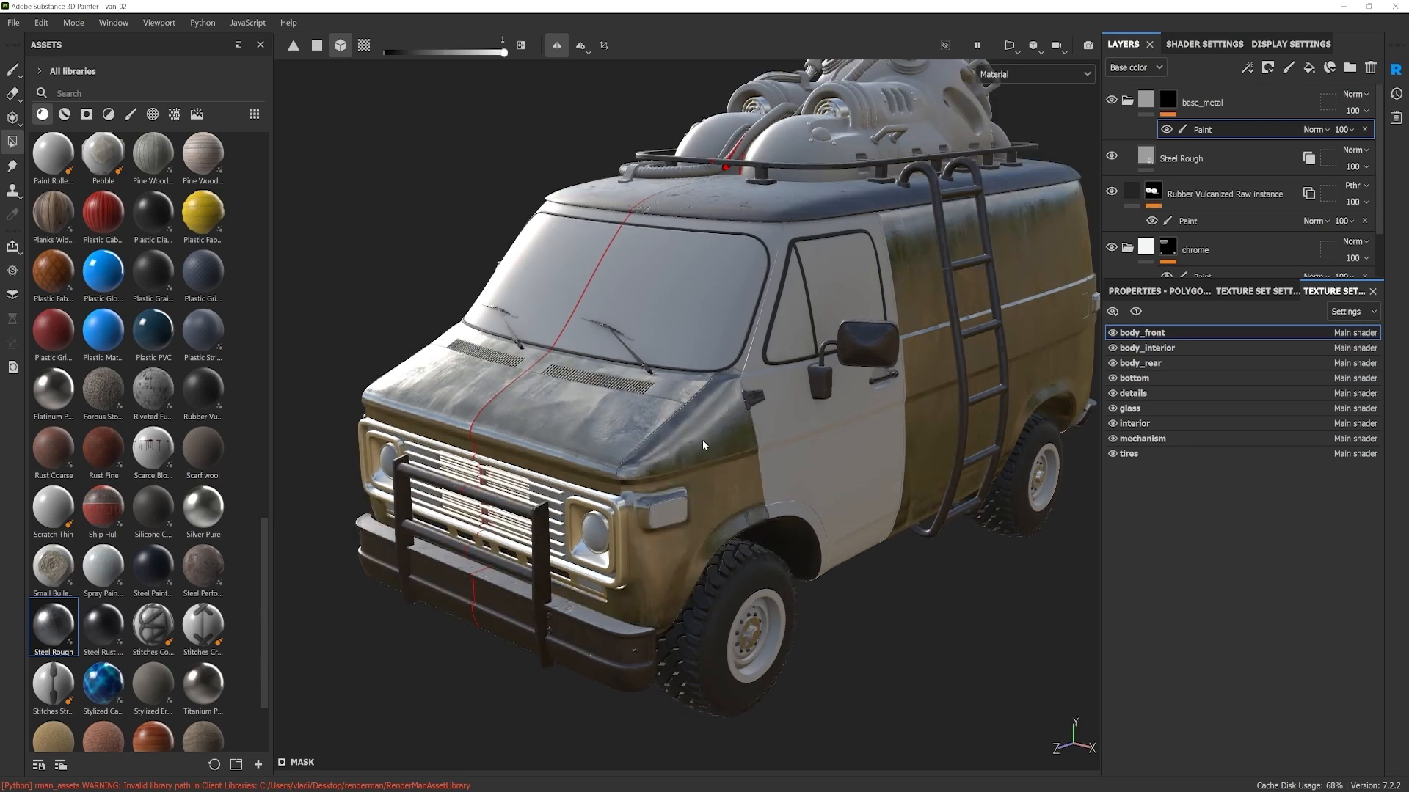
{"action": "left_click", "coordinate": [775, 399]}
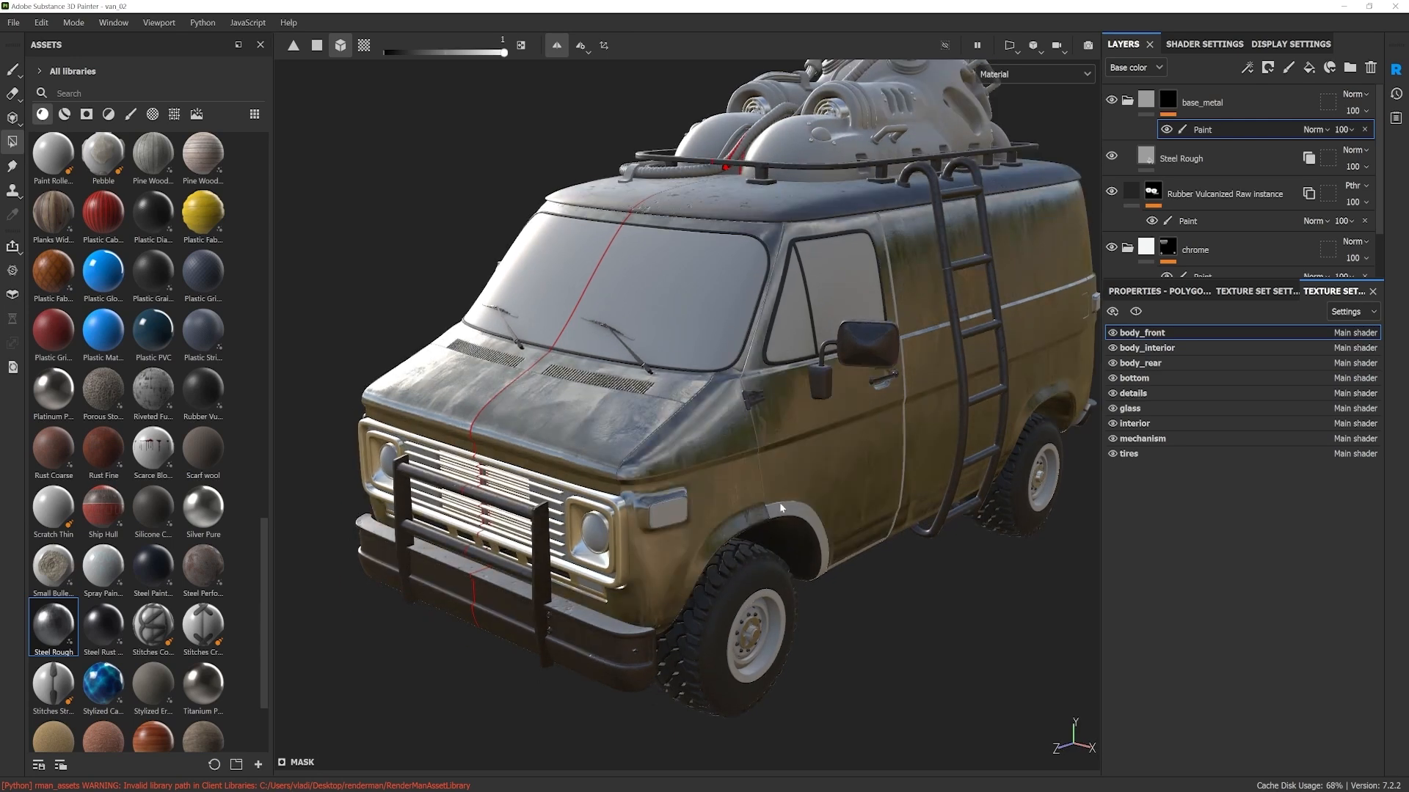
Step: Fill the front wheel arch in the base_metal mask and try the same on the narrow strip behind the door
{"action": "left_click_drag", "start_coordinate": [784, 511], "coordinate": [816, 468], "text": "alt"}
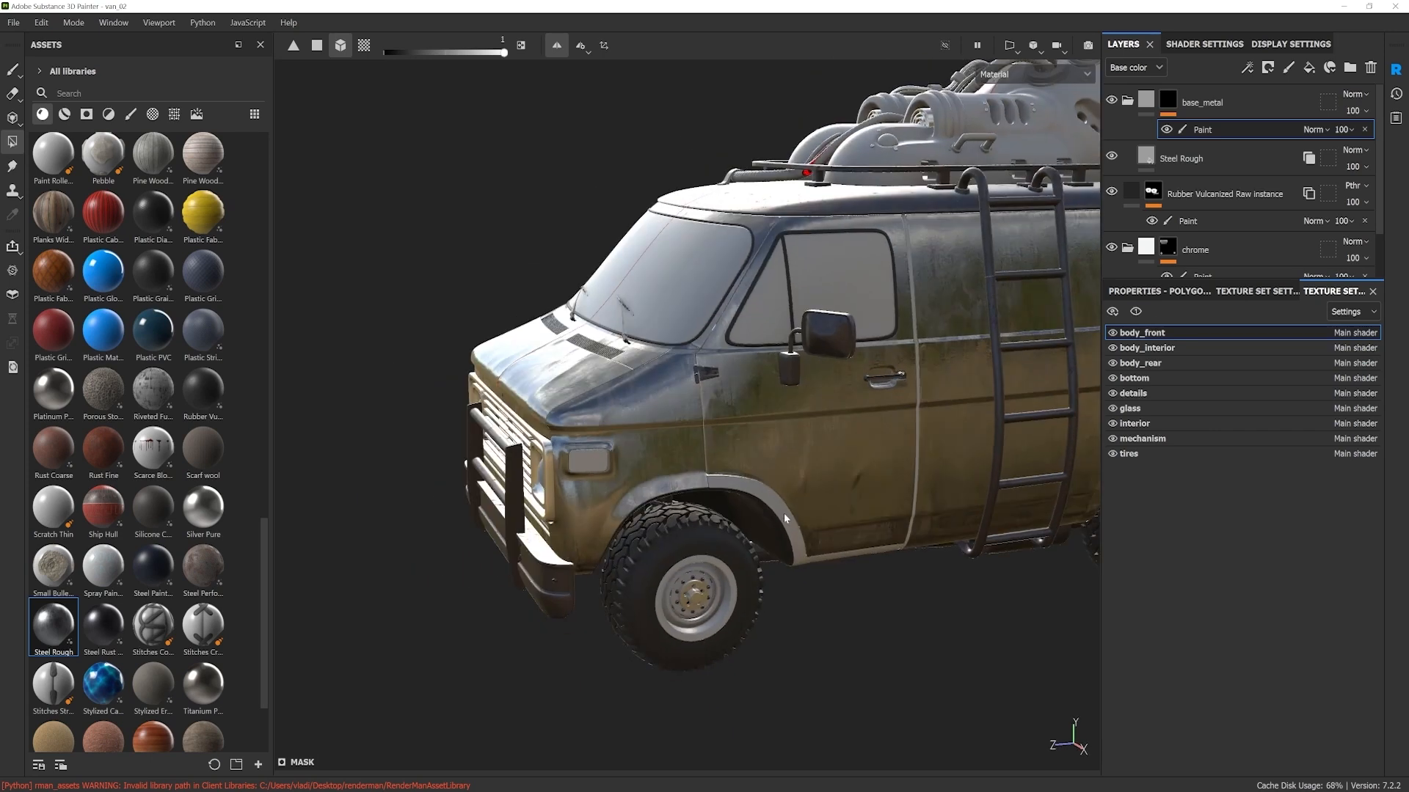
{"action": "left_click_drag", "start_coordinate": [791, 524], "coordinate": [835, 440], "text": "alt"}
{"action": "scroll", "coordinate": [835, 443], "scroll_direction": "up", "scroll_amount": 1}
{"action": "middle_click_drag", "start_coordinate": [834, 443], "coordinate": [825, 453], "text": "alt"}
{"action": "left_click_drag", "start_coordinate": [826, 453], "coordinate": [864, 438], "text": "alt"}
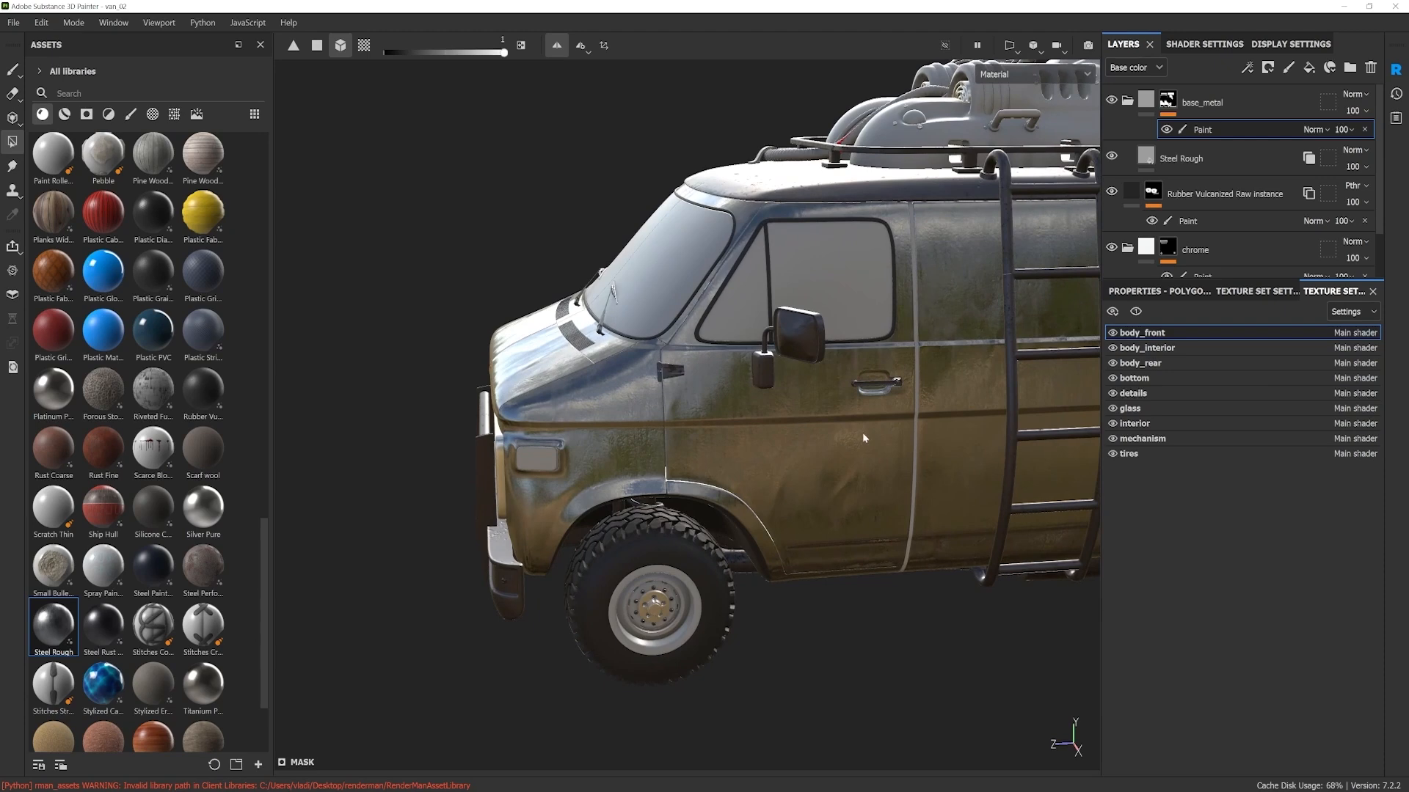
{"action": "left_click_drag", "start_coordinate": [913, 501], "coordinate": [924, 523], "text": "alt"}
{"action": "scroll", "coordinate": [924, 523], "scroll_direction": "up", "scroll_amount": 5}
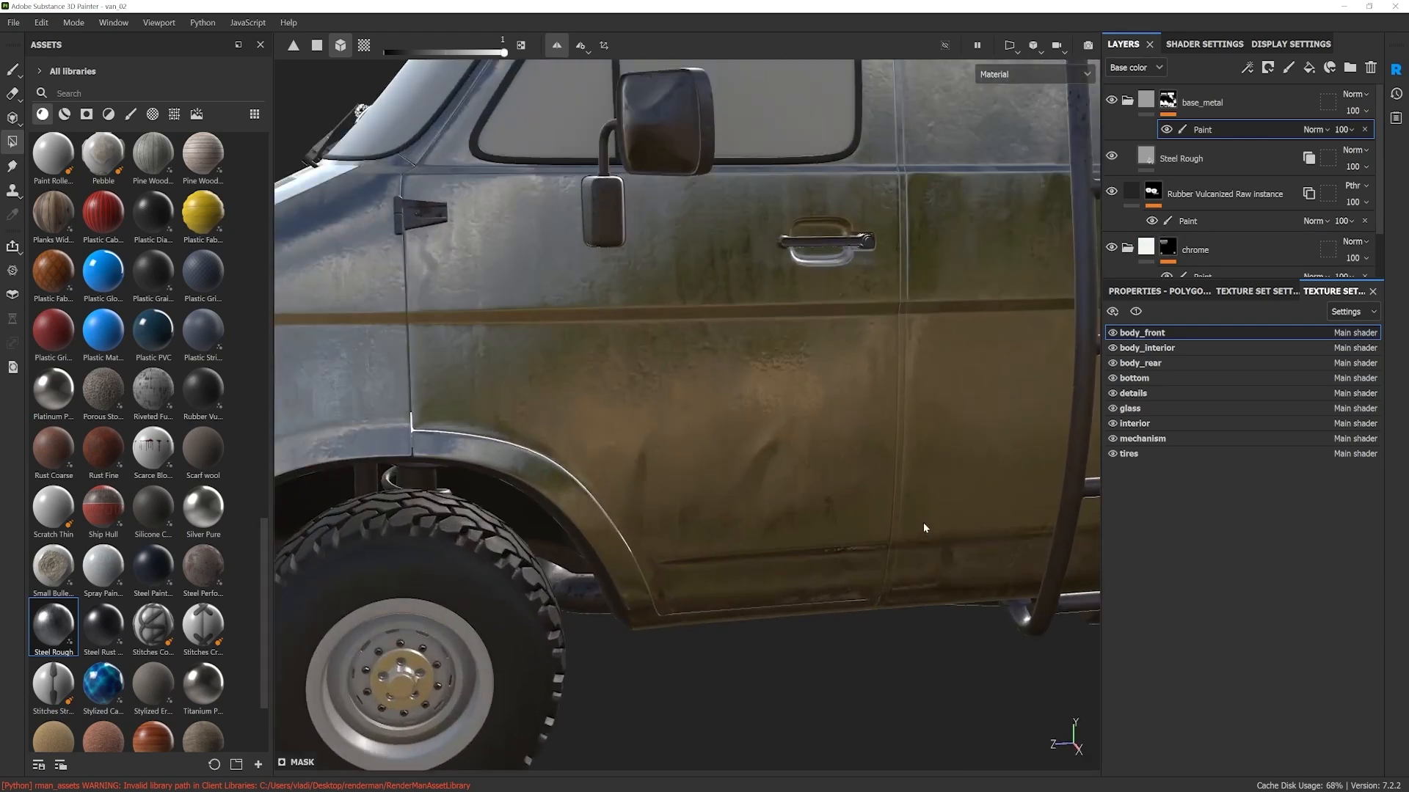
Step: Fill the narrow strip behind the front door through the paint effect of the Rubber Vulcanized Raw instance's mask
{"action": "left_click", "coordinate": [1194, 219]}
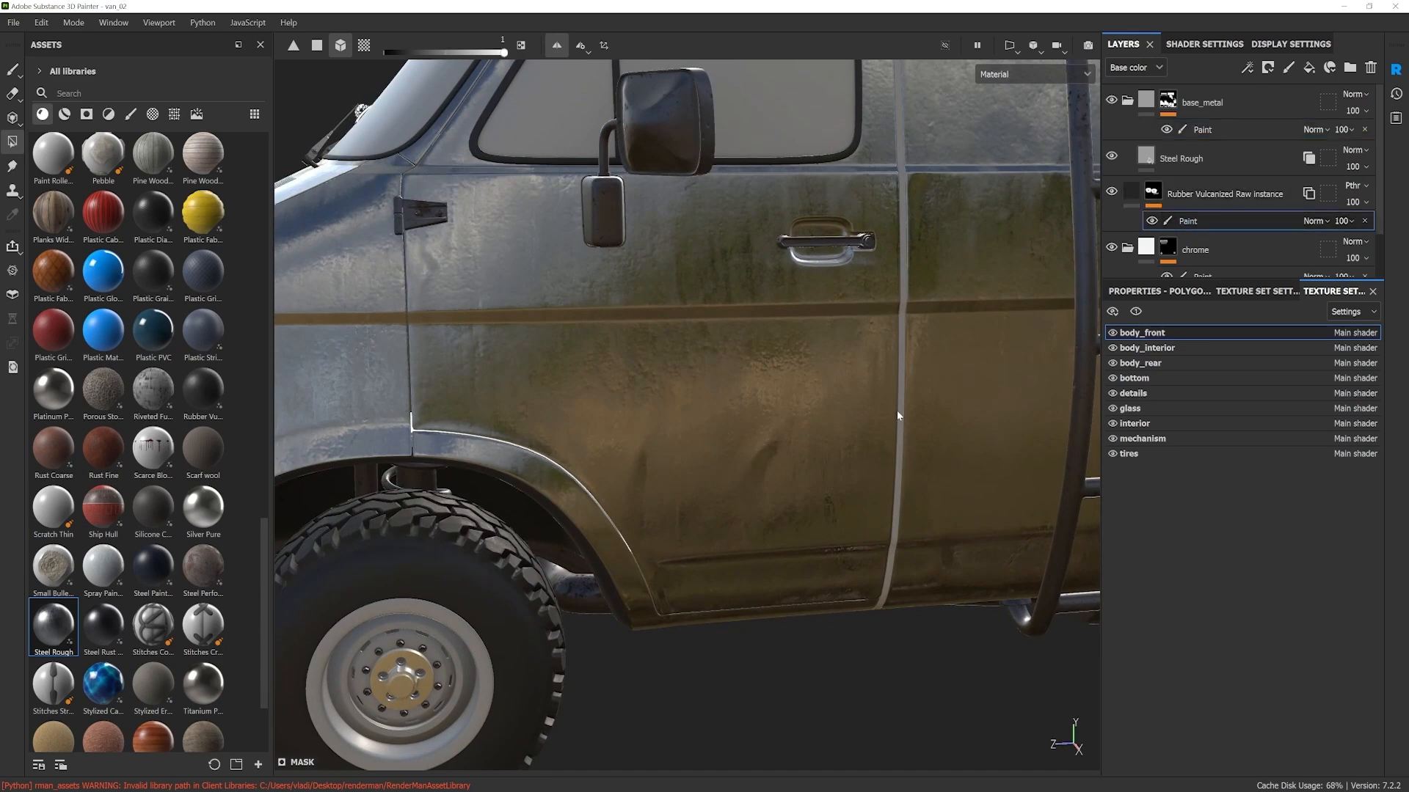
{"action": "scroll", "coordinate": [901, 419], "scroll_direction": "down", "scroll_amount": 5}
{"action": "left_click_drag", "start_coordinate": [920, 364], "coordinate": [911, 225], "text": "alt"}
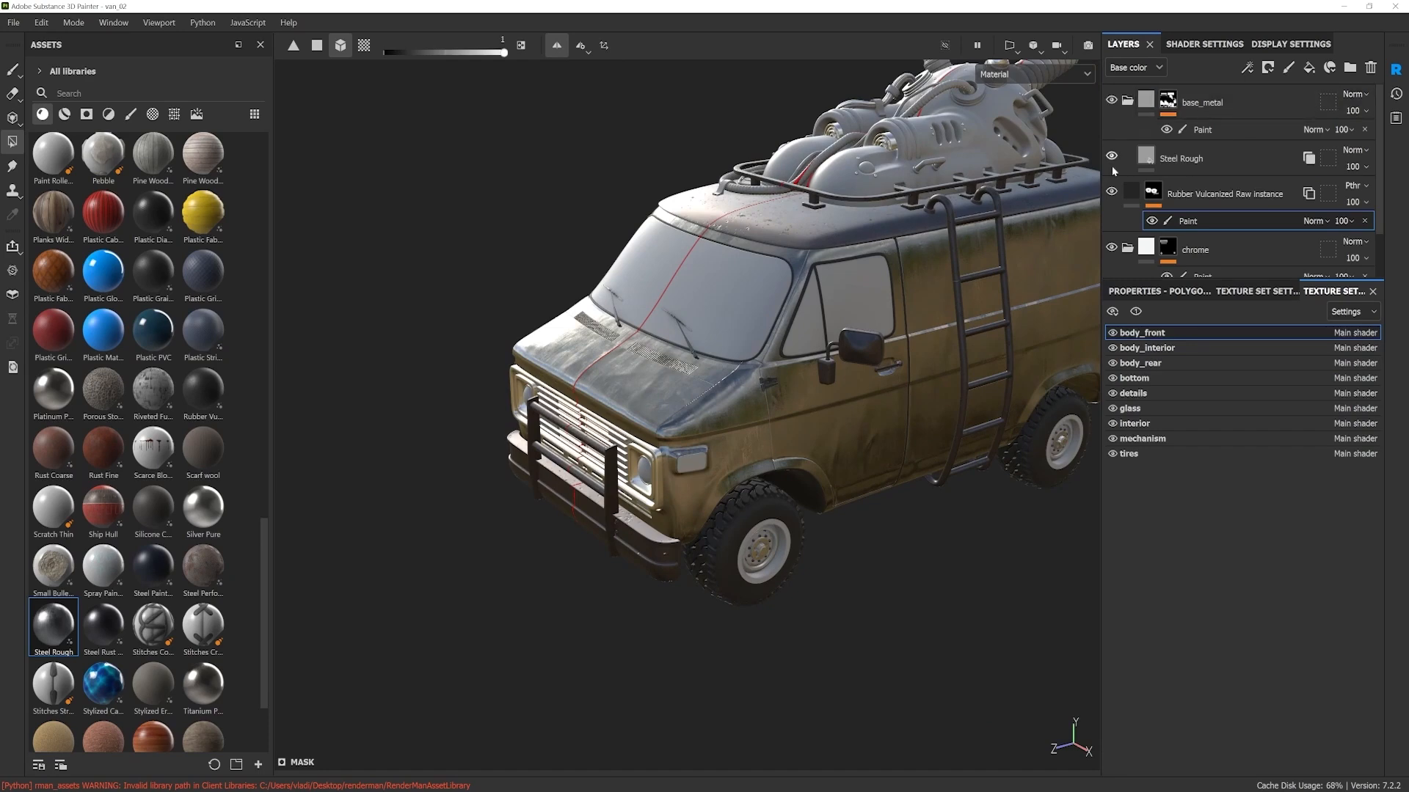
Step: Fill the grille's backing panel through the paint effect of the Rubber Vulcanized Raw instance's mask and check the front end
{"action": "left_click", "coordinate": [1202, 131]}
{"action": "mouse_move", "coordinate": [411, 521]}
{"action": "left_mouse_down", "text": "alt"}
{"action": "mouse_move", "coordinate": [675, 493]}
{"action": "mouse_move", "coordinate": [420, 498]}
{"action": "mouse_move", "coordinate": [747, 494]}
{"action": "left_mouse_up", "text": "alt"}
{"action": "scroll", "coordinate": [1271, 196], "scroll_direction": "down", "scroll_amount": 2}
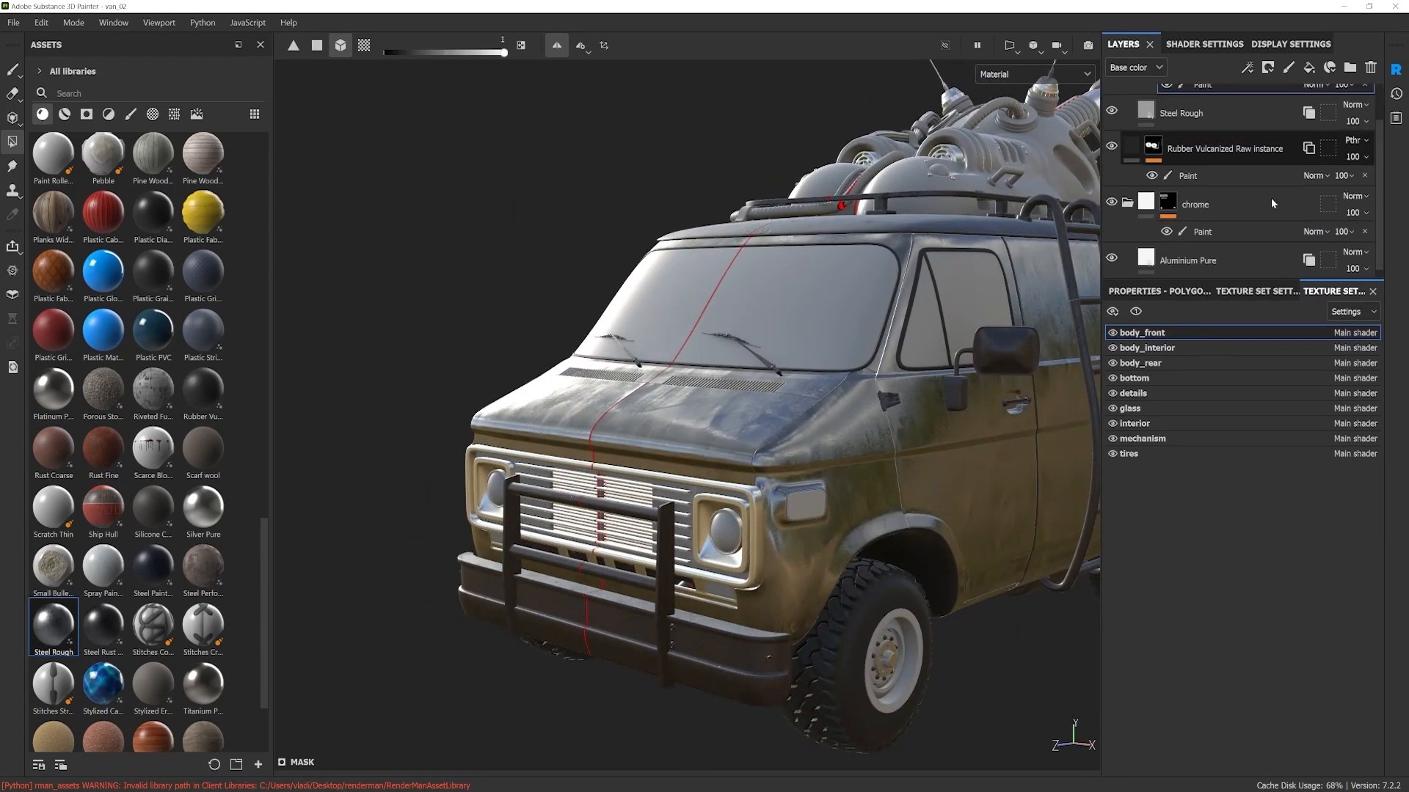
{"action": "left_click", "coordinate": [1189, 167]}
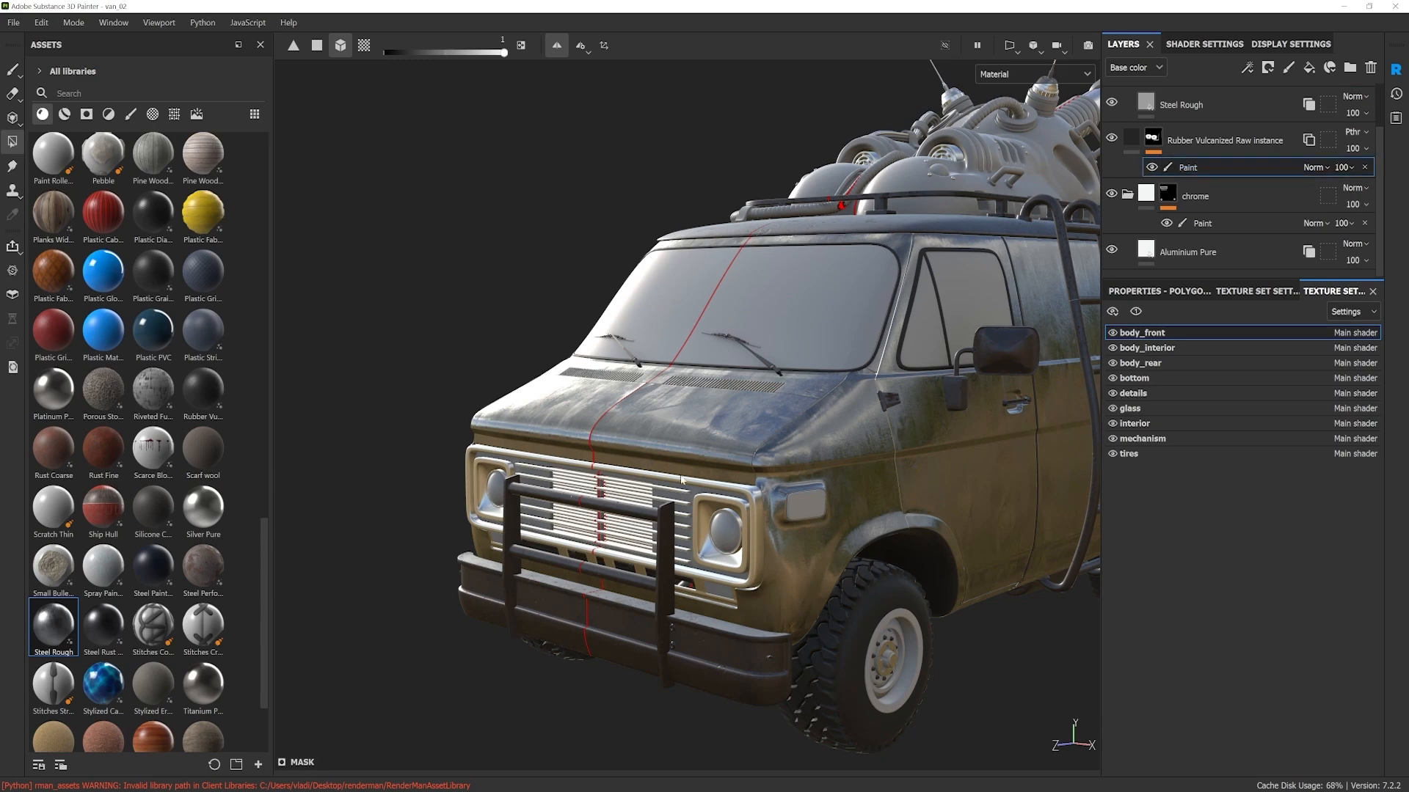
{"action": "scroll", "coordinate": [670, 547], "scroll_direction": "up", "scroll_amount": 5}
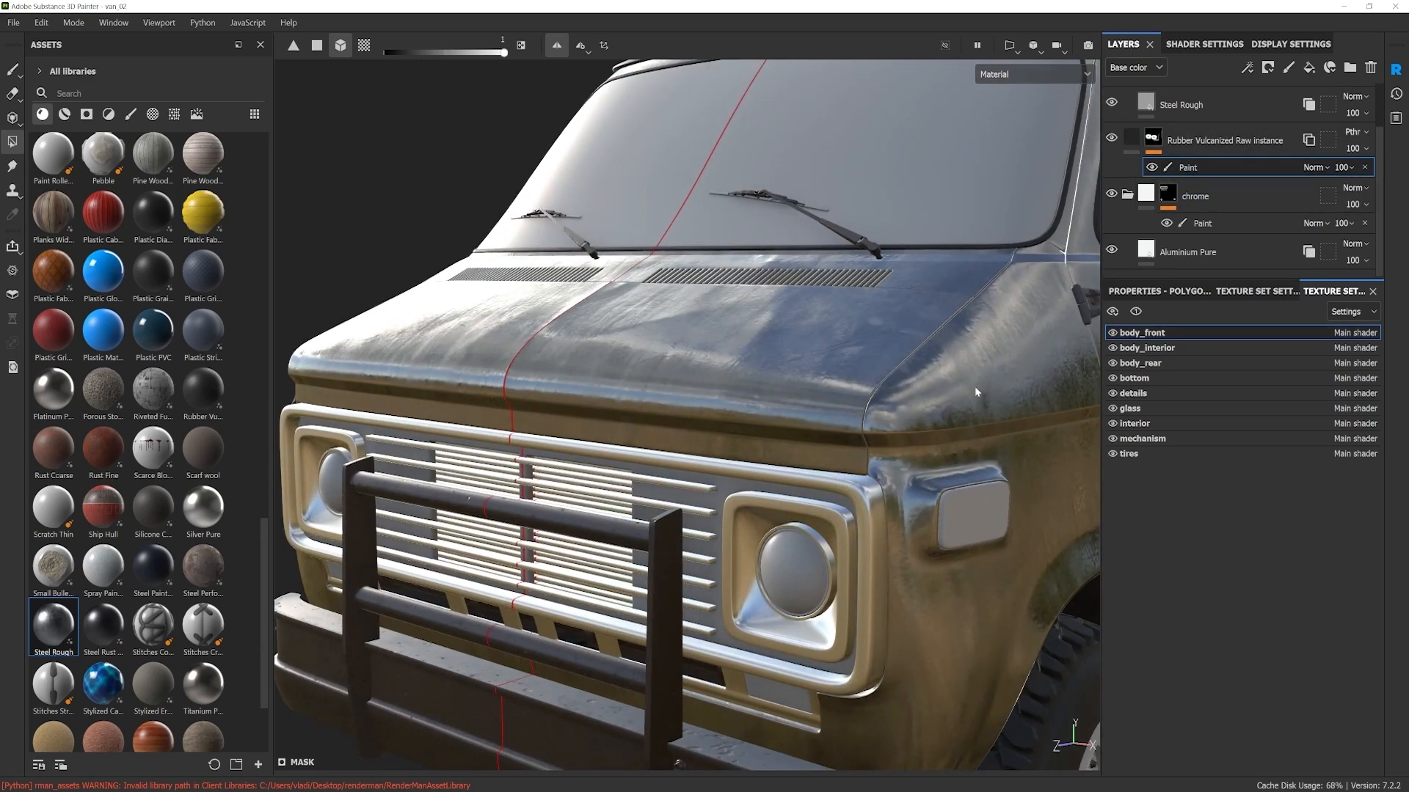
{"action": "scroll", "coordinate": [725, 493], "scroll_direction": "down", "scroll_amount": 5}
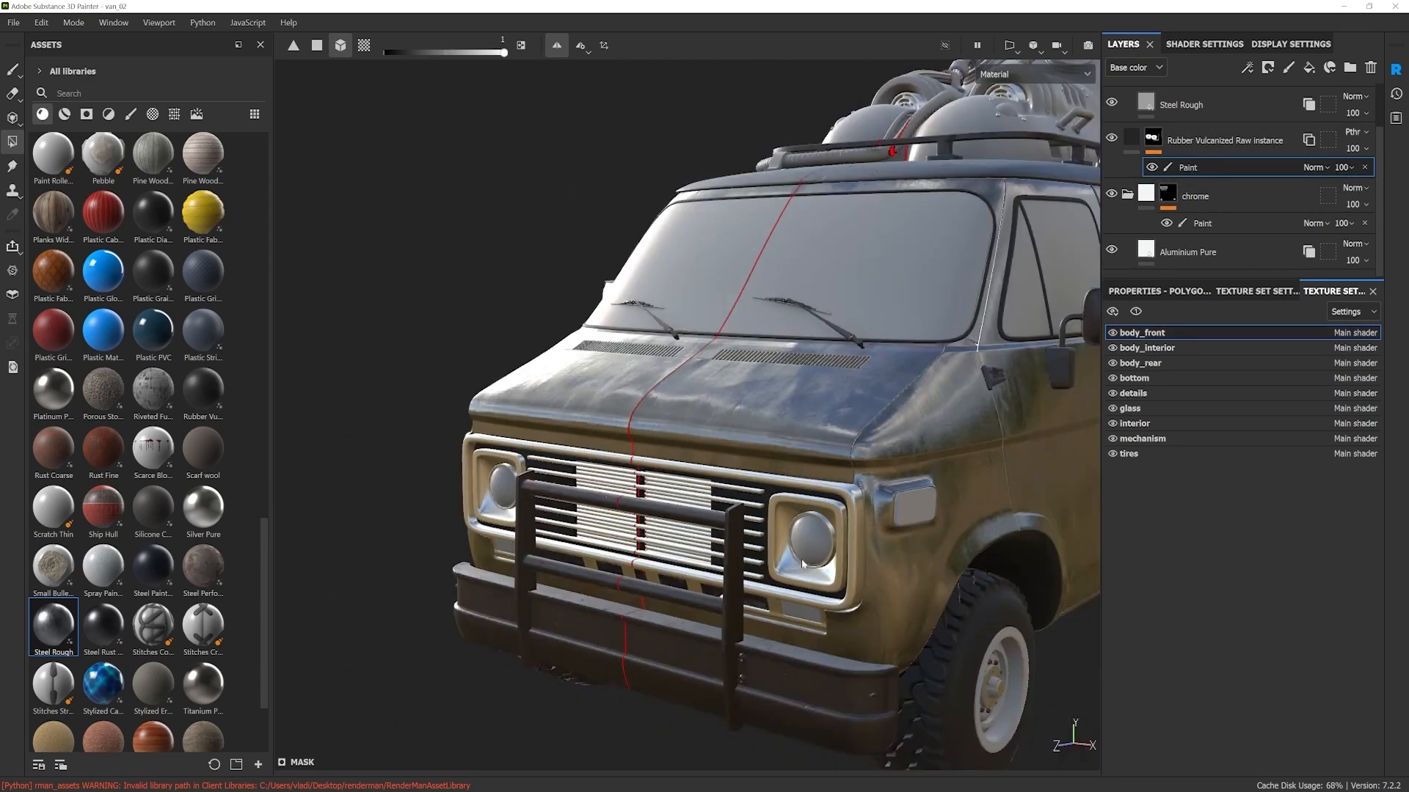
{"action": "scroll", "coordinate": [696, 537], "scroll_direction": "down", "scroll_amount": 5}
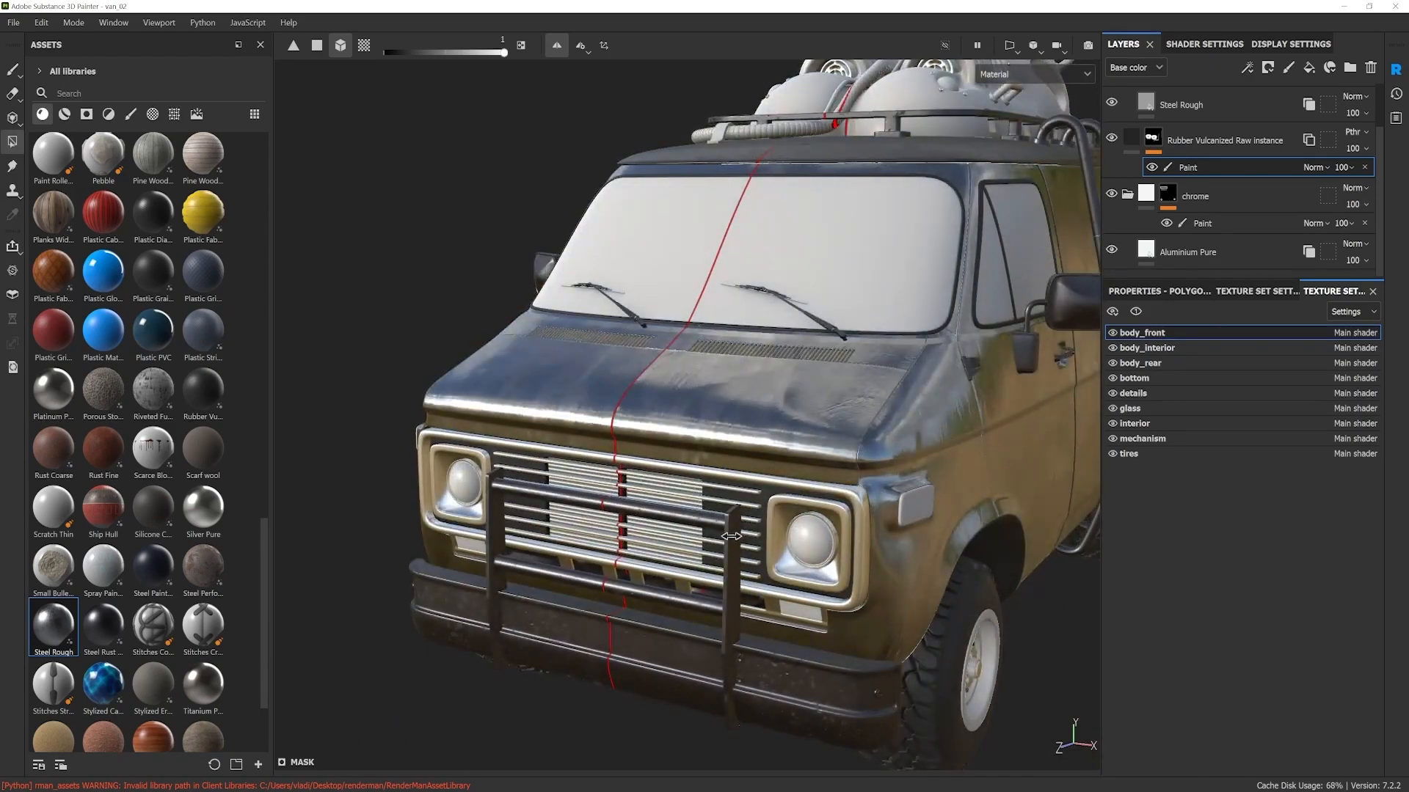
{"action": "scroll", "coordinate": [752, 472], "scroll_direction": "up", "scroll_amount": 10}
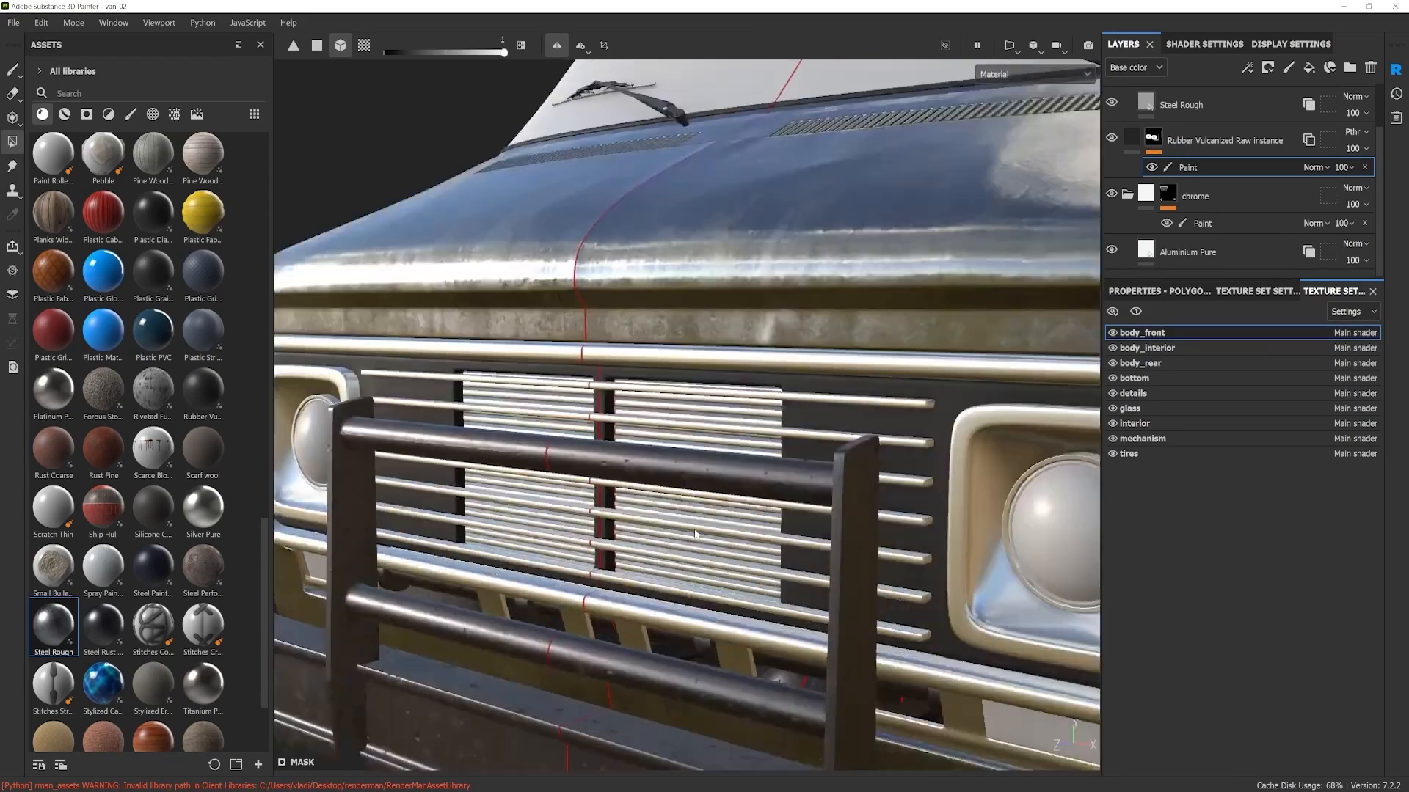
{"action": "scroll", "coordinate": [724, 505], "scroll_direction": "down", "scroll_amount": 10}
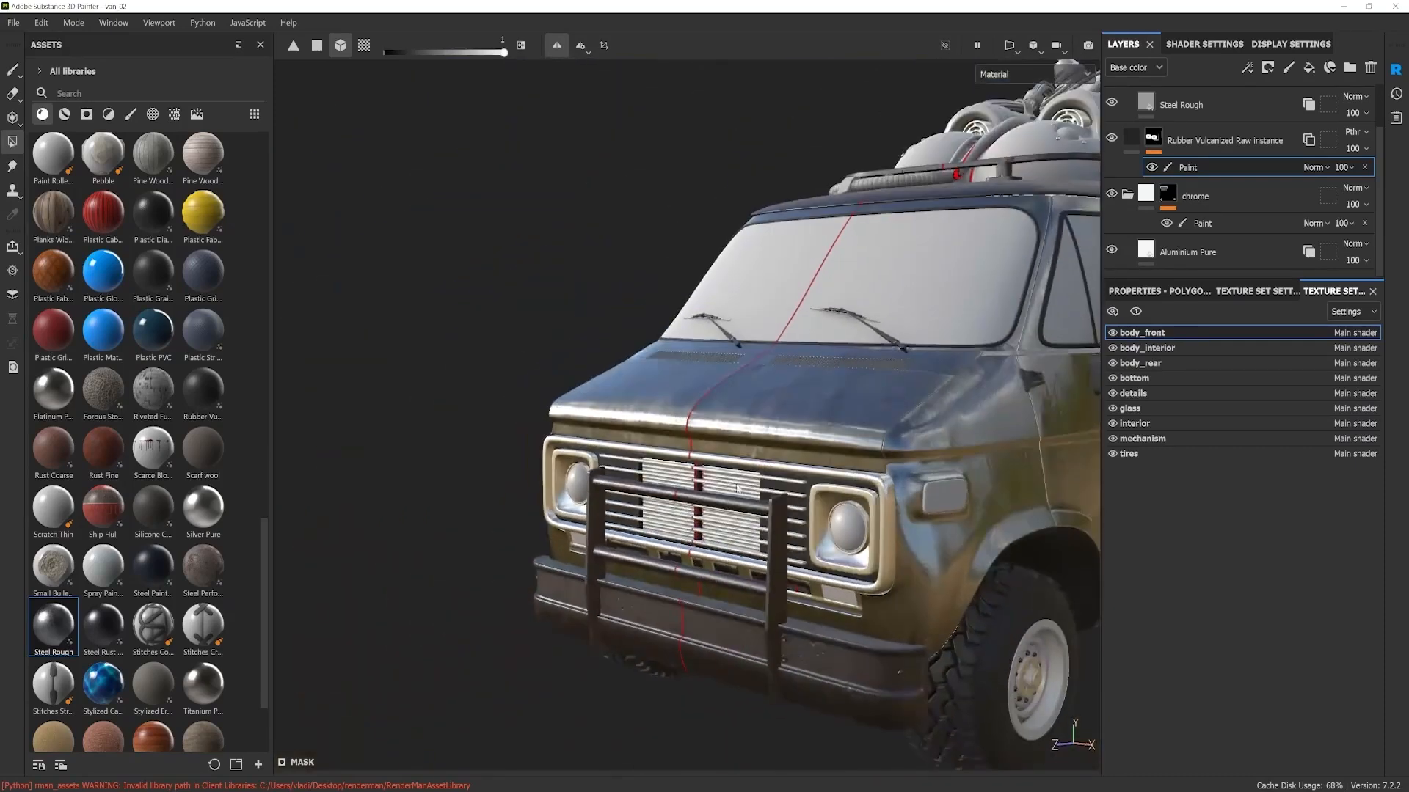
{"action": "left_click_drag", "start_coordinate": [678, 486], "coordinate": [697, 488], "text": "alt"}
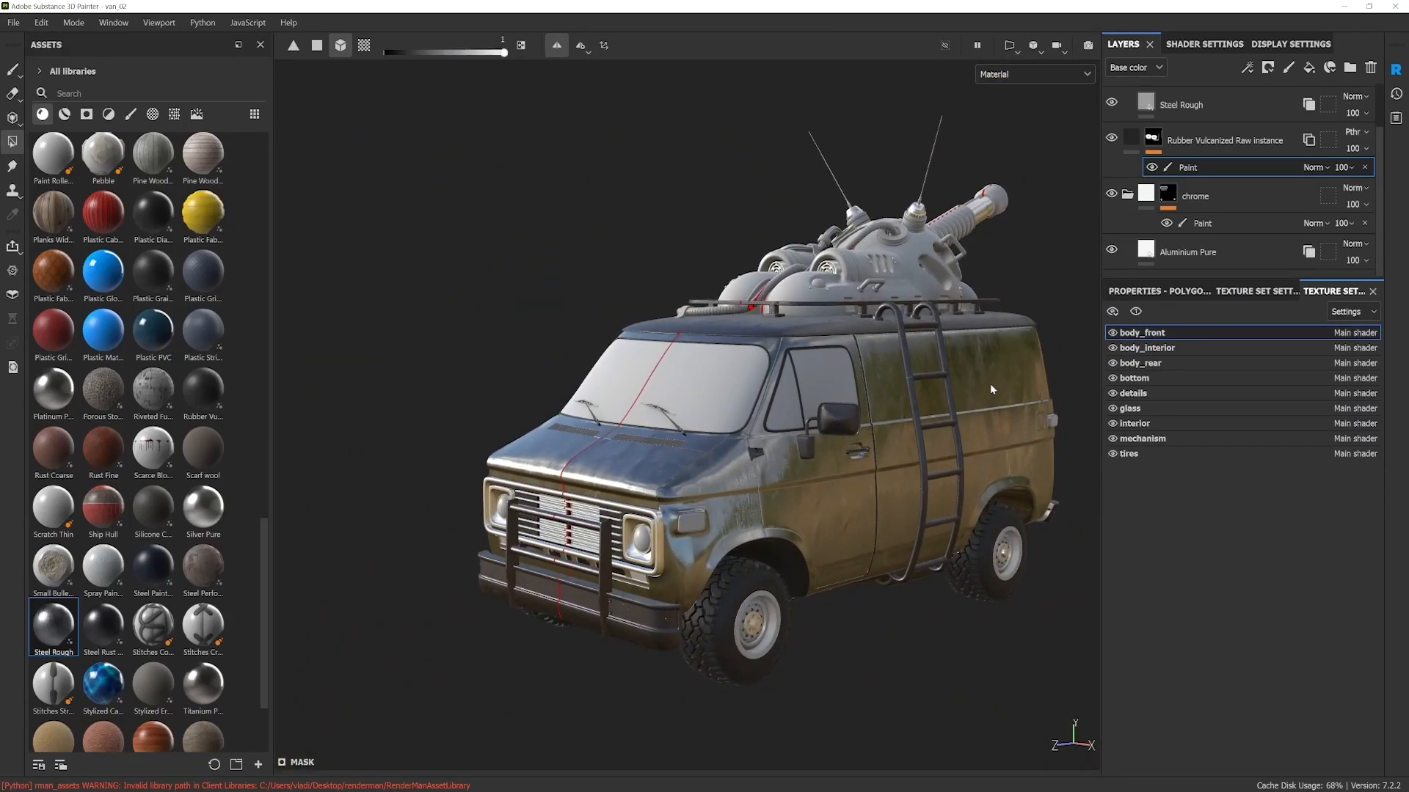
Step: Make body_rear the active texture set and bring the van's side and rear into view
{"action": "middle_click_drag", "start_coordinate": [1010, 388], "coordinate": [790, 421], "text": "alt"}
{"action": "left_click_drag", "start_coordinate": [790, 420], "coordinate": [778, 420], "text": "alt"}
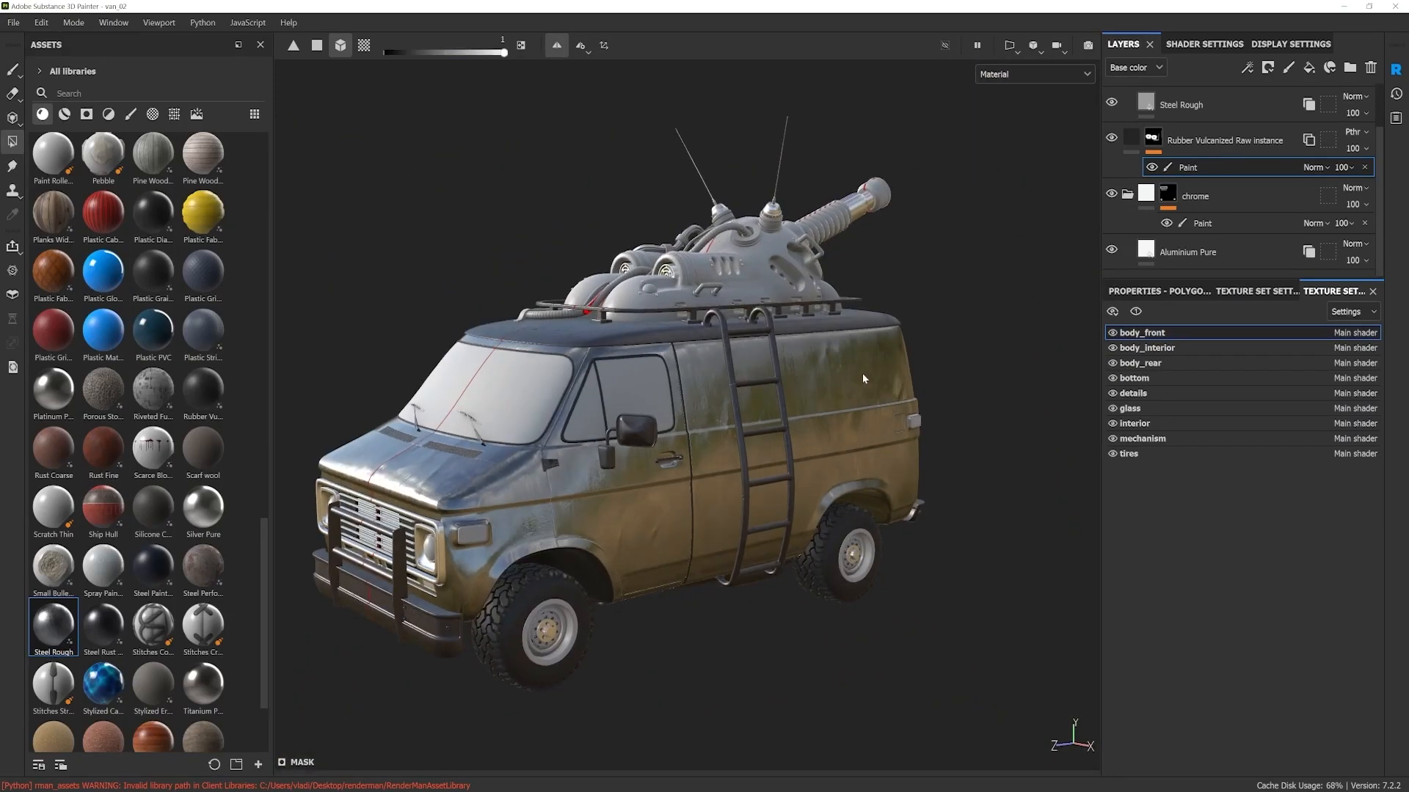
{"action": "right_click", "coordinate": [861, 372], "text": "ctrl+alt"}
{"action": "right_click_drag", "start_coordinate": [862, 373], "coordinate": [860, 408], "text": "alt"}
{"action": "left_click_drag", "start_coordinate": [860, 408], "coordinate": [666, 412], "text": "alt"}
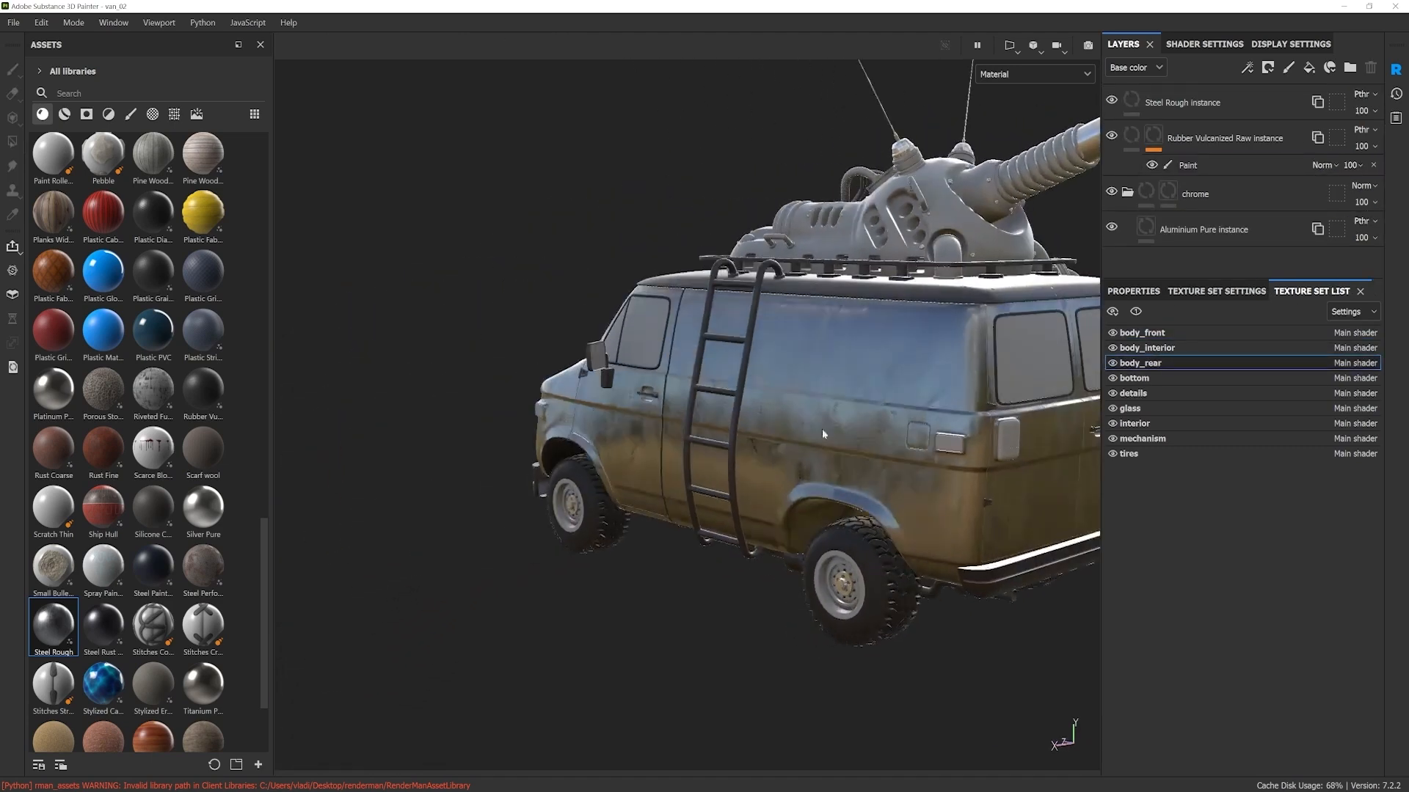
{"action": "middle_click_drag", "start_coordinate": [666, 413], "coordinate": [598, 411], "text": "alt"}
{"action": "middle_click_drag", "start_coordinate": [909, 433], "coordinate": [822, 462], "text": "alt"}
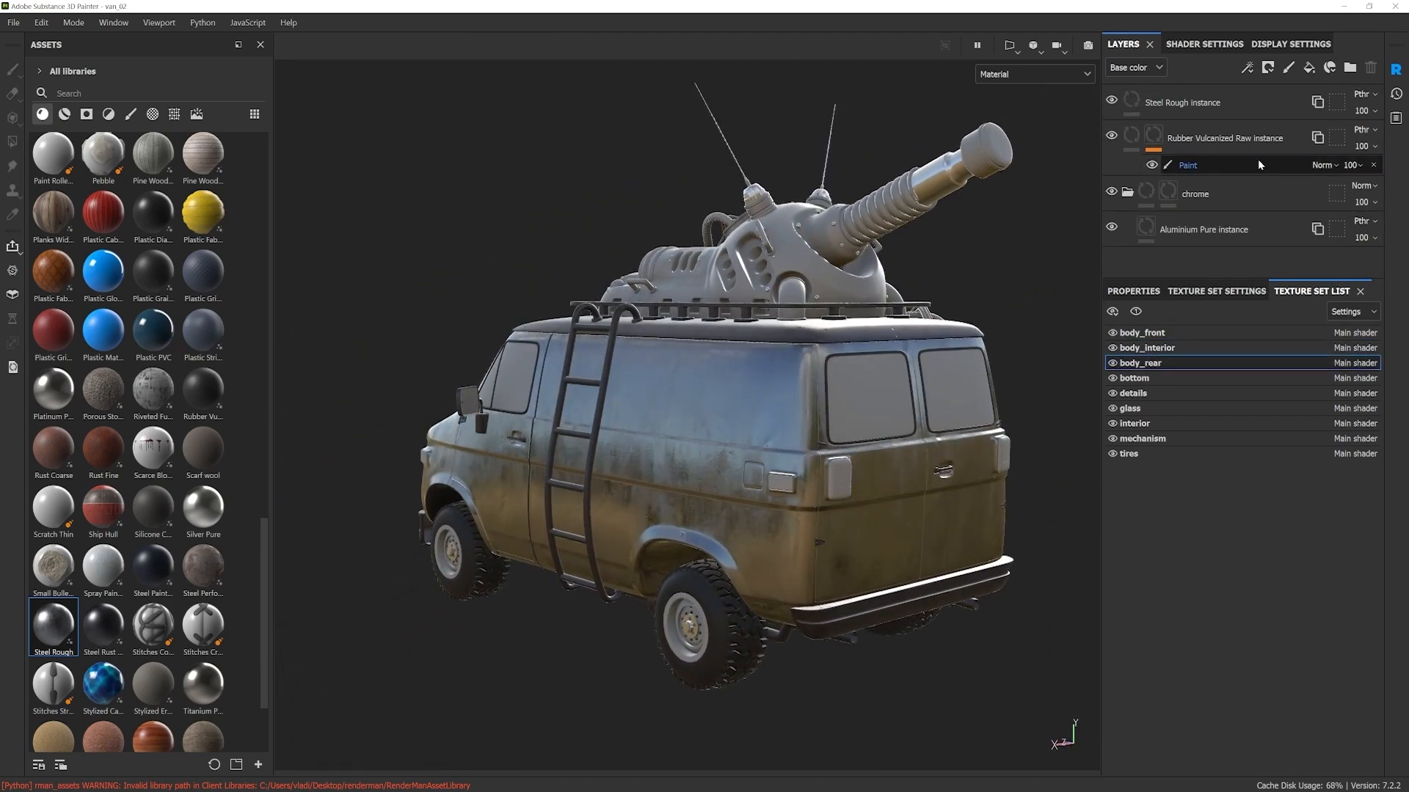
Step: Add a black mask with a paint effect to the Steel Rough instance layer of body_rear
{"action": "left_click", "coordinate": [1181, 105]}
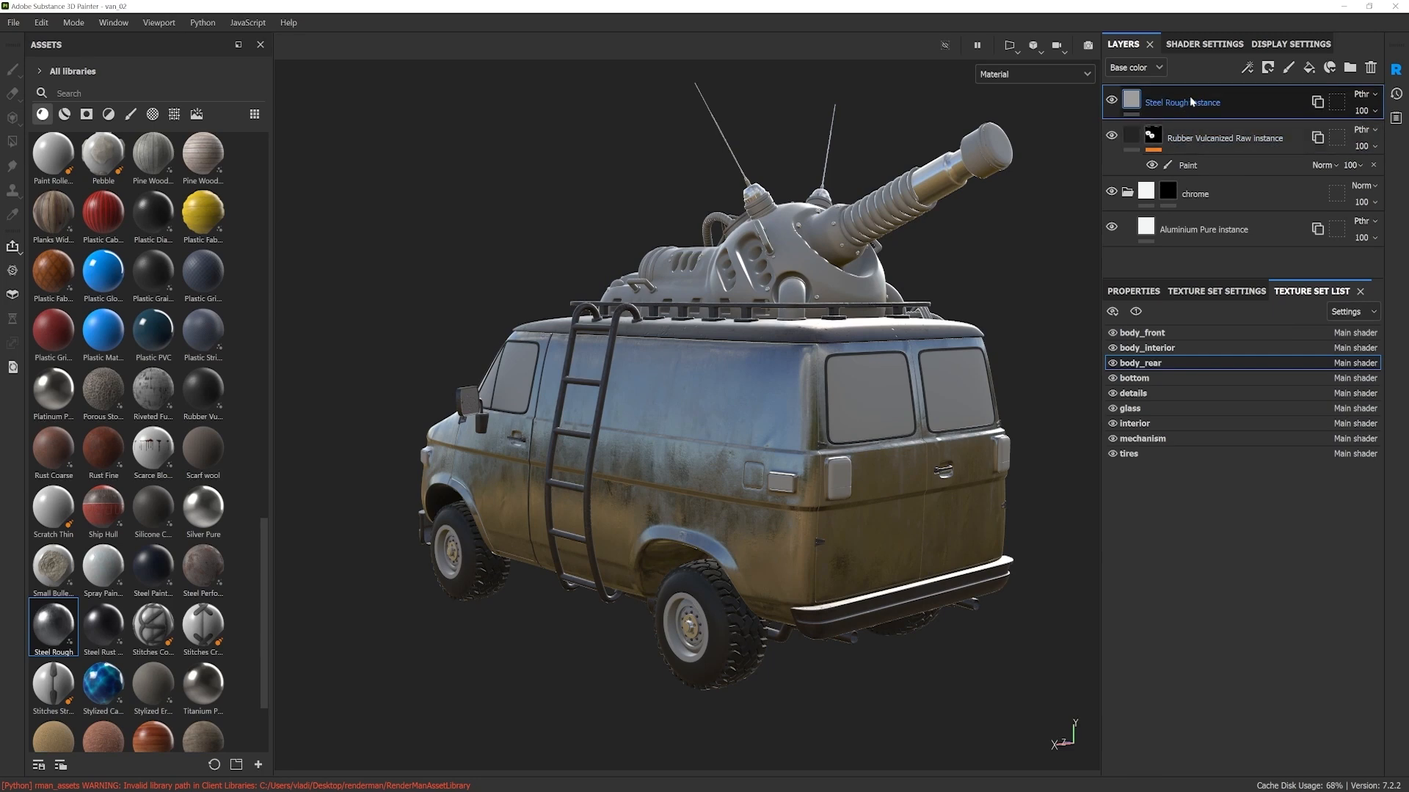
{"action": "right_click", "coordinate": [1183, 107]}
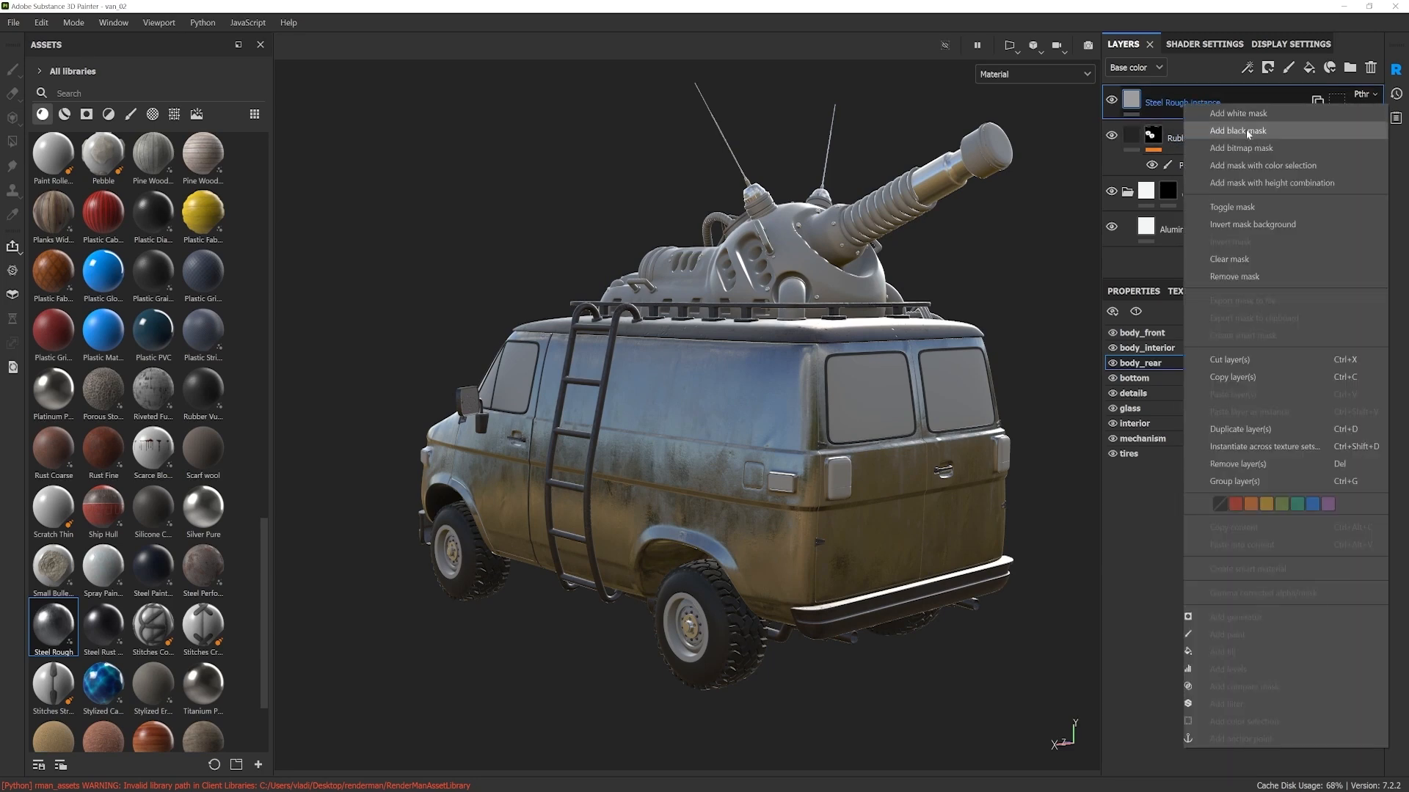
{"action": "left_click", "coordinate": [1196, 130]}
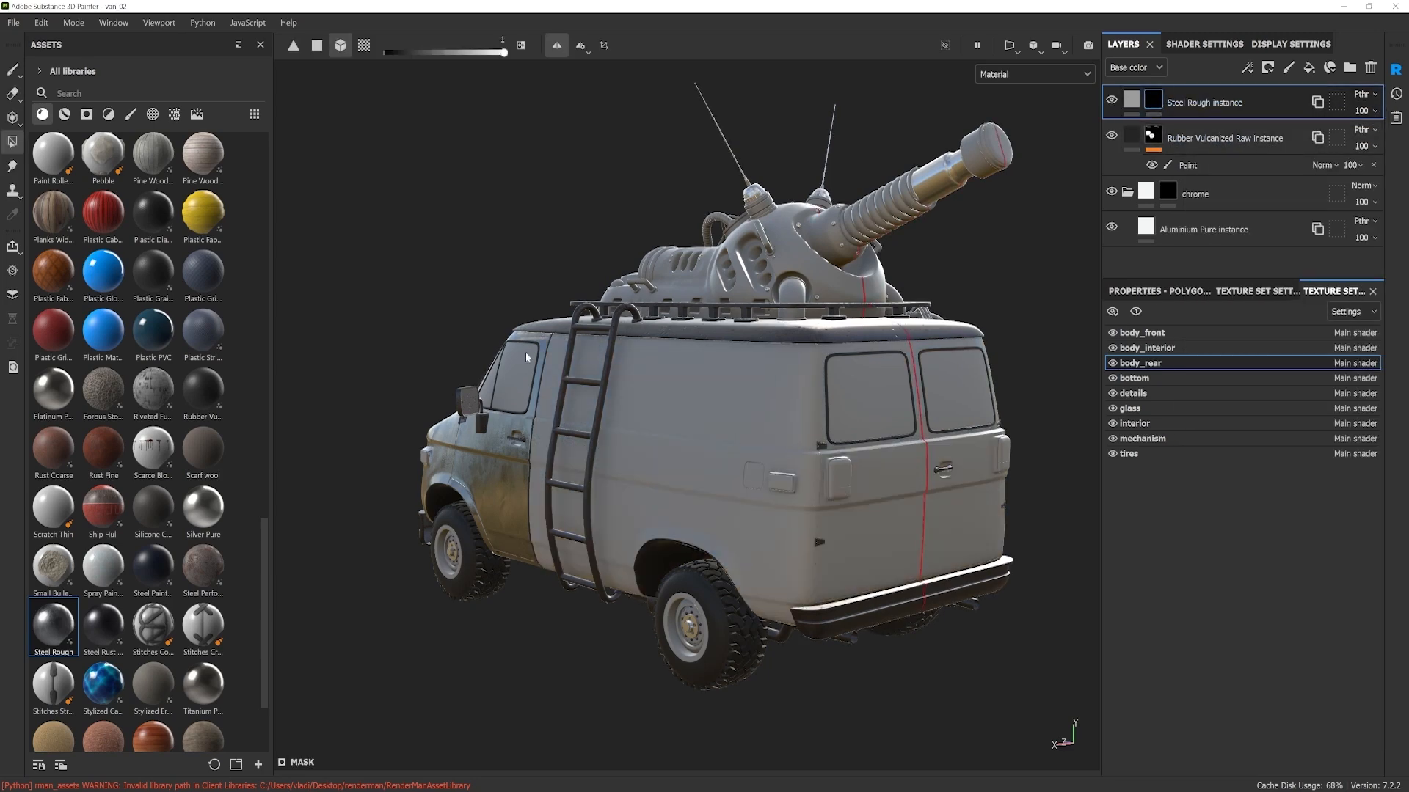
{"action": "right_click", "coordinate": [1154, 103]}
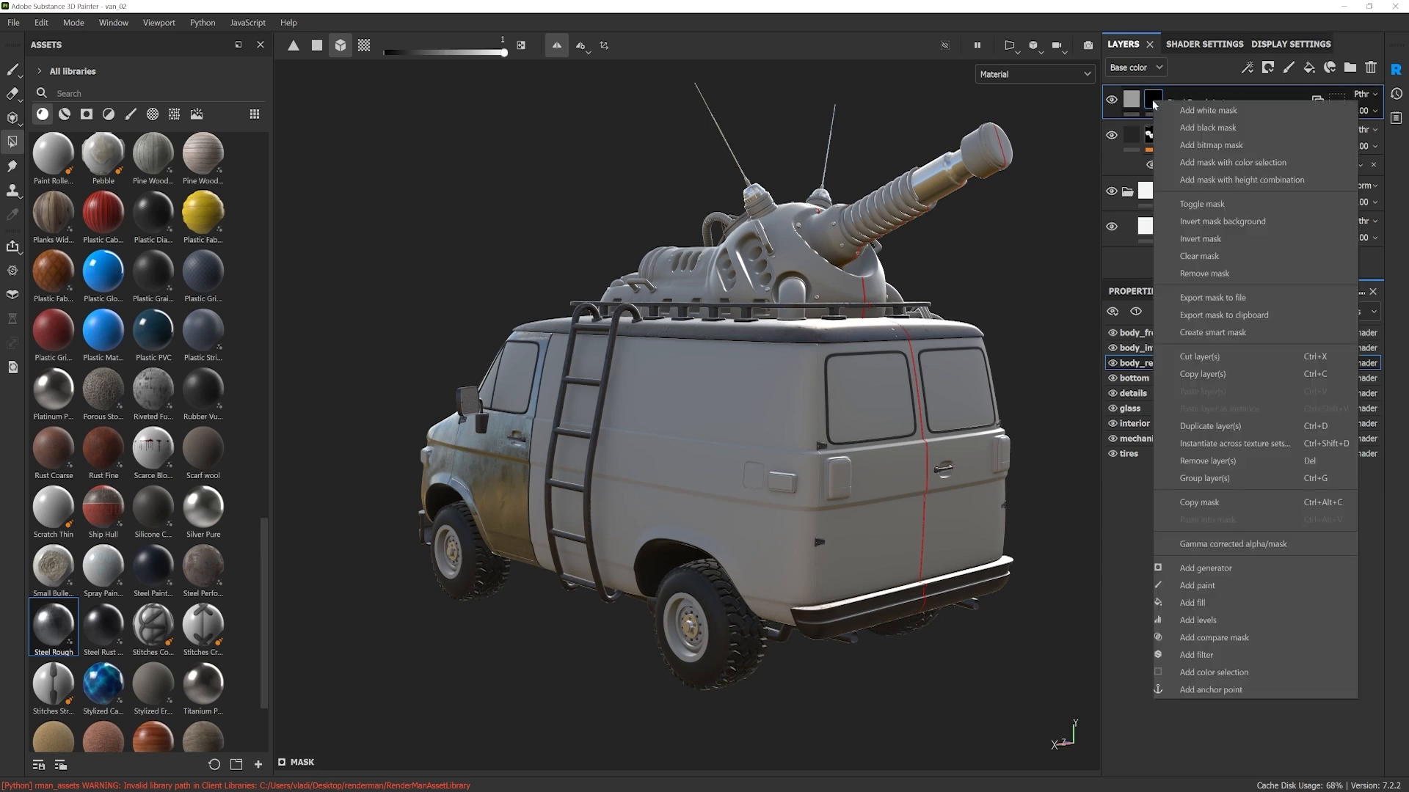
{"action": "left_click", "coordinate": [1210, 590]}
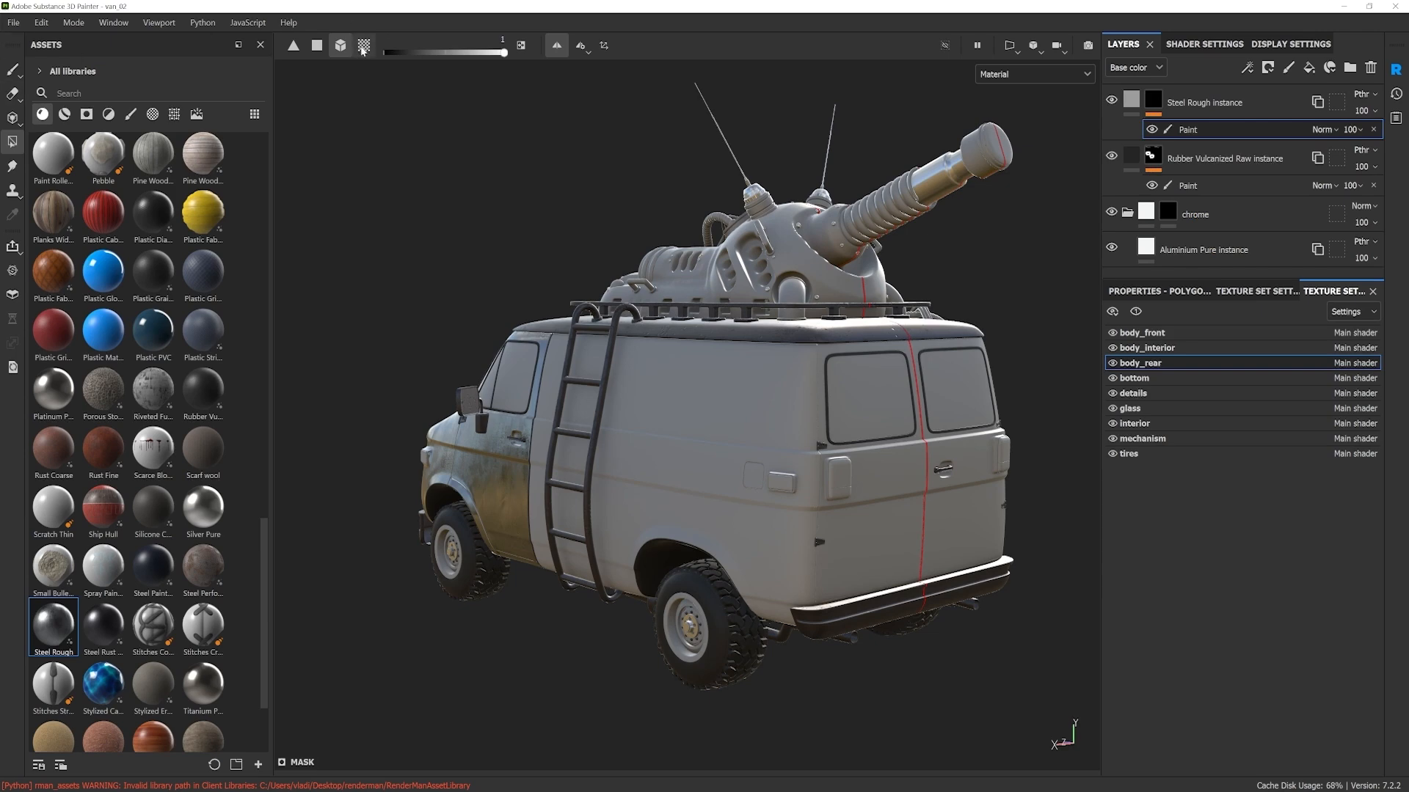
Step: Fill the body_rear side and back panels through the paint effect of the Steel Rough instance's mask and inspect the van's metal body
{"action": "mouse_move", "coordinate": [713, 418]}
{"action": "left_mouse_down"}
{"action": "mouse_move", "coordinate": [702, 456]}
{"action": "mouse_move", "coordinate": [756, 380]}
{"action": "mouse_move", "coordinate": [702, 387]}
{"action": "left_mouse_up"}
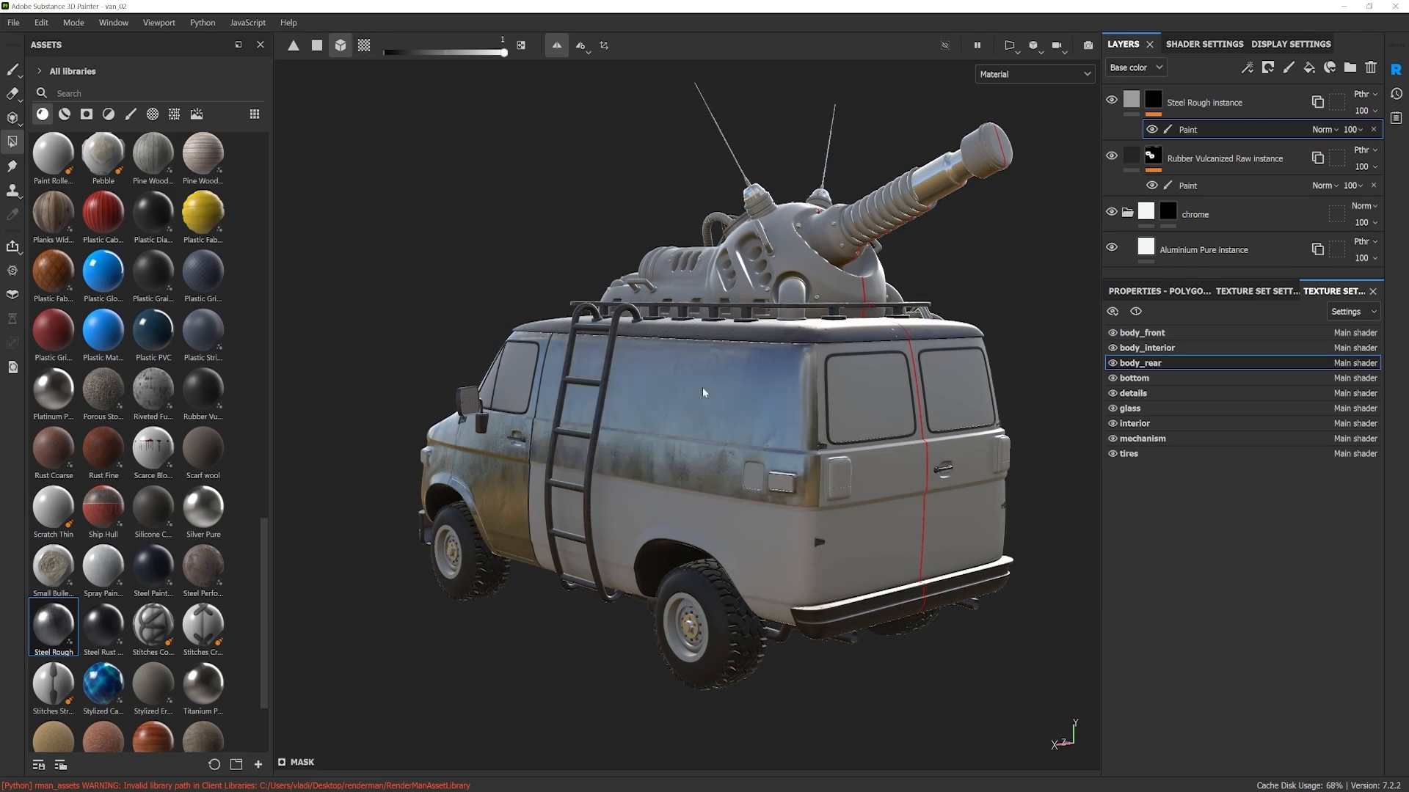
{"action": "left_click_drag", "start_coordinate": [846, 515], "coordinate": [801, 530], "text": "alt"}
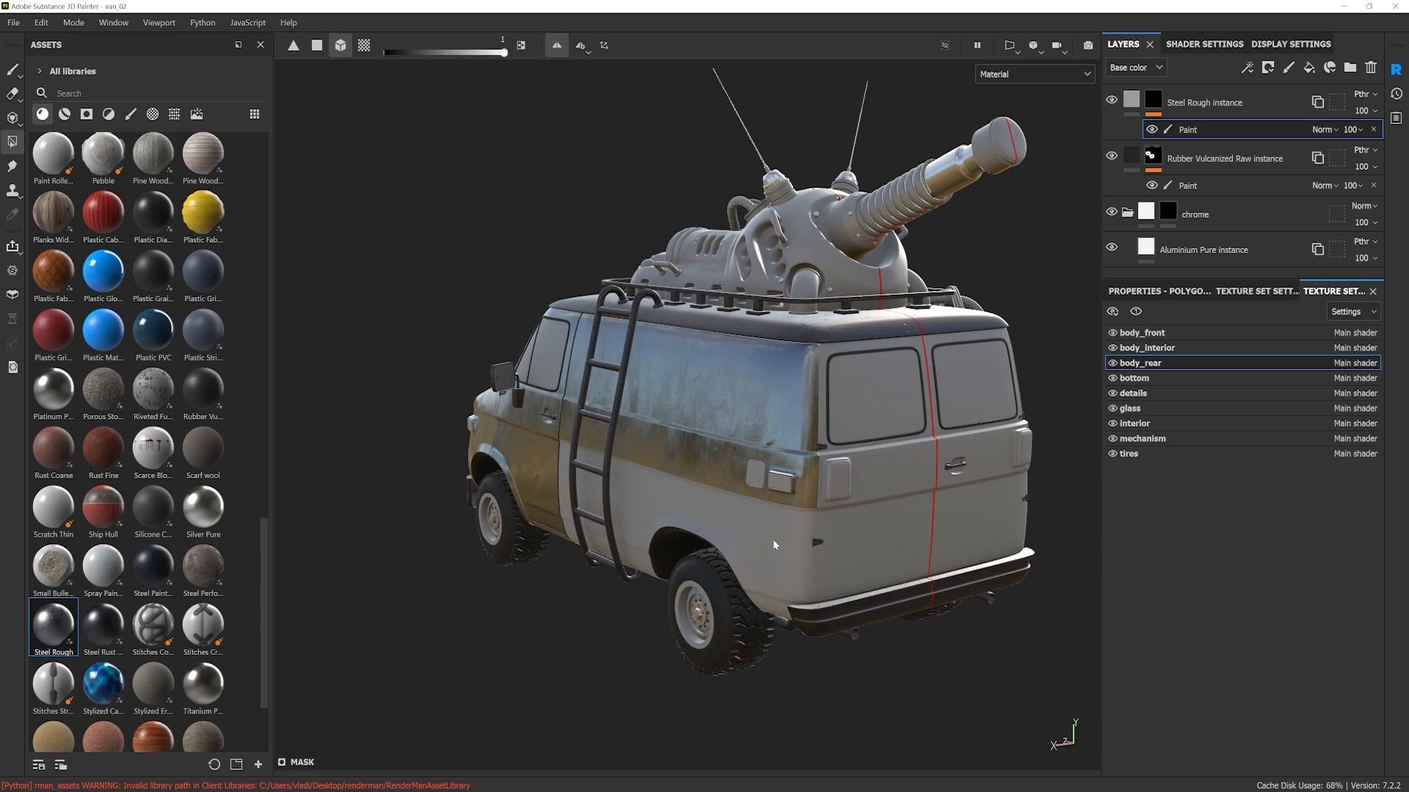
{"action": "left_click", "coordinate": [774, 539]}
{"action": "left_click_drag", "start_coordinate": [939, 532], "coordinate": [975, 423], "text": "alt"}
{"action": "left_click_drag", "start_coordinate": [892, 452], "coordinate": [741, 535], "text": "alt"}
{"action": "scroll", "coordinate": [735, 416], "scroll_direction": "up", "scroll_amount": 3}
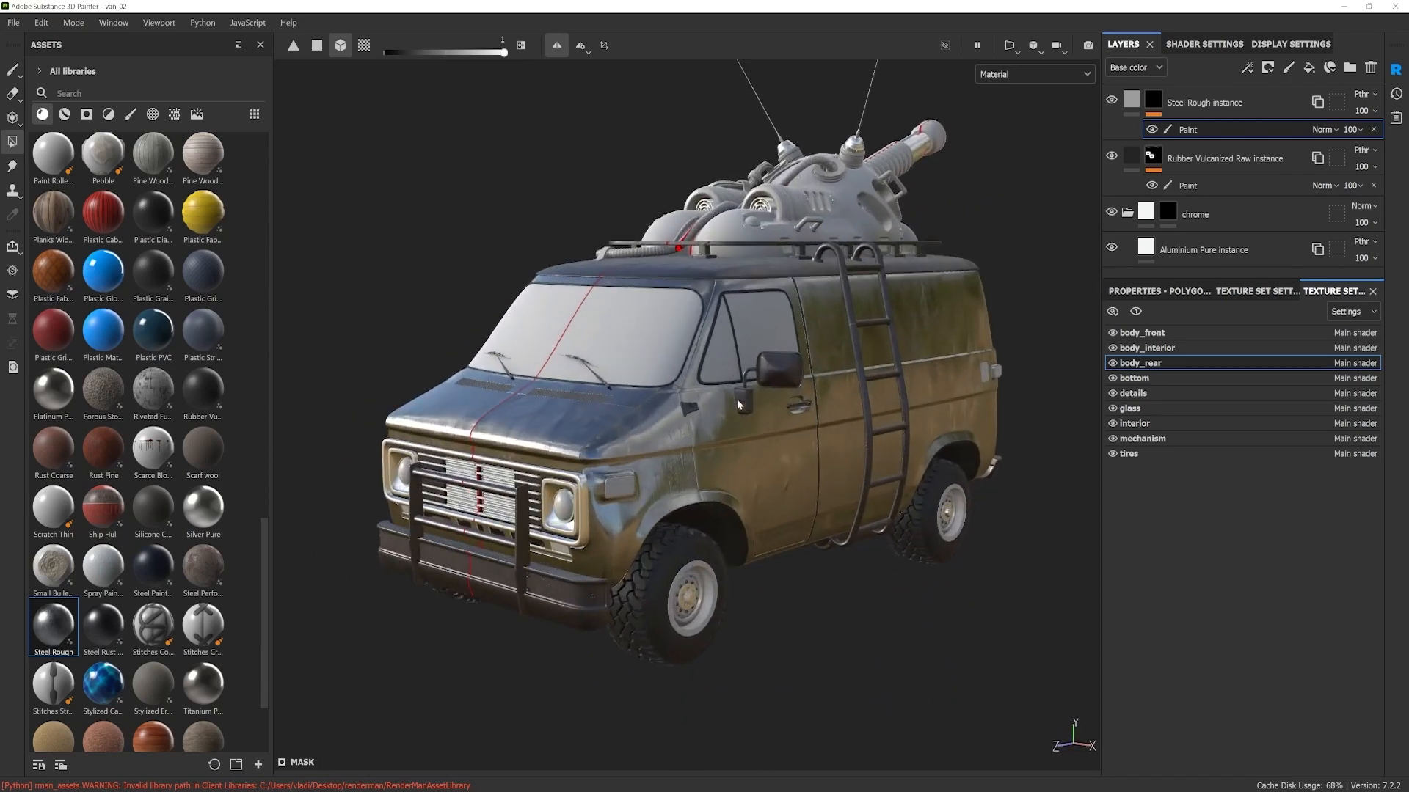
{"action": "scroll", "coordinate": [744, 377], "scroll_direction": "down", "scroll_amount": 2}
{"action": "left_click_drag", "start_coordinate": [751, 385], "coordinate": [634, 349], "text": "alt"}
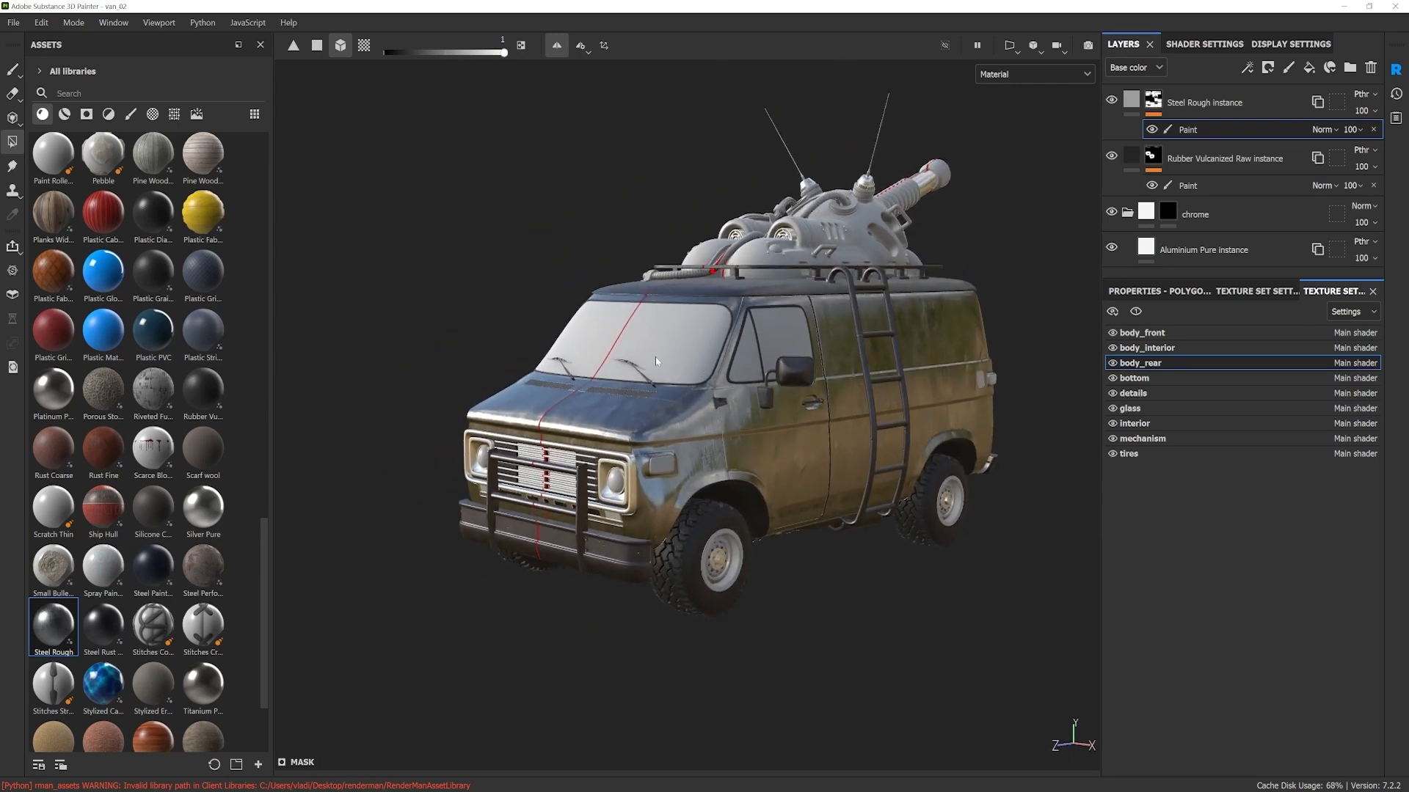
{"action": "left_click_drag", "start_coordinate": [741, 411], "coordinate": [771, 404], "text": "alt"}
{"action": "scroll", "coordinate": [770, 404], "scroll_direction": "up", "scroll_amount": 2}
{"action": "right_click_drag", "start_coordinate": [771, 419], "coordinate": [601, 452], "text": "shift"}
{"action": "middle_click_drag", "start_coordinate": [672, 365], "coordinate": [692, 401], "text": "alt"}
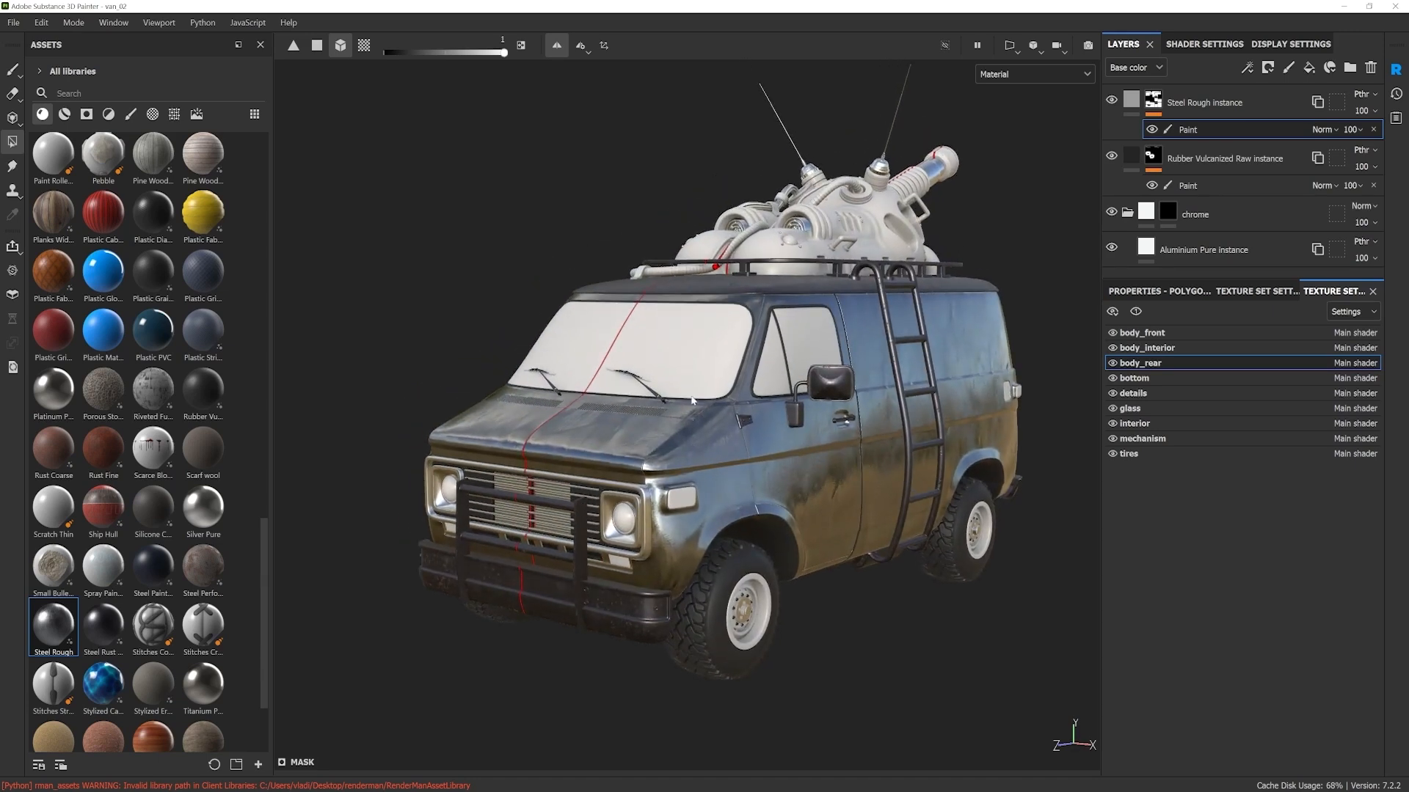
Step: Make body_front the active texture set, add the Plastic Matte Pure material to it and rename the layer paint
{"action": "right_click", "coordinate": [708, 450], "text": "ctrl+alt"}
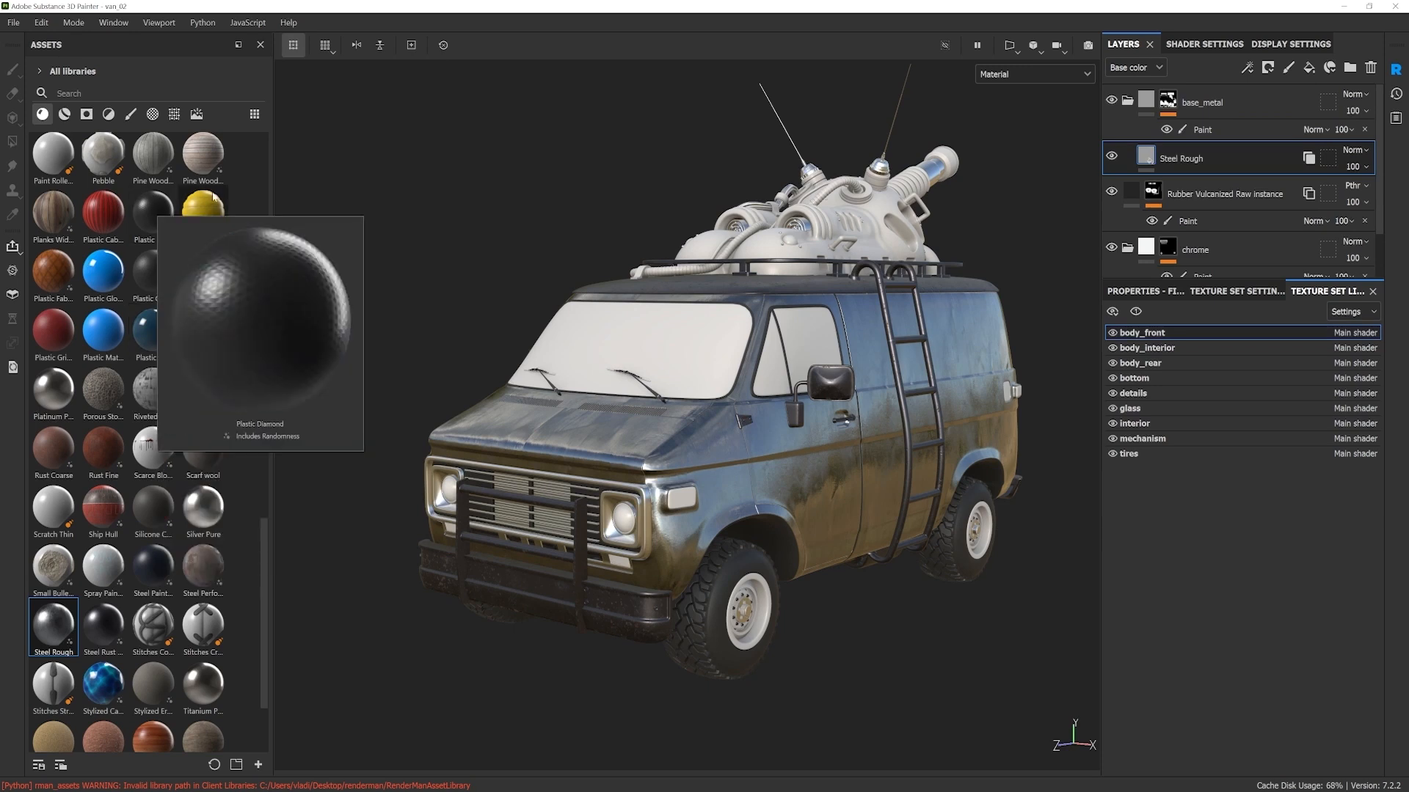
{"action": "mouse_move", "coordinate": [108, 341]}
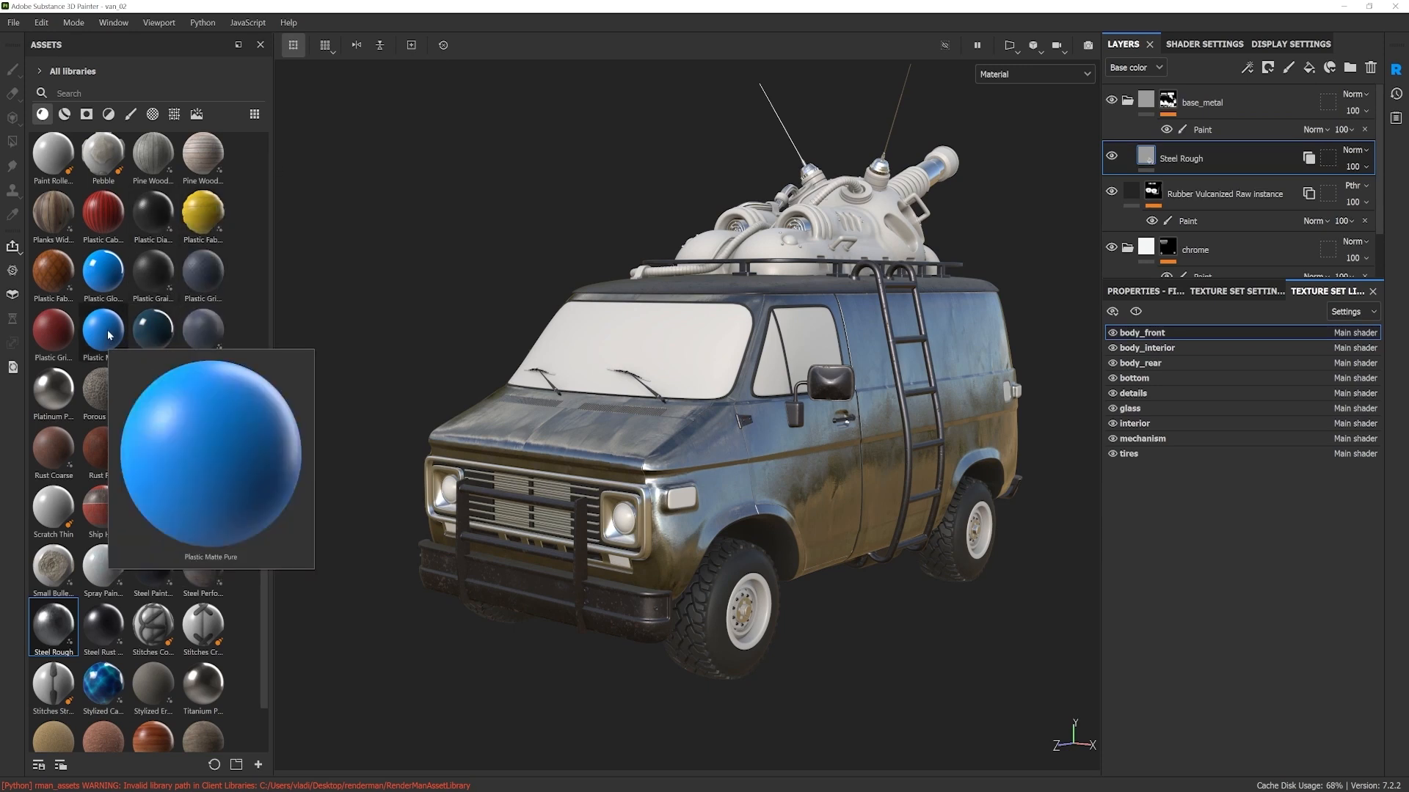
{"action": "left_click_drag", "start_coordinate": [108, 336], "coordinate": [689, 438]}
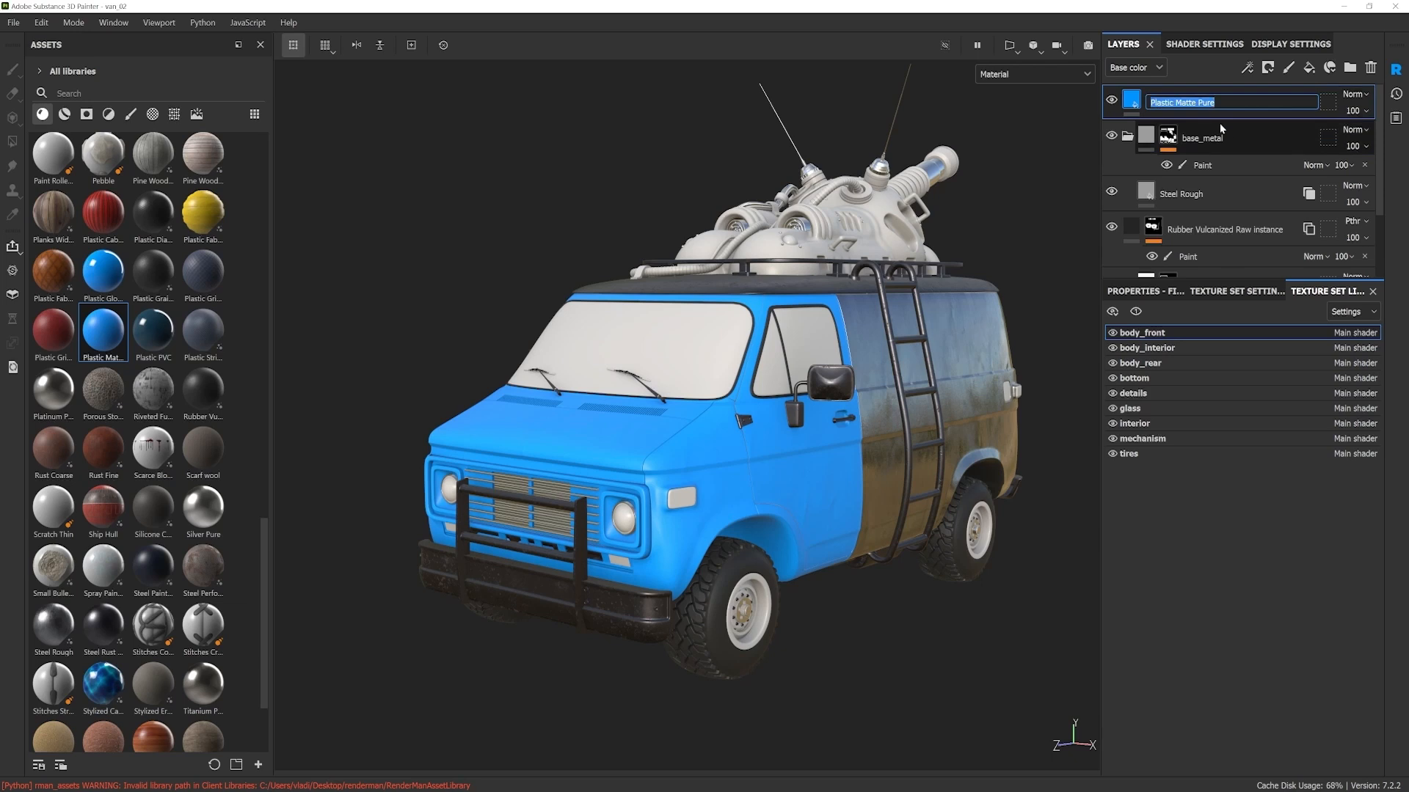
{"action": "type", "text": "paint"}
{"action": "key", "text": "Return"}
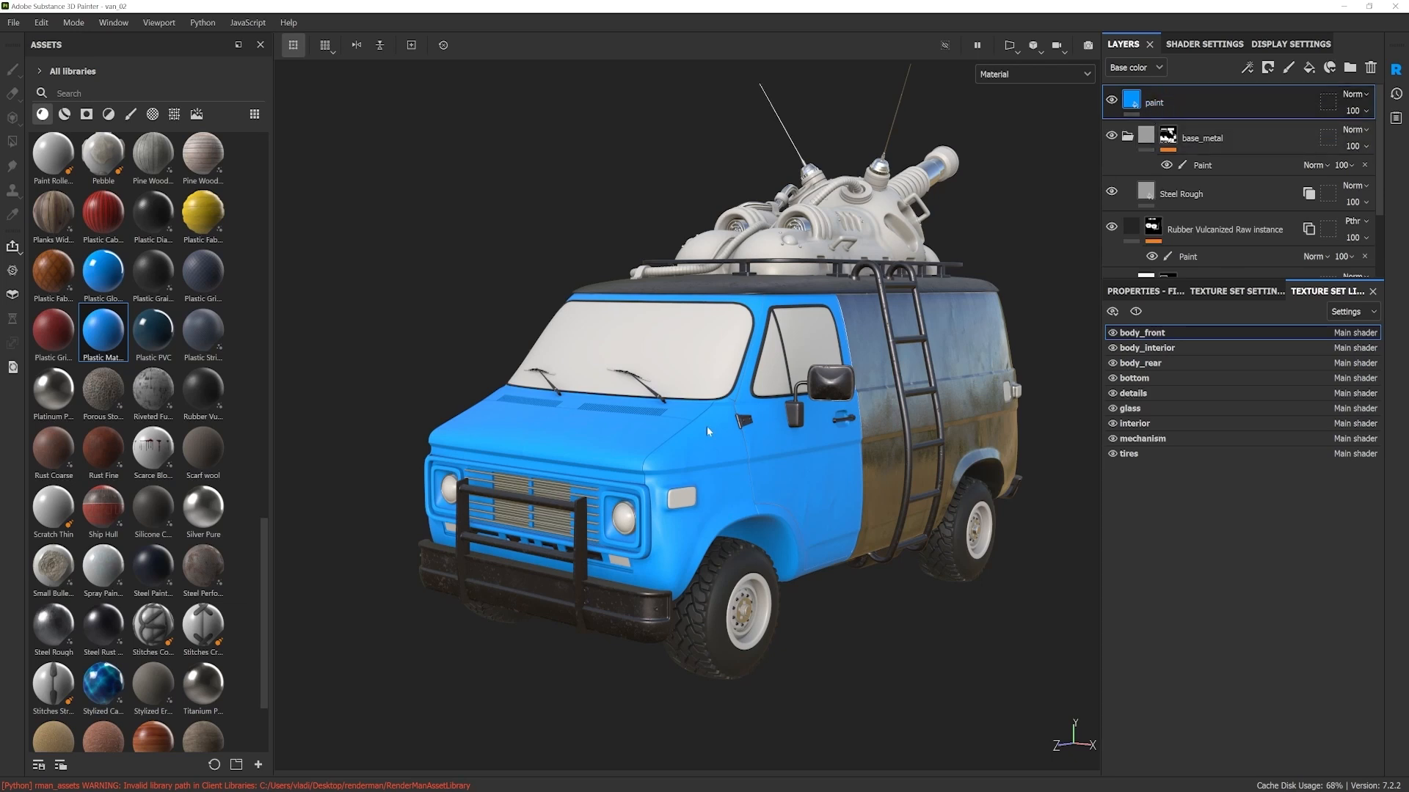
Step: Toggle the paint layer off and on for comparison and move it into the base_metal folder above Steel Rough
{"action": "left_click", "coordinate": [1111, 100]}
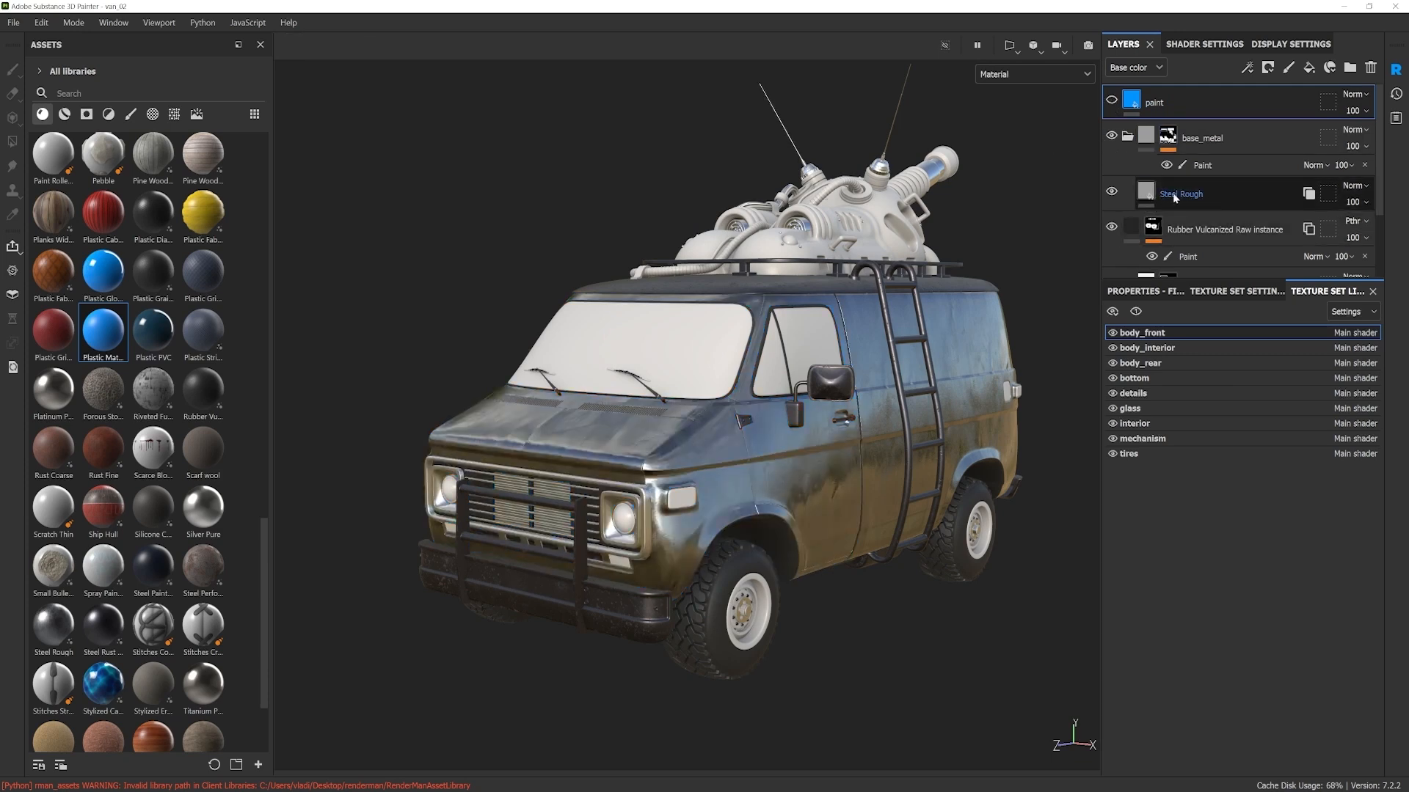
{"action": "left_click", "coordinate": [1112, 100]}
{"action": "left_click_drag", "start_coordinate": [1155, 103], "coordinate": [1218, 146]}
{"action": "mouse_move", "coordinate": [830, 564]}
{"action": "left_mouse_down", "text": "alt"}
{"action": "mouse_move", "coordinate": [658, 529]}
{"action": "mouse_move", "coordinate": [915, 503]}
{"action": "mouse_move", "coordinate": [780, 526]}
{"action": "left_mouse_up", "text": "alt"}
{"action": "right_click_drag", "start_coordinate": [780, 525], "coordinate": [676, 519], "text": "alt"}
{"action": "mouse_move", "coordinate": [675, 519]}
{"action": "left_mouse_down", "text": "alt"}
{"action": "mouse_move", "coordinate": [652, 516]}
{"action": "mouse_move", "coordinate": [698, 519]}
{"action": "left_mouse_up", "text": "alt"}
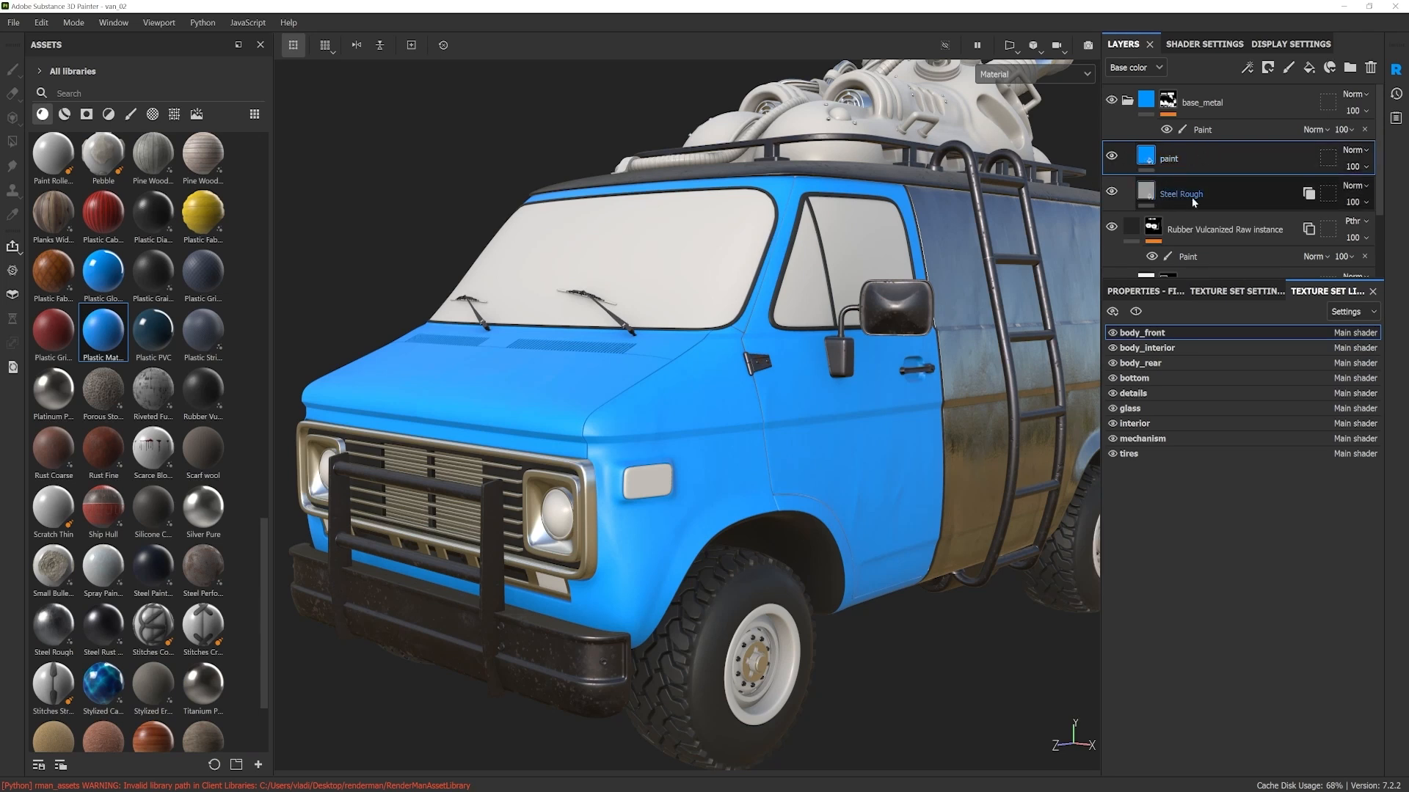
Step: Add a black mask to the paint layer and apply the Stains Surface smart mask to the layer
{"action": "right_click", "coordinate": [1167, 159]}
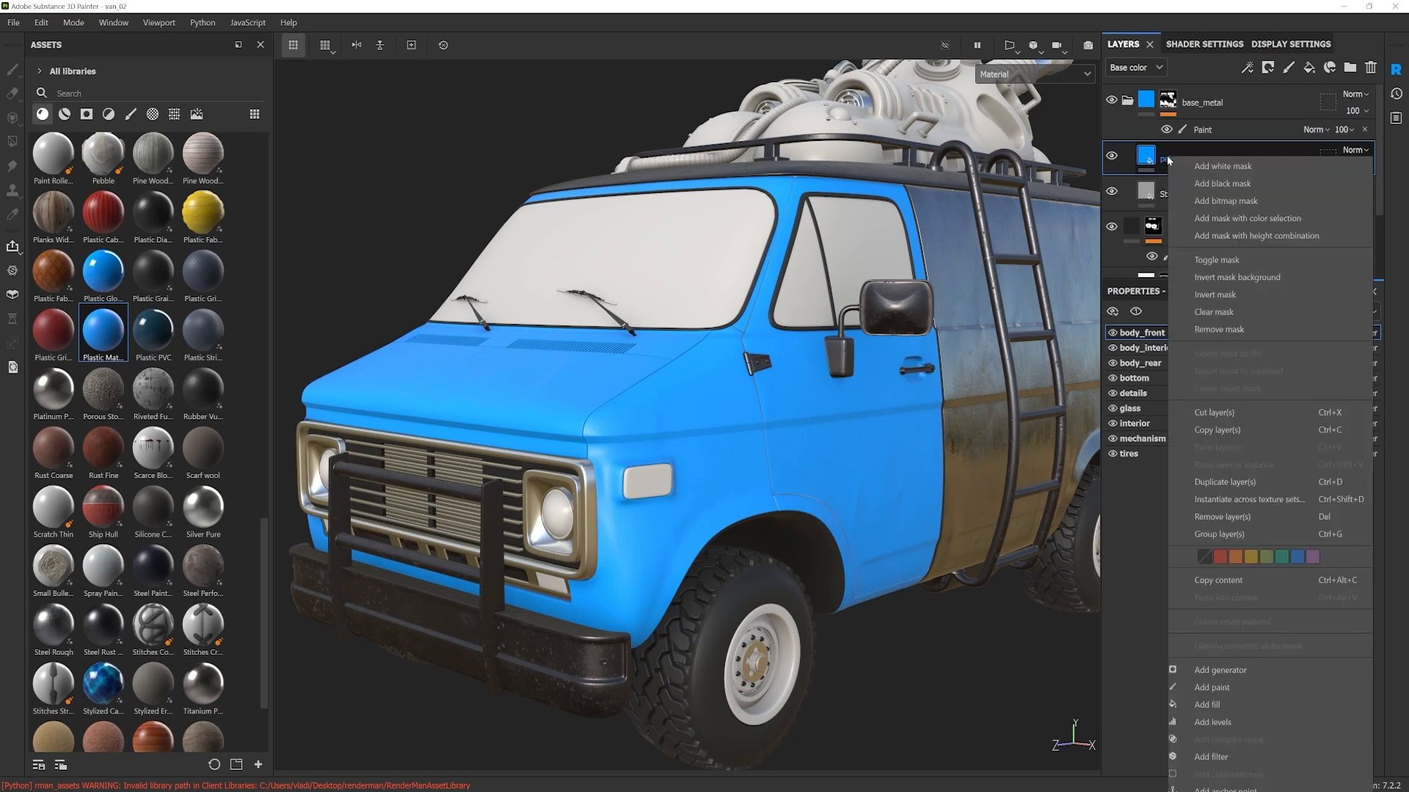
{"action": "left_click", "coordinate": [1239, 183]}
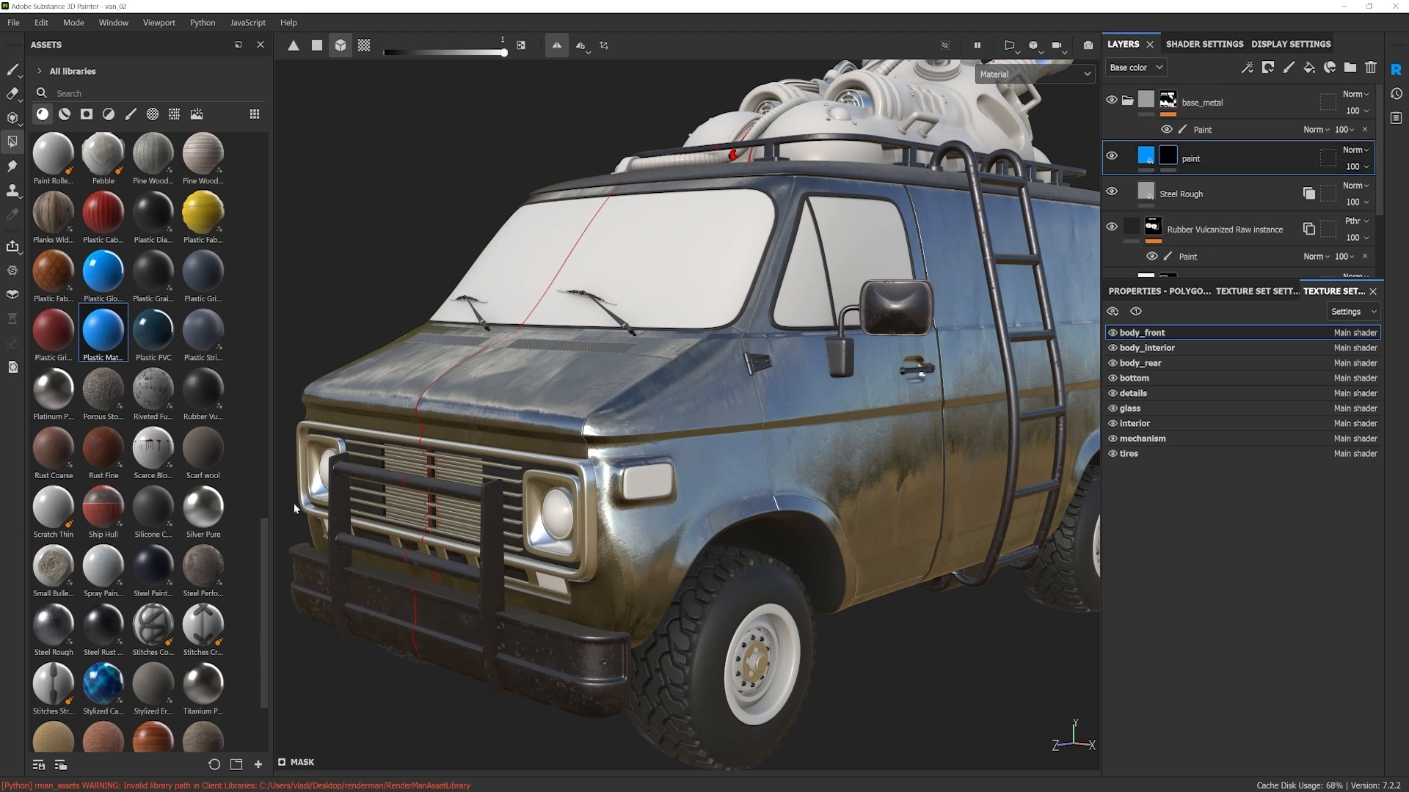
{"action": "left_click", "coordinate": [89, 117]}
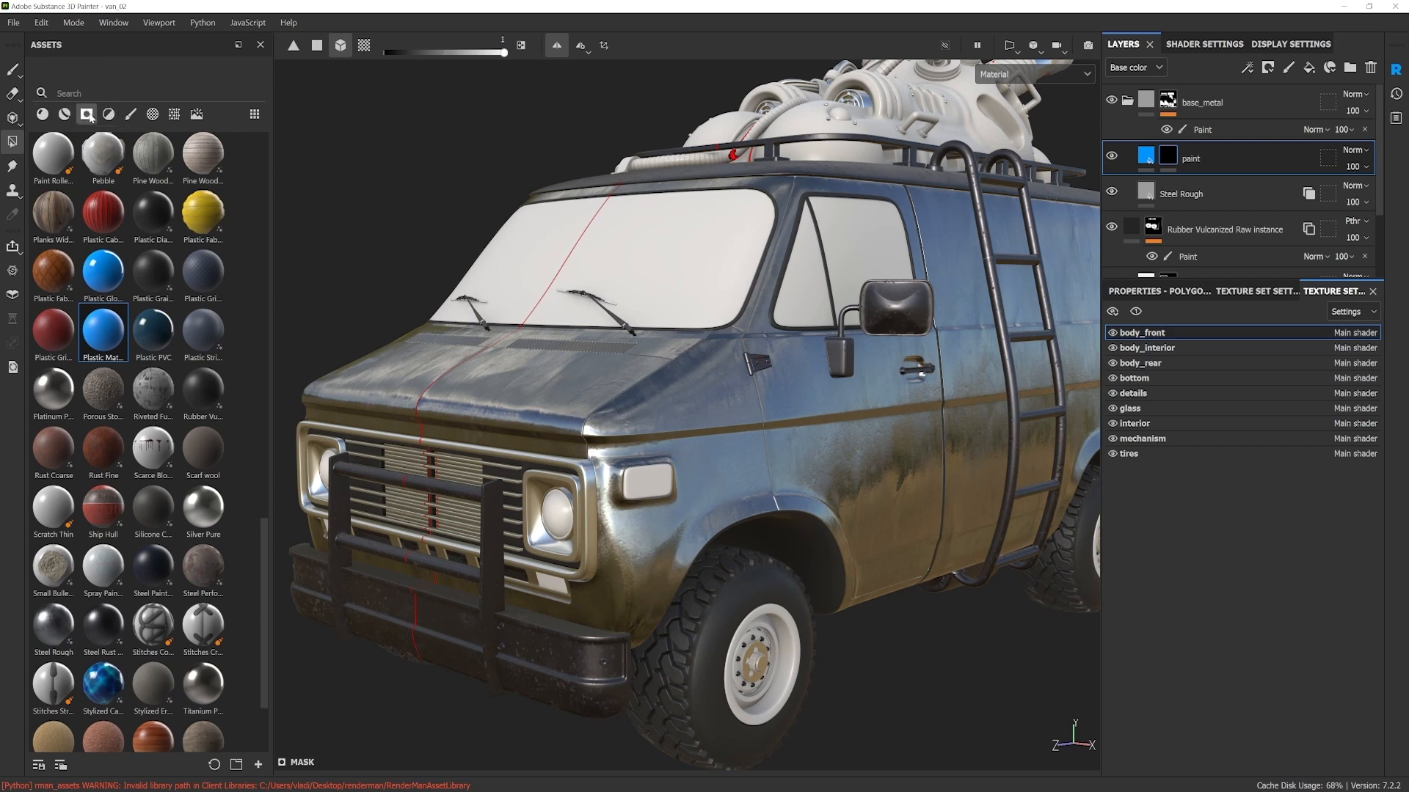
{"action": "left_click_drag", "start_coordinate": [262, 500], "coordinate": [255, 248]}
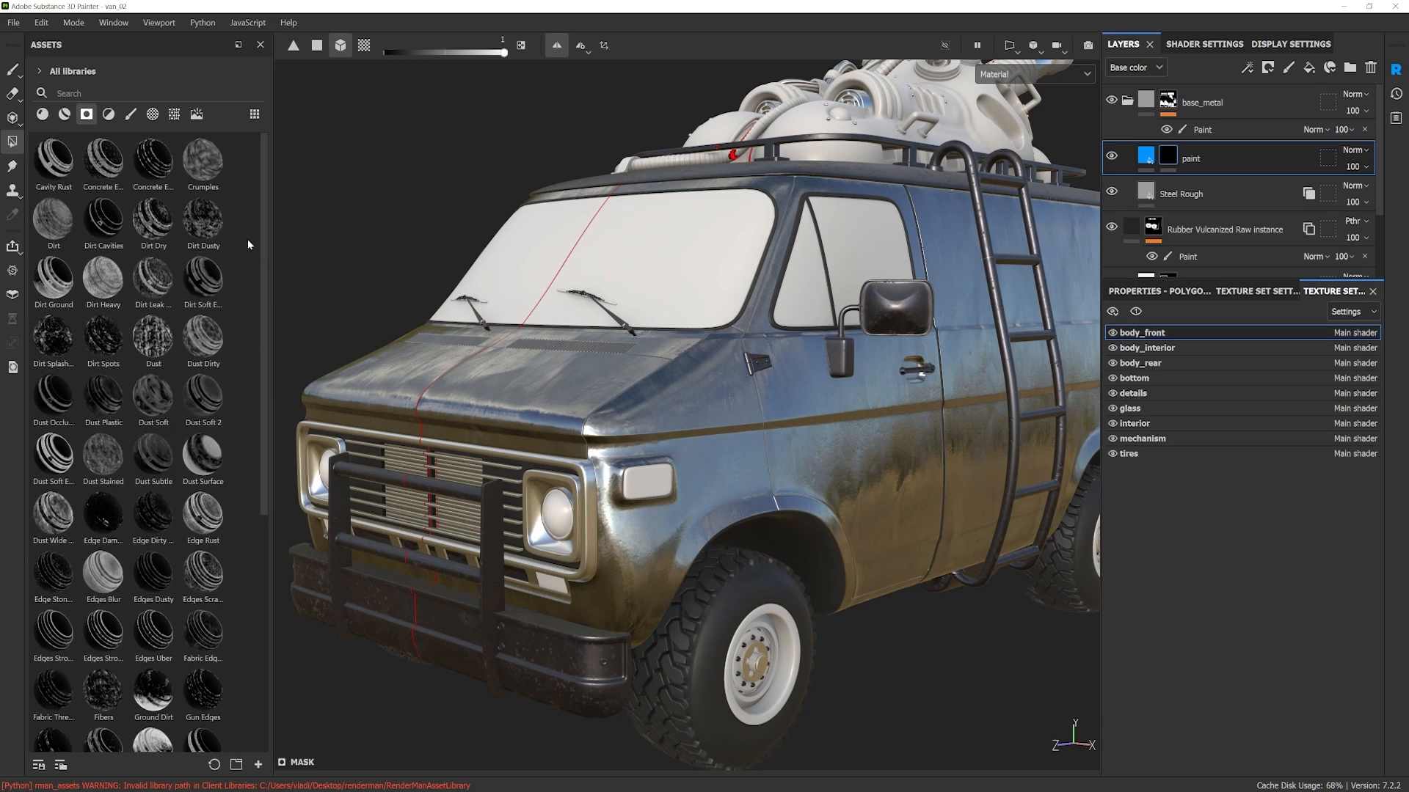
{"action": "scroll", "coordinate": [246, 251], "scroll_direction": "down", "scroll_amount": 6}
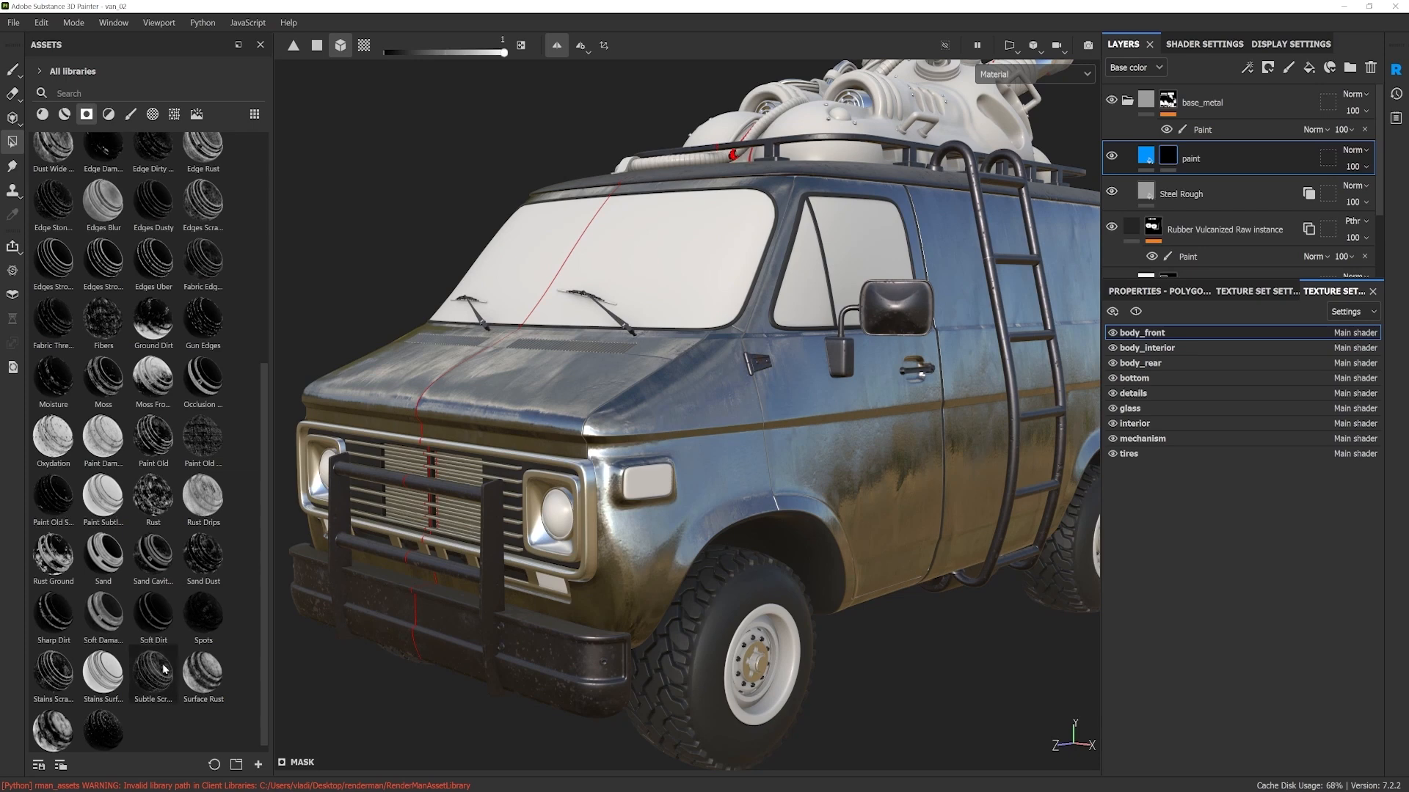
{"action": "mouse_move", "coordinate": [110, 449]}
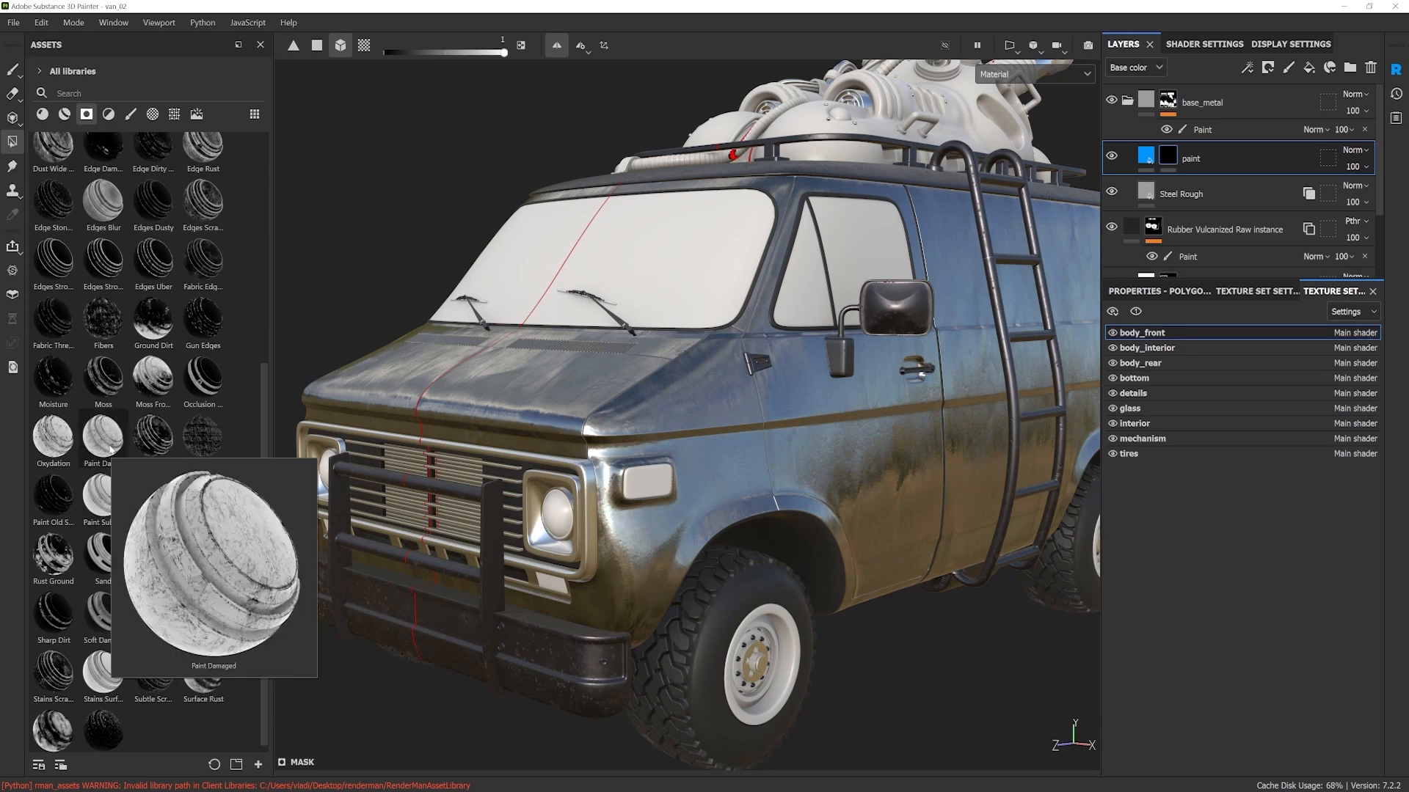
{"action": "mouse_move", "coordinate": [102, 681]}
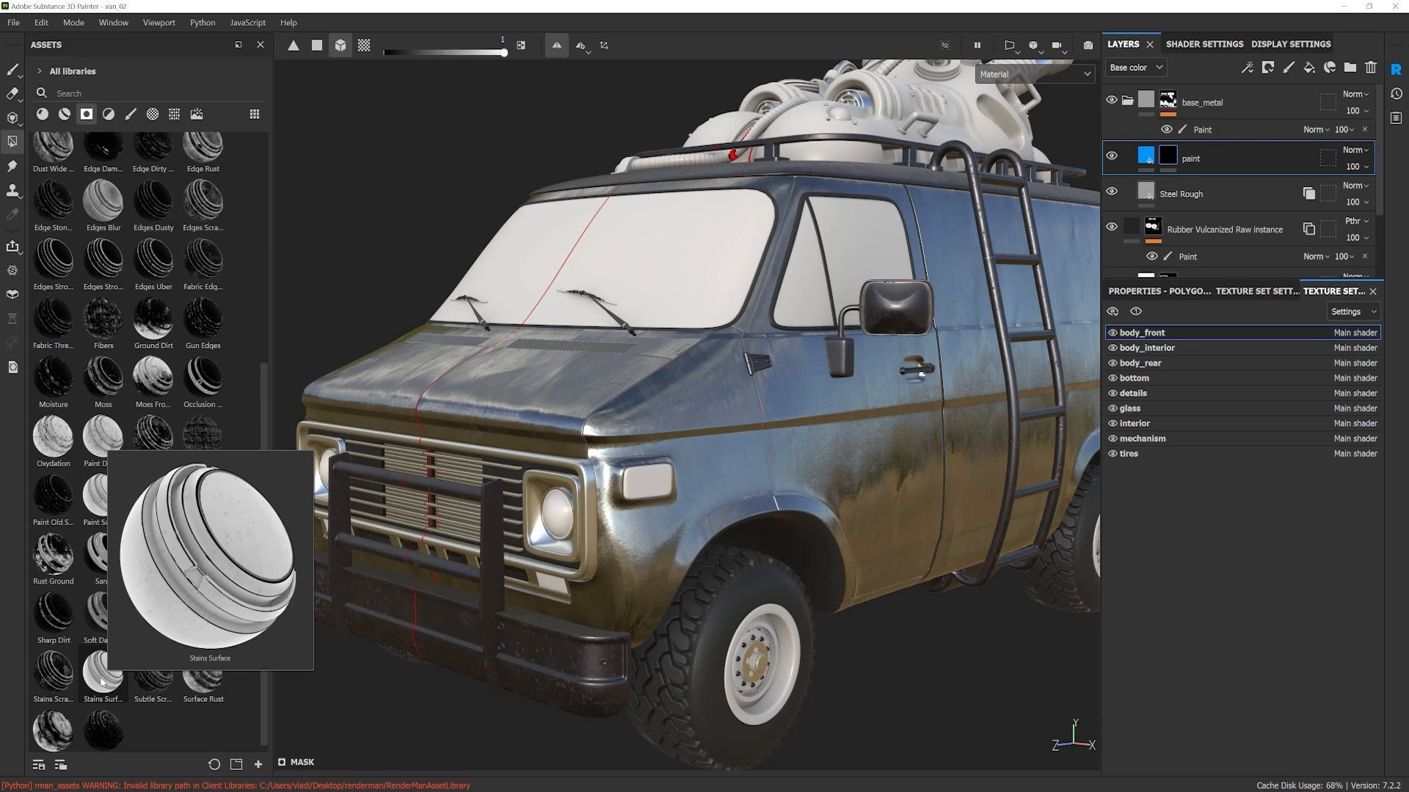
{"action": "mouse_move", "coordinate": [102, 681]}
{"action": "left_mouse_down"}
{"action": "mouse_move", "coordinate": [610, 178]}
{"action": "mouse_move", "coordinate": [1152, 106]}
{"action": "mouse_move", "coordinate": [1143, 158]}
{"action": "left_mouse_up"}
{"action": "left_click_drag", "start_coordinate": [657, 457], "coordinate": [726, 480], "text": "alt"}
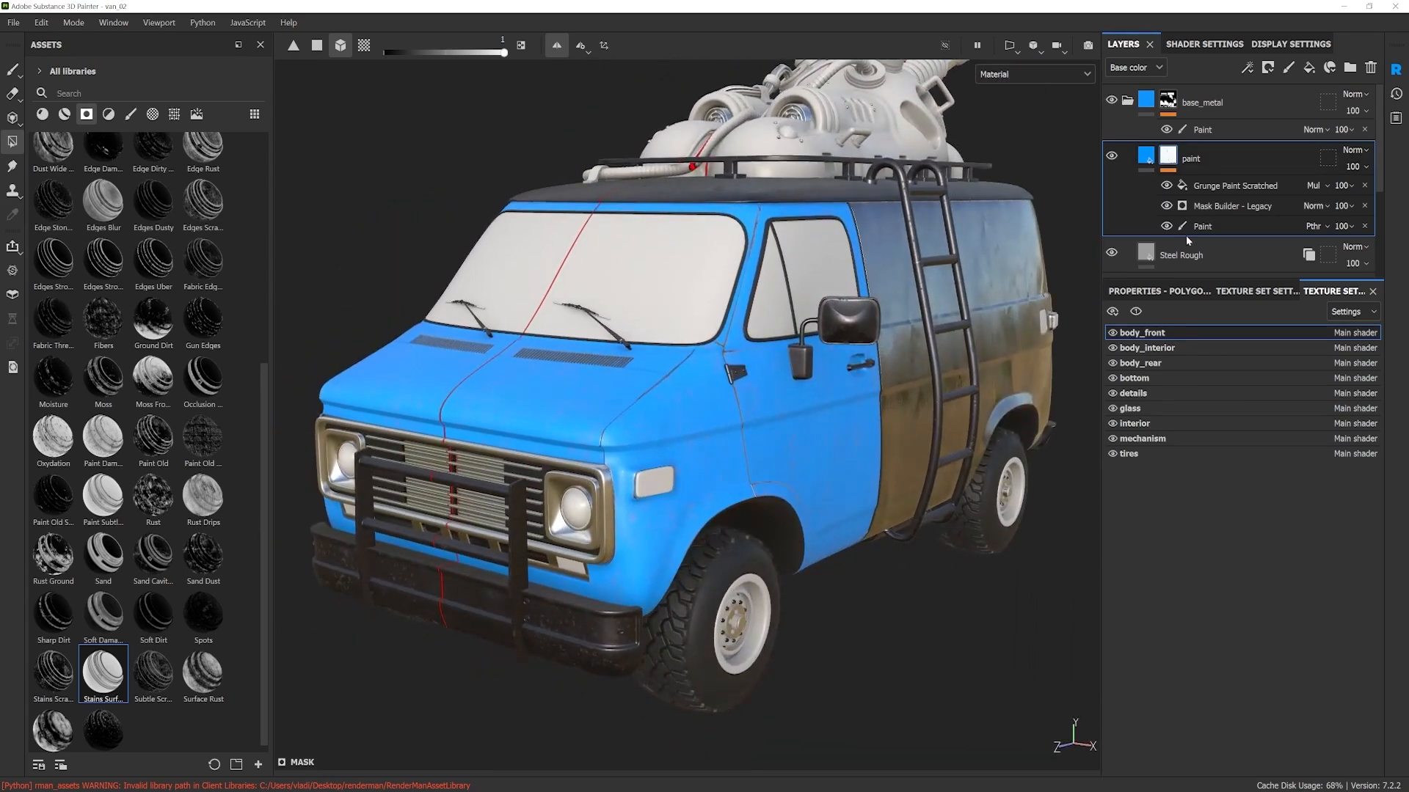
Step: Delete the Paint effect from the paint layer's mask, hide Grunge Paint Scratched and keep Mask Builder - Legacy visible
{"action": "left_click", "coordinate": [1205, 185]}
{"action": "left_click", "coordinate": [1171, 160]}
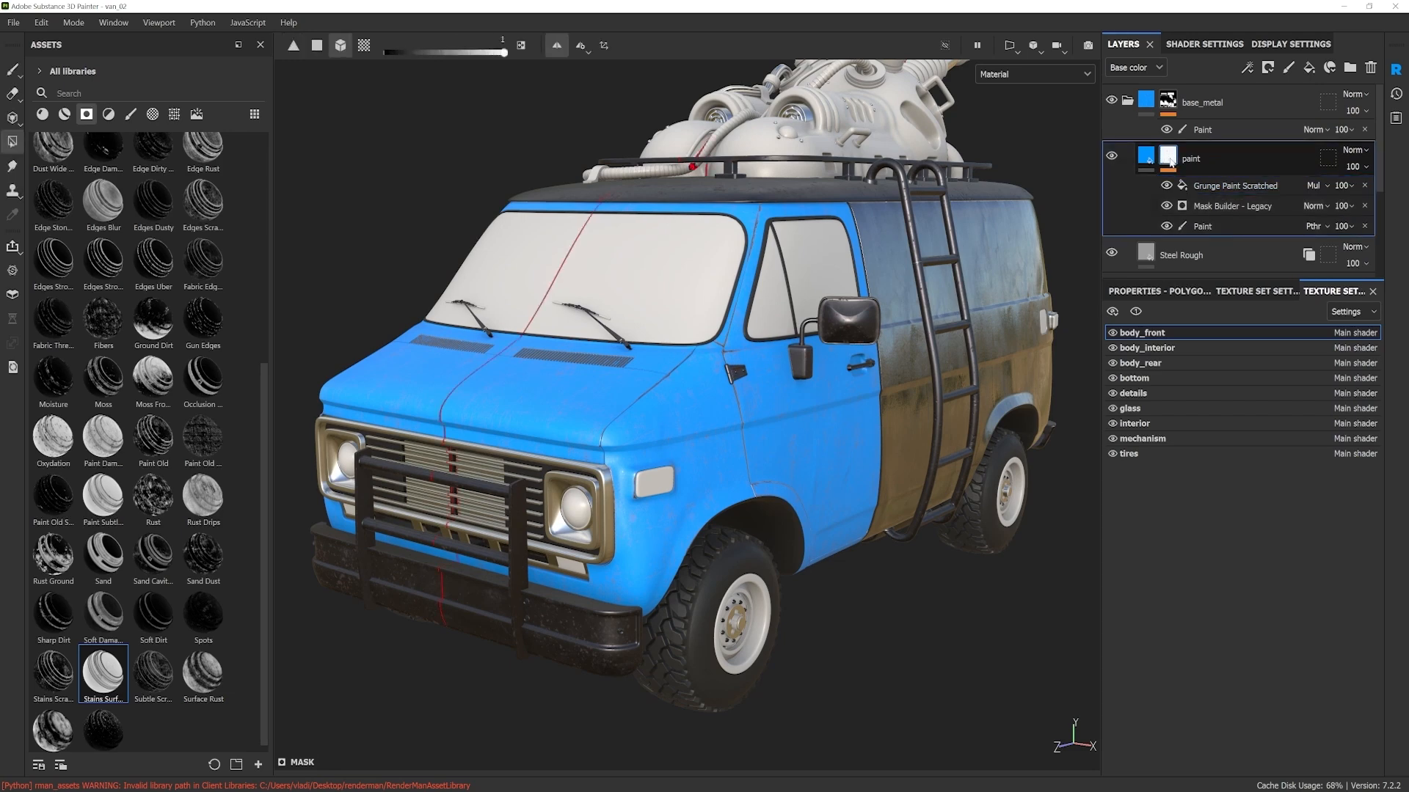
{"action": "left_click", "coordinate": [1167, 206]}
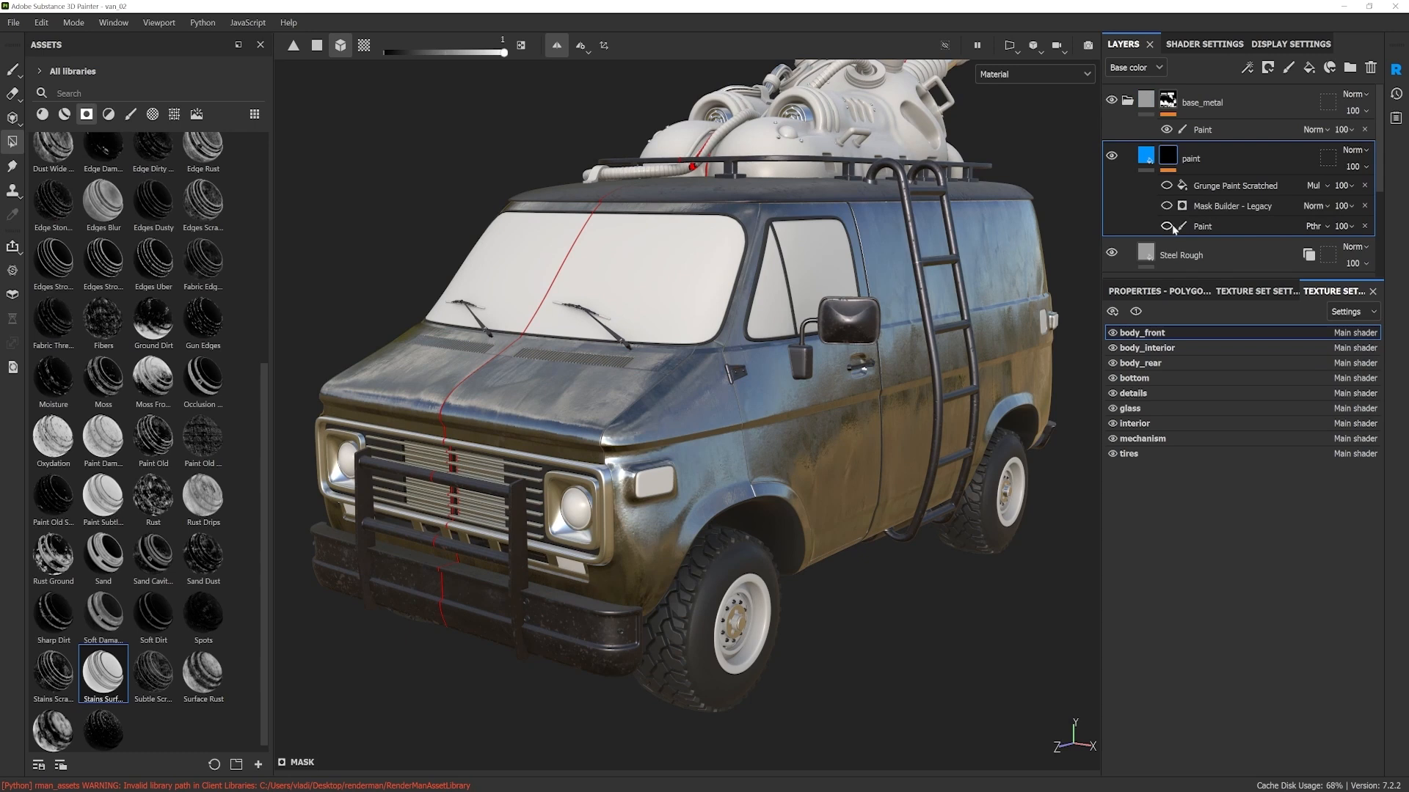
{"action": "left_click", "coordinate": [1364, 226]}
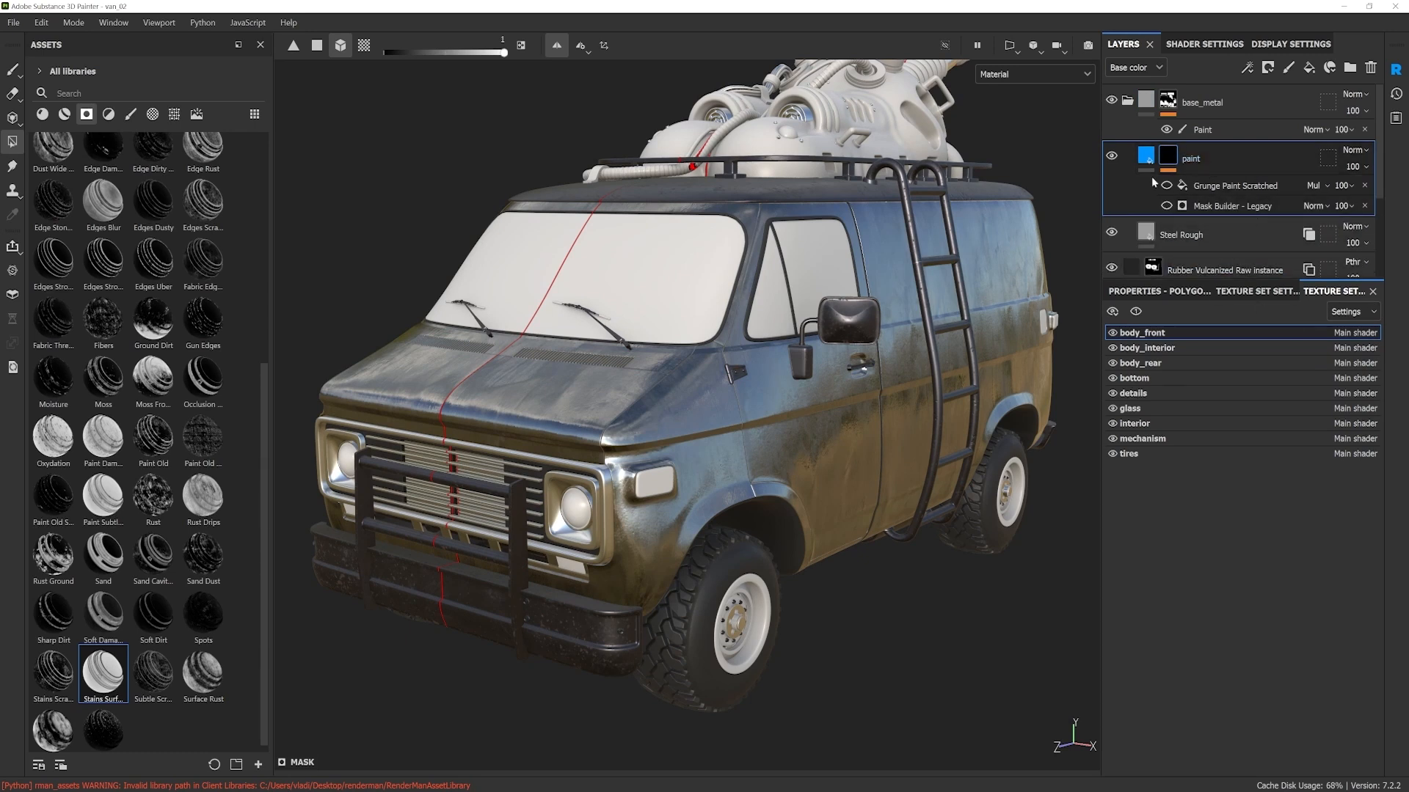
{"action": "left_click", "coordinate": [1166, 206]}
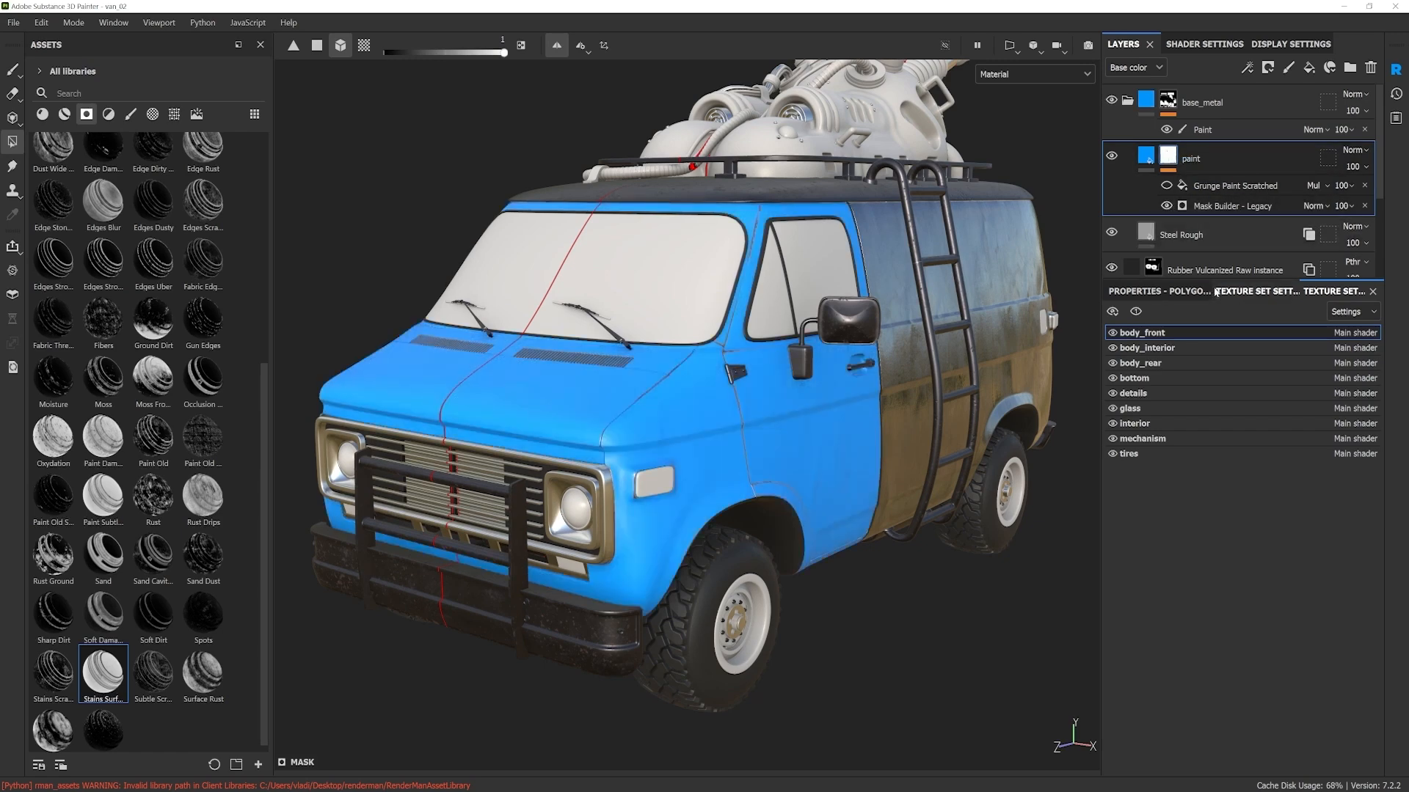
Step: Open the generator parameters of Mask Builder - Legacy in the paint layer's mask
{"action": "left_click", "coordinate": [1200, 210]}
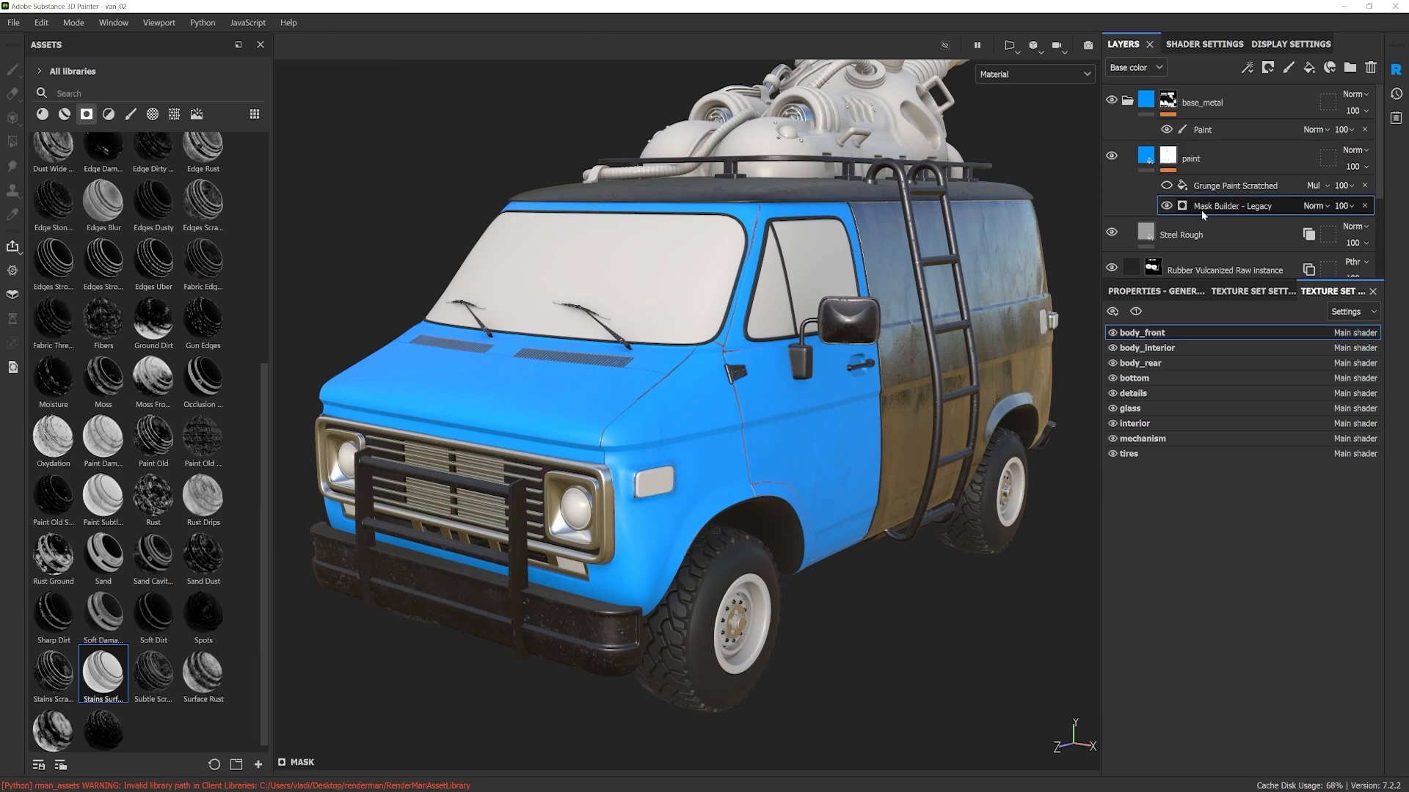
{"action": "left_click", "coordinate": [1134, 292]}
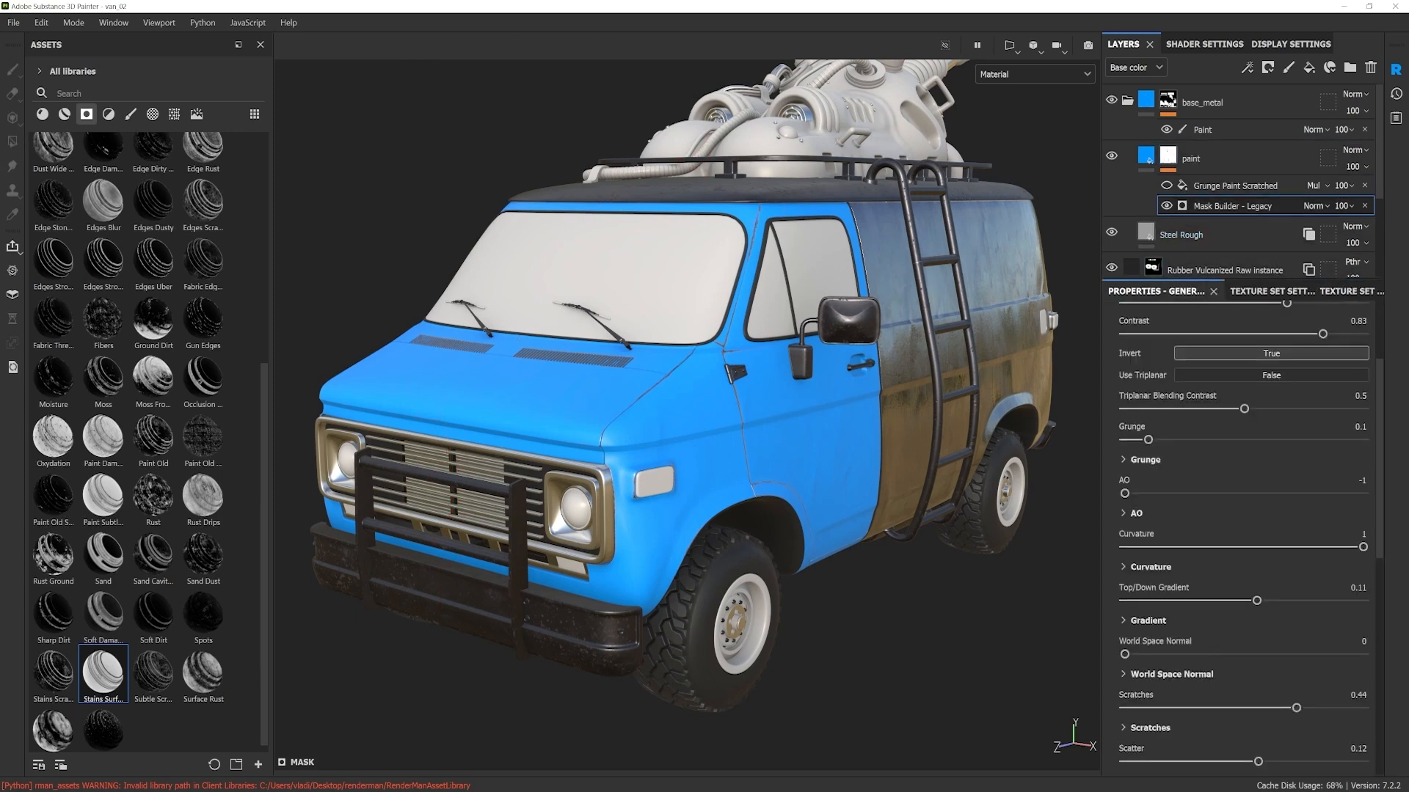
{"action": "scroll", "coordinate": [1179, 350], "scroll_direction": "up", "scroll_amount": 5}
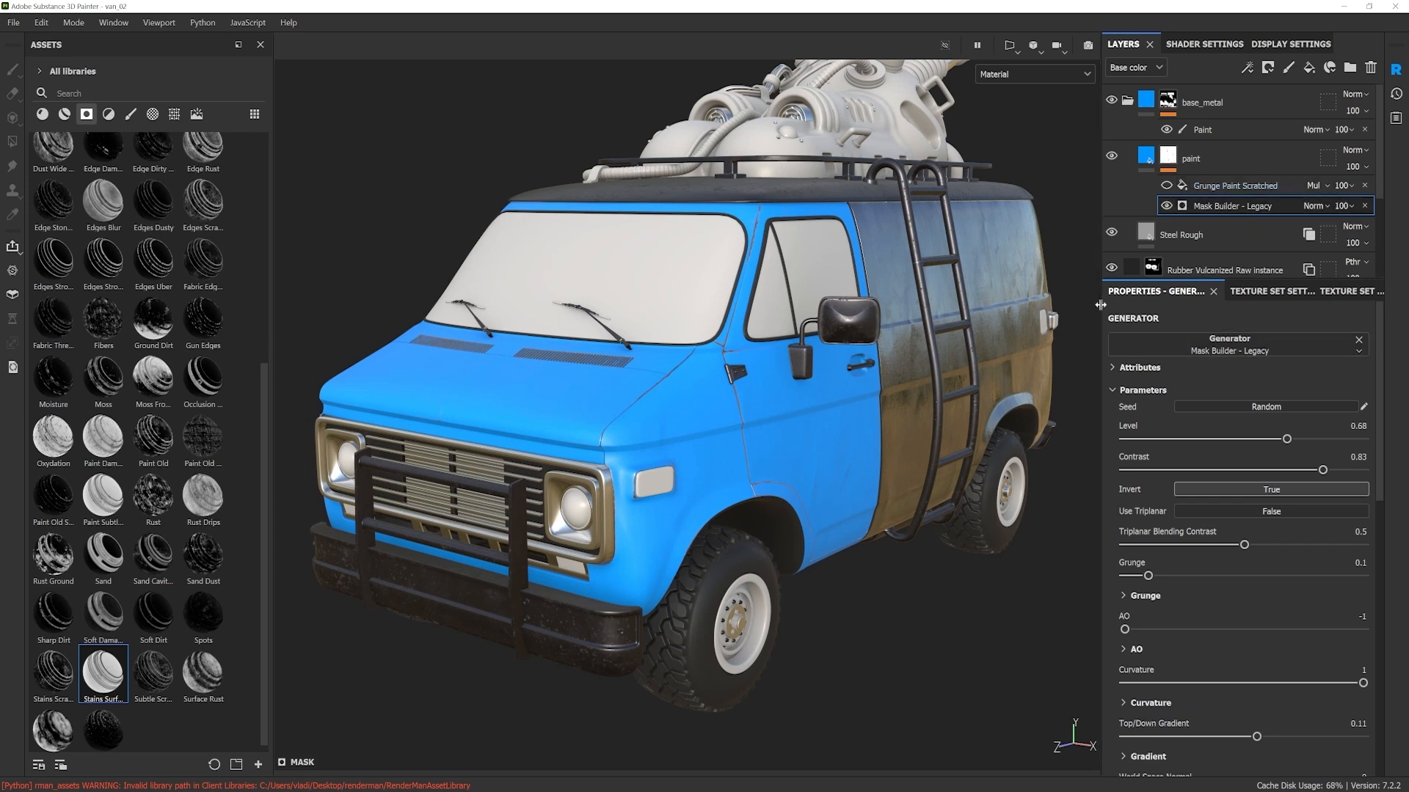
{"action": "left_click", "coordinate": [1170, 158]}
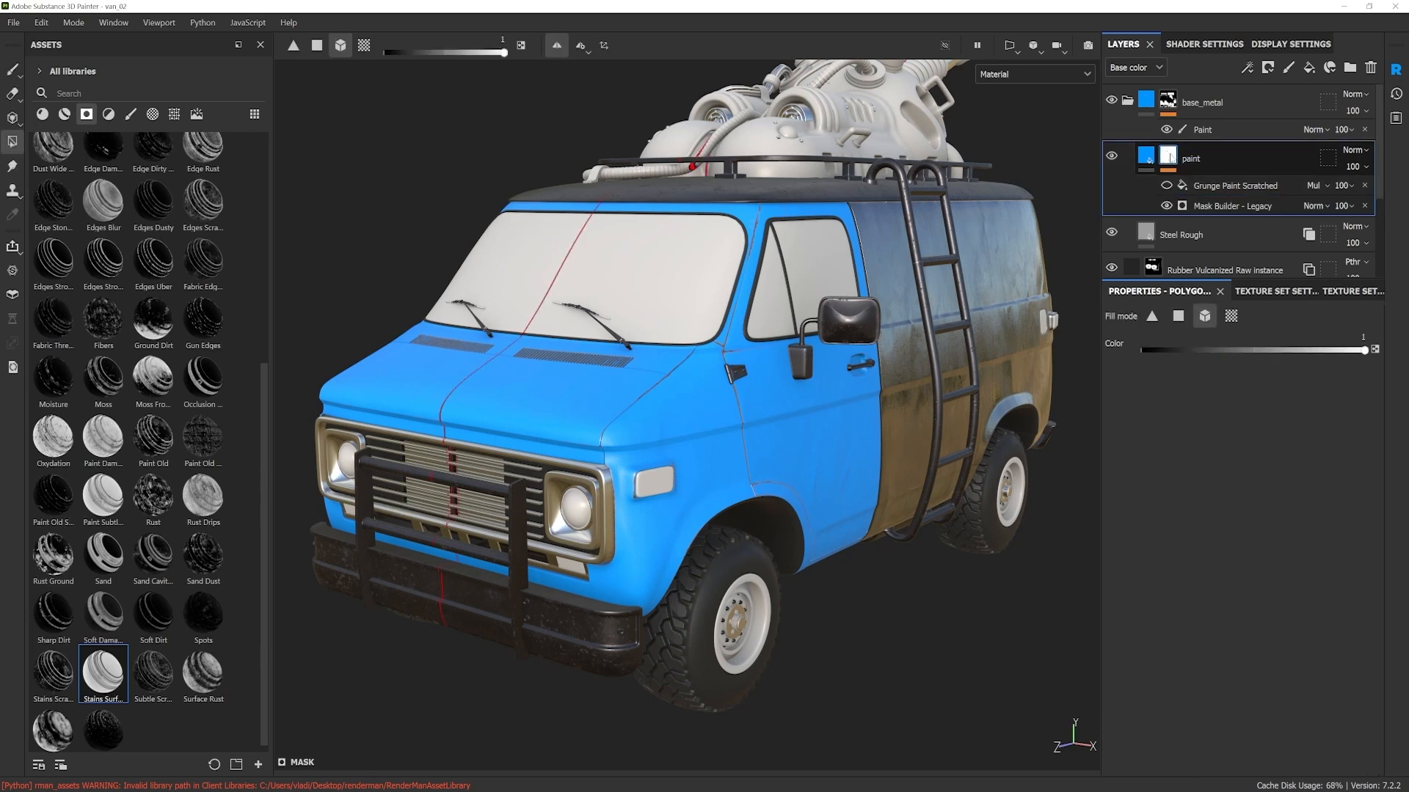
{"action": "right_click", "coordinate": [1169, 157]}
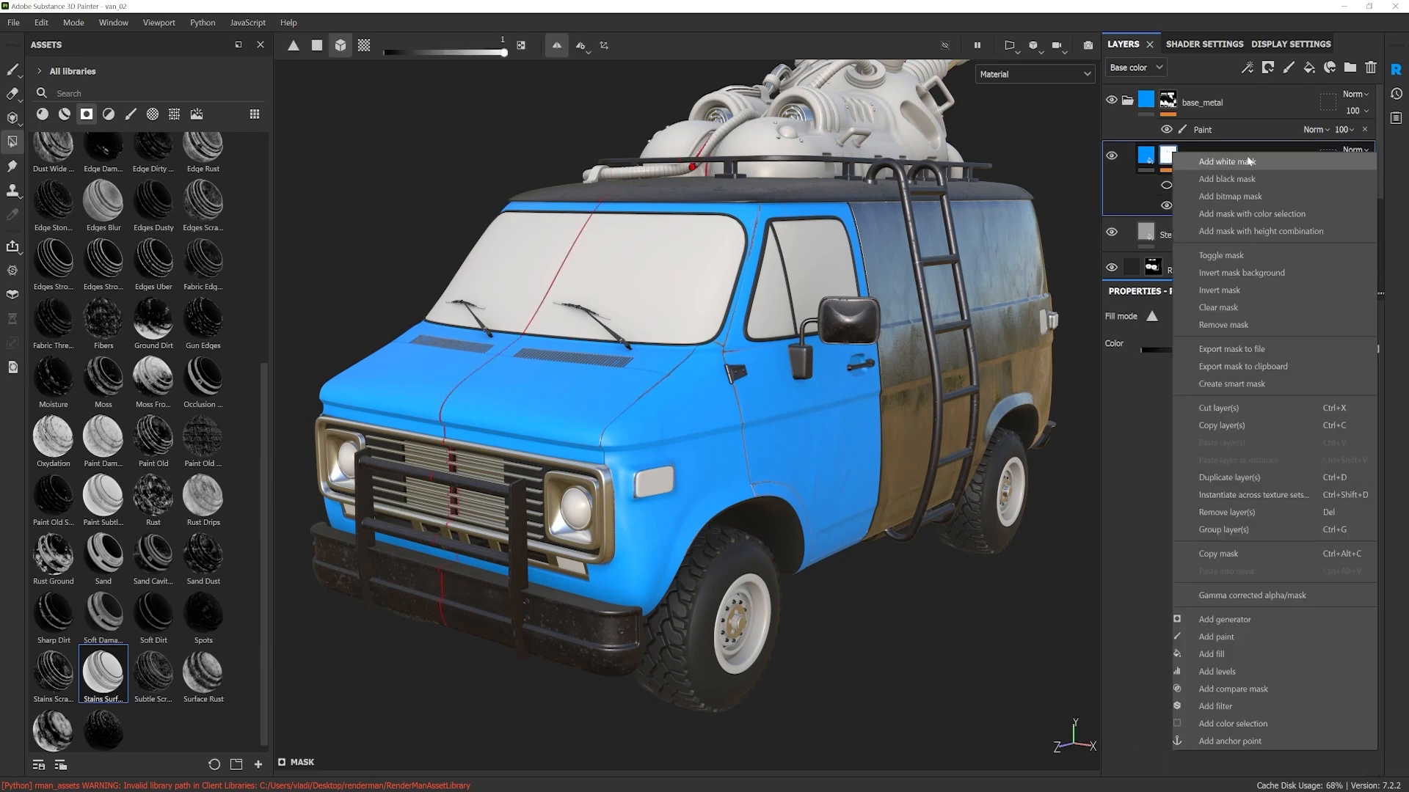
{"action": "left_click", "coordinate": [1240, 620]}
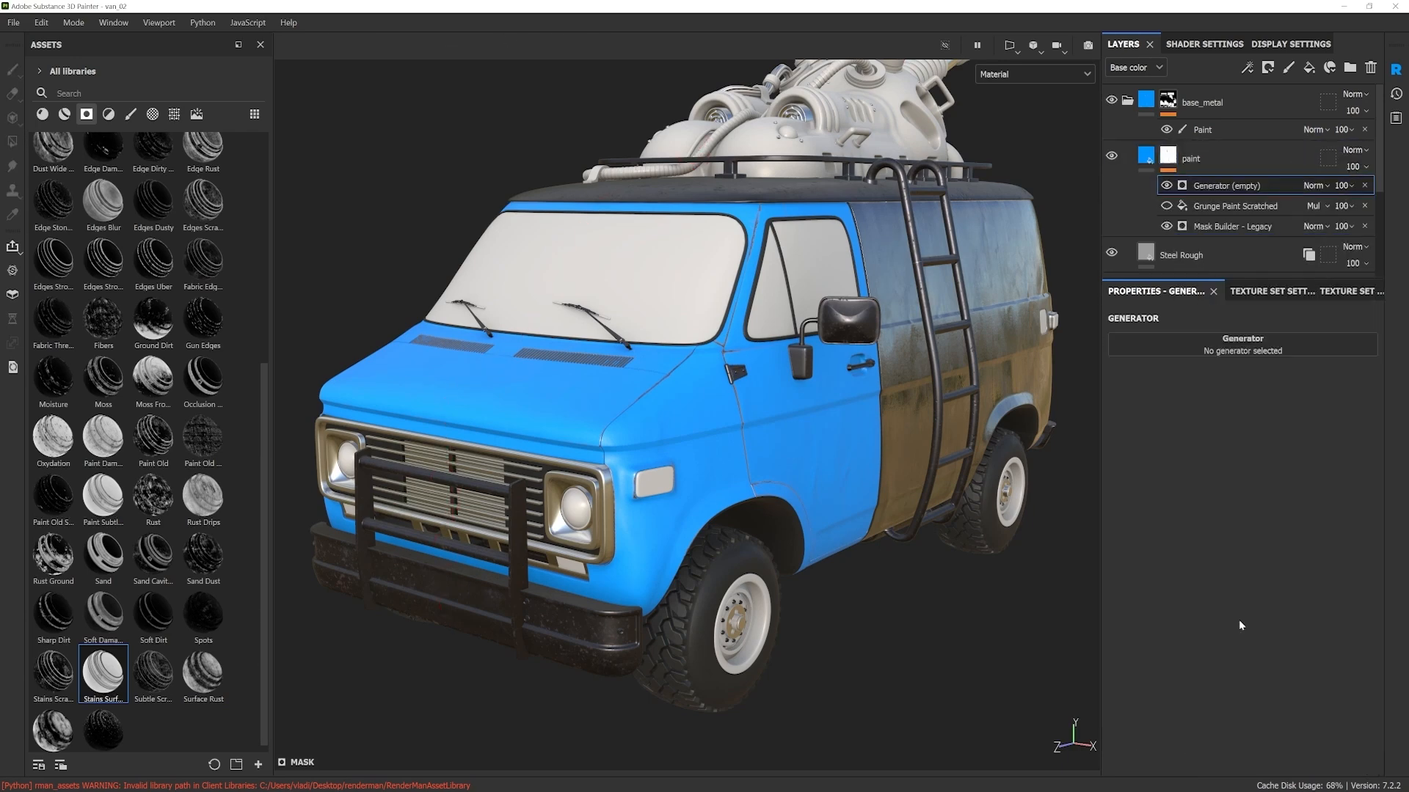
{"action": "left_click", "coordinate": [1240, 347]}
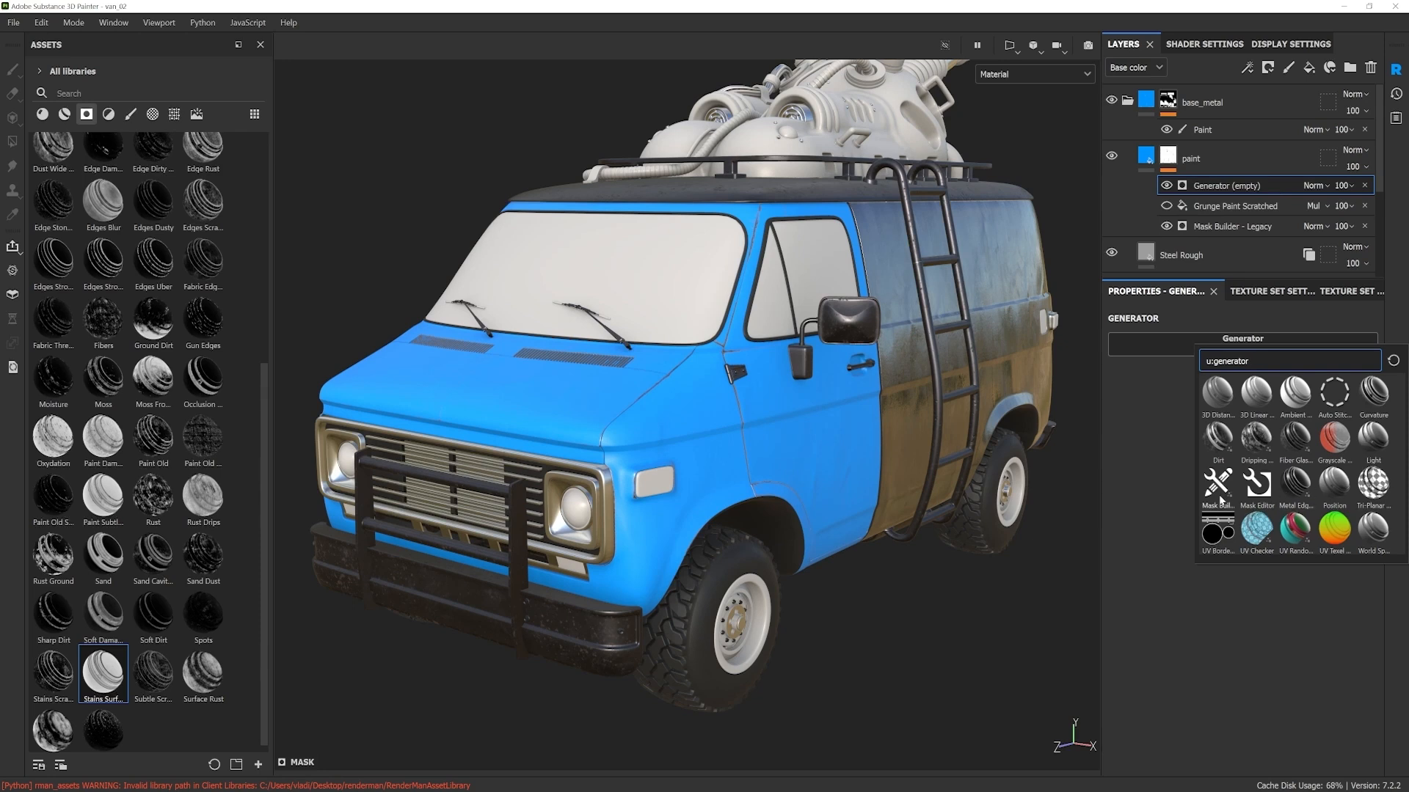
{"action": "left_click", "coordinate": [1172, 487]}
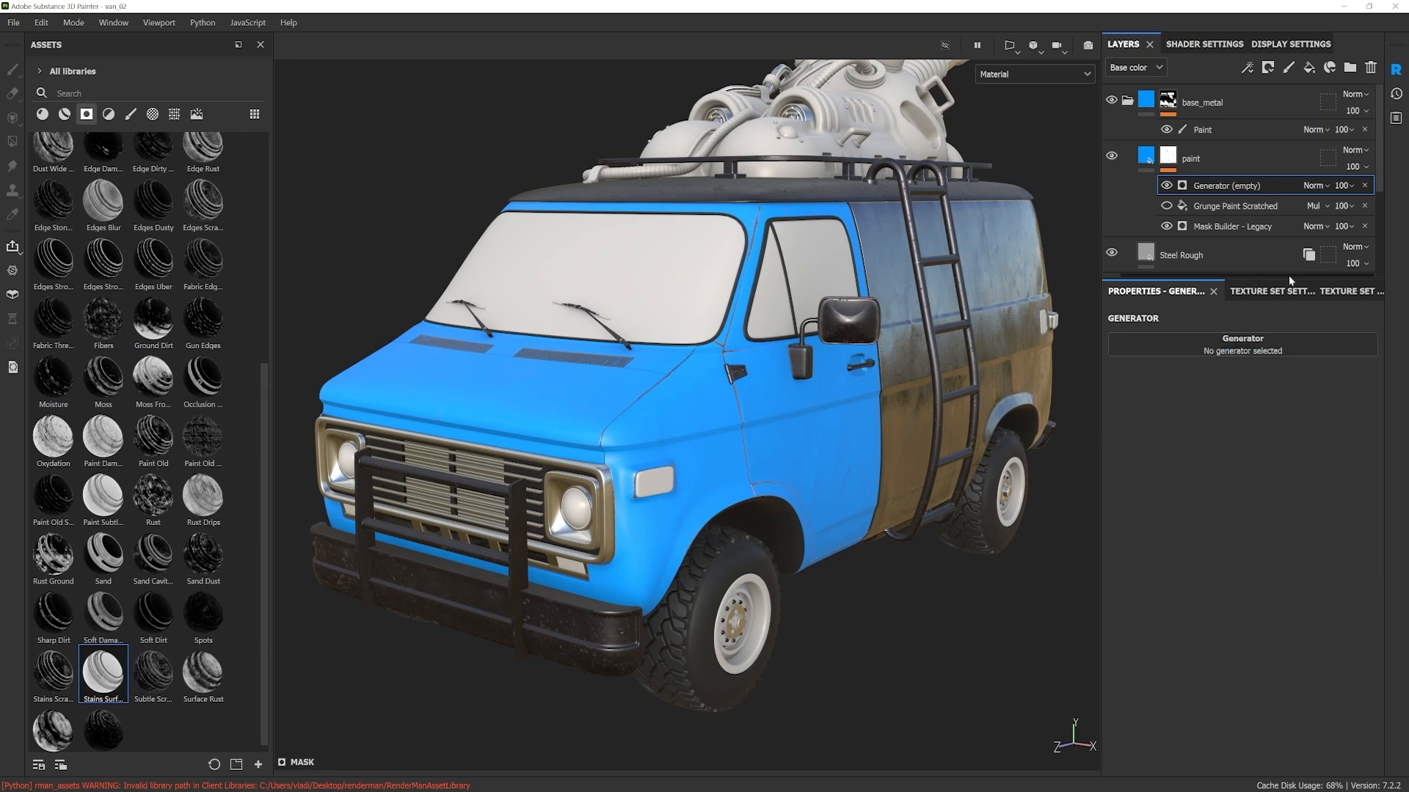
{"action": "left_click", "coordinate": [1364, 185]}
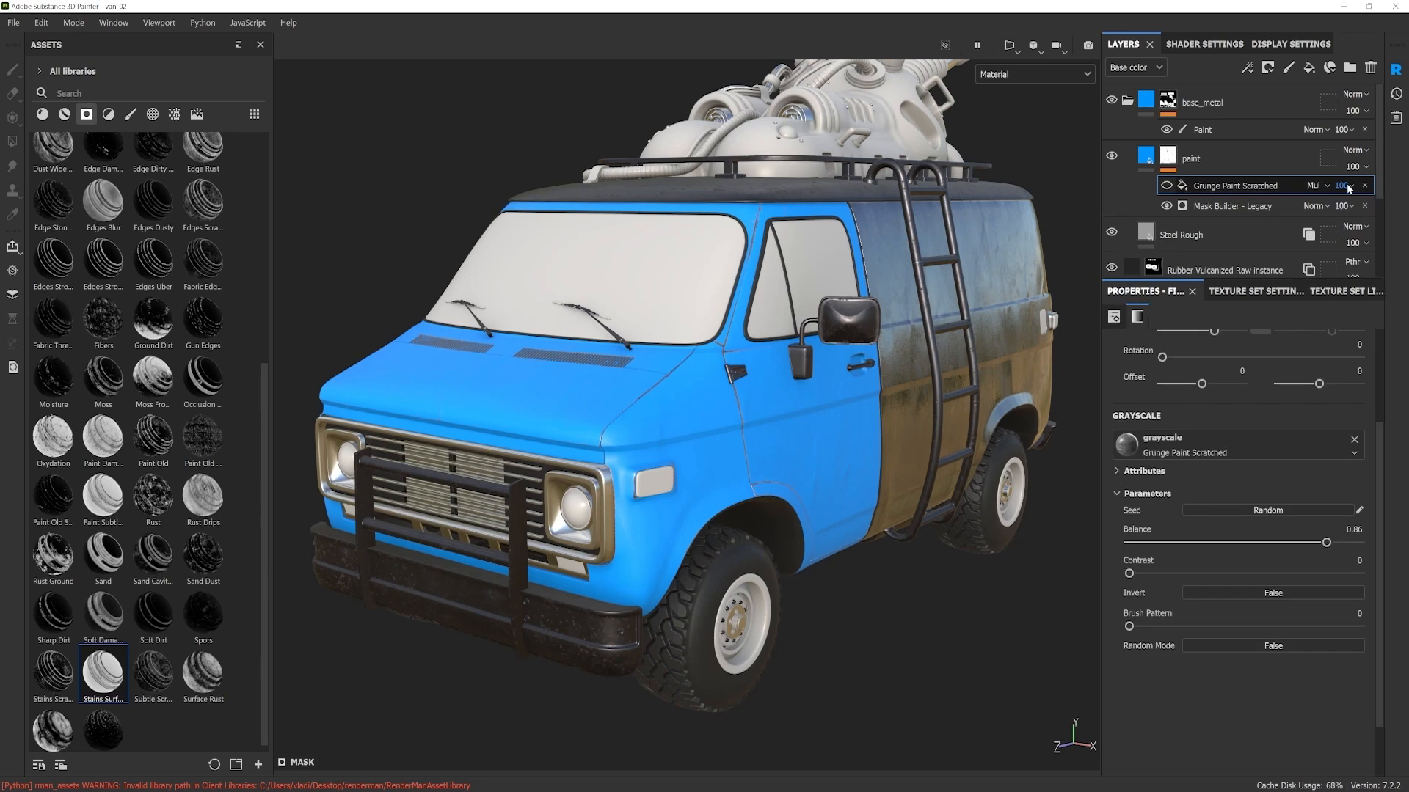
Step: Select Mask Builder - Legacy in the paint layer's mask and go to its Curvature parameters
{"action": "left_click", "coordinate": [1225, 206]}
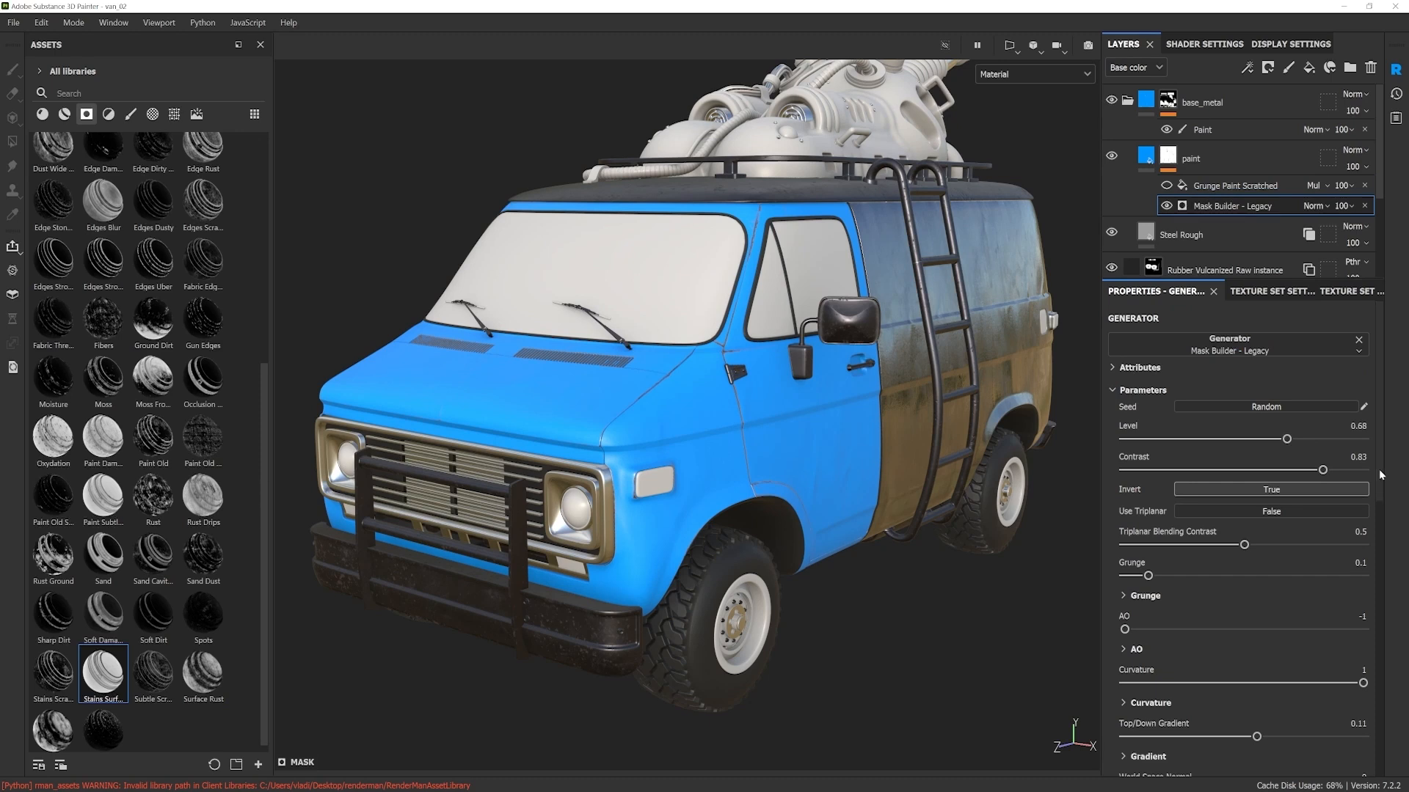
{"action": "scroll", "coordinate": [1384, 480], "scroll_direction": "down", "scroll_amount": 3}
{"action": "scroll", "coordinate": [1382, 505], "scroll_direction": "down", "scroll_amount": 6}
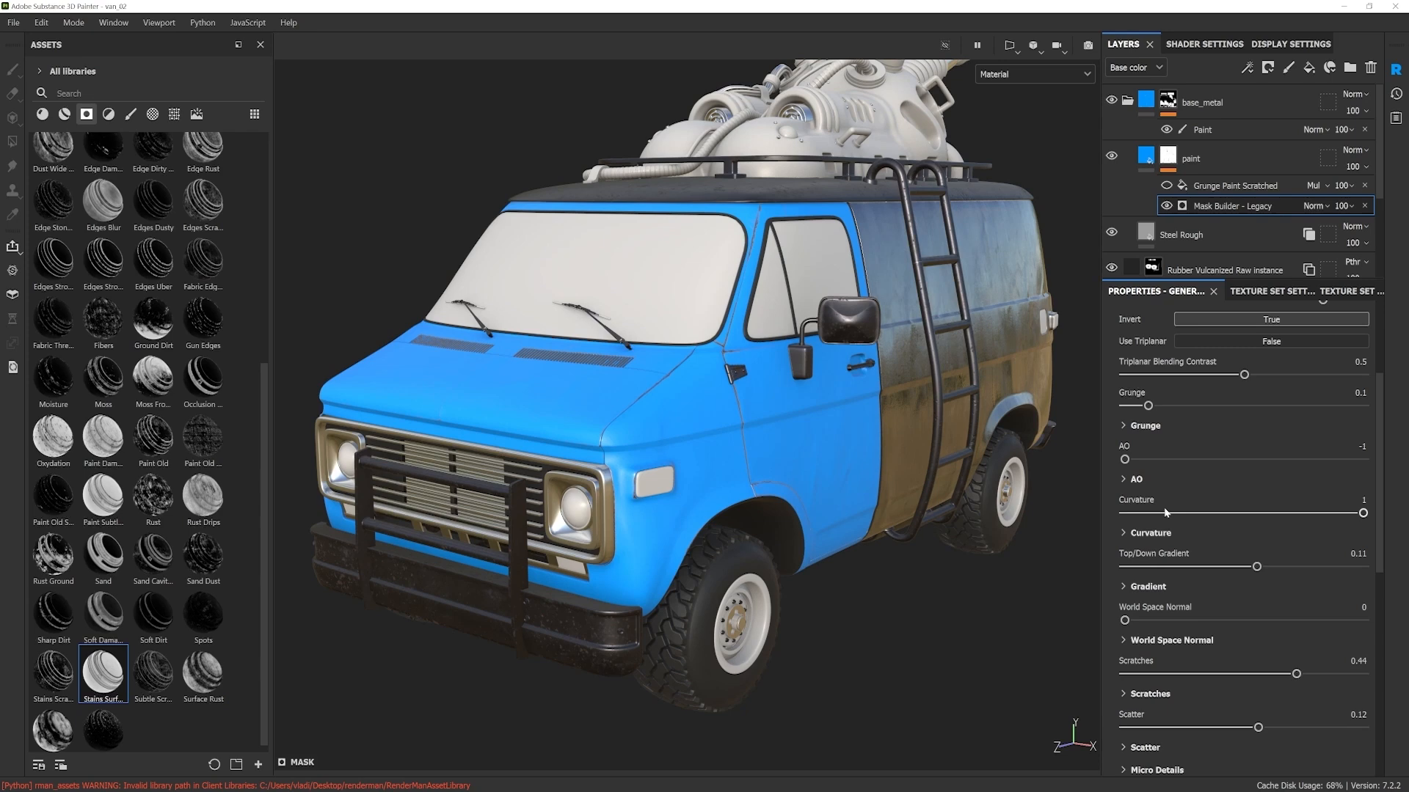
Step: Display the Curvature mesh map on the van and examine the hood, front and door edges
{"action": "left_click_drag", "start_coordinate": [893, 441], "coordinate": [932, 416], "text": "alt"}
{"action": "left_click", "coordinate": [987, 75]}
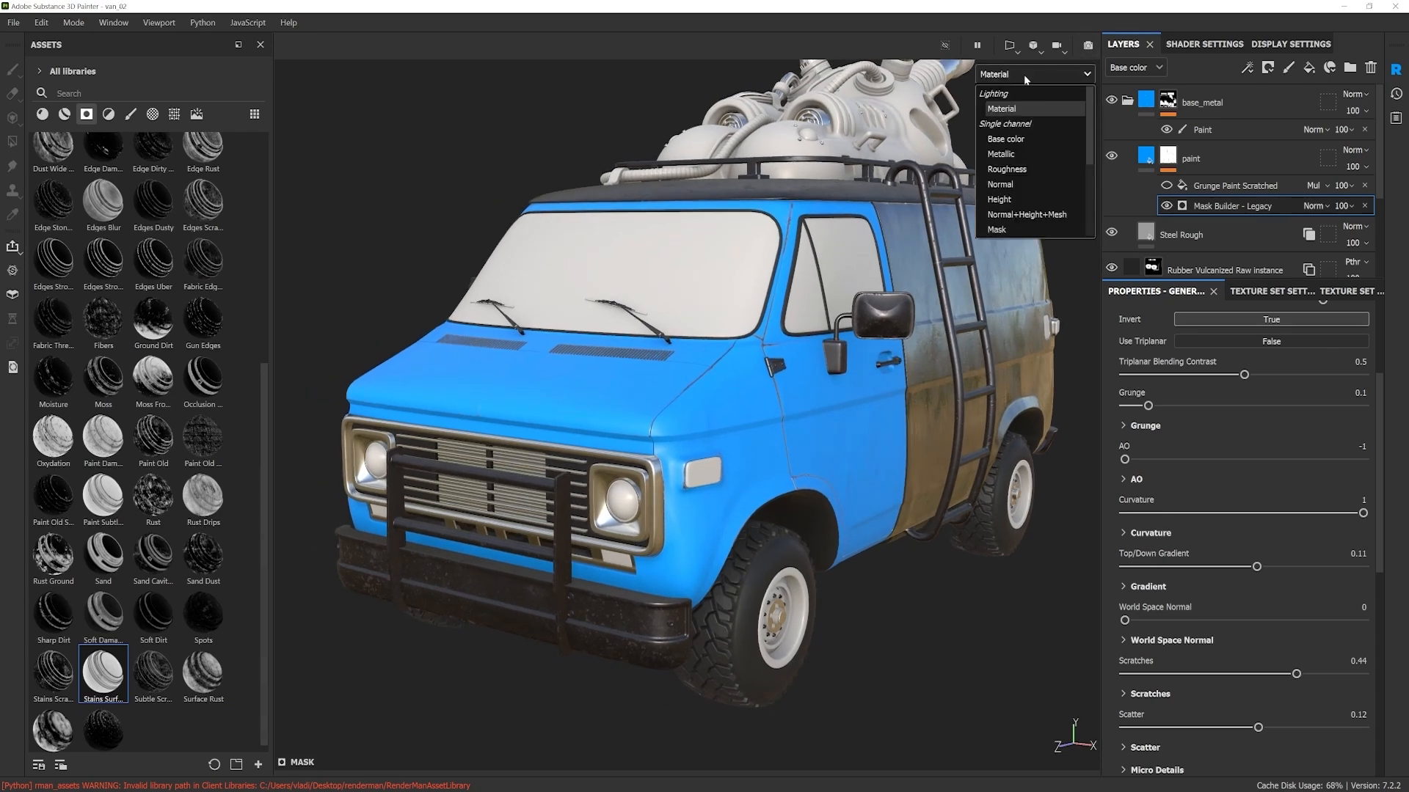
{"action": "scroll", "coordinate": [1020, 176], "scroll_direction": "down", "scroll_amount": 3}
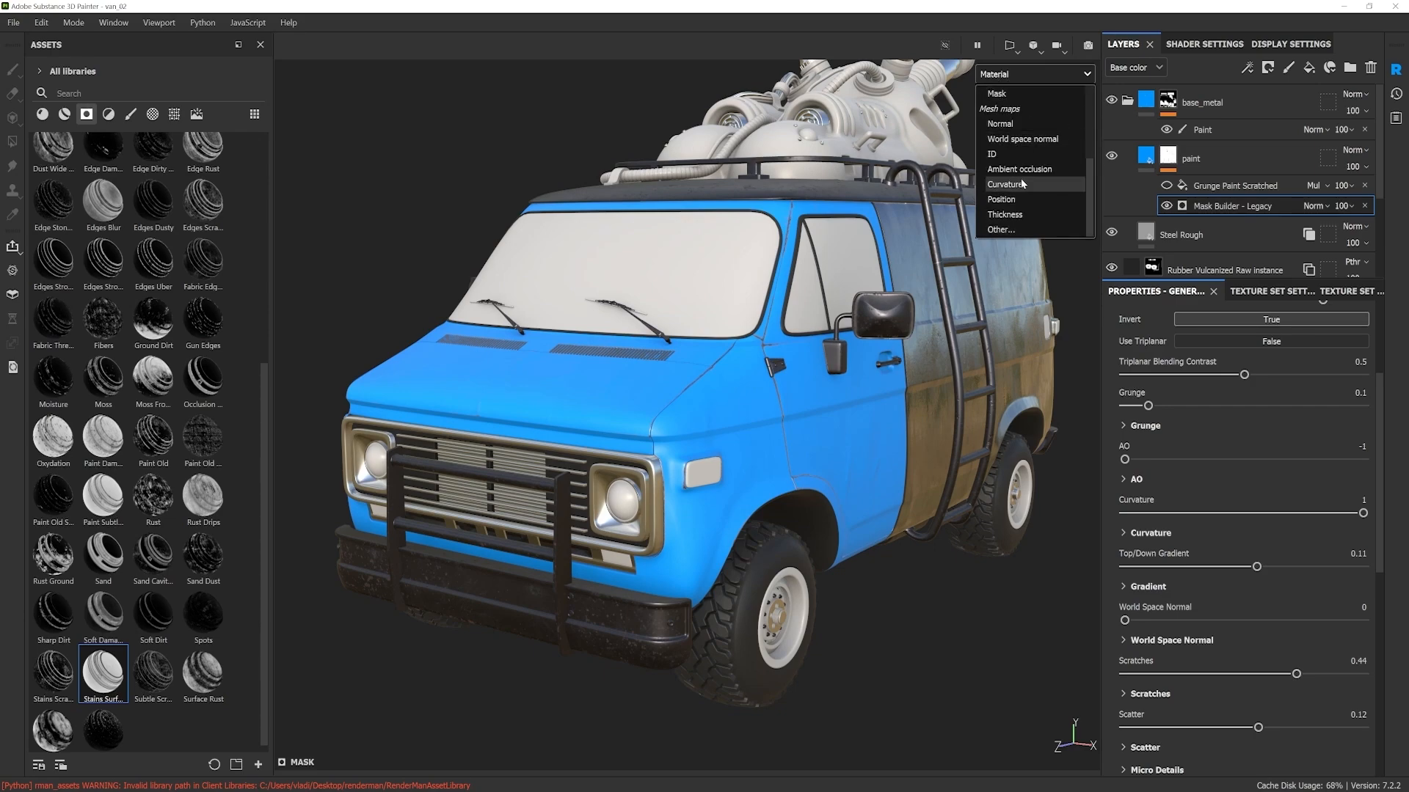
{"action": "left_click", "coordinate": [1013, 190]}
{"action": "scroll", "coordinate": [662, 434], "scroll_direction": "up", "scroll_amount": 5}
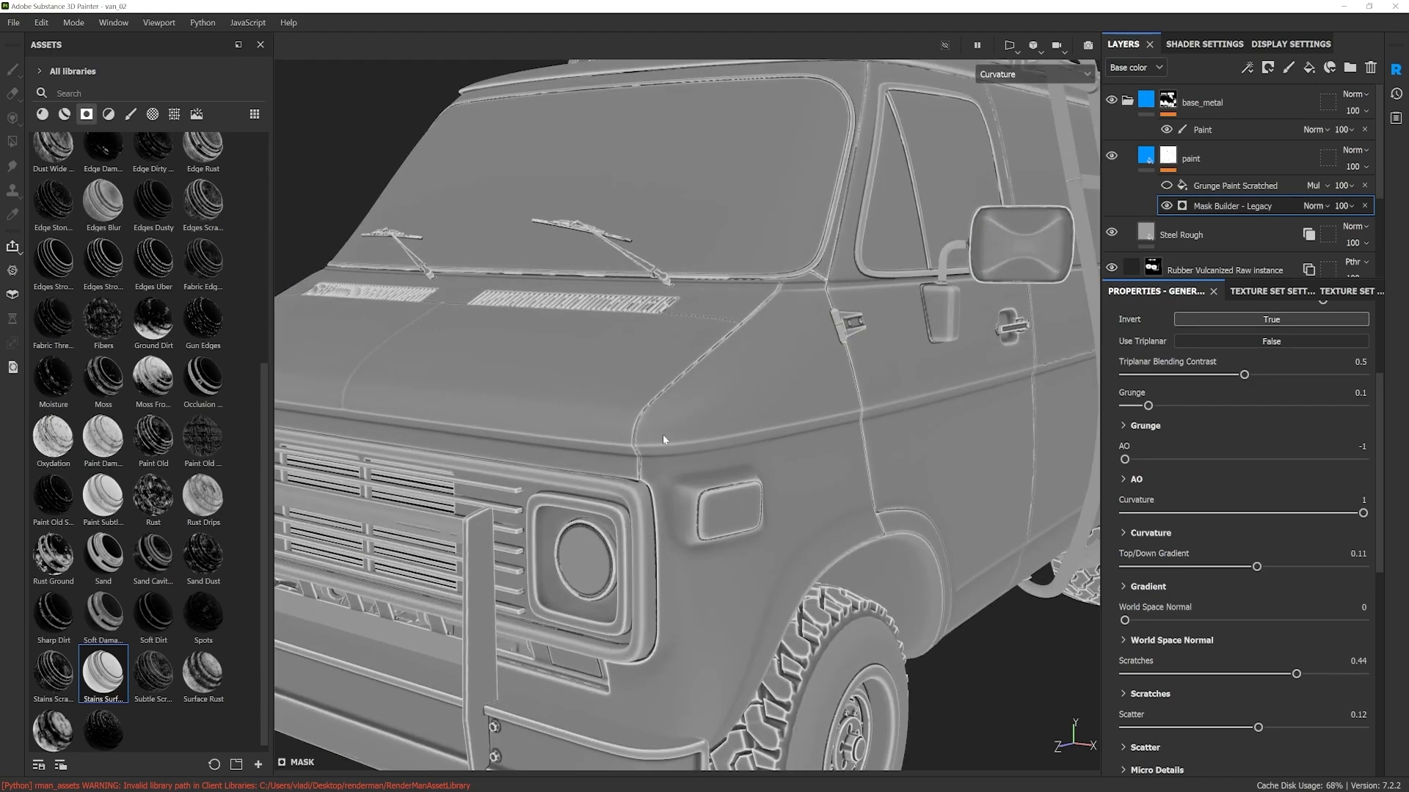
{"action": "left_click_drag", "start_coordinate": [675, 443], "coordinate": [635, 450], "text": "alt"}
{"action": "right_click_drag", "start_coordinate": [635, 450], "coordinate": [768, 395], "text": "alt"}
{"action": "middle_click_drag", "start_coordinate": [768, 394], "coordinate": [756, 331], "text": "alt"}
{"action": "left_click_drag", "start_coordinate": [756, 331], "coordinate": [750, 438], "text": "alt"}
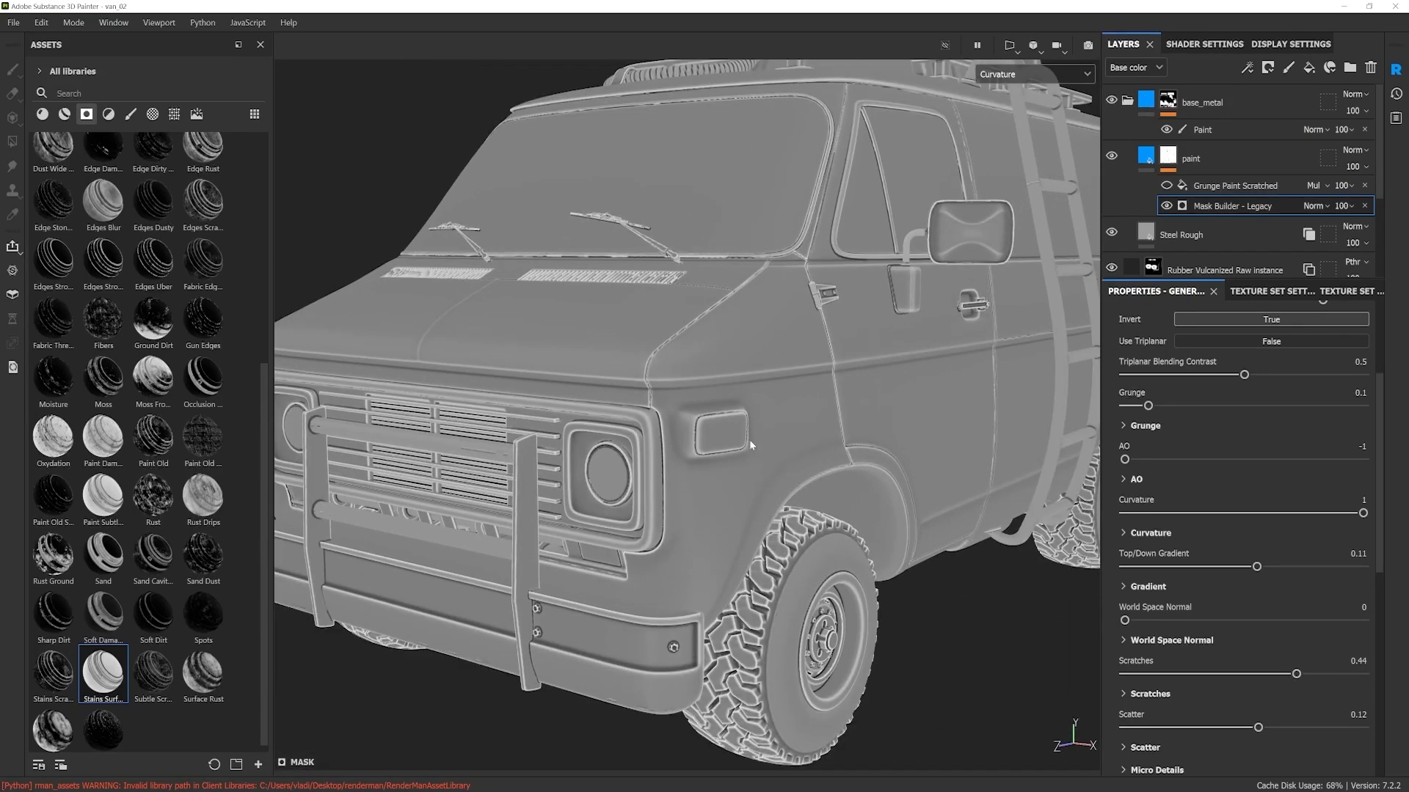
{"action": "right_click_drag", "start_coordinate": [749, 438], "coordinate": [768, 467], "text": "alt"}
{"action": "middle_click_drag", "start_coordinate": [767, 467], "coordinate": [771, 443], "text": "alt"}
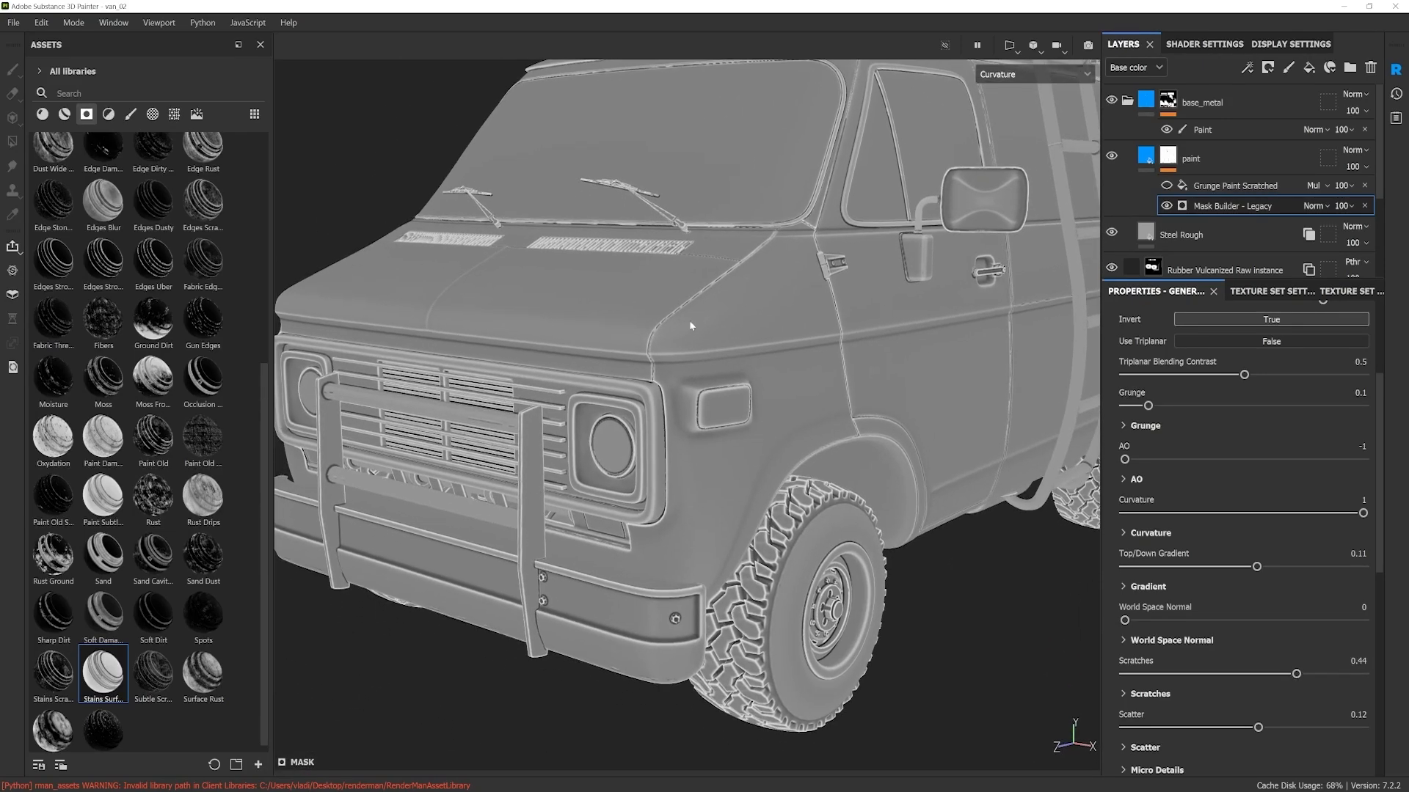
{"action": "middle_click_drag", "start_coordinate": [726, 311], "coordinate": [748, 318], "text": "alt"}
{"action": "left_click_drag", "start_coordinate": [748, 318], "coordinate": [762, 374], "text": "alt"}
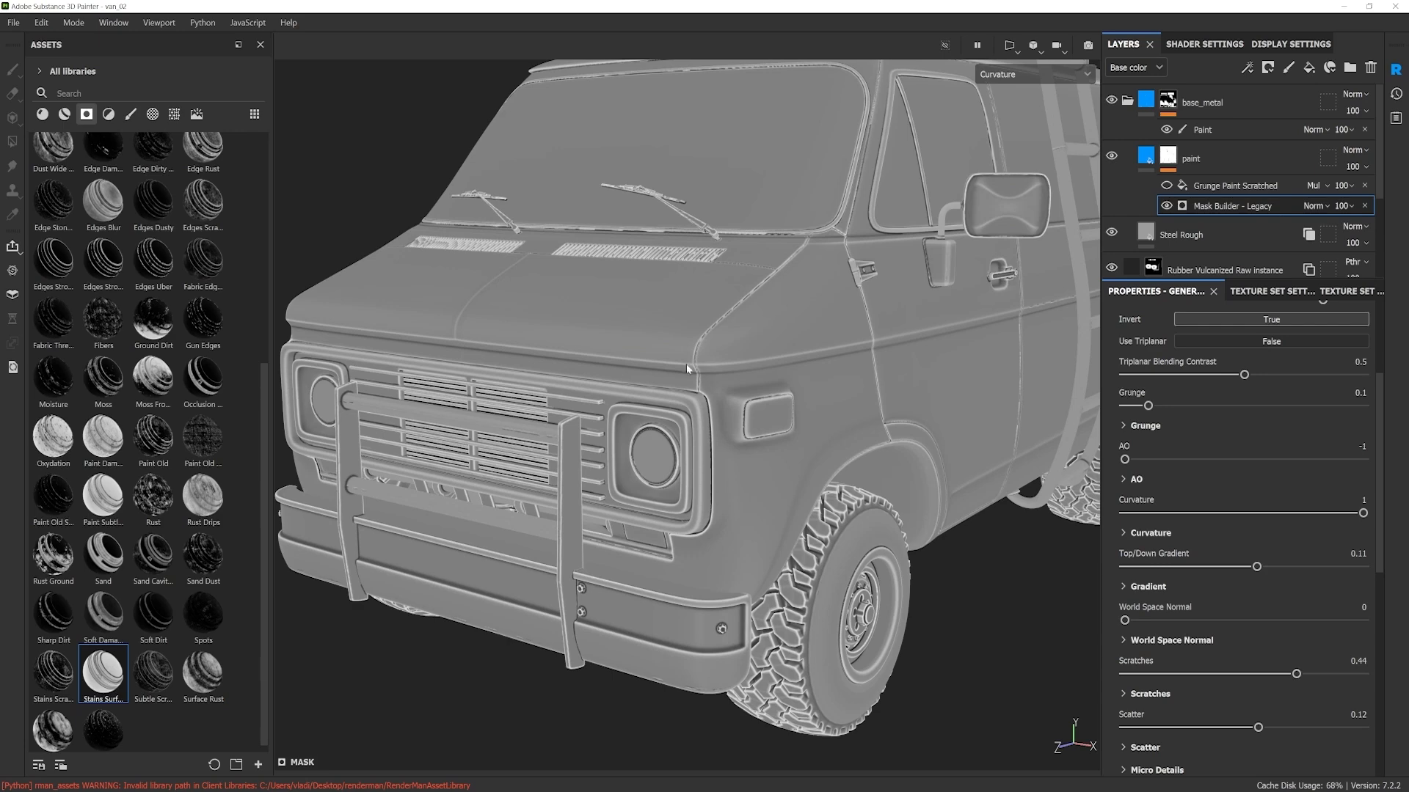
{"action": "left_click_drag", "start_coordinate": [812, 415], "coordinate": [832, 415], "text": "alt"}
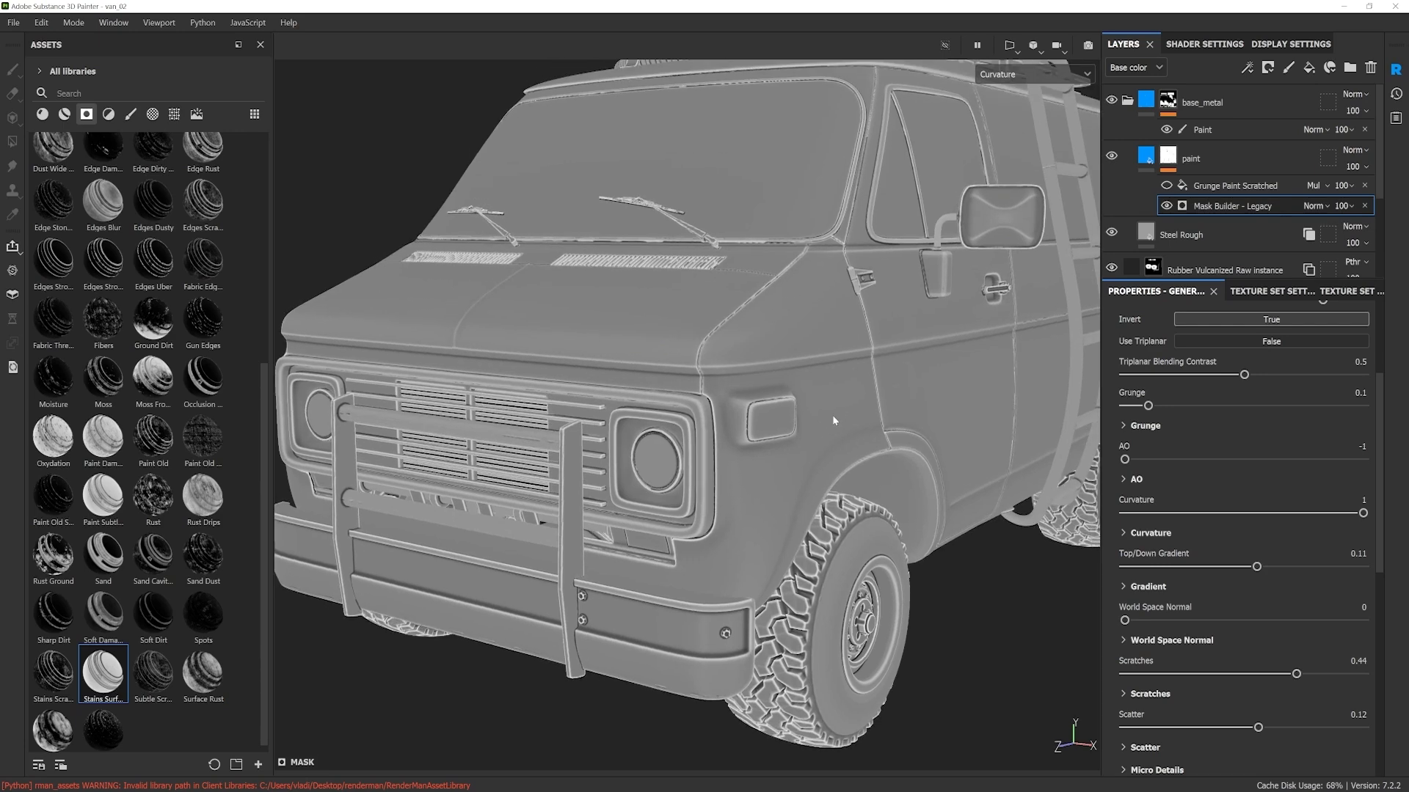
Step: Return the viewport to the Material display and keep the mask generator's Curvature at 1
{"action": "key", "text": "m"}
{"action": "scroll", "coordinate": [816, 433], "scroll_direction": "down", "scroll_amount": 2}
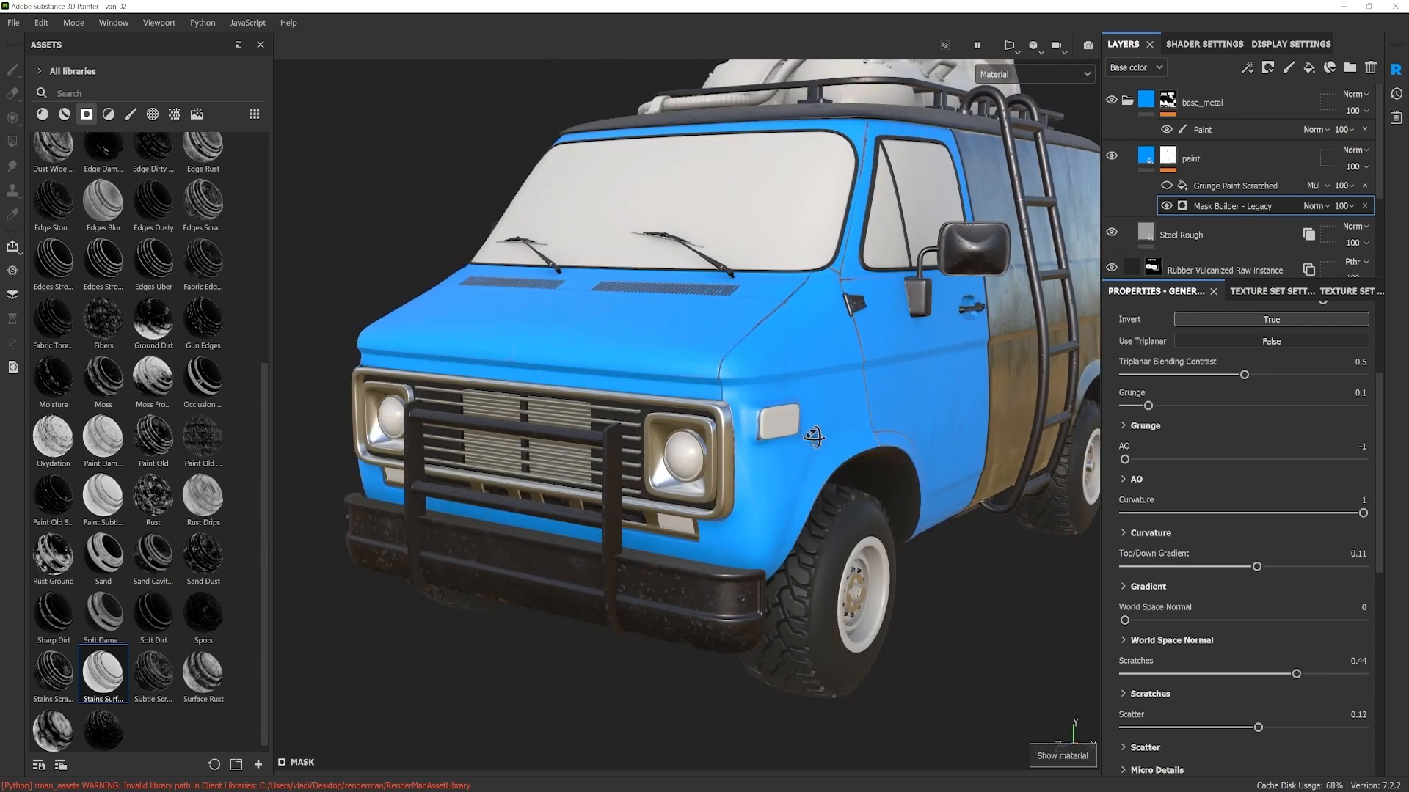
{"action": "left_click_drag", "start_coordinate": [816, 433], "coordinate": [791, 439], "text": "alt"}
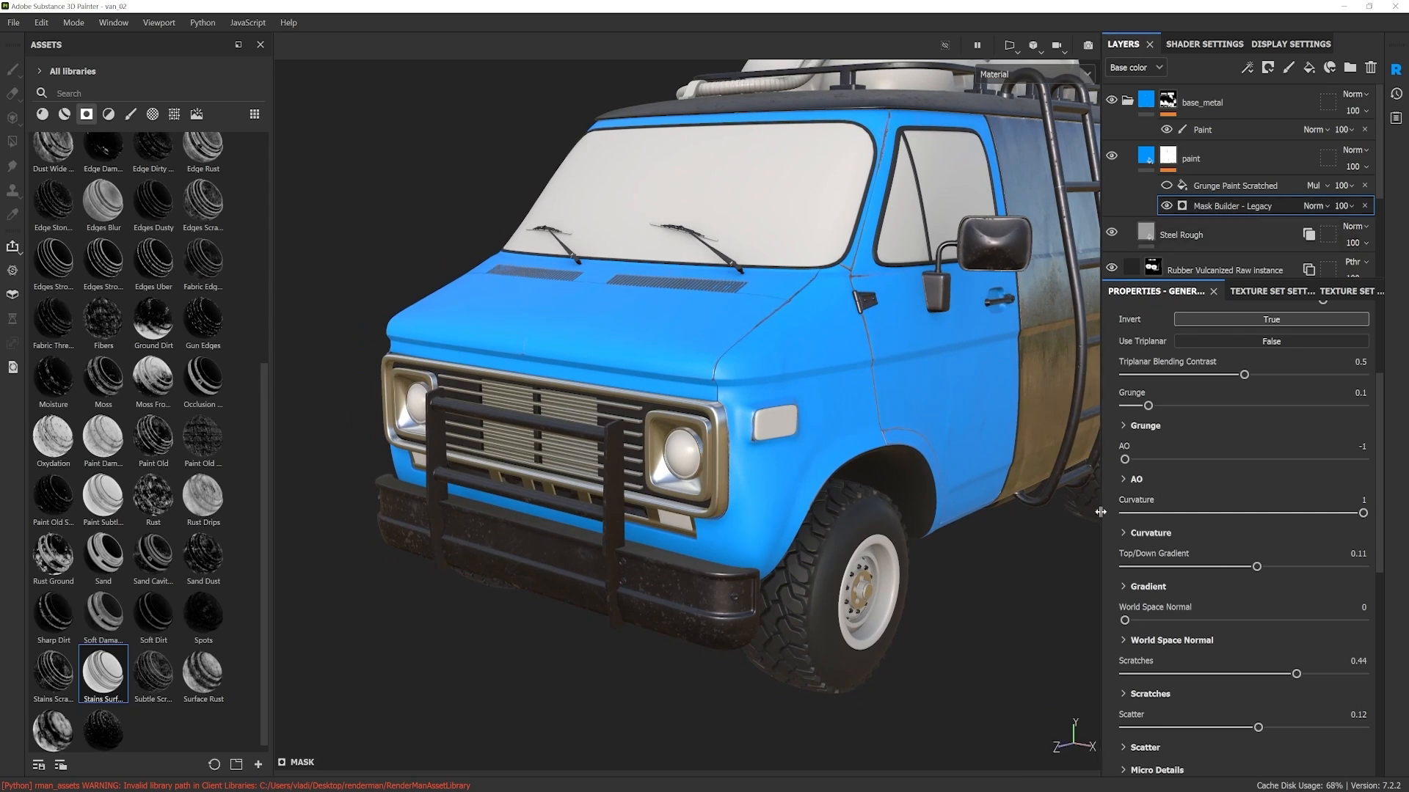
{"action": "left_click_drag", "start_coordinate": [1363, 513], "coordinate": [1400, 540]}
{"action": "middle_click_drag", "start_coordinate": [816, 455], "coordinate": [763, 466], "text": "alt"}
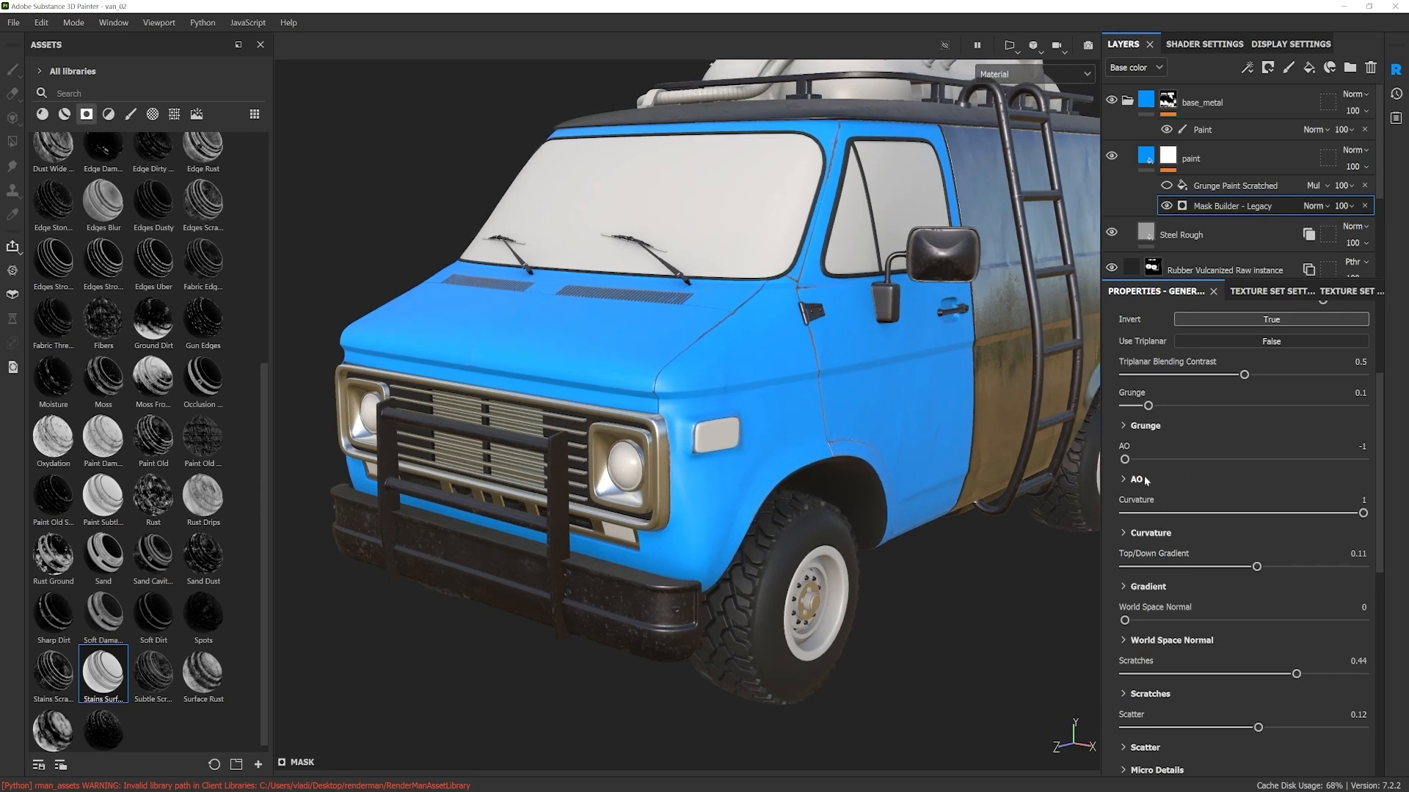
Step: Set the Mask Builder - Legacy AO to 0.55 and Scratches to -0.02
{"action": "left_click_drag", "start_coordinate": [1125, 459], "coordinate": [1310, 469]}
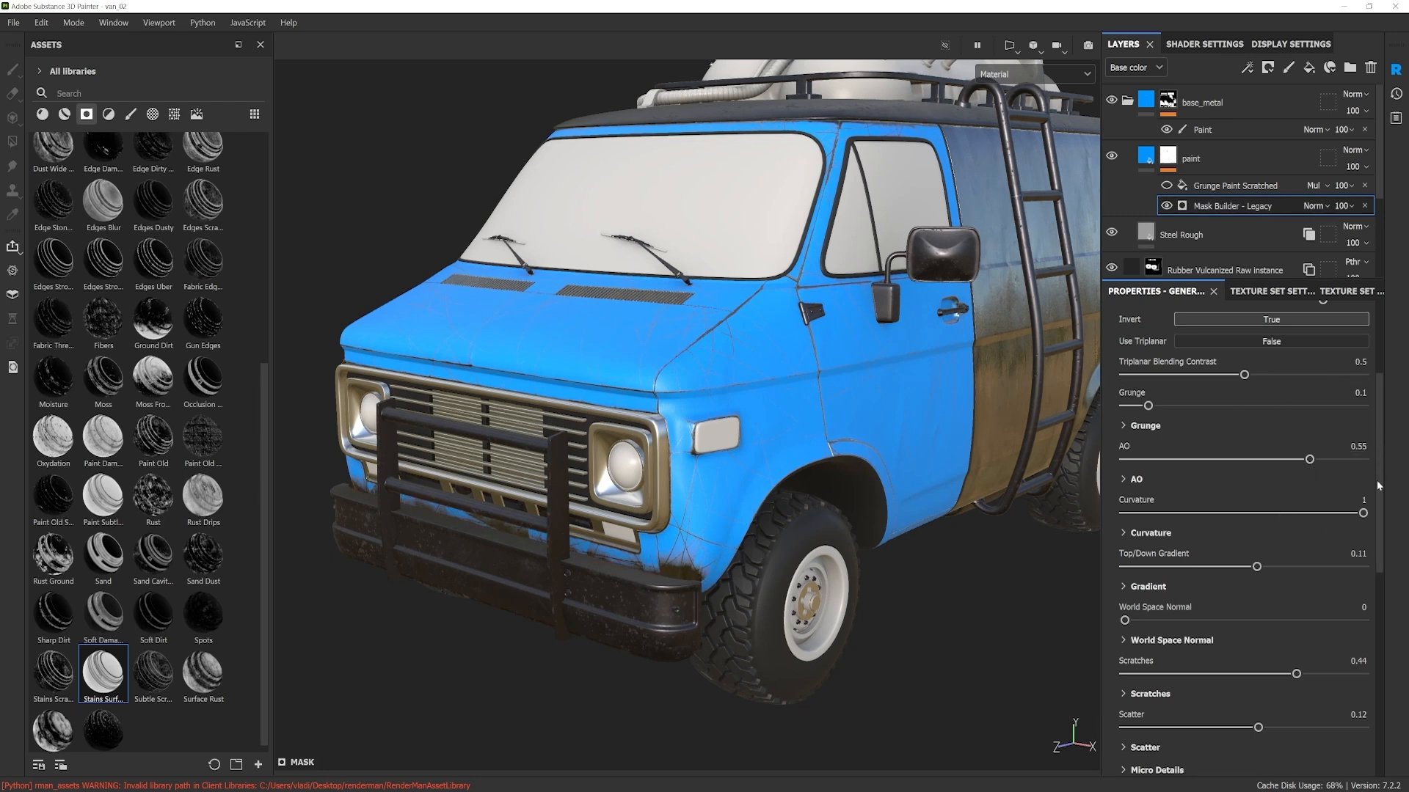
{"action": "scroll", "coordinate": [1372, 550], "scroll_direction": "down", "scroll_amount": 5}
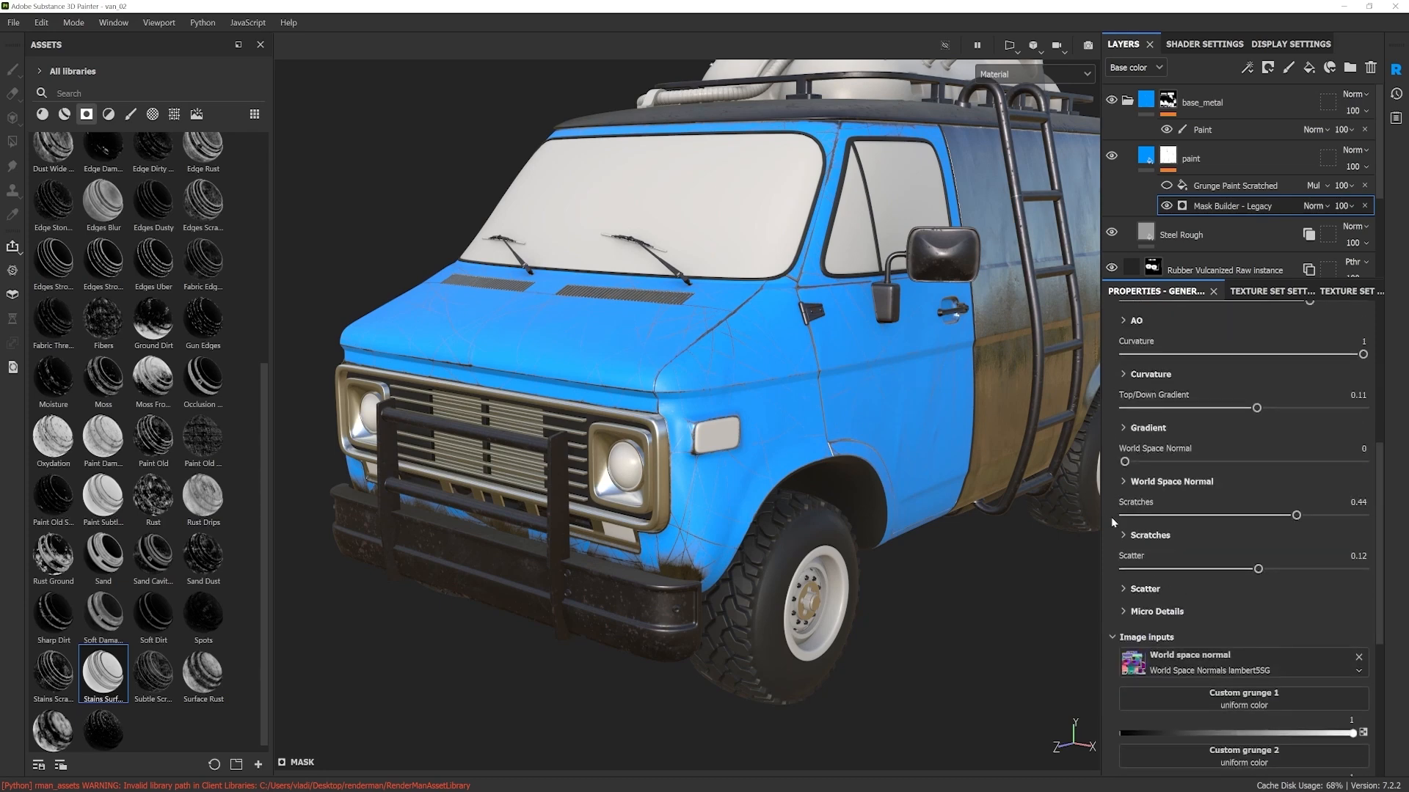
{"action": "mouse_move", "coordinate": [1296, 516]}
{"action": "left_mouse_down"}
{"action": "mouse_move", "coordinate": [1218, 521]}
{"action": "mouse_move", "coordinate": [1240, 517]}
{"action": "left_mouse_up"}
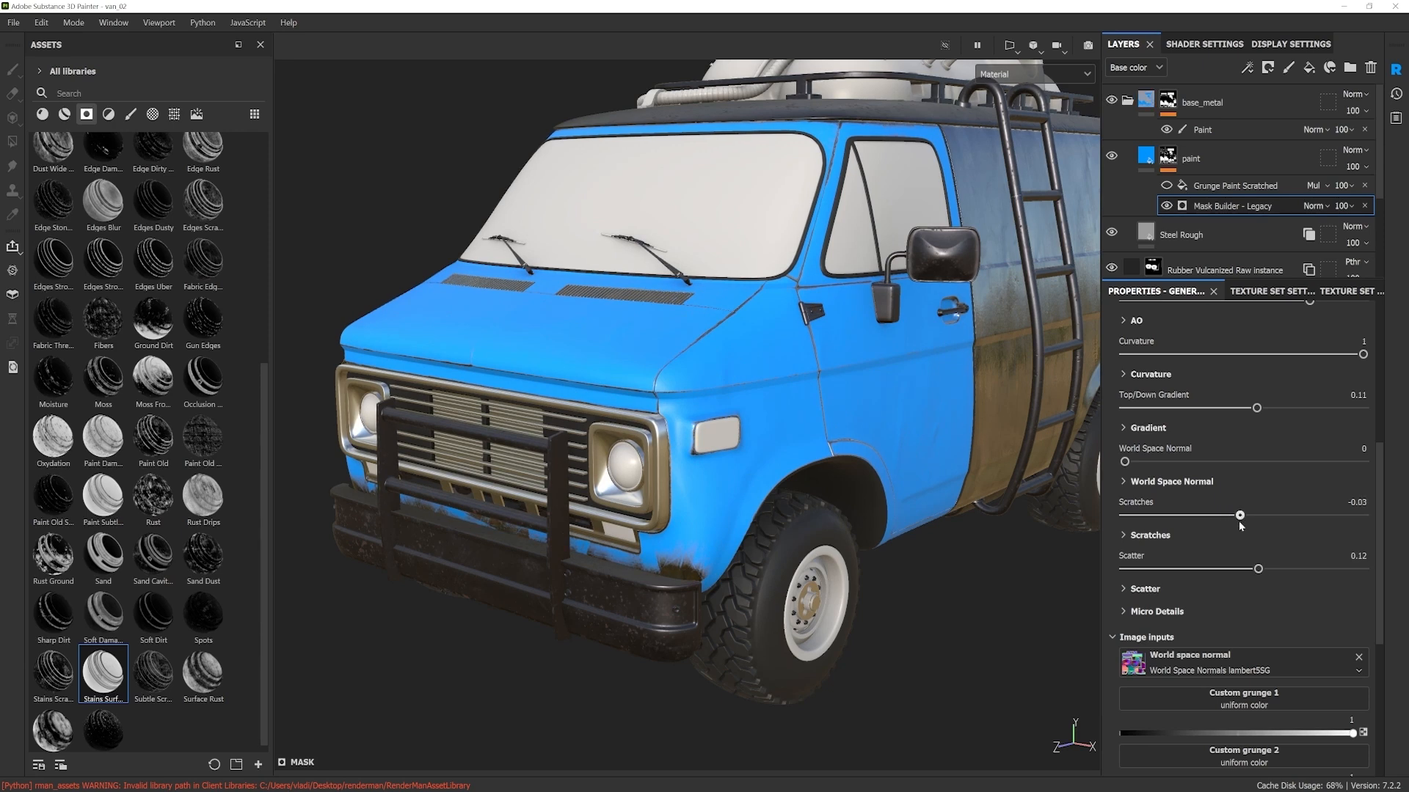
Step: Try the mask generator's Top/Down Gradient at 1 and at negative values, and set it to 0
{"action": "scroll", "coordinate": [1381, 535], "scroll_direction": "up", "scroll_amount": 1}
{"action": "scroll", "coordinate": [1381, 536], "scroll_direction": "up", "scroll_amount": 6}
{"action": "mouse_move", "coordinate": [1260, 525]}
{"action": "left_mouse_down"}
{"action": "mouse_move", "coordinate": [1137, 526]}
{"action": "mouse_move", "coordinate": [1337, 527]}
{"action": "mouse_move", "coordinate": [1318, 526]}
{"action": "left_mouse_up"}
{"action": "left_click_drag", "start_coordinate": [1341, 526], "coordinate": [1363, 526]}
{"action": "scroll", "coordinate": [902, 398], "scroll_direction": "down", "scroll_amount": 3}
{"action": "left_click_drag", "start_coordinate": [902, 399], "coordinate": [973, 429], "text": "alt"}
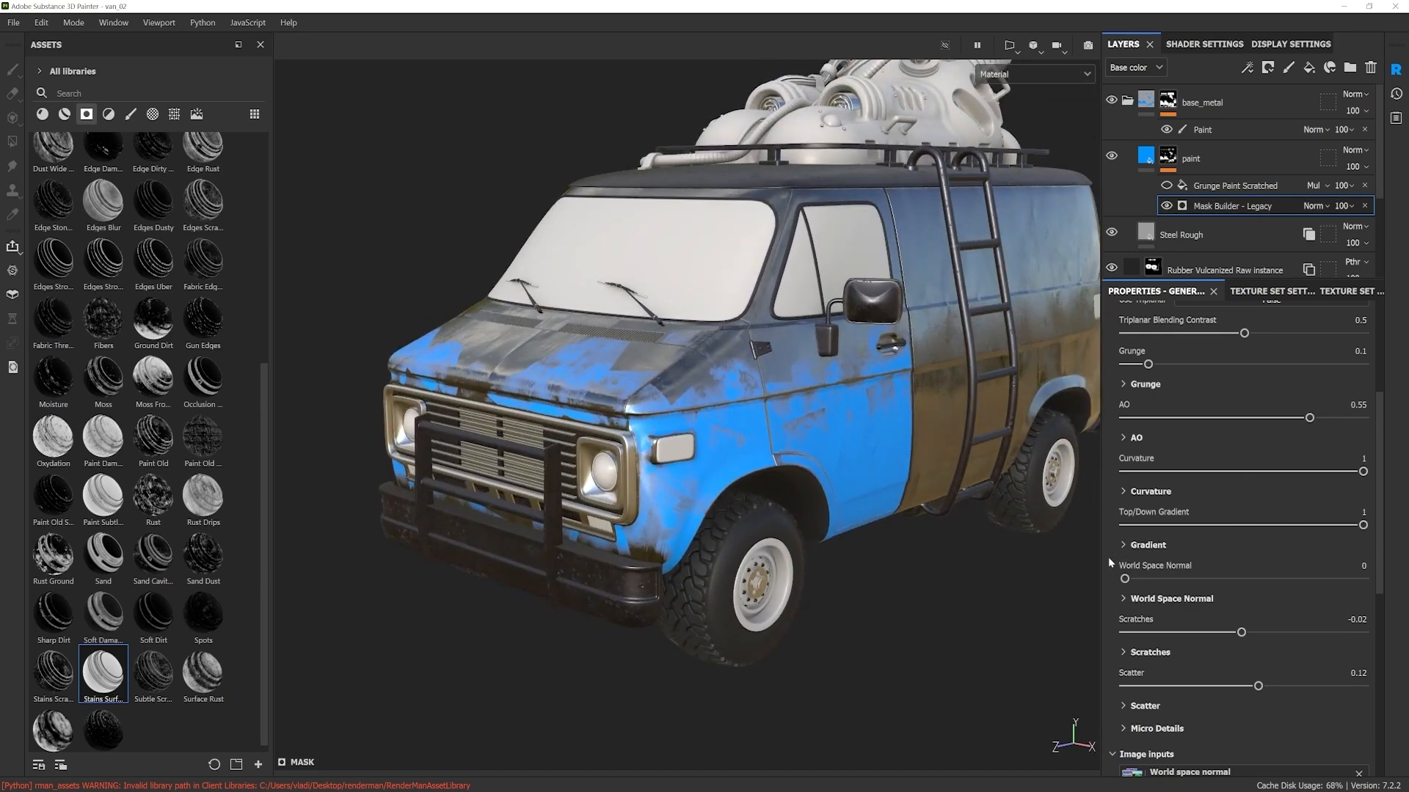
{"action": "left_click_drag", "start_coordinate": [1363, 526], "coordinate": [1239, 525]}
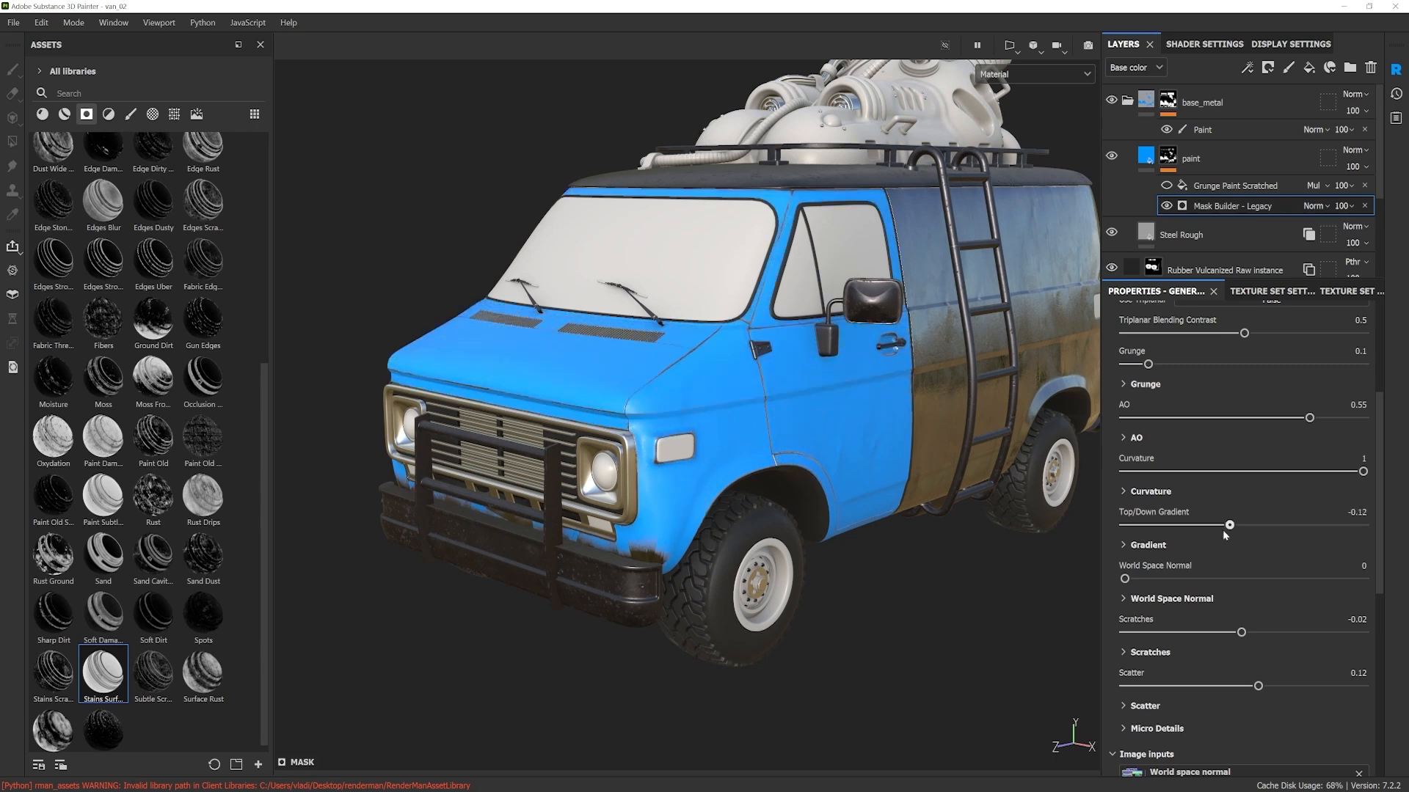
{"action": "left_click_drag", "start_coordinate": [1152, 538], "coordinate": [1244, 530]}
Step: Set the mask generator's Grunge to 0.37 and Contrast to 0.56, and lower its Level
{"action": "mouse_move", "coordinate": [1148, 365]}
{"action": "left_mouse_down"}
{"action": "mouse_move", "coordinate": [1261, 375]}
{"action": "mouse_move", "coordinate": [1177, 373]}
{"action": "mouse_move", "coordinate": [1230, 377]}
{"action": "mouse_move", "coordinate": [1212, 384]}
{"action": "left_mouse_up"}
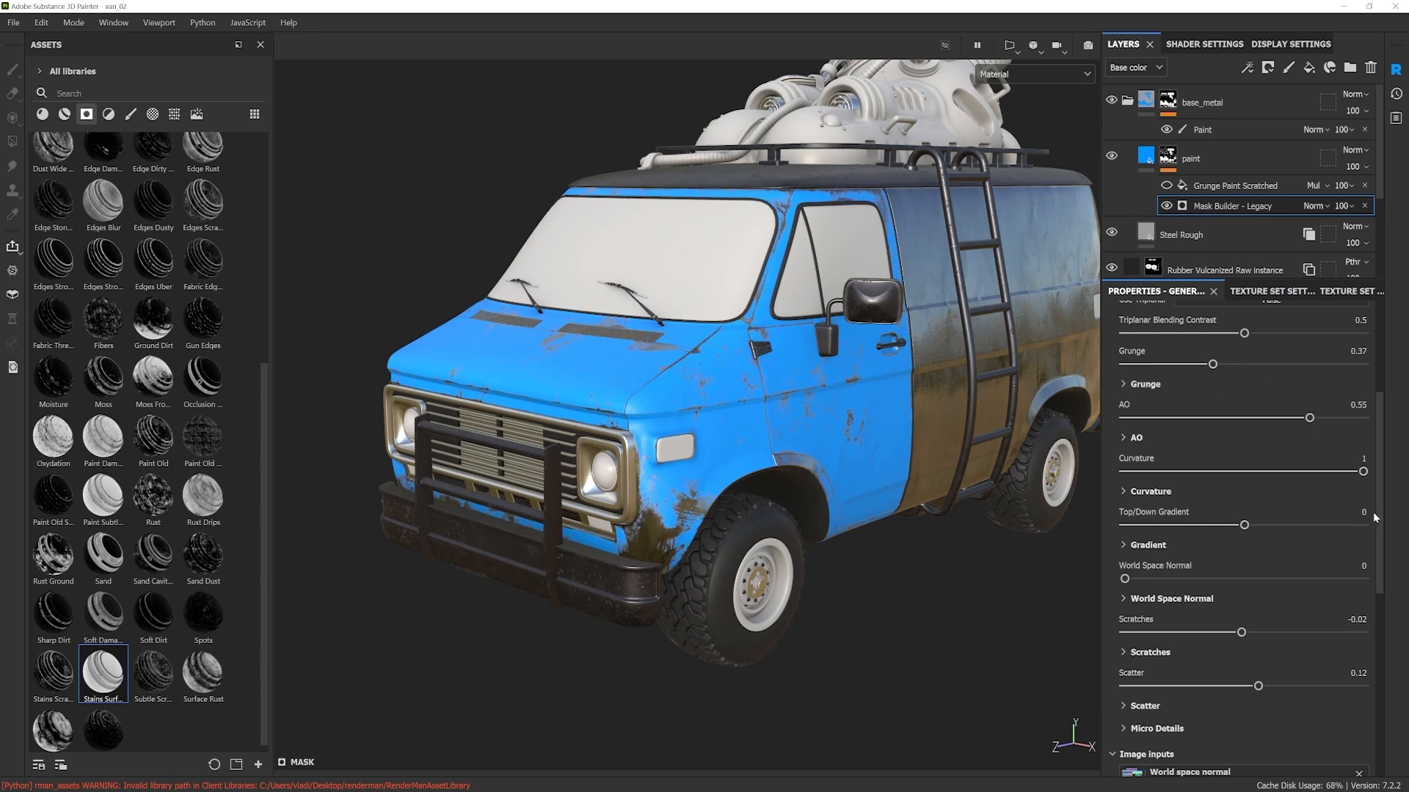
{"action": "left_click_drag", "start_coordinate": [1376, 515], "coordinate": [1384, 458]}
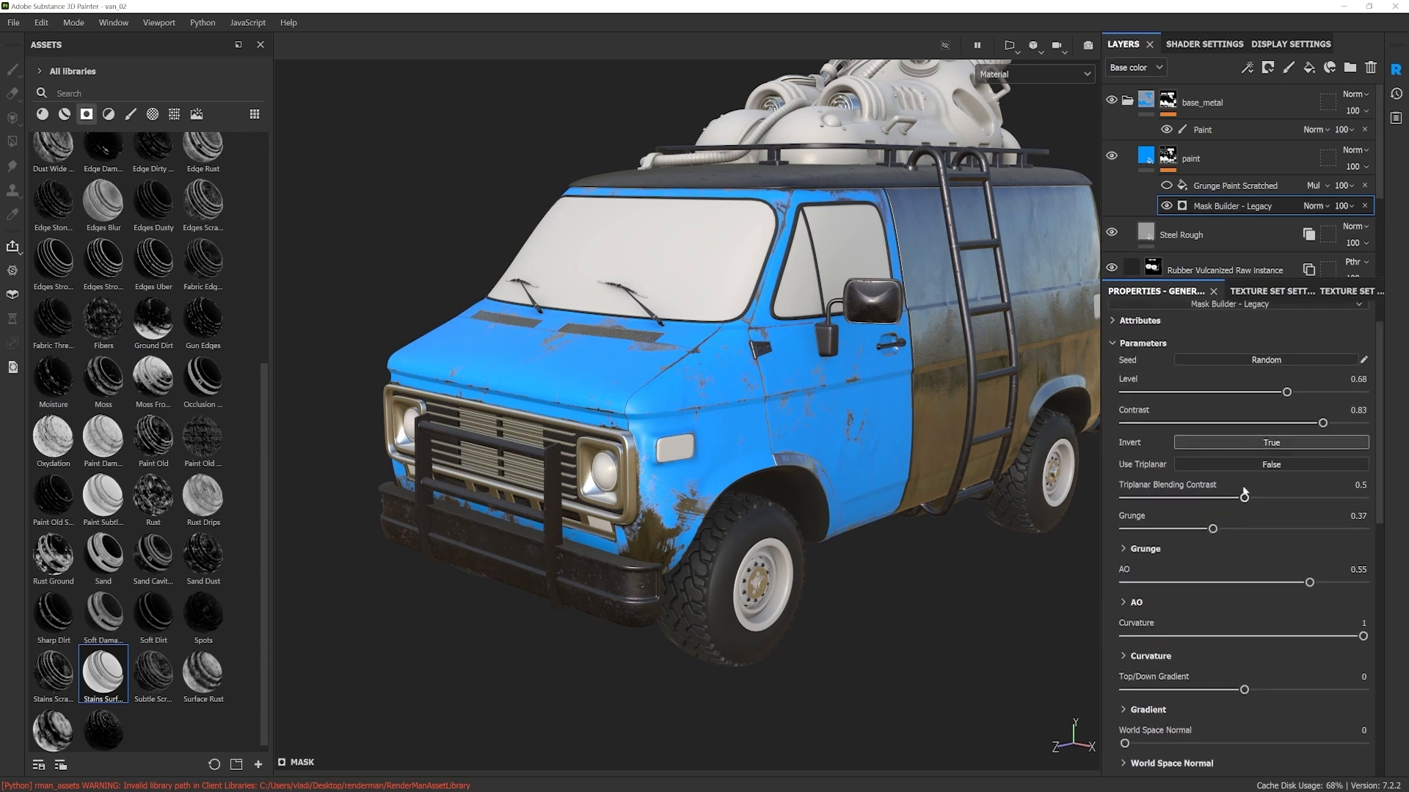
{"action": "left_click_drag", "start_coordinate": [1289, 392], "coordinate": [1253, 395]}
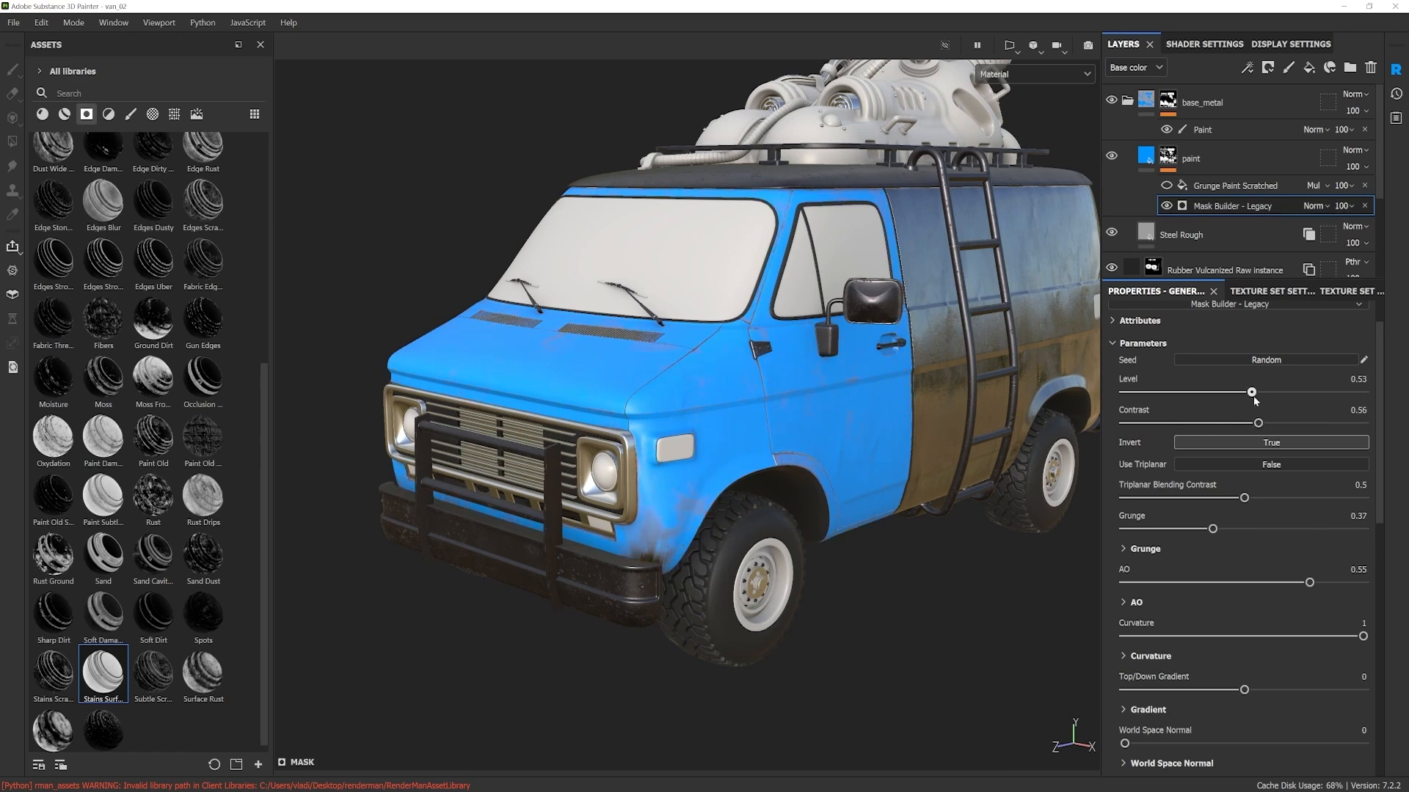
Step: Set the uniform colors of the generator's Custom grunge 1 and Custom grunge 2 image inputs to 0
{"action": "left_click_drag", "start_coordinate": [1381, 491], "coordinate": [1363, 699]}
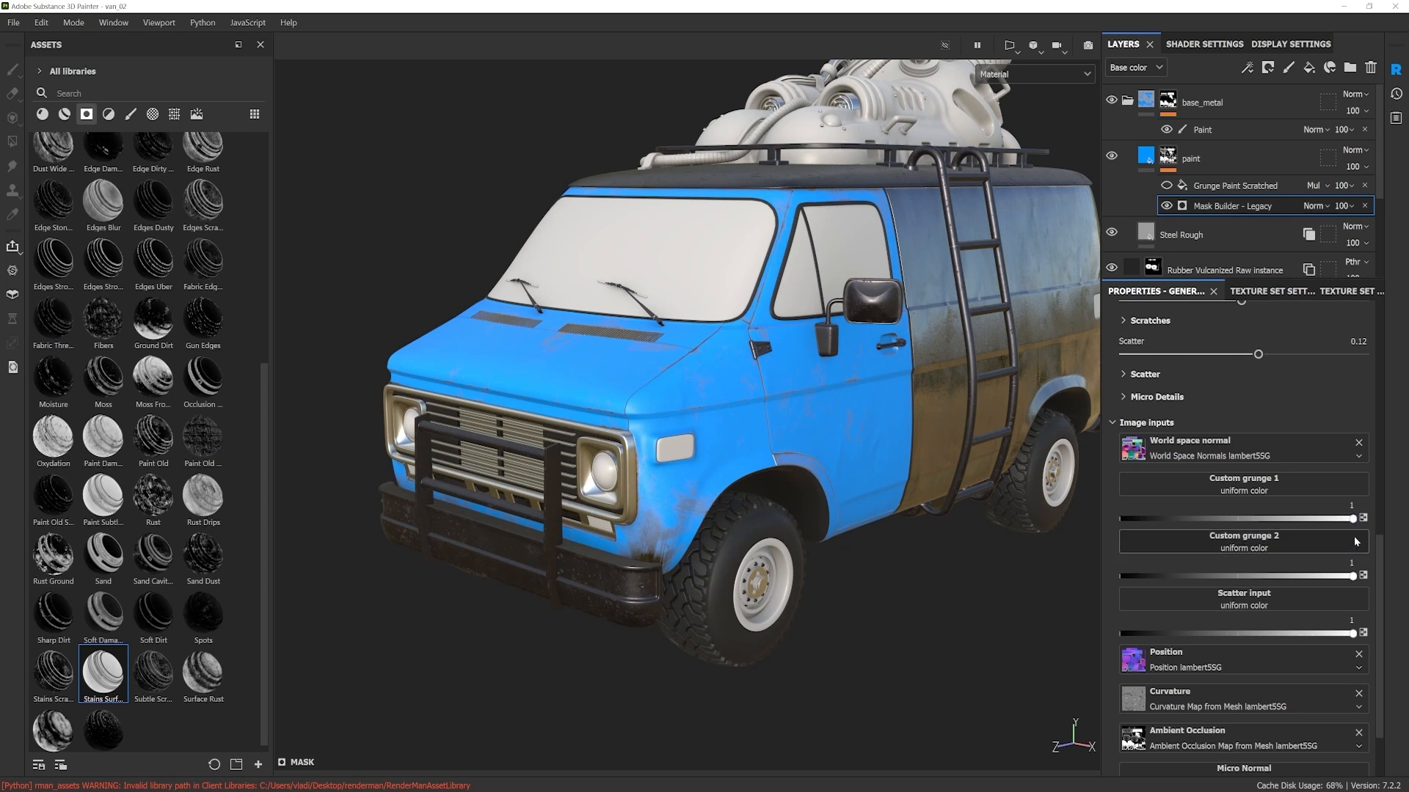
{"action": "left_click_drag", "start_coordinate": [1352, 519], "coordinate": [1172, 522]}
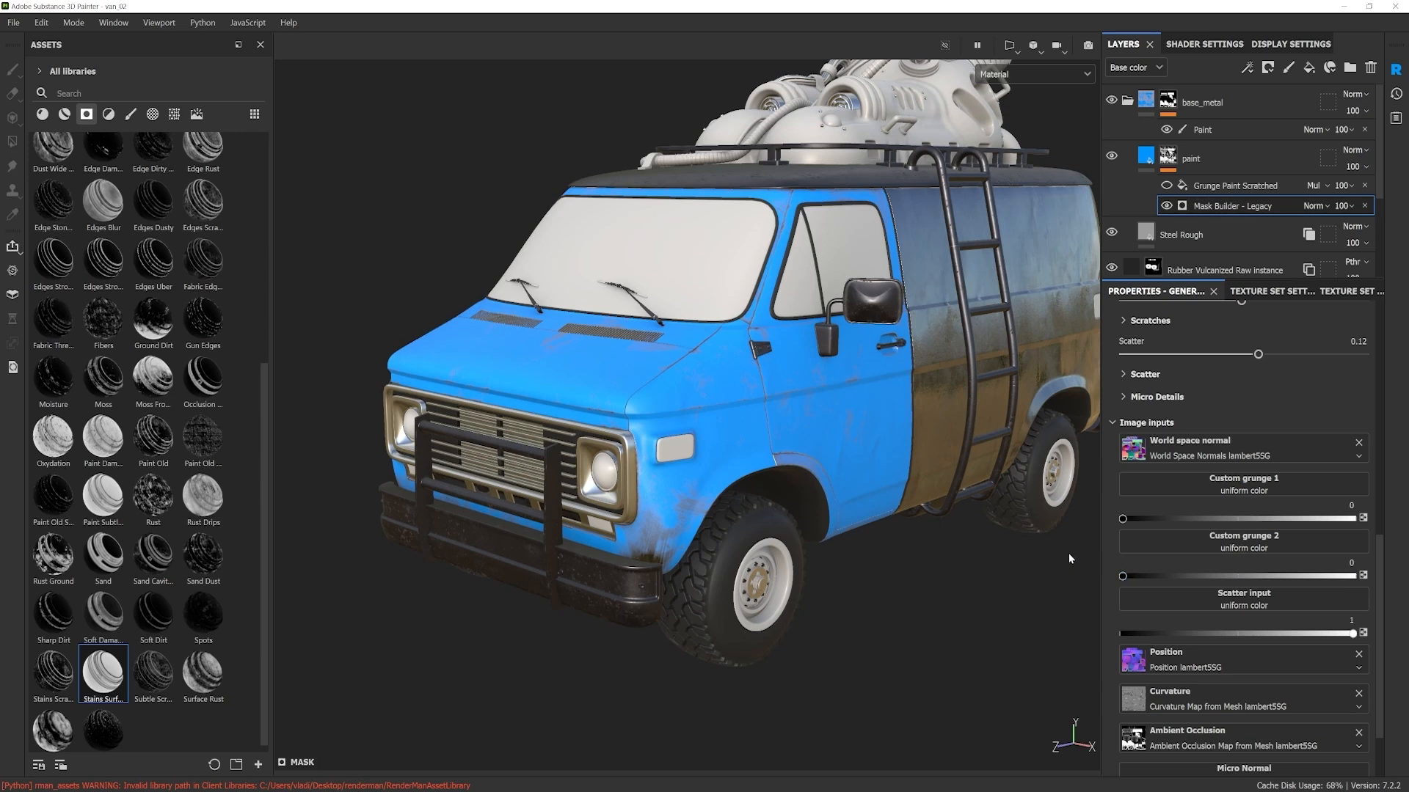
{"action": "left_click_drag", "start_coordinate": [1190, 633], "coordinate": [1050, 659]}
Step: Assign the Grunge Dirt Scratchy texture to Custom grunge 1 and set its Balance to 0.76 and Contrast to 0.51
{"action": "left_click_drag", "start_coordinate": [1378, 660], "coordinate": [1375, 618]}
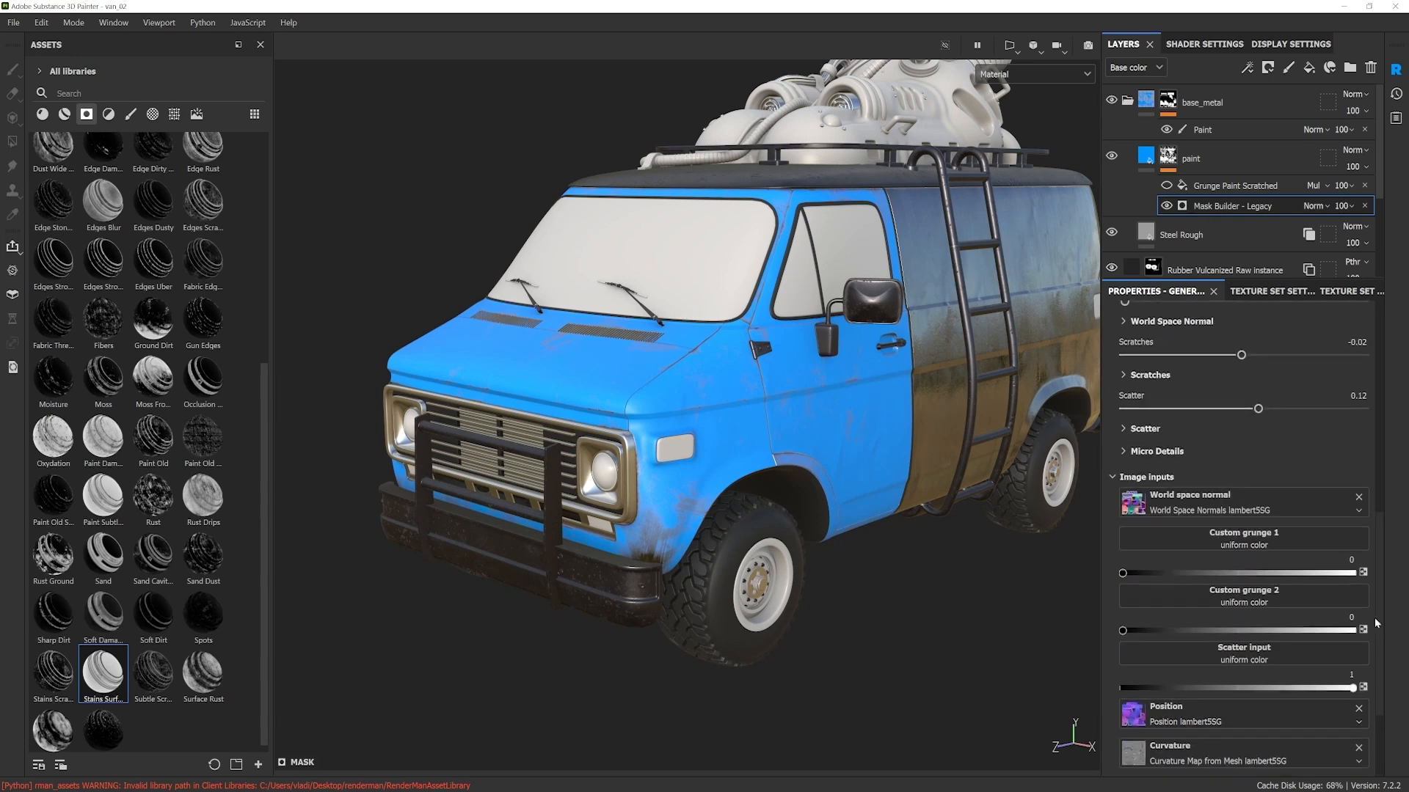
{"action": "left_click", "coordinate": [1240, 545]}
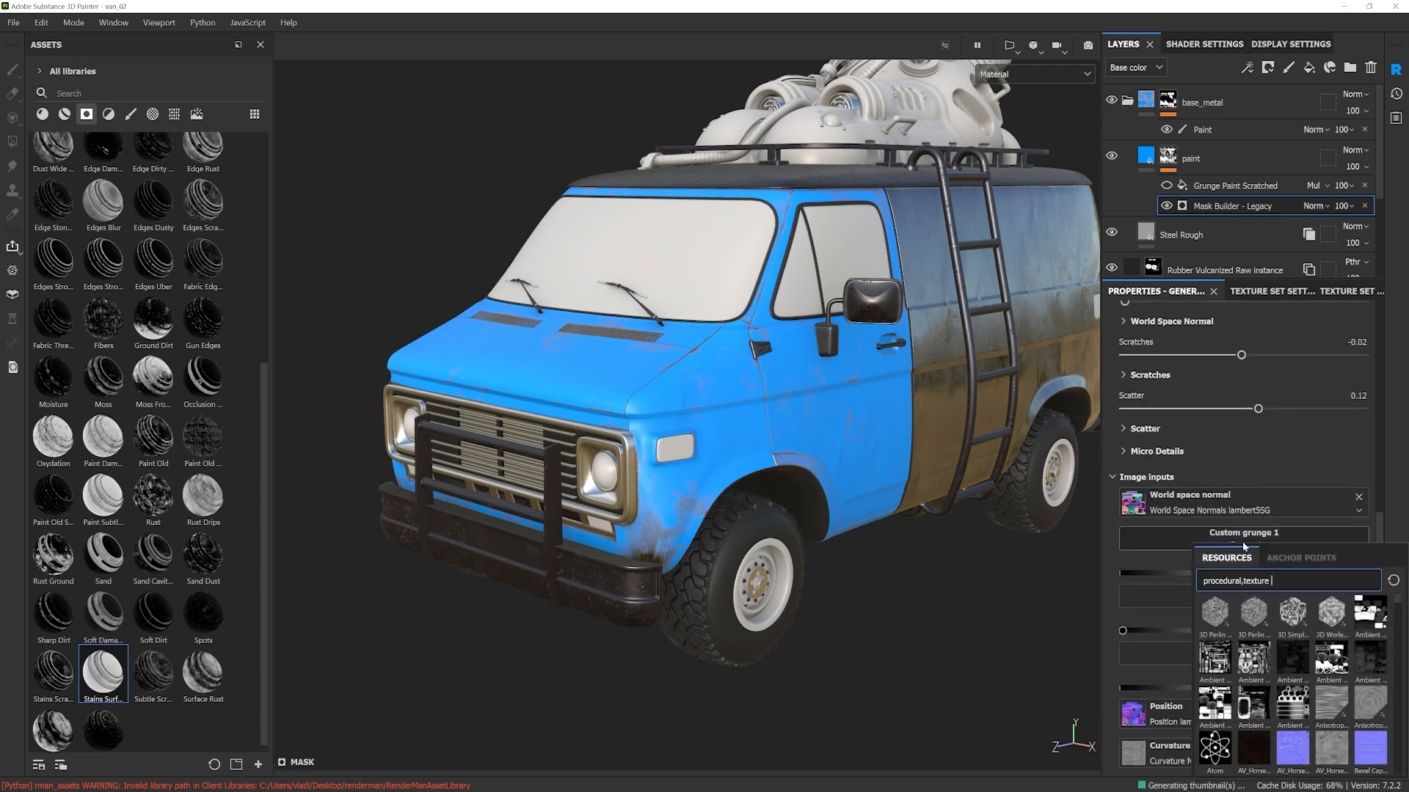
{"action": "type", "text": "grun"}
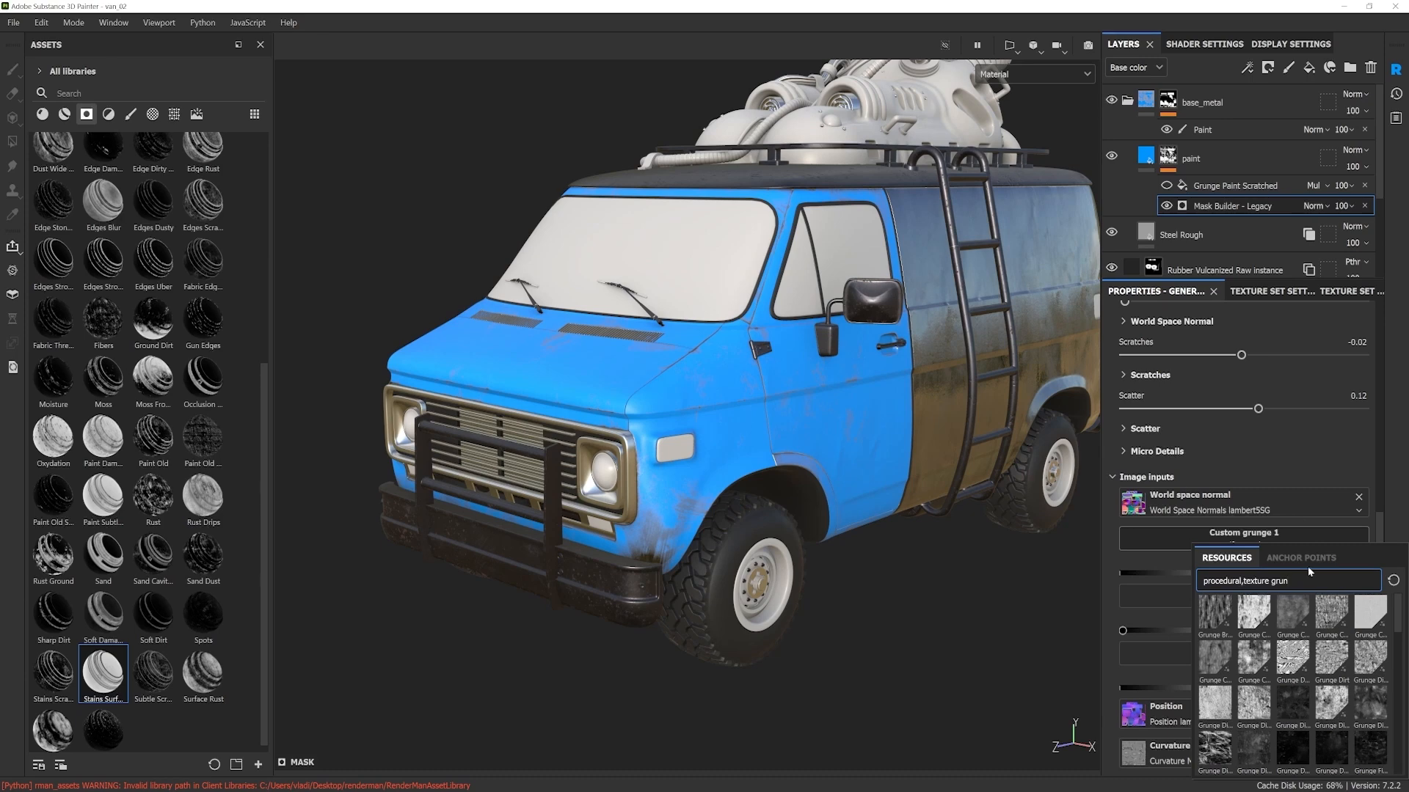
{"action": "left_click", "coordinate": [1360, 707]}
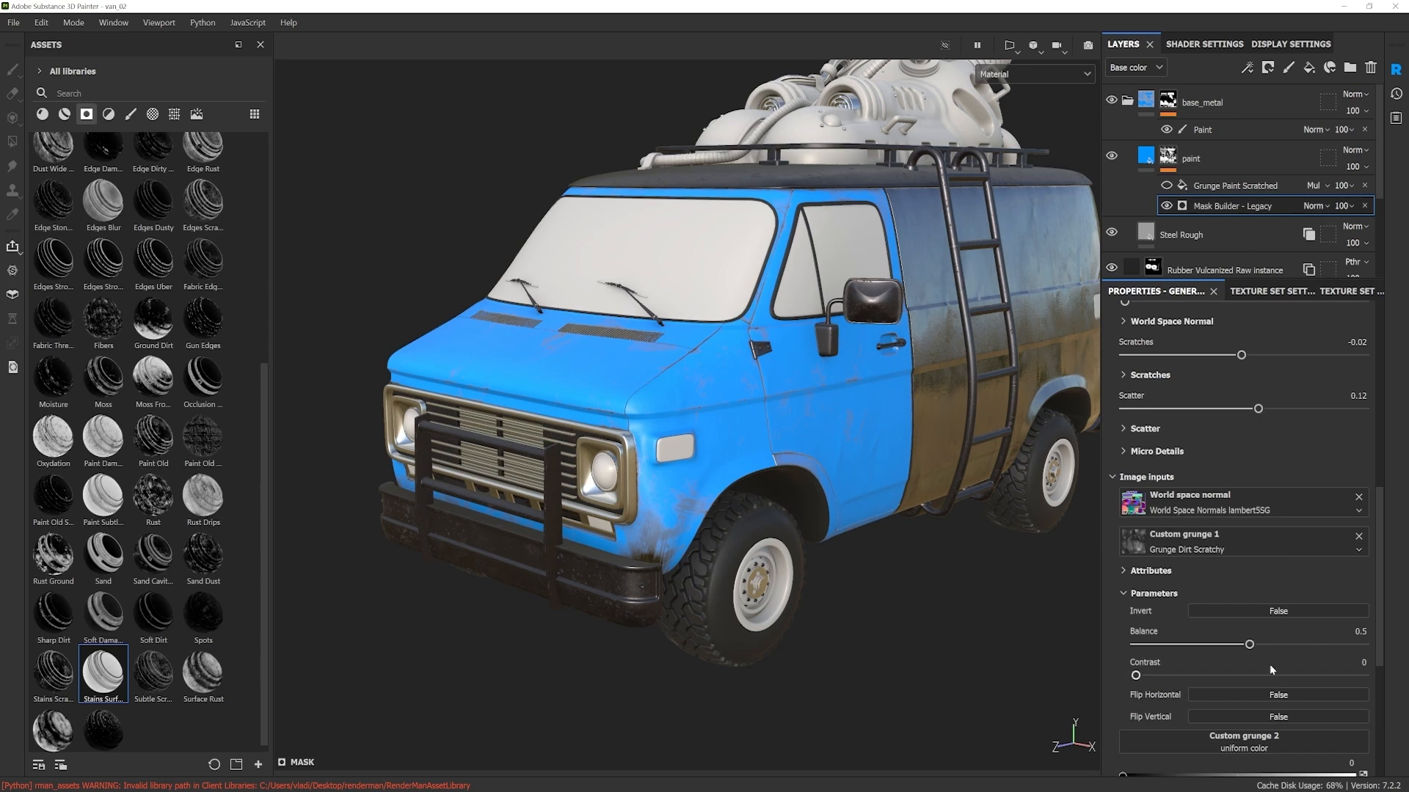
{"action": "left_click_drag", "start_coordinate": [1261, 644], "coordinate": [1308, 644]}
Step: Expand the generator's Grunge settings and set Secondary Custom Grunge to 0.64
{"action": "mouse_move", "coordinate": [1378, 553]}
{"action": "left_mouse_down"}
{"action": "mouse_move", "coordinate": [1375, 672]}
{"action": "mouse_move", "coordinate": [1385, 562]}
{"action": "left_mouse_up"}
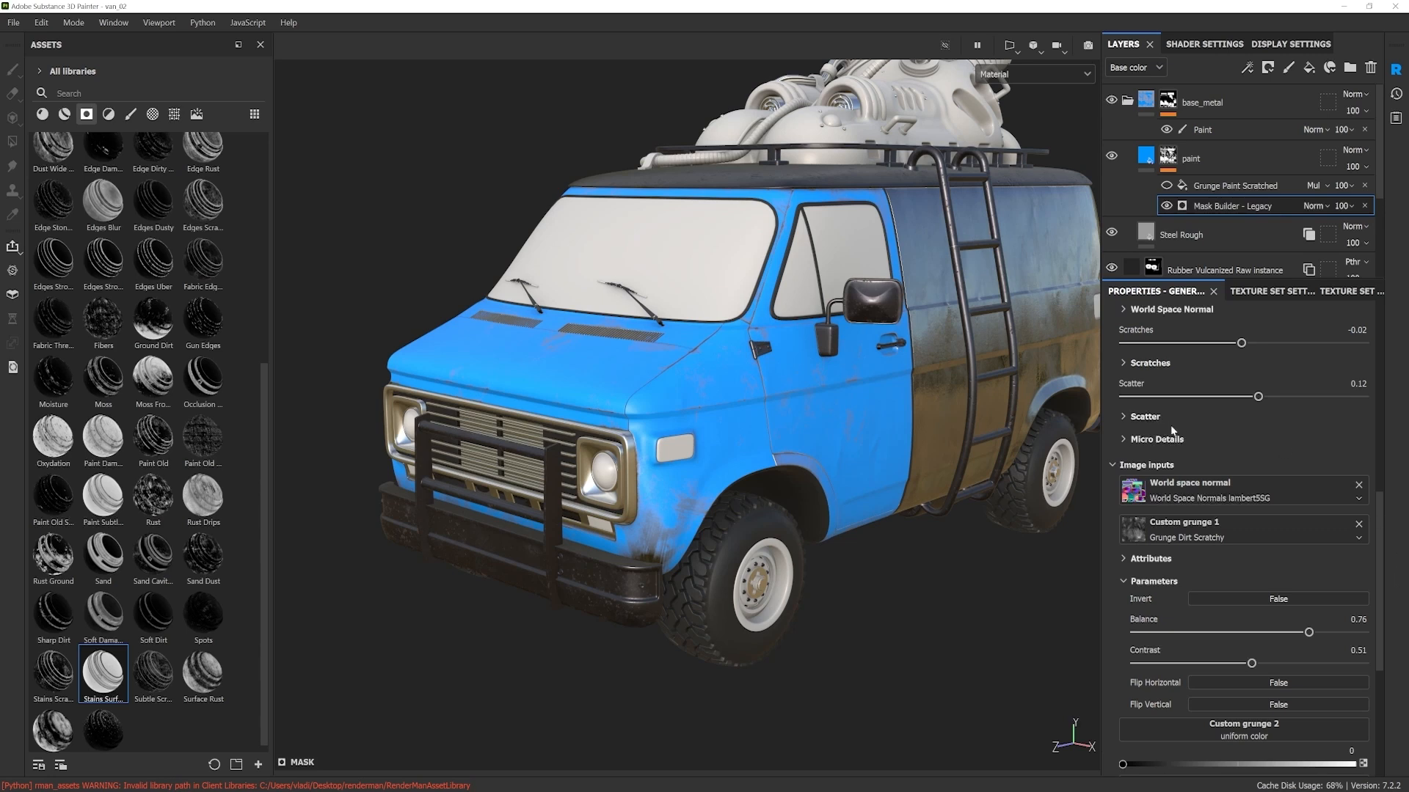
{"action": "left_click_drag", "start_coordinate": [1381, 549], "coordinate": [1392, 420]}
{"action": "left_click", "coordinate": [1125, 455]}
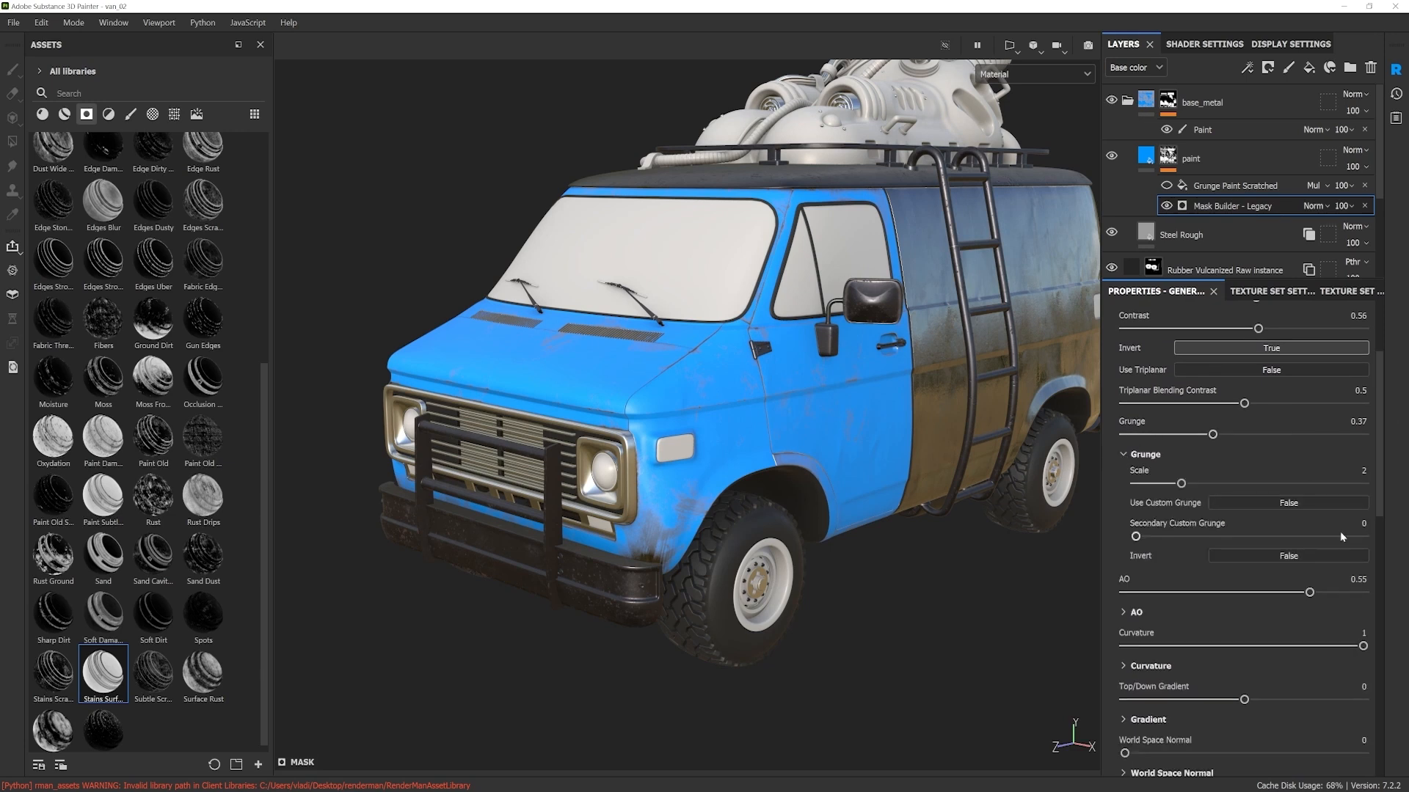
{"action": "left_click_drag", "start_coordinate": [1136, 539], "coordinate": [1271, 541]}
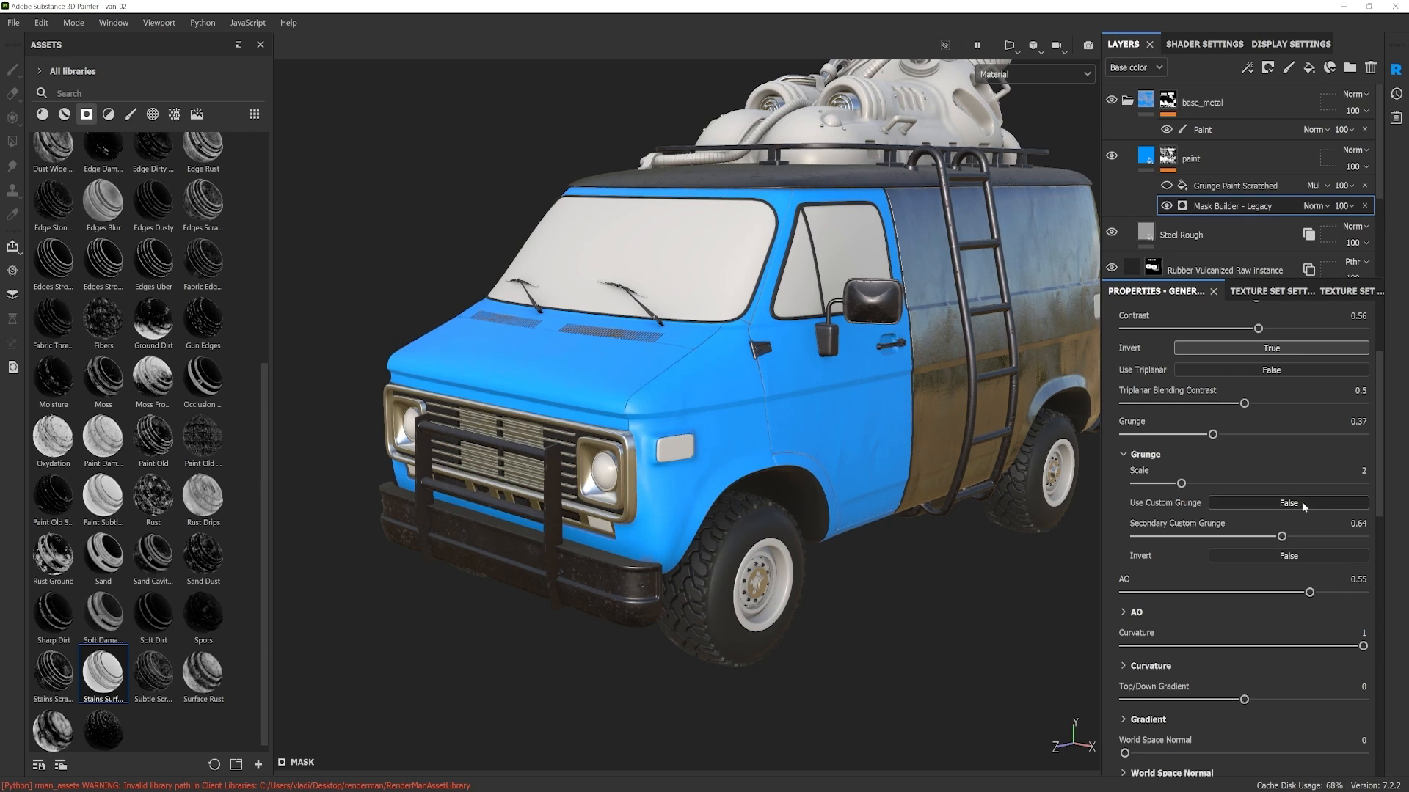
Step: Enable Use Custom Grunge in the generator's Grunge settings and set Secondary Custom Grunge to 0
{"action": "left_click", "coordinate": [1280, 506]}
{"action": "left_click_drag", "start_coordinate": [1275, 543], "coordinate": [1156, 538]}
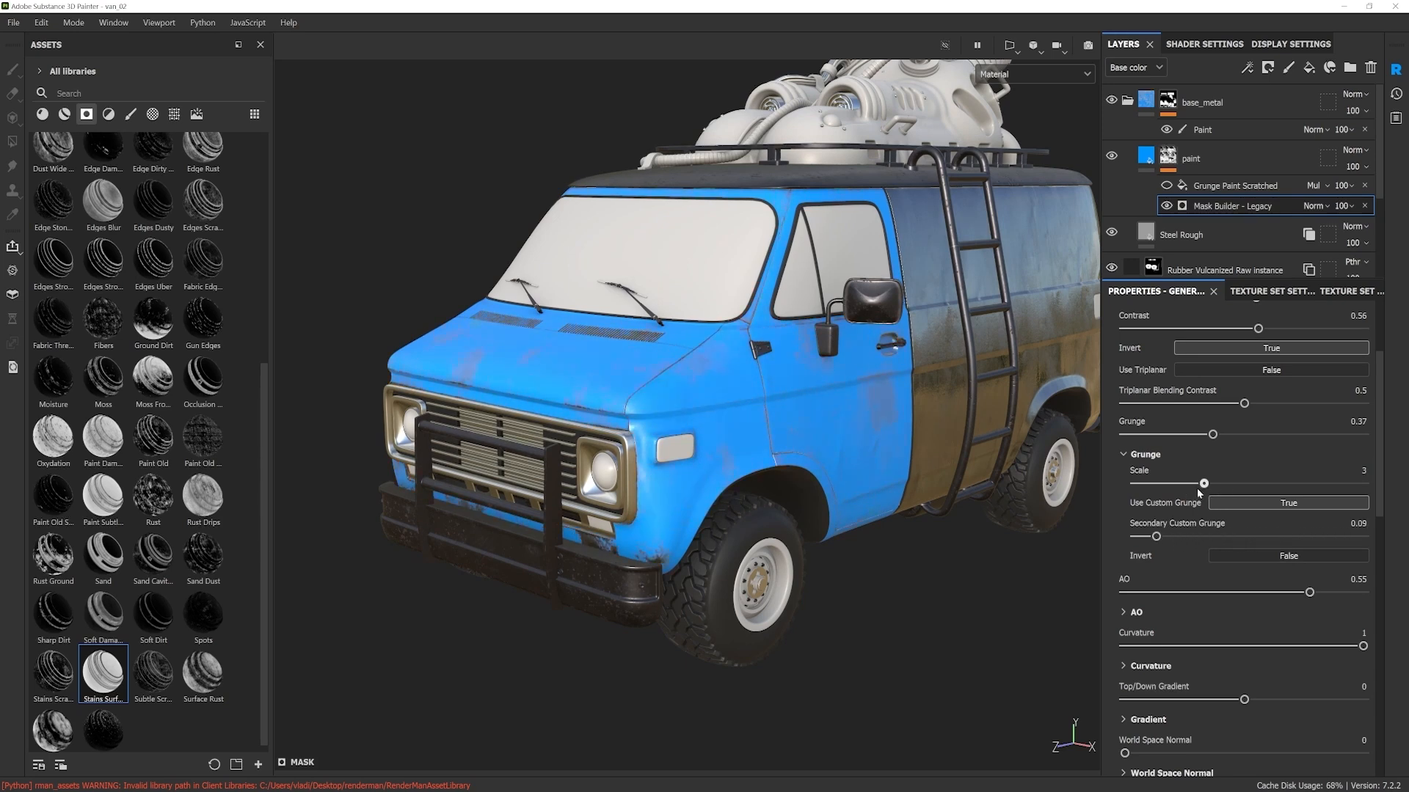
{"action": "left_click_drag", "start_coordinate": [1157, 536], "coordinate": [1124, 540]}
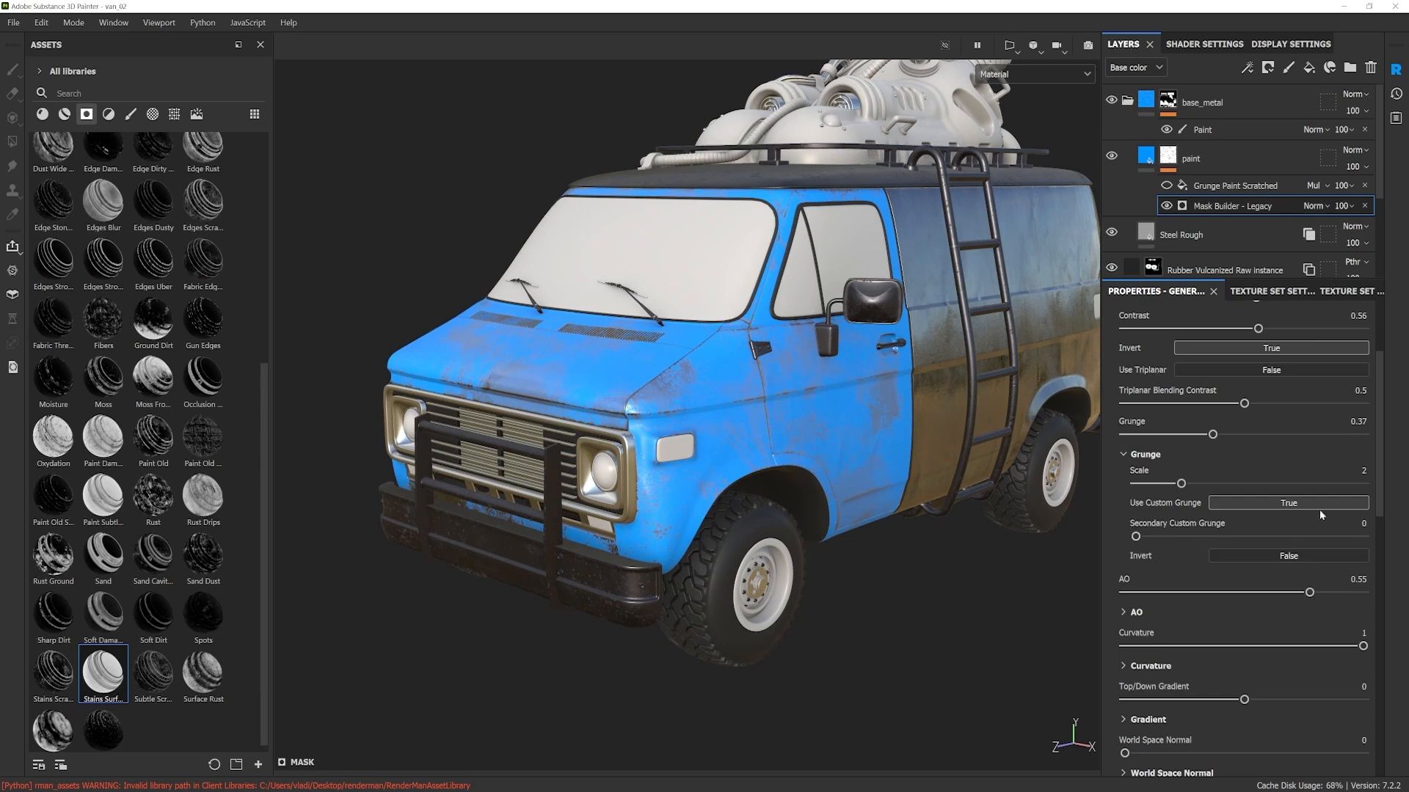
Step: Set the Balance of the Grunge Dirt Scratchy texture in Custom grunge 1 to about 0.6
{"action": "left_click_drag", "start_coordinate": [1381, 506], "coordinate": [1364, 664]}
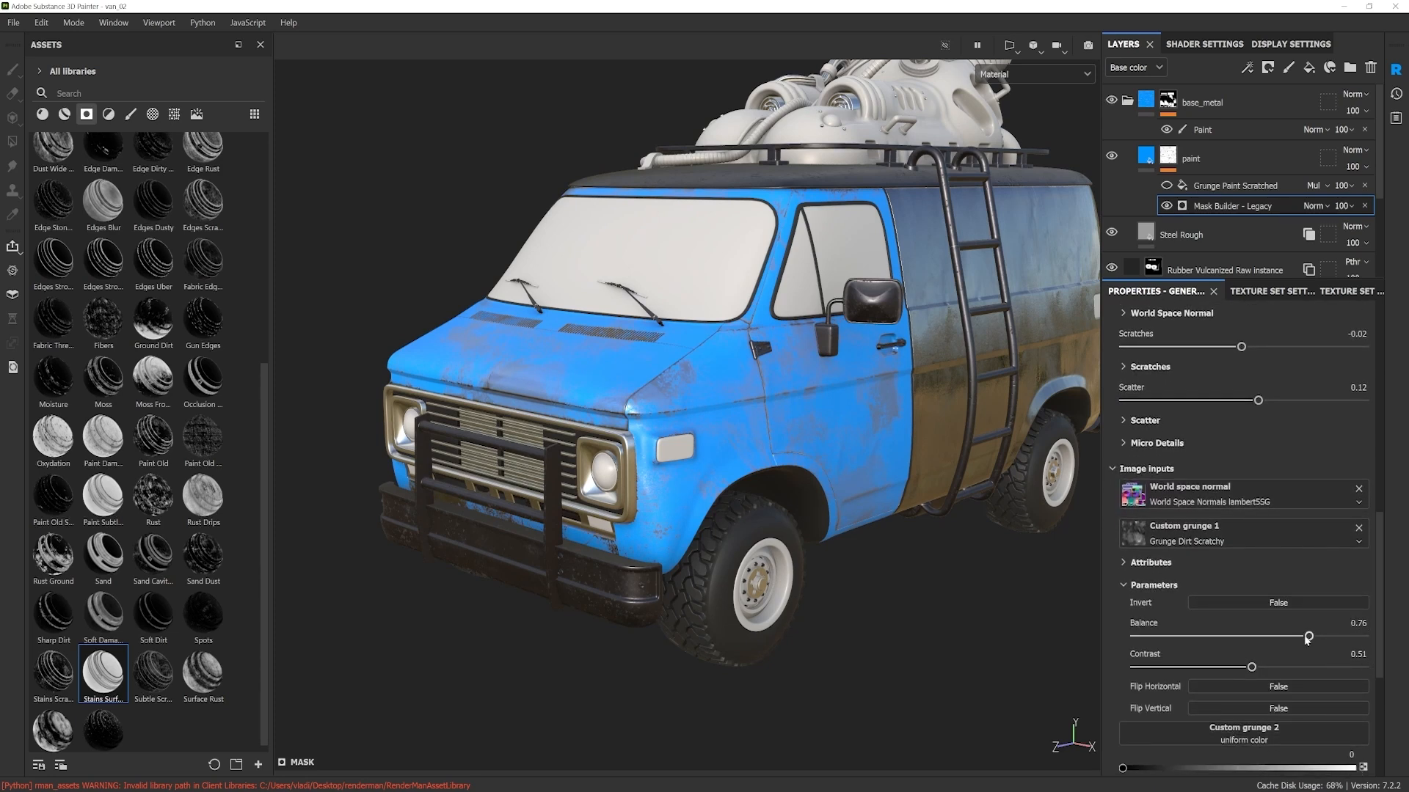
{"action": "mouse_move", "coordinate": [1310, 636]}
{"action": "left_mouse_down"}
{"action": "mouse_move", "coordinate": [1188, 637]}
{"action": "mouse_move", "coordinate": [1270, 638]}
{"action": "left_mouse_up"}
{"action": "left_click_drag", "start_coordinate": [1381, 593], "coordinate": [1397, 497]}
{"action": "left_click", "coordinate": [1304, 361]}
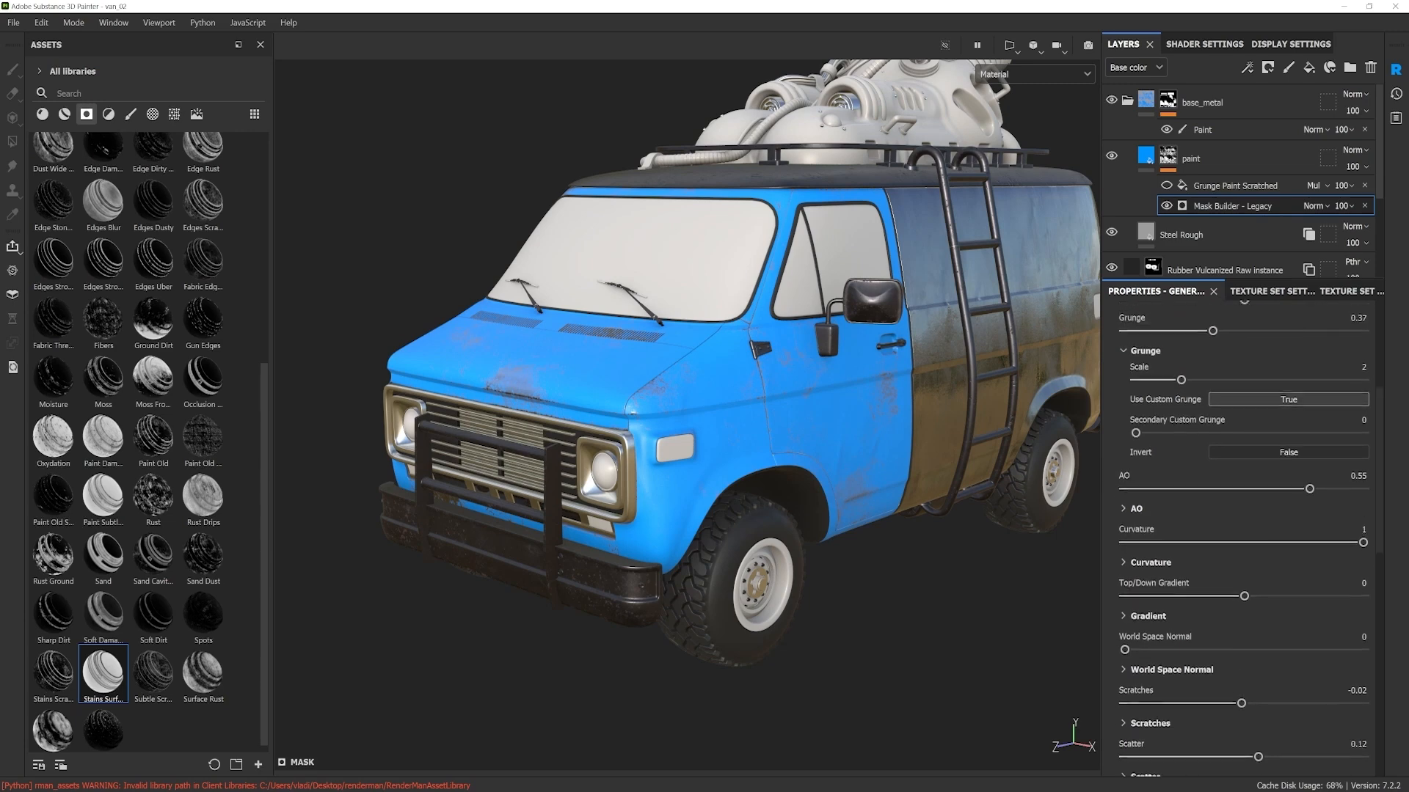
{"action": "left_click_drag", "start_coordinate": [1380, 583], "coordinate": [1380, 687]}
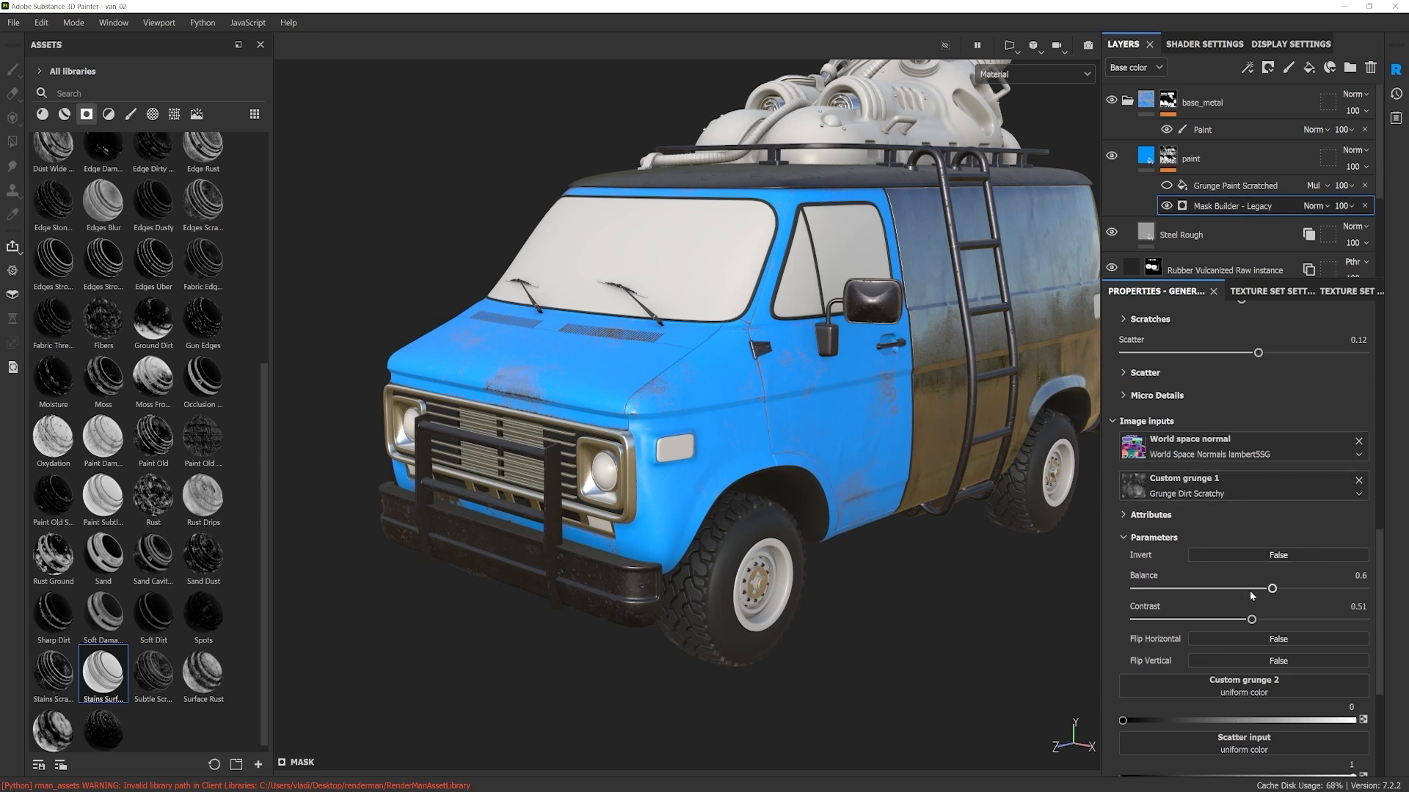
{"action": "mouse_move", "coordinate": [1273, 589]}
{"action": "left_mouse_down"}
{"action": "mouse_move", "coordinate": [1309, 590]}
{"action": "mouse_move", "coordinate": [1285, 620]}
{"action": "mouse_move", "coordinate": [1302, 620]}
{"action": "mouse_move", "coordinate": [1248, 592]}
{"action": "mouse_move", "coordinate": [1270, 592]}
{"action": "left_mouse_up"}
Step: Assign the Grunge Brushed texture to Custom grunge 1 and set its Contrast to 0.64
{"action": "left_click", "coordinate": [1234, 494]}
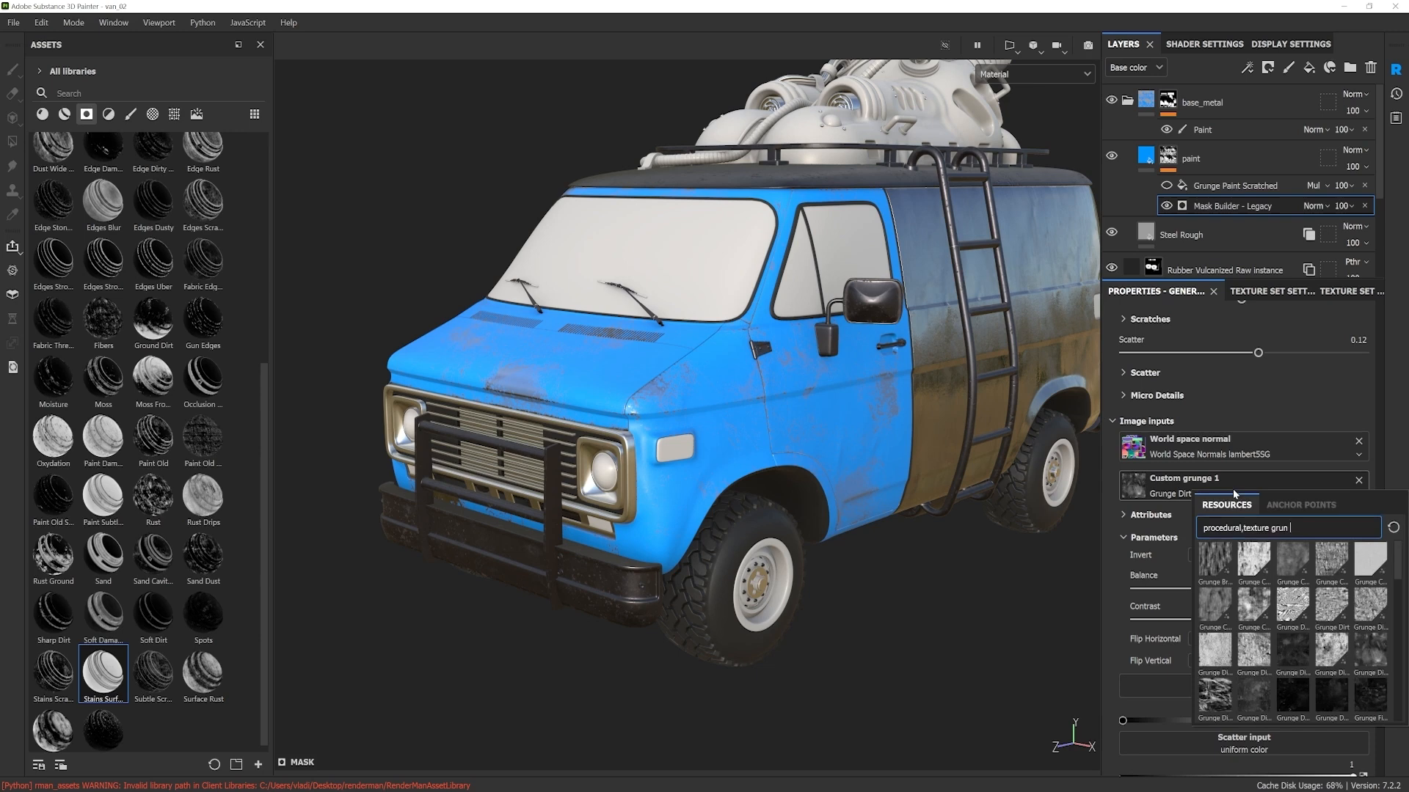
{"action": "left_click", "coordinate": [1213, 563]}
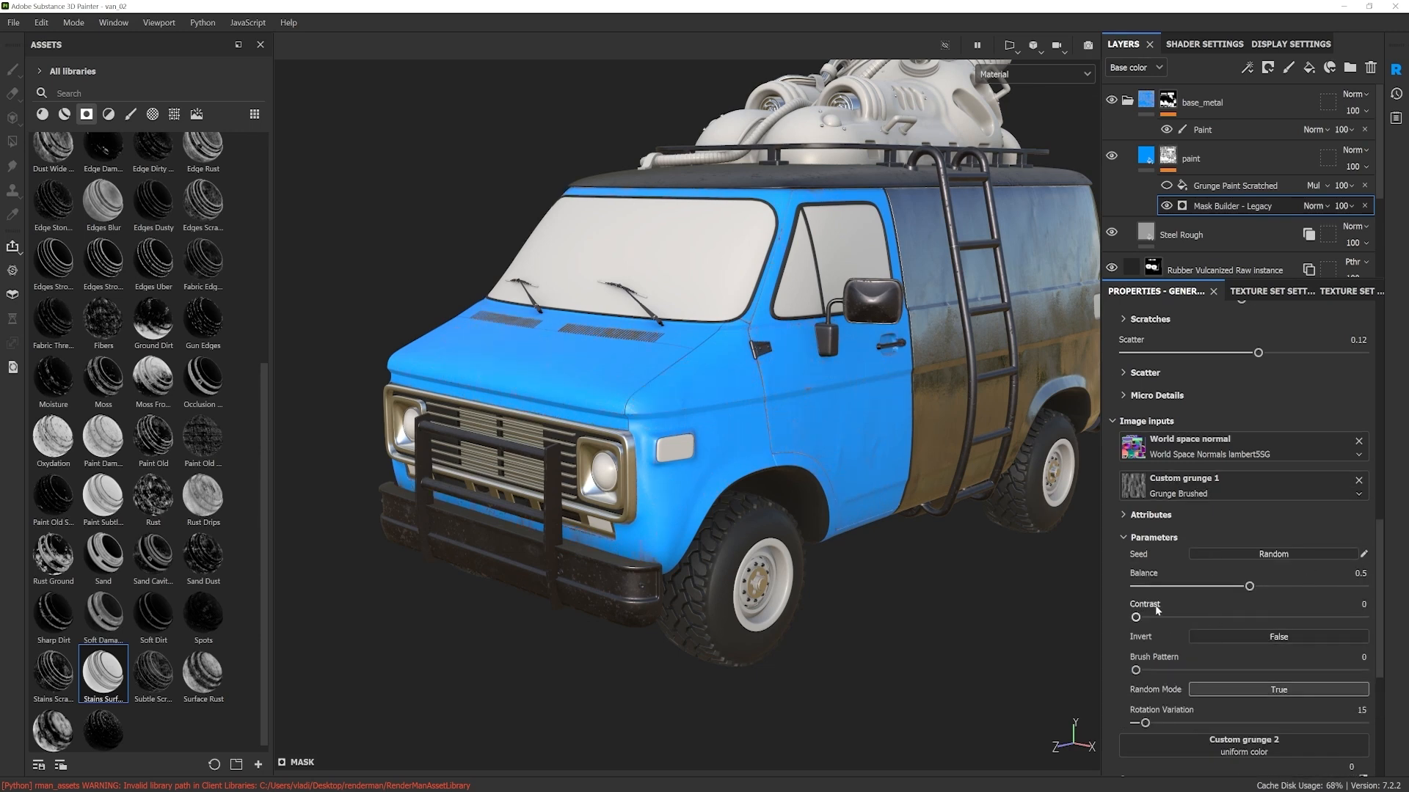
{"action": "mouse_move", "coordinate": [1135, 617]}
{"action": "left_mouse_down"}
{"action": "mouse_move", "coordinate": [1324, 621]}
{"action": "mouse_move", "coordinate": [1290, 631]}
{"action": "left_mouse_up"}
{"action": "left_click_drag", "start_coordinate": [715, 444], "coordinate": [793, 488], "text": "alt"}
{"action": "middle_click_drag", "start_coordinate": [792, 488], "coordinate": [765, 460], "text": "alt"}
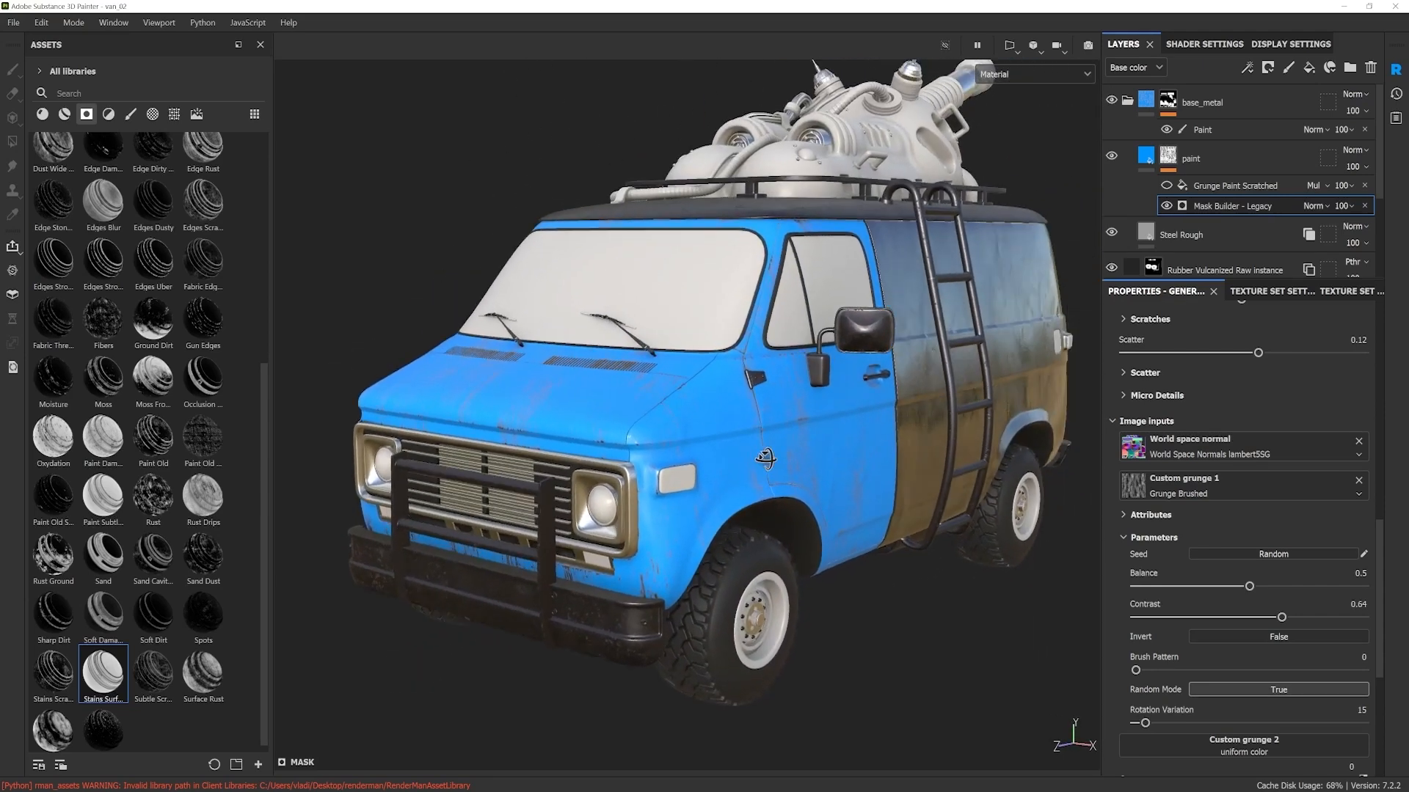
{"action": "left_click_drag", "start_coordinate": [764, 460], "coordinate": [786, 463], "text": "alt"}
Step: Assign the Grunge Dirt texture to Custom grunge 1 and check the wear on the van's front and side
{"action": "left_click", "coordinate": [1212, 485]}
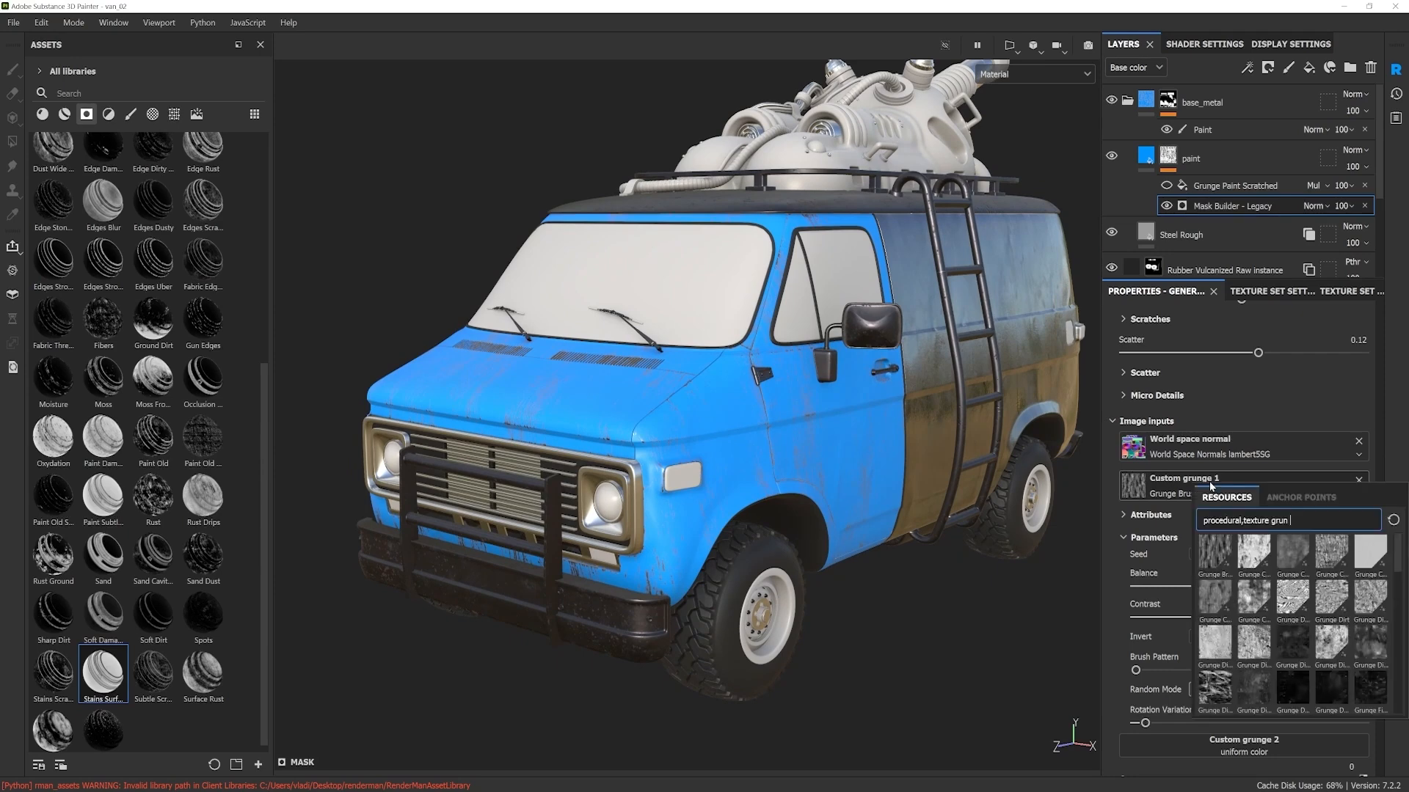
{"action": "left_click", "coordinate": [1331, 600]}
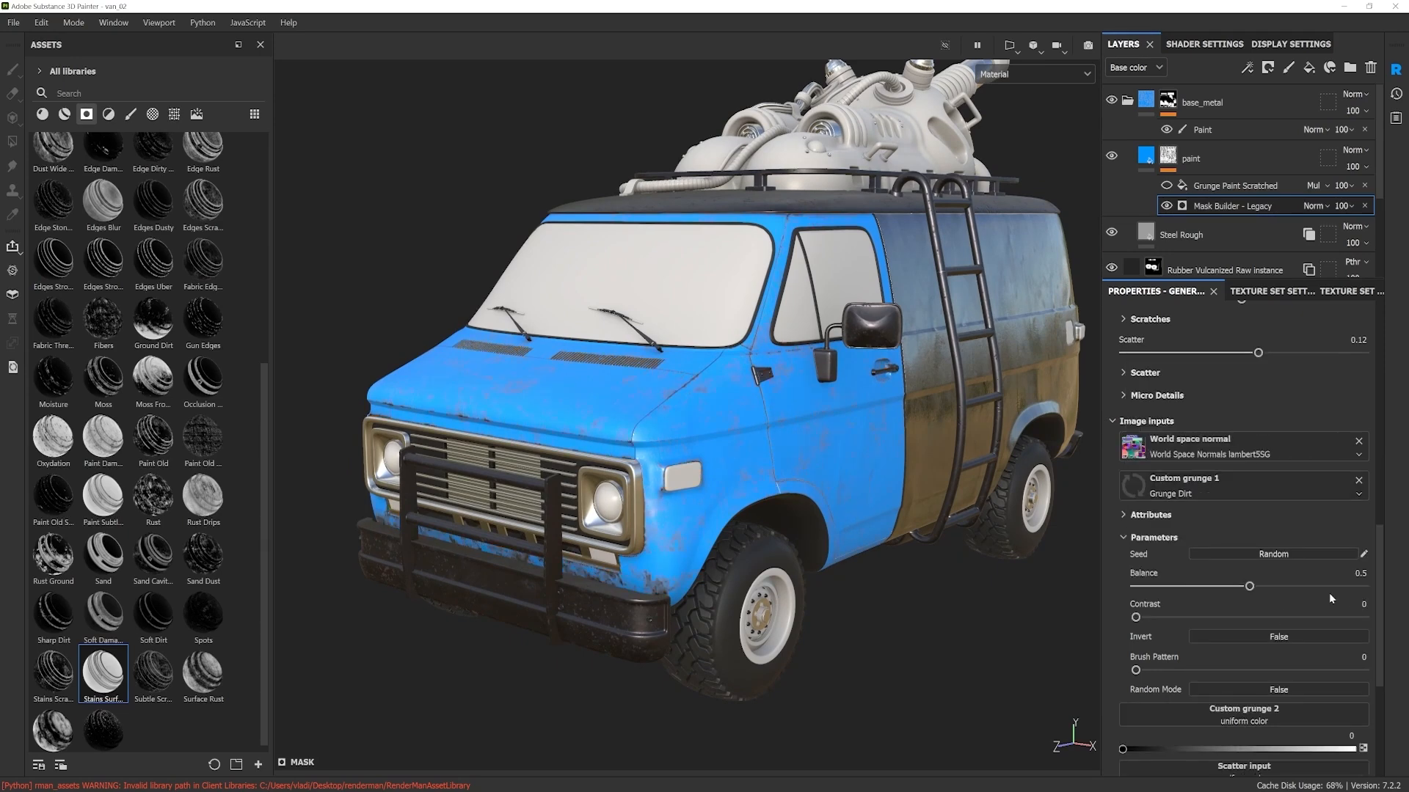
{"action": "mouse_move", "coordinate": [1033, 473]}
{"action": "left_mouse_down", "text": "alt"}
{"action": "mouse_move", "coordinate": [675, 487]}
{"action": "mouse_move", "coordinate": [860, 490]}
{"action": "left_mouse_up", "text": "alt"}
{"action": "mouse_move", "coordinate": [860, 491]}
{"action": "right_mouse_down", "text": "shift"}
{"action": "mouse_move", "coordinate": [730, 470]}
{"action": "mouse_move", "coordinate": [796, 472]}
{"action": "right_mouse_up", "text": "shift"}
{"action": "left_click_drag", "start_coordinate": [786, 472], "coordinate": [781, 518], "text": "alt"}
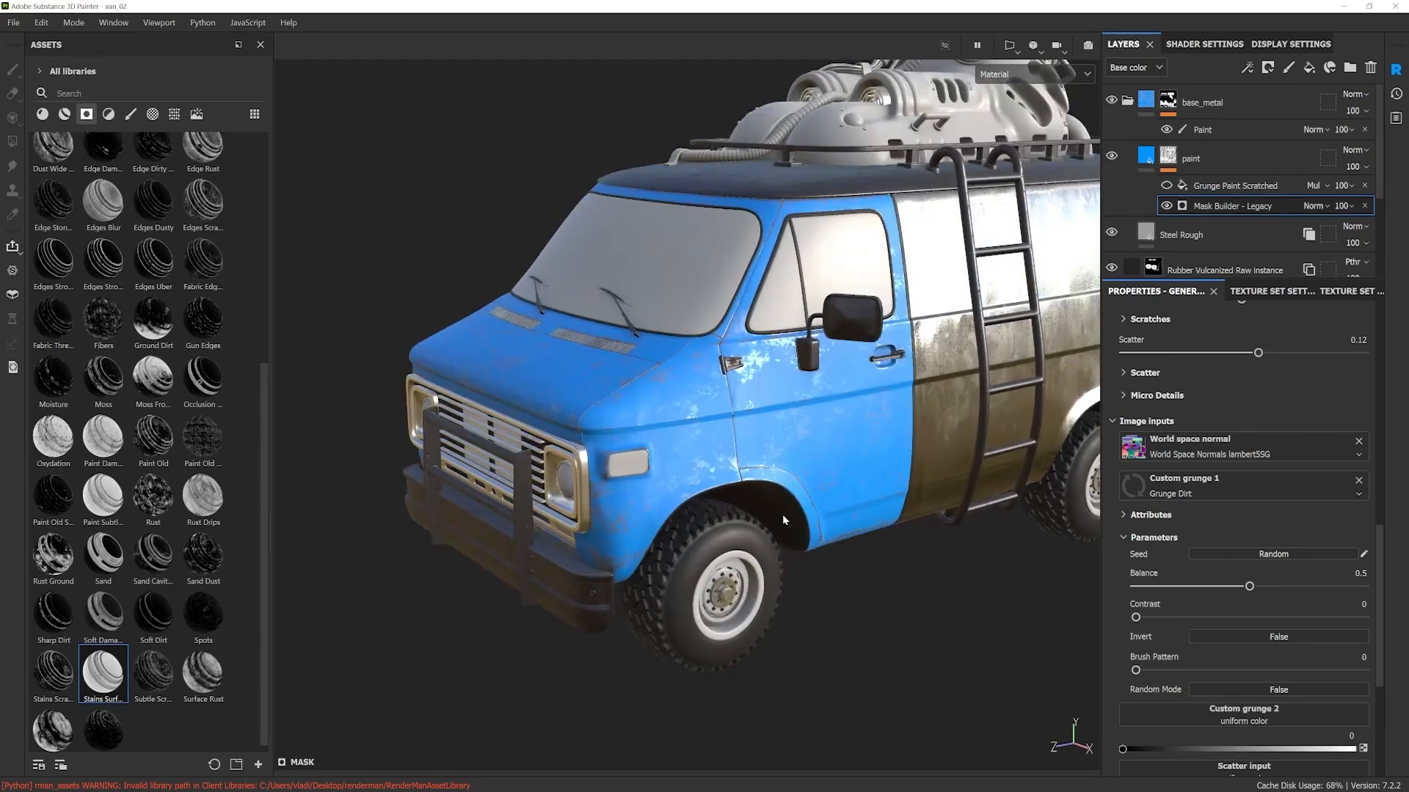
{"action": "middle_click_drag", "start_coordinate": [797, 484], "coordinate": [879, 522], "text": "alt"}
{"action": "right_click_drag", "start_coordinate": [879, 522], "coordinate": [837, 509], "text": "shift"}
{"action": "left_click_drag", "start_coordinate": [837, 509], "coordinate": [837, 500], "text": "alt"}
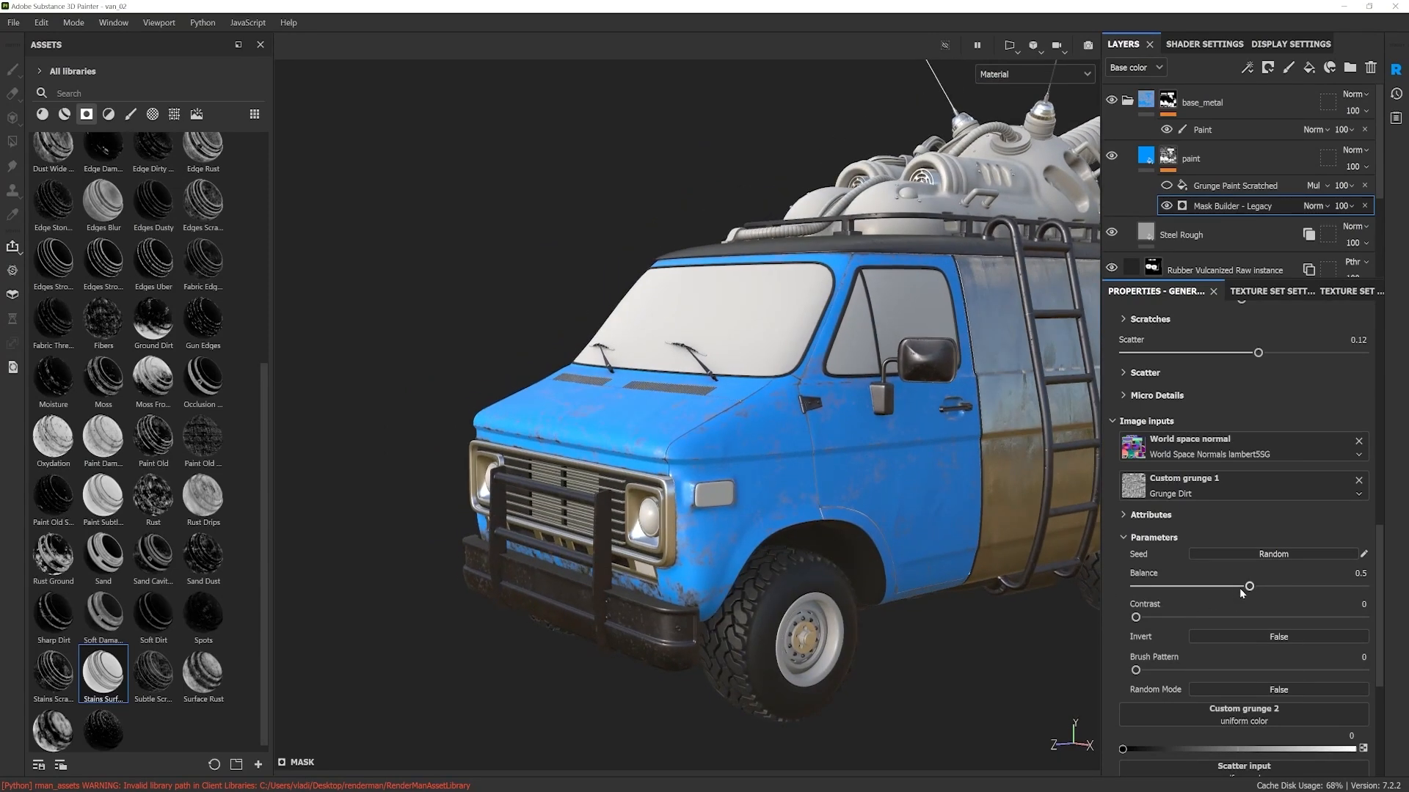
Step: Set the Grunge Dirt texture's Contrast to 0.37 and its Balance to 0.25
{"action": "left_click_drag", "start_coordinate": [1136, 617], "coordinate": [1220, 617]}
{"action": "left_click_drag", "start_coordinate": [987, 559], "coordinate": [909, 555], "text": "alt"}
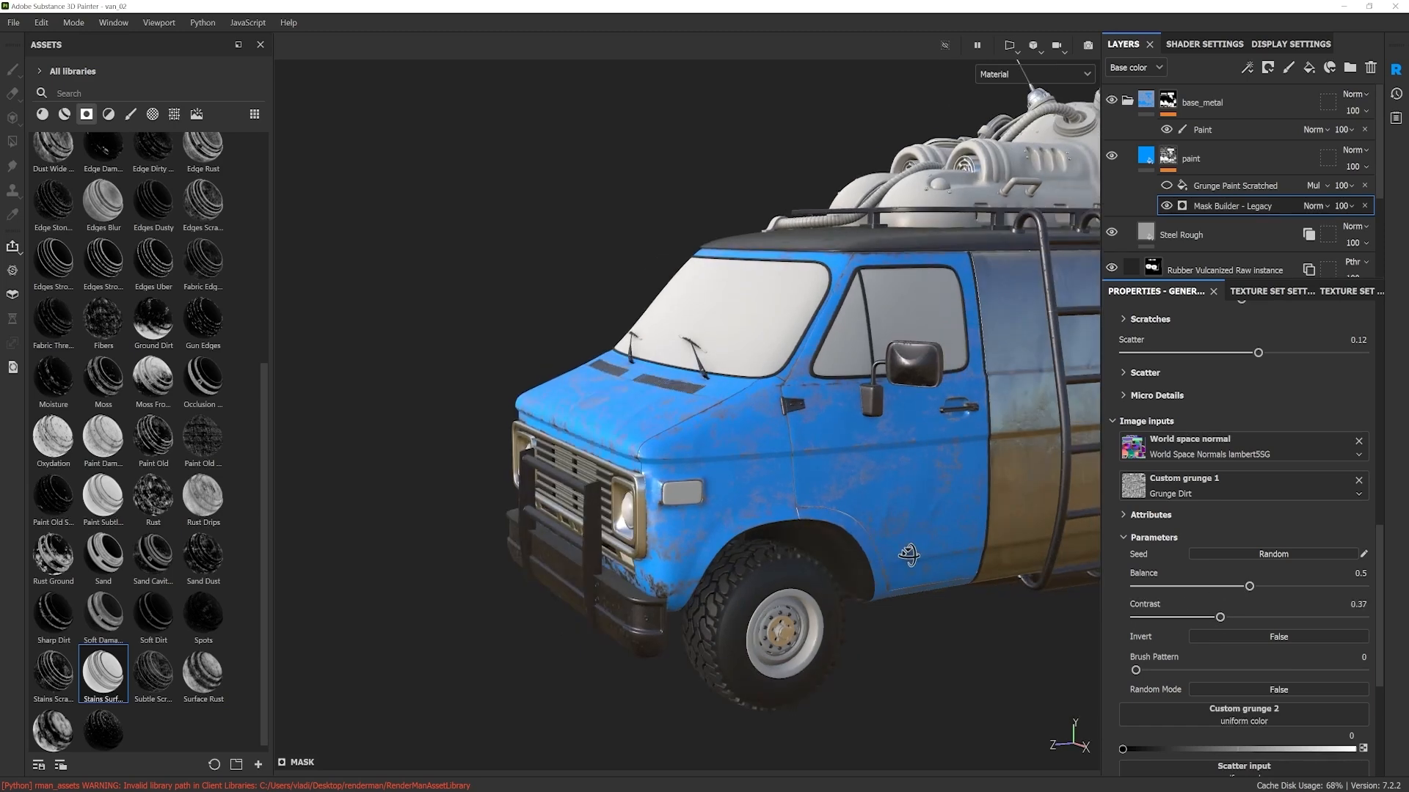
{"action": "left_click_drag", "start_coordinate": [1249, 587], "coordinate": [1184, 586]}
{"action": "right_click_drag", "start_coordinate": [903, 492], "coordinate": [794, 481], "text": "shift"}
{"action": "scroll", "coordinate": [797, 506], "scroll_direction": "up", "scroll_amount": 3}
{"action": "left_click_drag", "start_coordinate": [799, 512], "coordinate": [844, 510], "text": "alt"}
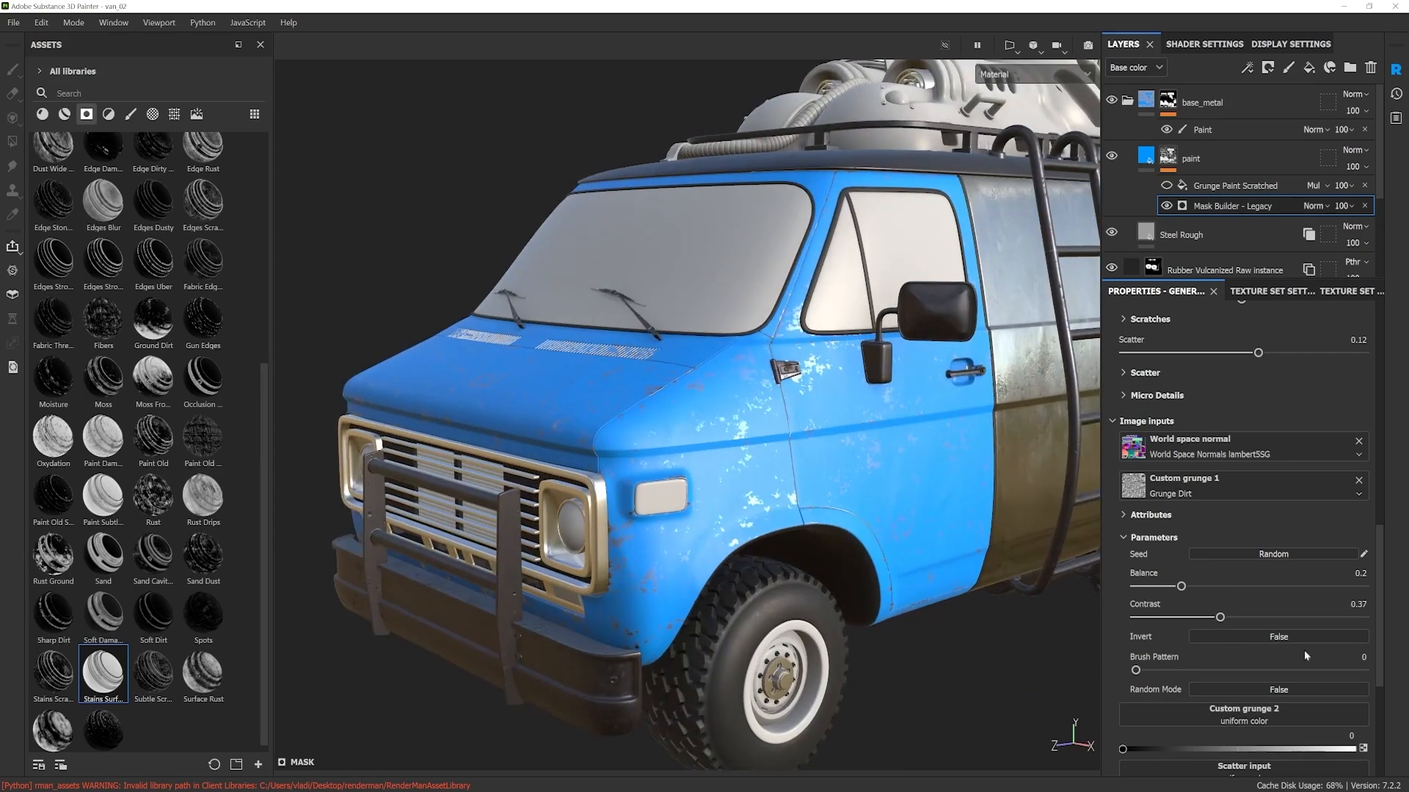
{"action": "mouse_move", "coordinate": [1183, 587]}
{"action": "left_mouse_down"}
{"action": "mouse_move", "coordinate": [1168, 590]}
{"action": "mouse_move", "coordinate": [1217, 588]}
{"action": "mouse_move", "coordinate": [1190, 609]}
{"action": "left_mouse_up"}
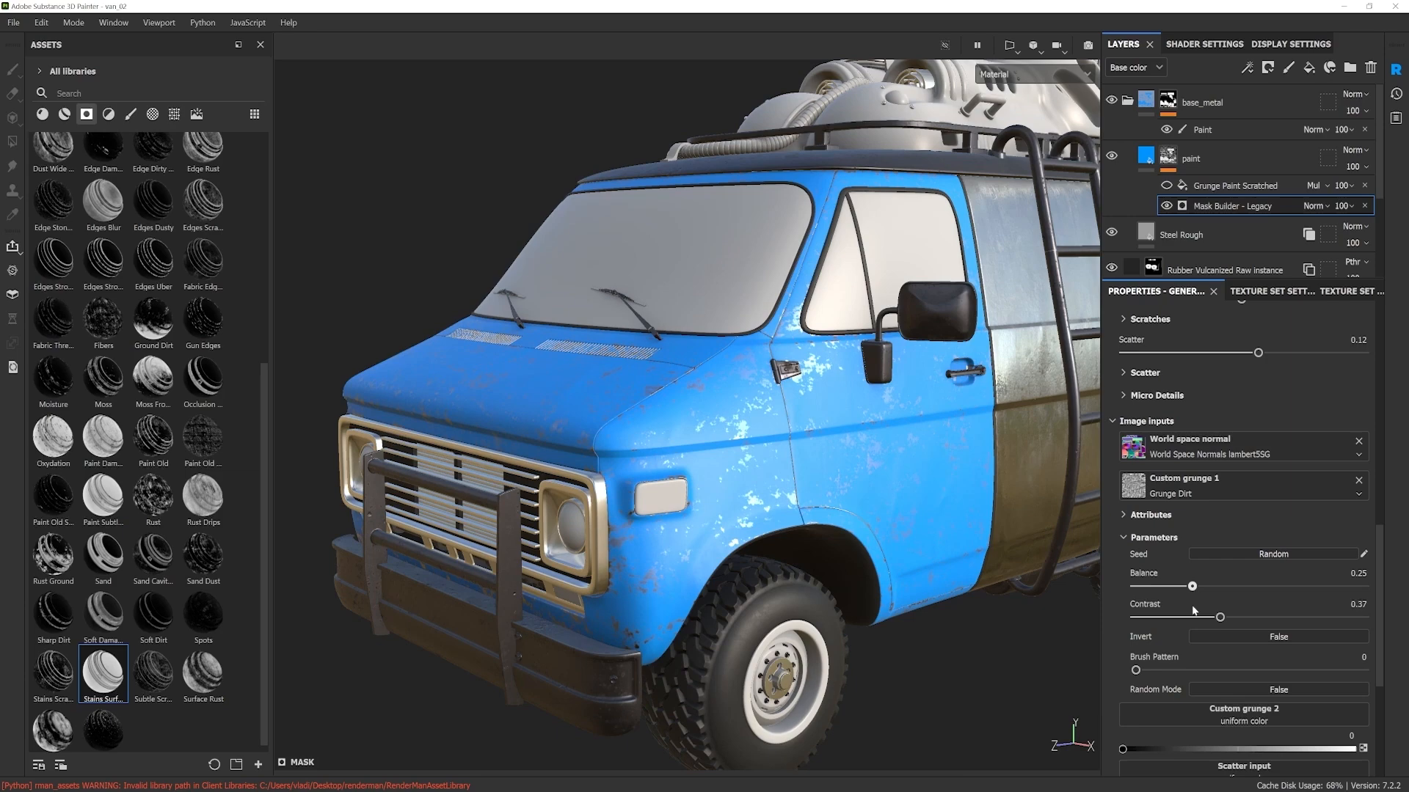
{"action": "mouse_move", "coordinate": [798, 506]}
{"action": "left_mouse_down", "text": "alt"}
{"action": "mouse_move", "coordinate": [902, 566]}
{"action": "mouse_move", "coordinate": [820, 484]}
{"action": "mouse_move", "coordinate": [845, 491]}
{"action": "left_mouse_up", "text": "alt"}
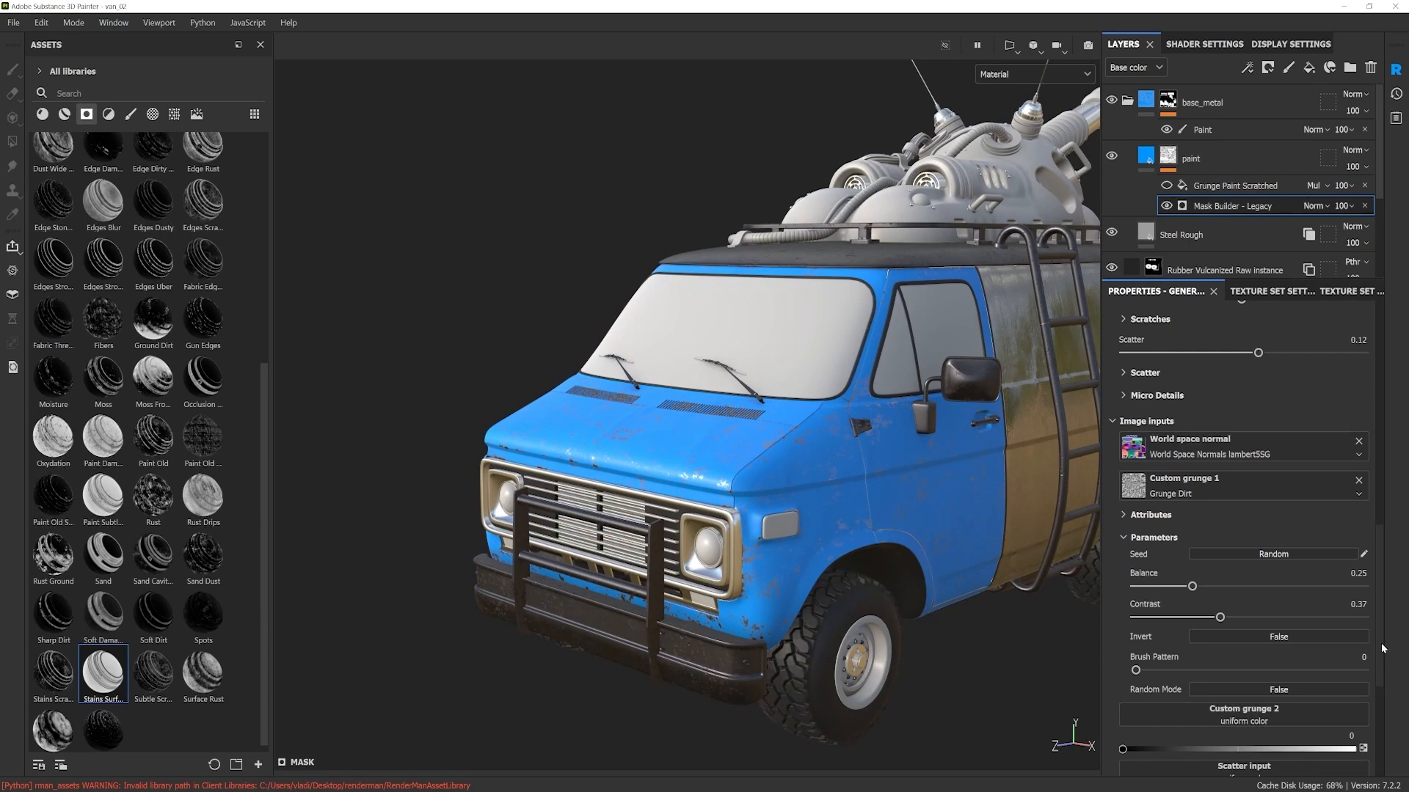
Step: Make the Grunge Paint Scratched fill in the paint layer's mask visible
{"action": "scroll", "coordinate": [1381, 653], "scroll_direction": "down", "scroll_amount": 1}
{"action": "scroll", "coordinate": [1381, 655], "scroll_direction": "up", "scroll_amount": 10}
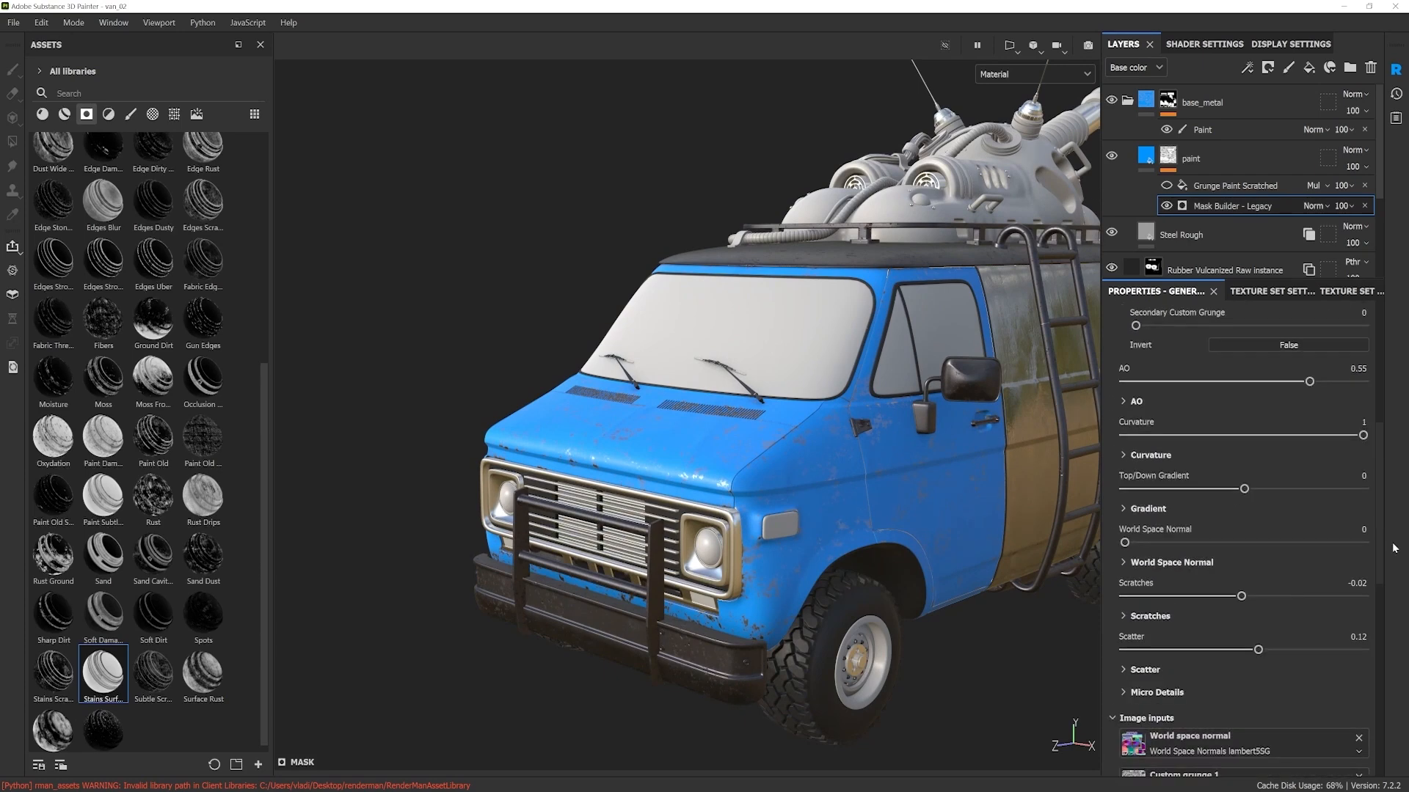
{"action": "left_click_drag", "start_coordinate": [1398, 503], "coordinate": [1405, 484]}
{"action": "mouse_move", "coordinate": [765, 435]}
{"action": "left_mouse_down", "text": "alt"}
{"action": "mouse_move", "coordinate": [751, 498]}
{"action": "mouse_move", "coordinate": [887, 463]}
{"action": "mouse_move", "coordinate": [785, 426]}
{"action": "left_mouse_up", "text": "alt"}
{"action": "left_click_drag", "start_coordinate": [884, 442], "coordinate": [820, 465], "text": "alt"}
{"action": "right_click_drag", "start_coordinate": [820, 465], "coordinate": [817, 467], "text": "shift"}
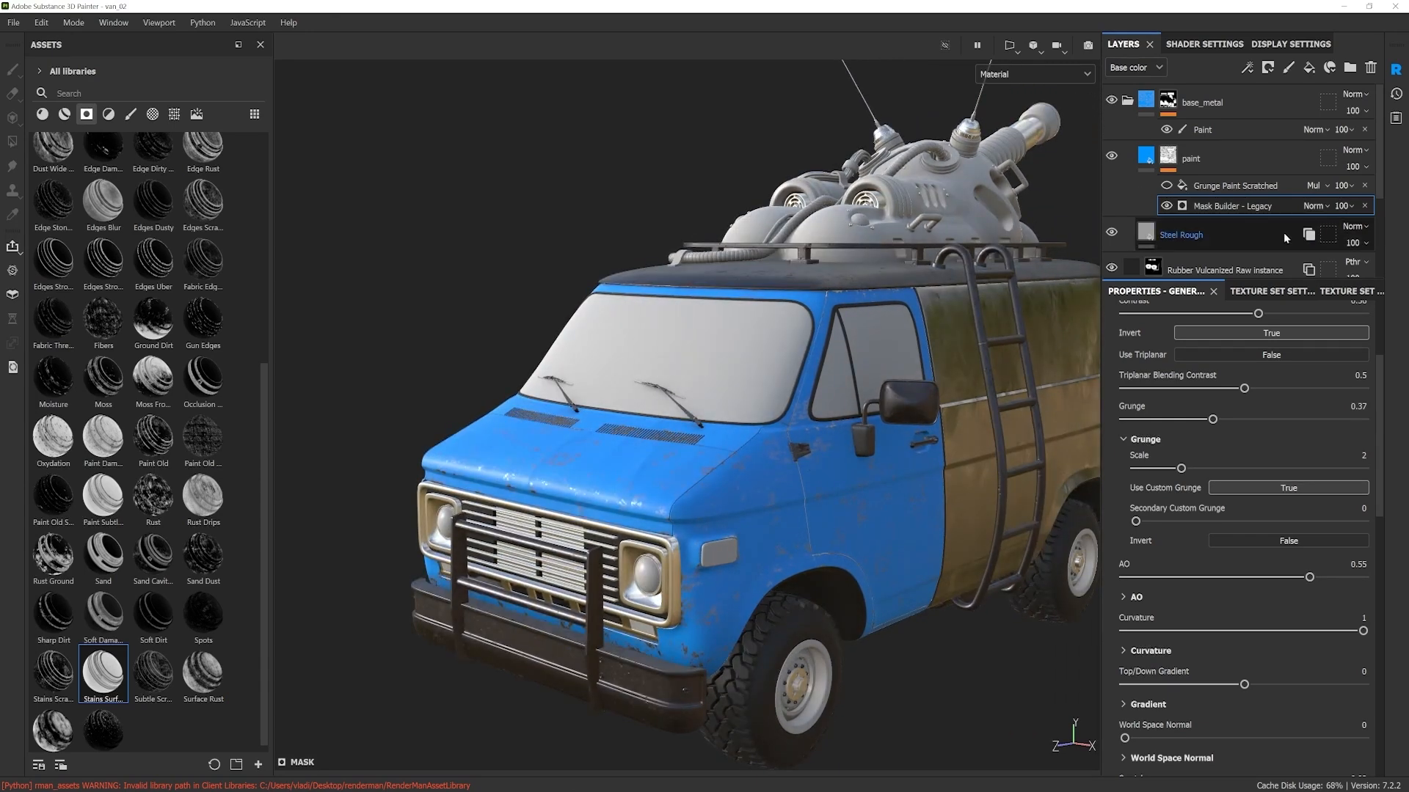
{"action": "left_click", "coordinate": [1224, 185]}
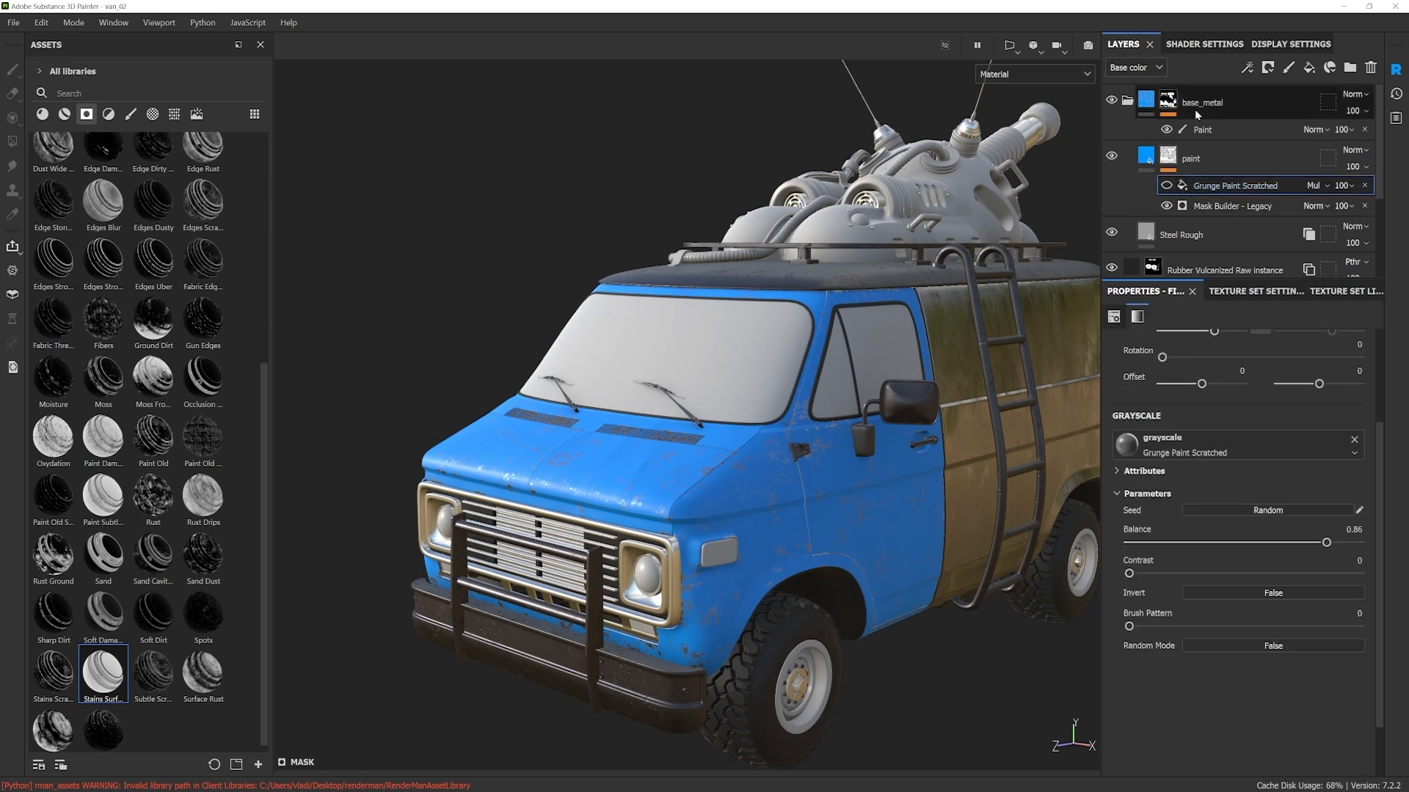
{"action": "left_click", "coordinate": [1167, 186]}
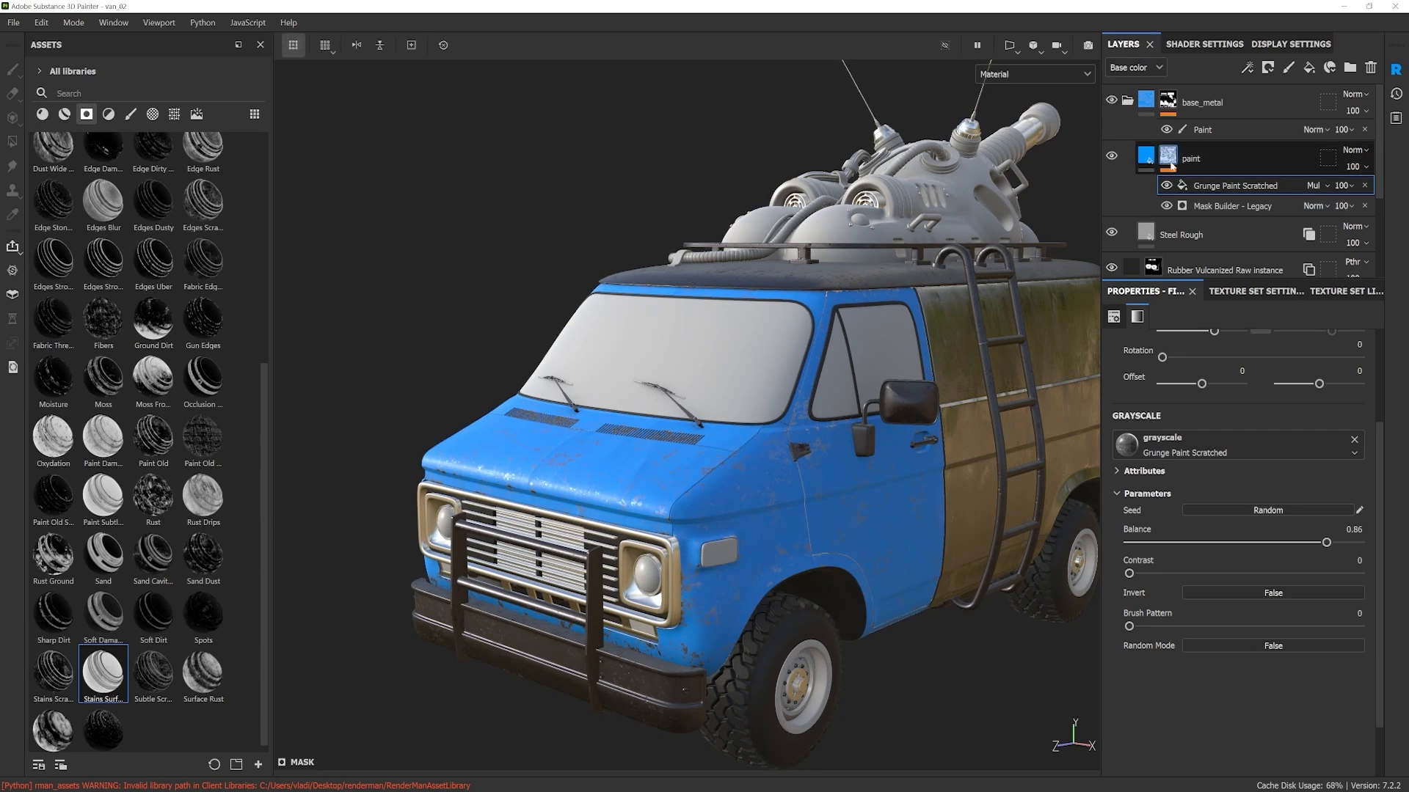
{"action": "left_click", "coordinate": [1184, 171]}
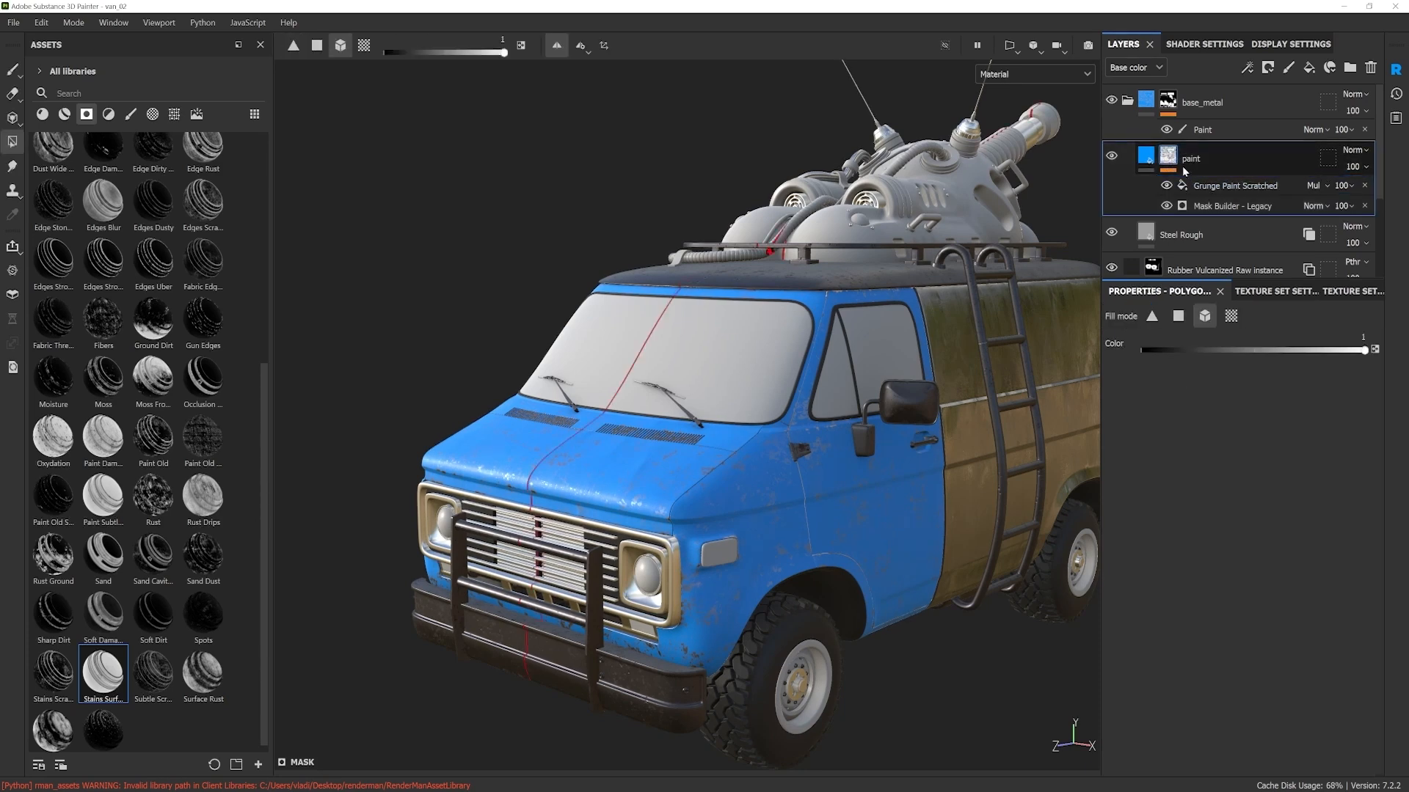
{"action": "right_click", "coordinate": [1169, 156]}
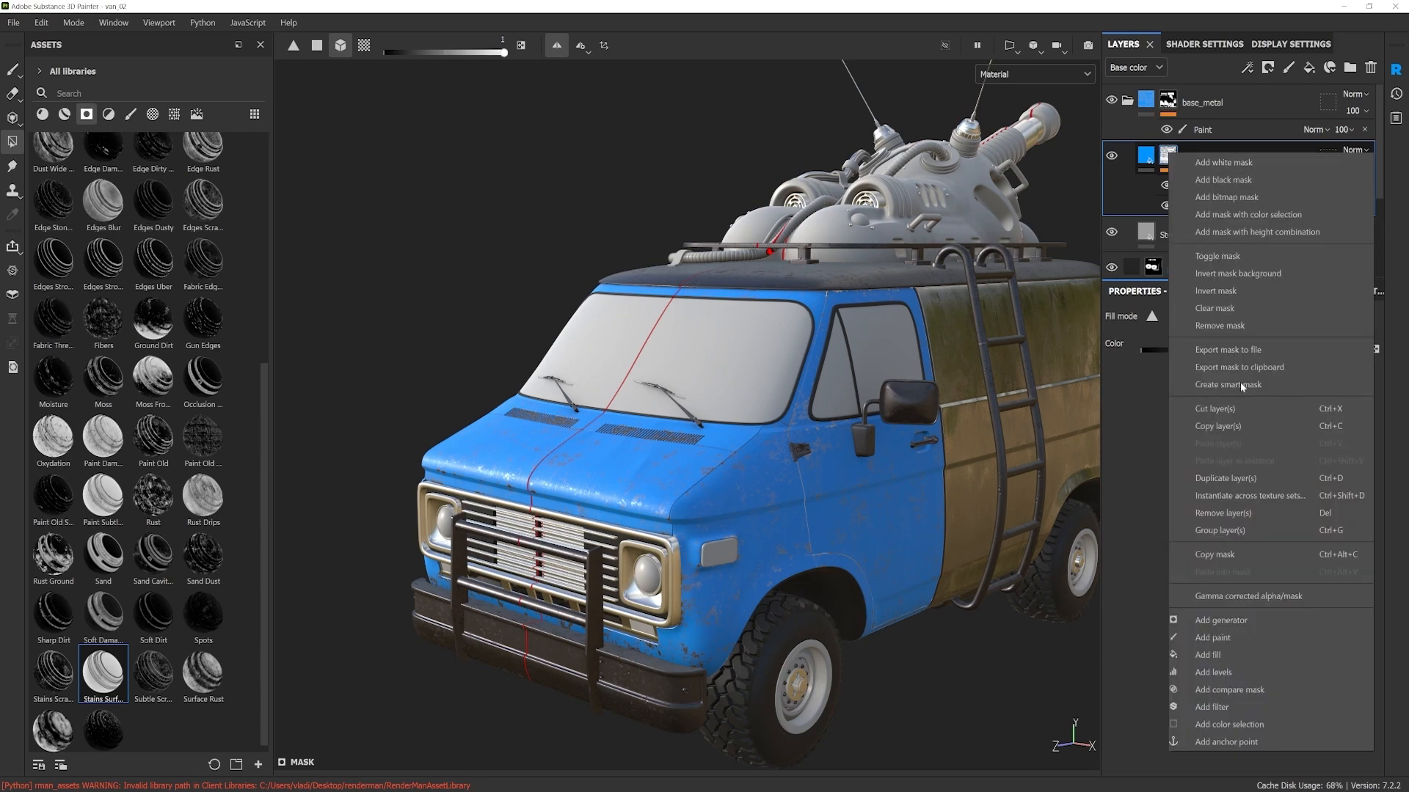
{"action": "left_click", "coordinate": [1224, 654]}
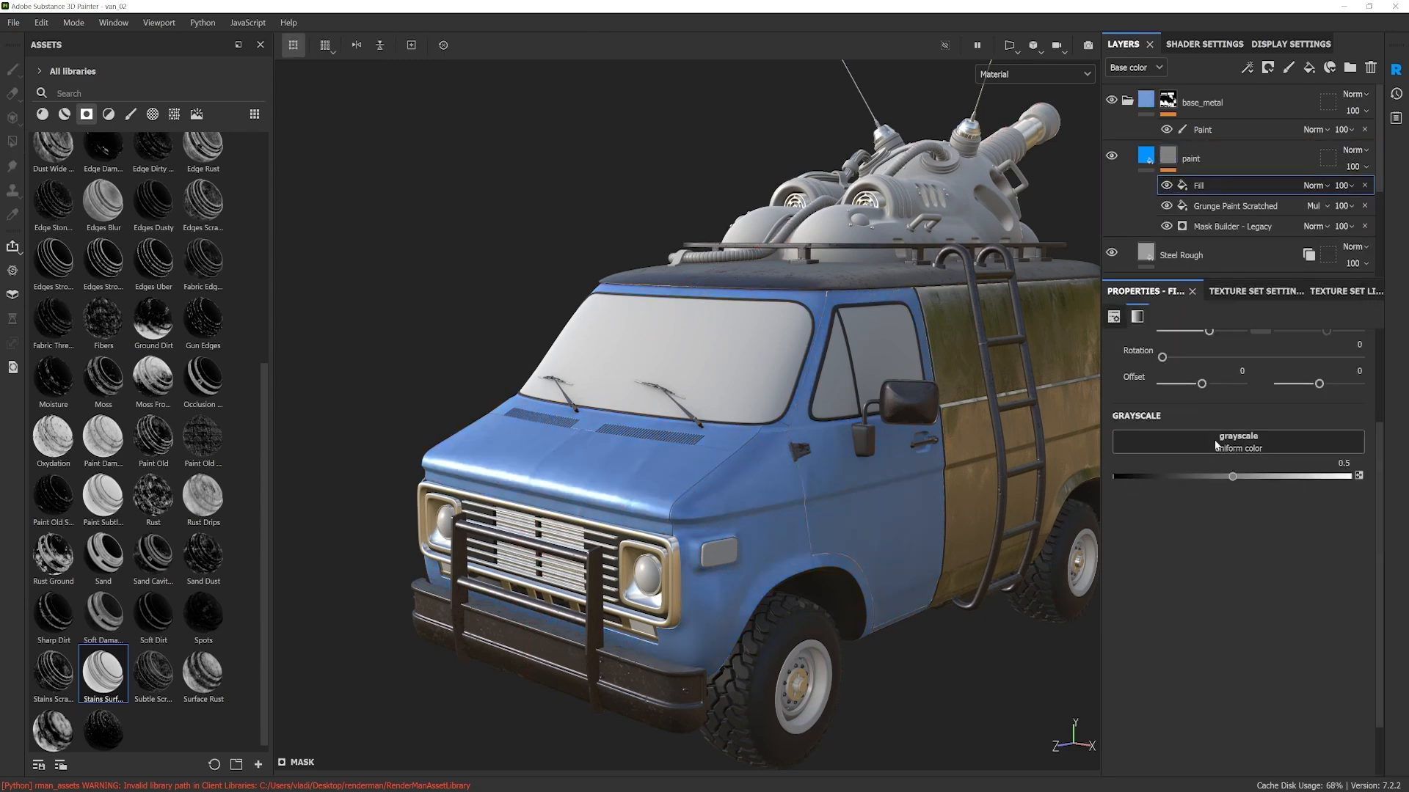
{"action": "left_click", "coordinate": [1217, 443]}
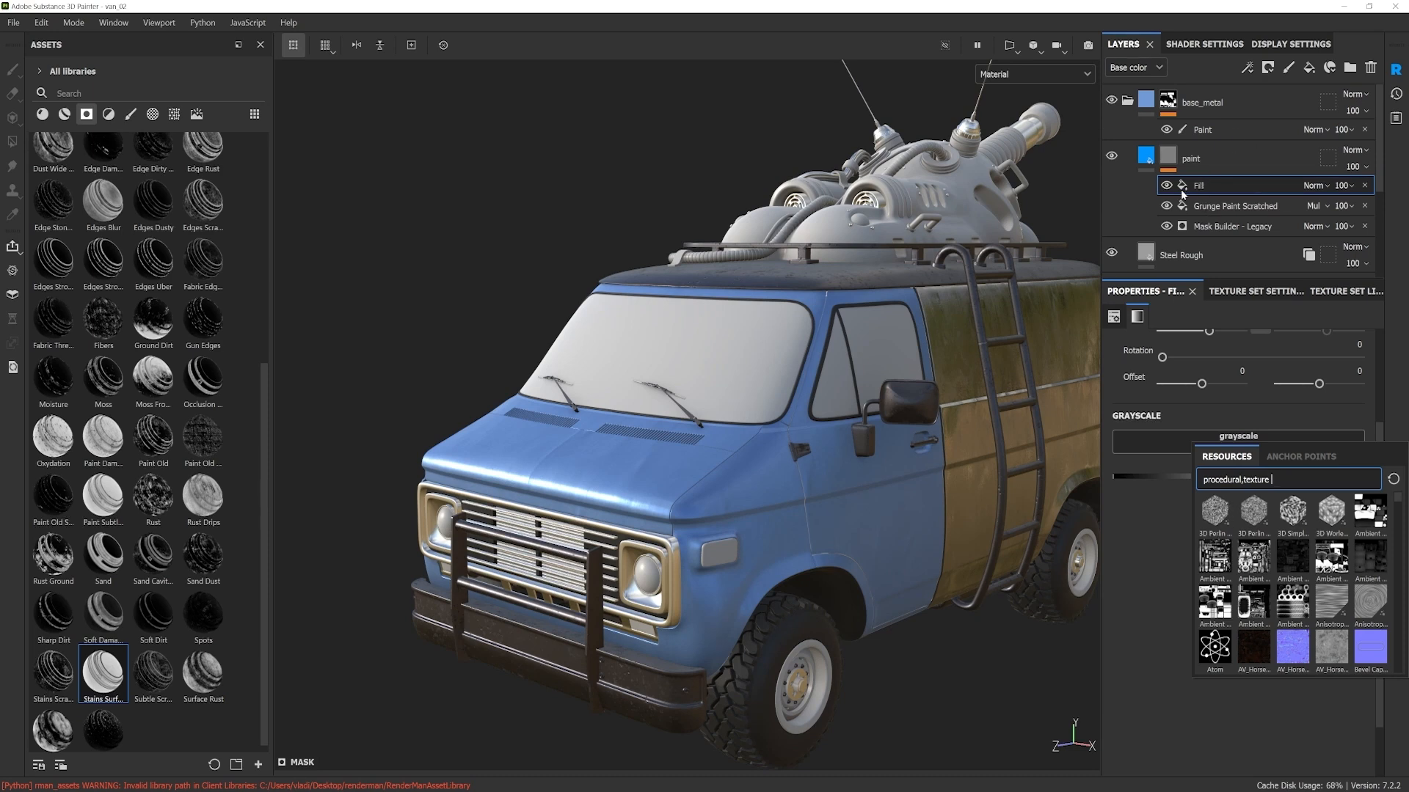
{"action": "left_click", "coordinate": [1154, 559]}
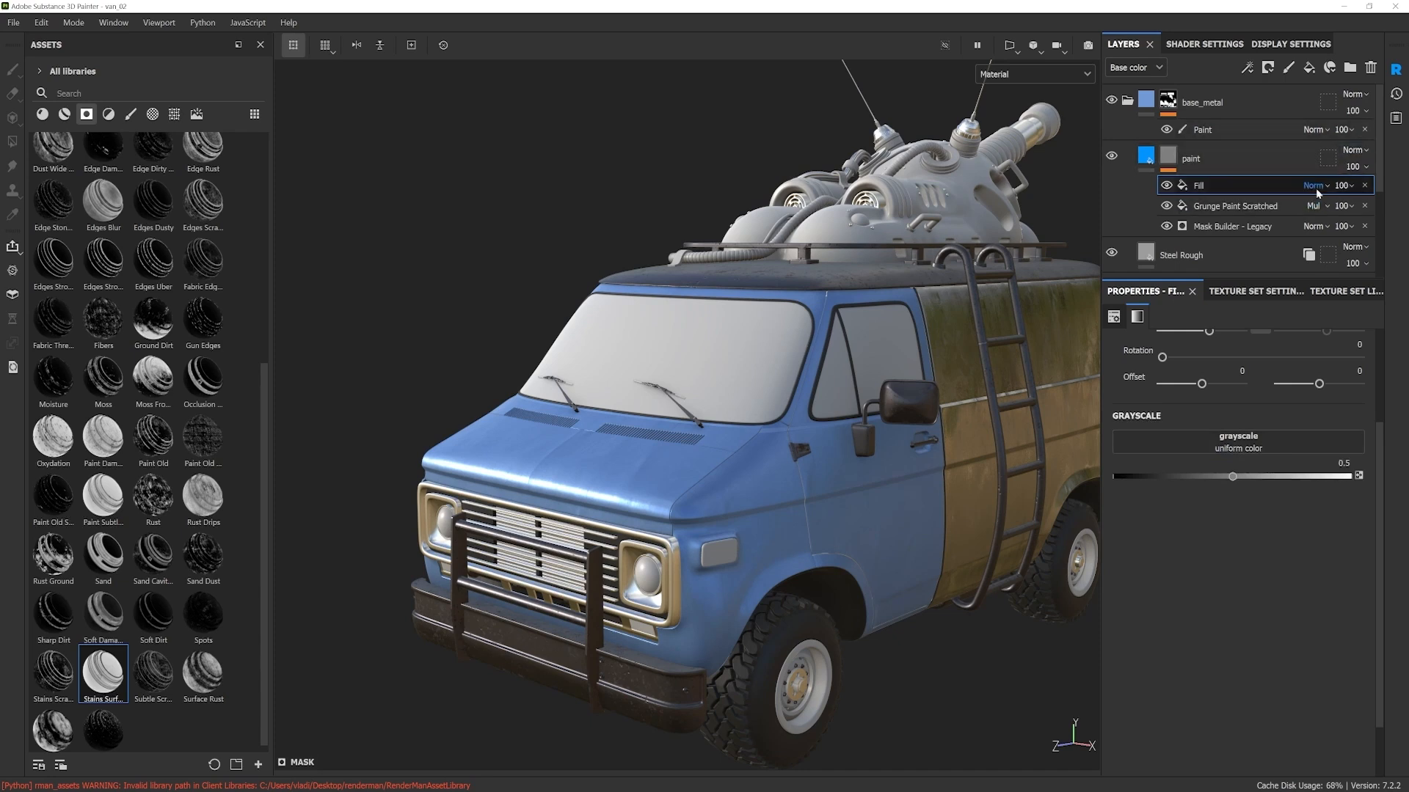
{"action": "left_click", "coordinate": [1365, 186]}
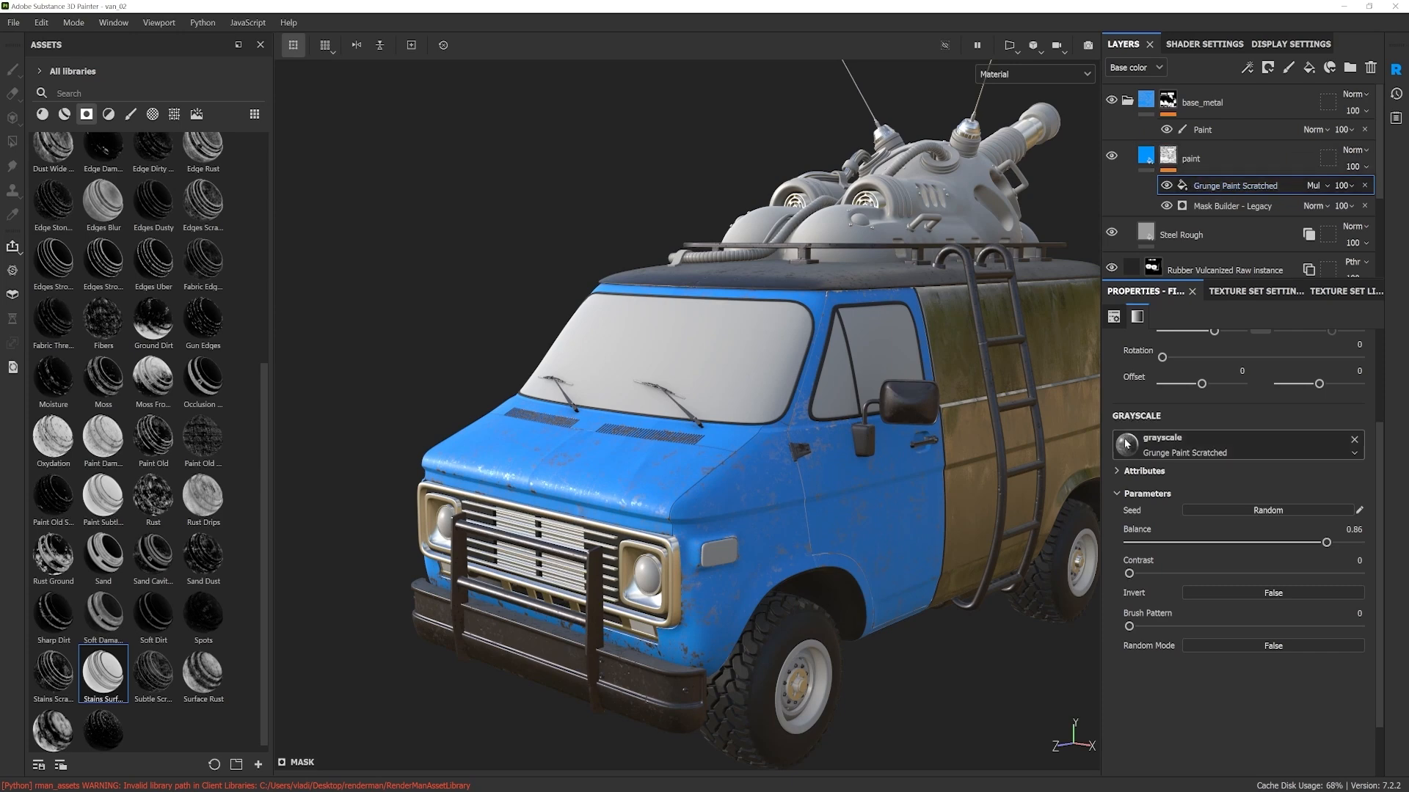
Step: Examine the paint wear on the van's hood, front and side with the Grunge Paint Scratched fill active
{"action": "left_click", "coordinate": [1177, 450]}
{"action": "scroll", "coordinate": [796, 471], "scroll_direction": "up", "scroll_amount": 6}
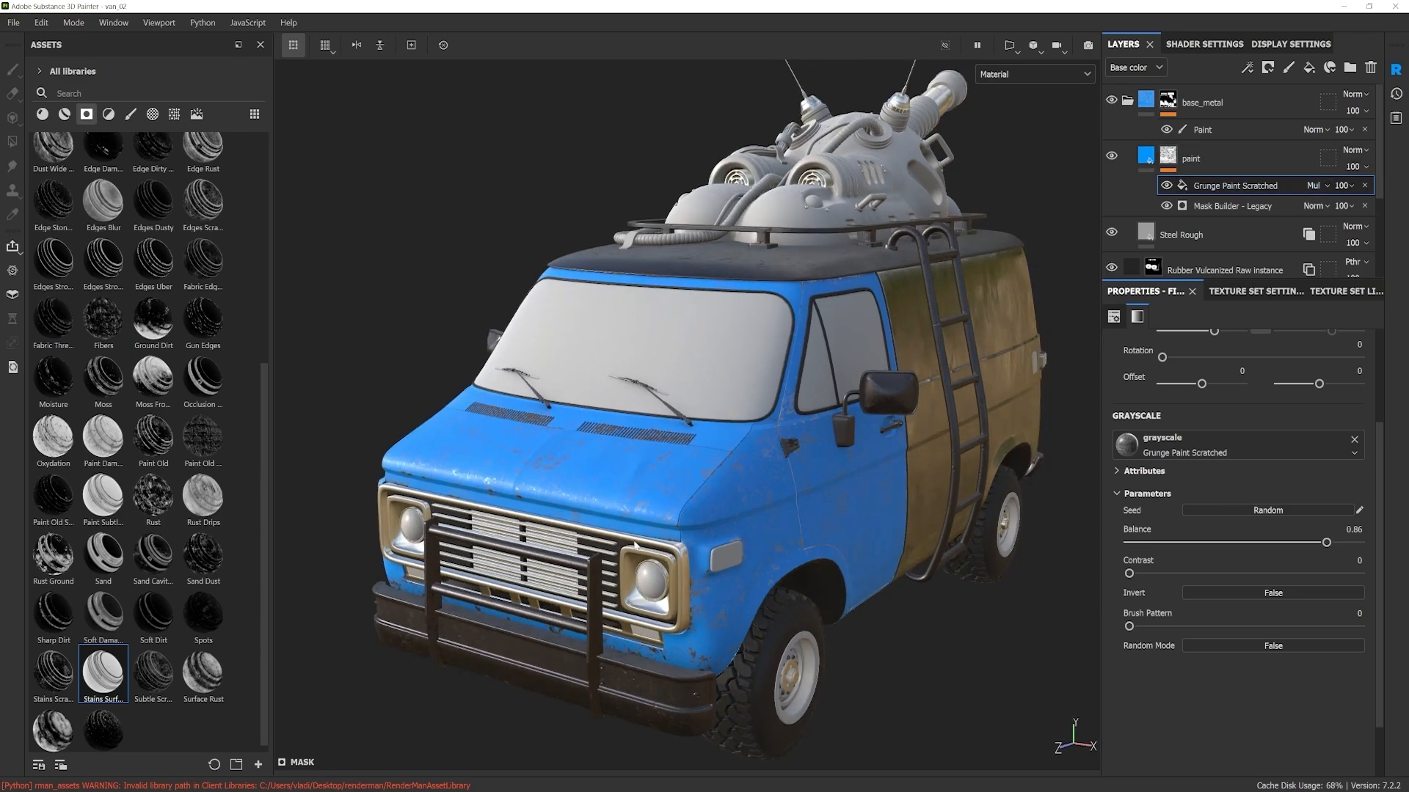
{"action": "right_click_drag", "start_coordinate": [714, 522], "coordinate": [596, 531], "text": "shift"}
{"action": "left_click_drag", "start_coordinate": [605, 536], "coordinate": [540, 516], "text": "alt"}
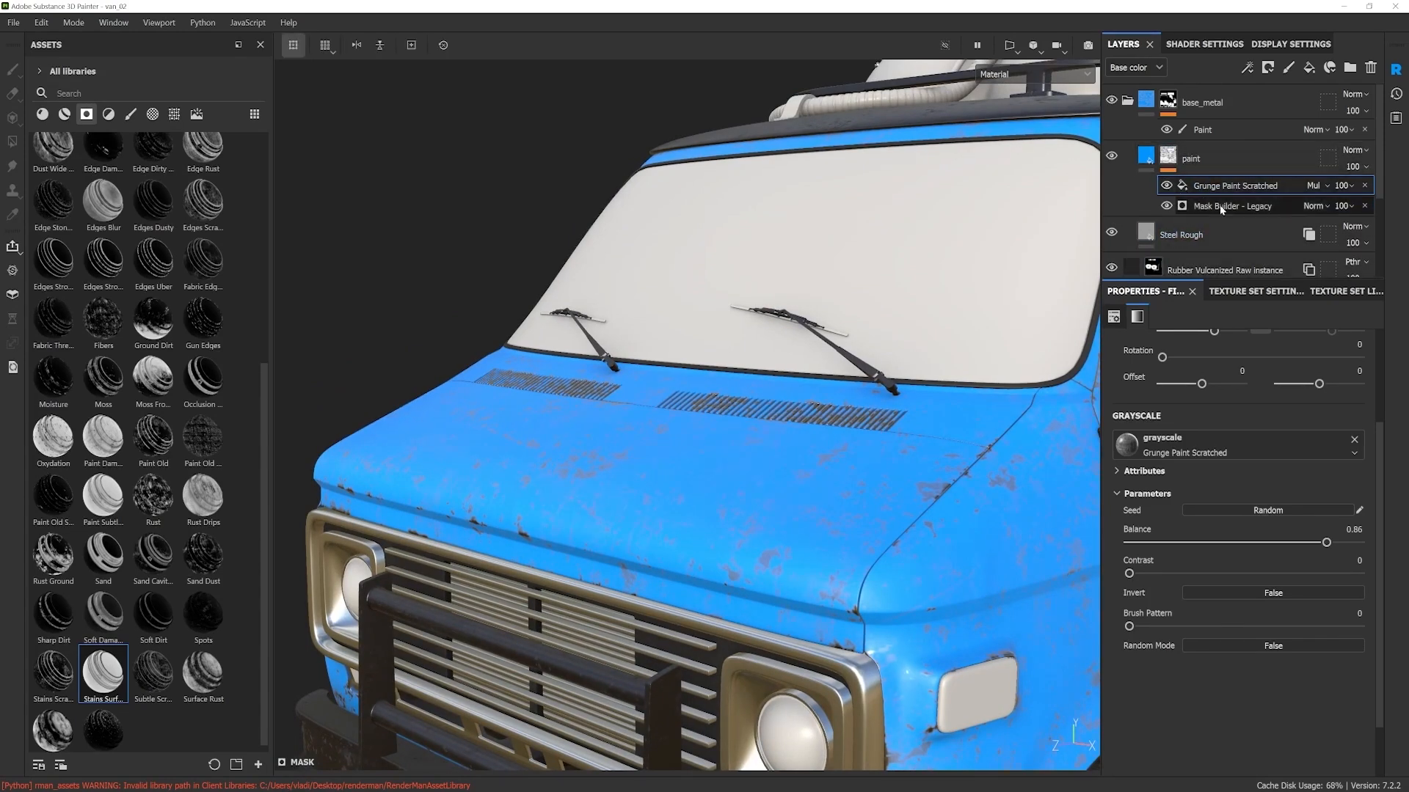
{"action": "scroll", "coordinate": [817, 505], "scroll_direction": "down", "scroll_amount": 2}
{"action": "mouse_move", "coordinate": [818, 506]}
{"action": "left_mouse_down", "text": "alt"}
{"action": "mouse_move", "coordinate": [792, 528]}
{"action": "mouse_move", "coordinate": [773, 514]}
{"action": "mouse_move", "coordinate": [841, 499]}
{"action": "mouse_move", "coordinate": [722, 500]}
{"action": "mouse_move", "coordinate": [817, 491]}
{"action": "left_mouse_up", "text": "alt"}
{"action": "scroll", "coordinate": [816, 530], "scroll_direction": "down", "scroll_amount": 3}
{"action": "right_click_drag", "start_coordinate": [817, 491], "coordinate": [831, 492], "text": "shift"}
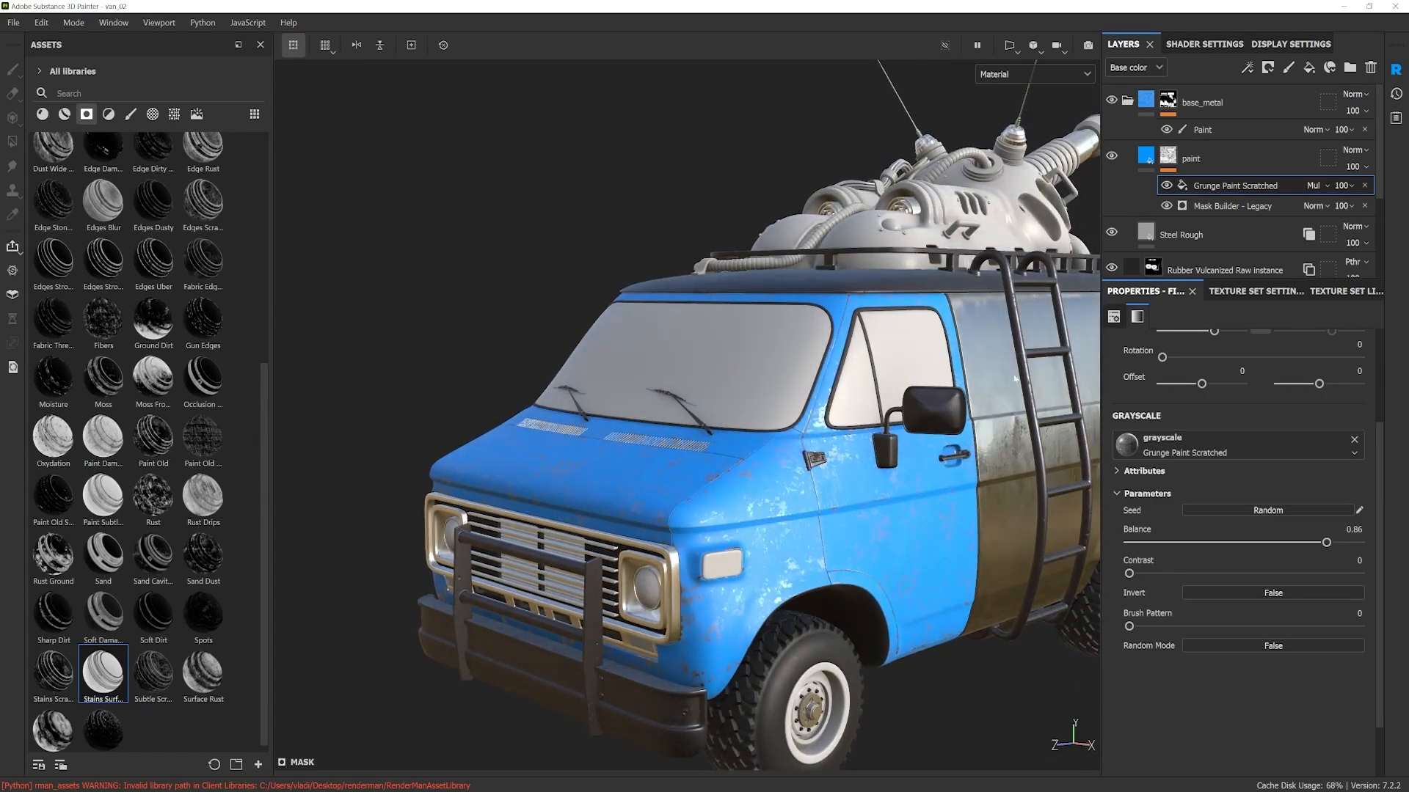
Step: Disable Use Custom Grunge in the paint mask's Mask Builder generator and check the wear around the van's front
{"action": "left_click", "coordinate": [1235, 208]}
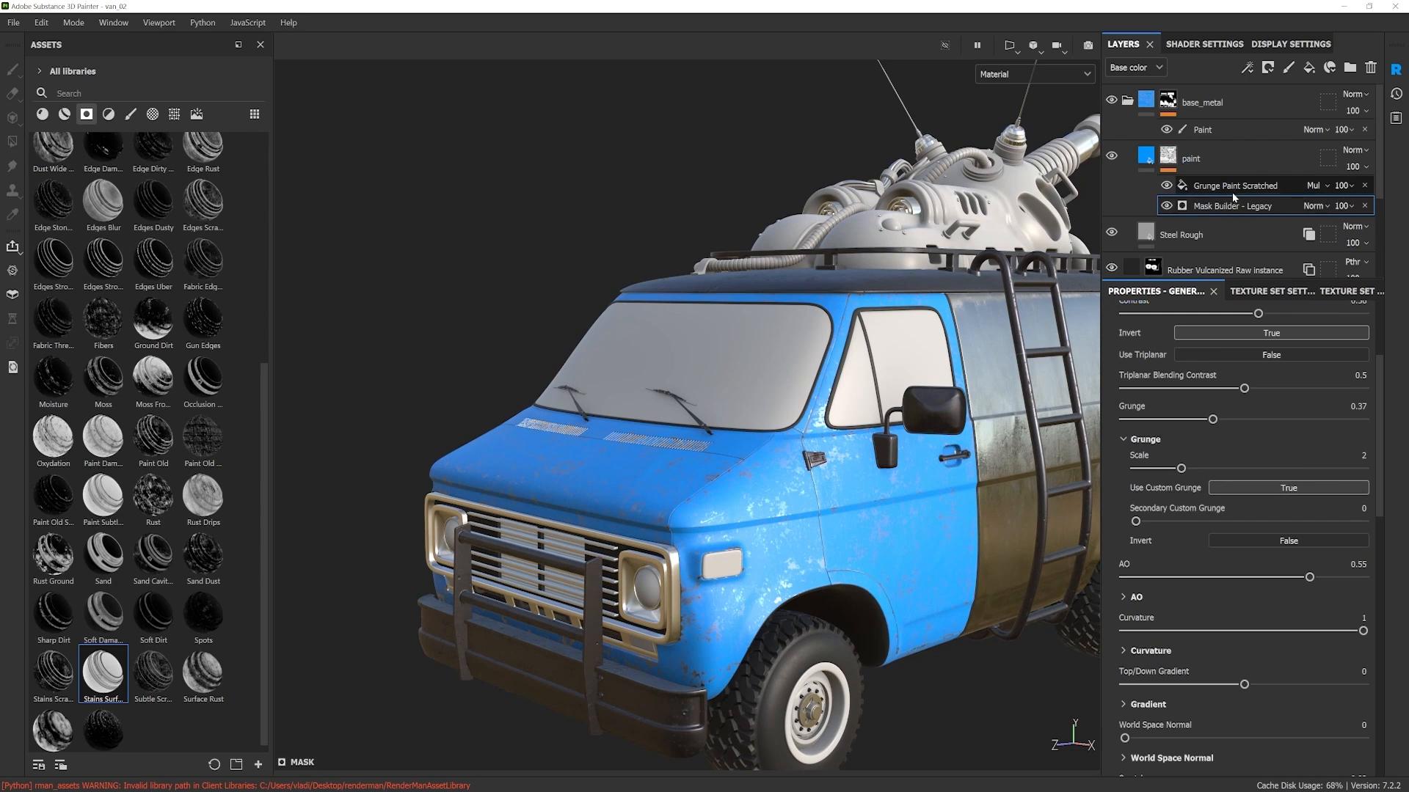
{"action": "mouse_move", "coordinate": [1381, 521]}
{"action": "left_mouse_down"}
{"action": "mouse_move", "coordinate": [1369, 657]}
{"action": "mouse_move", "coordinate": [1385, 526]}
{"action": "left_mouse_up"}
{"action": "left_click", "coordinate": [1288, 475]}
{"action": "left_click_drag", "start_coordinate": [909, 513], "coordinate": [838, 455], "text": "alt"}
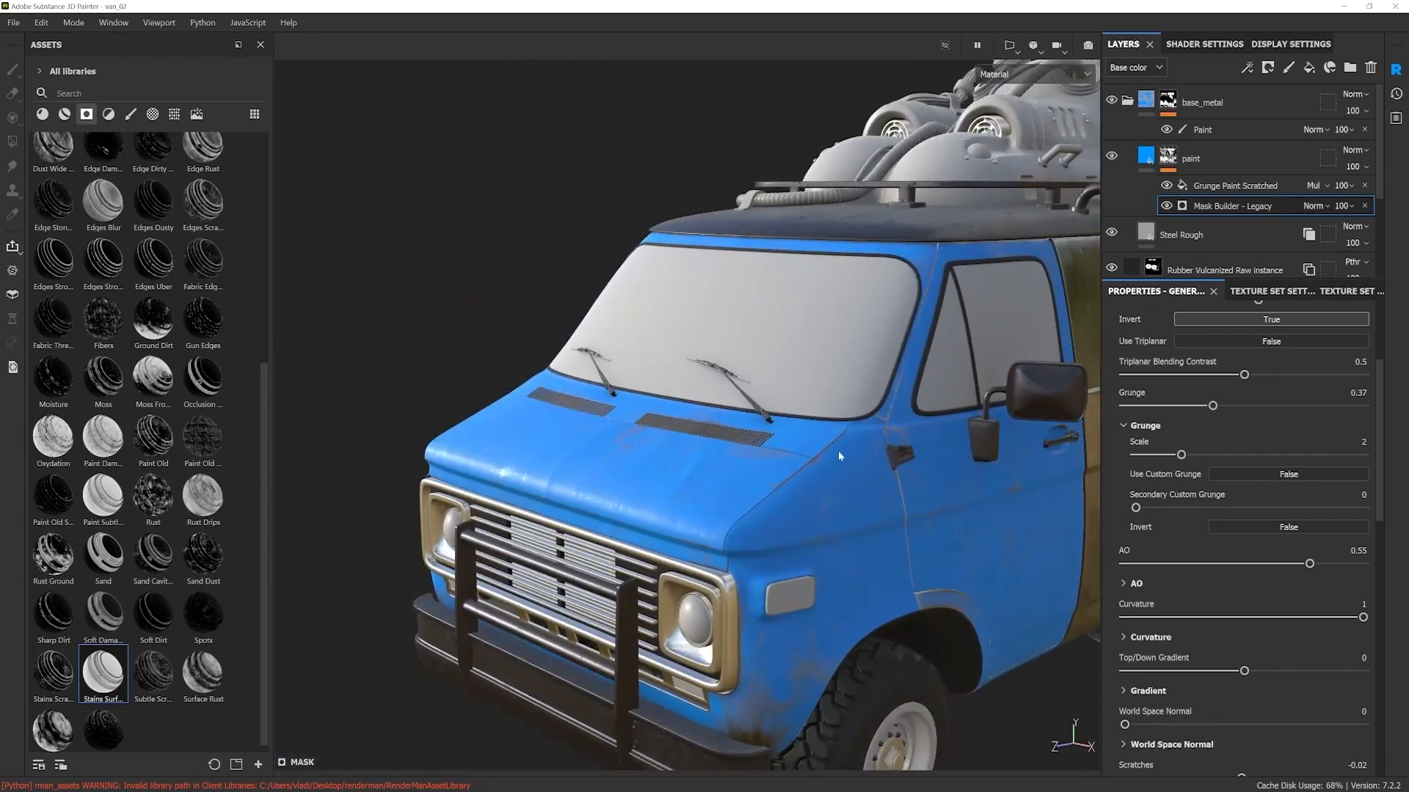
{"action": "left_click_drag", "start_coordinate": [831, 579], "coordinate": [798, 499], "text": "alt"}
{"action": "left_click_drag", "start_coordinate": [863, 600], "coordinate": [813, 517], "text": "alt"}
{"action": "middle_click_drag", "start_coordinate": [811, 502], "coordinate": [799, 487], "text": "alt"}
Step: Add a paint effect to the blue paint layer's mask
{"action": "left_click", "coordinate": [1168, 160]}
{"action": "right_click", "coordinate": [1168, 159]}
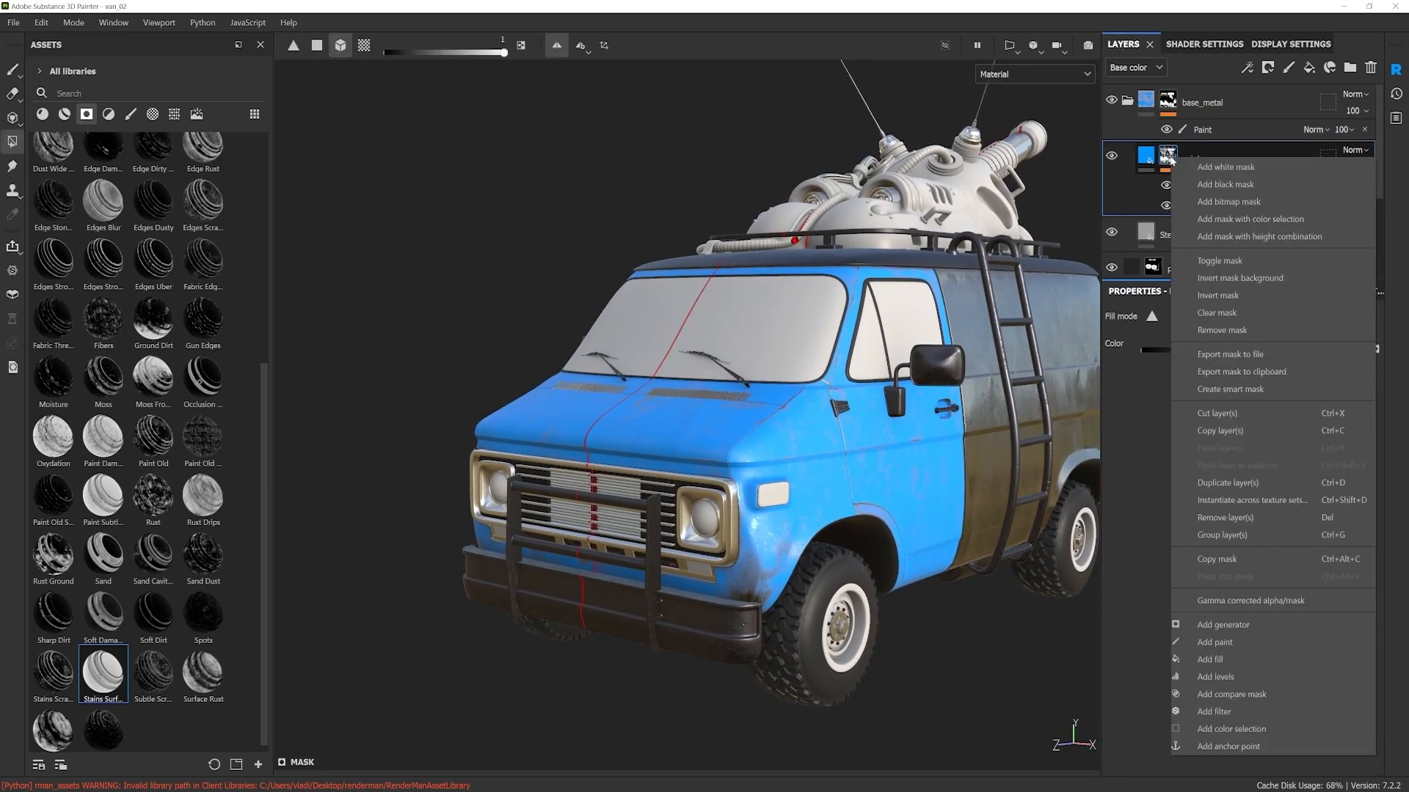
{"action": "left_click", "coordinate": [1212, 643]}
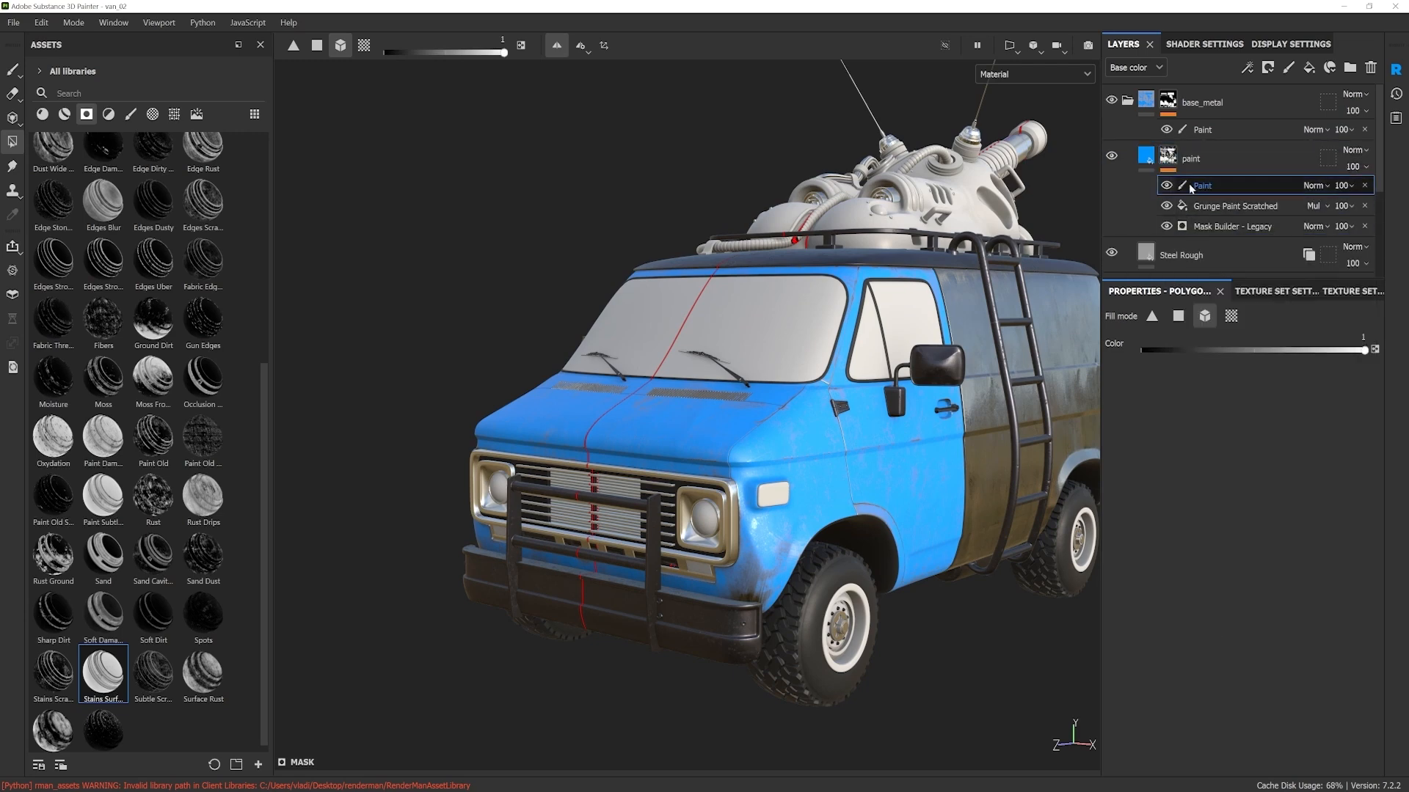
{"action": "middle_click_drag", "start_coordinate": [651, 531], "coordinate": [616, 524], "text": "alt"}
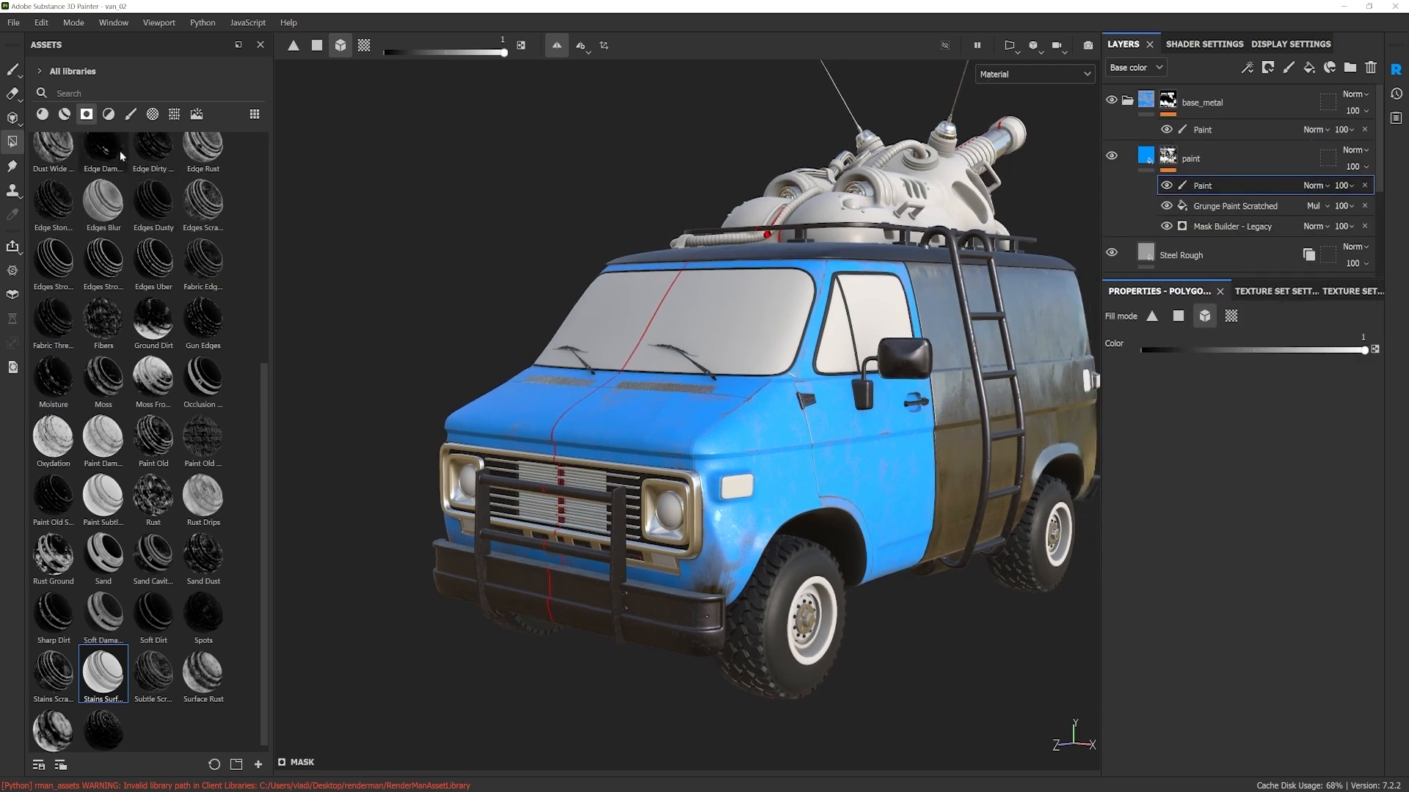
Step: Switch to the Paint brush with symmetry turned off and load the Dirt 2 brush preset
{"action": "left_click", "coordinate": [134, 114]}
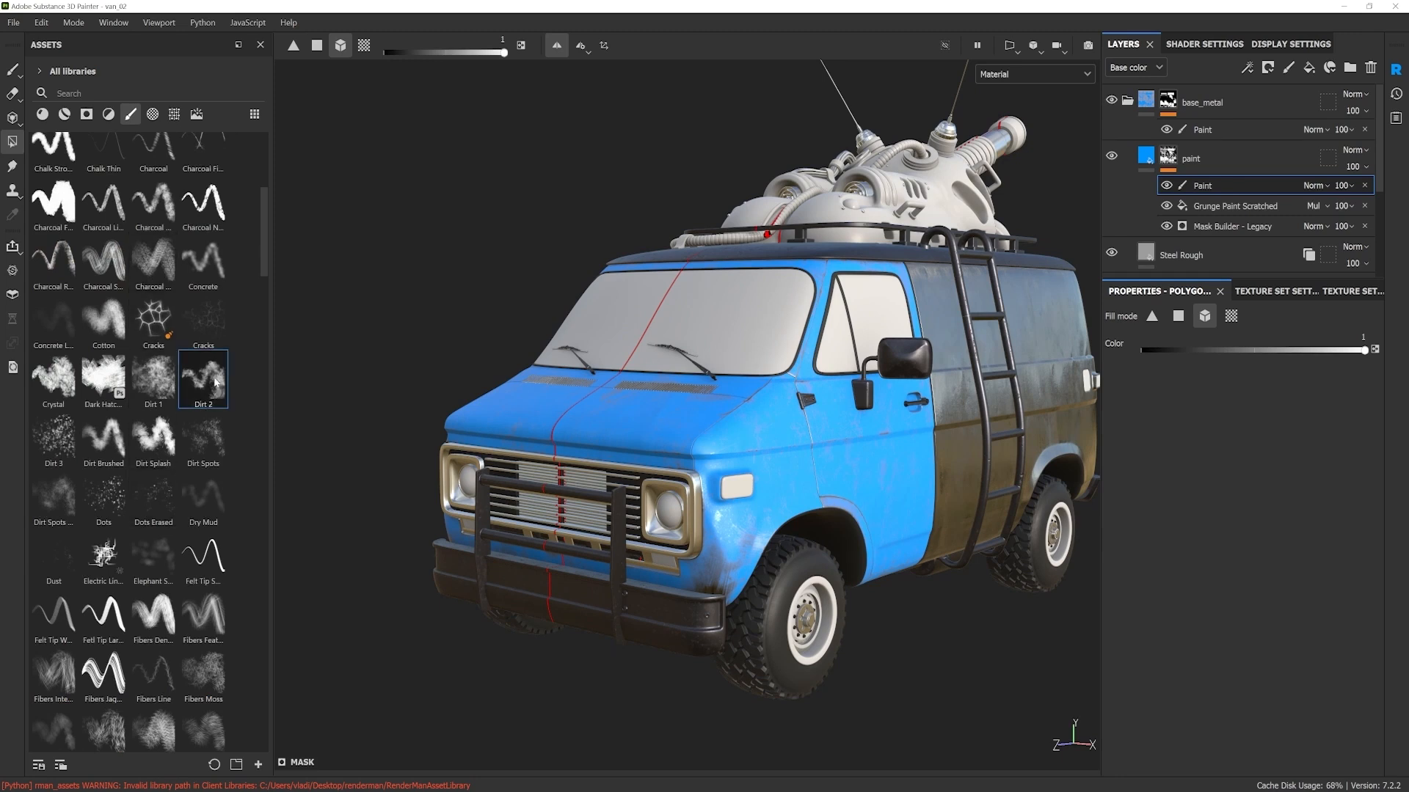
{"action": "middle_click_drag", "start_coordinate": [585, 386], "coordinate": [580, 399], "text": "alt"}
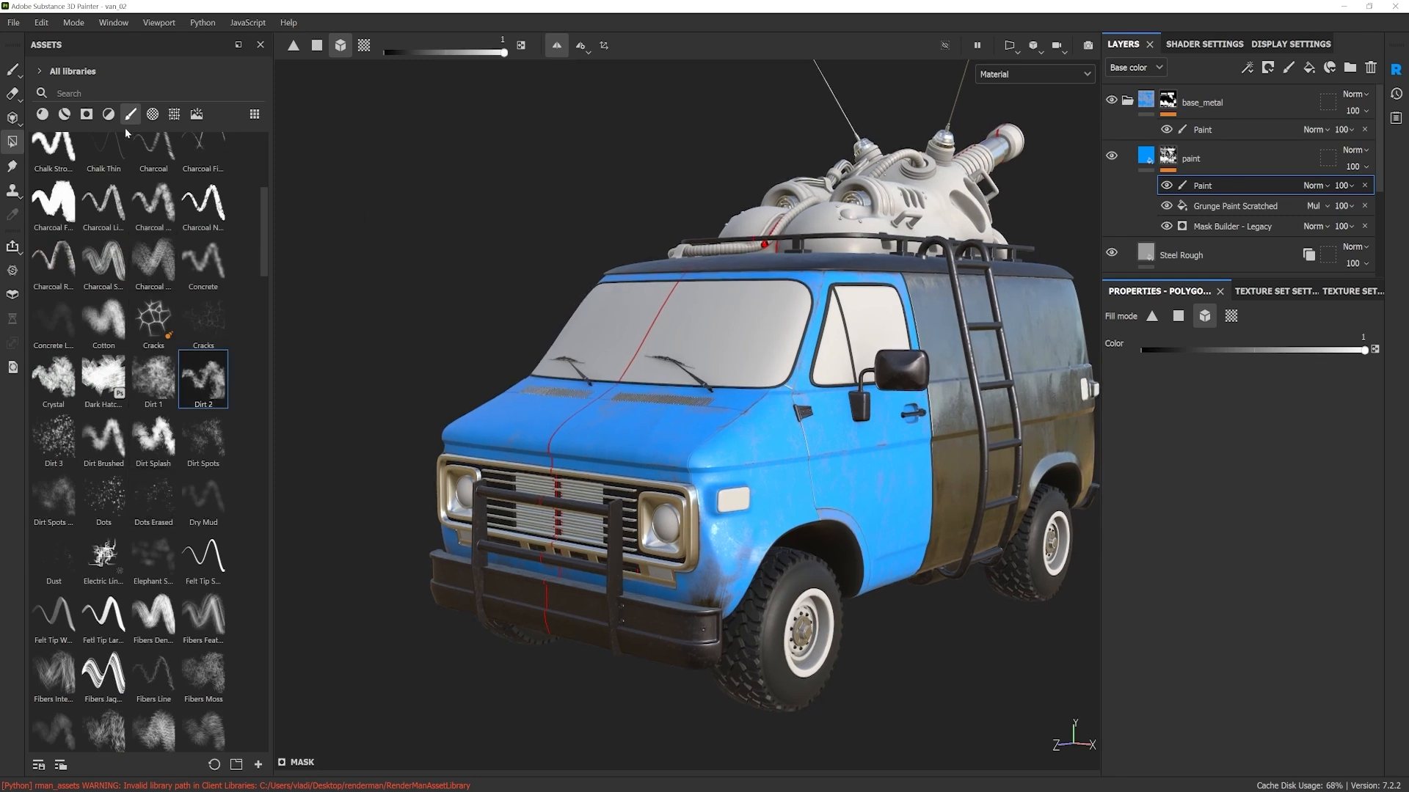
{"action": "left_click", "coordinate": [14, 69]}
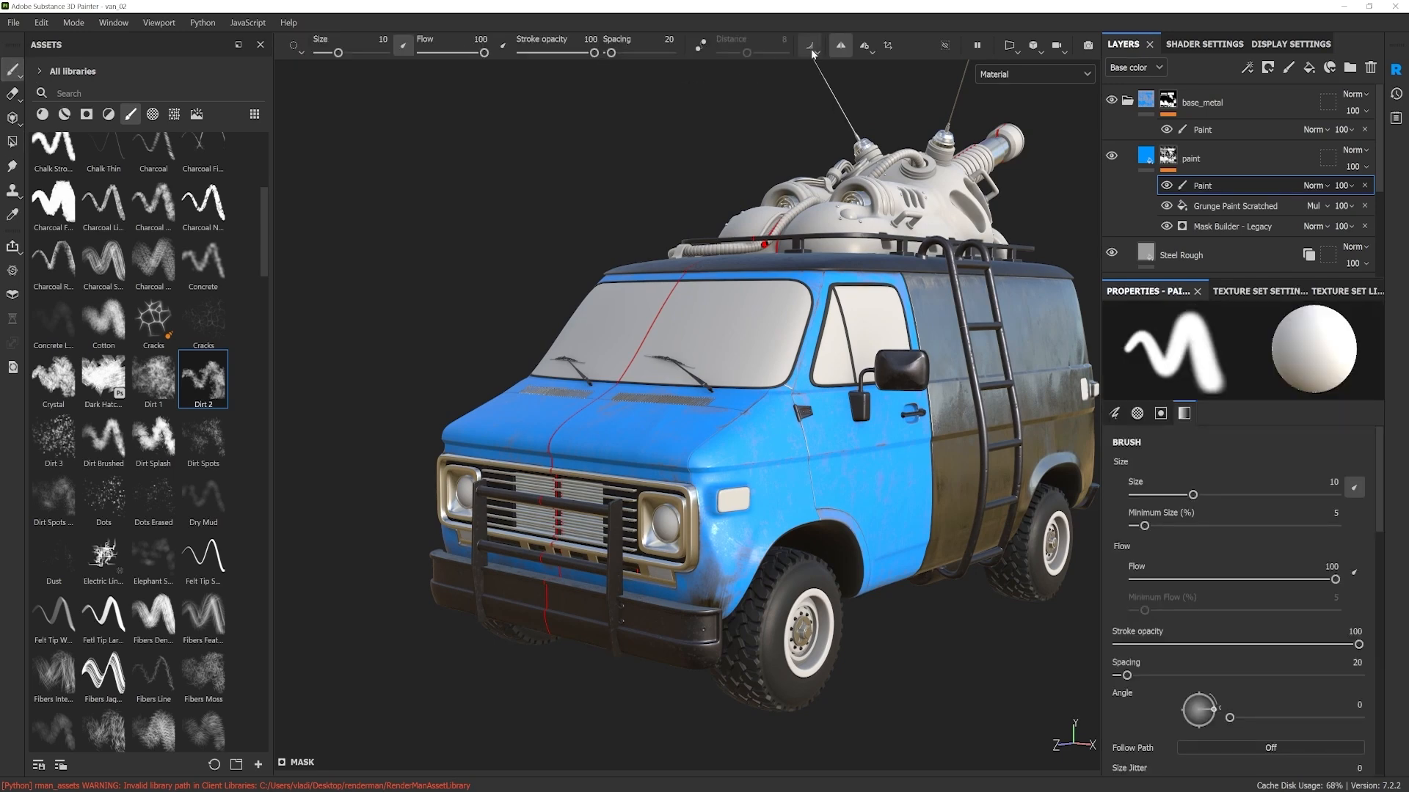
{"action": "scroll", "coordinate": [694, 587], "scroll_direction": "up", "scroll_amount": 2}
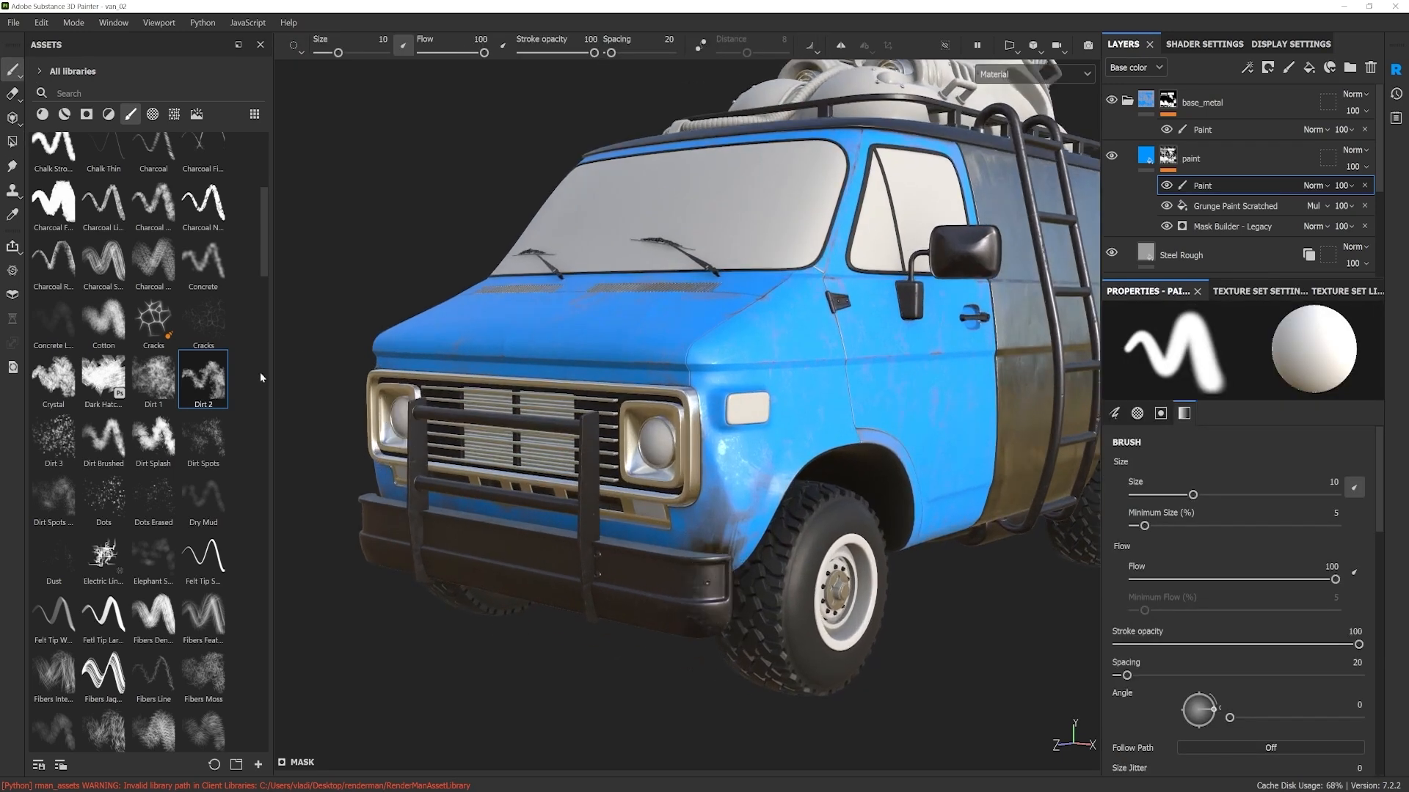
{"action": "left_click", "coordinate": [203, 387]}
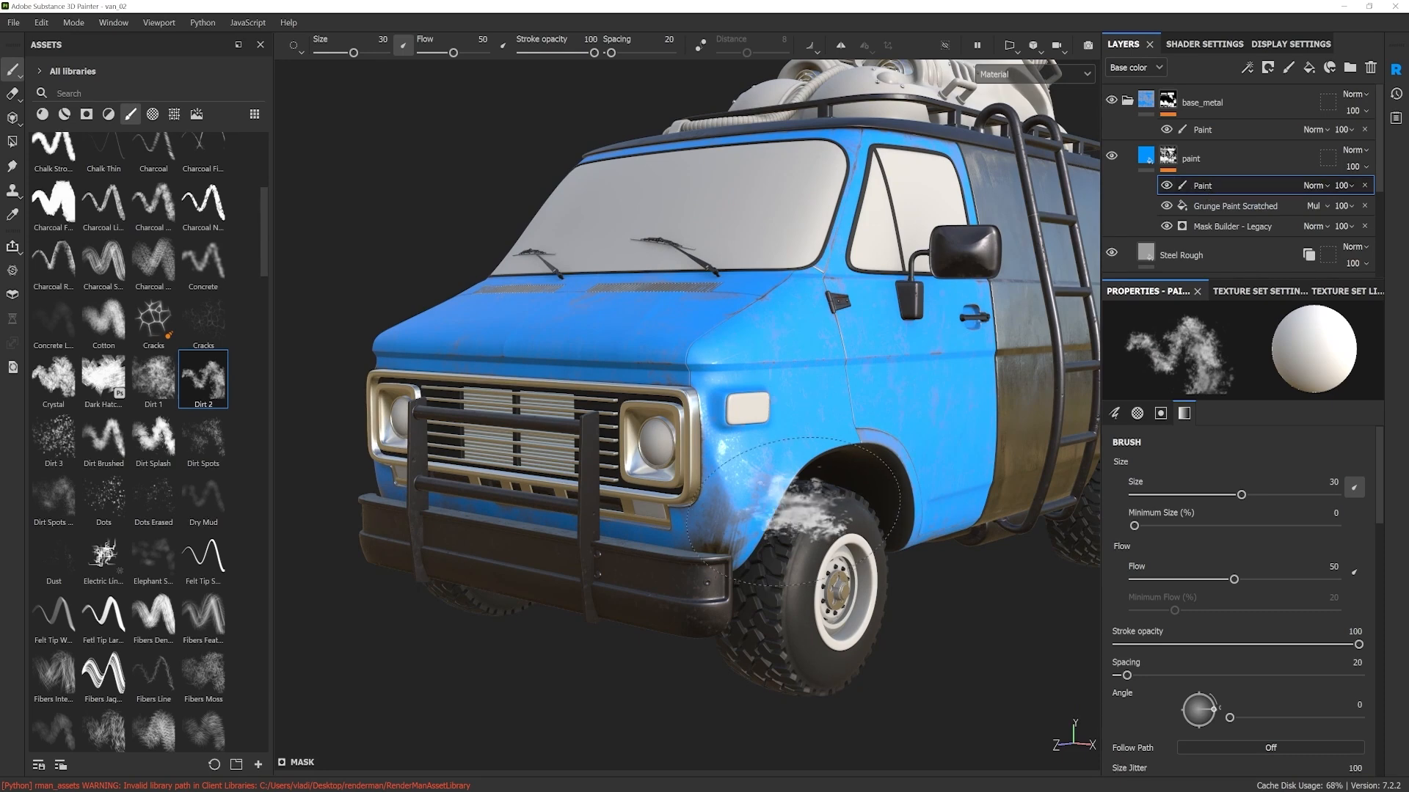
Step: Switch the brush to black, try dirt strokes around the front wheel arch and undo them
{"action": "mouse_move", "coordinate": [738, 525]}
{"action": "left_mouse_down"}
{"action": "mouse_move", "coordinate": [727, 501]}
{"action": "mouse_move", "coordinate": [724, 538]}
{"action": "mouse_move", "coordinate": [710, 525]}
{"action": "left_mouse_up"}
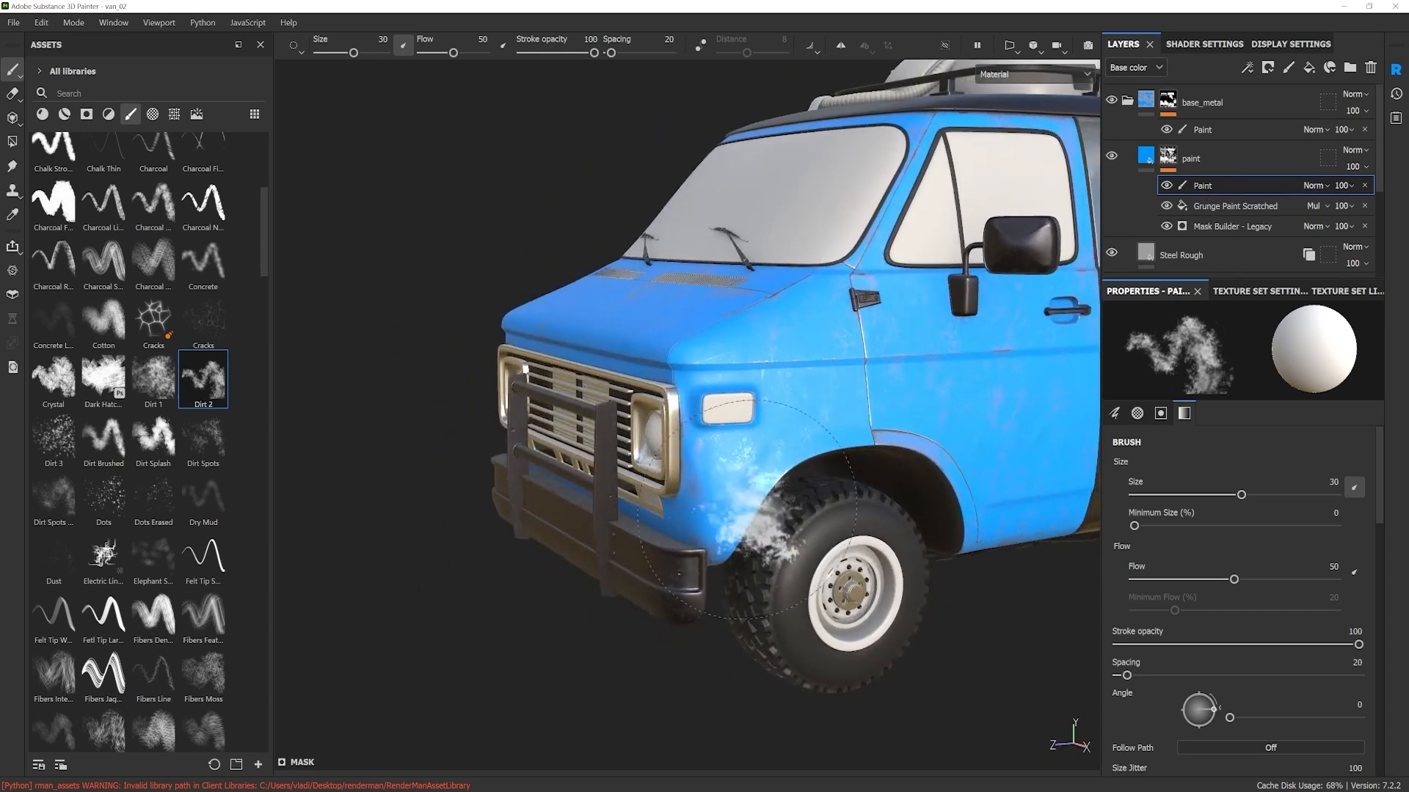
{"action": "key", "text": "x"}
{"action": "mouse_move", "coordinate": [793, 424]}
{"action": "left_mouse_down"}
{"action": "mouse_move", "coordinate": [780, 401]}
{"action": "mouse_move", "coordinate": [787, 440]}
{"action": "left_mouse_up"}
{"action": "mouse_move", "coordinate": [829, 551]}
{"action": "left_mouse_down", "text": "alt"}
{"action": "mouse_move", "coordinate": [932, 561]}
{"action": "mouse_move", "coordinate": [630, 522]}
{"action": "mouse_move", "coordinate": [1069, 541]}
{"action": "mouse_move", "coordinate": [1091, 514]}
{"action": "mouse_move", "coordinate": [632, 519]}
{"action": "left_mouse_up", "text": "alt"}
{"action": "key", "text": "ctrl+z"}
{"action": "left_click_drag", "start_coordinate": [824, 455], "coordinate": [706, 506]}
{"action": "key", "text": "ctrl+z"}
{"action": "right_click_drag", "start_coordinate": [708, 506], "coordinate": [639, 506], "text": "shift"}
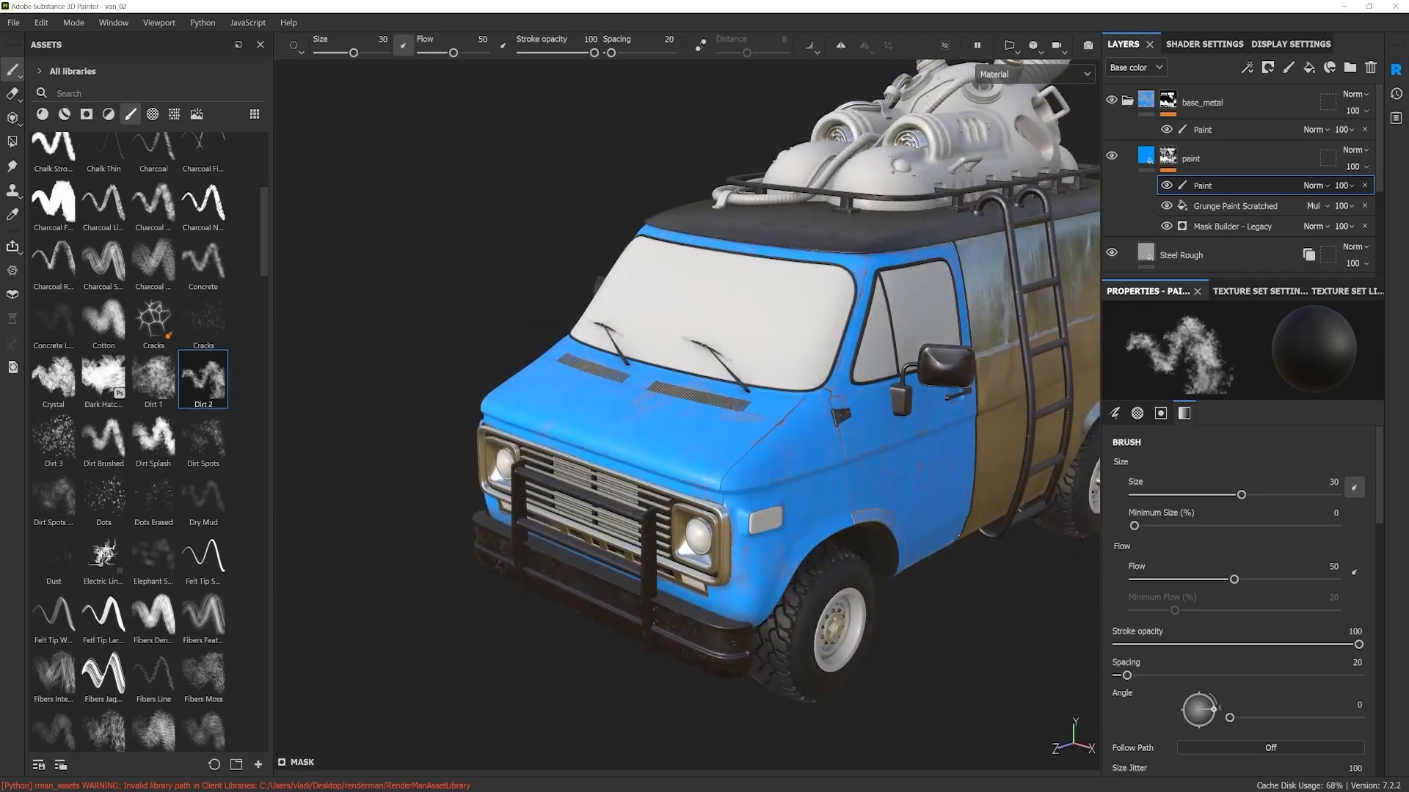
Step: Set the brush size to 16.63 and paint black wear onto the lower fender corner ahead of the front wheel
{"action": "left_click_drag", "start_coordinate": [639, 507], "coordinate": [602, 470], "text": "alt"}
{"action": "right_click_drag", "start_coordinate": [602, 469], "coordinate": [646, 469], "text": "shift"}
{"action": "right_click_drag", "start_coordinate": [719, 593], "coordinate": [796, 681], "text": "alt"}
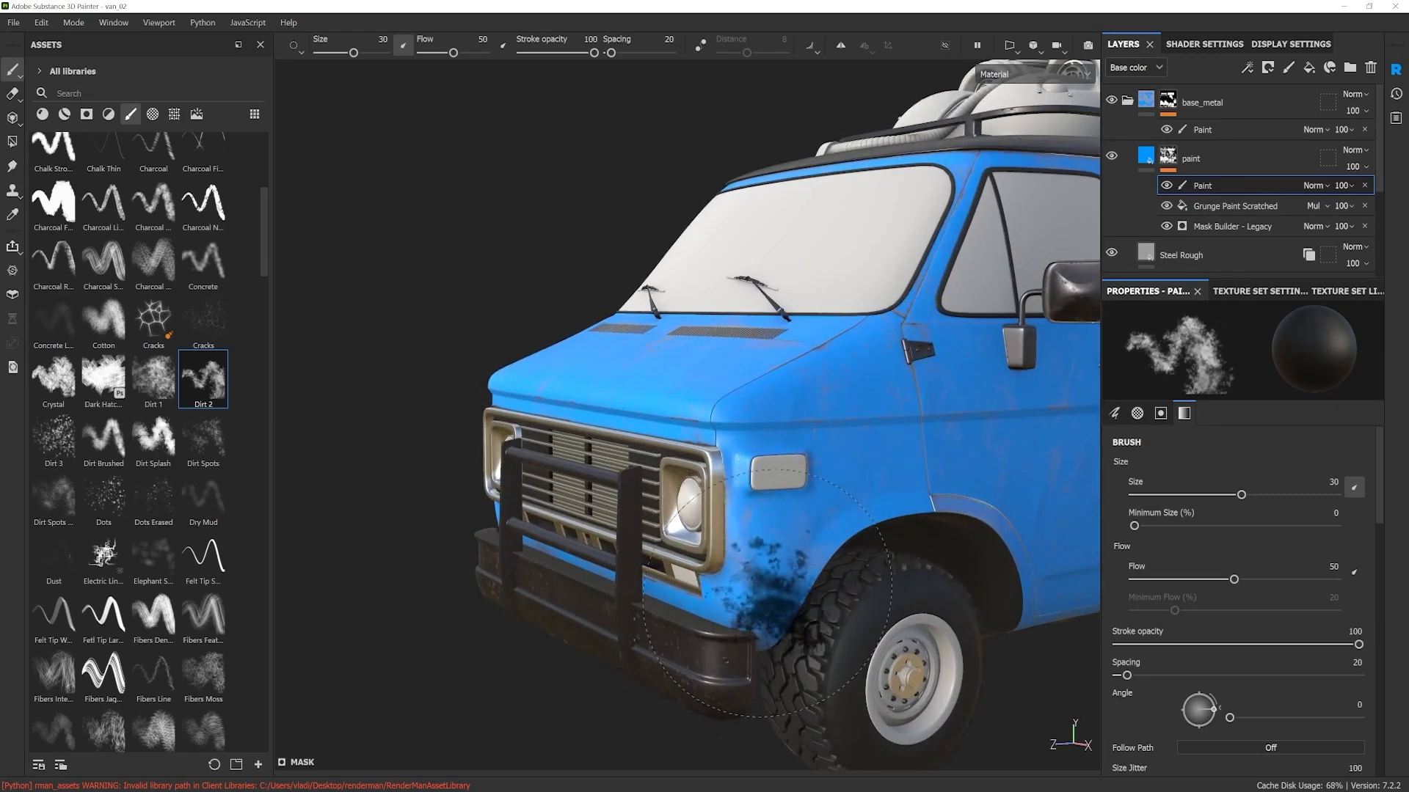
{"action": "scroll", "coordinate": [768, 598], "scroll_direction": "up", "scroll_amount": 2}
{"action": "right_click_drag", "start_coordinate": [757, 618], "coordinate": [709, 619], "text": "ctrl"}
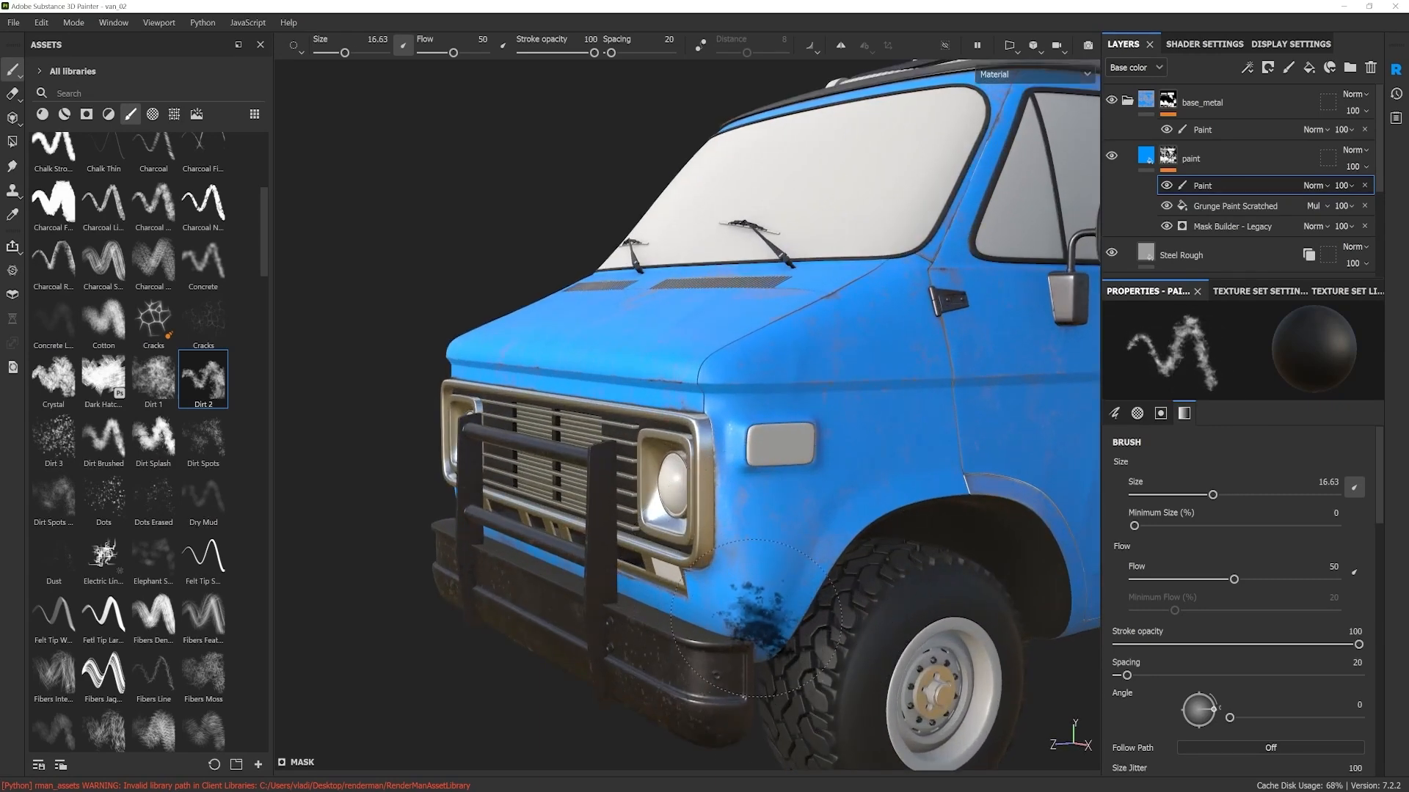
{"action": "key", "text": "x"}
{"action": "key", "text": "x"}
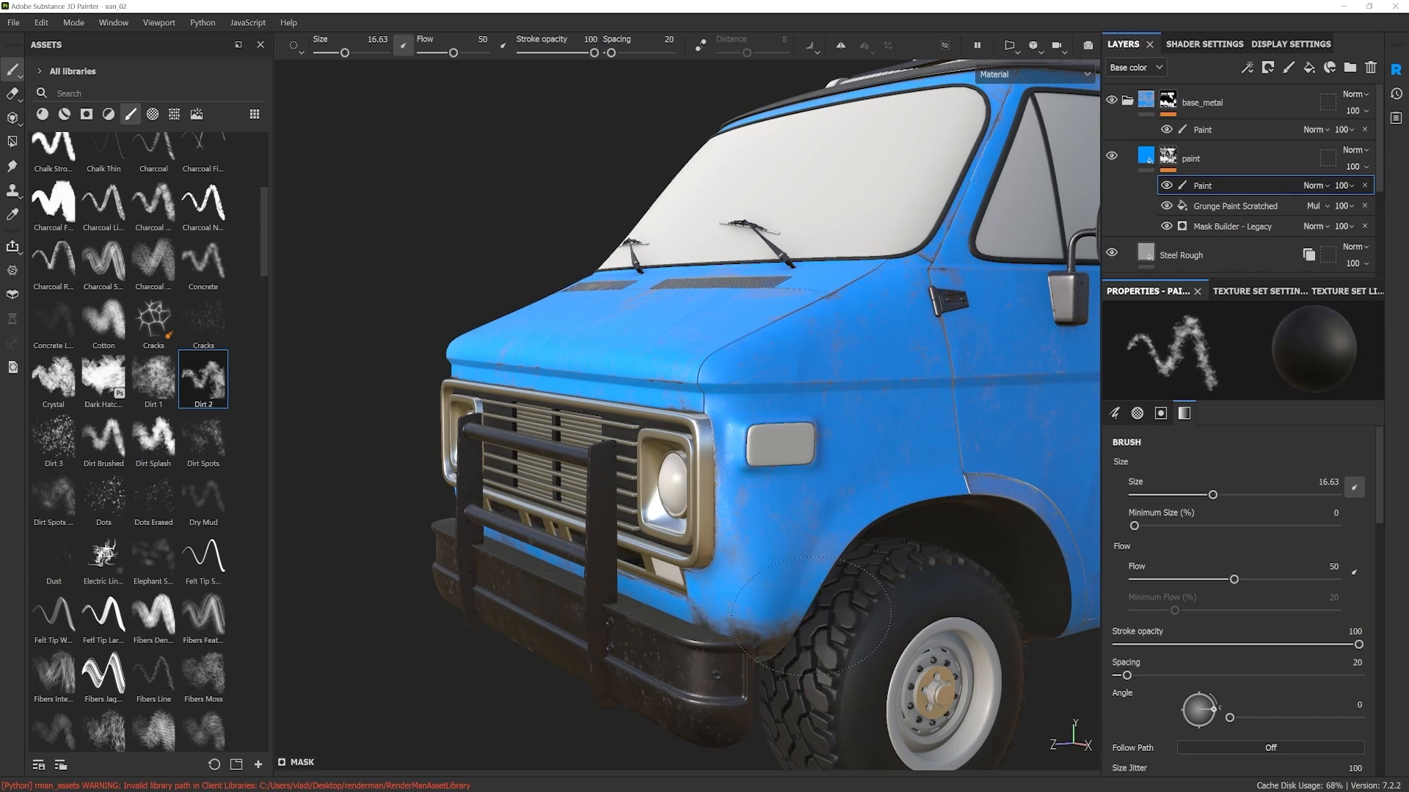
{"action": "left_click_drag", "start_coordinate": [770, 638], "coordinate": [734, 646], "text": "alt"}
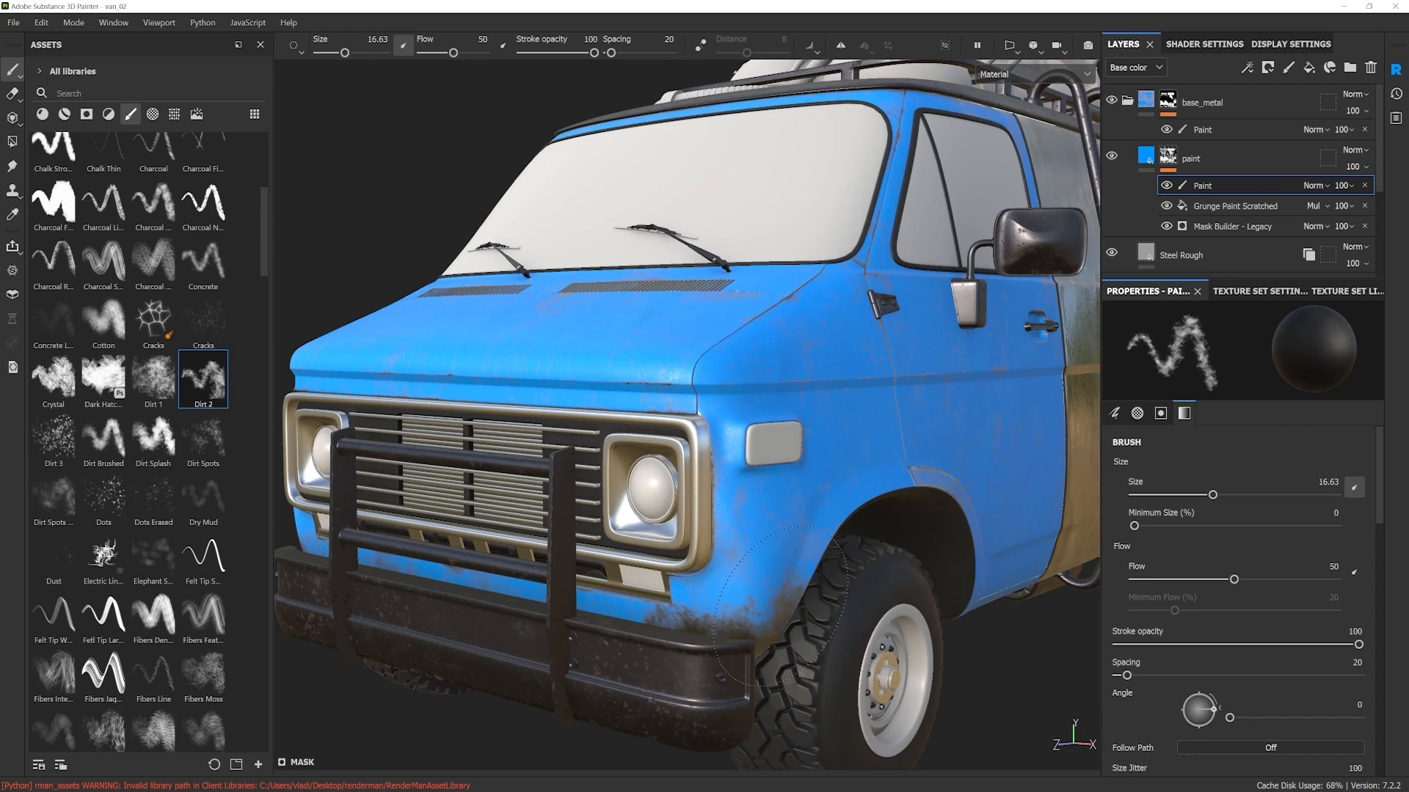
Step: Reduce the brush size to 8.29 and switch the mask brush to white
{"action": "left_click_drag", "start_coordinate": [788, 616], "coordinate": [781, 587], "text": "alt"}
{"action": "scroll", "coordinate": [726, 649], "scroll_direction": "up", "scroll_amount": 5}
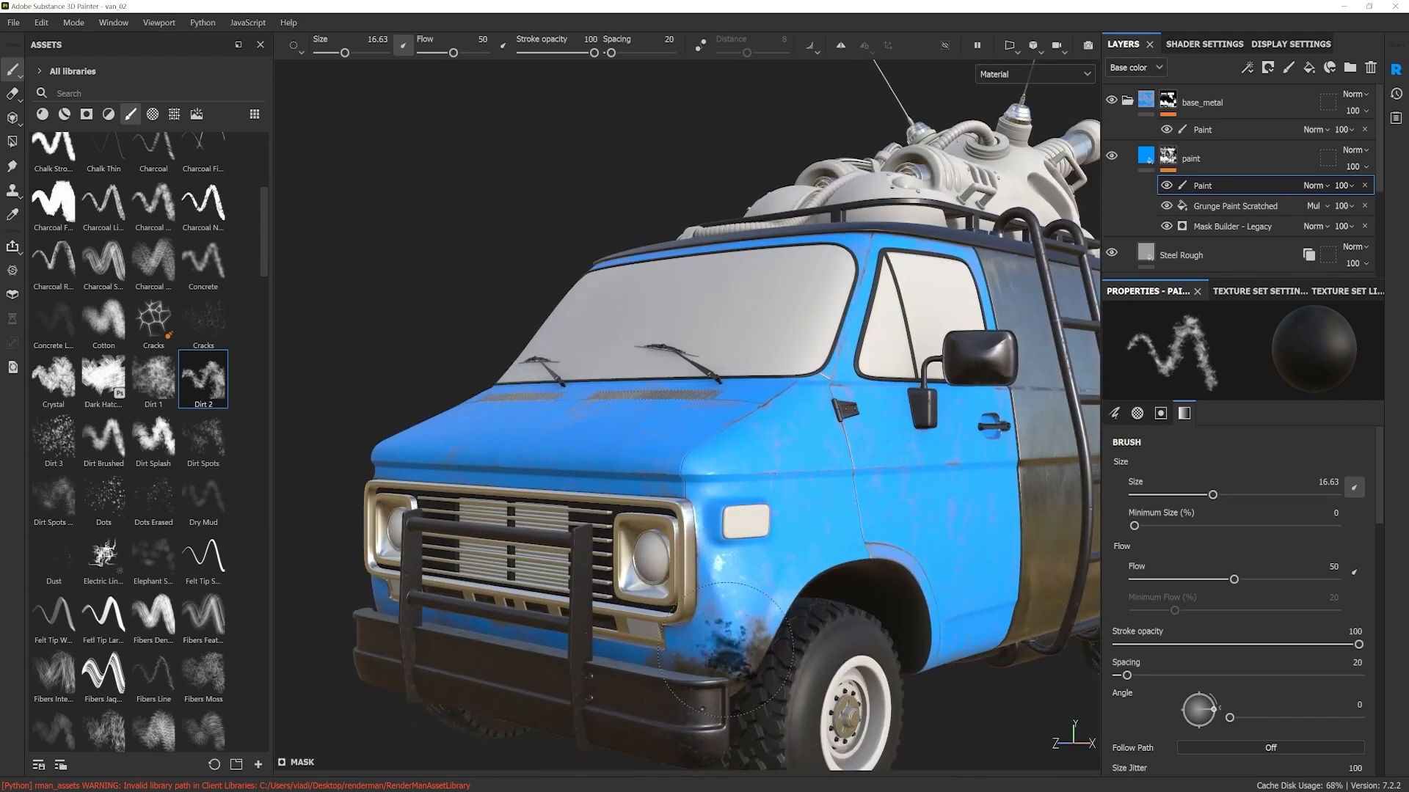
{"action": "right_click_drag", "start_coordinate": [726, 648], "coordinate": [694, 648], "text": "ctrl"}
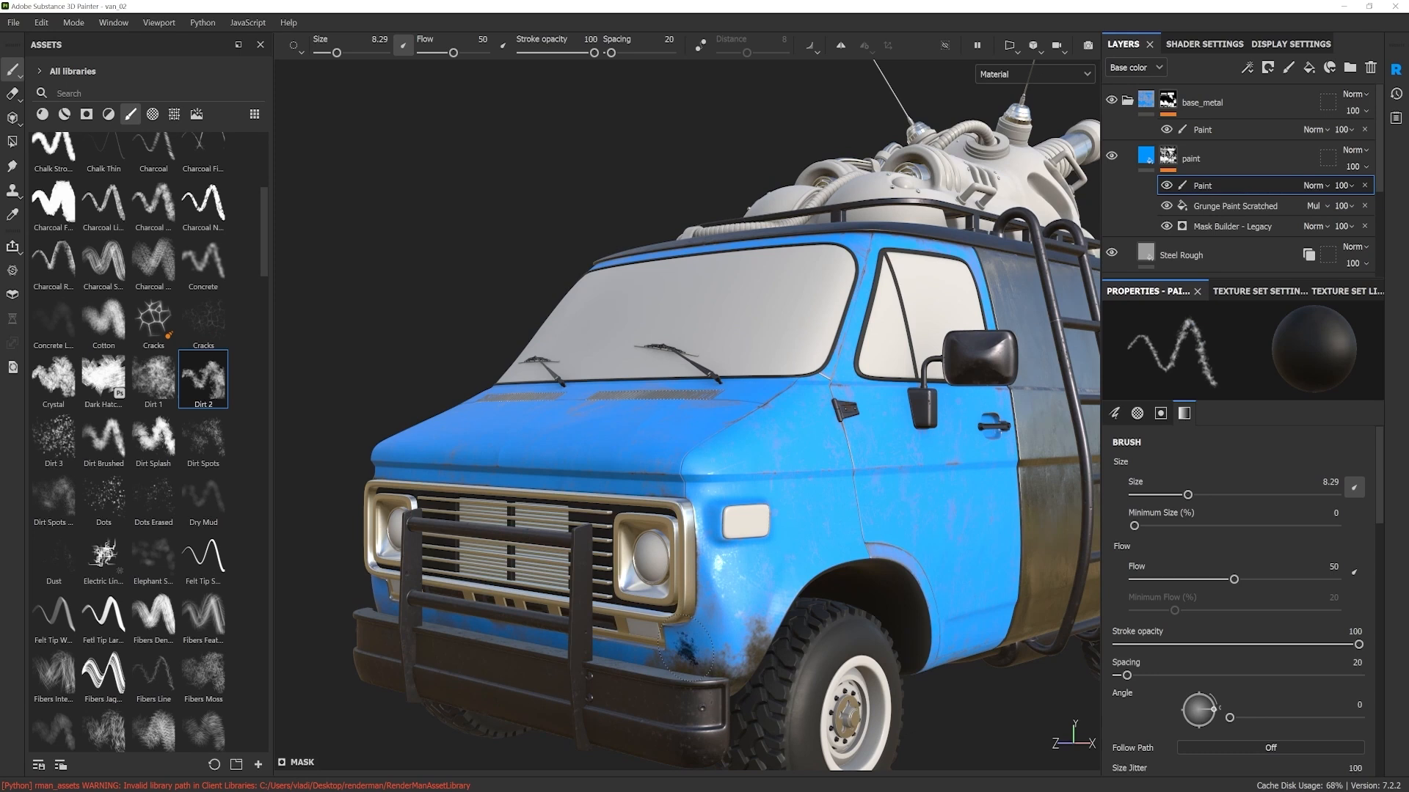
{"action": "key", "text": "x"}
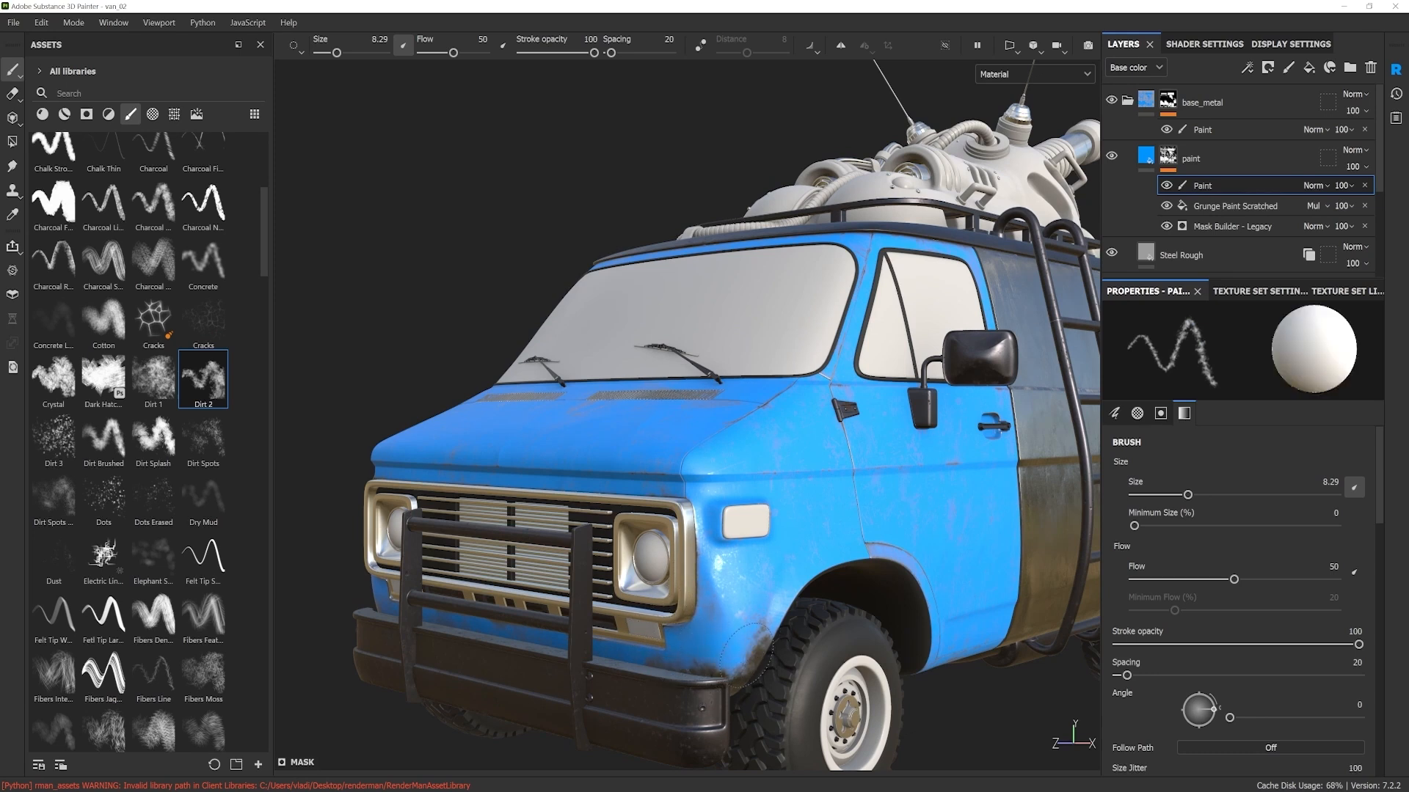
Step: Examine the hand-painted wear on the van's front fender and side from several angles
{"action": "scroll", "coordinate": [818, 565], "scroll_direction": "down", "scroll_amount": 6}
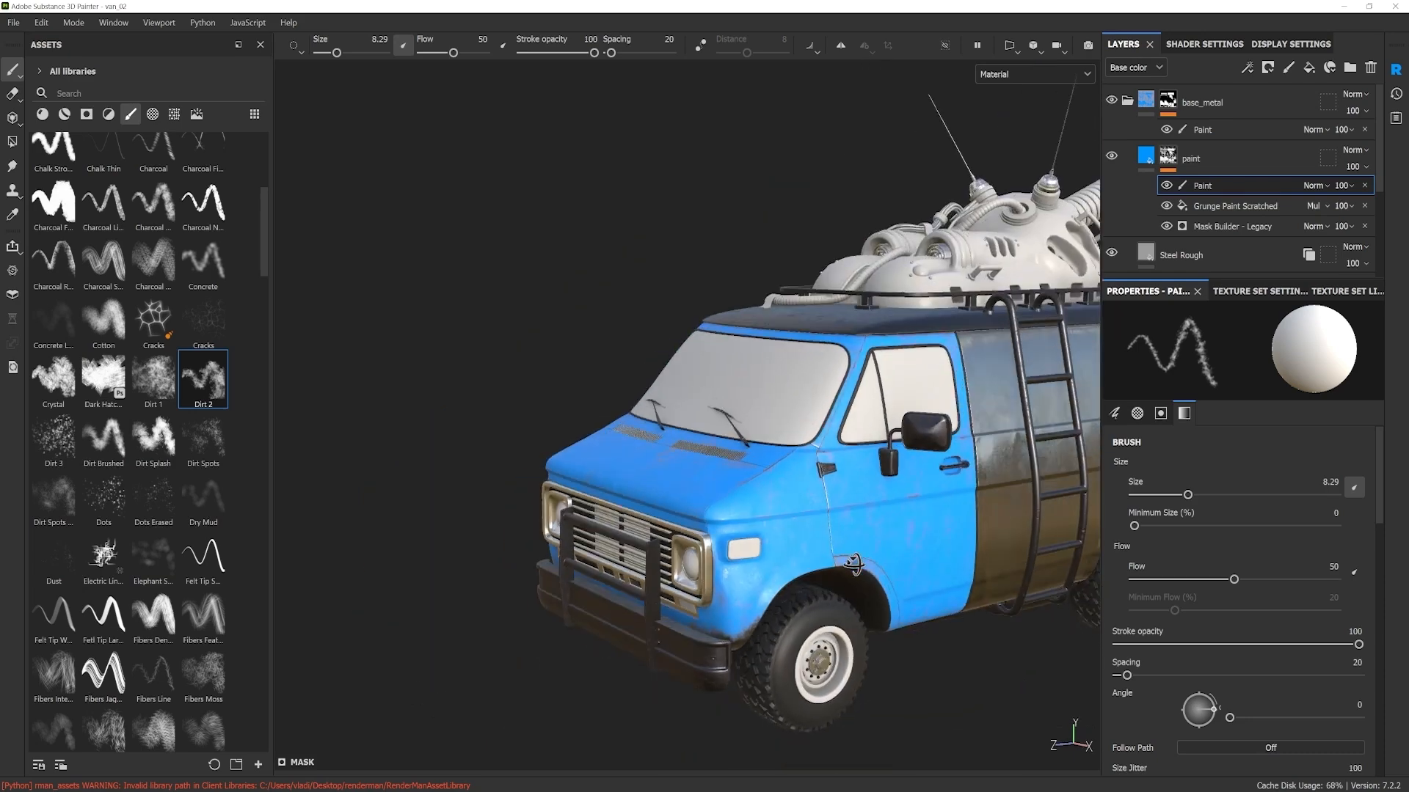
{"action": "left_click_drag", "start_coordinate": [926, 354], "coordinate": [811, 377], "text": "alt"}
{"action": "scroll", "coordinate": [812, 377], "scroll_direction": "up", "scroll_amount": 3}
{"action": "right_click_drag", "start_coordinate": [812, 377], "coordinate": [692, 390], "text": "shift"}
{"action": "scroll", "coordinate": [692, 391], "scroll_direction": "down", "scroll_amount": 4}
{"action": "left_click_drag", "start_coordinate": [701, 433], "coordinate": [807, 468], "text": "alt"}
{"action": "right_click_drag", "start_coordinate": [808, 468], "coordinate": [775, 462], "text": "shift"}
{"action": "left_click_drag", "start_coordinate": [775, 463], "coordinate": [812, 478], "text": "alt"}
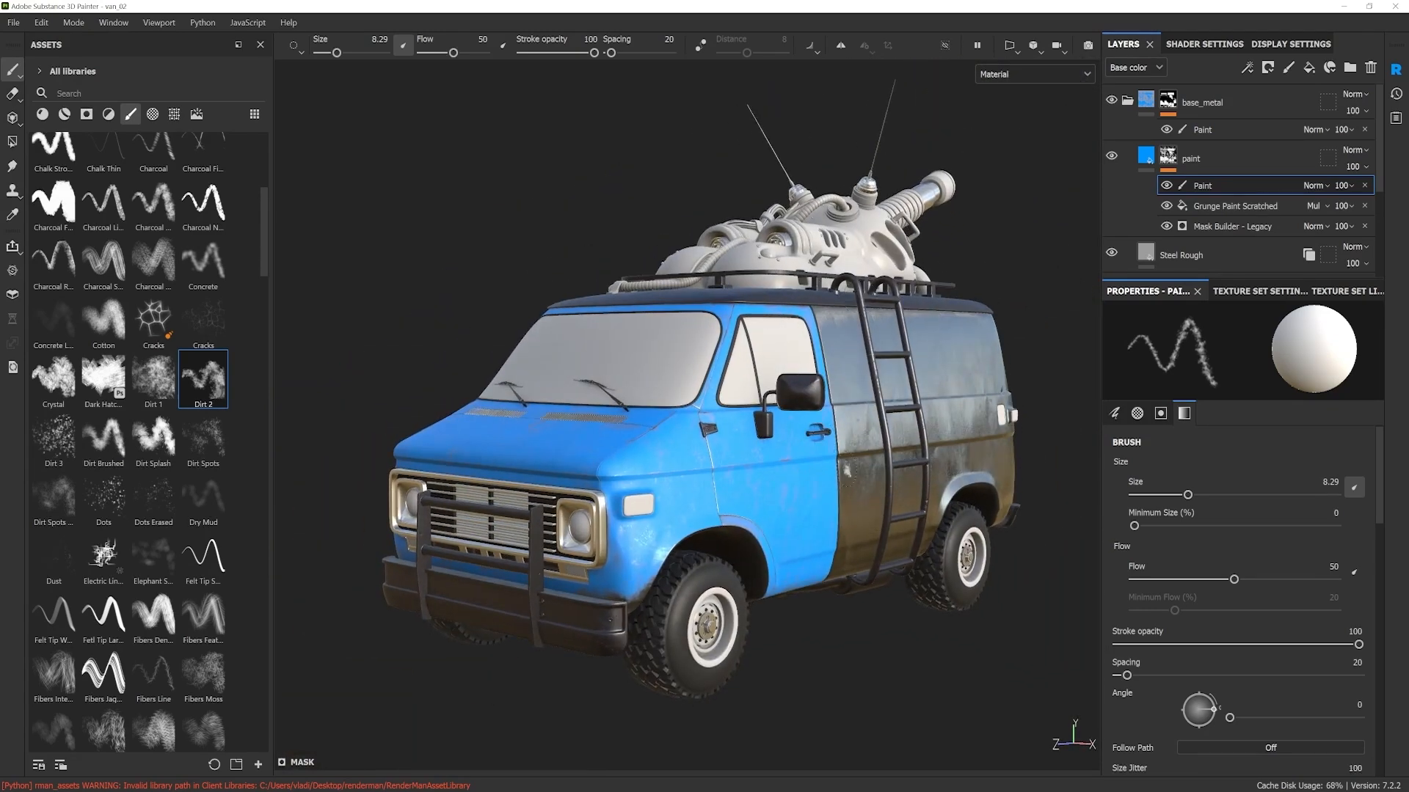
{"action": "middle_click_drag", "start_coordinate": [767, 554], "coordinate": [787, 549], "text": "alt"}
{"action": "left_click_drag", "start_coordinate": [788, 549], "coordinate": [772, 559], "text": "alt"}
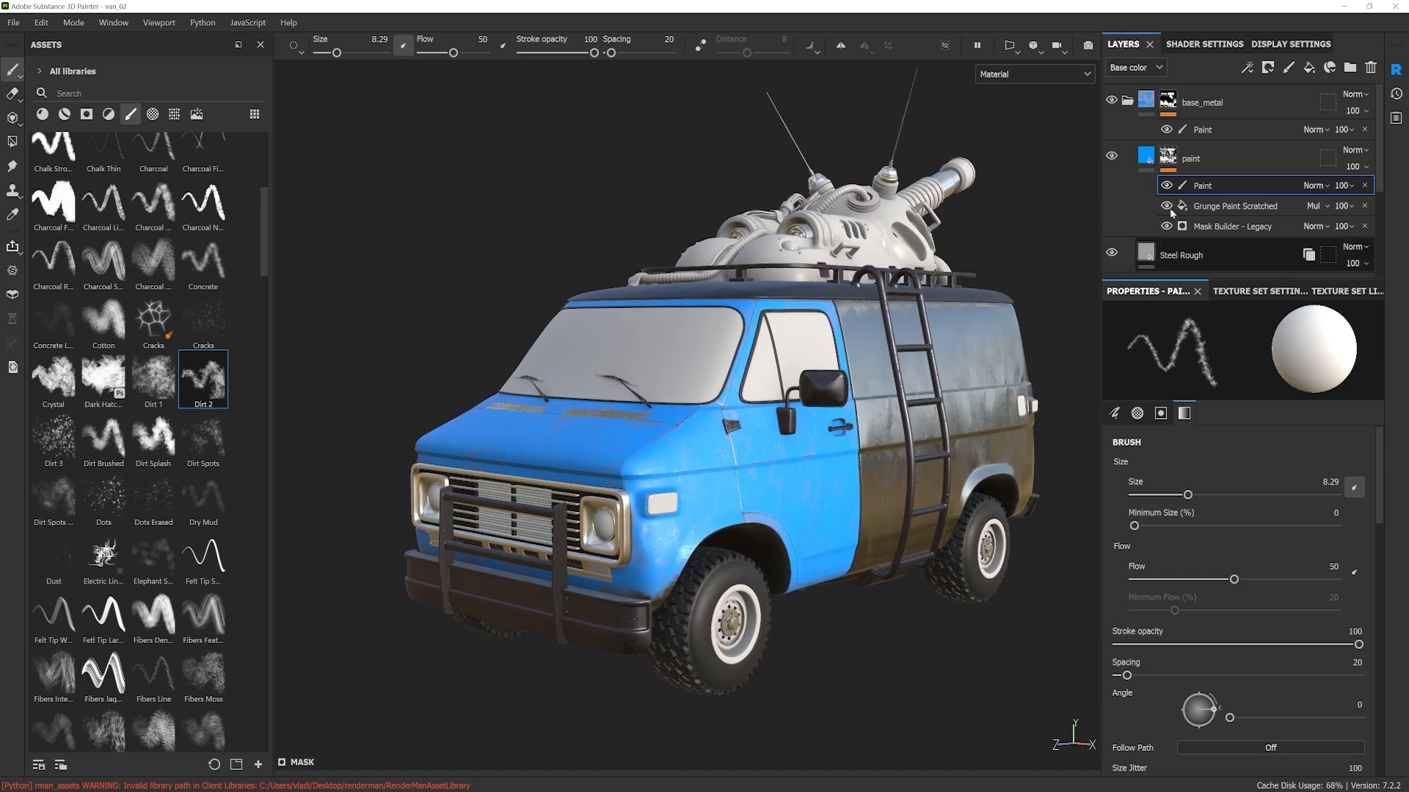
Step: Set the blue paint layer's Roughness to 0.0648 and check how the glossier paint reflects
{"action": "left_click", "coordinate": [1148, 158]}
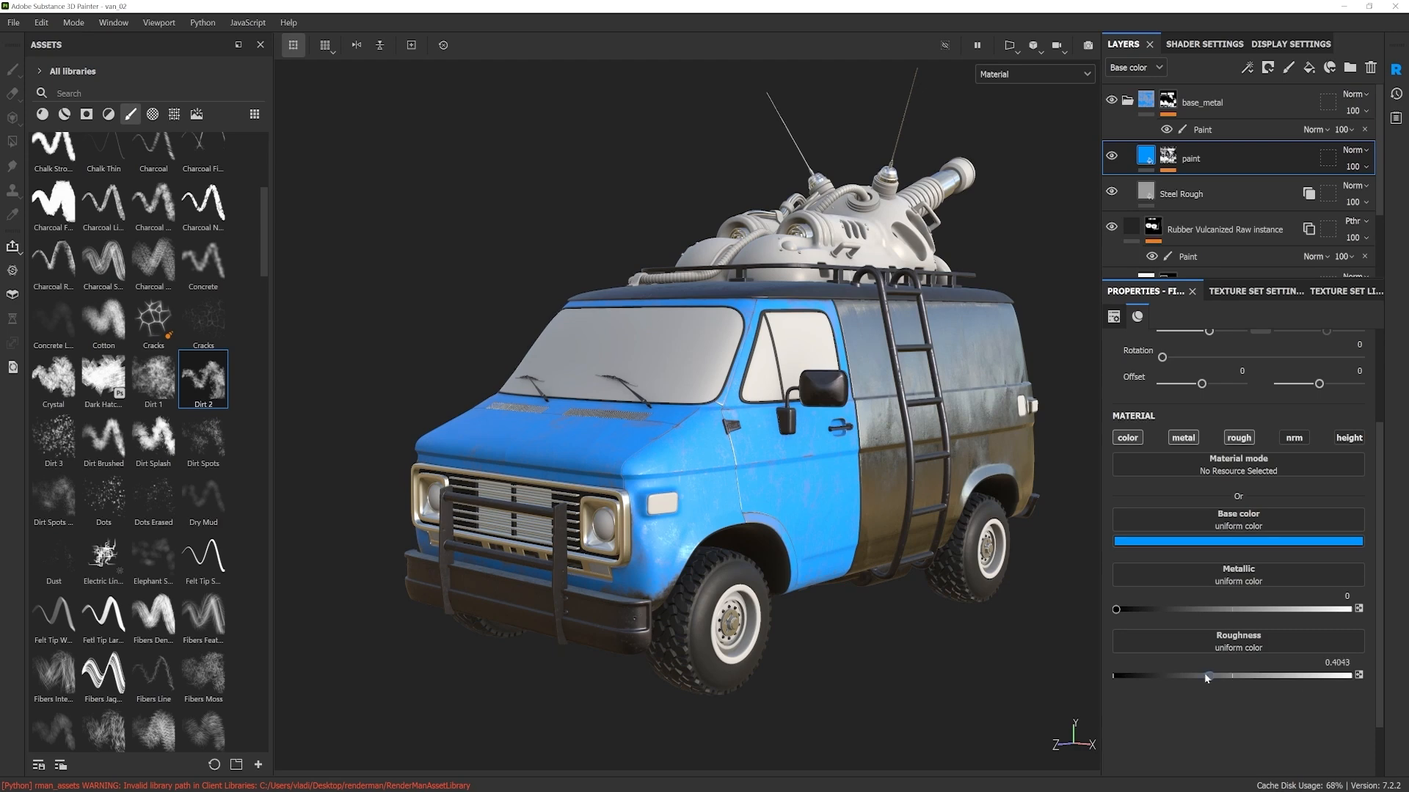
{"action": "left_click_drag", "start_coordinate": [1161, 679], "coordinate": [1128, 682]}
{"action": "mouse_move", "coordinate": [708, 480]}
{"action": "right_mouse_down", "text": "shift"}
{"action": "mouse_move", "coordinate": [587, 479]}
{"action": "mouse_move", "coordinate": [692, 481]}
{"action": "right_mouse_up", "text": "shift"}
{"action": "left_click_drag", "start_coordinate": [695, 490], "coordinate": [727, 500], "text": "alt"}
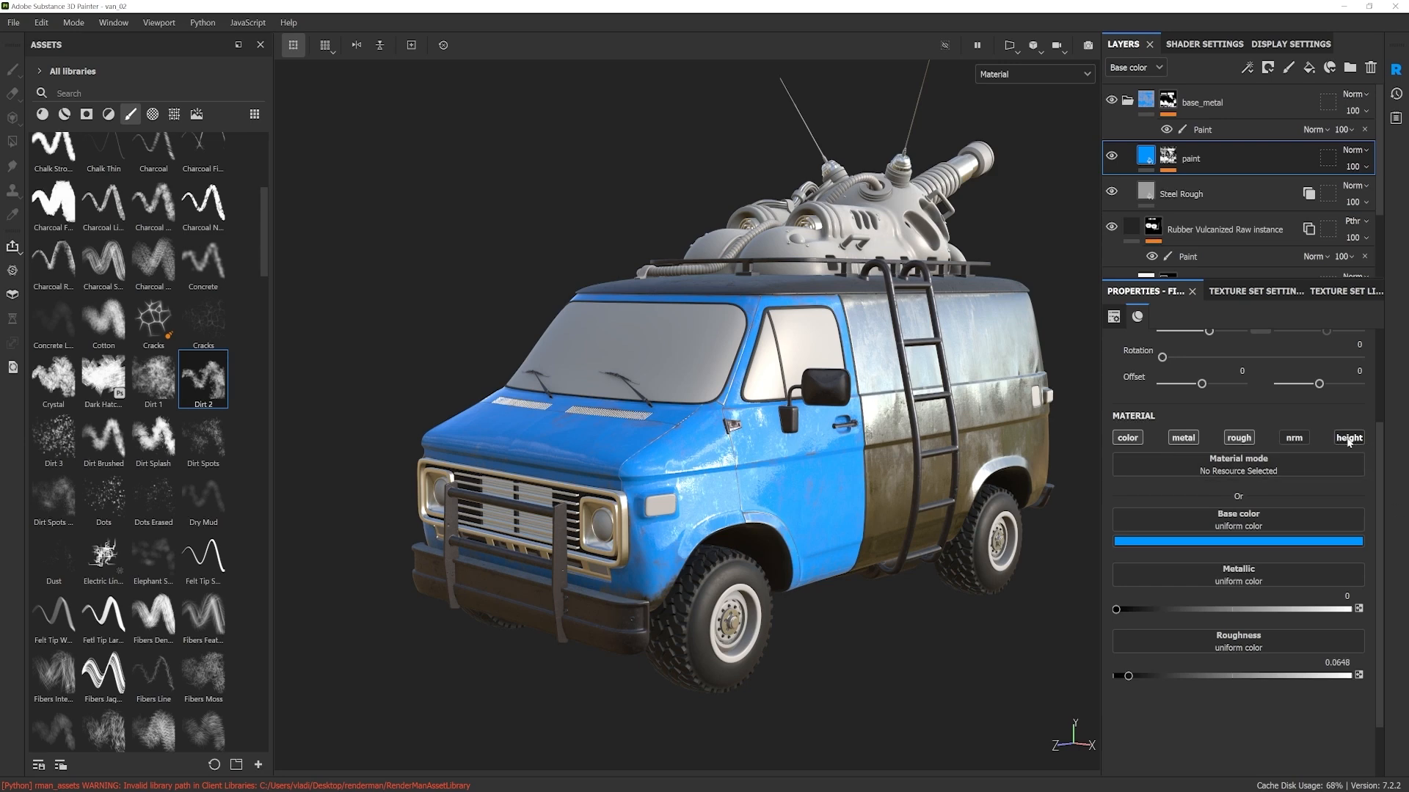
Step: Enable the height channel on the blue paint layer and set its Height to 0.1049
{"action": "left_click", "coordinate": [1347, 438]}
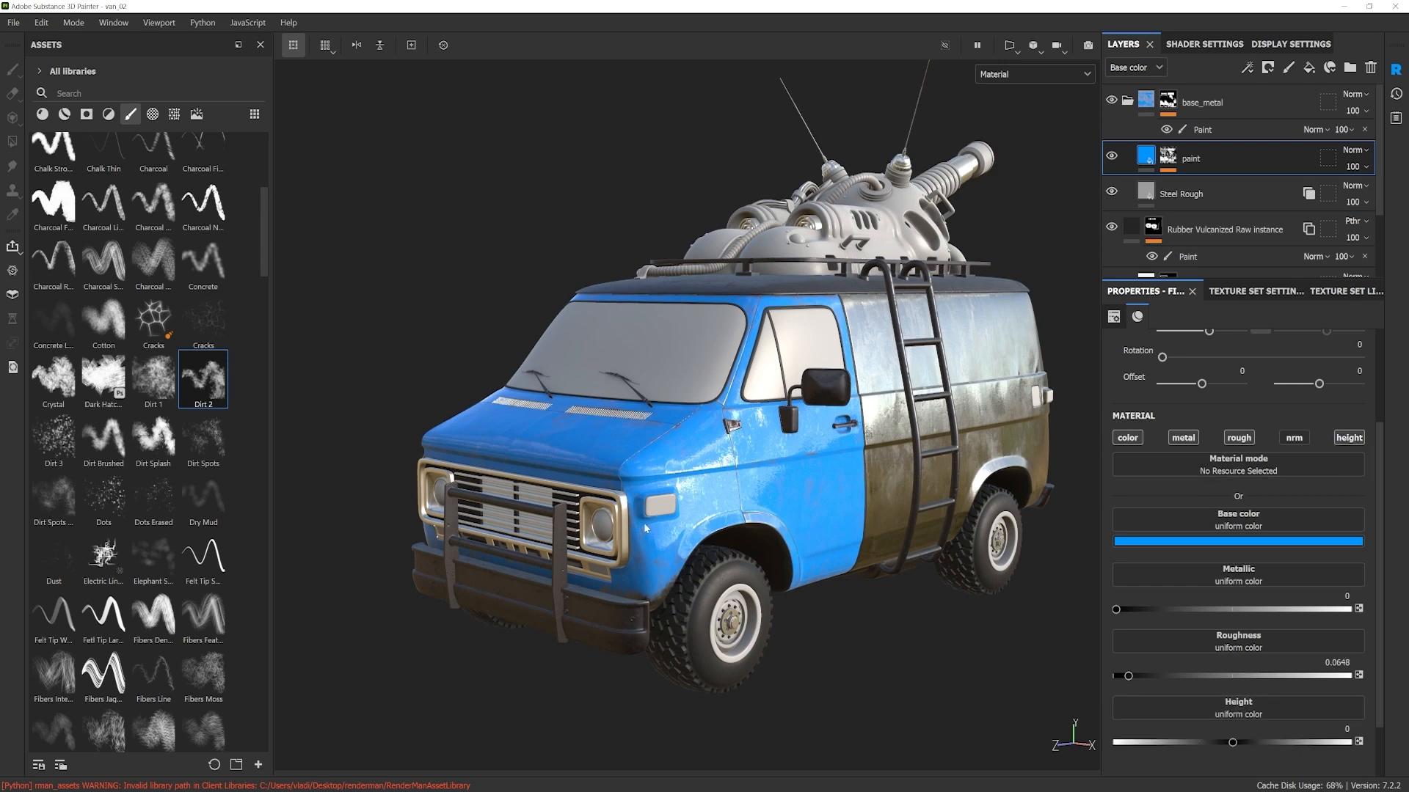
{"action": "scroll", "coordinate": [644, 522], "scroll_direction": "up", "scroll_amount": 2}
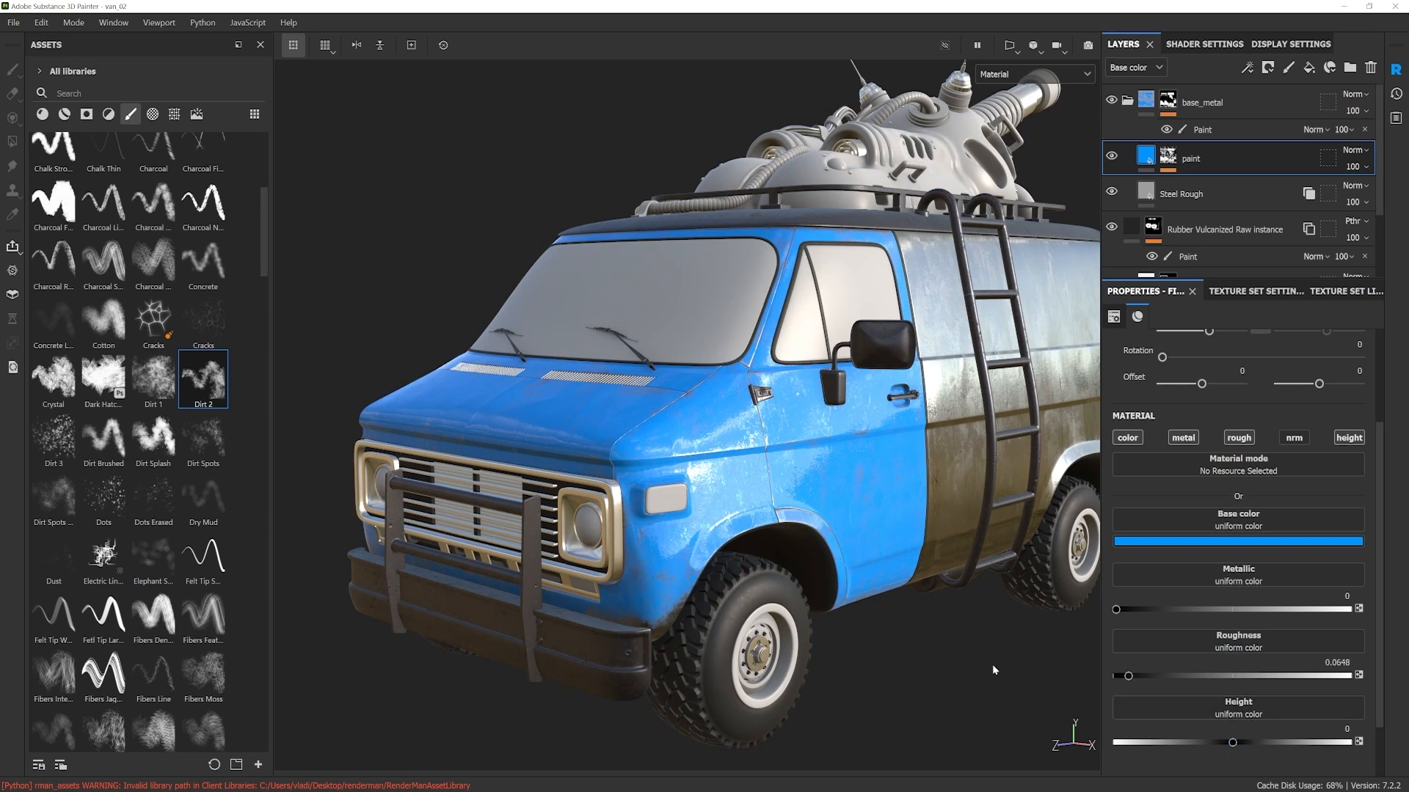
{"action": "scroll", "coordinate": [750, 531], "scroll_direction": "up", "scroll_amount": 5}
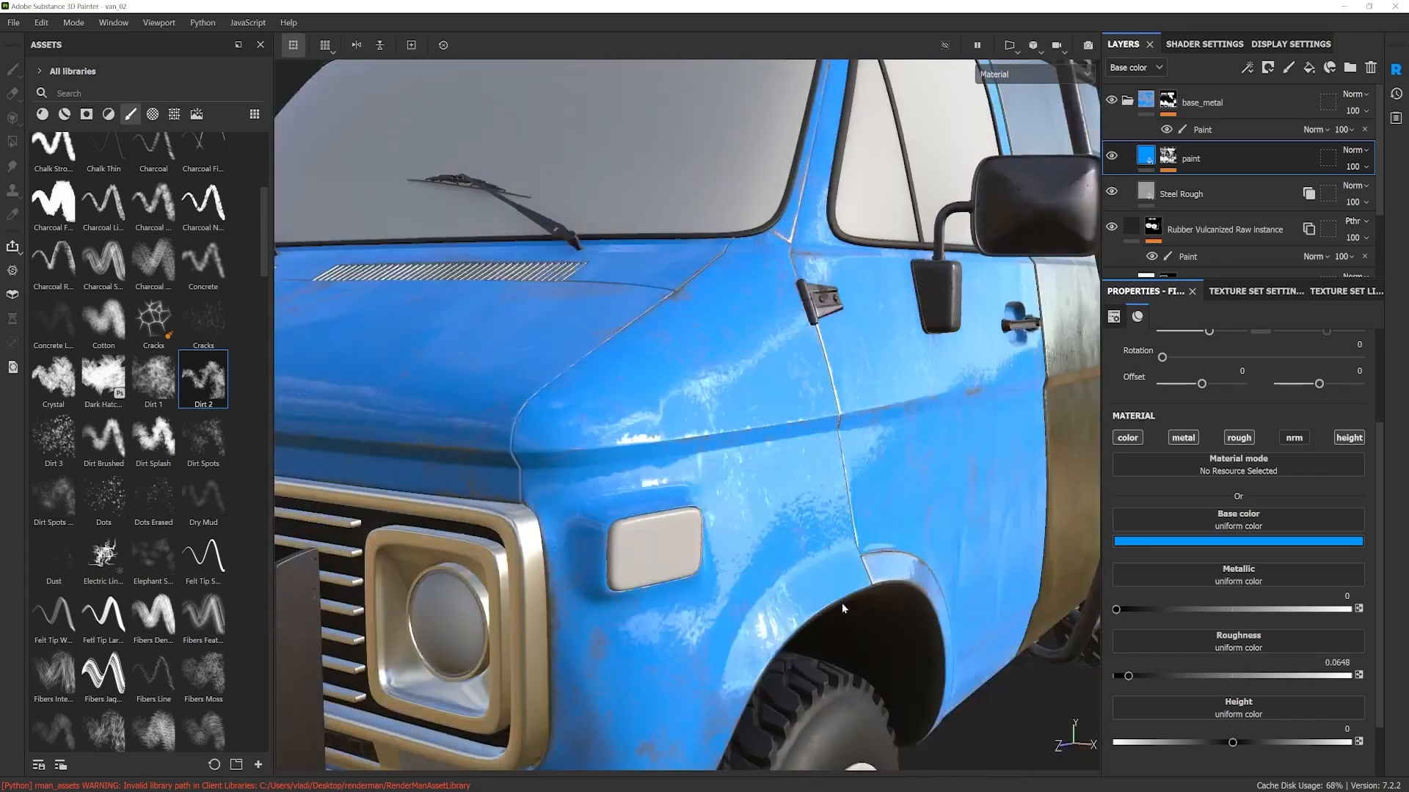
{"action": "left_click_drag", "start_coordinate": [738, 352], "coordinate": [755, 380], "text": "alt"}
{"action": "middle_click_drag", "start_coordinate": [755, 380], "coordinate": [810, 483], "text": "alt"}
{"action": "scroll", "coordinate": [731, 410], "scroll_direction": "up", "scroll_amount": 3}
{"action": "left_click_drag", "start_coordinate": [731, 409], "coordinate": [750, 473], "text": "alt"}
{"action": "left_click_drag", "start_coordinate": [1234, 743], "coordinate": [1240, 746]}
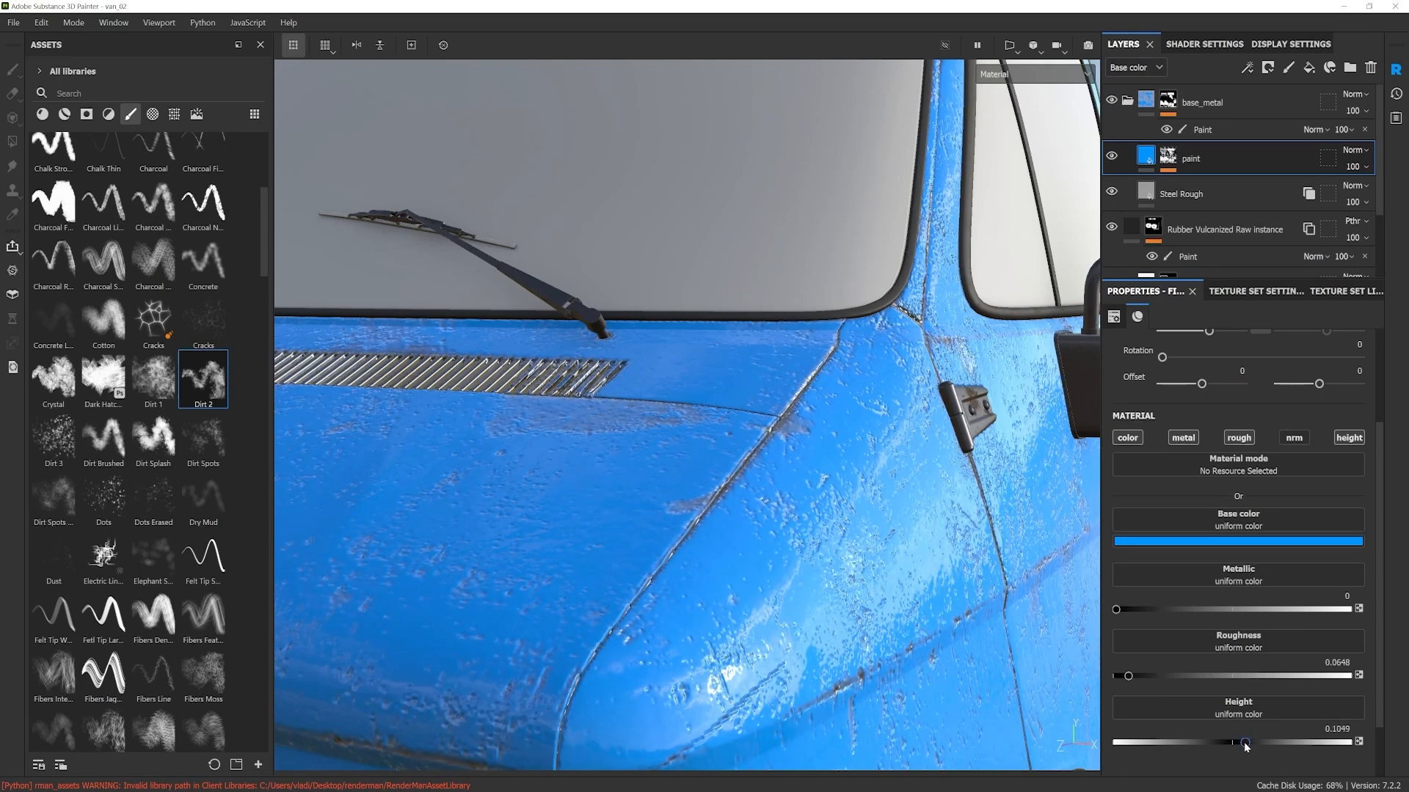
Step: Examine the raised paint edges on the hood, front fender and door
{"action": "scroll", "coordinate": [905, 483], "scroll_direction": "down", "scroll_amount": 3}
{"action": "left_click_drag", "start_coordinate": [904, 484], "coordinate": [815, 464], "text": "alt"}
{"action": "scroll", "coordinate": [848, 504], "scroll_direction": "down", "scroll_amount": 4}
{"action": "scroll", "coordinate": [807, 504], "scroll_direction": "up", "scroll_amount": 6}
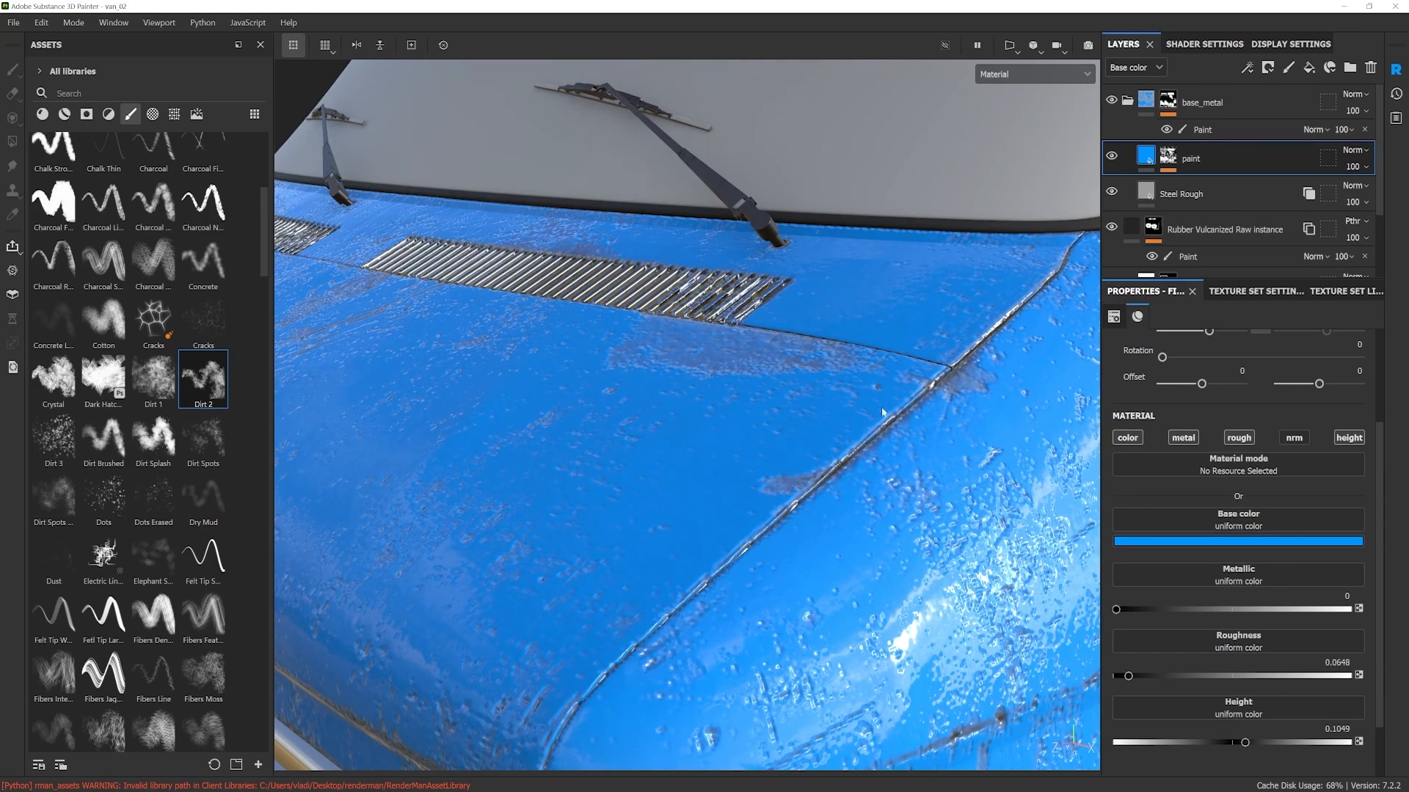
{"action": "left_click_drag", "start_coordinate": [859, 579], "coordinate": [863, 542], "text": "alt"}
{"action": "scroll", "coordinate": [884, 530], "scroll_direction": "down", "scroll_amount": 3}
{"action": "left_click_drag", "start_coordinate": [885, 530], "coordinate": [851, 469], "text": "alt"}
Step: Open the body_front texture set settings and check the texture size against the paint detail on the van
{"action": "left_click", "coordinate": [1245, 294]}
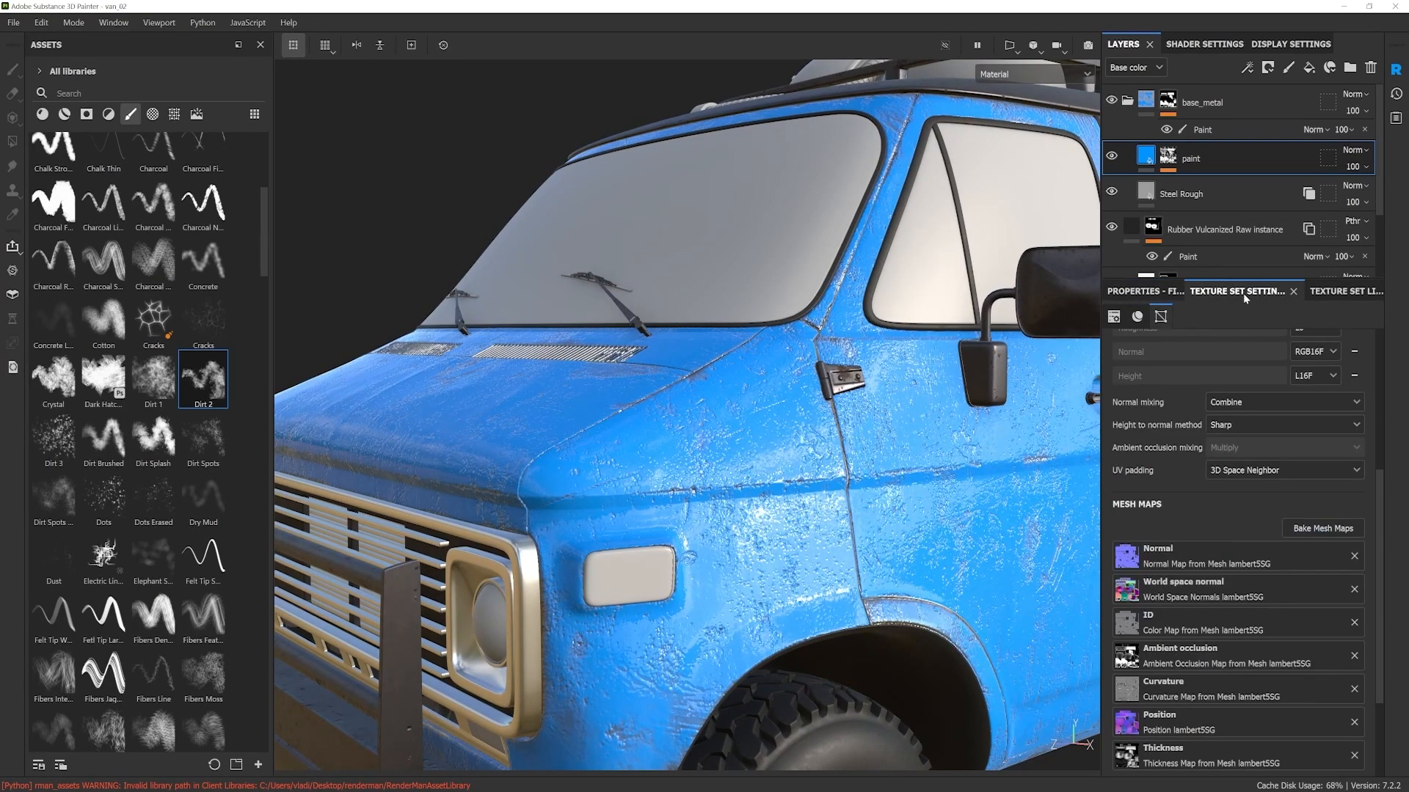
{"action": "scroll", "coordinate": [1189, 411], "scroll_direction": "up", "scroll_amount": 5}
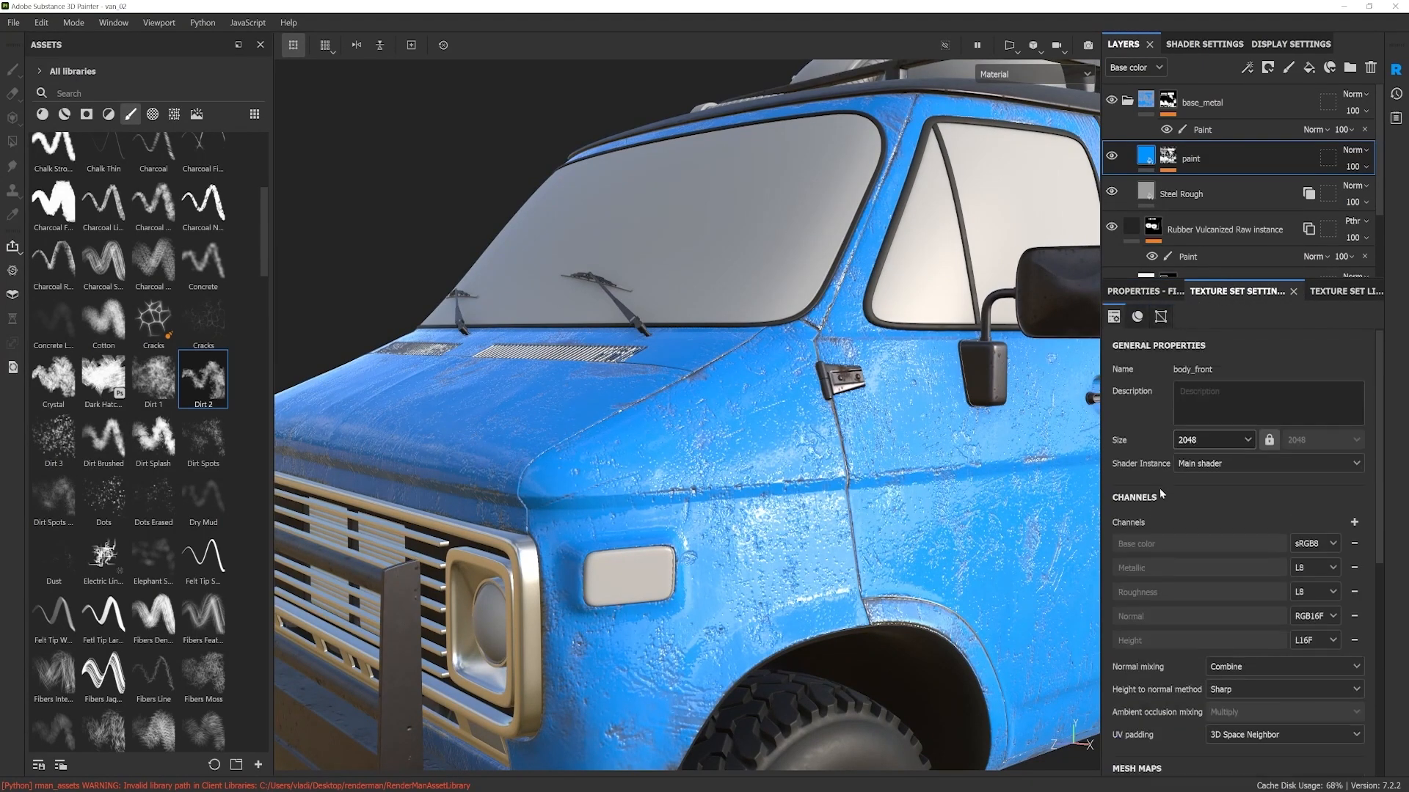
{"action": "left_click_drag", "start_coordinate": [723, 603], "coordinate": [758, 587], "text": "alt"}
{"action": "middle_click_drag", "start_coordinate": [758, 587], "coordinate": [777, 595], "text": "alt"}
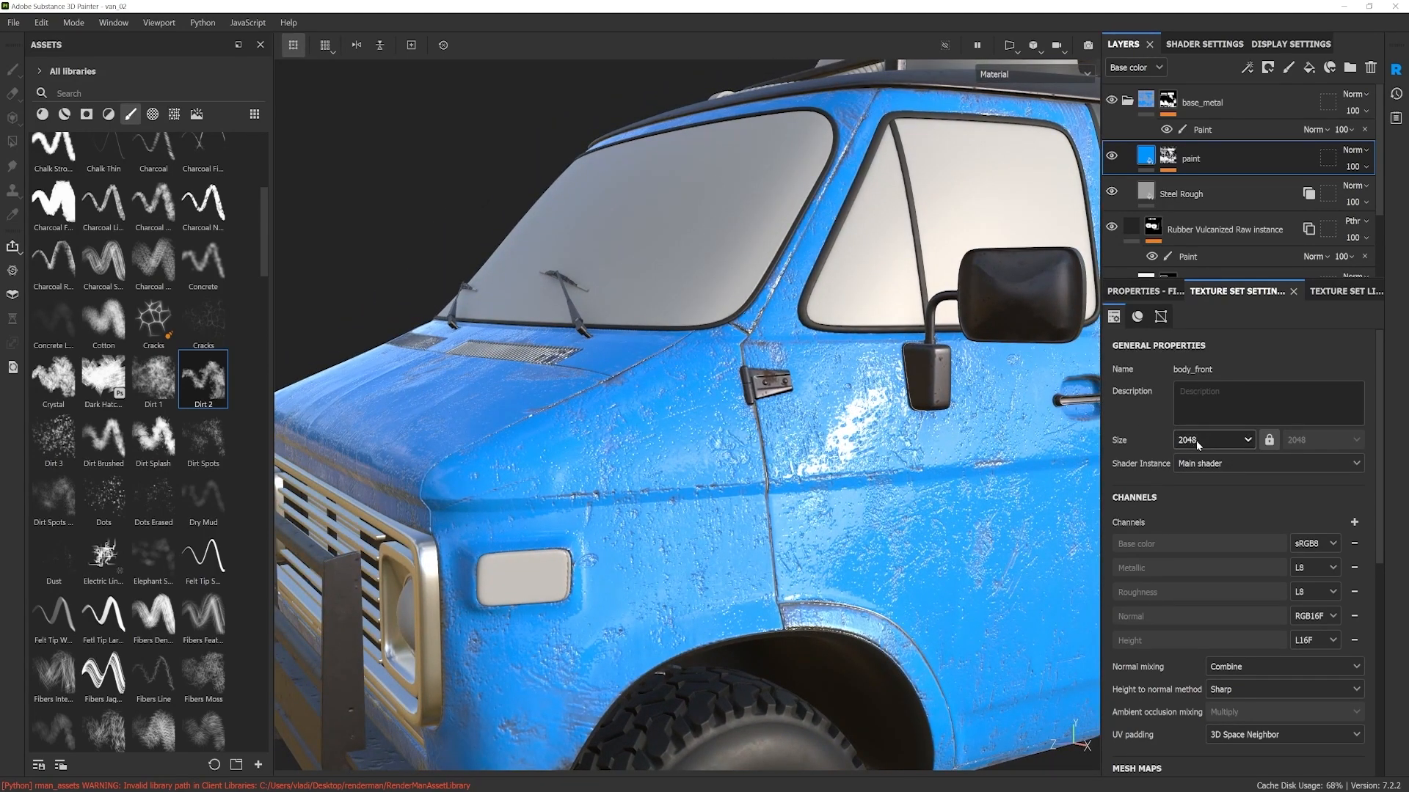
{"action": "scroll", "coordinate": [896, 525], "scroll_direction": "down", "scroll_amount": 3}
{"action": "middle_click_drag", "start_coordinate": [895, 524], "coordinate": [820, 525], "text": "alt"}
{"action": "left_click_drag", "start_coordinate": [821, 526], "coordinate": [892, 498], "text": "alt"}
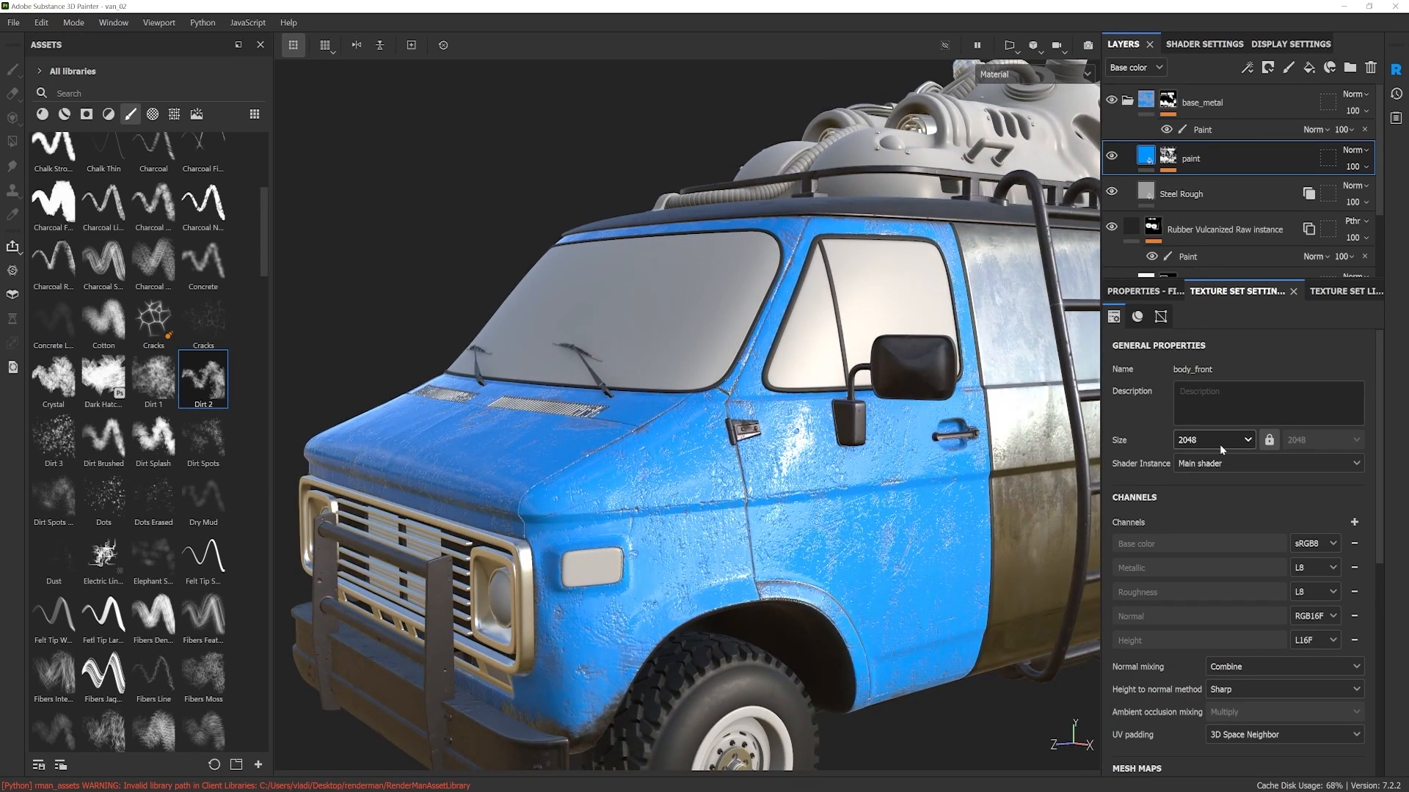
Step: Show the 3D and UV views side by side and compare the van's front with its UV layout
{"action": "key", "text": "F1"}
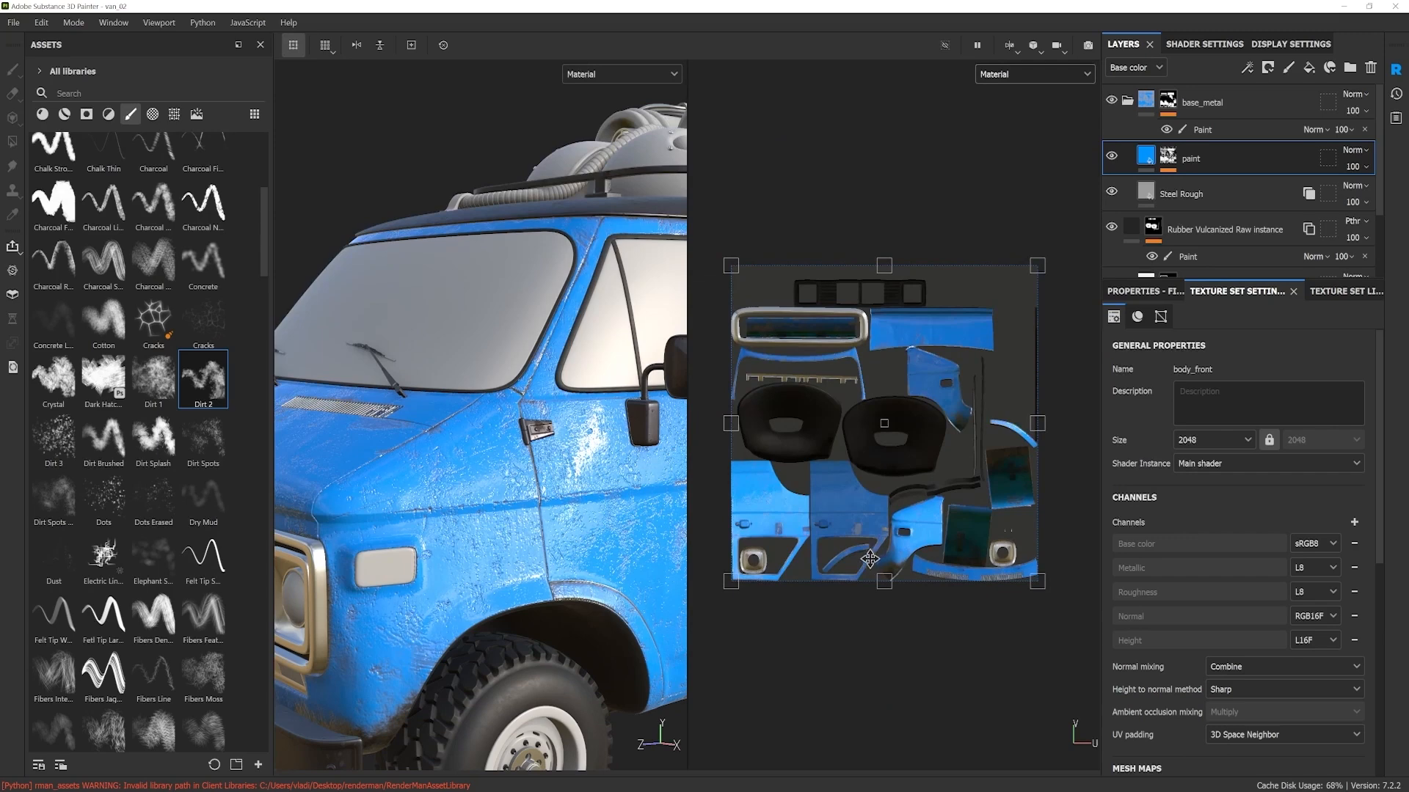
{"action": "left_click_drag", "start_coordinate": [596, 551], "coordinate": [661, 410], "text": "alt"}
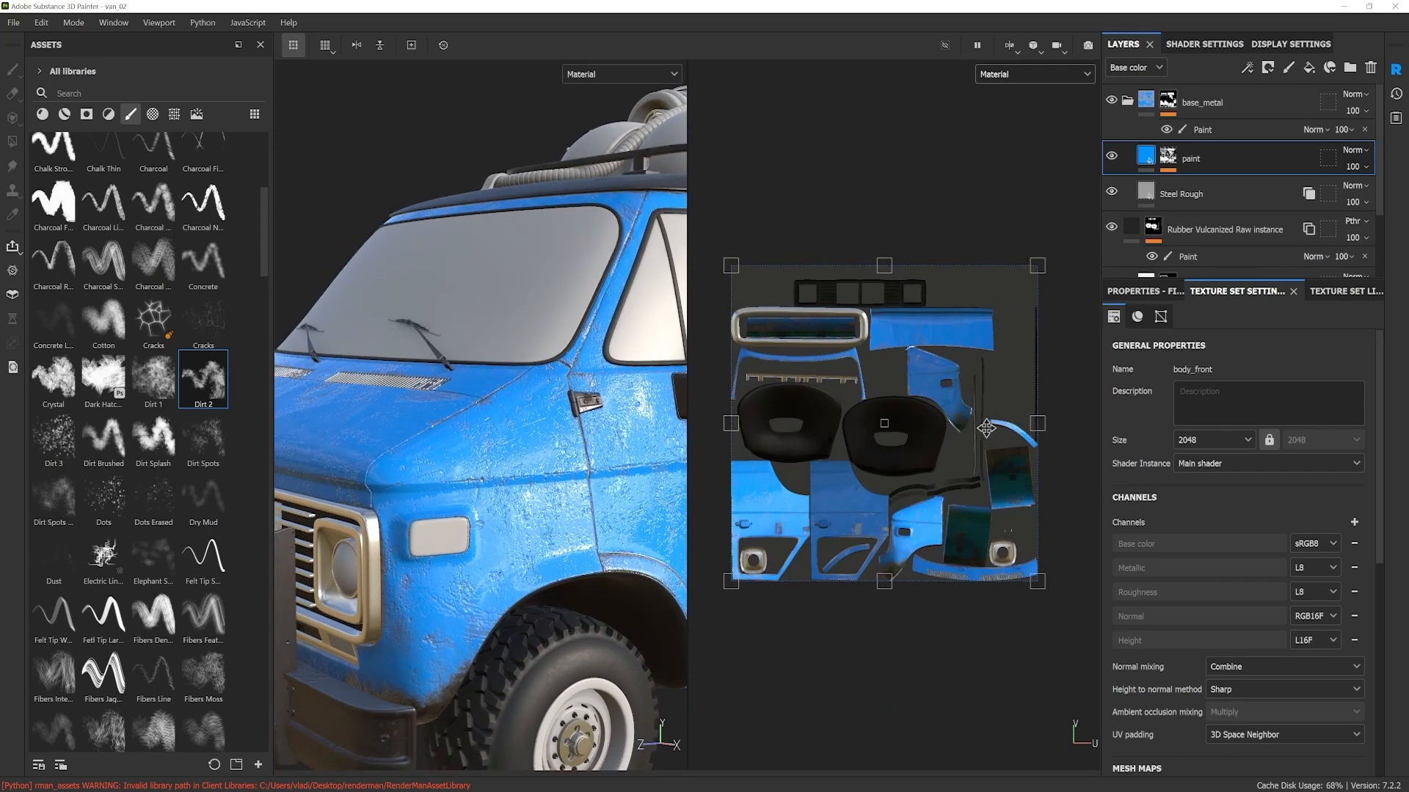
{"action": "middle_click_drag", "start_coordinate": [813, 429], "coordinate": [835, 444]}
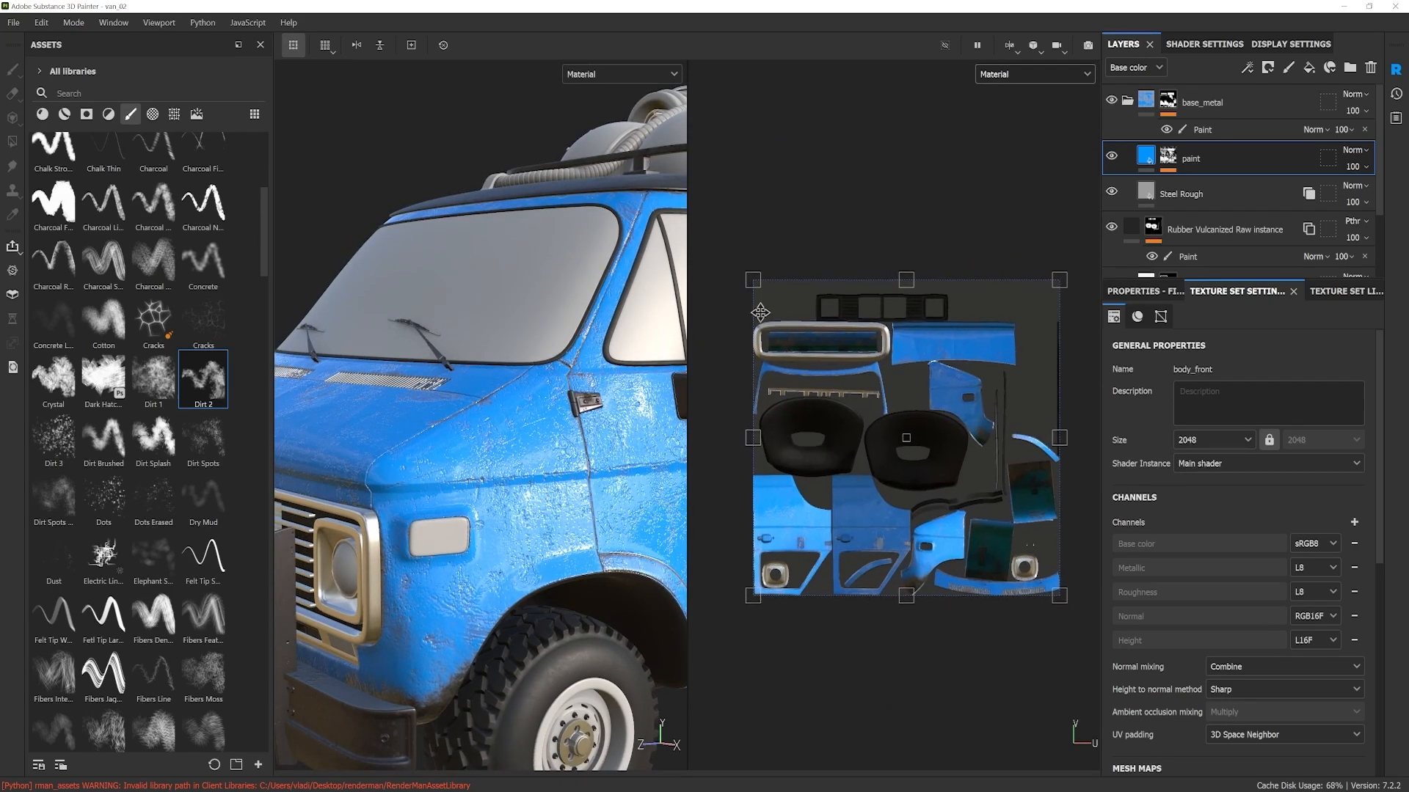
{"action": "left_click_drag", "start_coordinate": [543, 474], "coordinate": [556, 407], "text": "alt"}
{"action": "scroll", "coordinate": [503, 485], "scroll_direction": "up", "scroll_amount": 3}
{"action": "middle_click_drag", "start_coordinate": [503, 484], "coordinate": [511, 512], "text": "alt"}
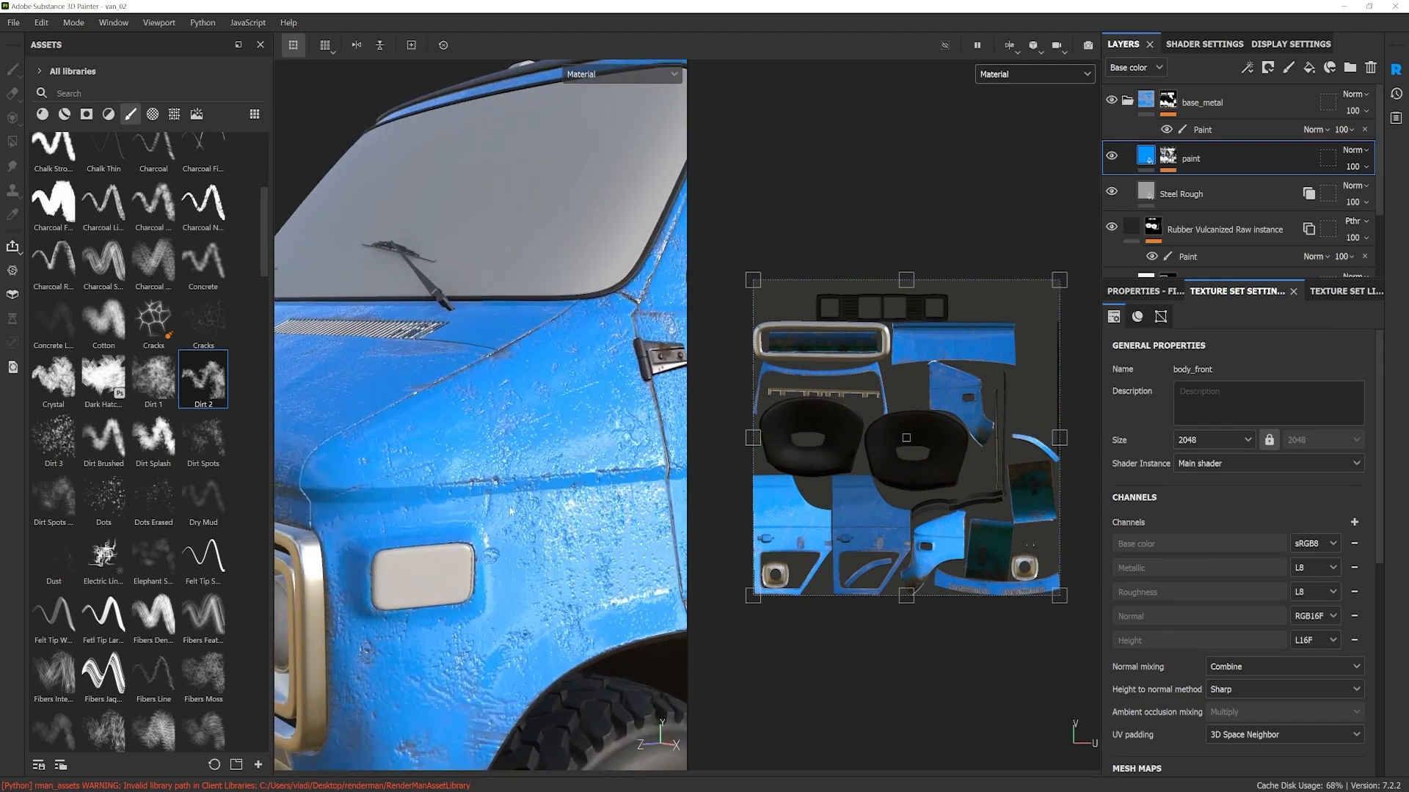
Step: Try the body_front texture set at size 4096, check the paint detail on the fender, and restore the size to 2048
{"action": "scroll", "coordinate": [510, 512], "scroll_direction": "up", "scroll_amount": 2}
{"action": "left_click", "coordinate": [1212, 439]}
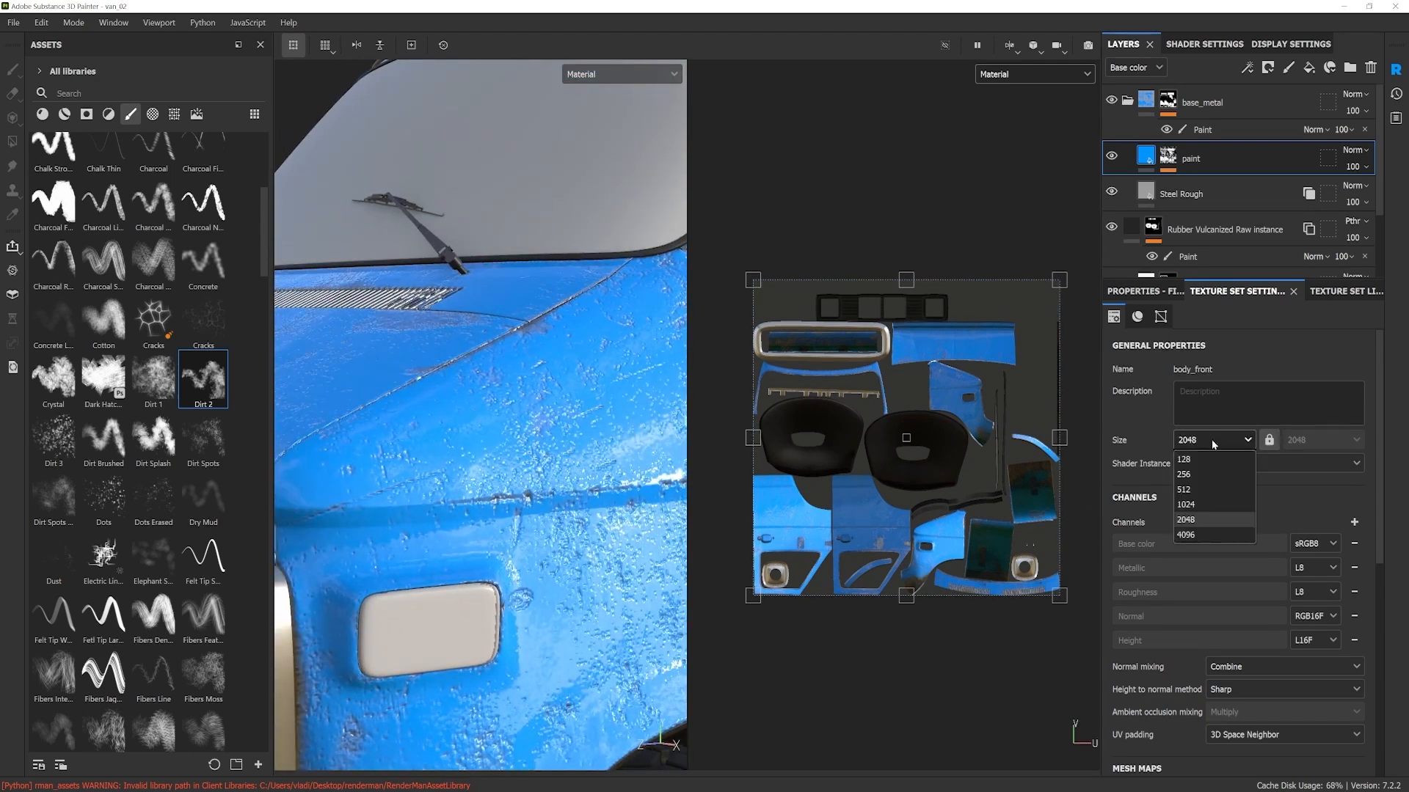
{"action": "left_click", "coordinate": [1191, 534]}
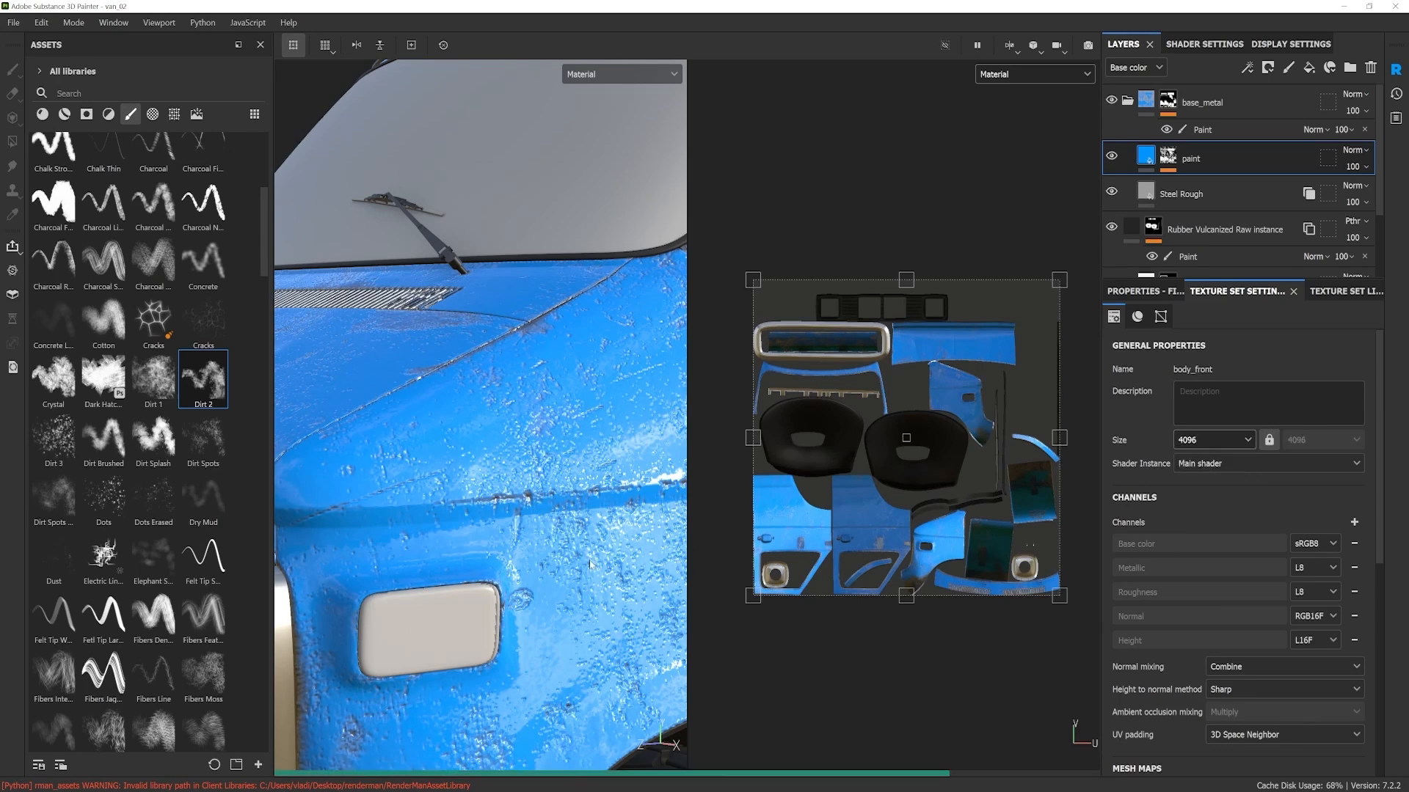
{"action": "left_click_drag", "start_coordinate": [590, 564], "coordinate": [570, 487], "text": "alt"}
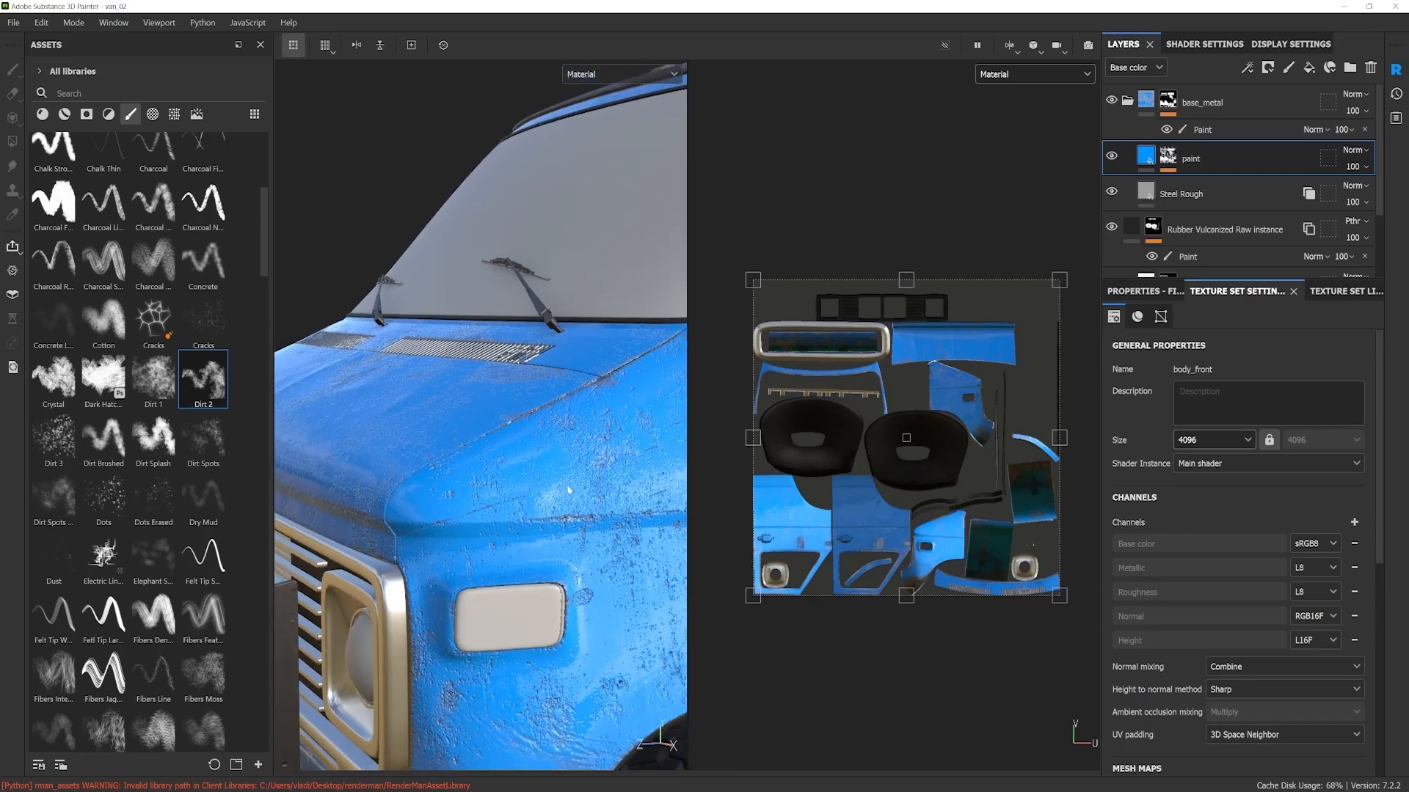
{"action": "left_click", "coordinate": [1201, 444]}
{"action": "left_click", "coordinate": [1189, 523]}
Step: Show only the 3D view and frame the front of the van
{"action": "left_click_drag", "start_coordinate": [504, 564], "coordinate": [810, 597], "text": "alt"}
{"action": "key", "text": "F2"}
{"action": "scroll", "coordinate": [776, 591], "scroll_direction": "up", "scroll_amount": 2}
{"action": "scroll", "coordinate": [810, 597], "scroll_direction": "up", "scroll_amount": 2}
Step: Set the blue paint layer's Height to 0.0309
{"action": "left_click", "coordinate": [1171, 159]}
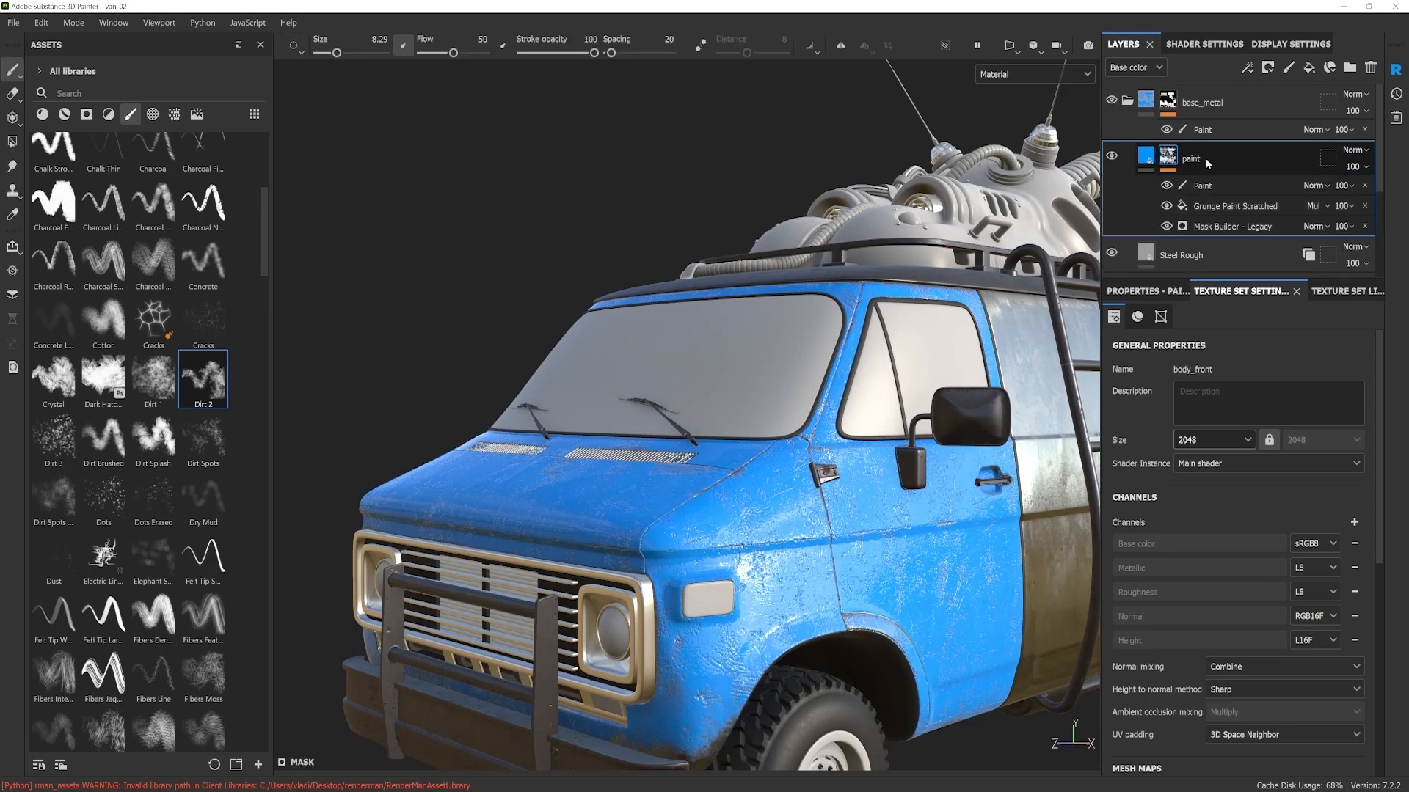
{"action": "left_click", "coordinate": [1143, 157]}
{"action": "scroll", "coordinate": [776, 585], "scroll_direction": "up", "scroll_amount": 6}
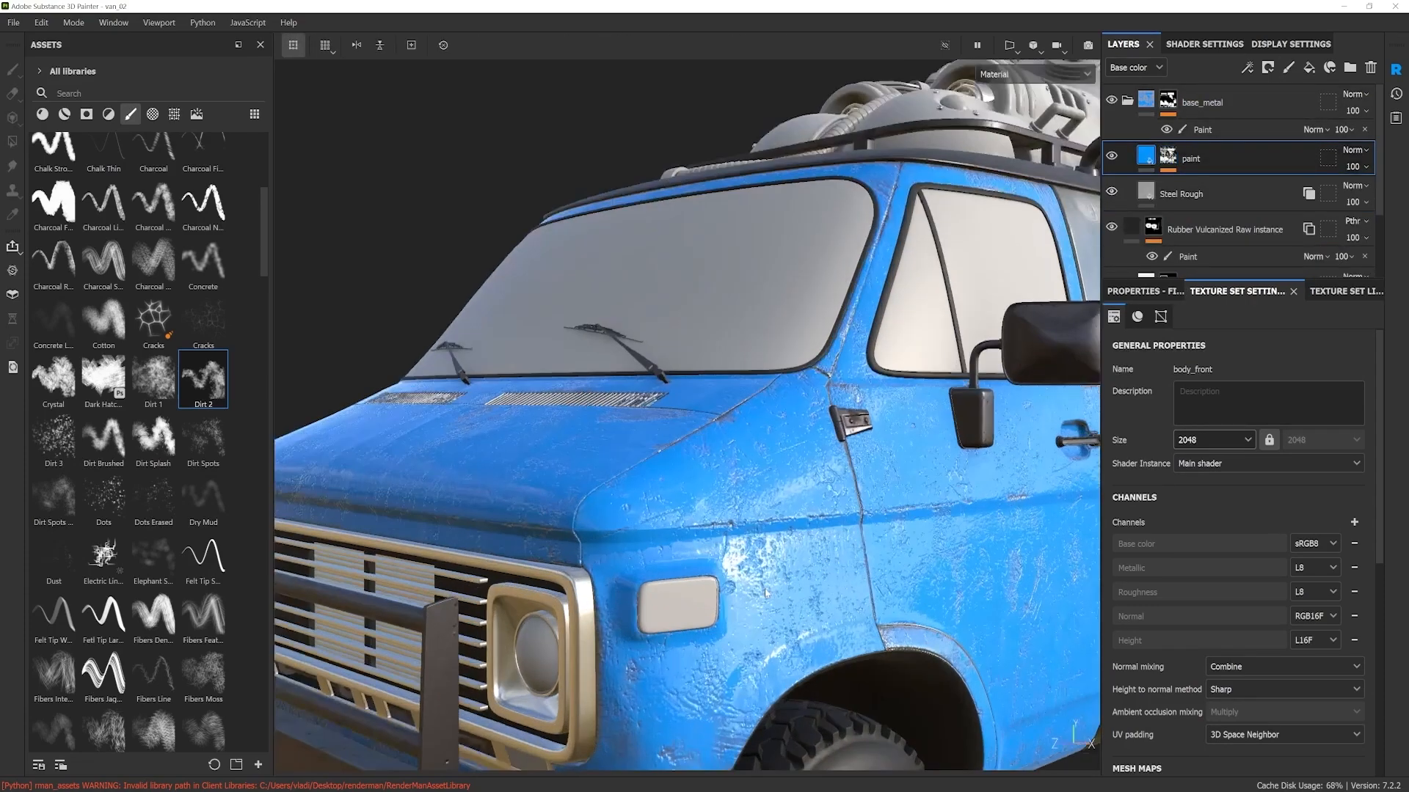
{"action": "left_click_drag", "start_coordinate": [785, 586], "coordinate": [855, 613], "text": "alt"}
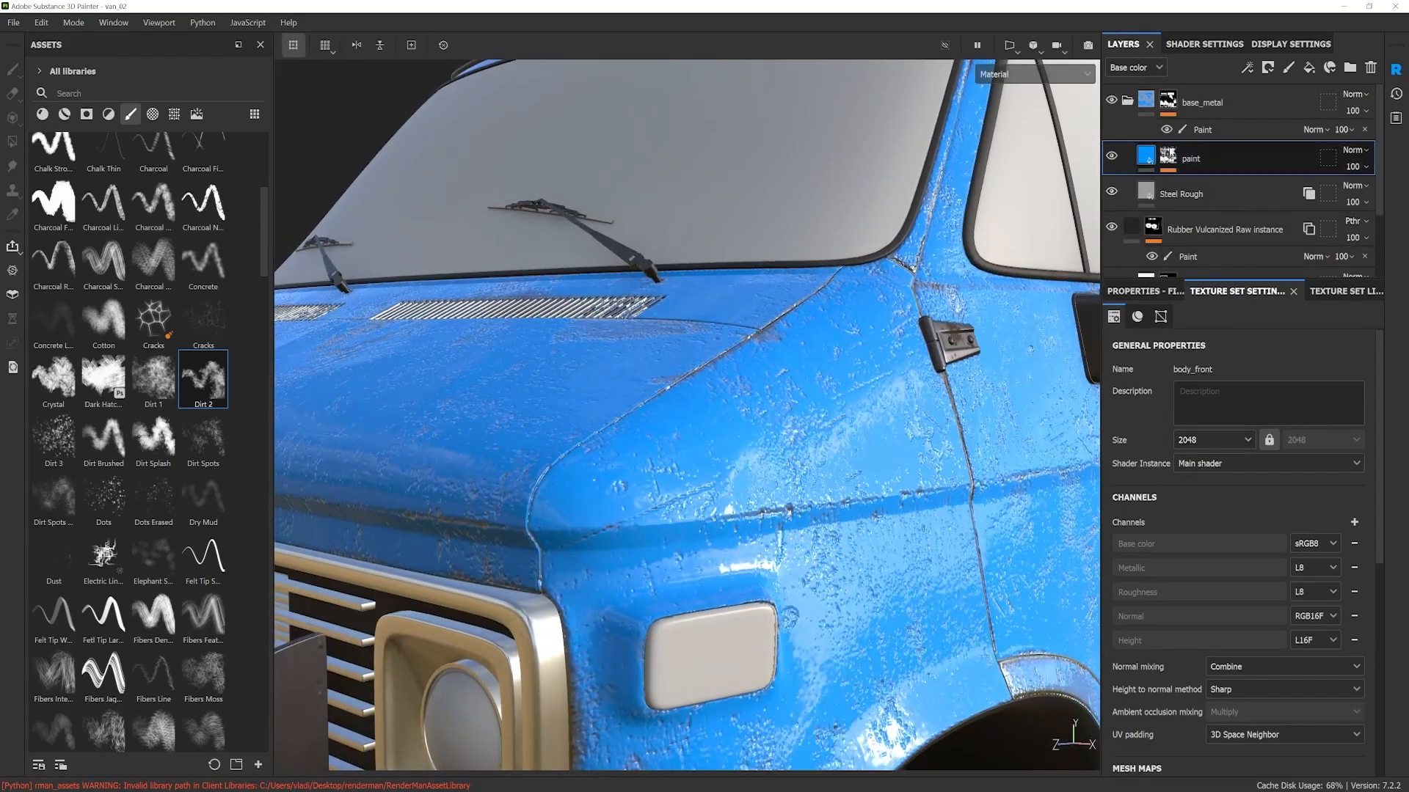
{"action": "left_click", "coordinate": [1139, 298]}
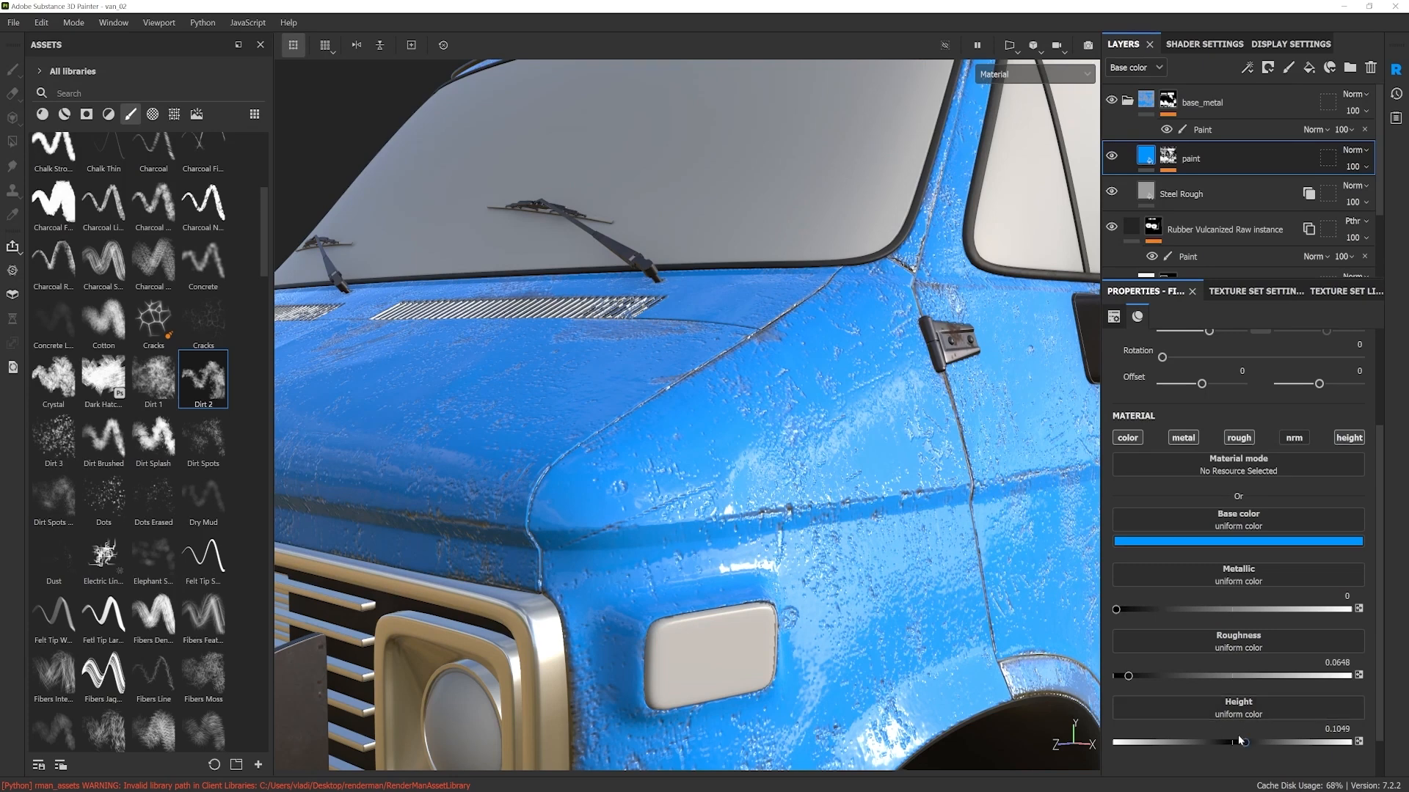
{"action": "mouse_move", "coordinate": [1243, 741]}
{"action": "left_mouse_down"}
{"action": "mouse_move", "coordinate": [1208, 745]}
{"action": "mouse_move", "coordinate": [1237, 752]}
{"action": "left_mouse_up"}
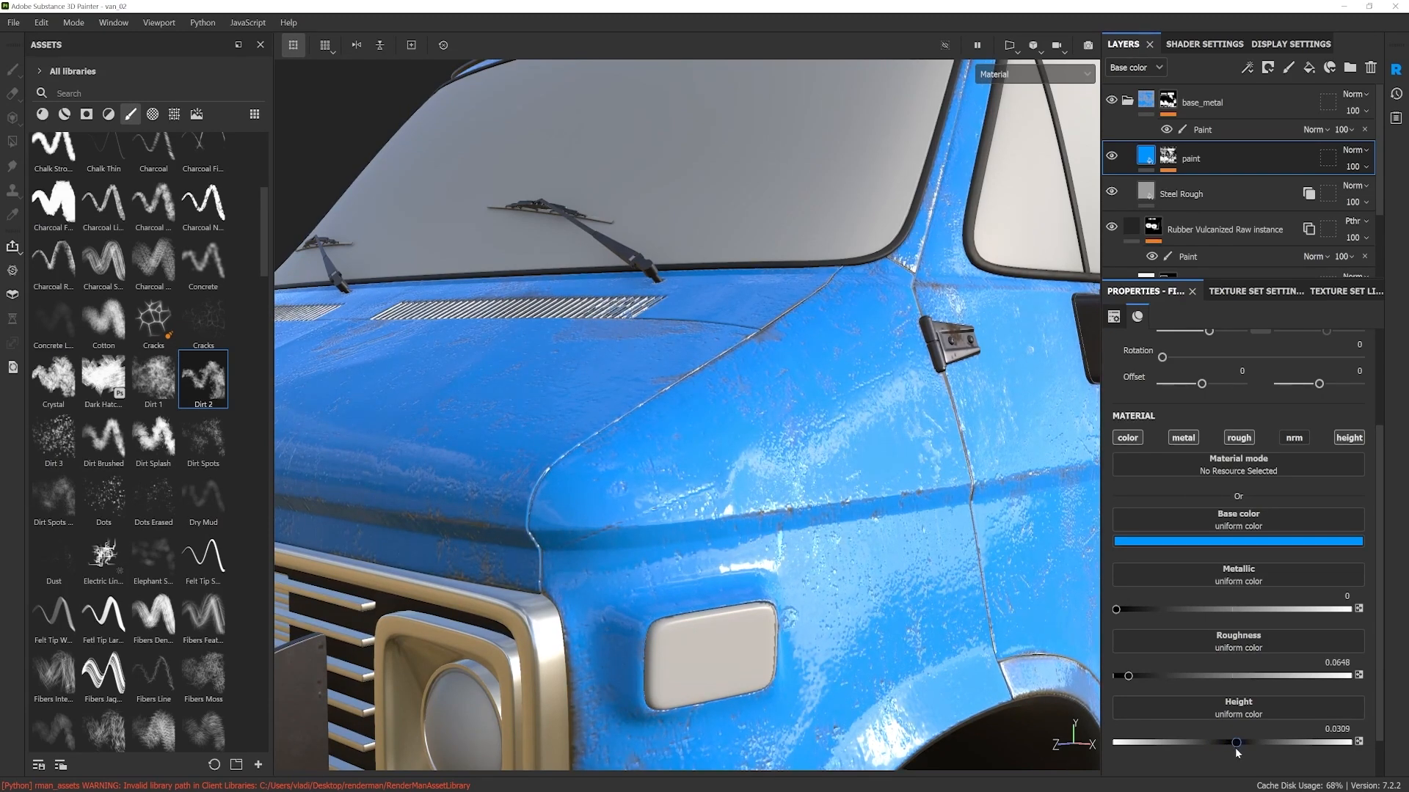
Step: Examine the paint finish on the whole van from the front and side
{"action": "scroll", "coordinate": [880, 555], "scroll_direction": "down", "scroll_amount": 5}
{"action": "left_click_drag", "start_coordinate": [880, 554], "coordinate": [729, 533], "text": "alt"}
{"action": "scroll", "coordinate": [748, 550], "scroll_direction": "down", "scroll_amount": 3}
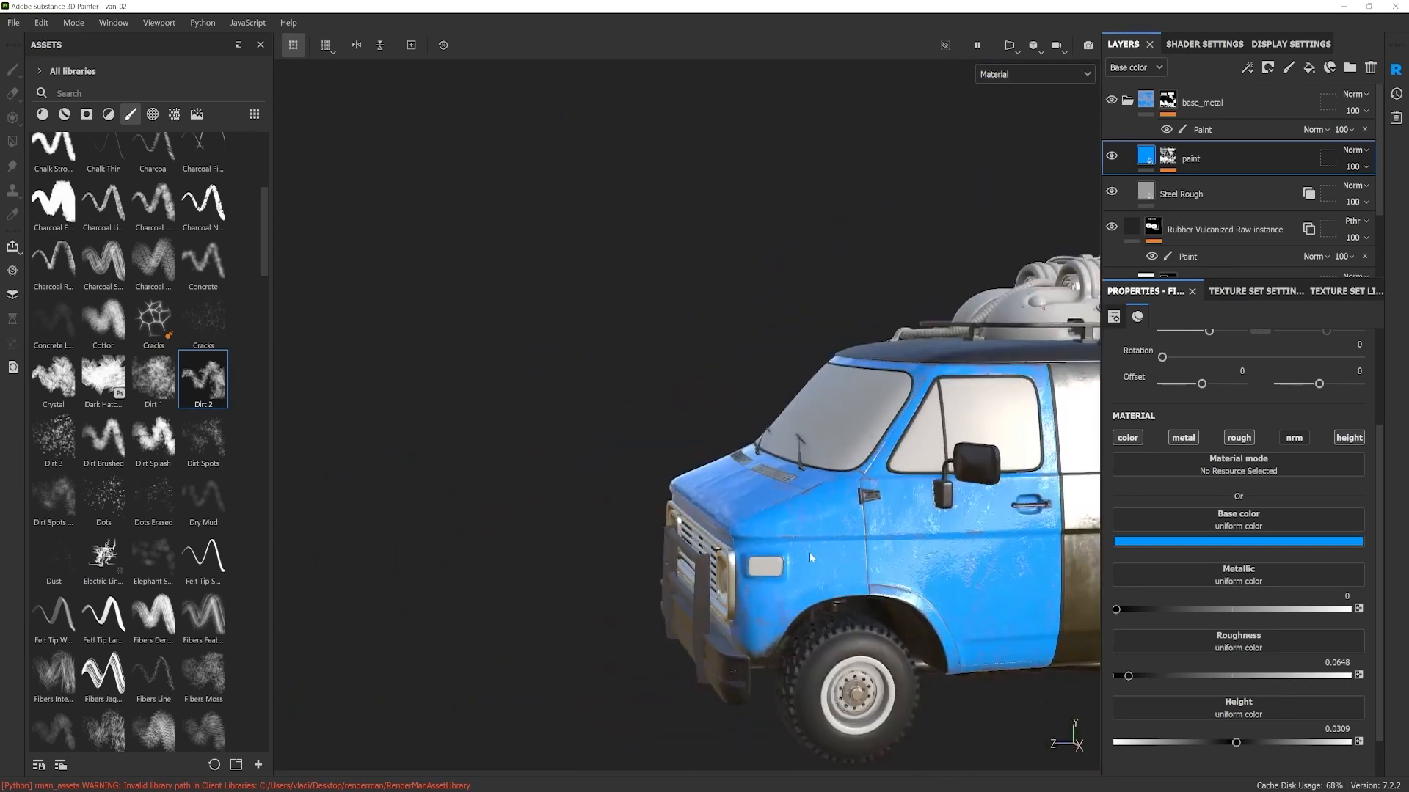
{"action": "right_click_drag", "start_coordinate": [730, 534], "coordinate": [763, 544], "text": "alt"}
{"action": "left_click_drag", "start_coordinate": [763, 544], "coordinate": [722, 537], "text": "alt"}
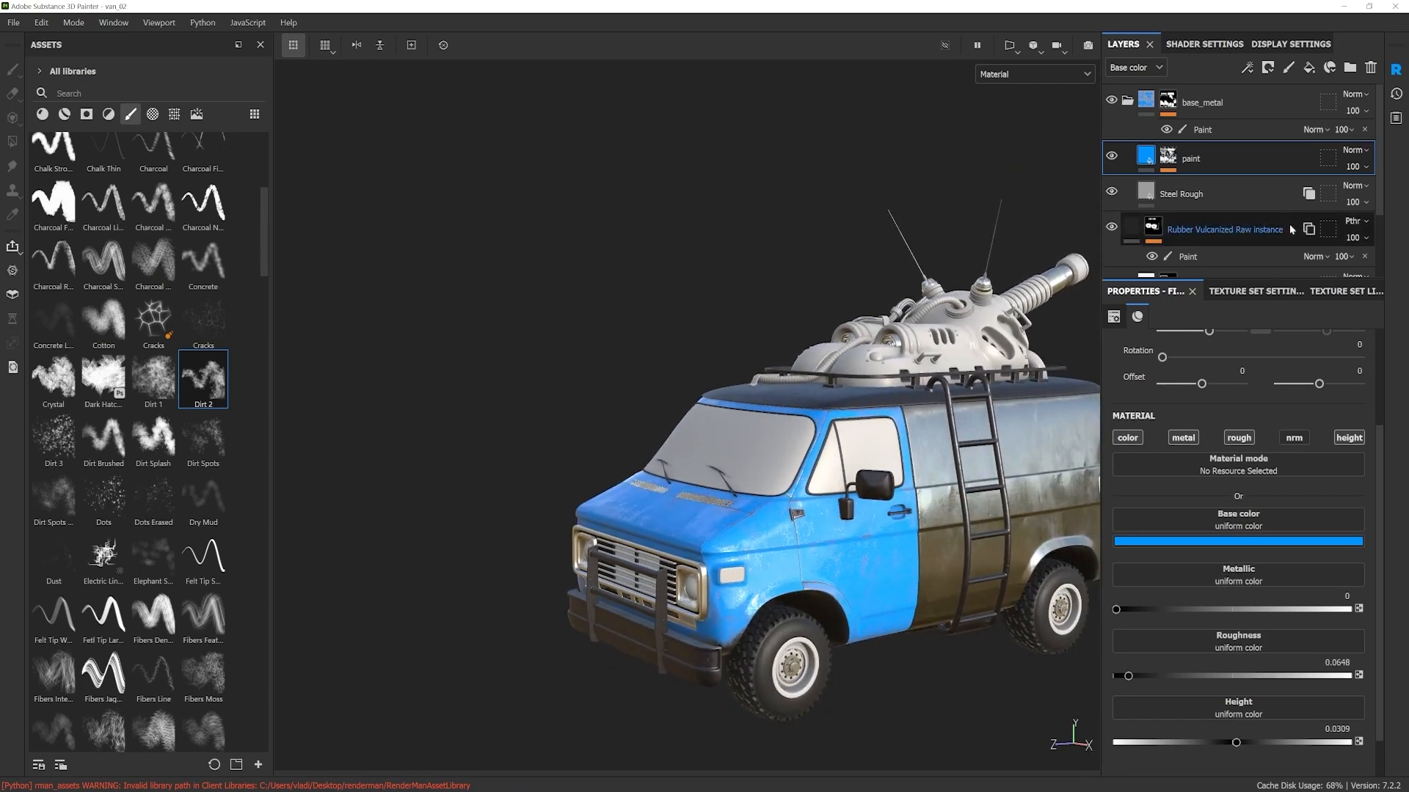
{"action": "middle_click_drag", "start_coordinate": [816, 515], "coordinate": [774, 491], "text": "alt"}
{"action": "left_click_drag", "start_coordinate": [774, 491], "coordinate": [816, 482], "text": "alt"}
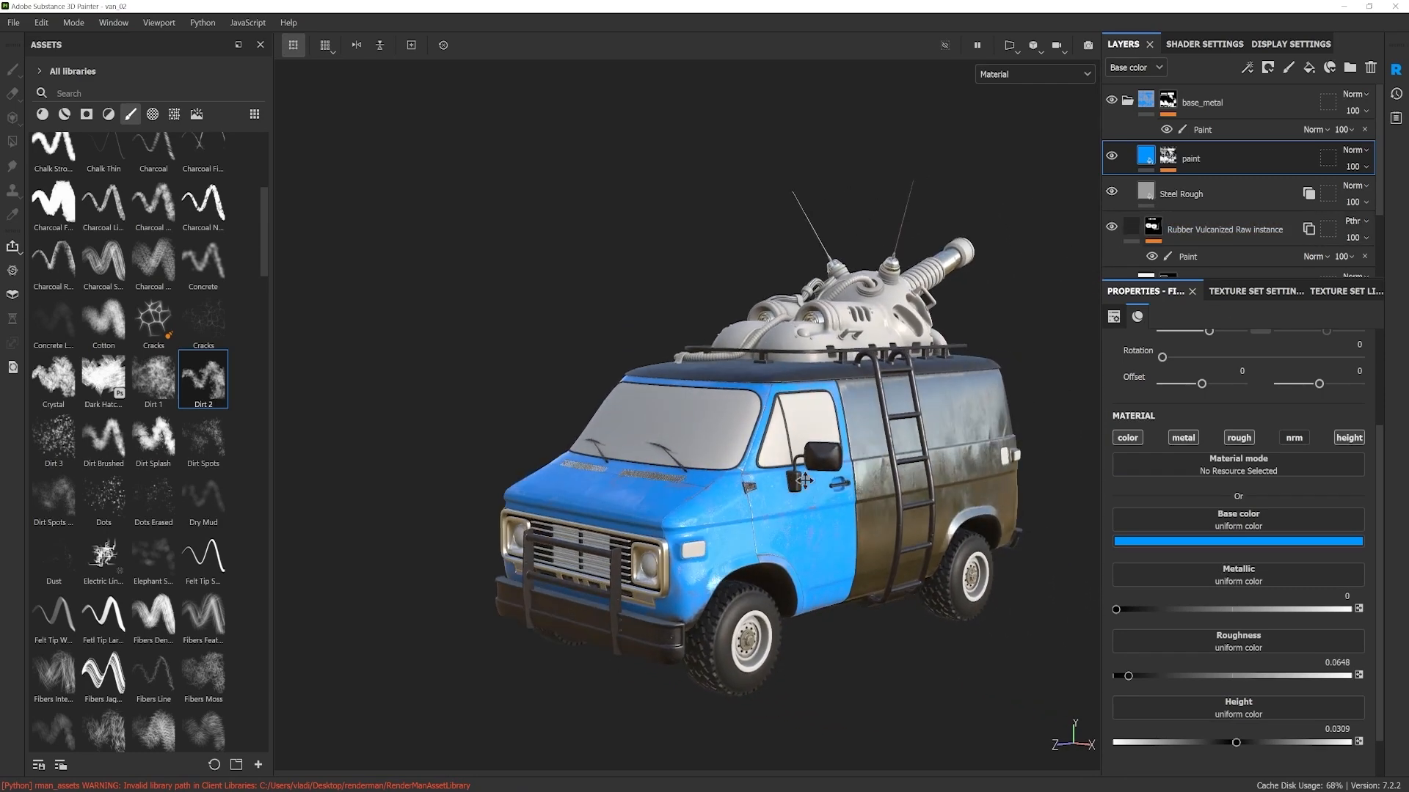
{"action": "middle_click_drag", "start_coordinate": [816, 482], "coordinate": [770, 446], "text": "alt"}
Step: Copy the blue paint layer from body_front and paste it above Steel Rough instance in the rear body's texture set
{"action": "right_click", "coordinate": [923, 380], "text": "ctrl+alt"}
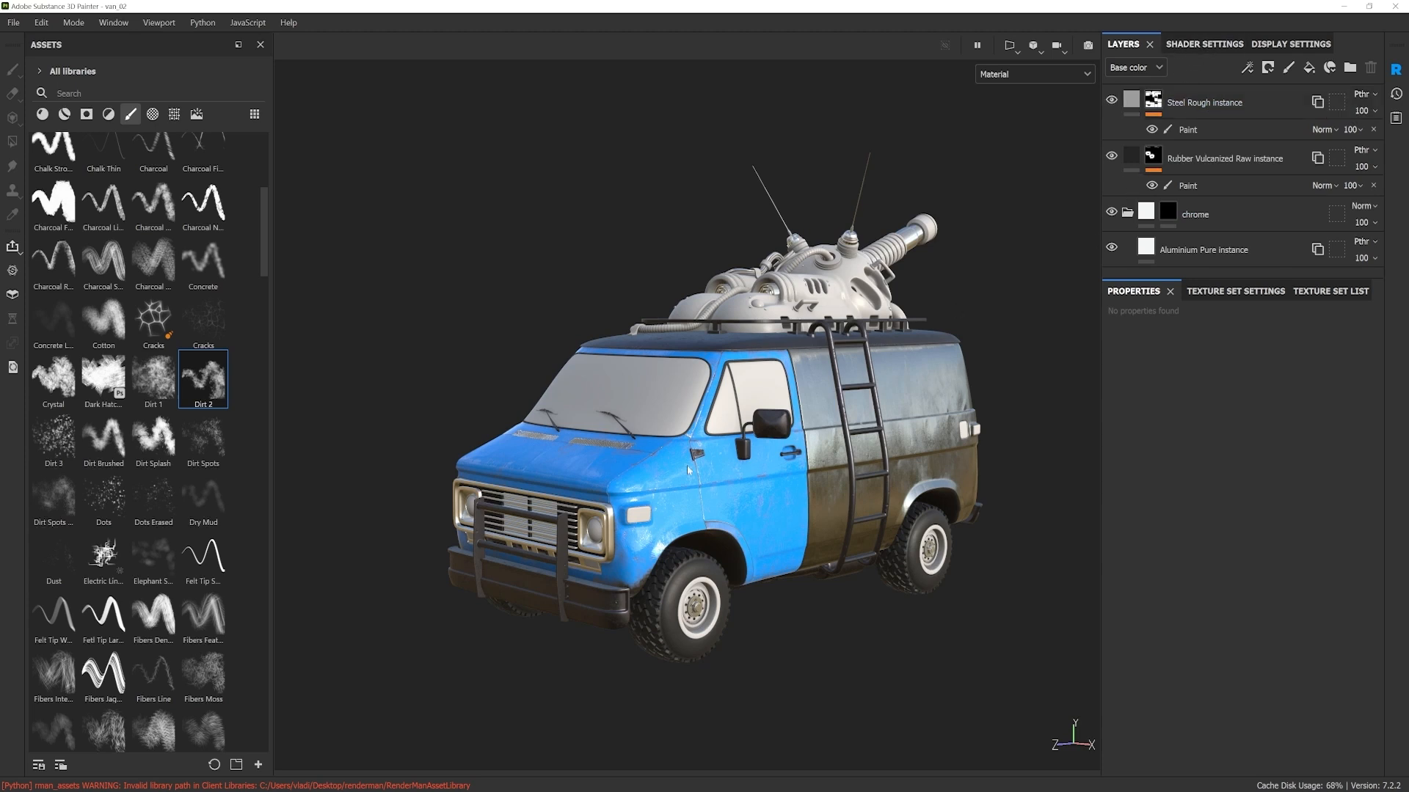
{"action": "right_click", "coordinate": [800, 490], "text": "ctrl+alt"}
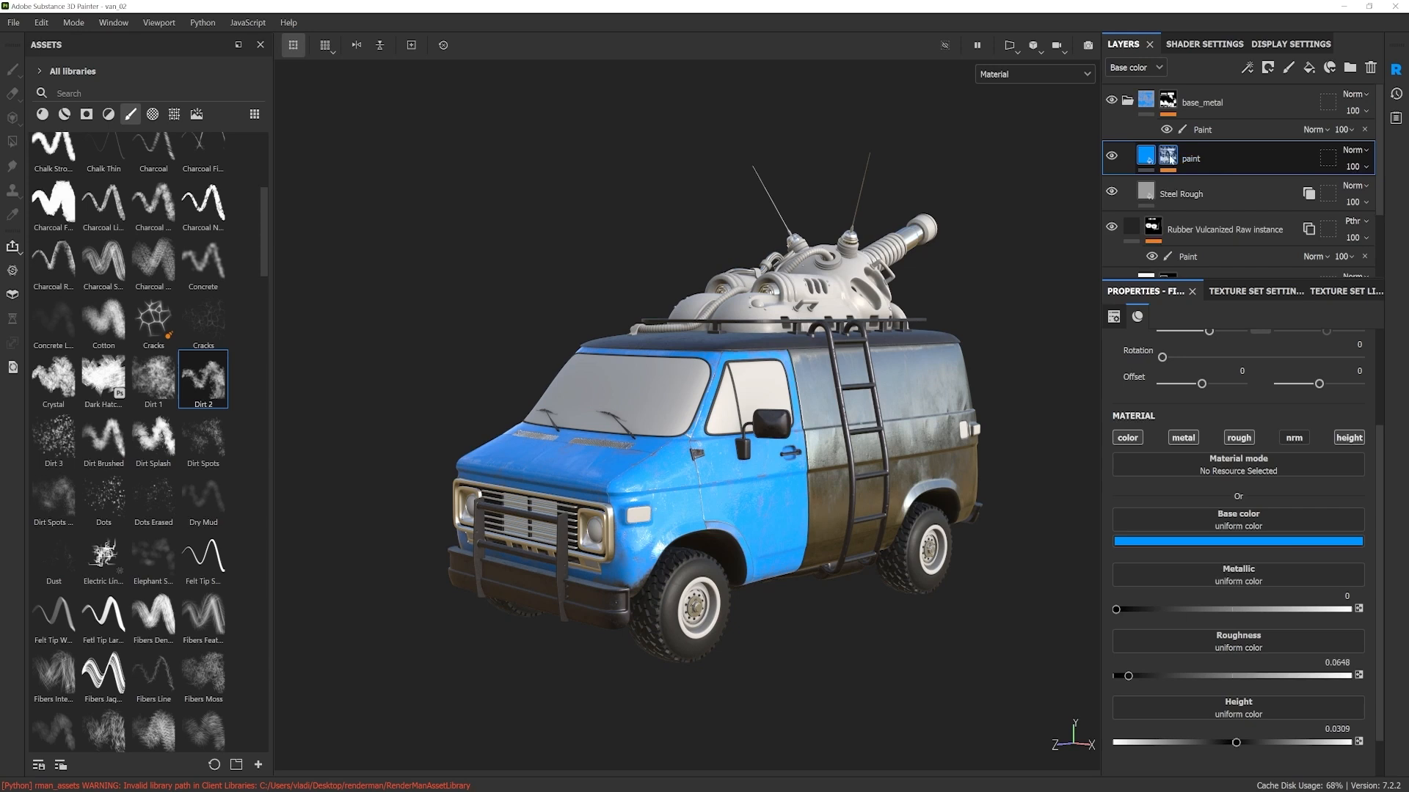
{"action": "left_click", "coordinate": [1203, 46]}
{"action": "left_click", "coordinate": [1291, 45]}
{"action": "left_click", "coordinate": [1121, 46]}
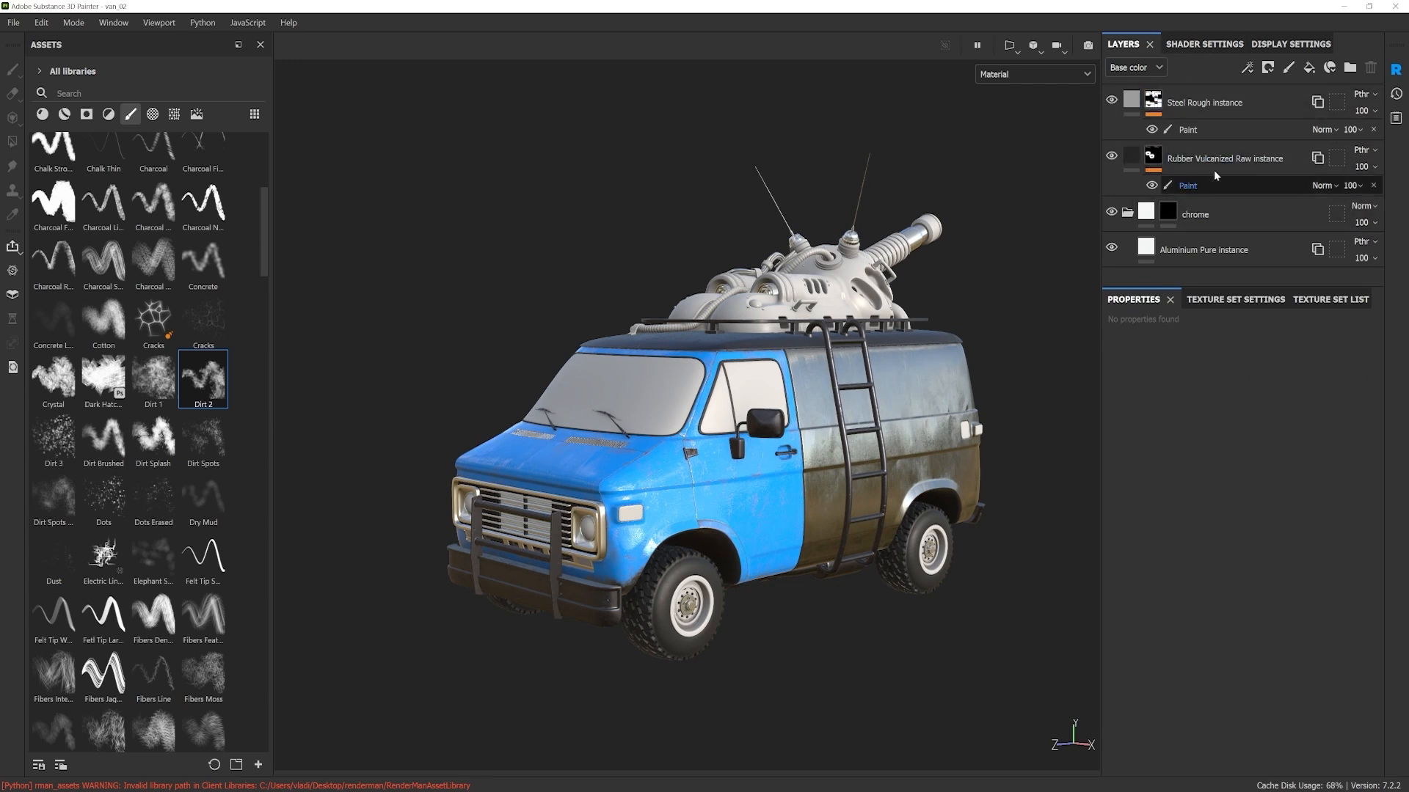
{"action": "left_click", "coordinate": [1194, 161]}
{"action": "left_click", "coordinate": [1203, 105]}
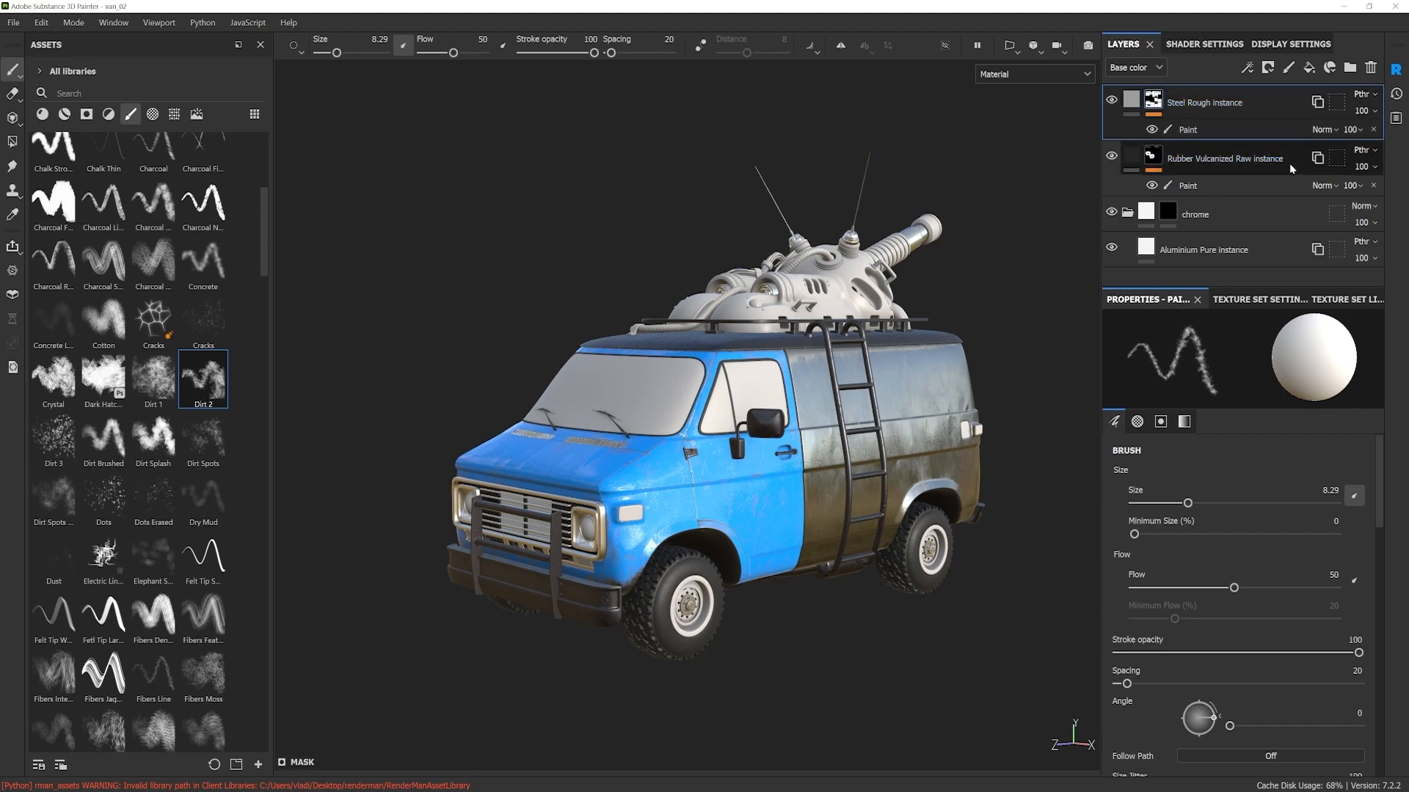
{"action": "key", "text": "ctrl+v"}
{"action": "left_click_drag", "start_coordinate": [960, 451], "coordinate": [931, 455], "text": "alt"}
{"action": "mouse_move", "coordinate": [930, 454]}
{"action": "right_mouse_down", "text": "shift"}
{"action": "mouse_move", "coordinate": [844, 459]}
{"action": "mouse_move", "coordinate": [908, 458]}
{"action": "right_mouse_up", "text": "shift"}
{"action": "left_click_drag", "start_coordinate": [908, 458], "coordinate": [848, 441], "text": "alt"}
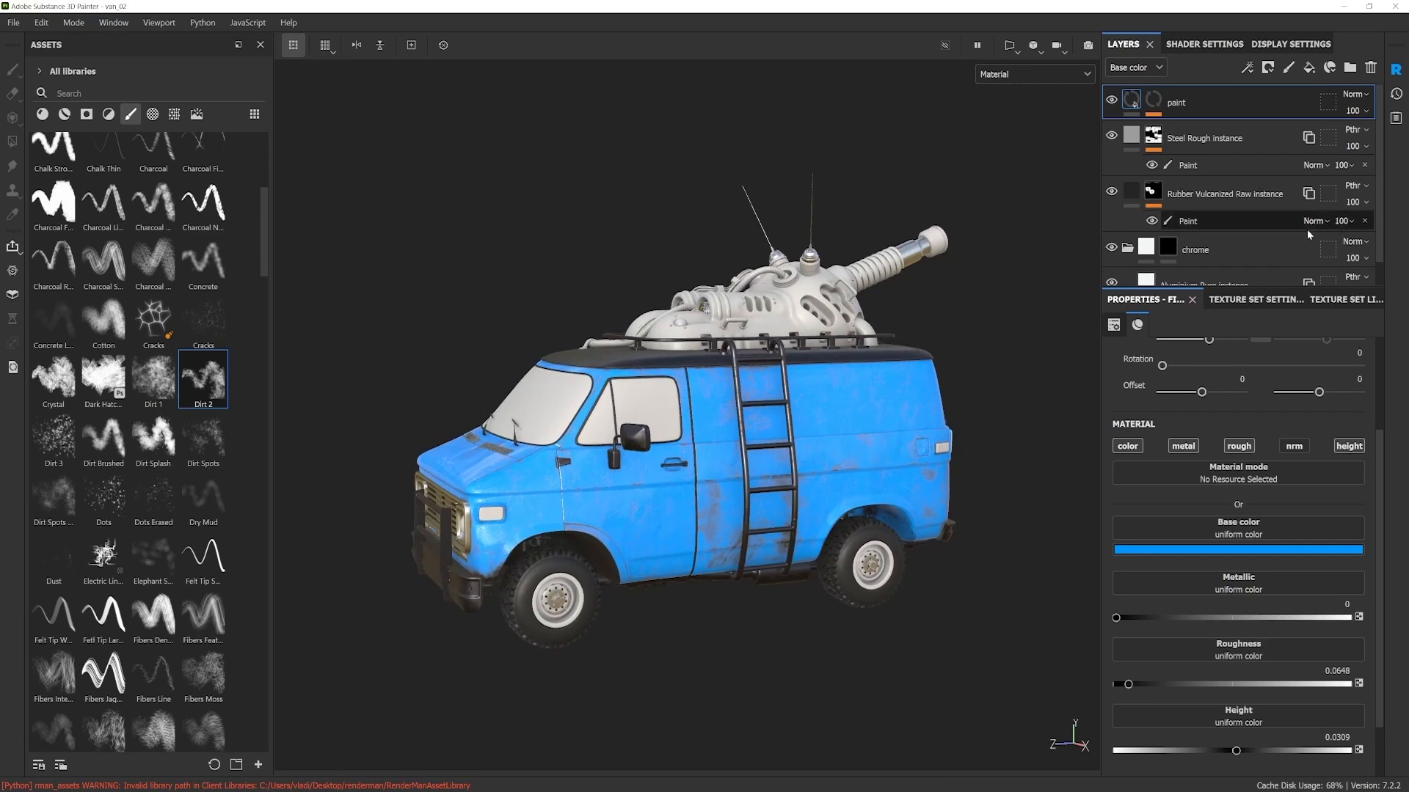
Step: Group the paint and Steel Rough instance layers of the rear body into a folder
{"action": "left_click", "coordinate": [1193, 167]}
{"action": "left_click", "coordinate": [1191, 112]}
{"action": "left_click", "coordinate": [1190, 135]}
{"action": "key", "text": "ctrl+g"}
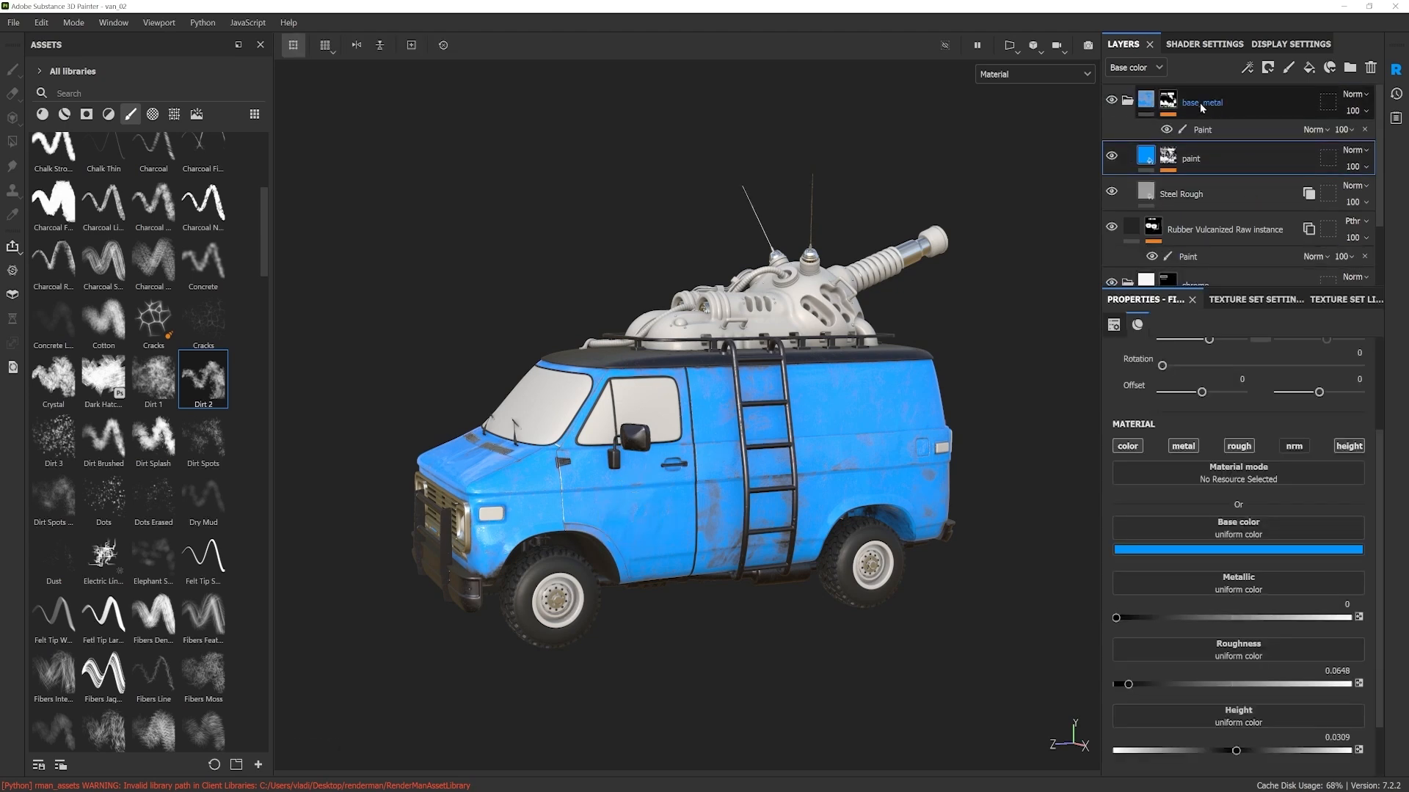
Step: Rename the base_metal folder in the body_front texture set as car_paint
{"action": "left_click", "coordinate": [1201, 129]}
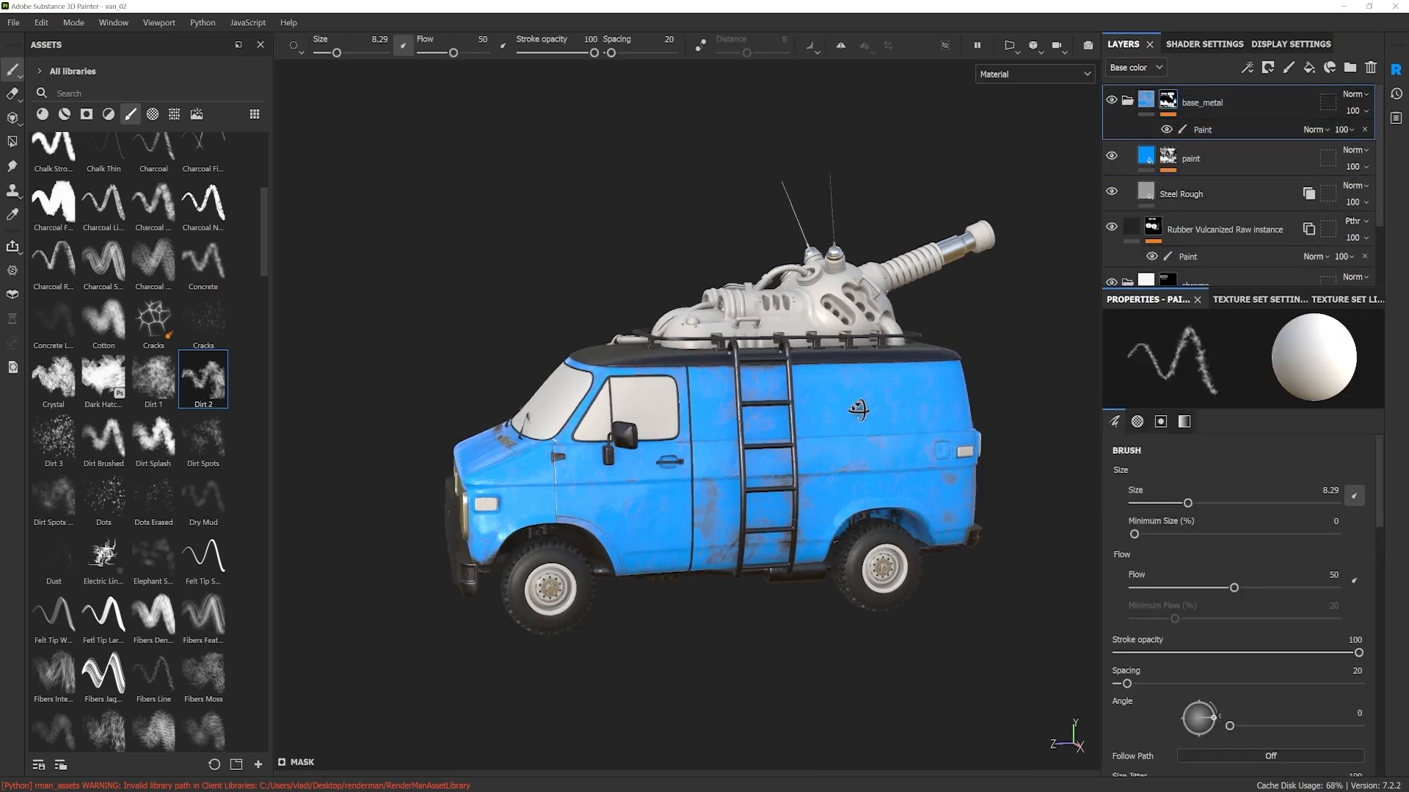
{"action": "double_click", "coordinate": [1190, 105]}
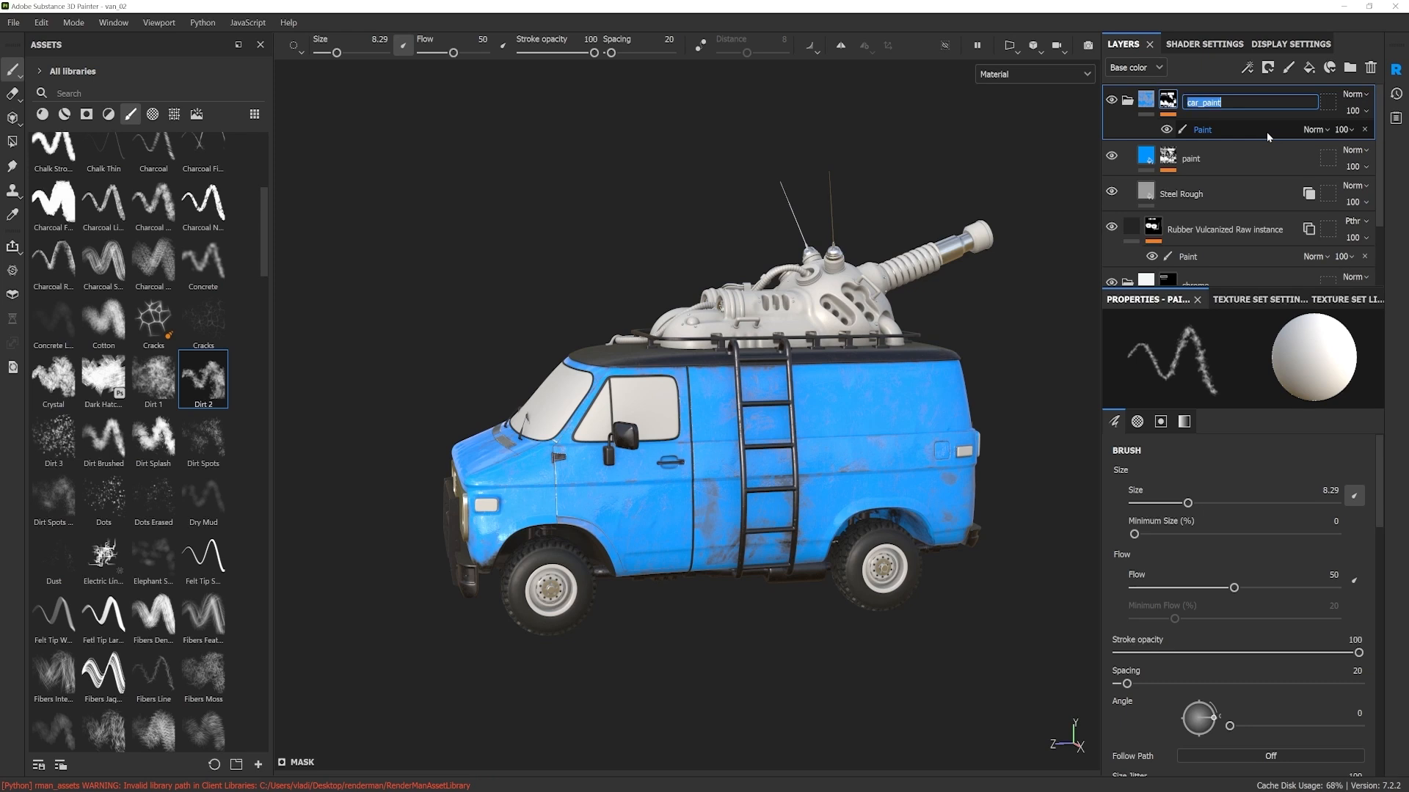
{"action": "key", "text": "Return"}
{"action": "left_click_drag", "start_coordinate": [855, 426], "coordinate": [891, 430], "text": "alt"}
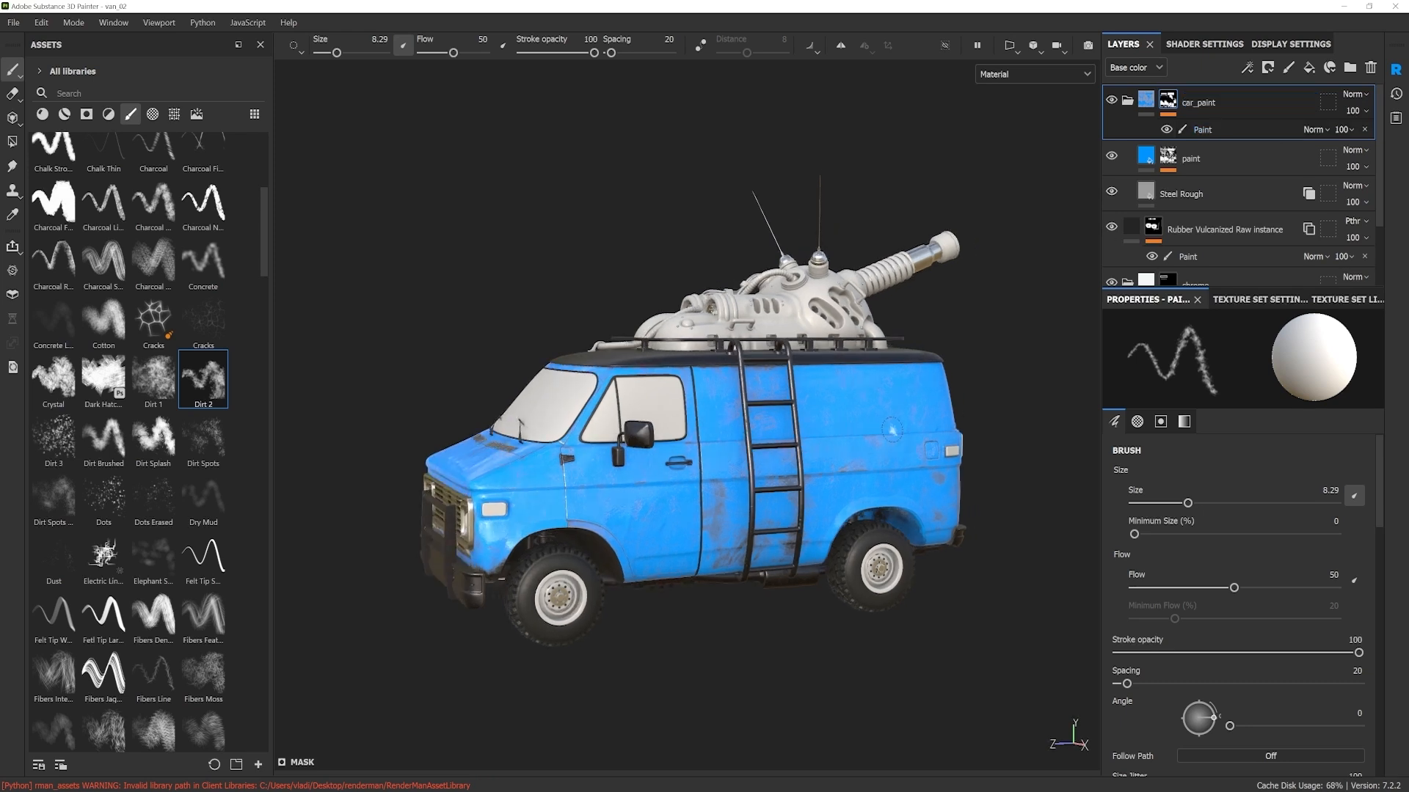
Step: Return to the rear body's texture set and rename Folder 1 as car_paint
{"action": "right_click", "coordinate": [875, 424], "text": "ctrl+alt"}
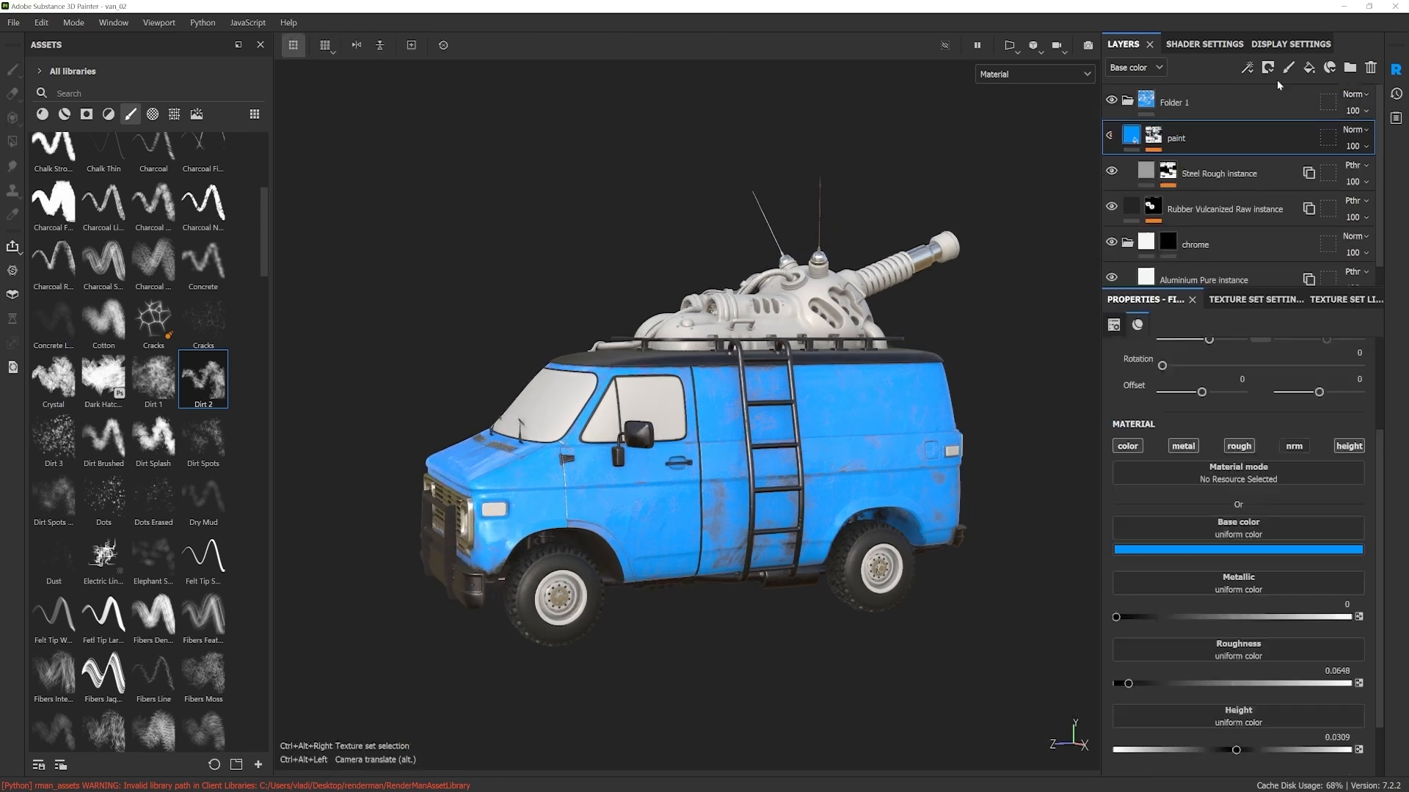
{"action": "double_click", "coordinate": [1172, 105]}
{"action": "key", "text": "Return"}
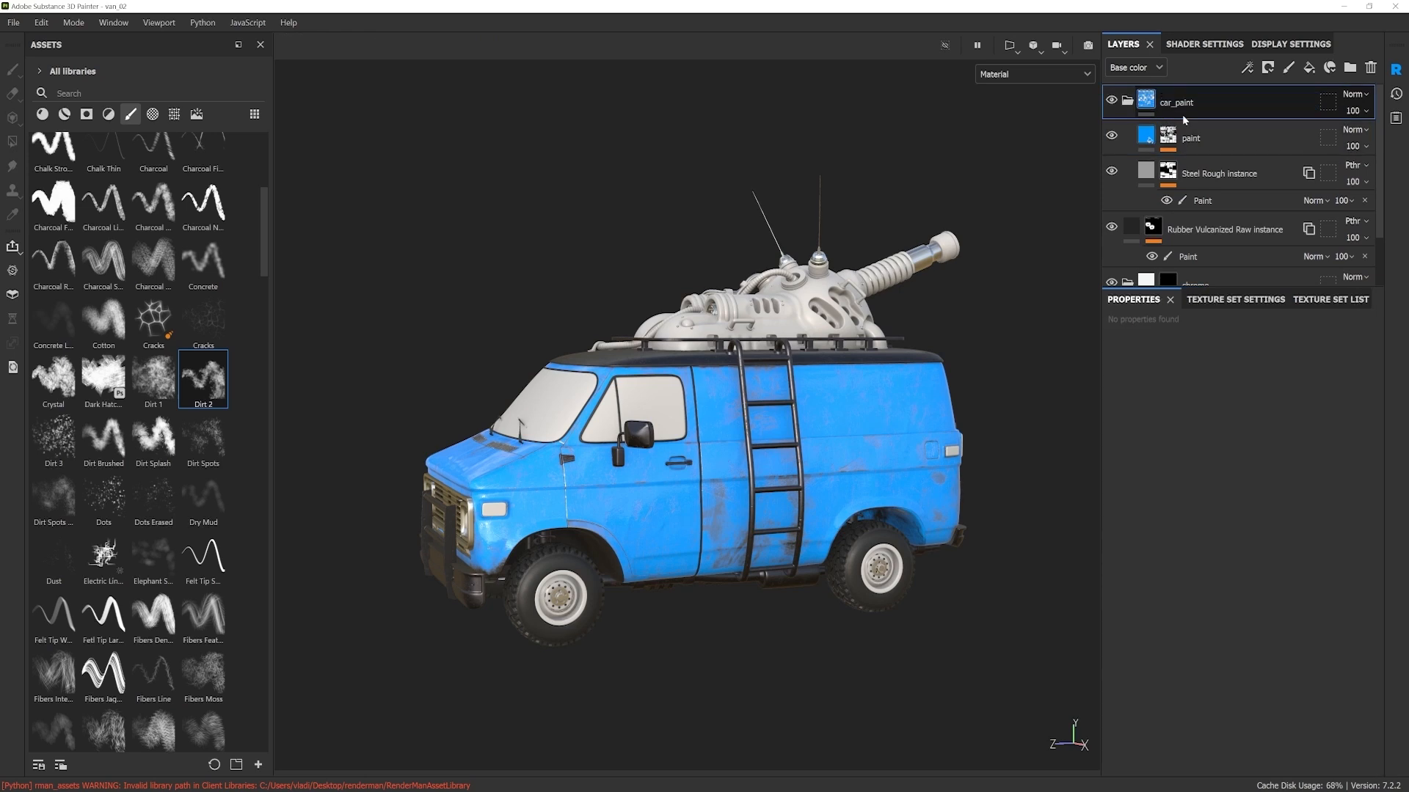
Step: Copy the Paint effect from the Steel Rough instance mask and remove it from that layer
{"action": "left_click", "coordinate": [1209, 206]}
{"action": "right_click", "coordinate": [1210, 205]}
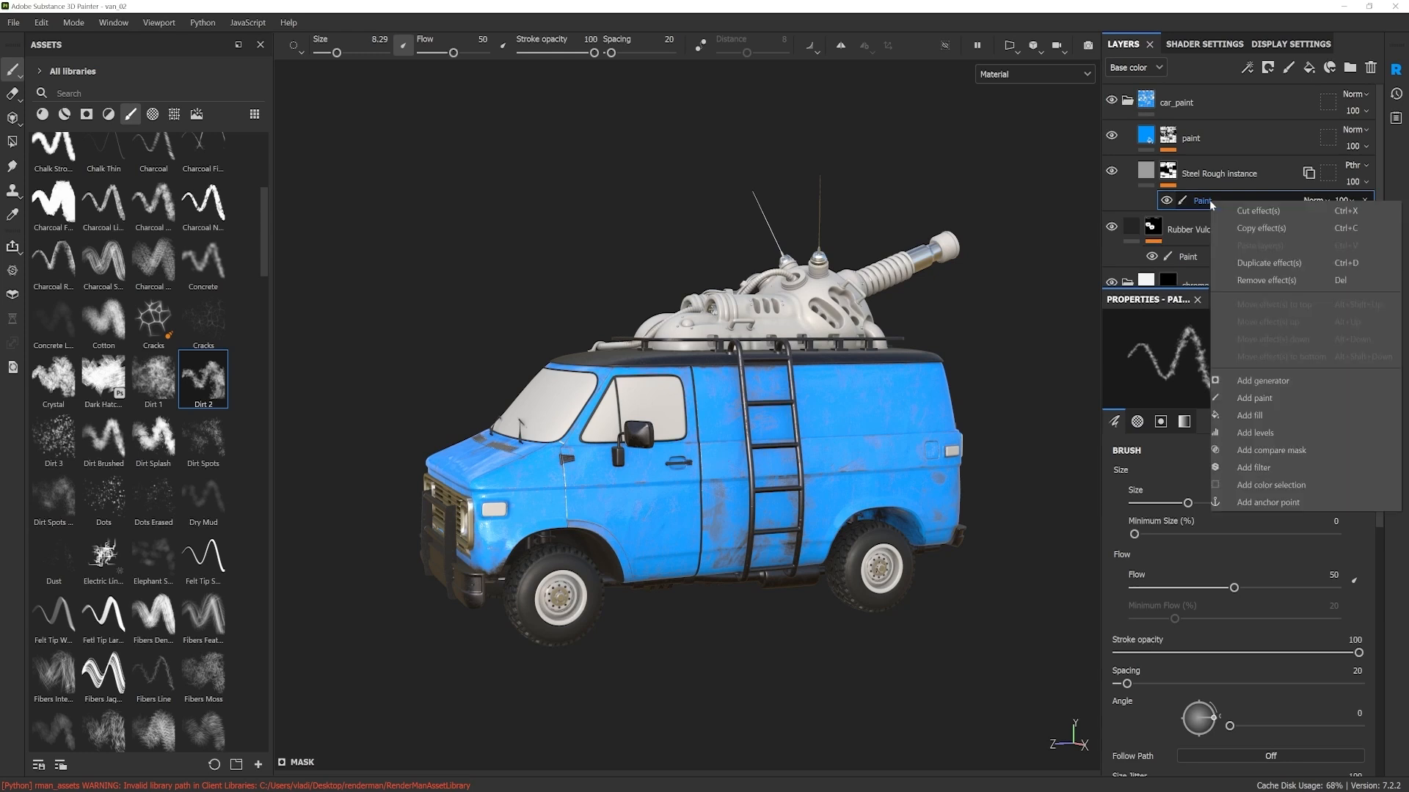
{"action": "left_click", "coordinate": [1260, 228]}
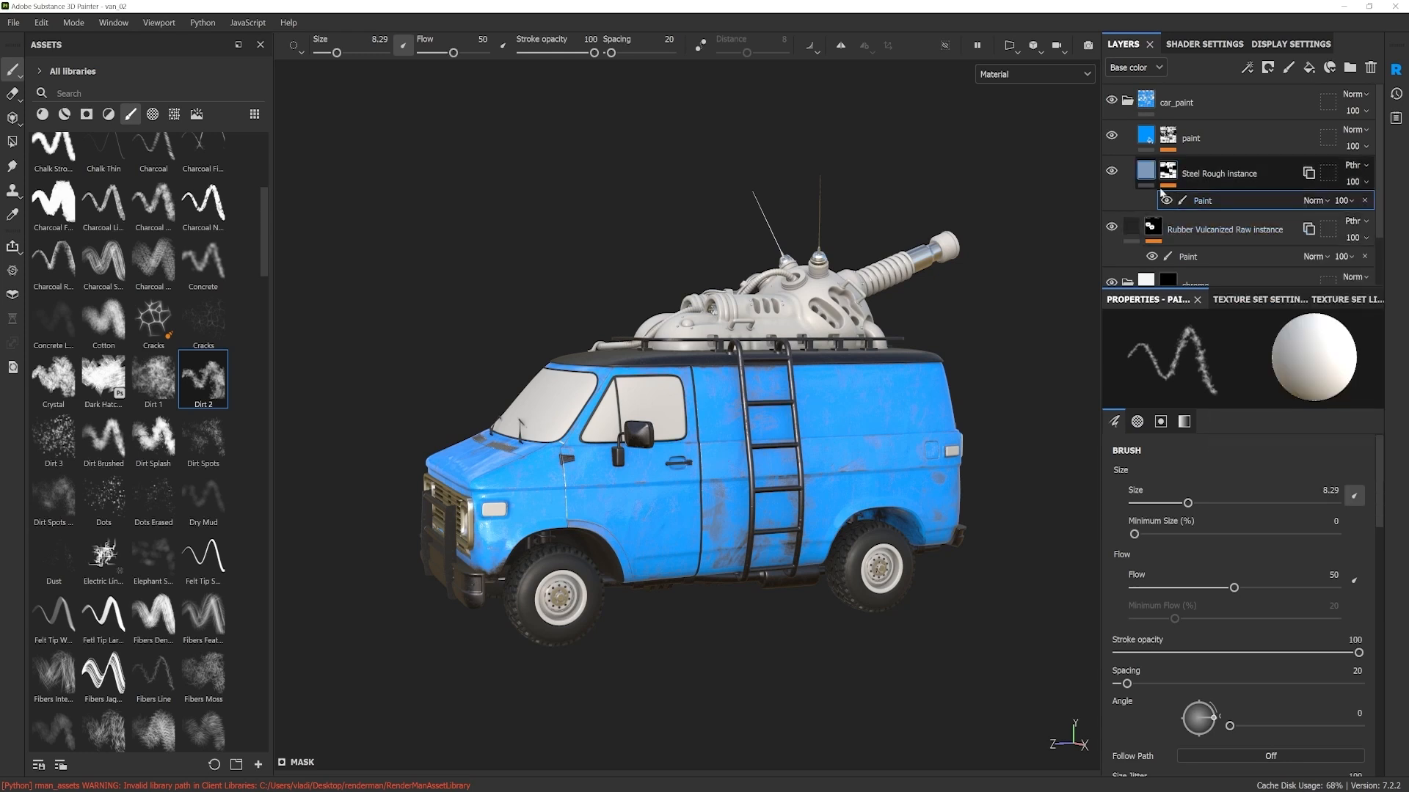
{"action": "left_click", "coordinate": [1365, 201]}
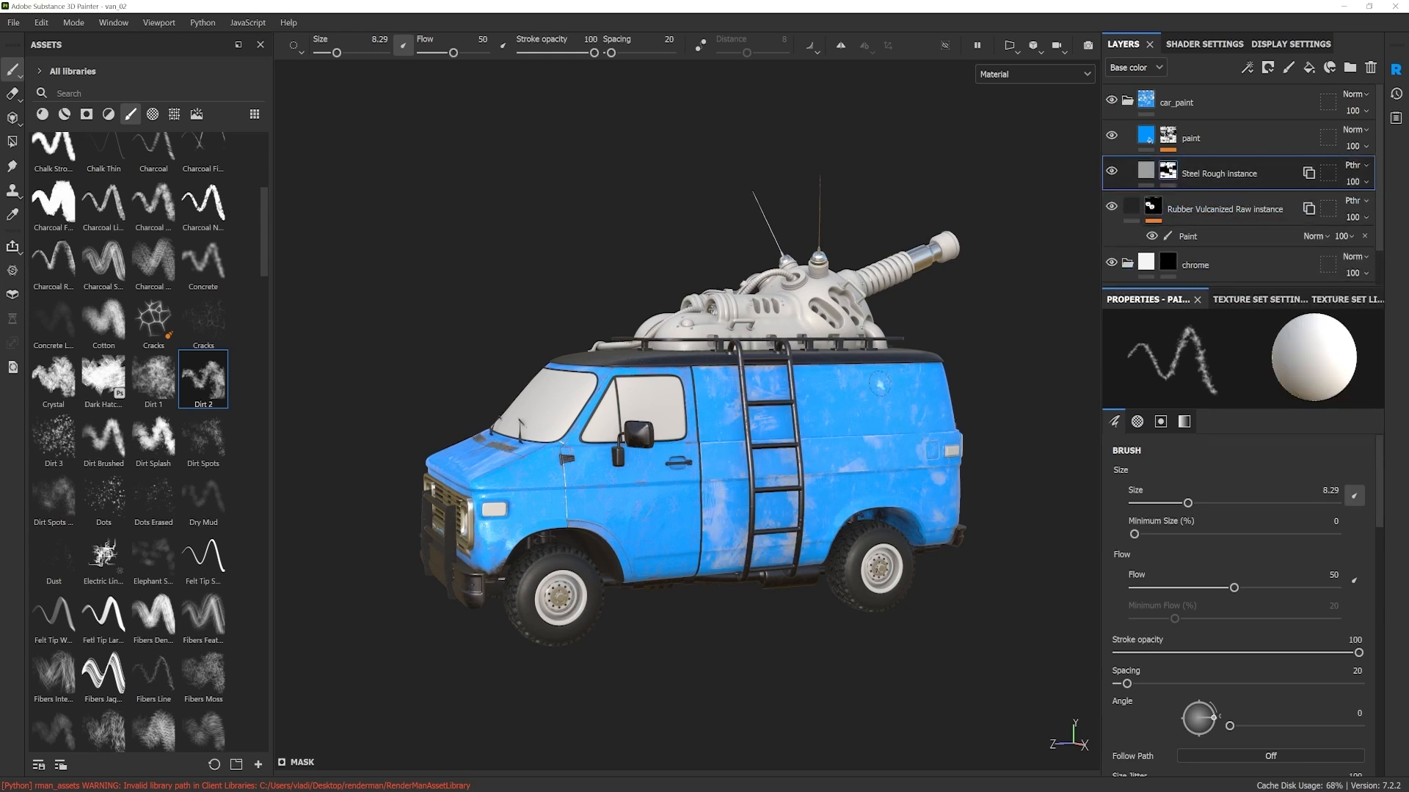
Step: Add a black mask to the rear body's car_paint folder and paste the copied Paint effect into it
{"action": "left_click", "coordinate": [1168, 100]}
{"action": "right_click", "coordinate": [1183, 101]}
{"action": "left_click", "coordinate": [1227, 126]}
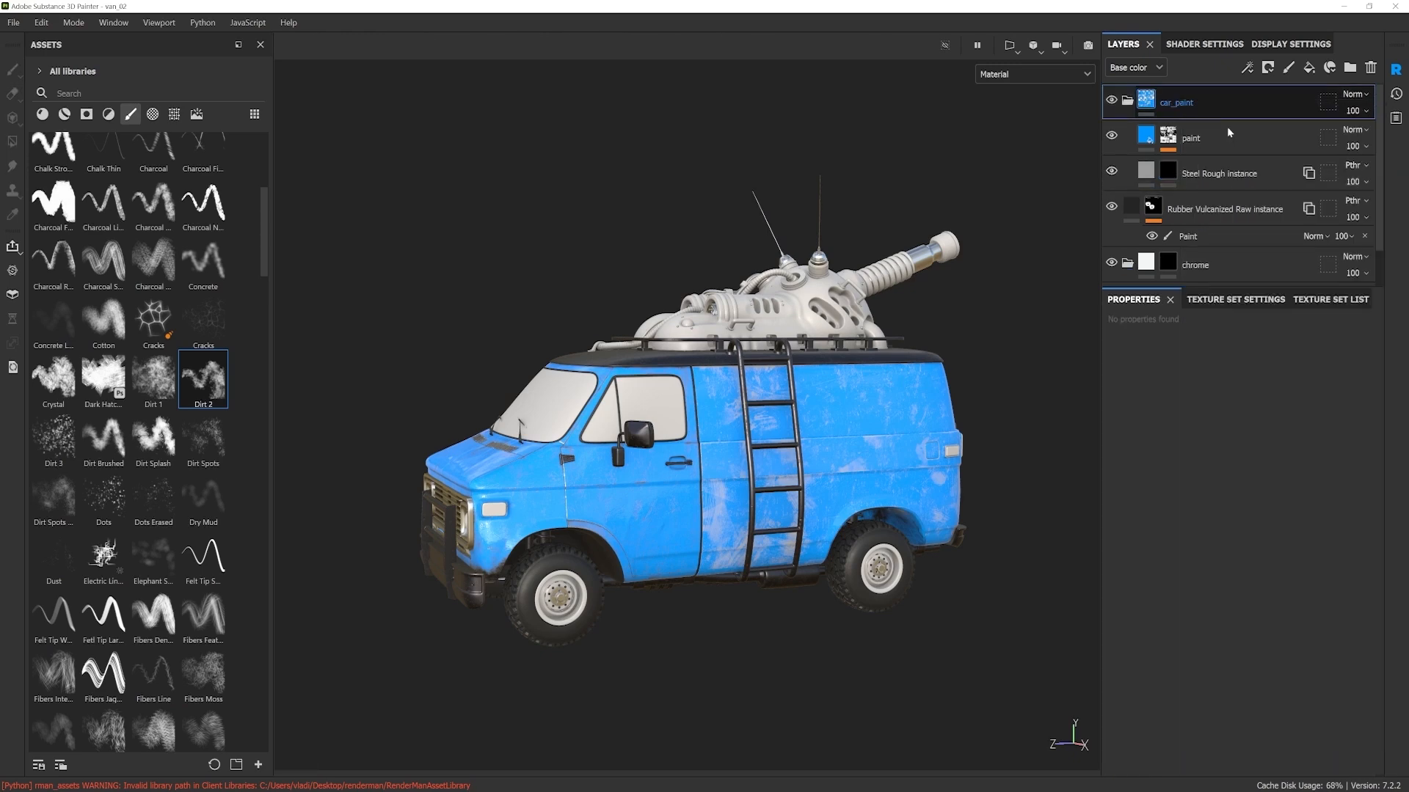
{"action": "right_click", "coordinate": [1169, 102]}
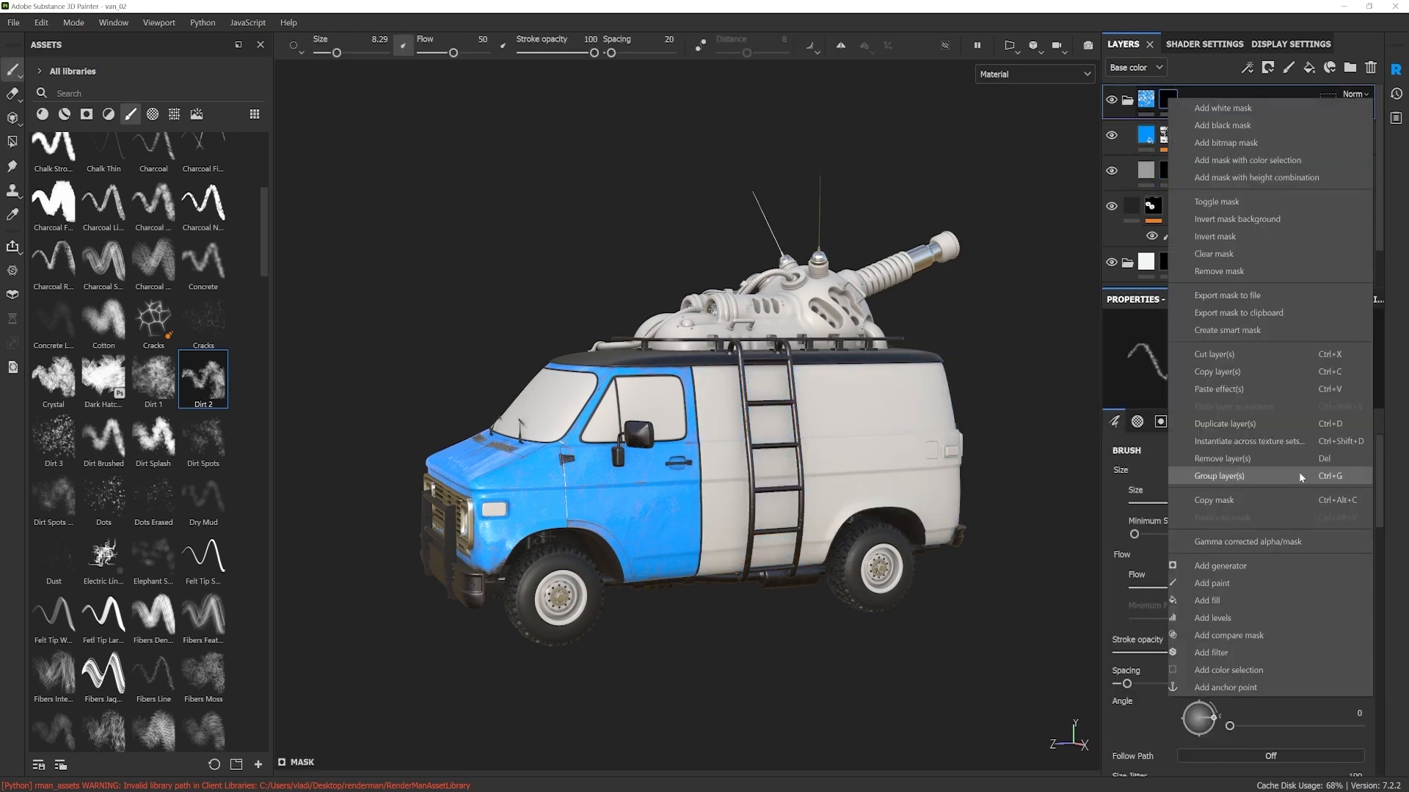
{"action": "left_click", "coordinate": [1218, 388]}
{"action": "left_click_drag", "start_coordinate": [894, 472], "coordinate": [771, 452], "text": "alt"}
Step: Remove the mask from the Steel Rough instance layer inside the car_paint folder
{"action": "left_click", "coordinate": [1169, 192]}
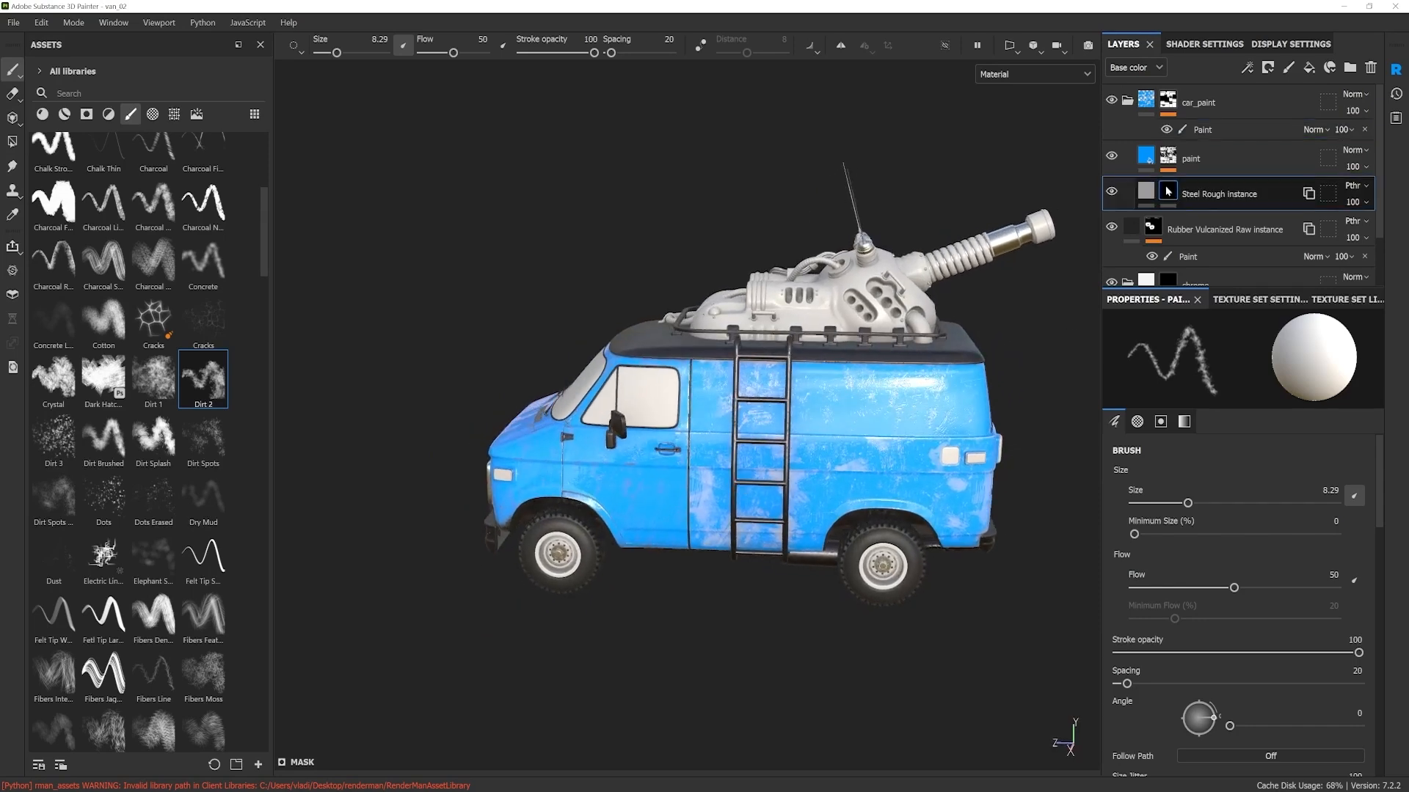
{"action": "right_click", "coordinate": [1172, 191]}
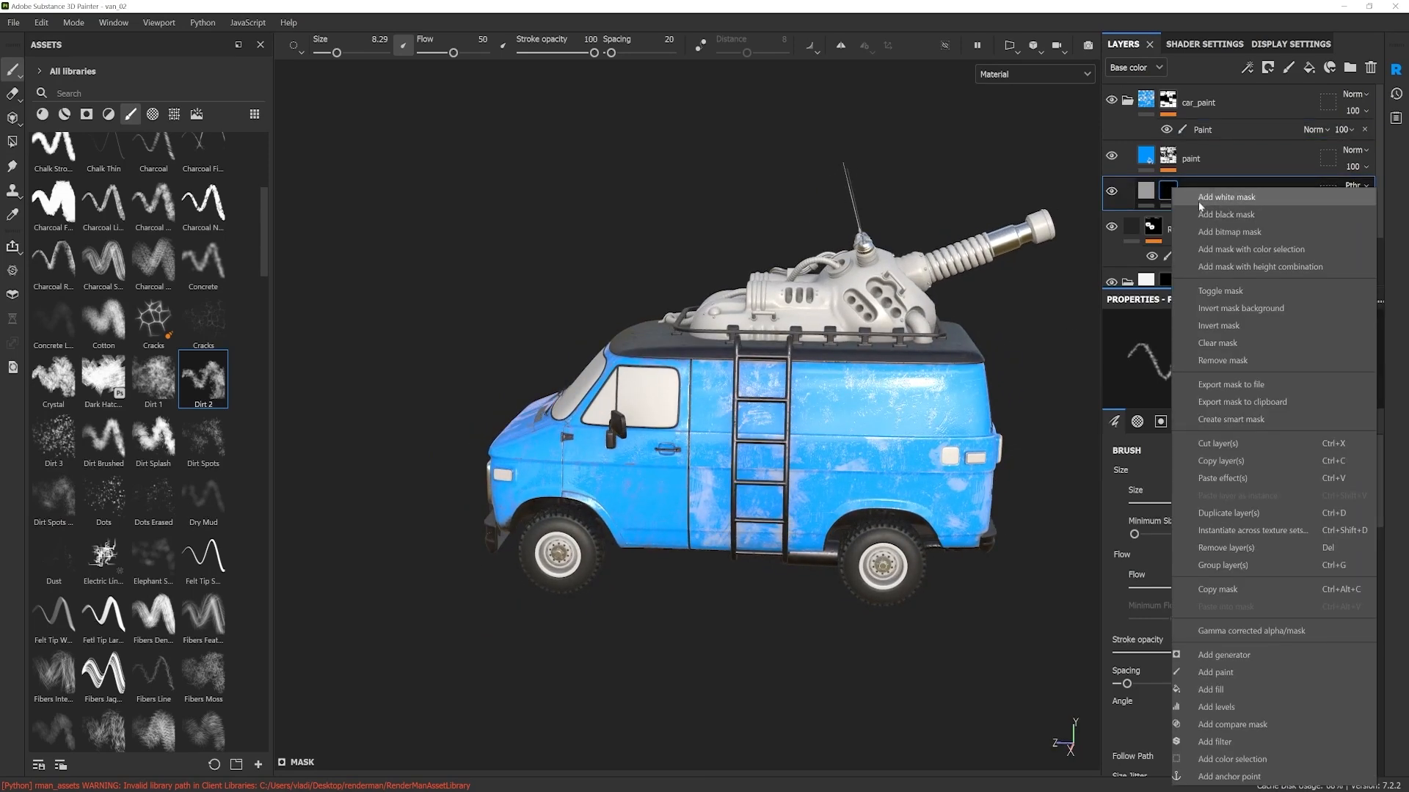
{"action": "left_click", "coordinate": [1237, 359]}
{"action": "left_click_drag", "start_coordinate": [1017, 509], "coordinate": [736, 538], "text": "alt"}
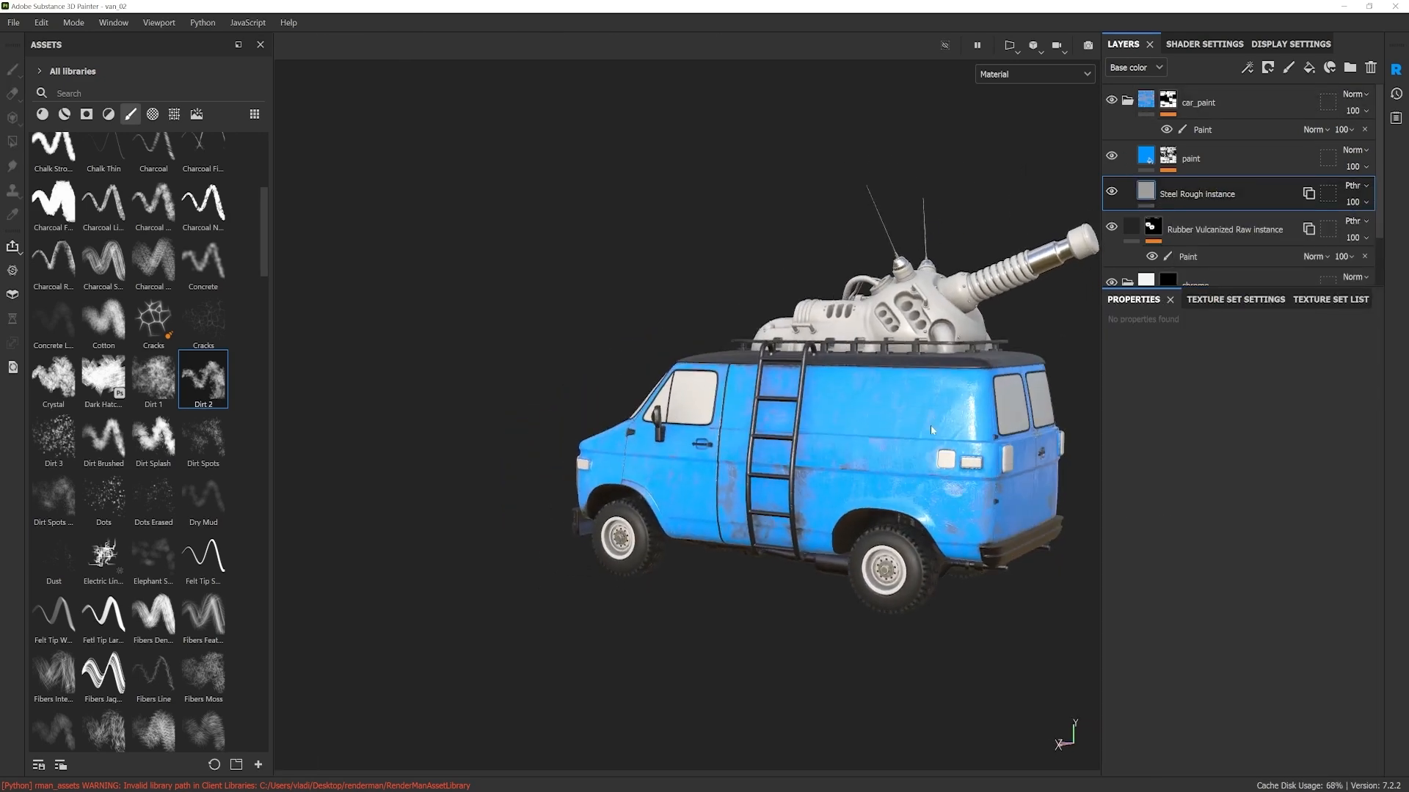
Step: Examine the blue paint and worn patches around the van's rear, side panels, roof line and front
{"action": "left_click", "coordinate": [1166, 129]}
{"action": "left_click", "coordinate": [1166, 131]}
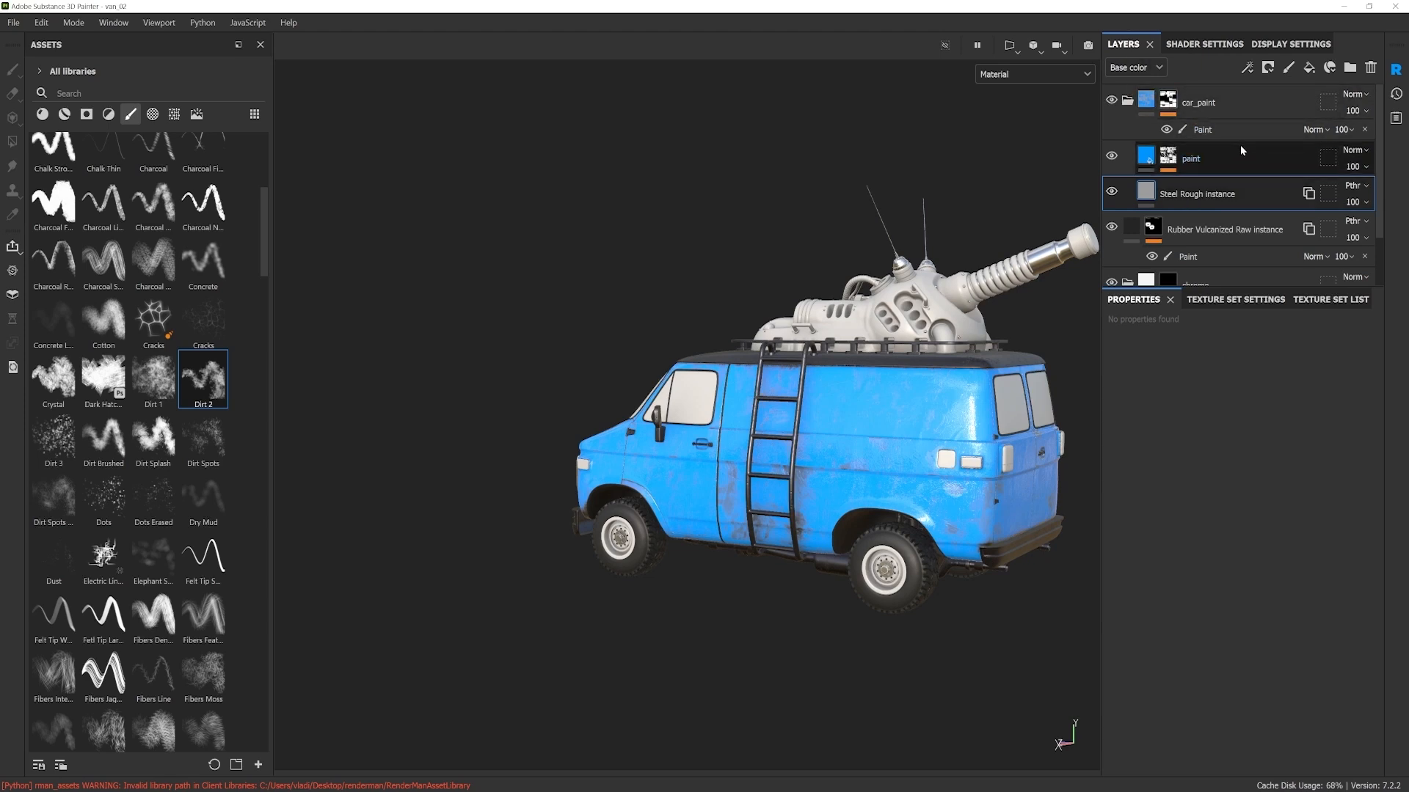
{"action": "left_click_drag", "start_coordinate": [915, 545], "coordinate": [789, 409], "text": "alt"}
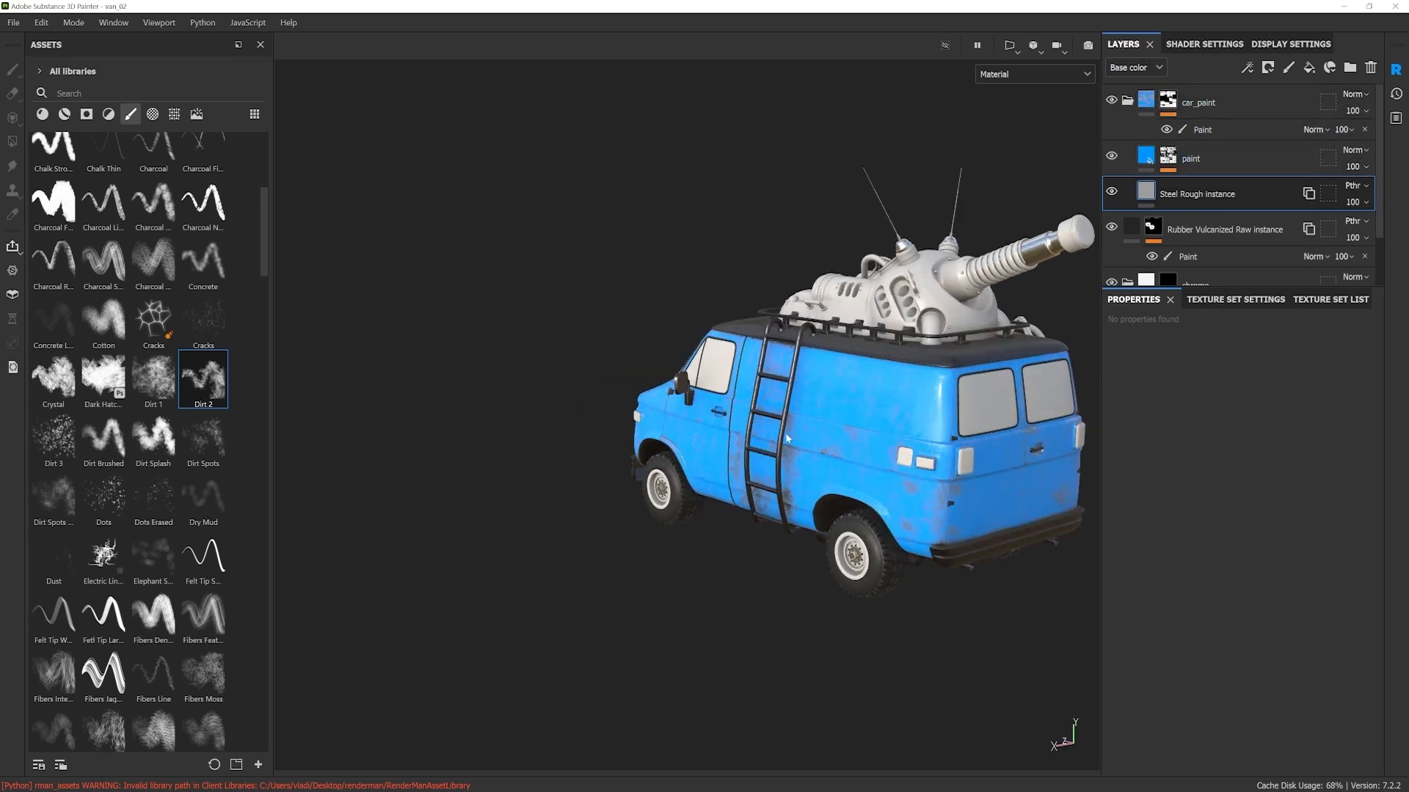
{"action": "middle_click_drag", "start_coordinate": [913, 441], "coordinate": [854, 481], "text": "alt"}
{"action": "left_click_drag", "start_coordinate": [866, 480], "coordinate": [1148, 435], "text": "alt"}
{"action": "middle_click_drag", "start_coordinate": [805, 535], "coordinate": [921, 527], "text": "alt"}
{"action": "left_click_drag", "start_coordinate": [921, 527], "coordinate": [975, 539], "text": "alt"}
{"action": "right_click_drag", "start_coordinate": [881, 440], "coordinate": [954, 440], "text": "alt"}
{"action": "left_click_drag", "start_coordinate": [865, 411], "coordinate": [862, 440], "text": "alt"}
{"action": "right_click_drag", "start_coordinate": [829, 423], "coordinate": [943, 423], "text": "shift"}
{"action": "left_click_drag", "start_coordinate": [855, 451], "coordinate": [873, 416], "text": "alt"}
{"action": "right_click_drag", "start_coordinate": [851, 415], "coordinate": [946, 415], "text": "shift"}
{"action": "left_click_drag", "start_coordinate": [793, 409], "coordinate": [775, 363], "text": "alt"}
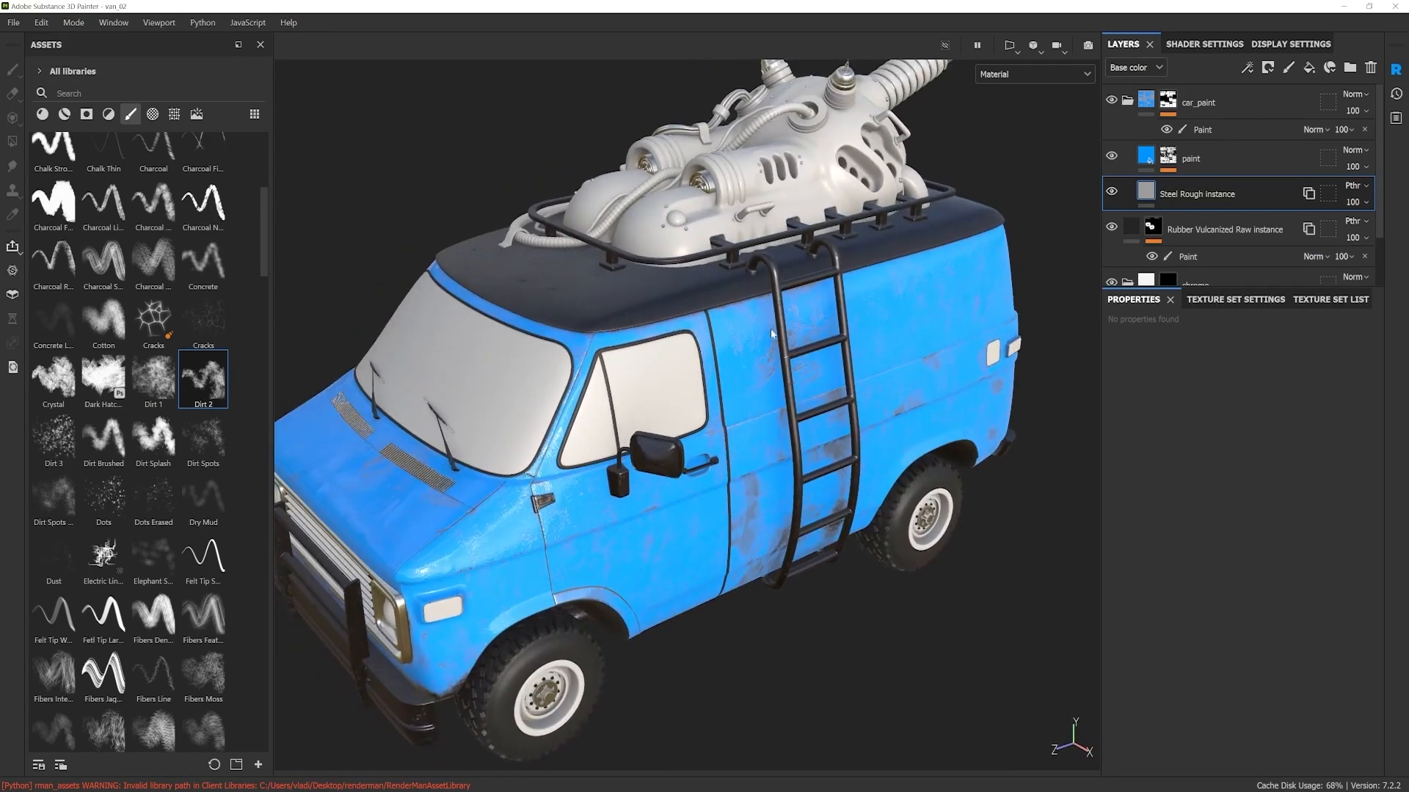
{"action": "left_click_drag", "start_coordinate": [844, 469], "coordinate": [829, 460], "text": "alt"}
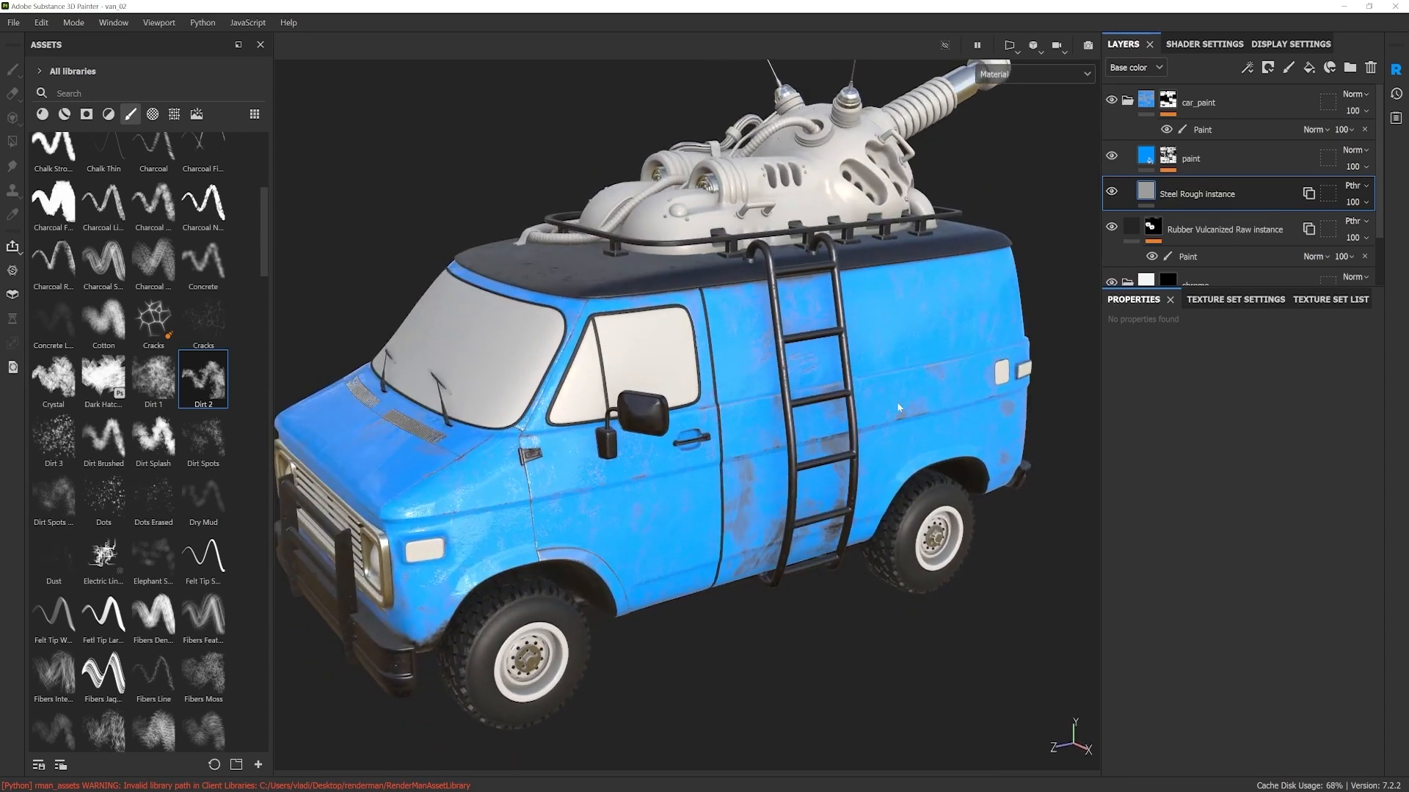
{"action": "left_click_drag", "start_coordinate": [958, 421], "coordinate": [914, 391], "text": "alt"}
{"action": "left_click_drag", "start_coordinate": [845, 442], "coordinate": [917, 515], "text": "alt"}
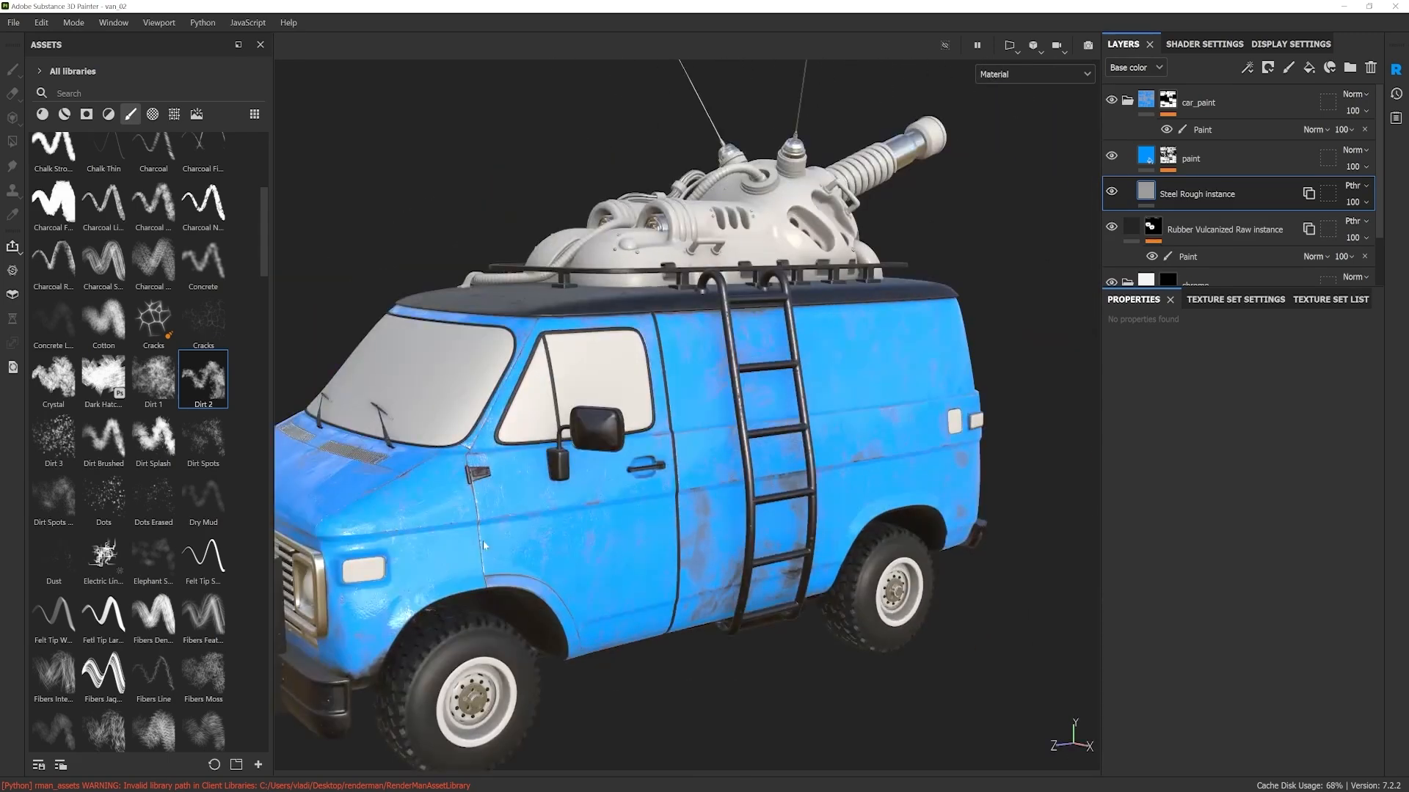
{"action": "left_click_drag", "start_coordinate": [558, 518], "coordinate": [727, 399], "text": "alt"}
{"action": "left_click_drag", "start_coordinate": [893, 491], "coordinate": [857, 439], "text": "alt"}
{"action": "middle_click_drag", "start_coordinate": [808, 532], "coordinate": [832, 508], "text": "alt"}
{"action": "left_click_drag", "start_coordinate": [777, 516], "coordinate": [1025, 525], "text": "alt"}
{"action": "middle_click_drag", "start_coordinate": [668, 543], "coordinate": [780, 535], "text": "alt"}
{"action": "left_click_drag", "start_coordinate": [780, 535], "coordinate": [775, 555], "text": "alt"}
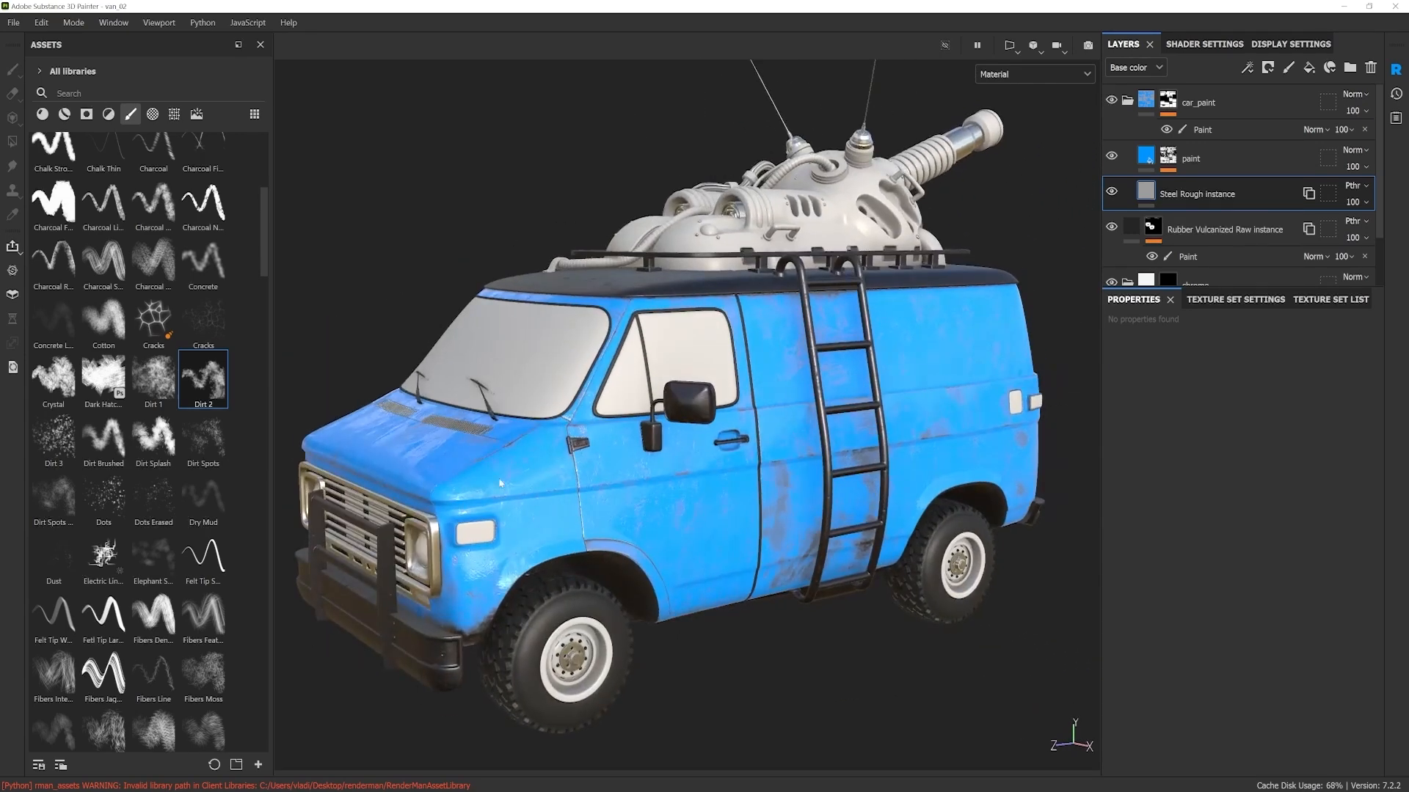
Step: Check the paint layer's effect on the van and delete the Paint effect from that layer's mask
{"action": "left_click_drag", "start_coordinate": [494, 479], "coordinate": [521, 501], "text": "alt"}
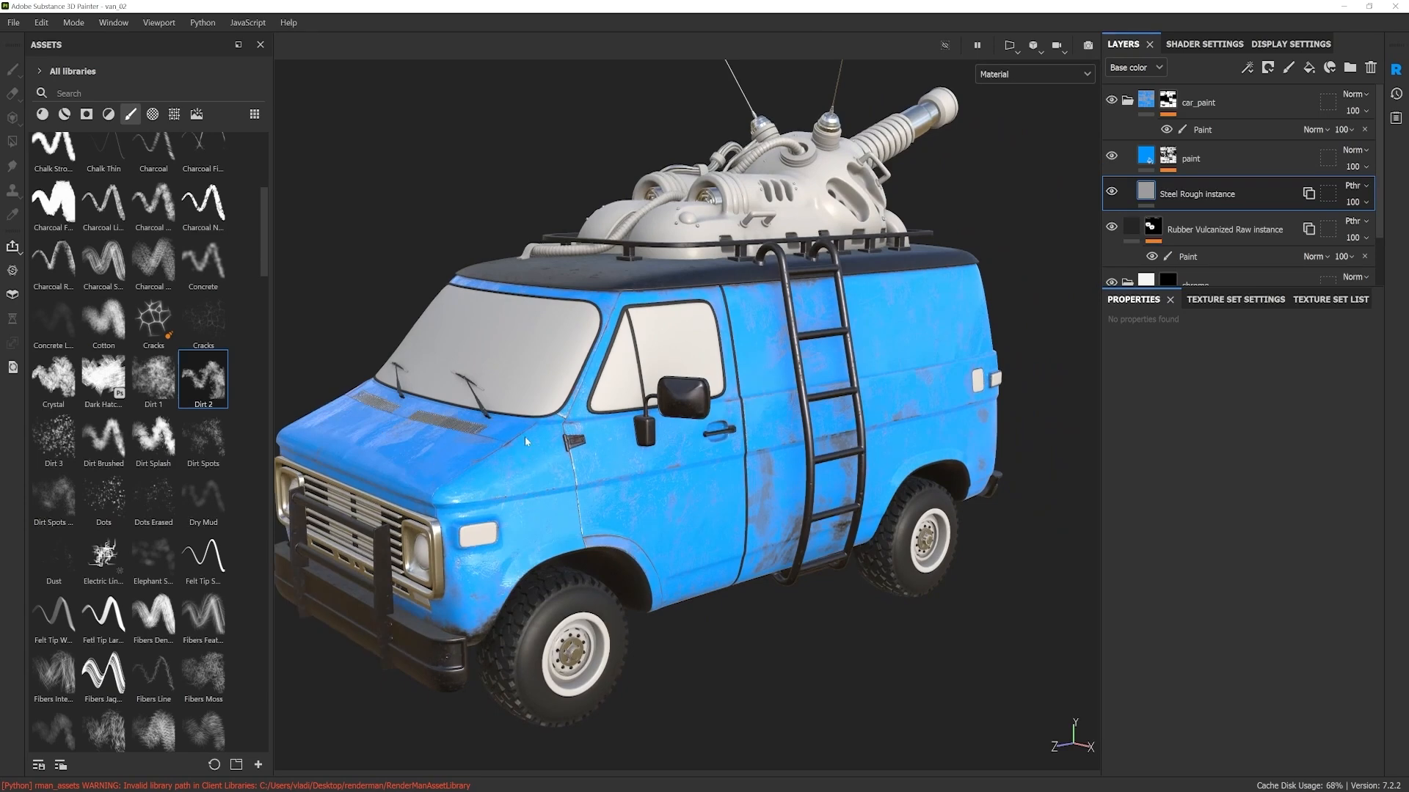
{"action": "left_click_drag", "start_coordinate": [530, 488], "coordinate": [642, 464], "text": "alt"}
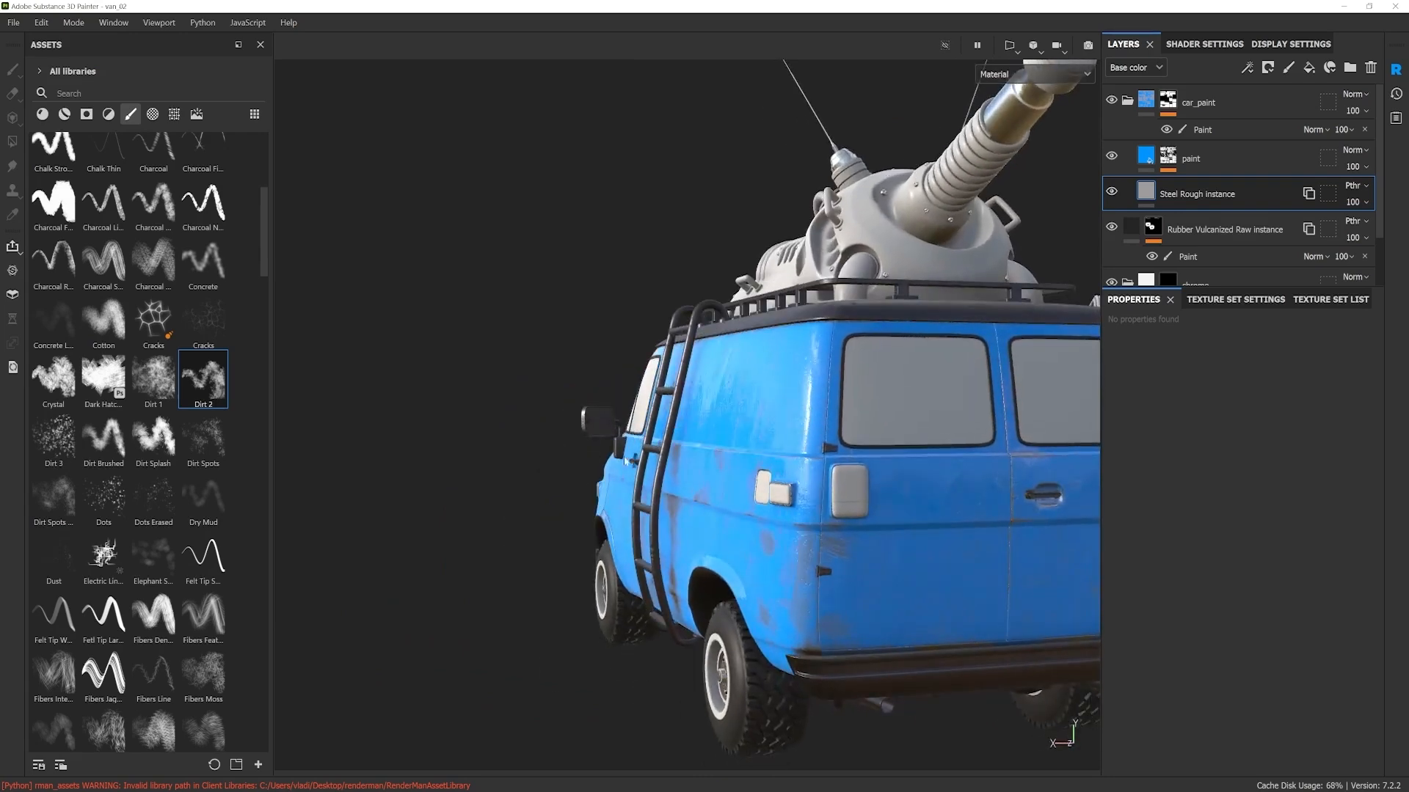
{"action": "mouse_move", "coordinate": [840, 529]}
{"action": "left_mouse_down", "text": "alt"}
{"action": "mouse_move", "coordinate": [560, 518]}
{"action": "mouse_move", "coordinate": [881, 511]}
{"action": "mouse_move", "coordinate": [831, 552]}
{"action": "left_mouse_up", "text": "alt"}
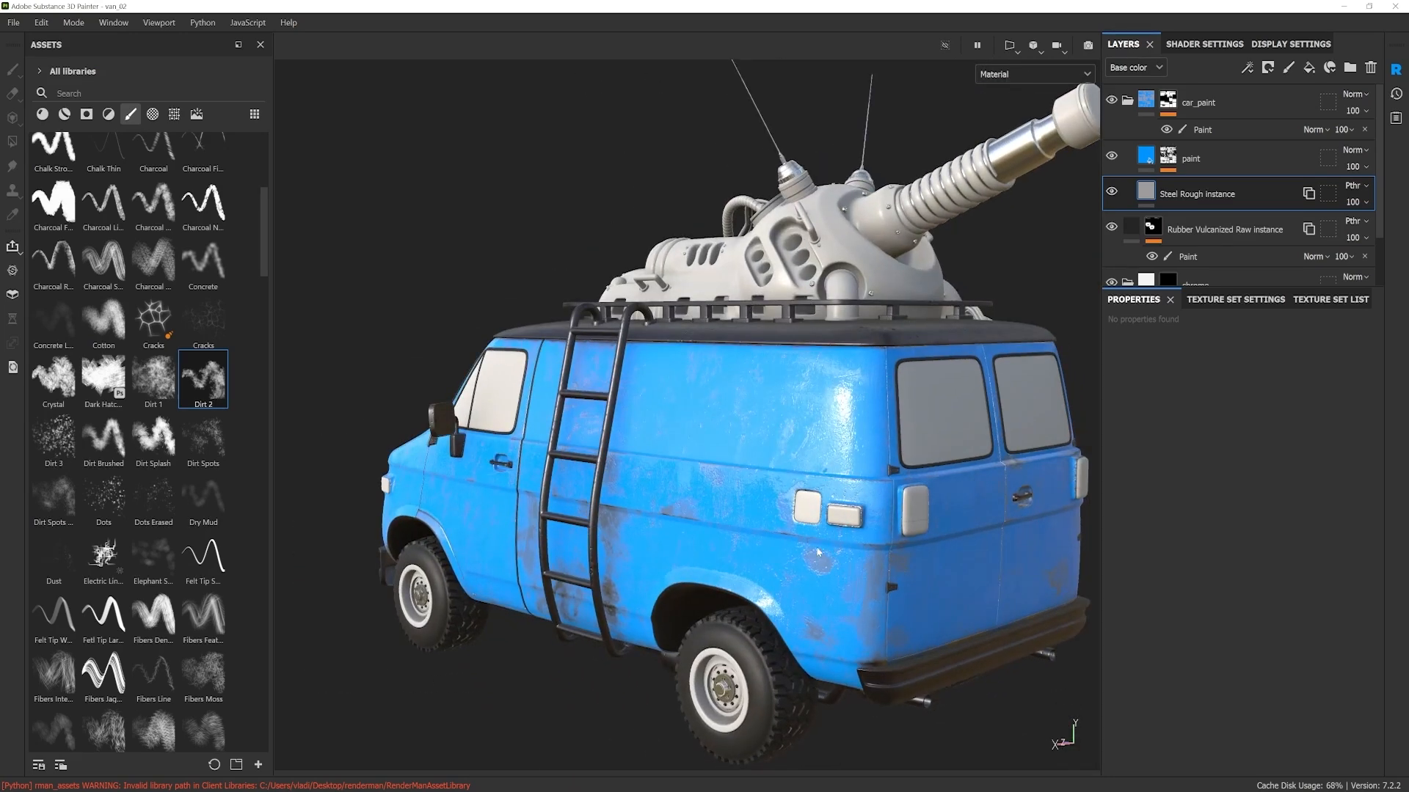
{"action": "left_click_drag", "start_coordinate": [821, 426], "coordinate": [778, 513], "text": "alt"}
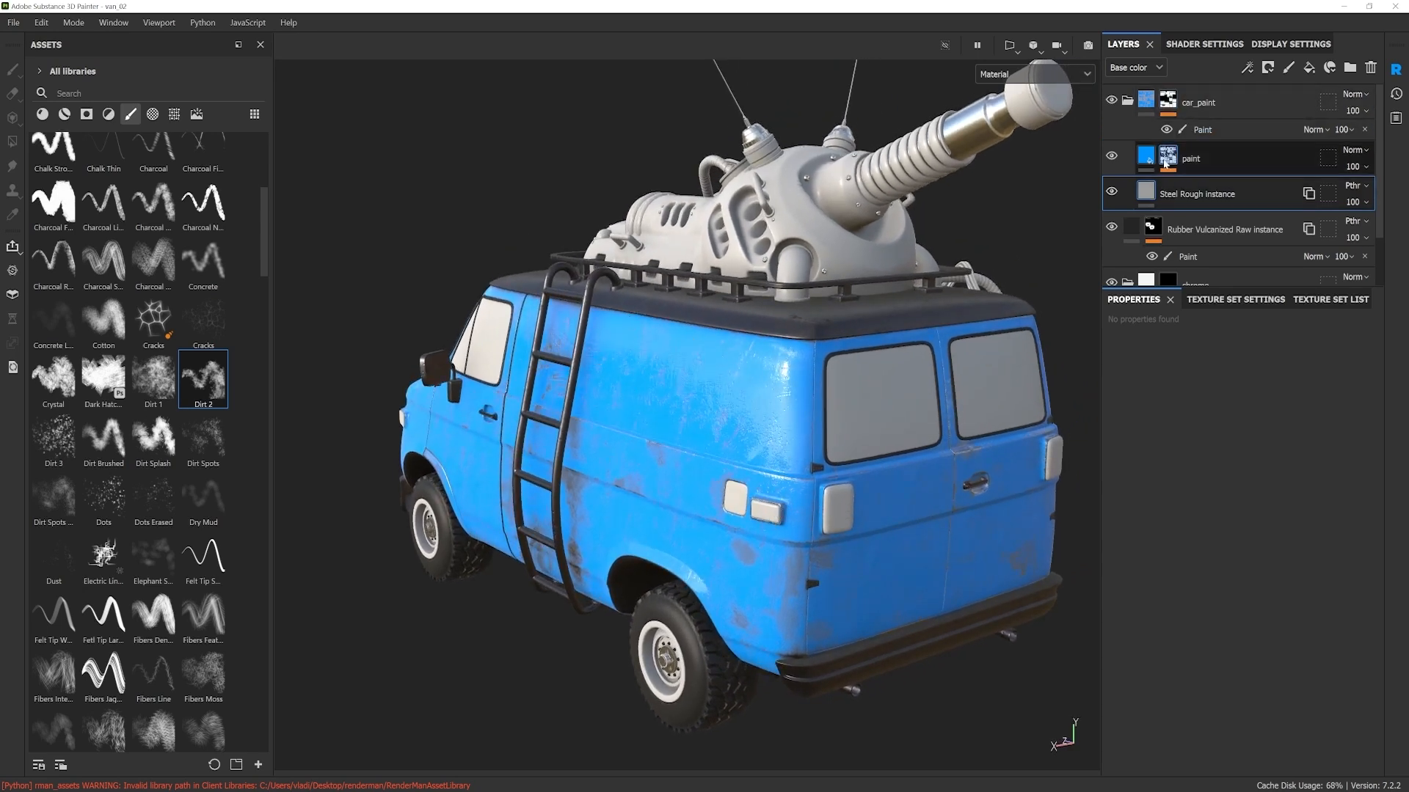
{"action": "left_click", "coordinate": [1177, 156]}
{"action": "left_click", "coordinate": [1111, 157]}
{"action": "left_click", "coordinate": [1112, 156]}
{"action": "left_click", "coordinate": [1111, 156]}
{"action": "left_click", "coordinate": [1112, 156]}
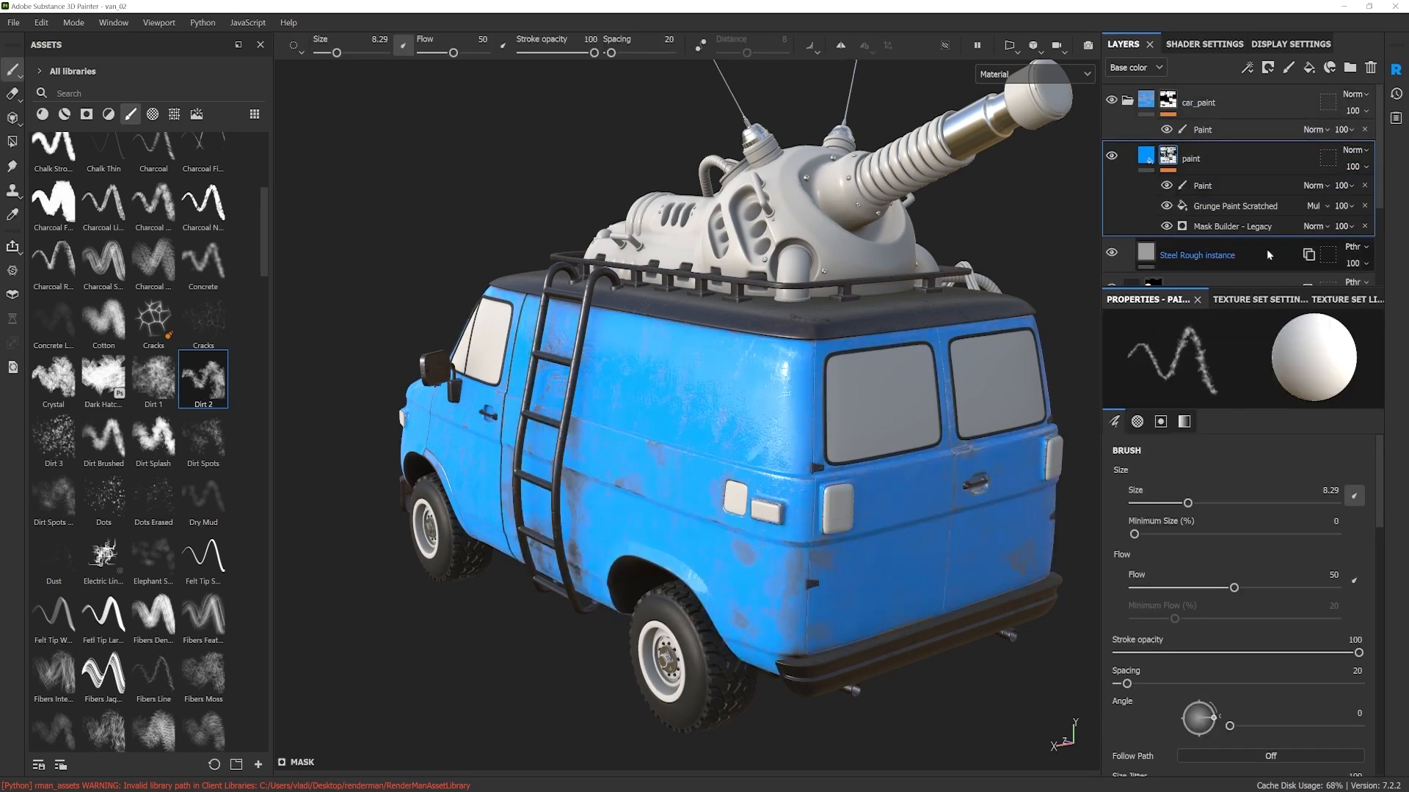
{"action": "left_click", "coordinate": [1204, 187]}
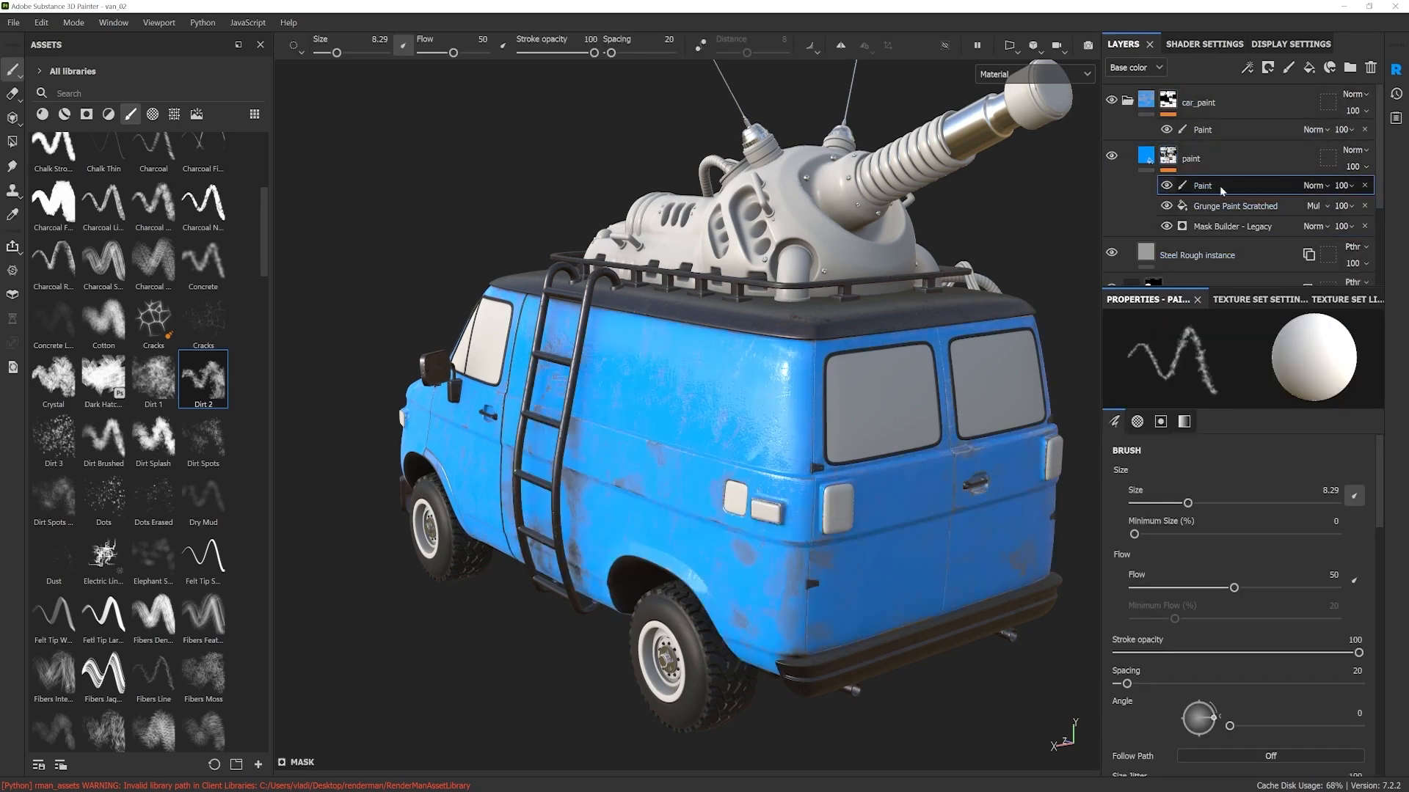
{"action": "left_click", "coordinate": [1365, 186]}
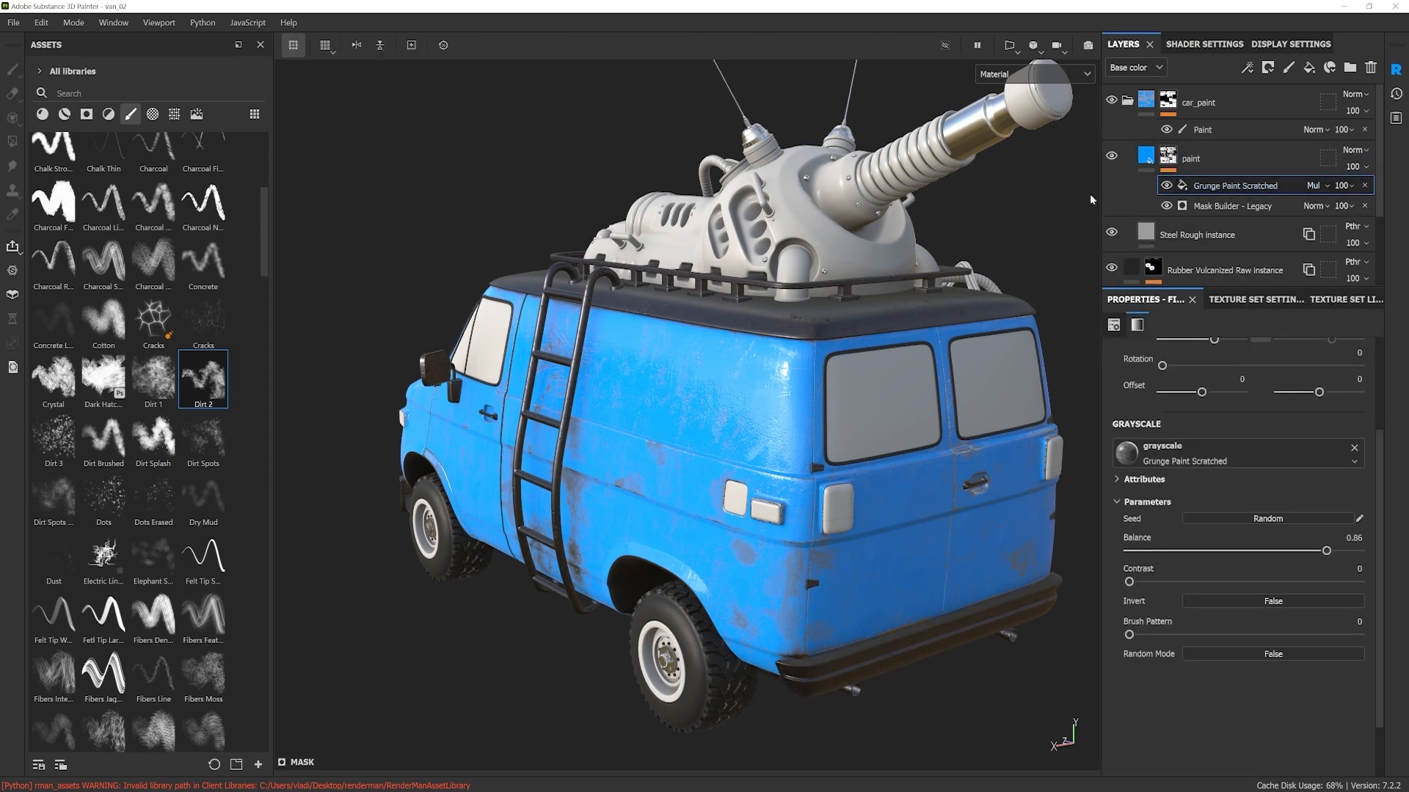
Step: Hide the Grunge Paint Scratched effect and set the Mask Builder's Triplanar Blending Contrast to 0.27 and Grunge to 0.28
{"action": "left_click_drag", "start_coordinate": [791, 502], "coordinate": [899, 495], "text": "alt"}
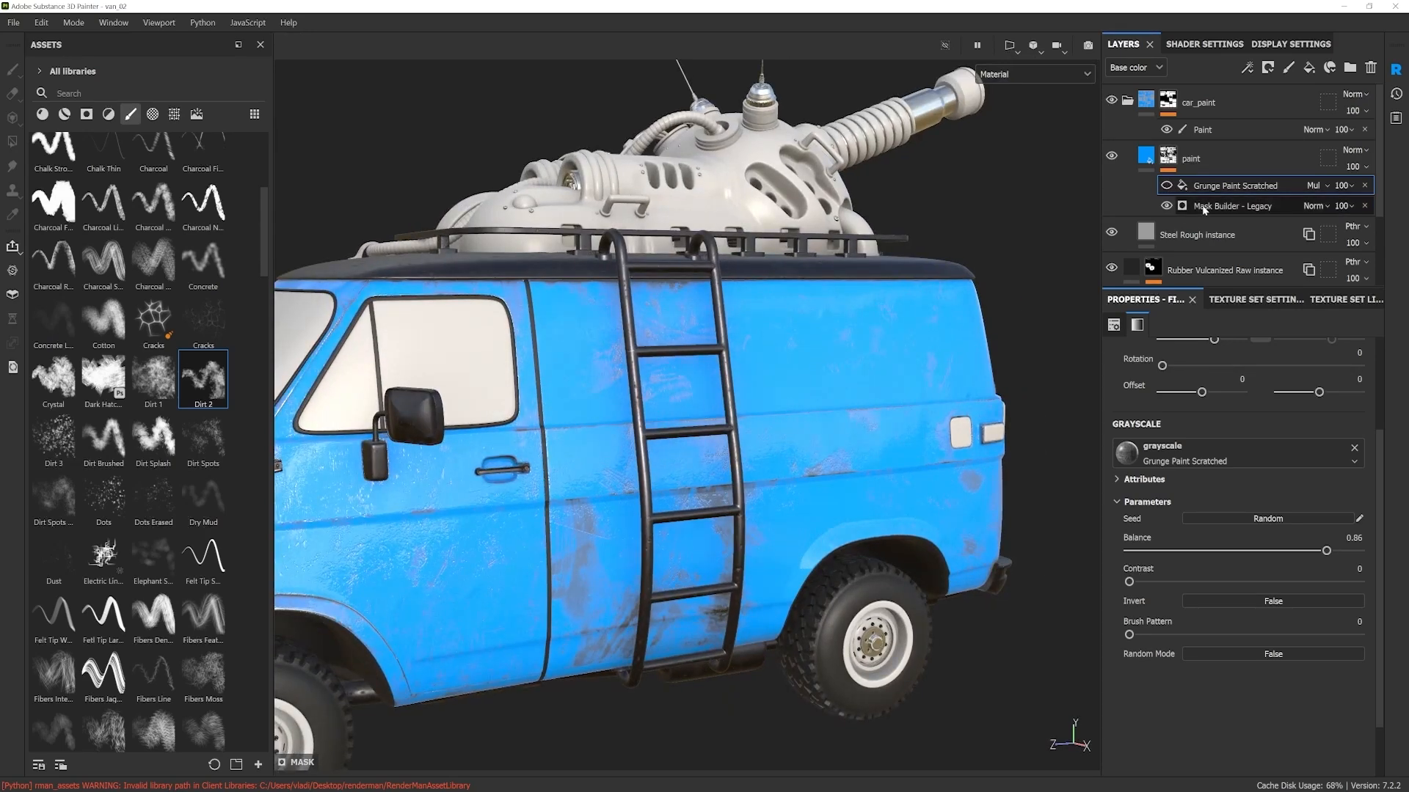
{"action": "left_click_drag", "start_coordinate": [741, 505], "coordinate": [774, 469], "text": "alt"}
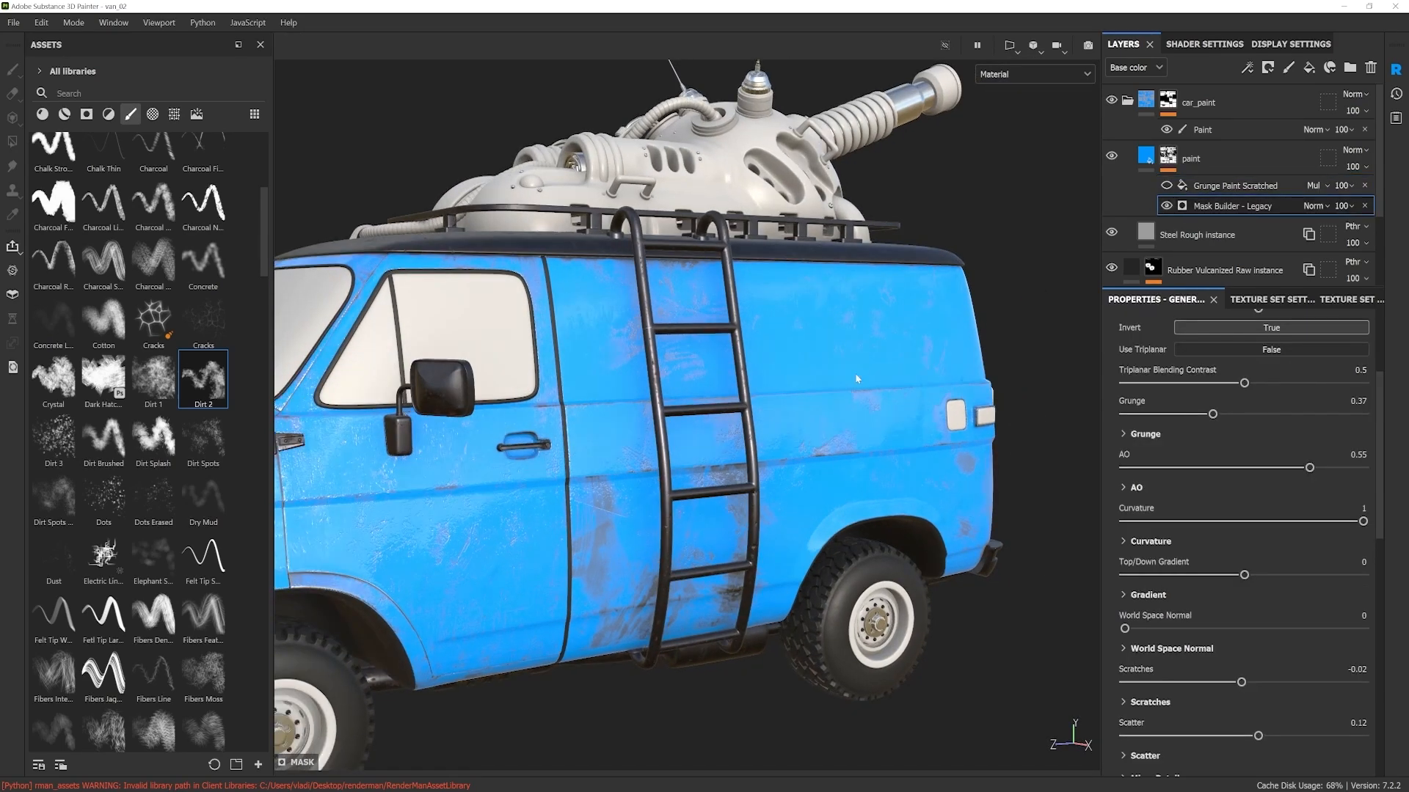
{"action": "left_click_drag", "start_coordinate": [768, 565], "coordinate": [800, 527], "text": "alt"}
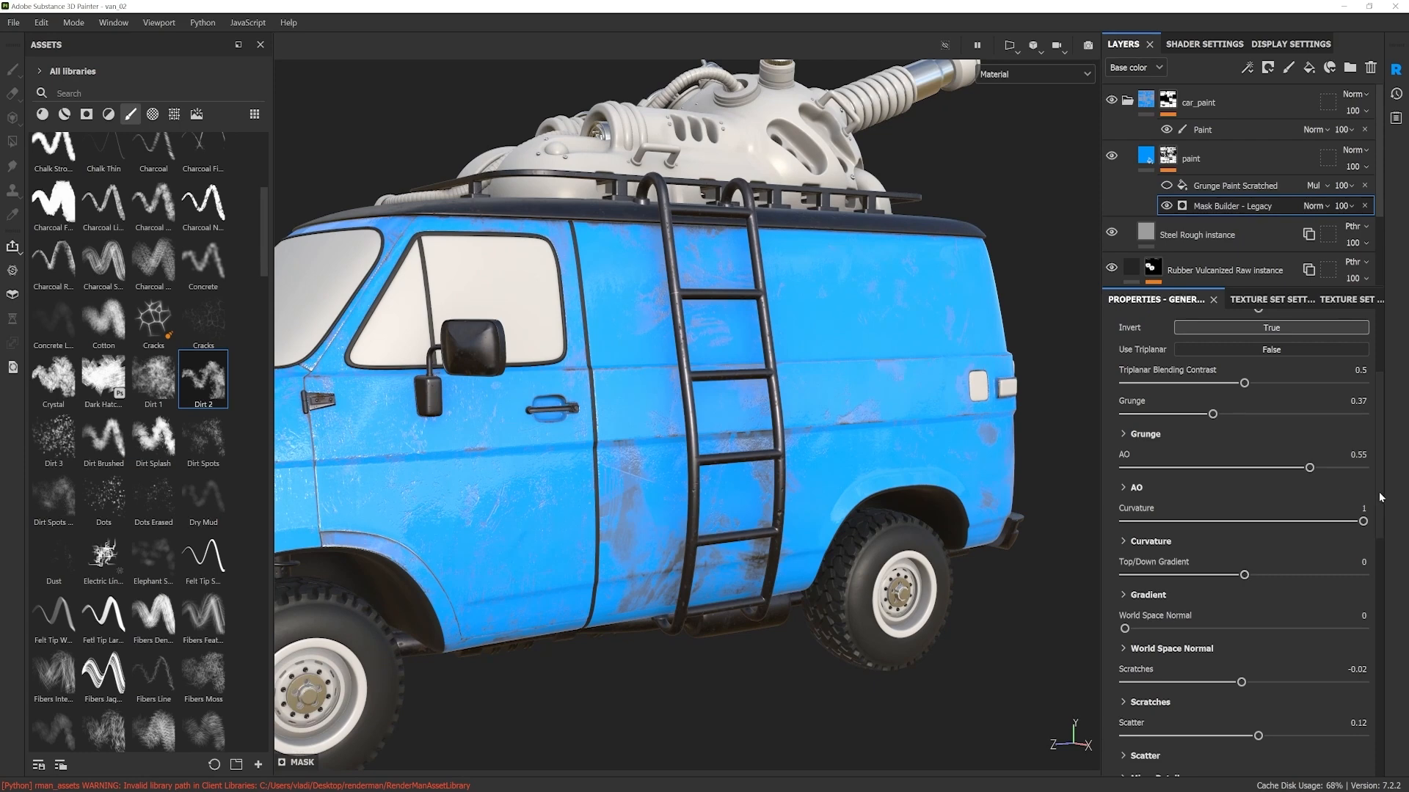
{"action": "left_click_drag", "start_coordinate": [1212, 414], "coordinate": [1222, 383]}
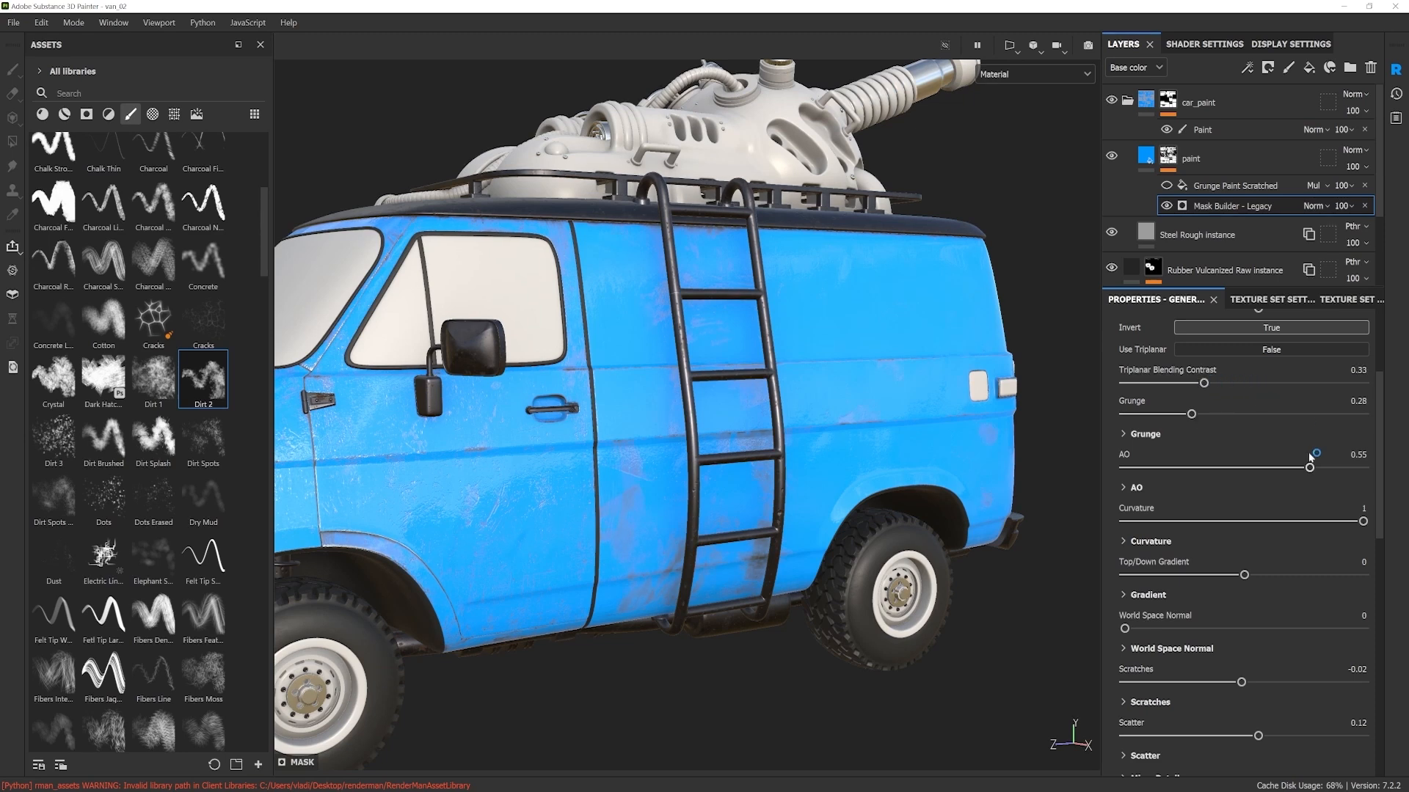
{"action": "left_click_drag", "start_coordinate": [1204, 384], "coordinate": [1190, 413]}
{"action": "scroll", "coordinate": [1379, 531], "scroll_direction": "down", "scroll_amount": 4}
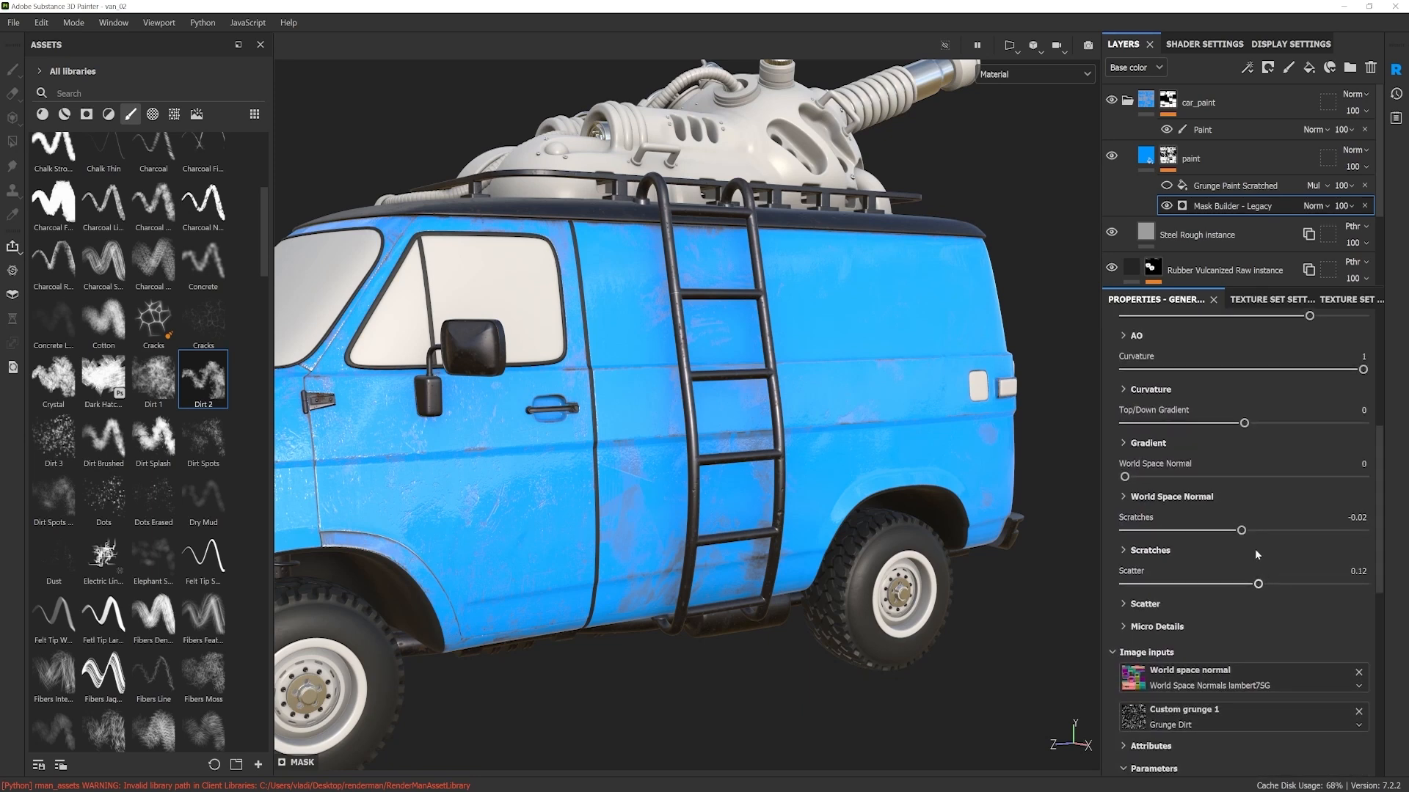
Step: Set the Mask Builder's Scratches to -0.11 and look through its image inputs and remaining parameters
{"action": "mouse_move", "coordinate": [1241, 530]}
{"action": "left_mouse_down"}
{"action": "mouse_move", "coordinate": [1183, 530]}
{"action": "mouse_move", "coordinate": [1228, 530]}
{"action": "left_mouse_up"}
{"action": "scroll", "coordinate": [1372, 602], "scroll_direction": "down", "scroll_amount": 5}
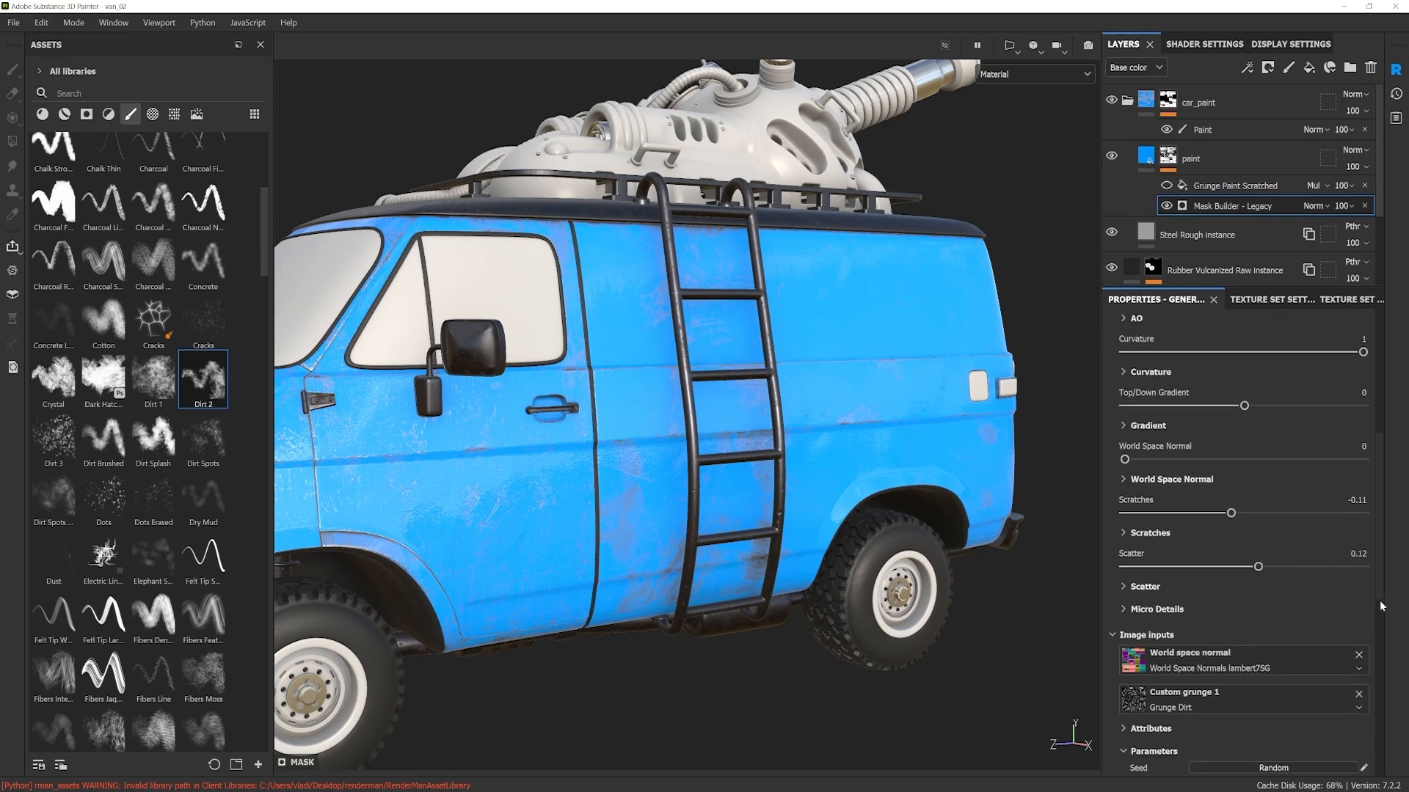
{"action": "scroll", "coordinate": [1362, 693], "scroll_direction": "down", "scroll_amount": 4}
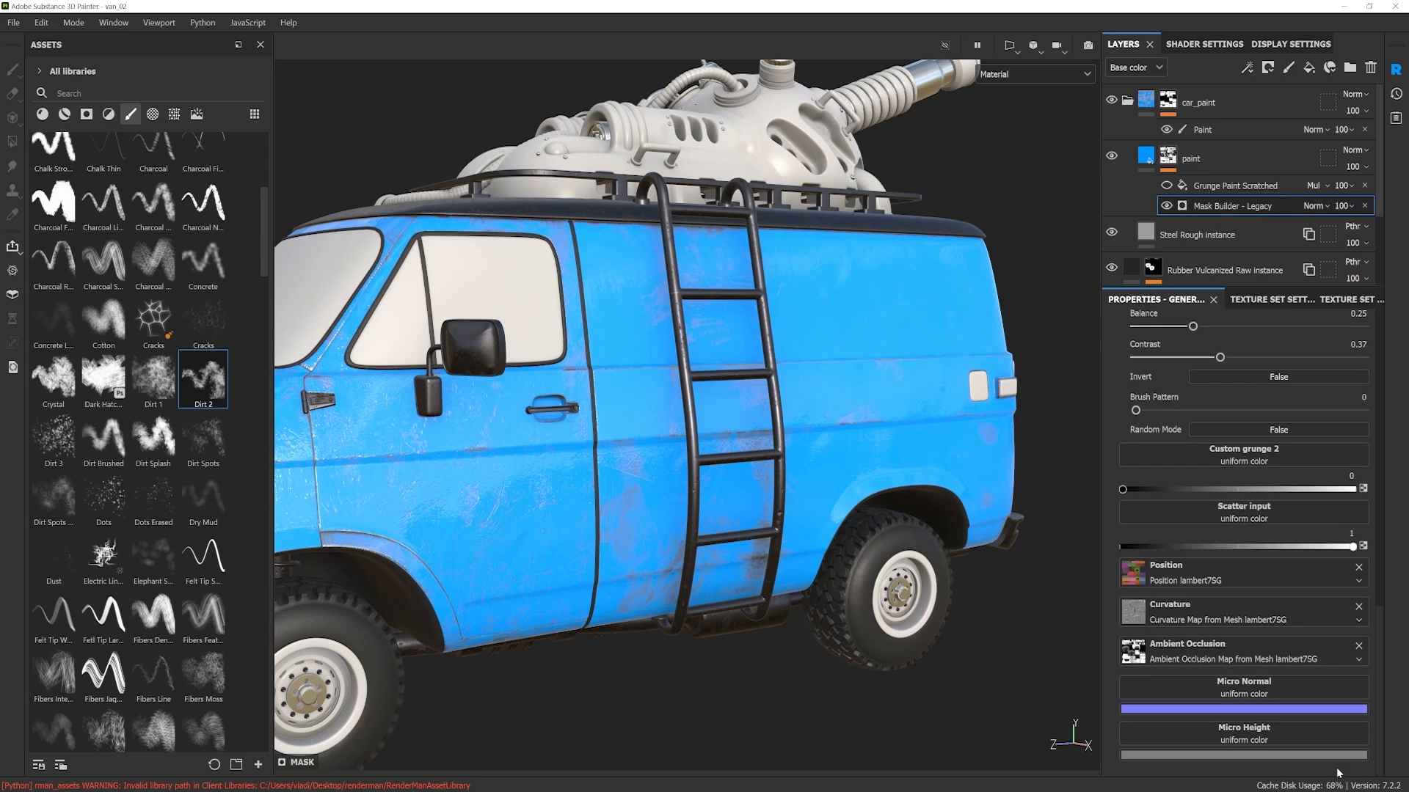
{"action": "scroll", "coordinate": [1343, 715], "scroll_direction": "up", "scroll_amount": 2}
{"action": "scroll", "coordinate": [1366, 625], "scroll_direction": "up", "scroll_amount": 8}
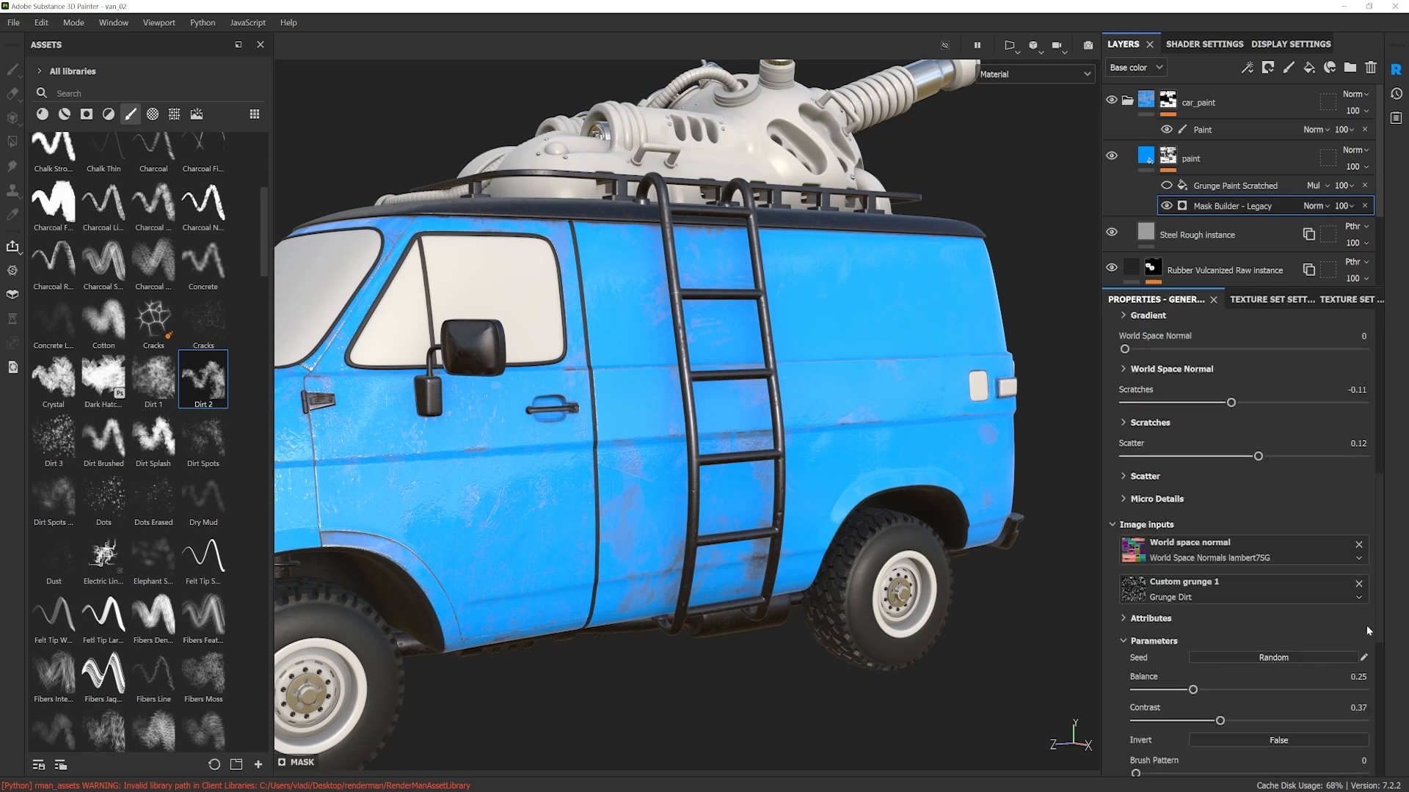
{"action": "scroll", "coordinate": [1243, 541], "scroll_direction": "up", "scroll_amount": 2}
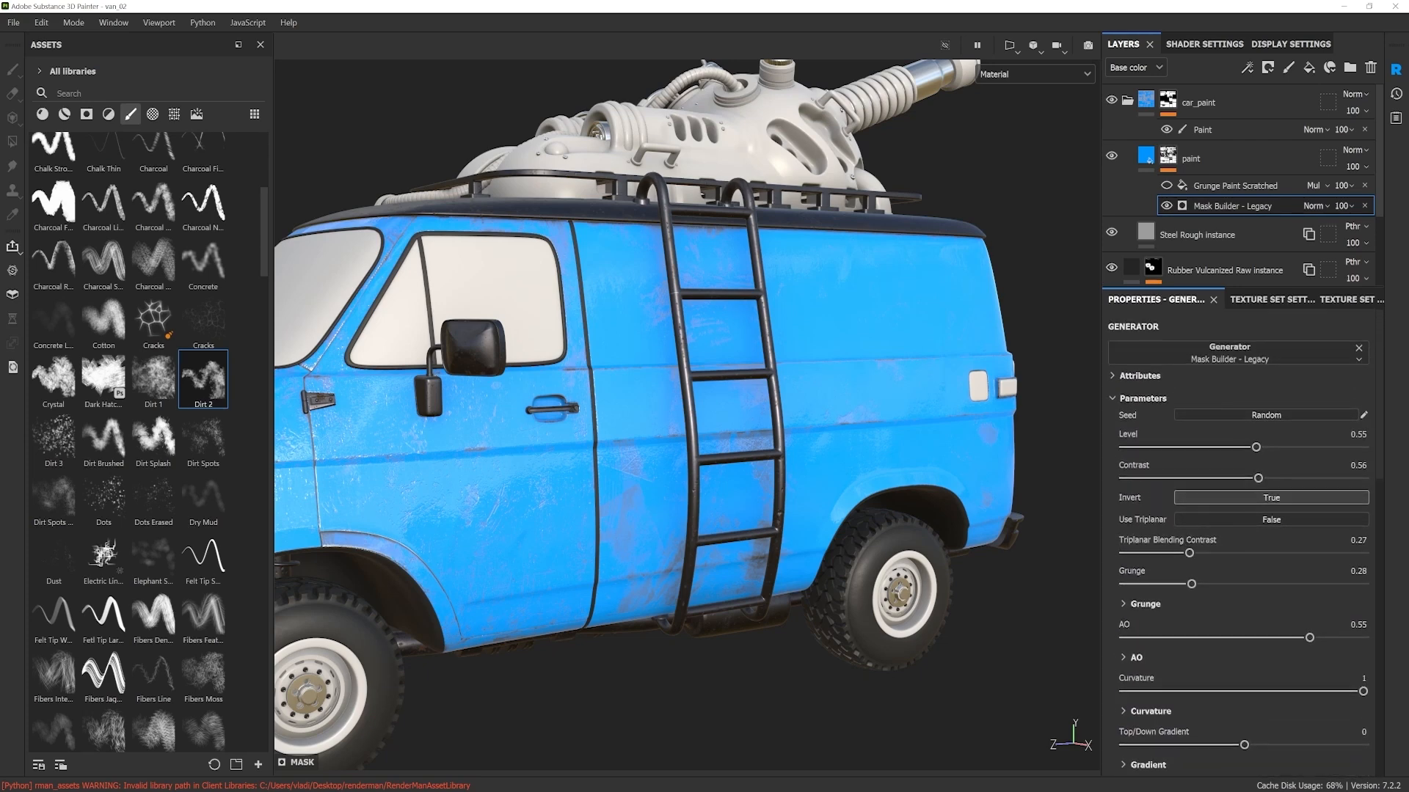
Step: Set the Mask Builder's Level to 0.5 and Contrast to 0.61, and randomize its seed
{"action": "left_click_drag", "start_coordinate": [1256, 447], "coordinate": [1217, 454]}
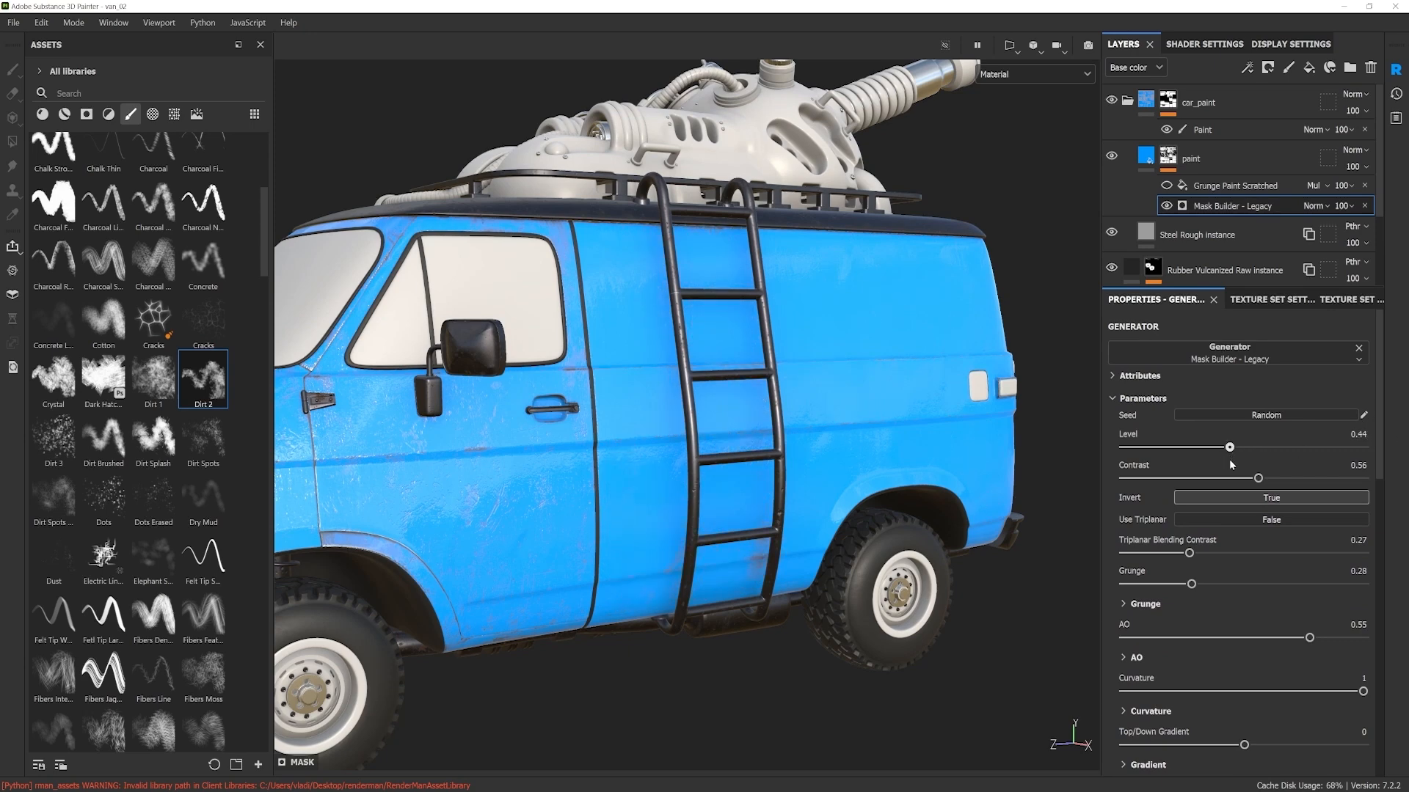
{"action": "left_click_drag", "start_coordinate": [1285, 478], "coordinate": [1243, 448]}
{"action": "left_click_drag", "start_coordinate": [844, 453], "coordinate": [1026, 463], "text": "alt"}
{"action": "left_click", "coordinate": [1266, 416]}
{"action": "left_click", "coordinate": [1267, 415]}
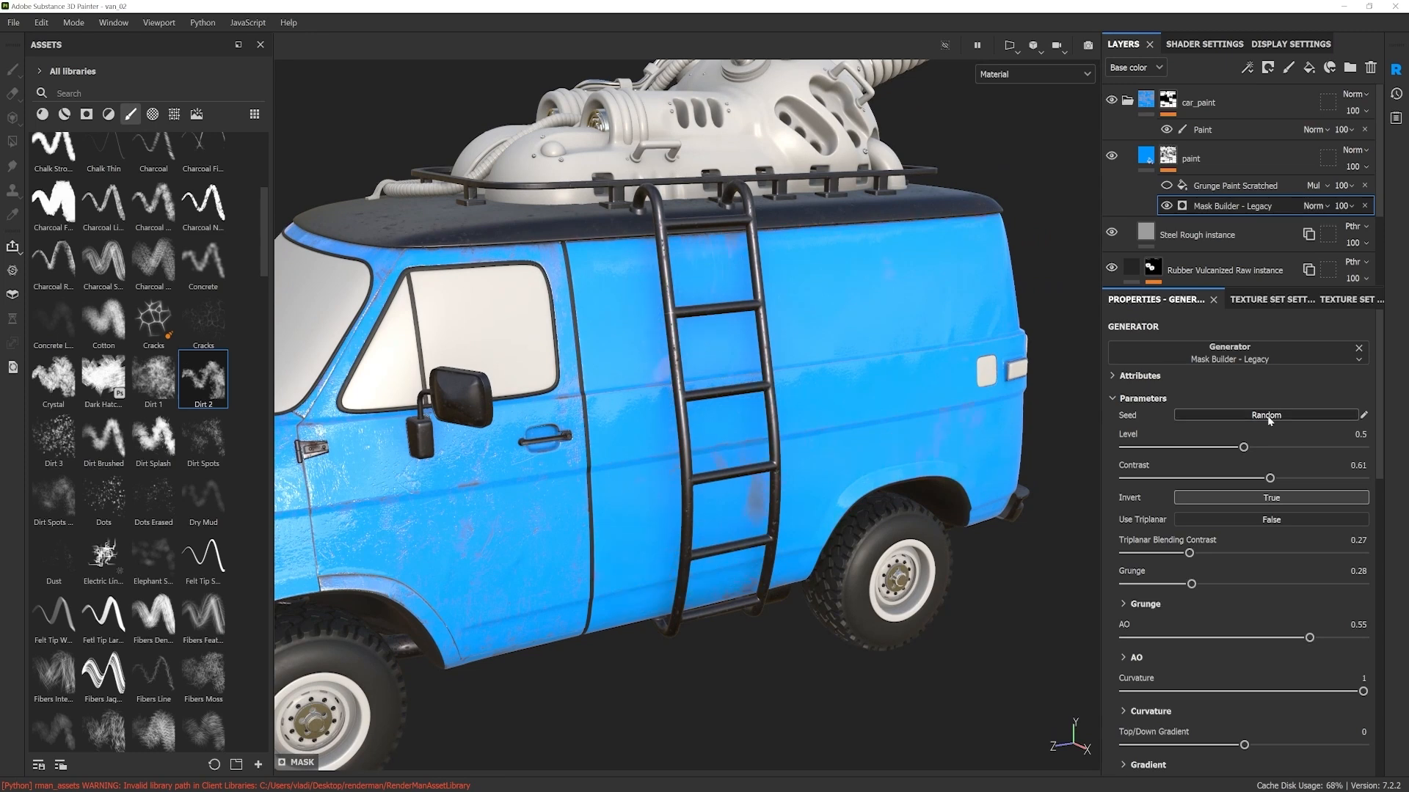
Step: Set the Mask Builder's Level to 0.6 and turn the Grunge Paint Scratched effect back on
{"action": "left_click_drag", "start_coordinate": [1243, 447], "coordinate": [1268, 448]}
{"action": "mouse_move", "coordinate": [976, 440]}
{"action": "left_mouse_down", "text": "alt"}
{"action": "mouse_move", "coordinate": [800, 432]}
{"action": "mouse_move", "coordinate": [987, 418]}
{"action": "left_mouse_up", "text": "alt"}
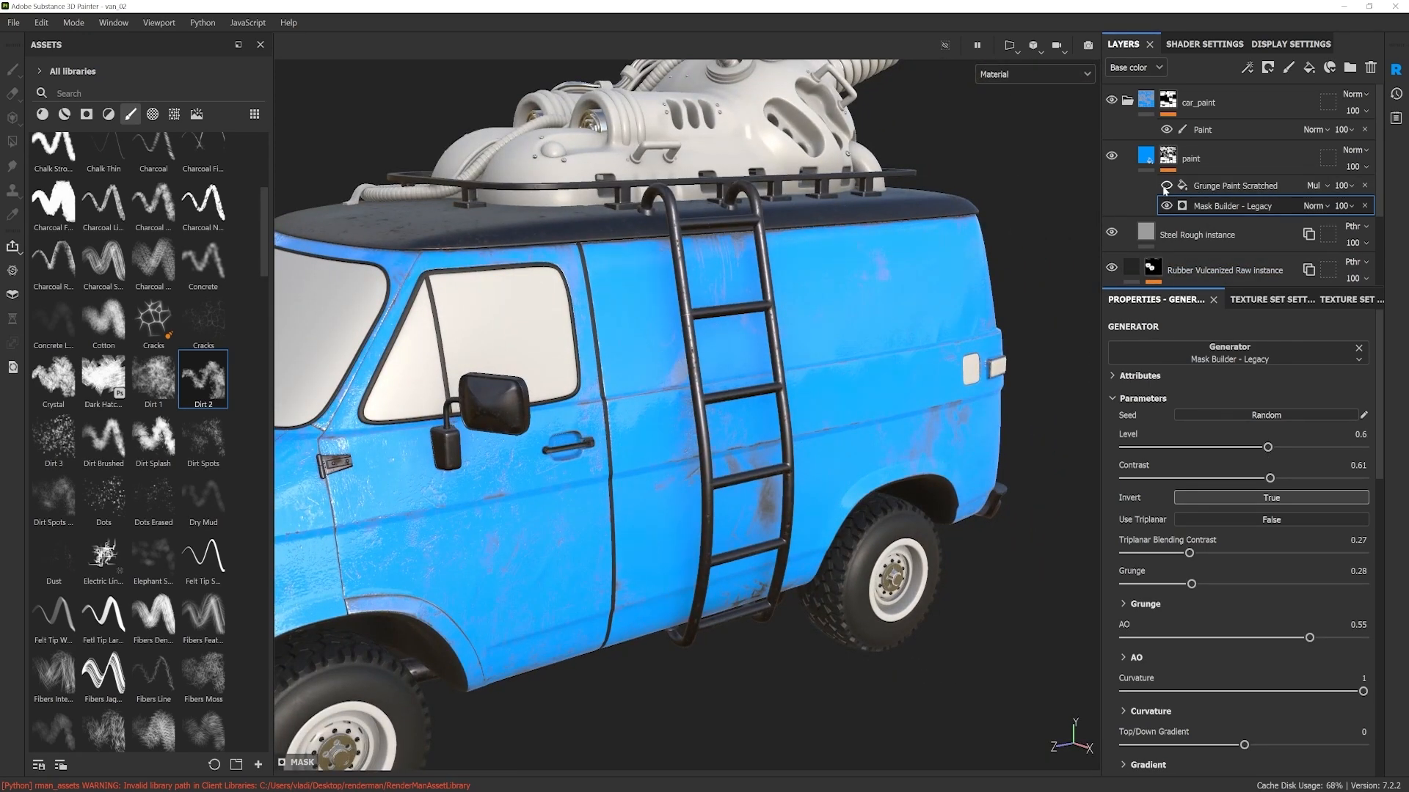
{"action": "left_click", "coordinate": [1217, 185]}
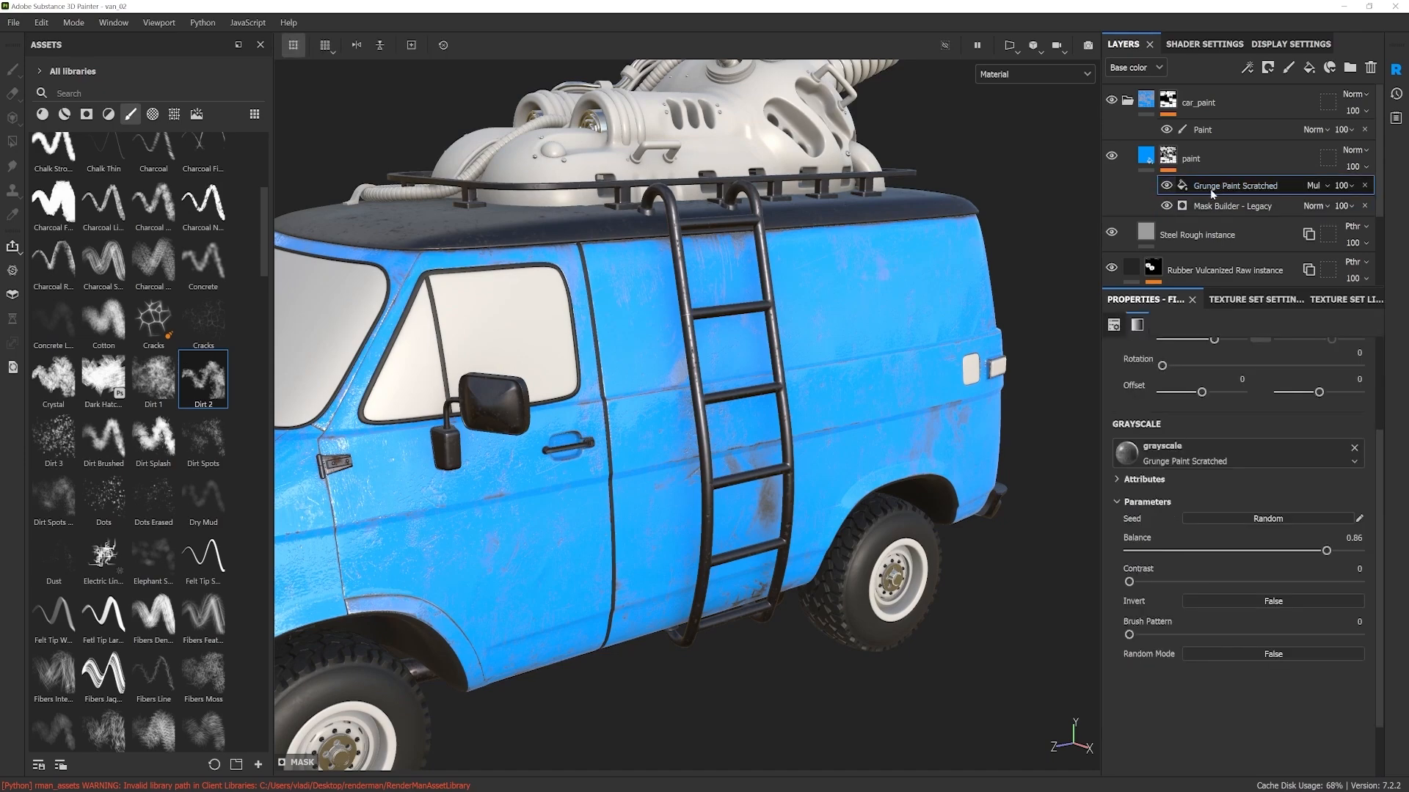
Step: Examine the worn blue paint on the van's side and front, up close and from a distance
{"action": "left_click_drag", "start_coordinate": [799, 422], "coordinate": [865, 372], "text": "alt"}
{"action": "scroll", "coordinate": [824, 456], "scroll_direction": "down", "scroll_amount": 4}
{"action": "middle_click_drag", "start_coordinate": [770, 366], "coordinate": [857, 385], "text": "alt"}
{"action": "left_click_drag", "start_coordinate": [857, 385], "coordinate": [1251, 420], "text": "alt"}
{"action": "right_click_drag", "start_coordinate": [943, 471], "coordinate": [884, 477], "text": "shift"}
{"action": "left_click_drag", "start_coordinate": [884, 477], "coordinate": [484, 431], "text": "alt"}
{"action": "scroll", "coordinate": [485, 430], "scroll_direction": "down", "scroll_amount": 3}
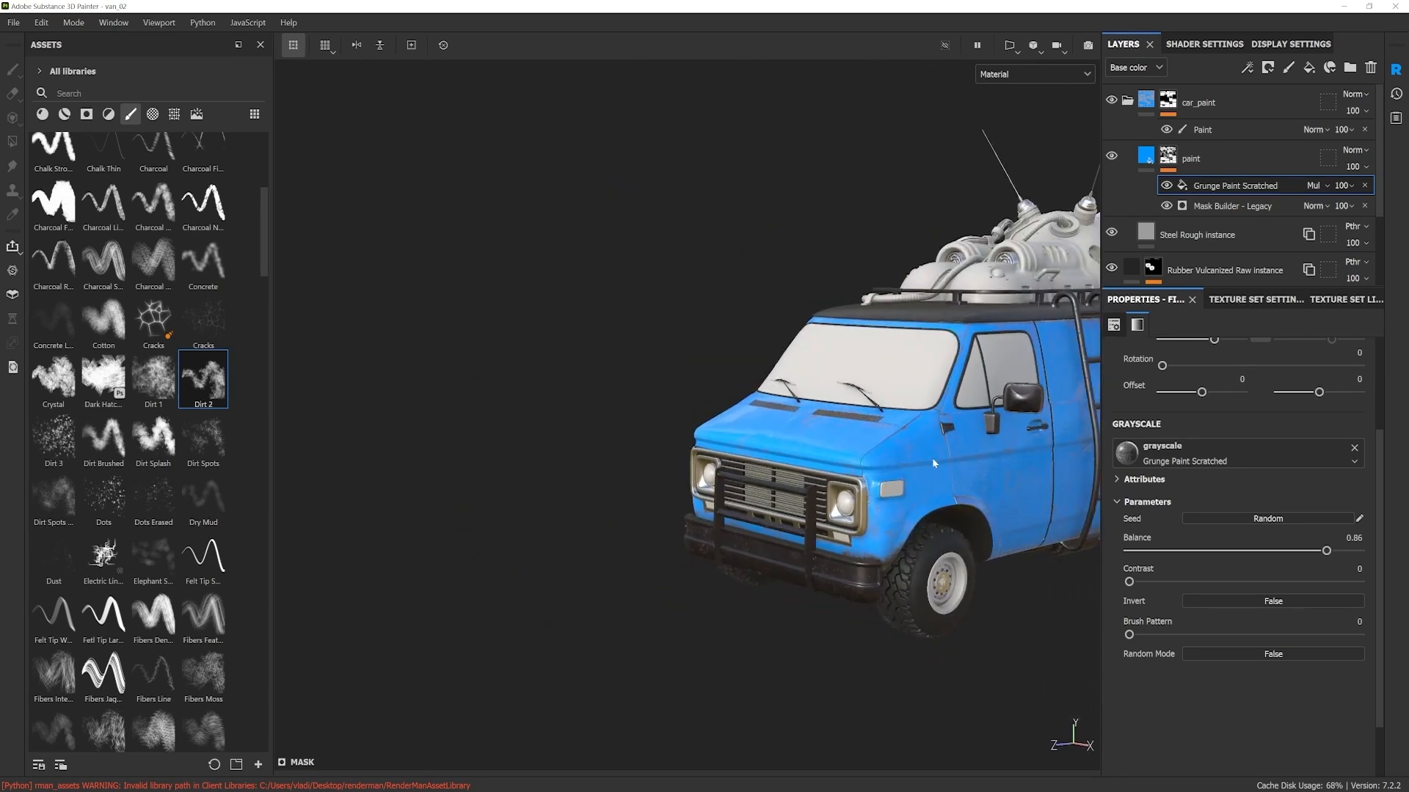
{"action": "middle_click_drag", "start_coordinate": [912, 458], "coordinate": [759, 468], "text": "alt"}
{"action": "scroll", "coordinate": [760, 469], "scroll_direction": "up", "scroll_amount": 2}
{"action": "mouse_move", "coordinate": [759, 470]}
{"action": "left_mouse_down", "text": "alt"}
{"action": "mouse_move", "coordinate": [808, 465]}
{"action": "mouse_move", "coordinate": [782, 482]}
{"action": "mouse_move", "coordinate": [816, 482]}
{"action": "left_mouse_up", "text": "alt"}
{"action": "scroll", "coordinate": [809, 465], "scroll_direction": "up", "scroll_amount": 1}
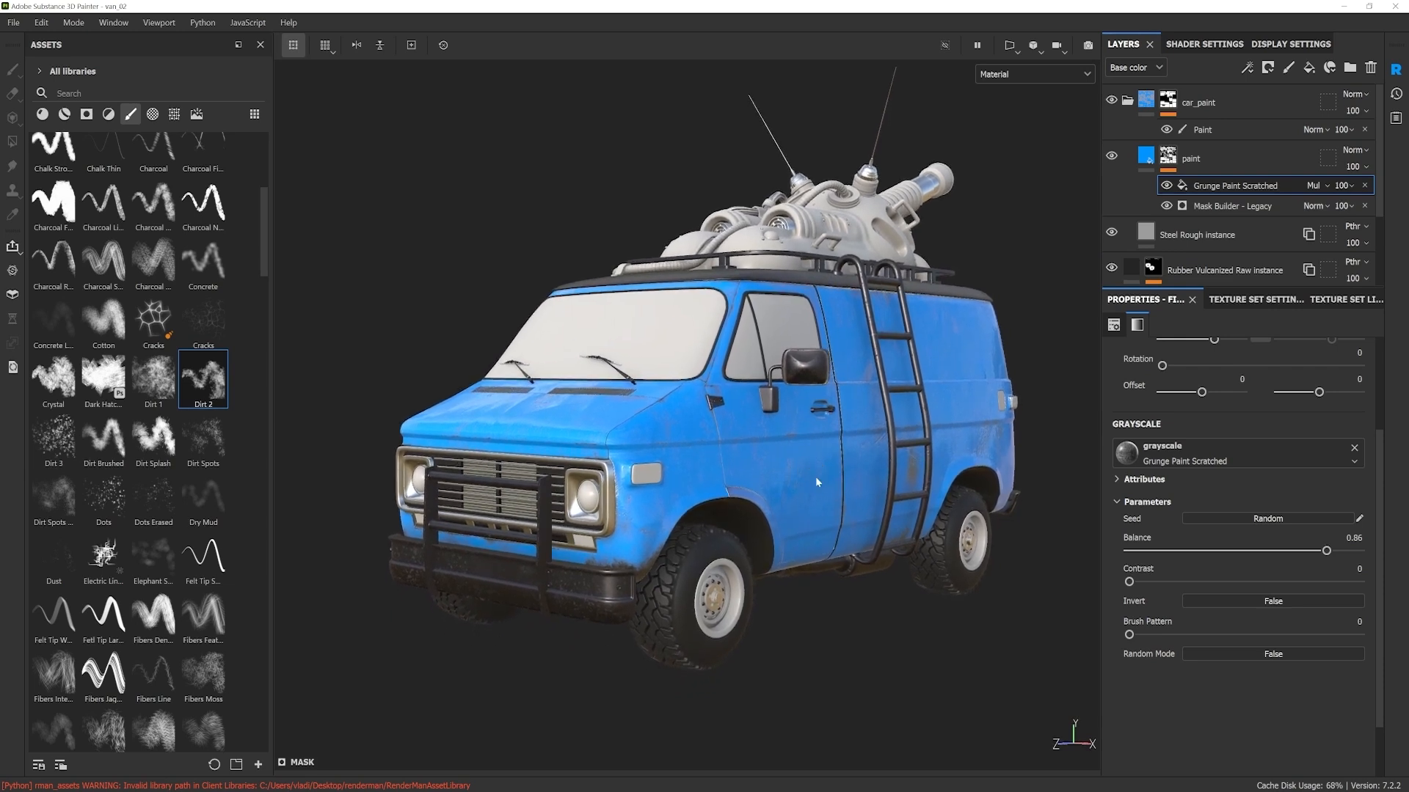